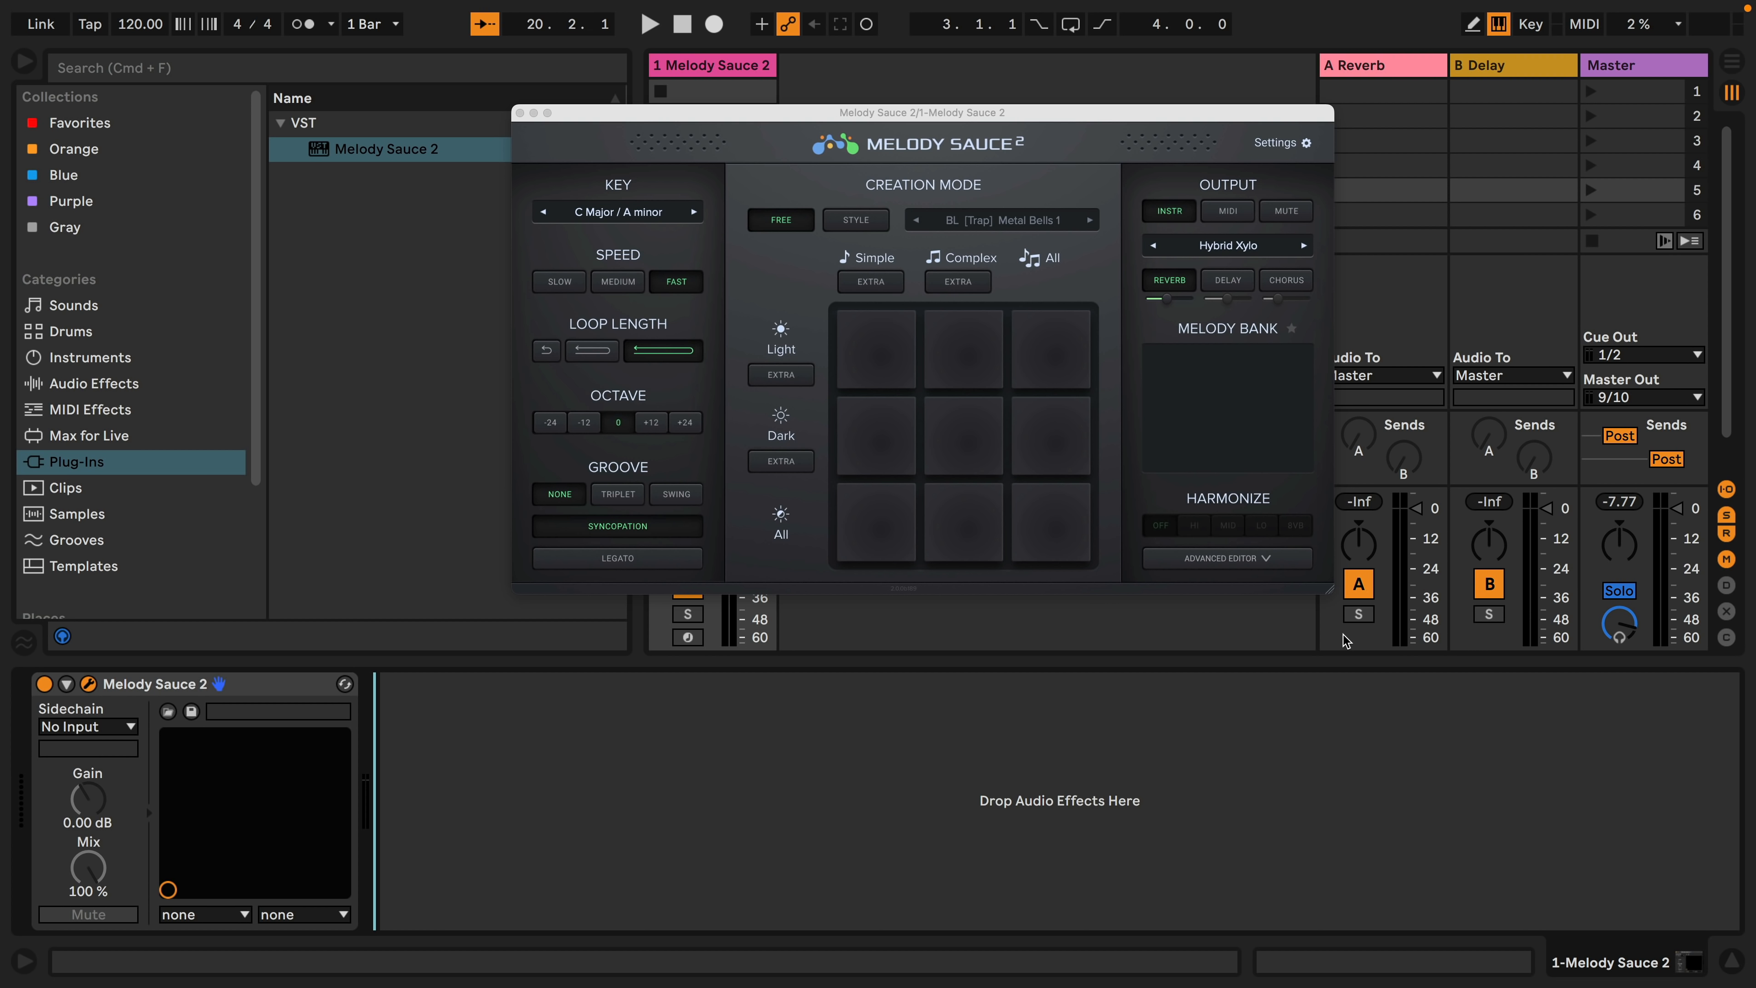
Step: Enlarge and reposition the Melody Sauce 2 window, and expand its Advanced Editor so the whole interface fits on screen
drag(1343, 635, 1514, 697)
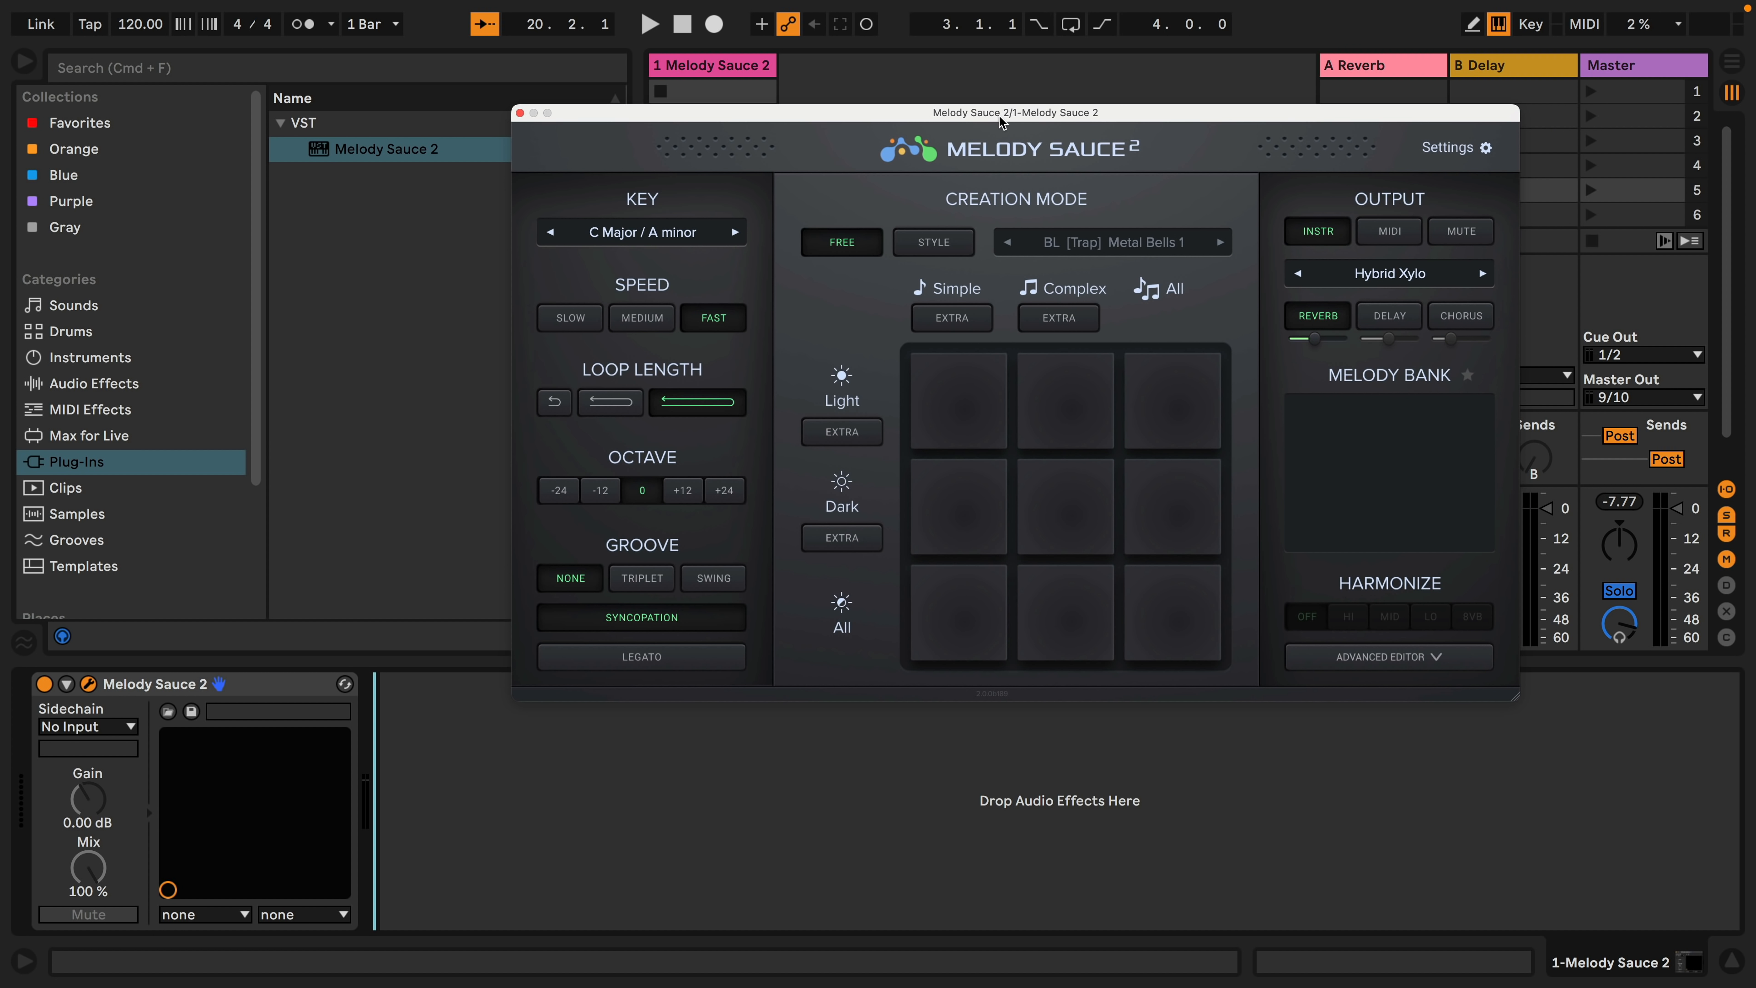
drag(1001, 117, 918, 100)
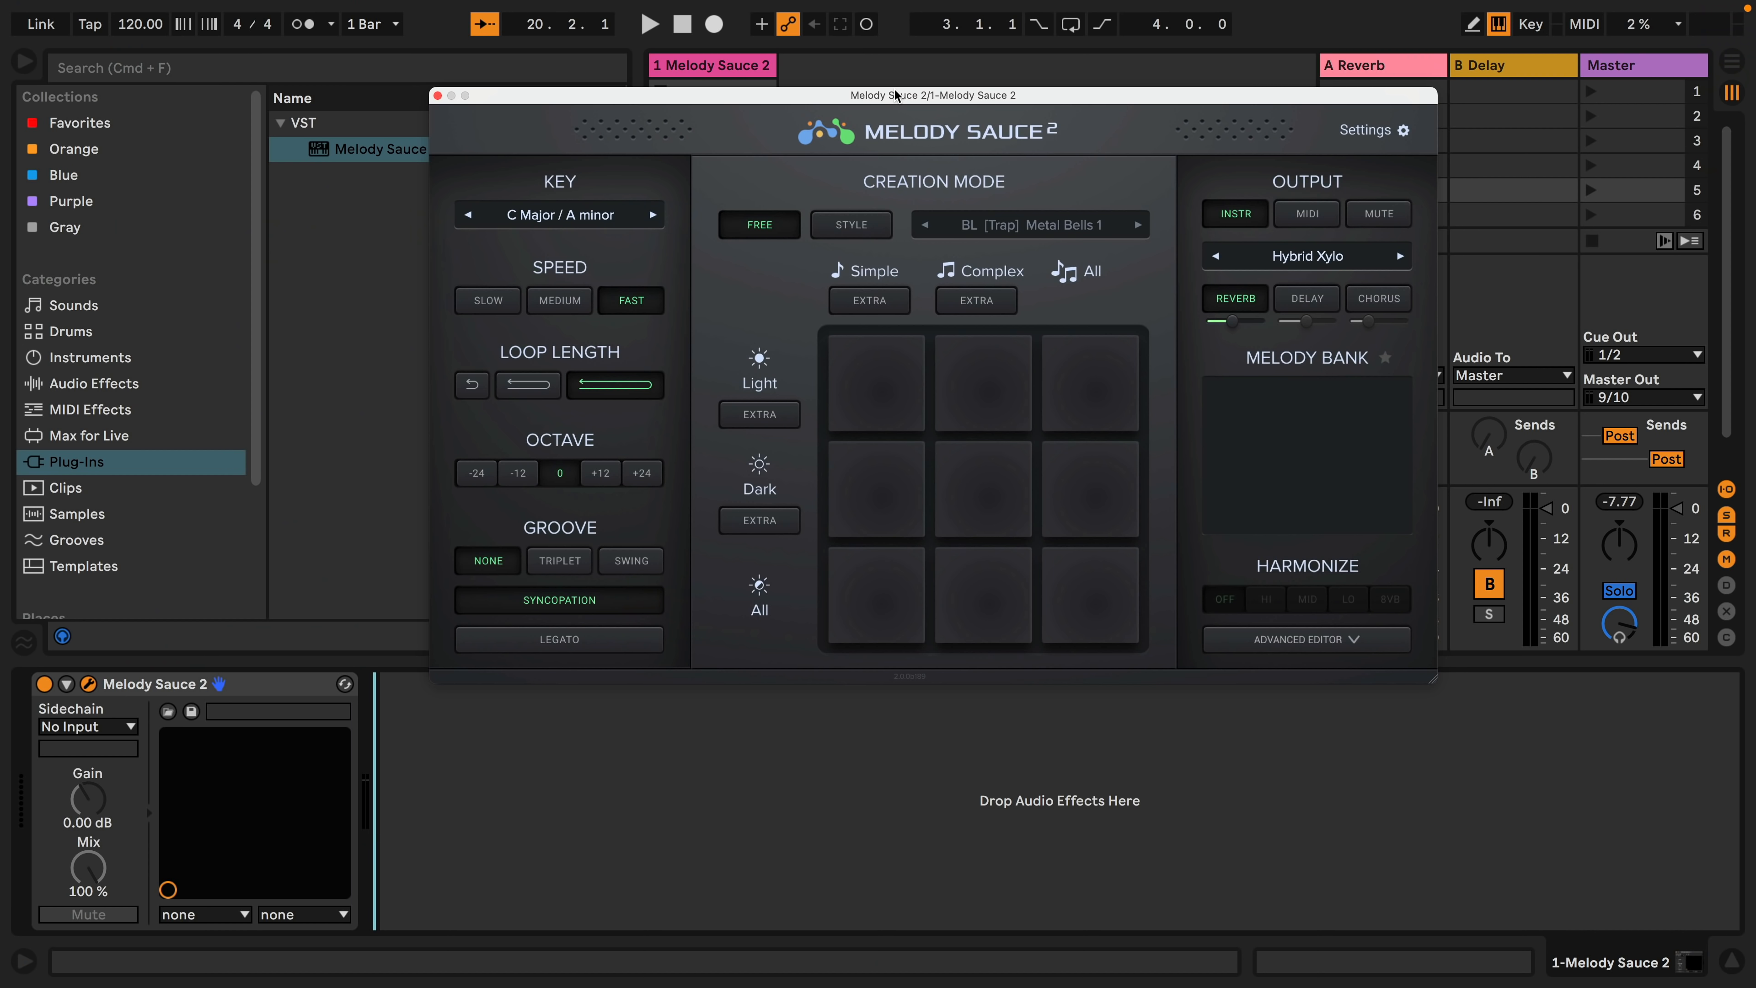
drag(903, 109, 952, 97)
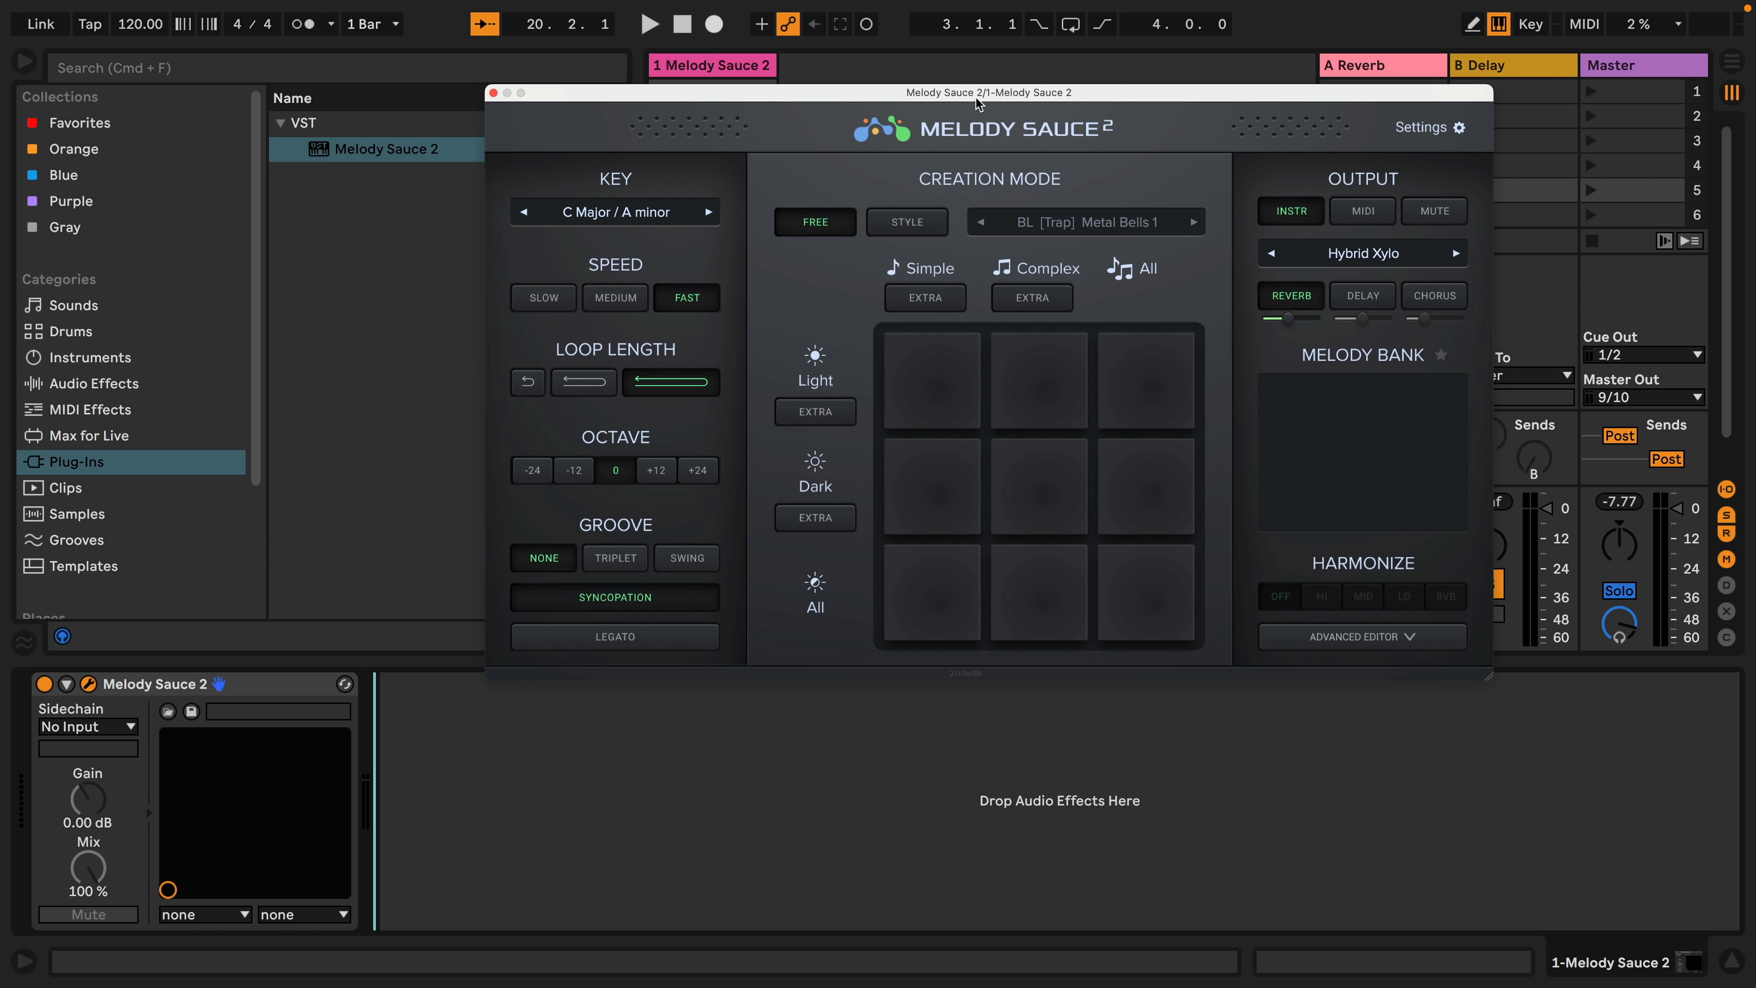
drag(976, 98, 931, 96)
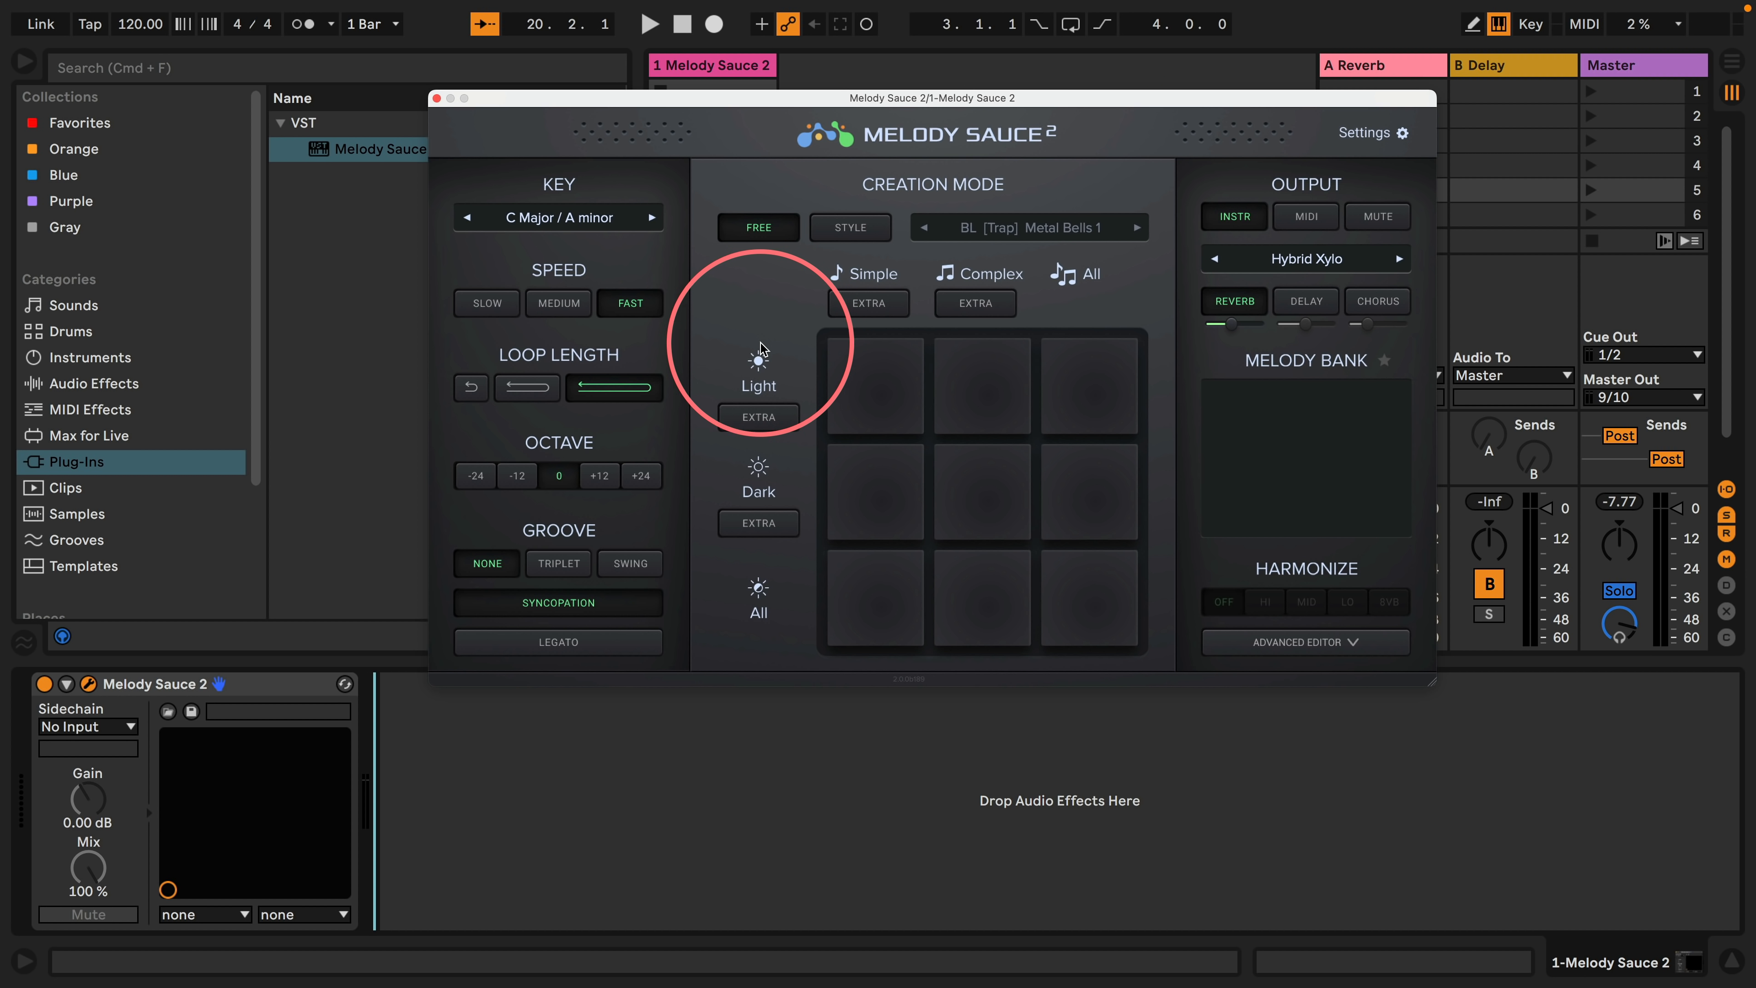
click(1299, 648)
drag(1002, 94, 1001, 12)
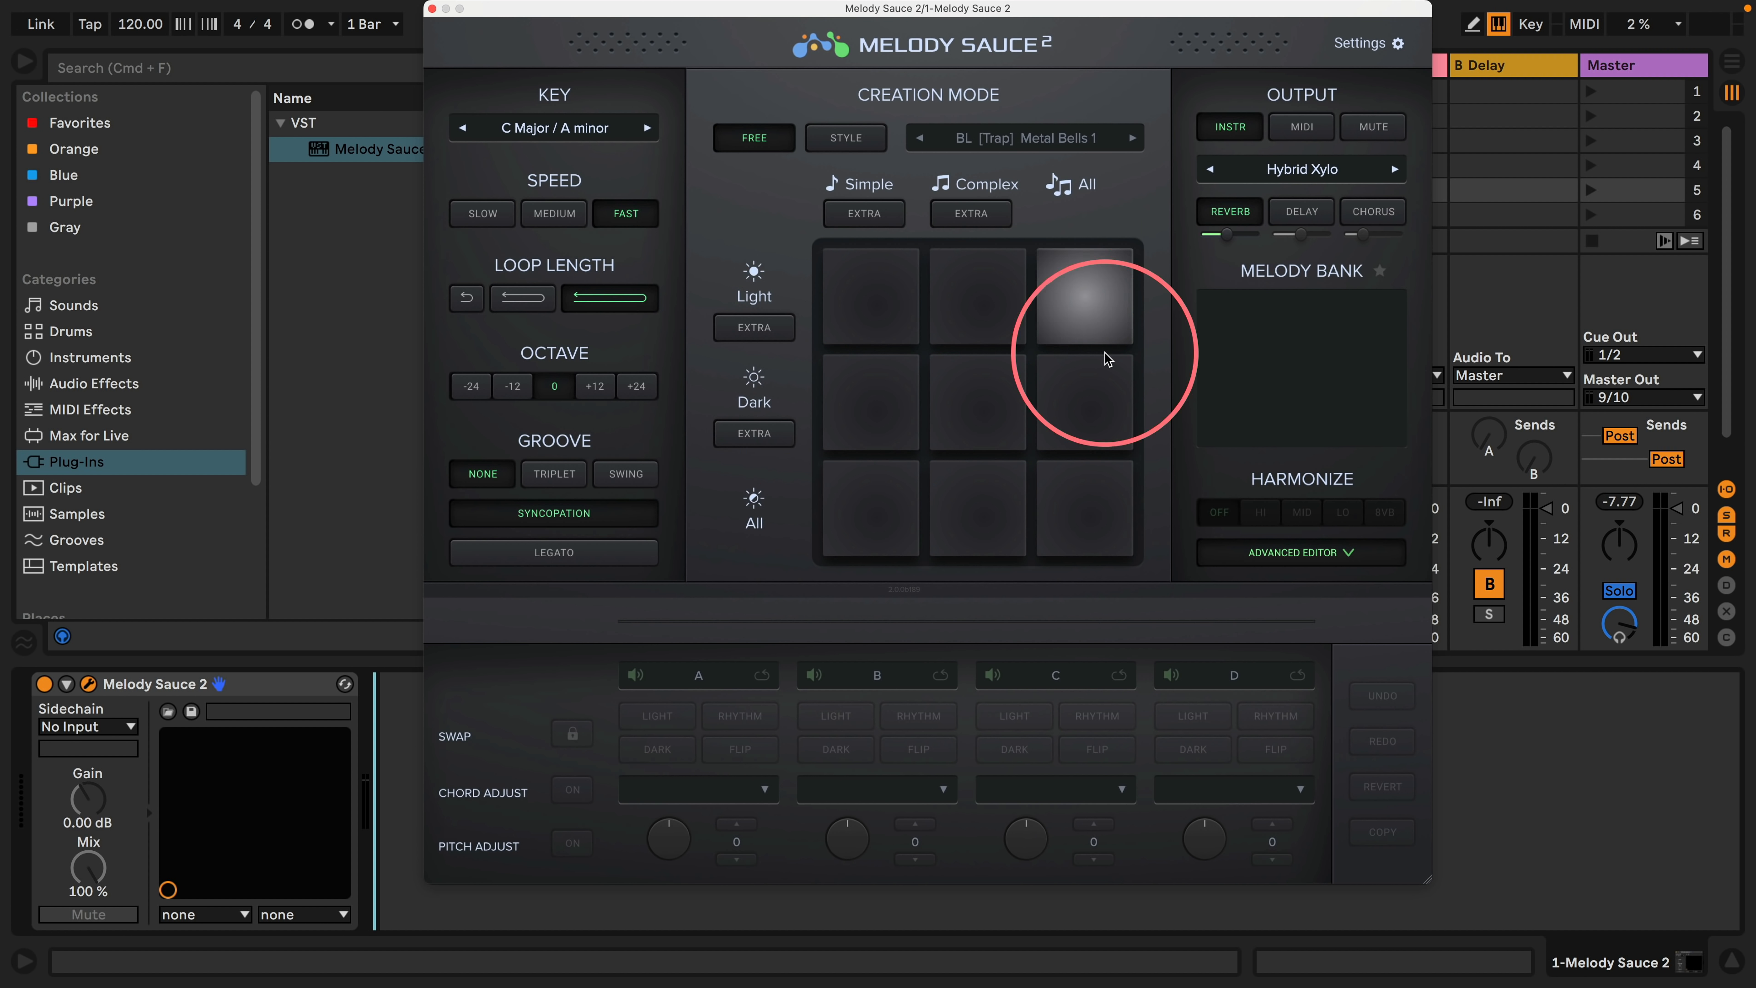
Step: Generate a Light, Simple melody, and shrink and move the plug-in window to clear the transport controls
click(888, 282)
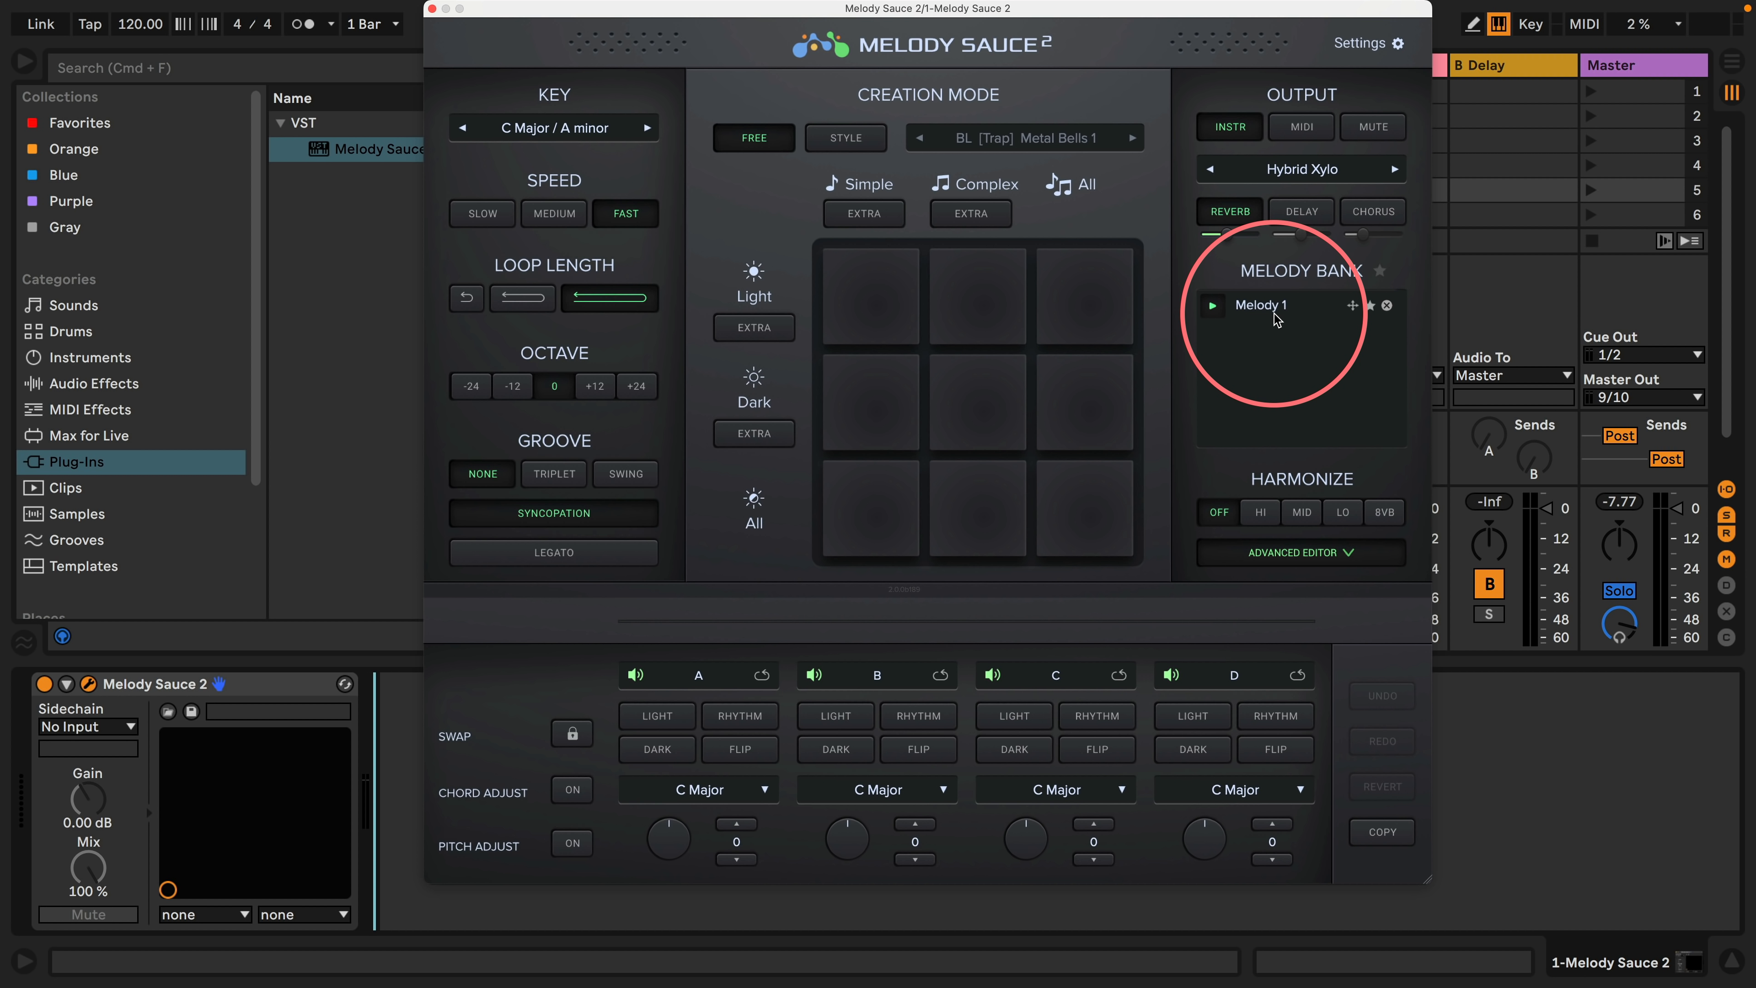
drag(1426, 879, 1381, 774)
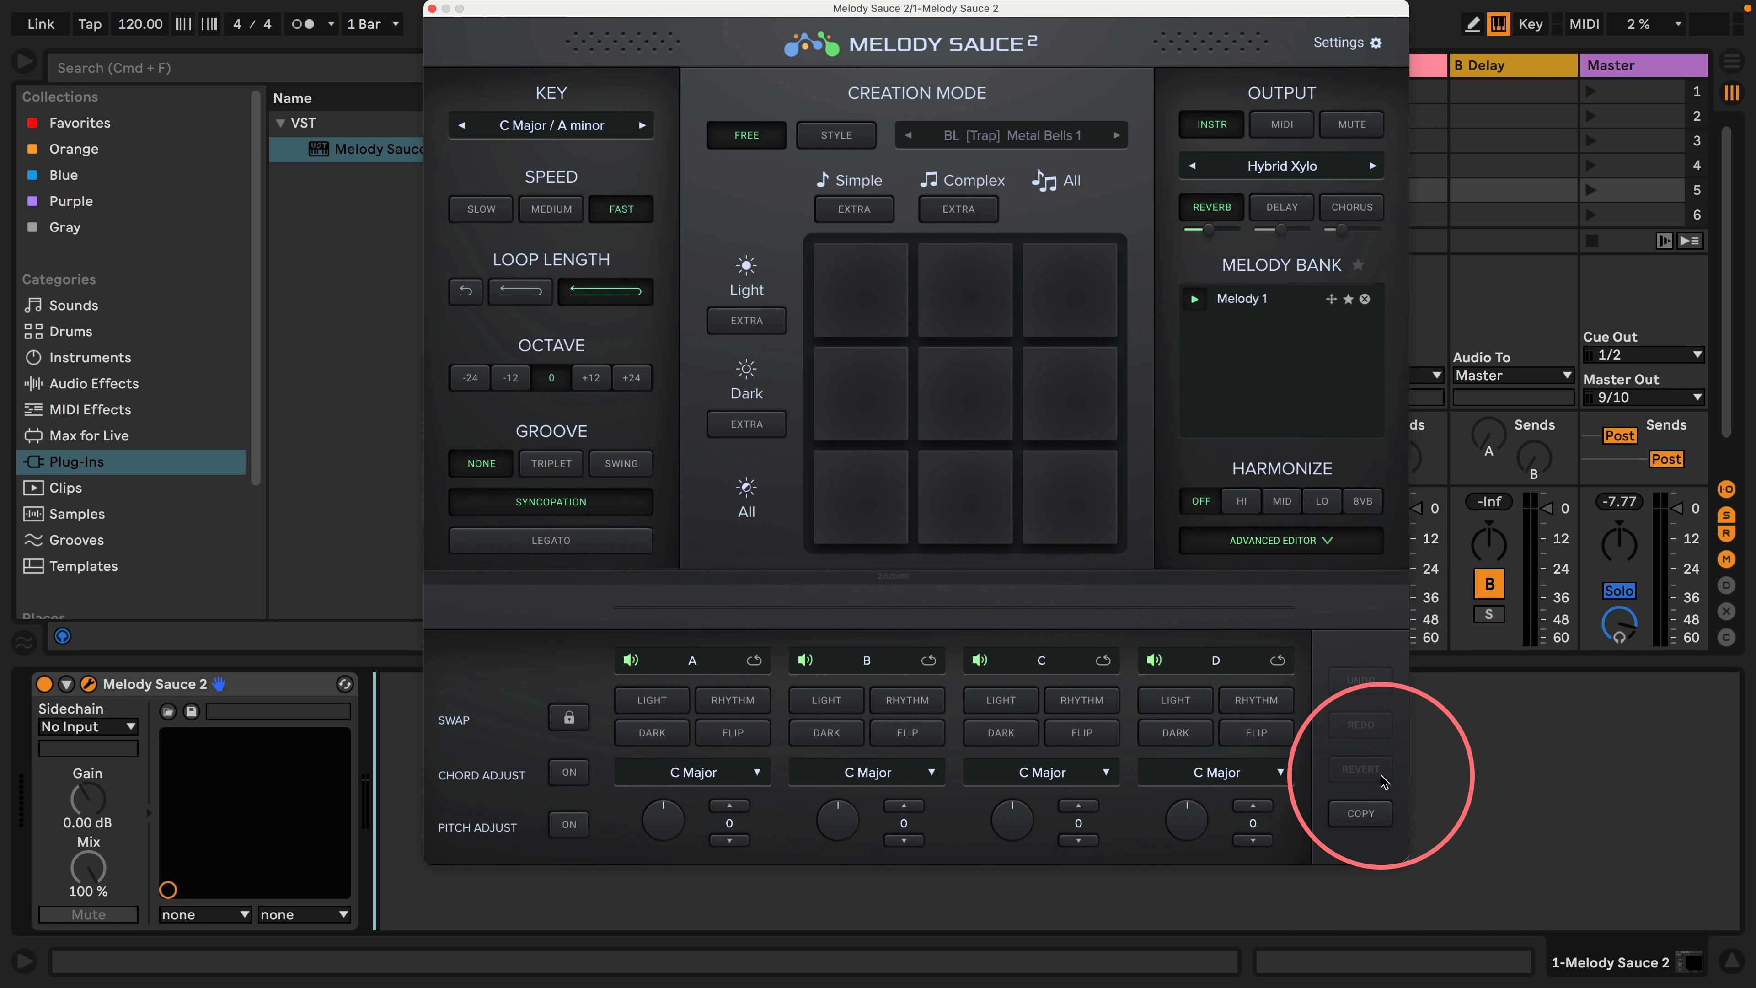
drag(749, 2, 780, 62)
Step: Start project playback, audition Melody 1, and switch its harmony to Mid and finally Lo
click(648, 25)
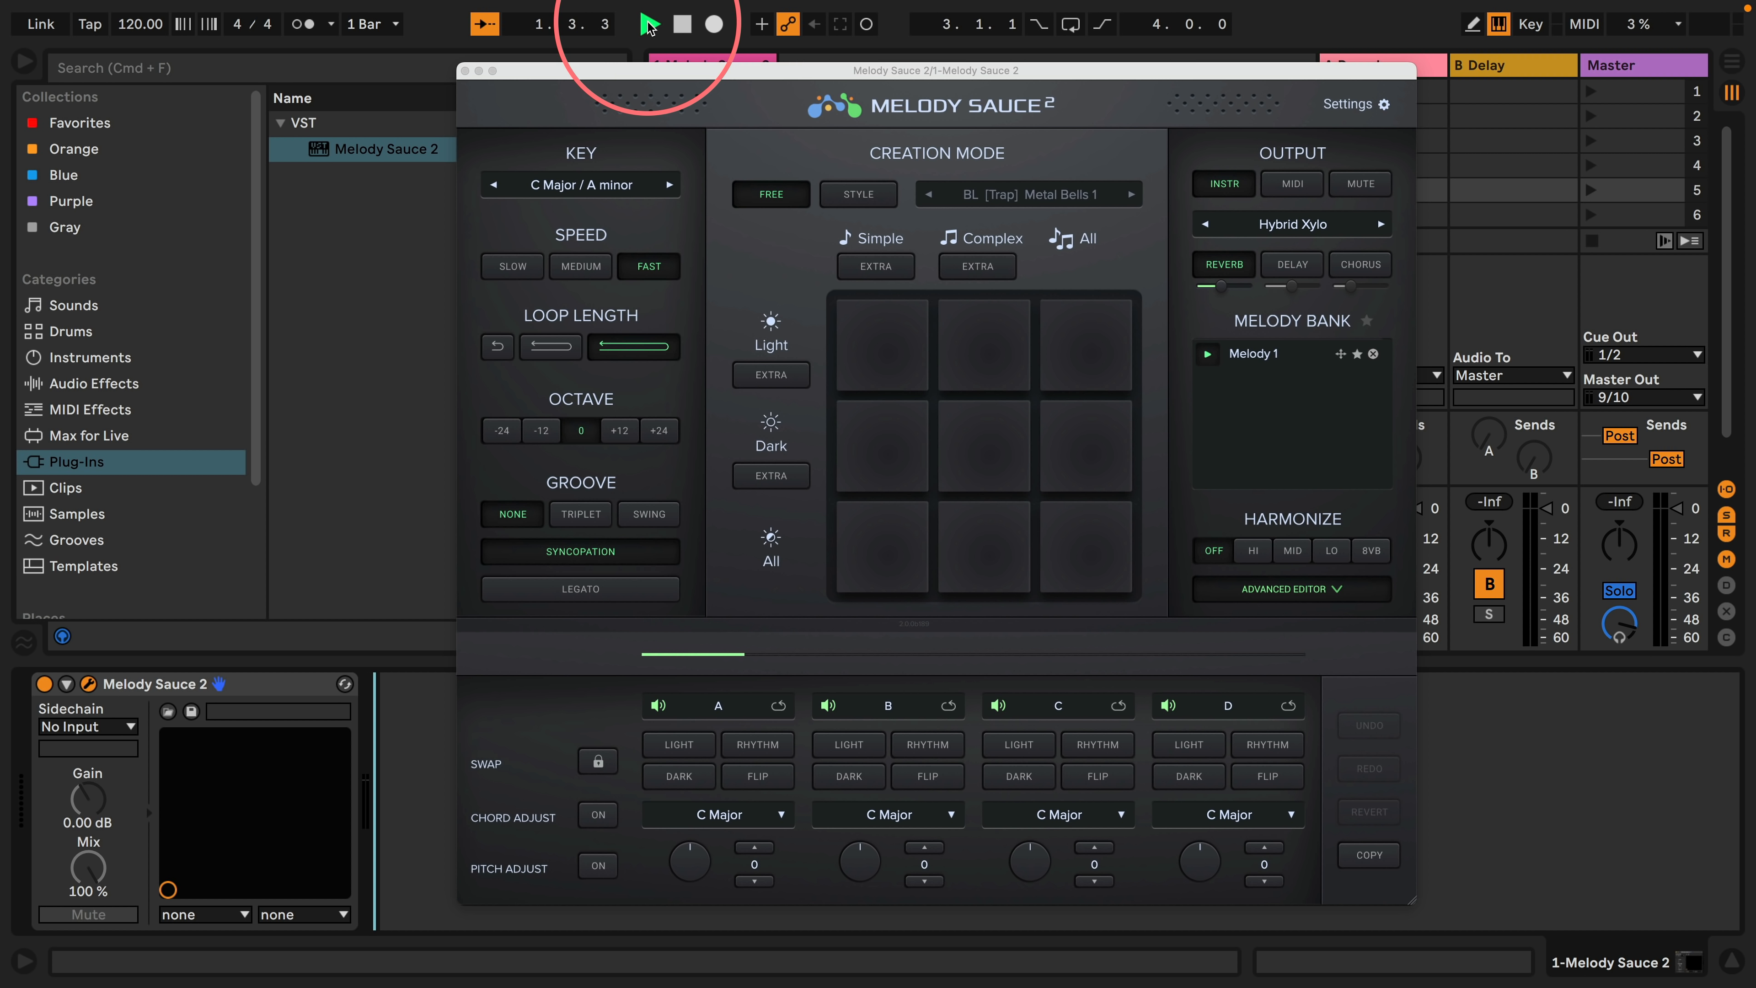
click(1209, 355)
click(1209, 355)
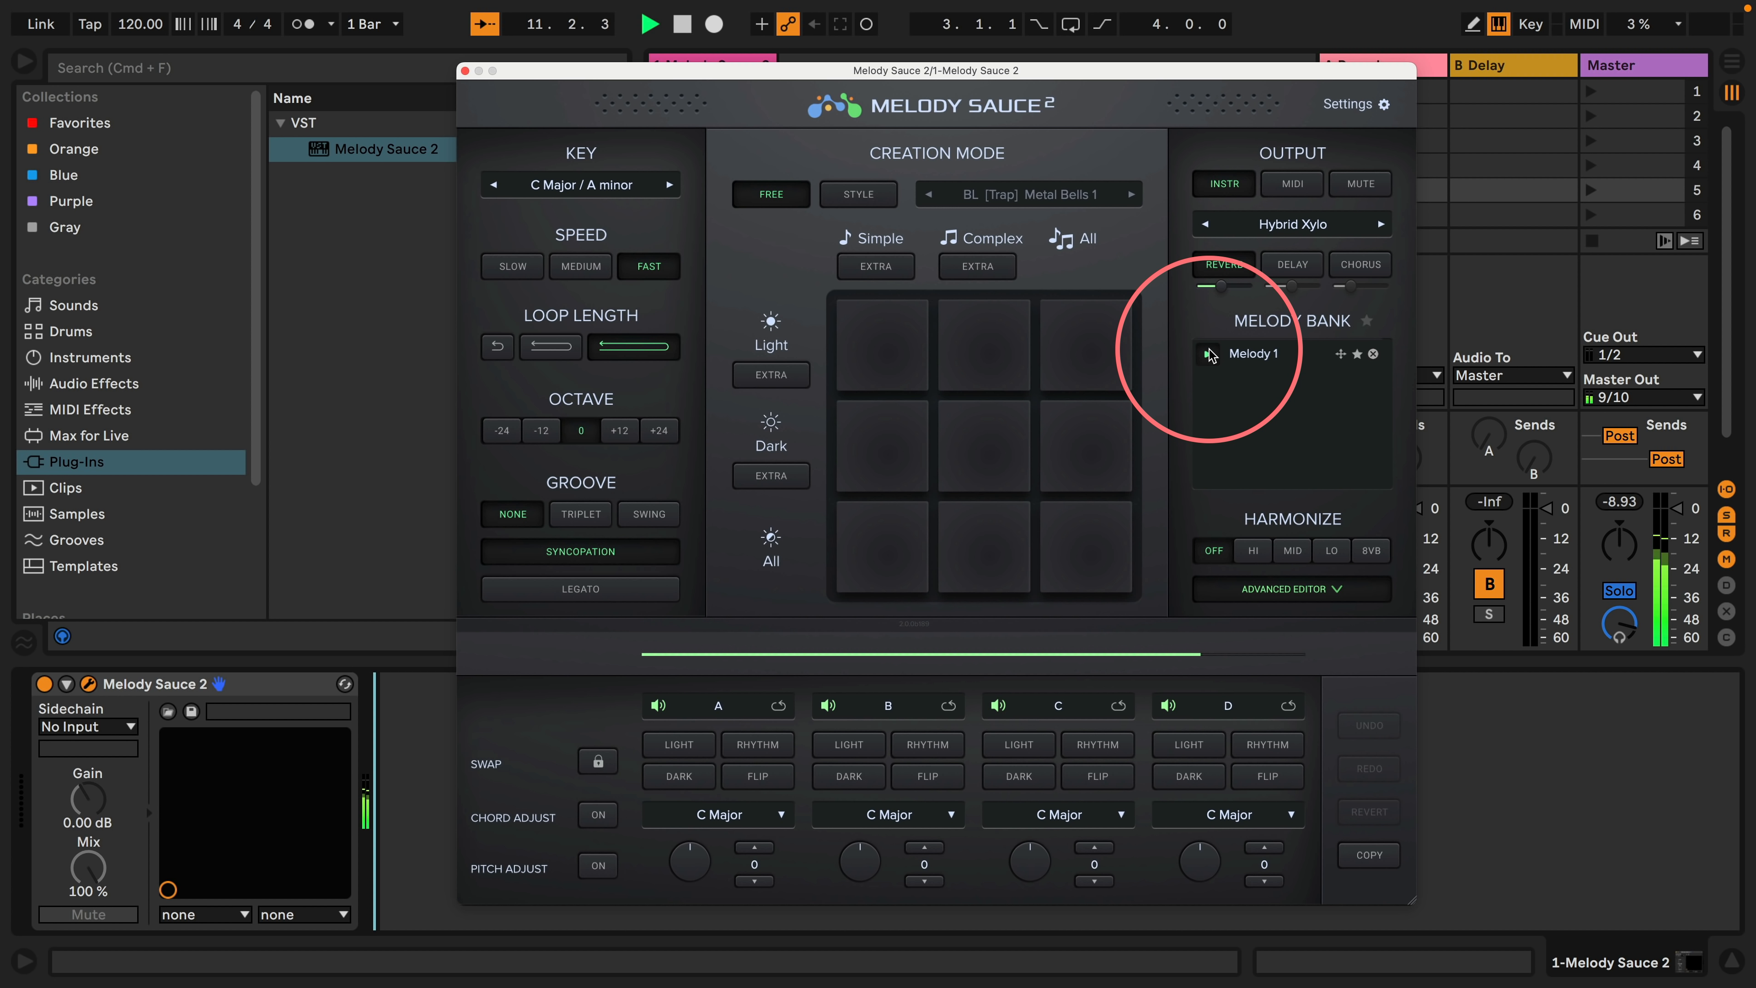
click(1293, 552)
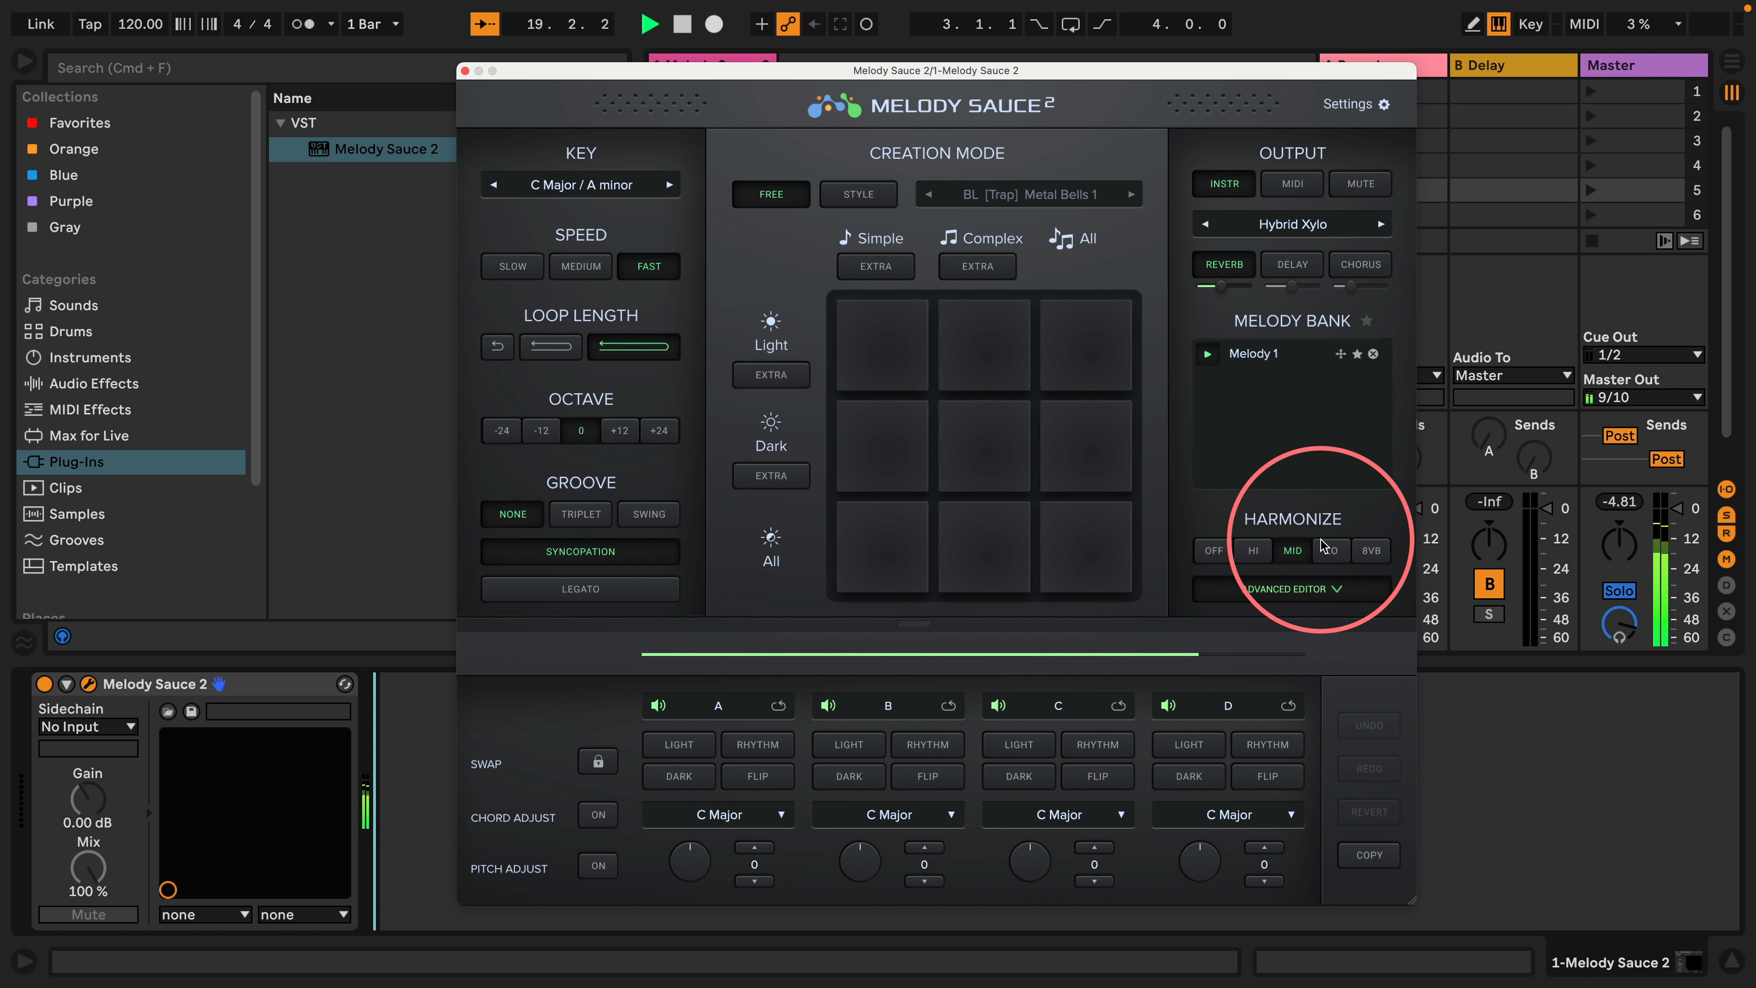
click(1336, 552)
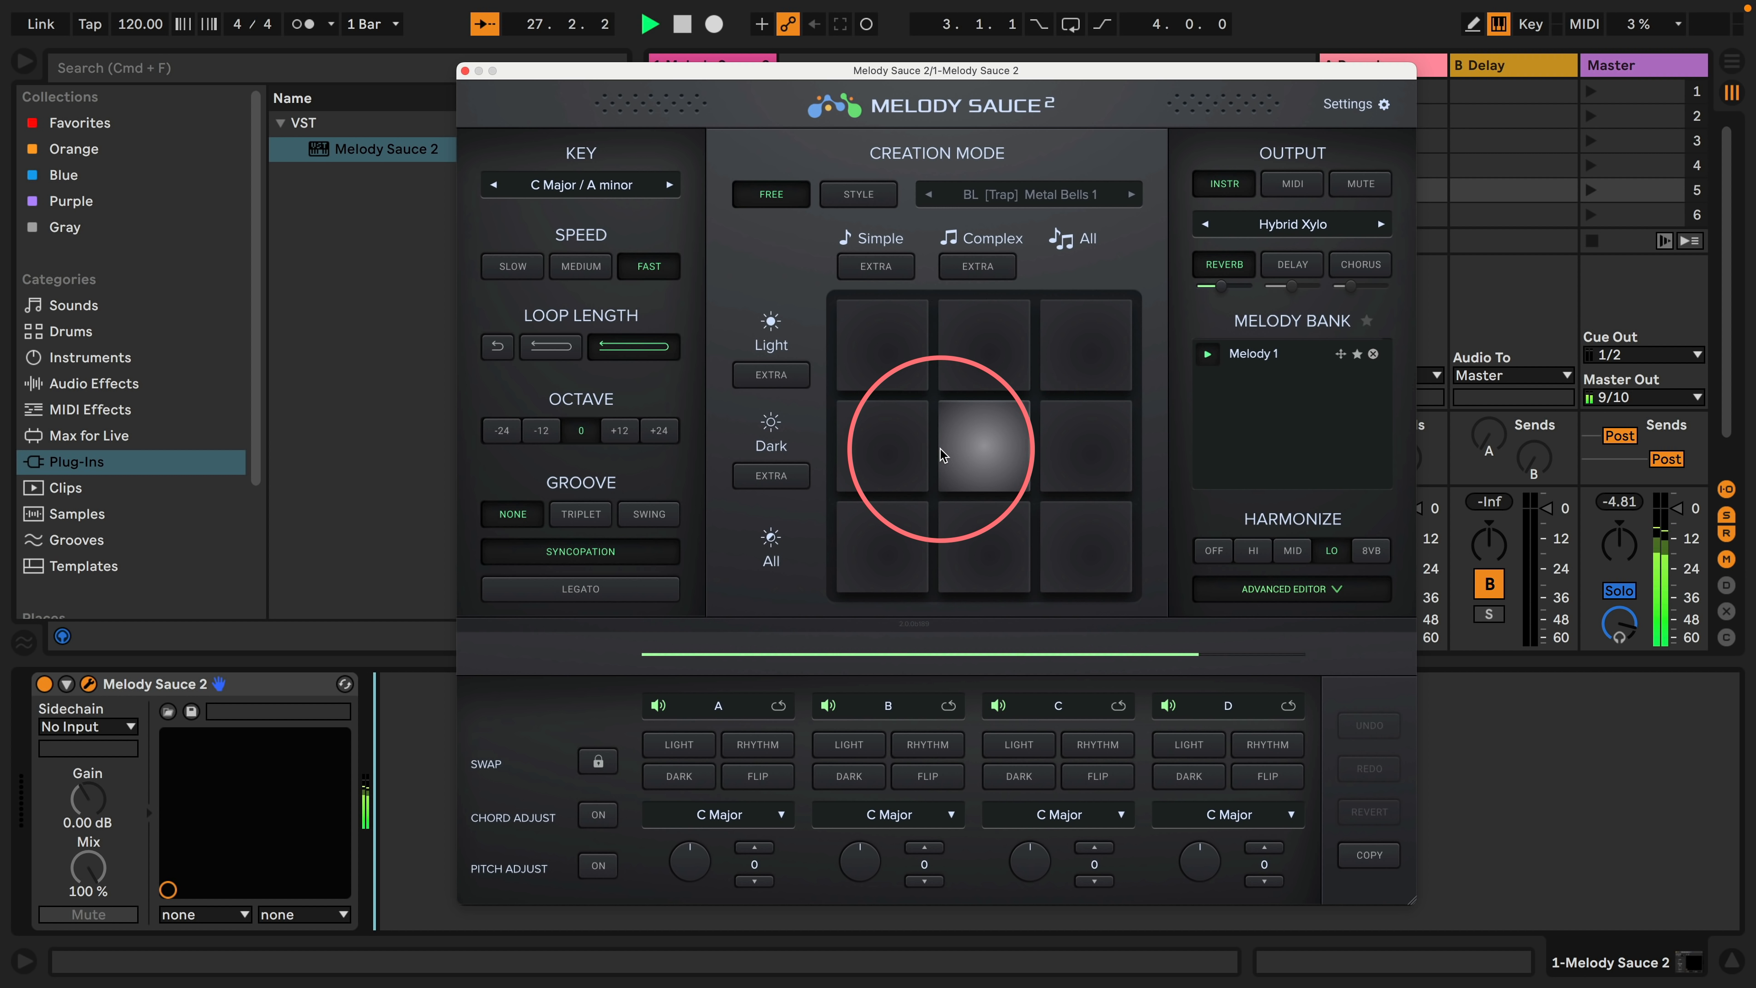
Step: Generate a Dark, Complex melody with the Lo harmony and view the list of available keys without changing the key
click(998, 437)
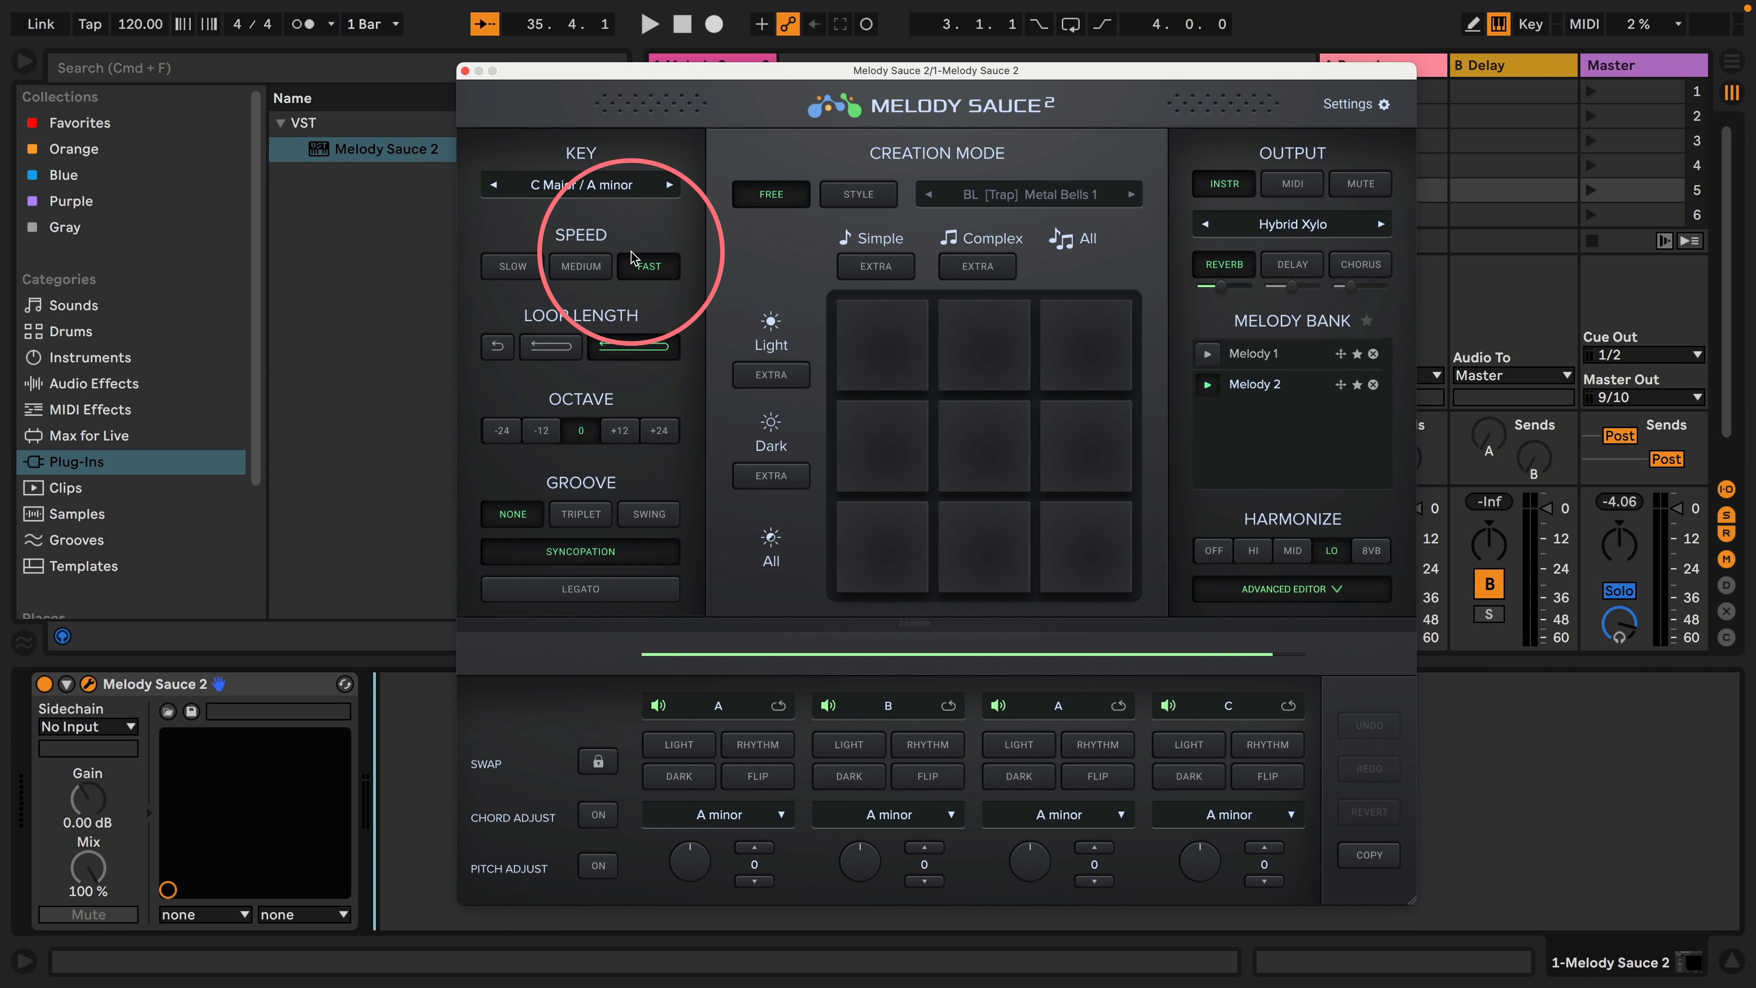
click(584, 186)
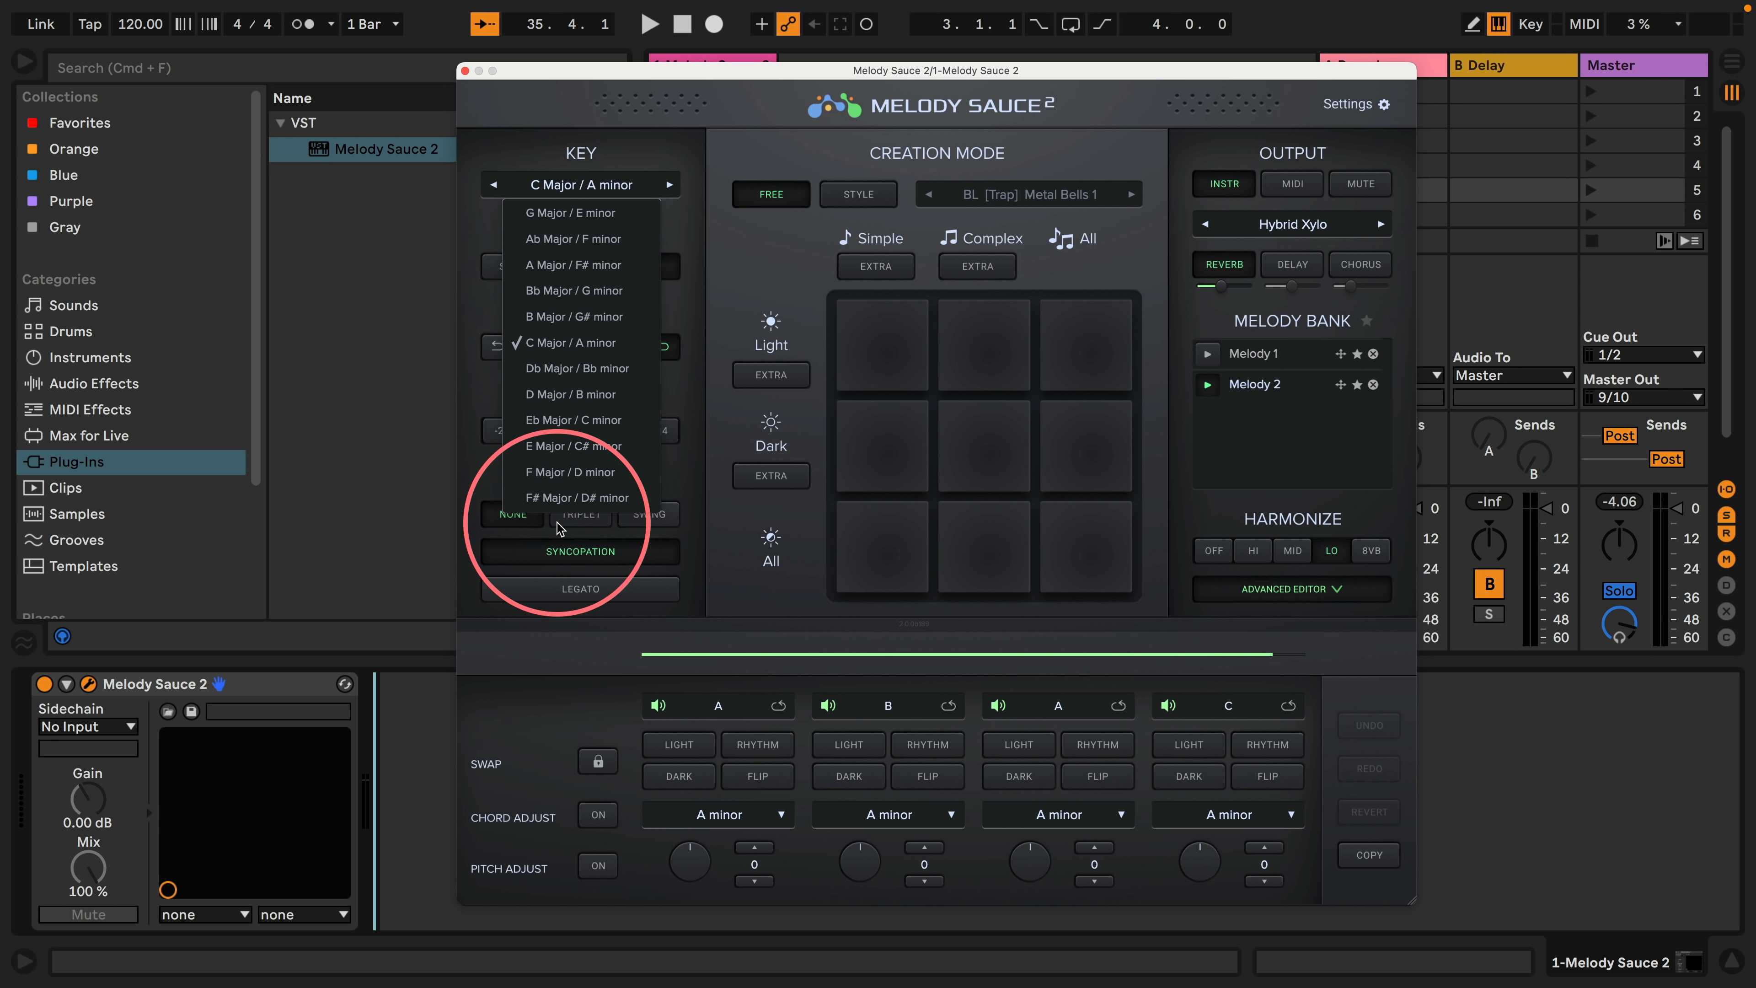
click(687, 225)
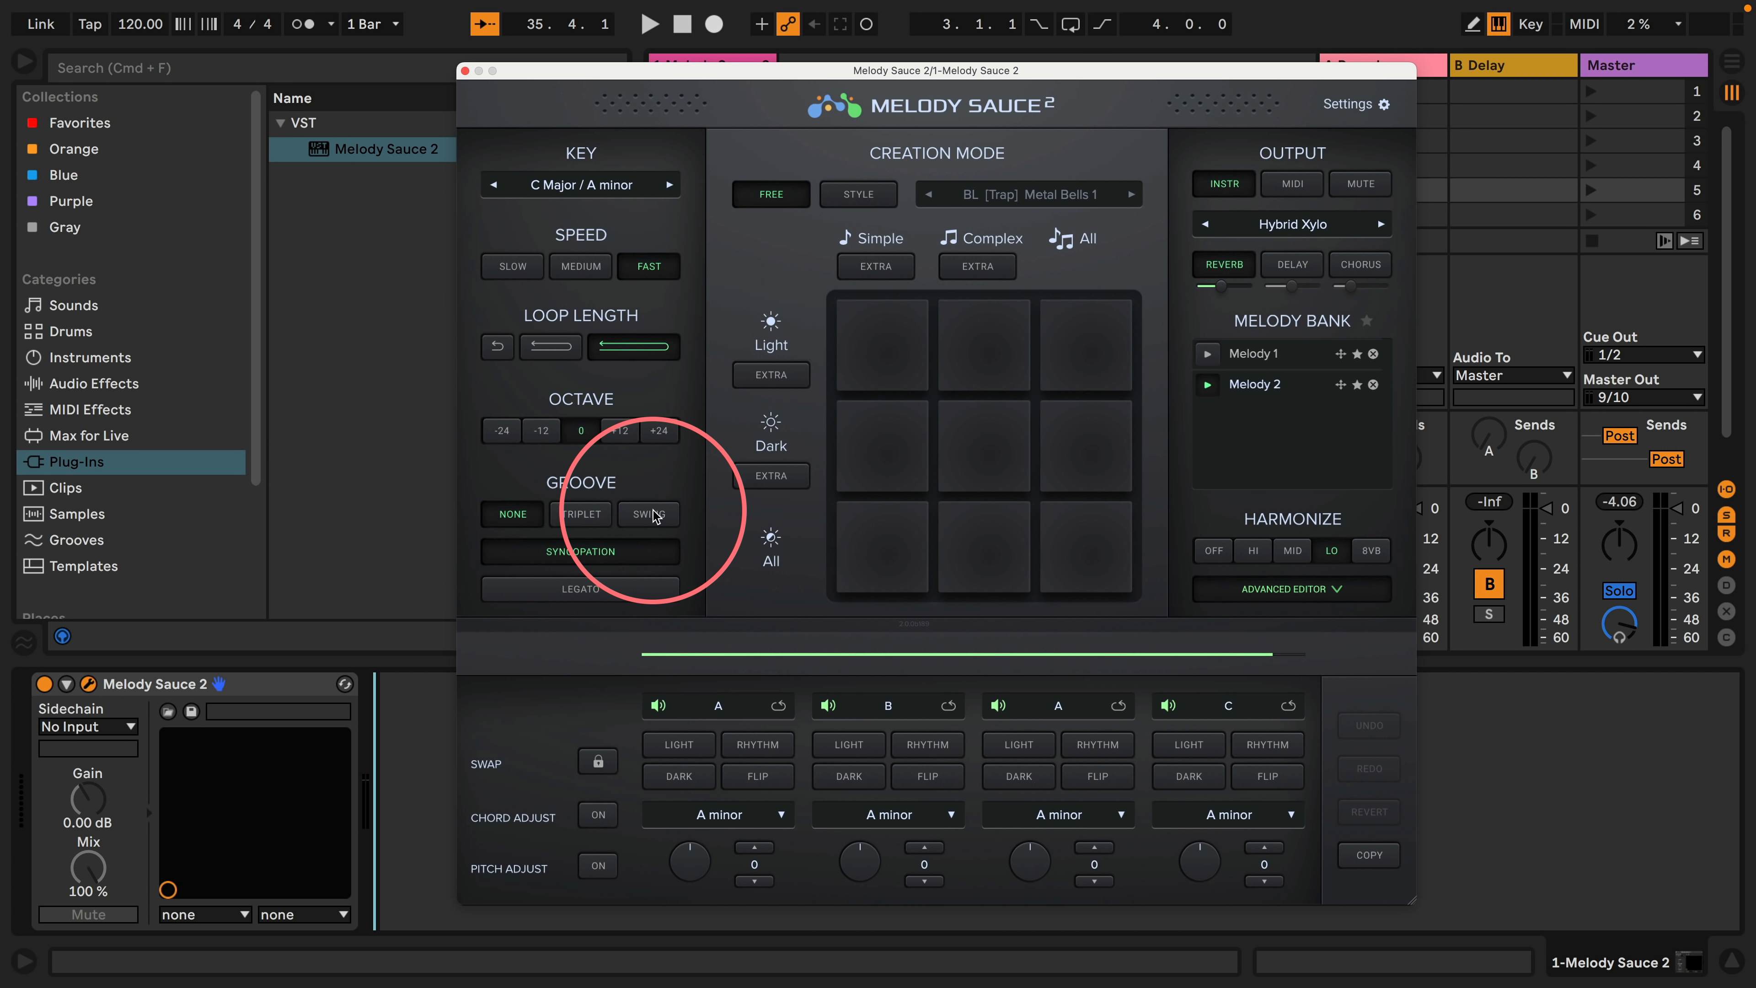
Step: Try the Triplet and Swing grooves on the playing melody and return the groove to None
click(581, 518)
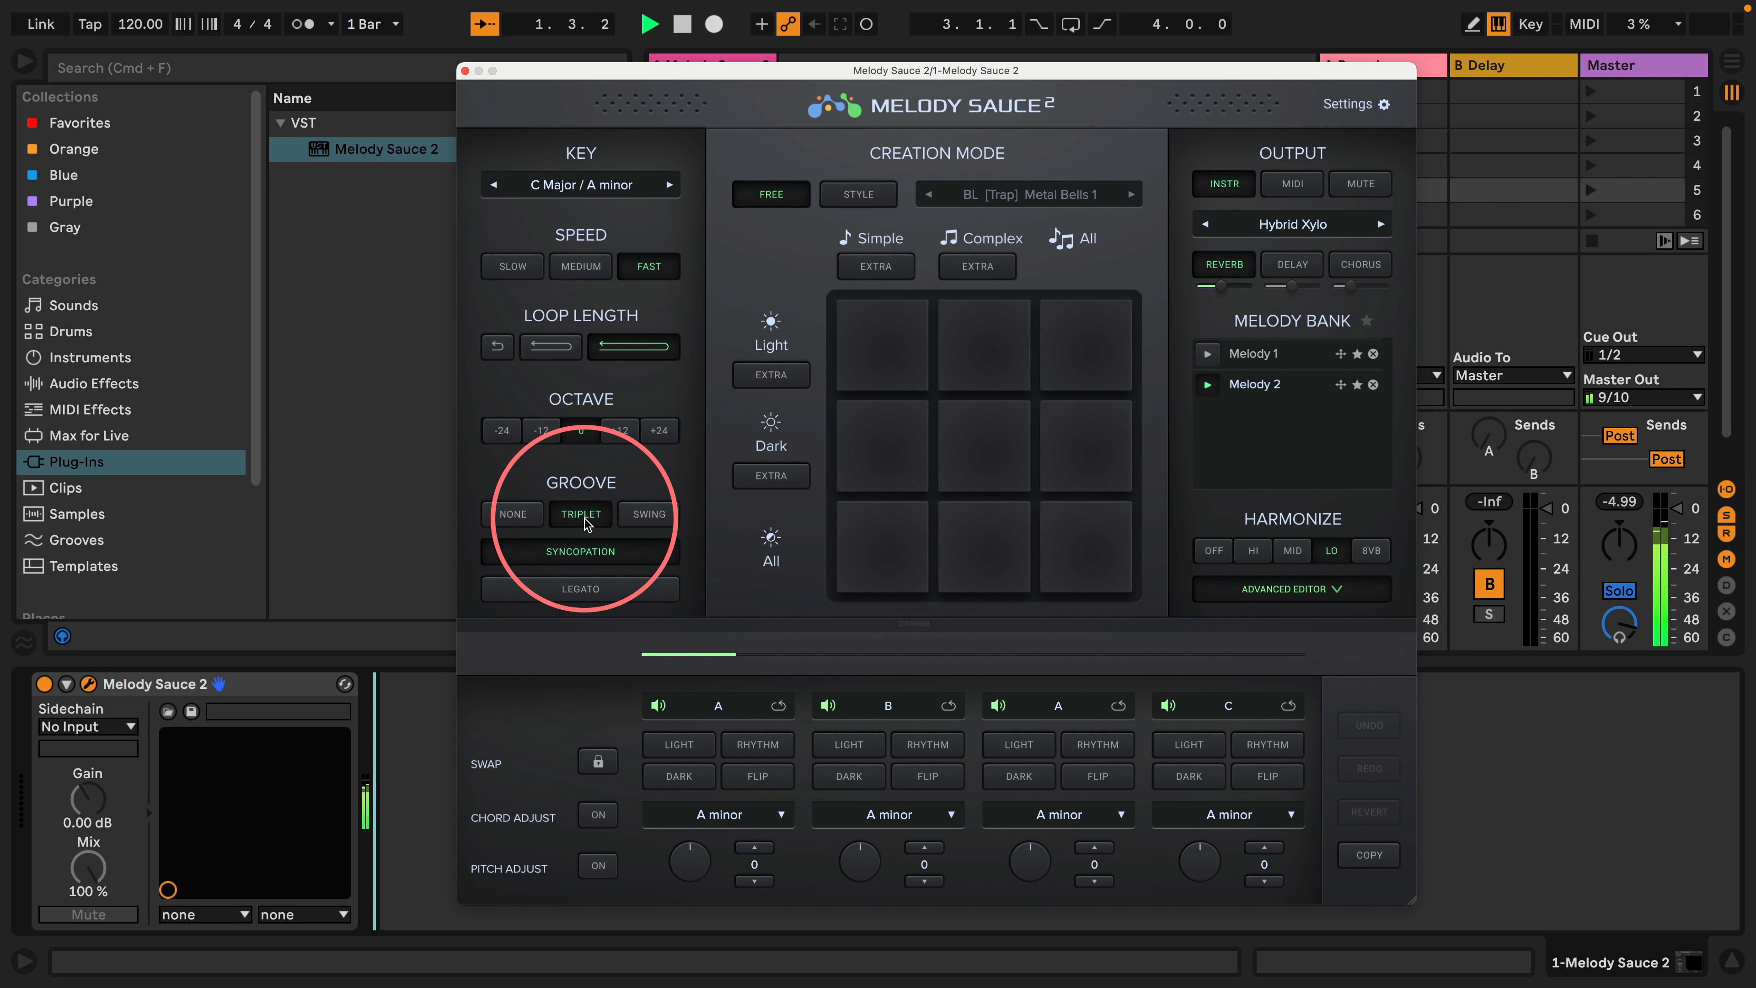
click(654, 515)
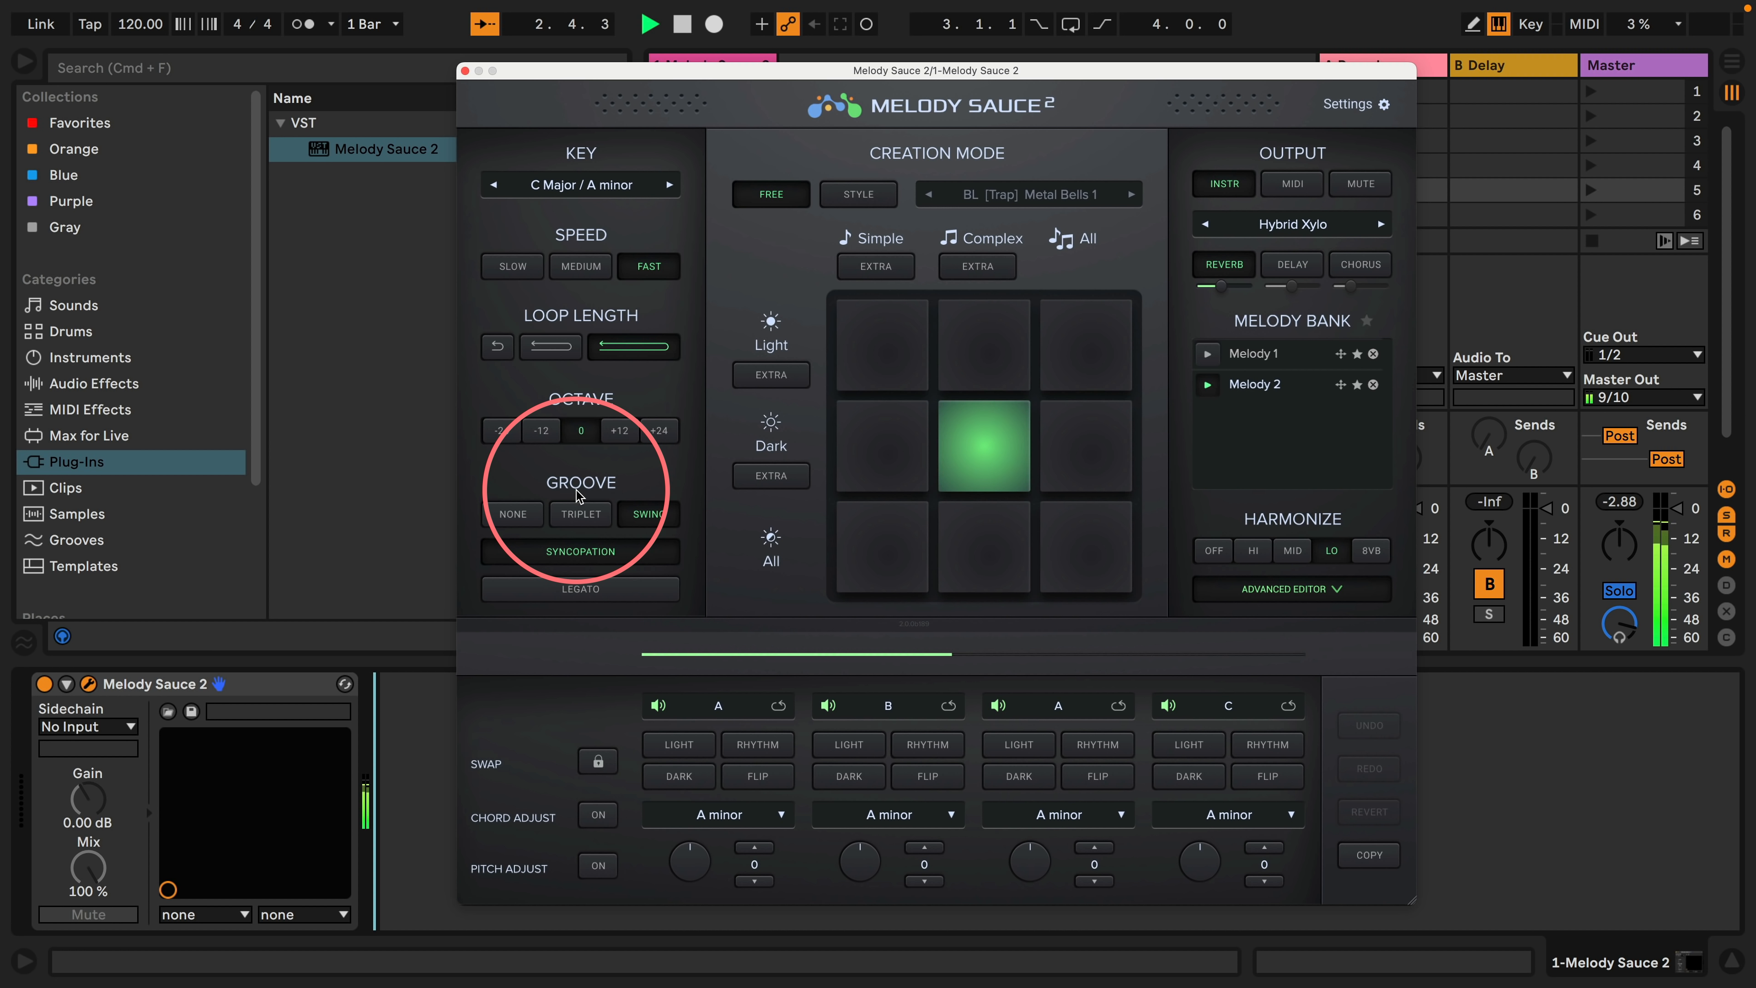
click(520, 517)
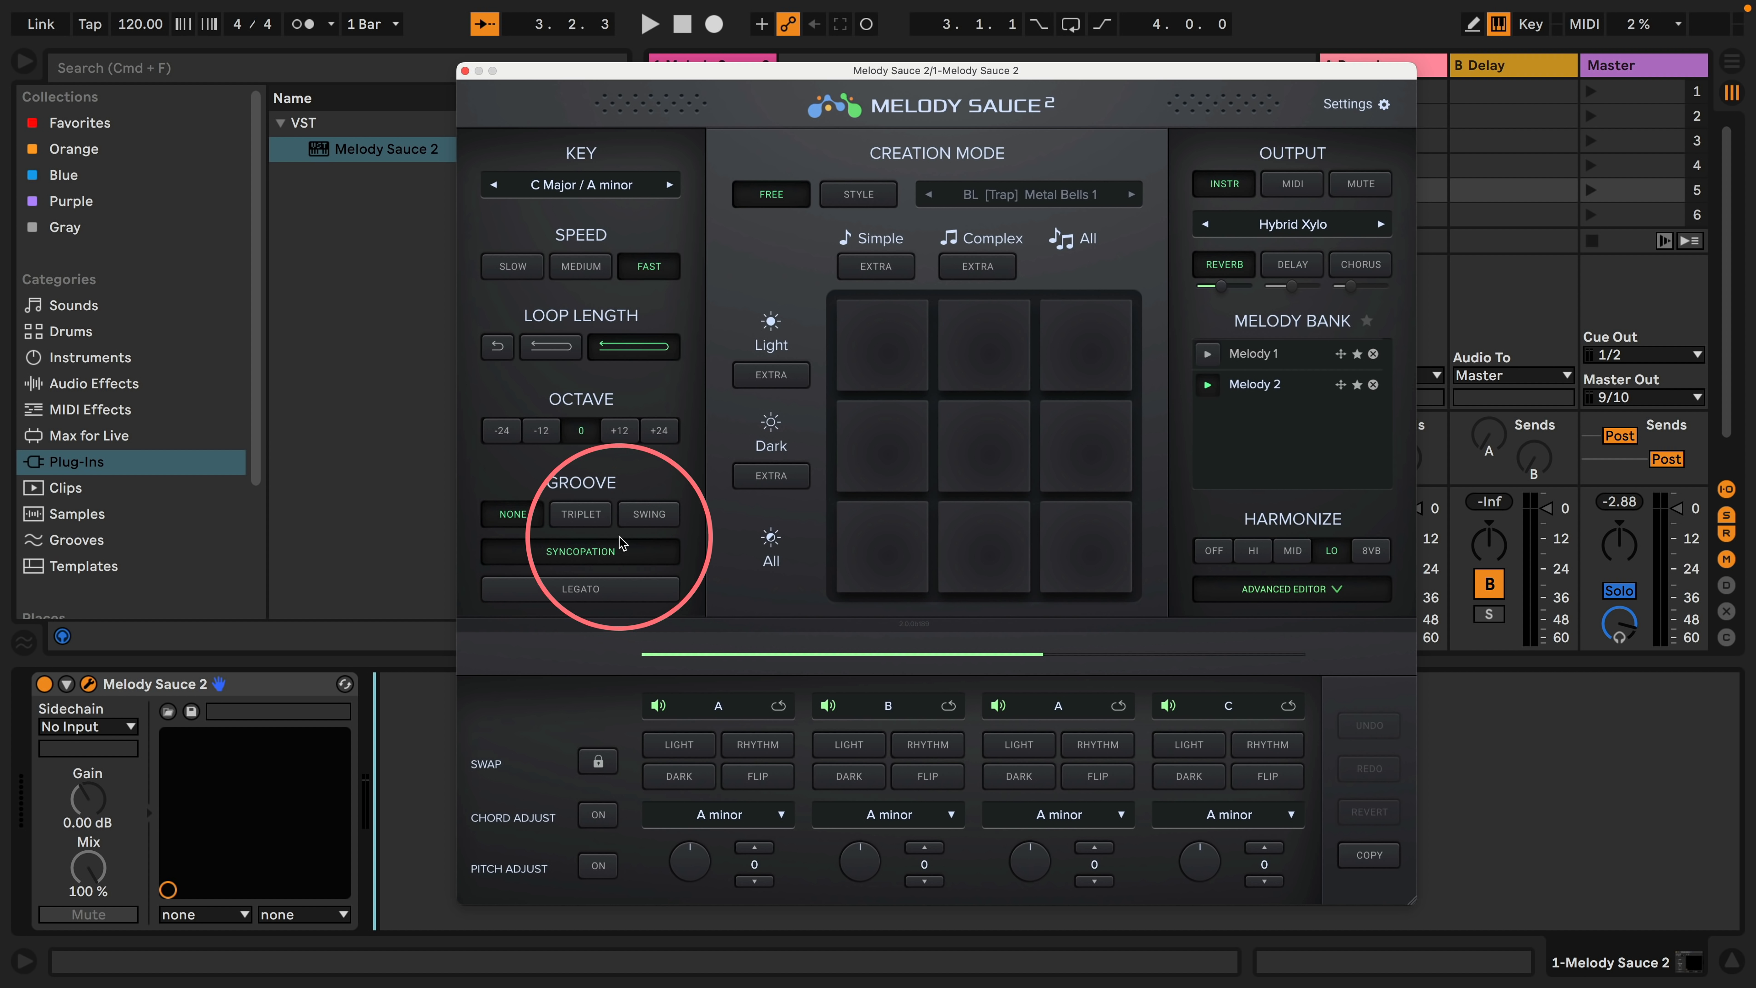
Step: Compare the melody with syncopation off and back on, and stop playback
click(572, 555)
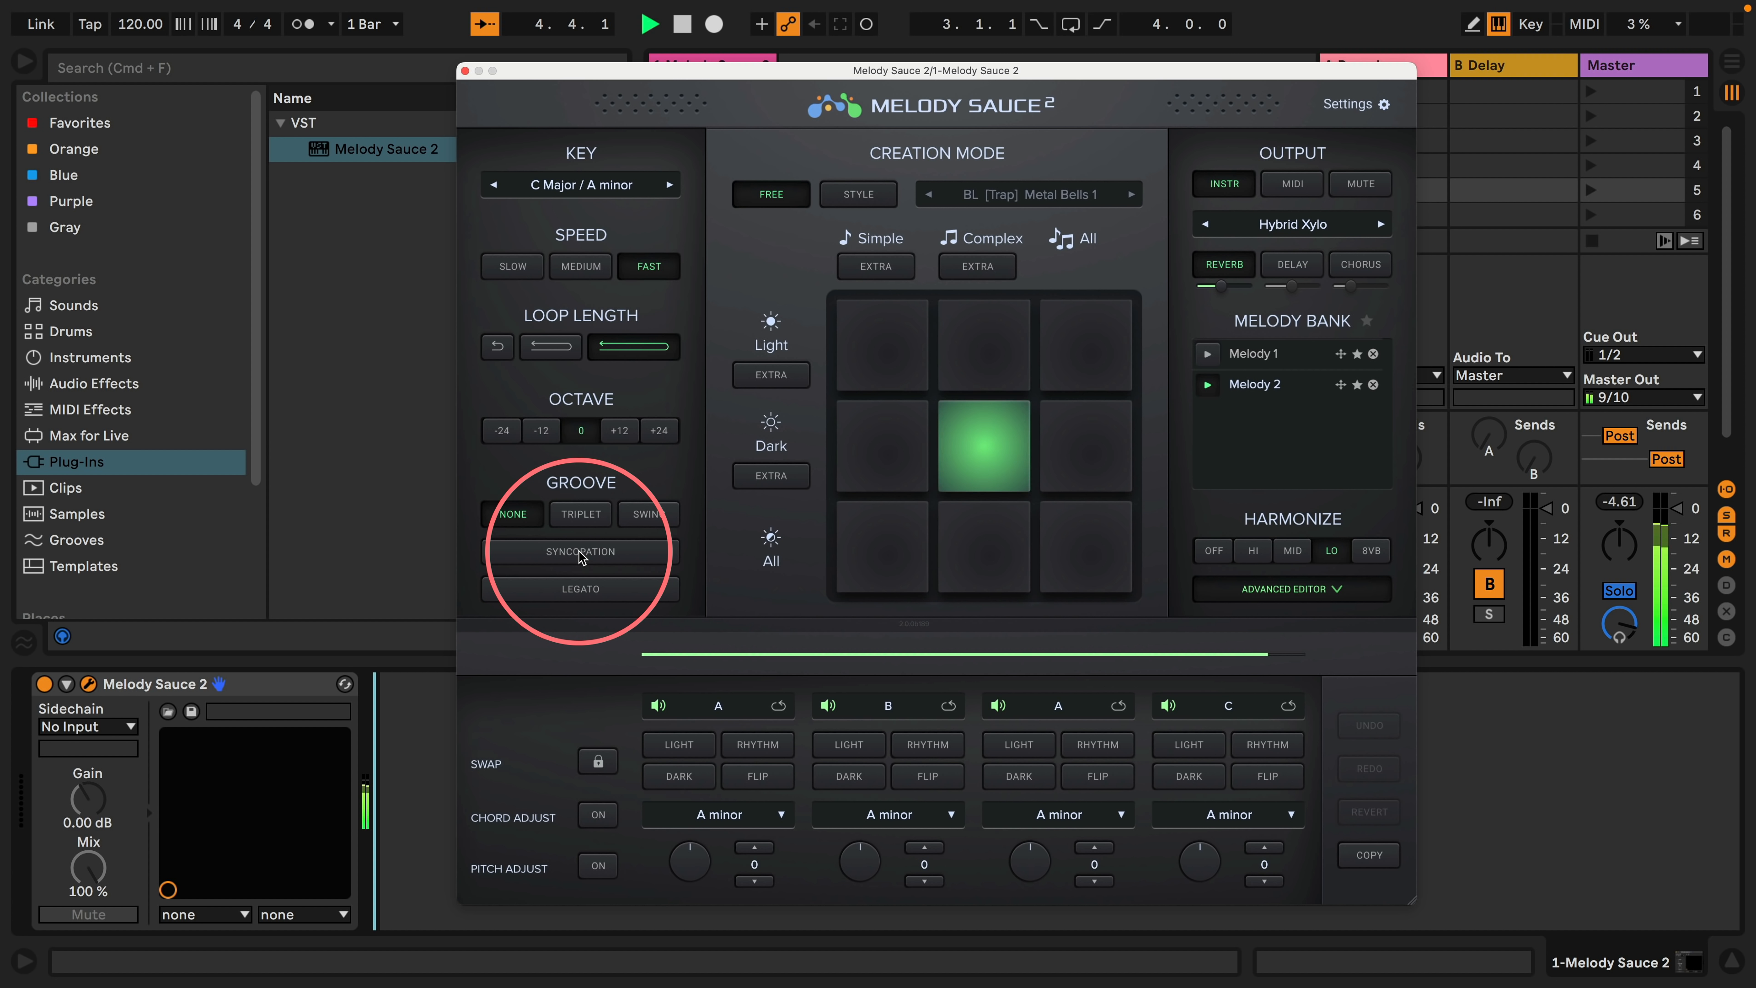
click(578, 552)
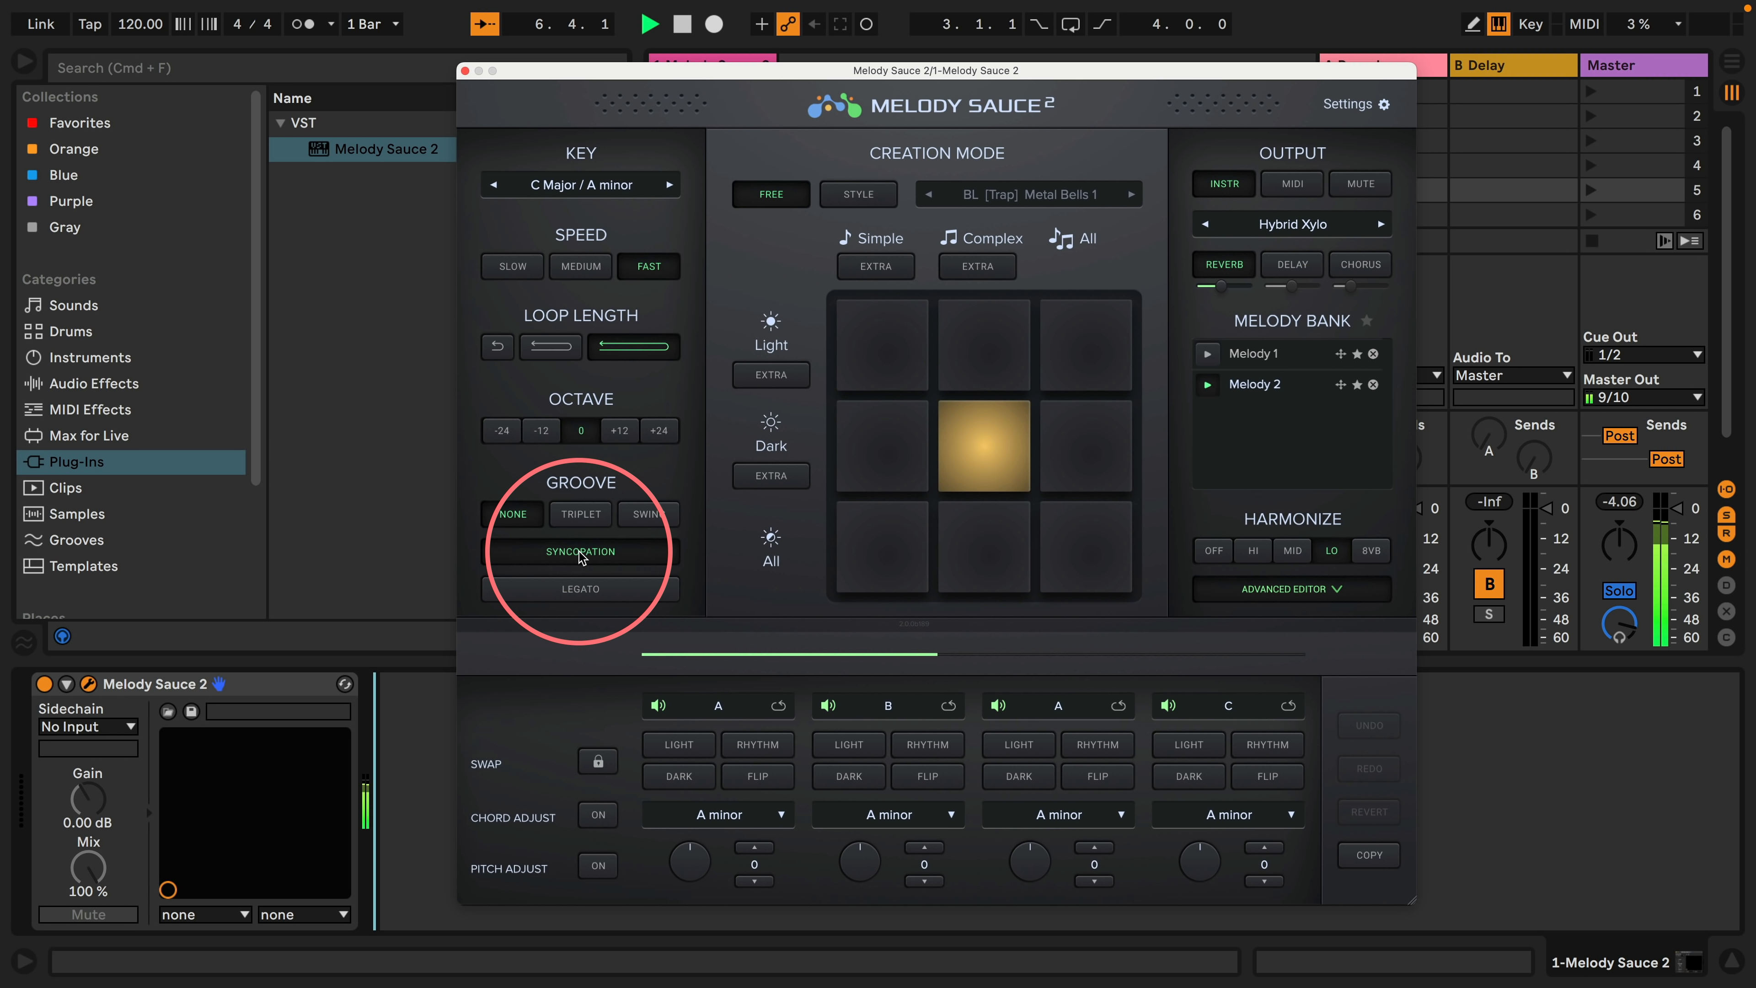
key(space)
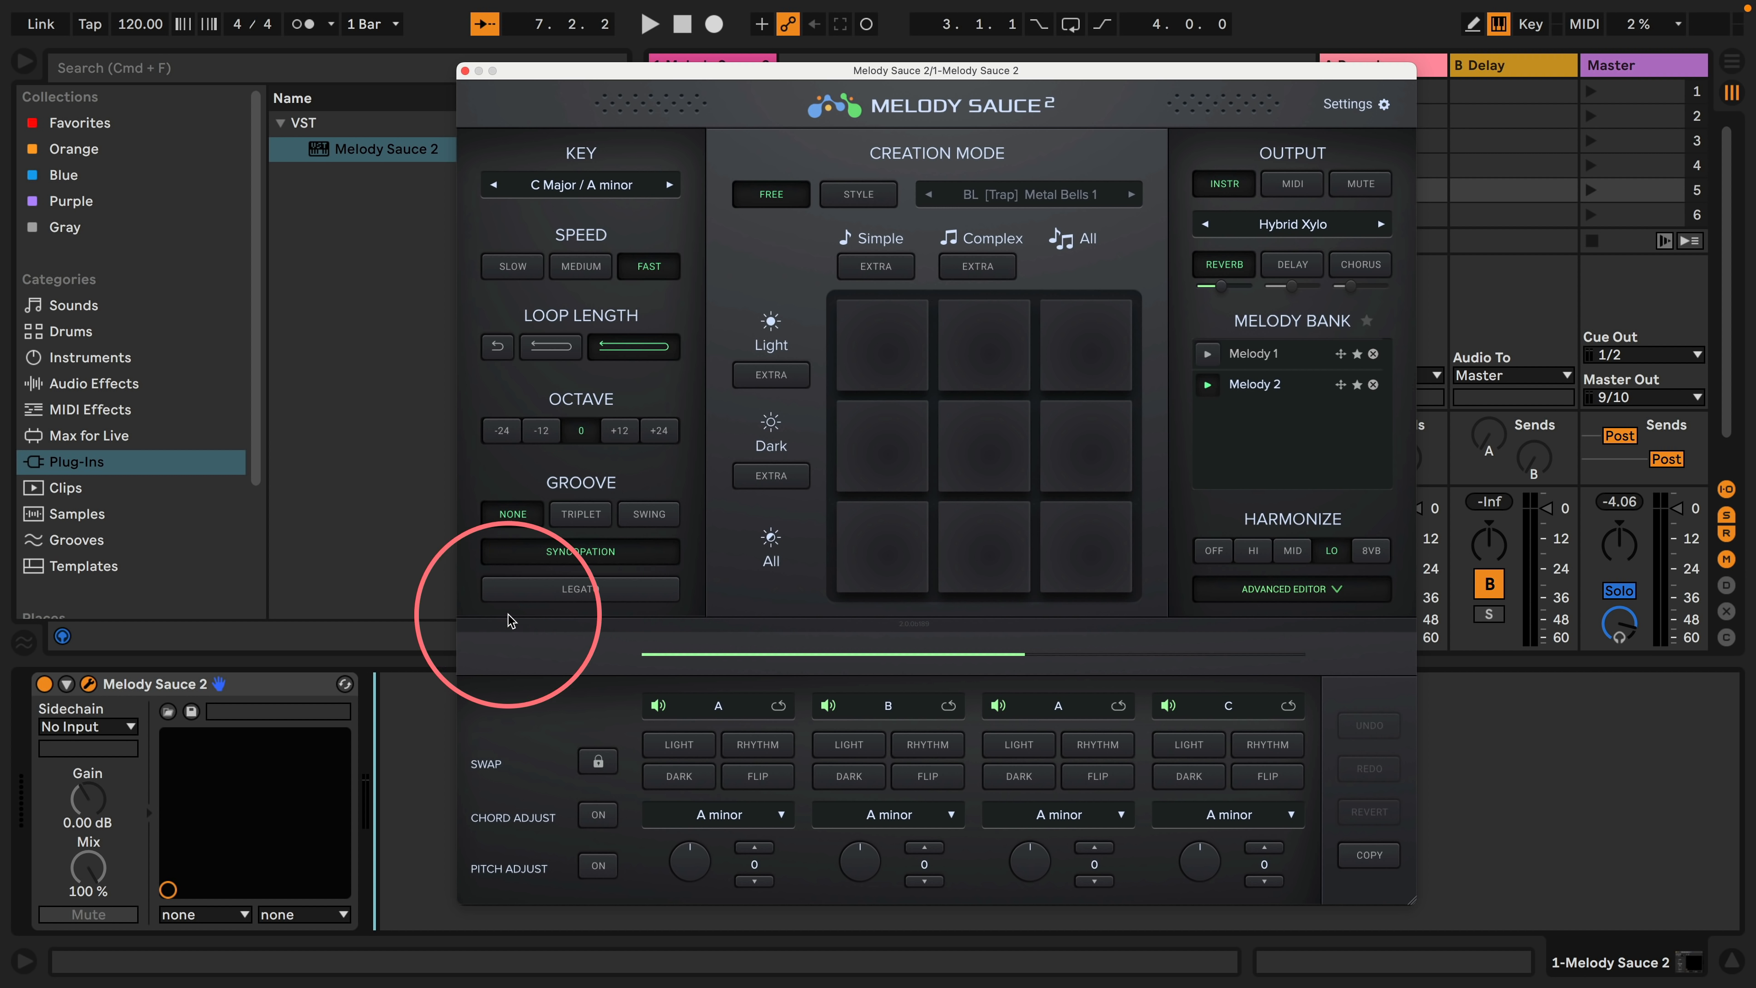
Step: Enable Legato for Melody 2 and play it back
click(581, 590)
key(space)
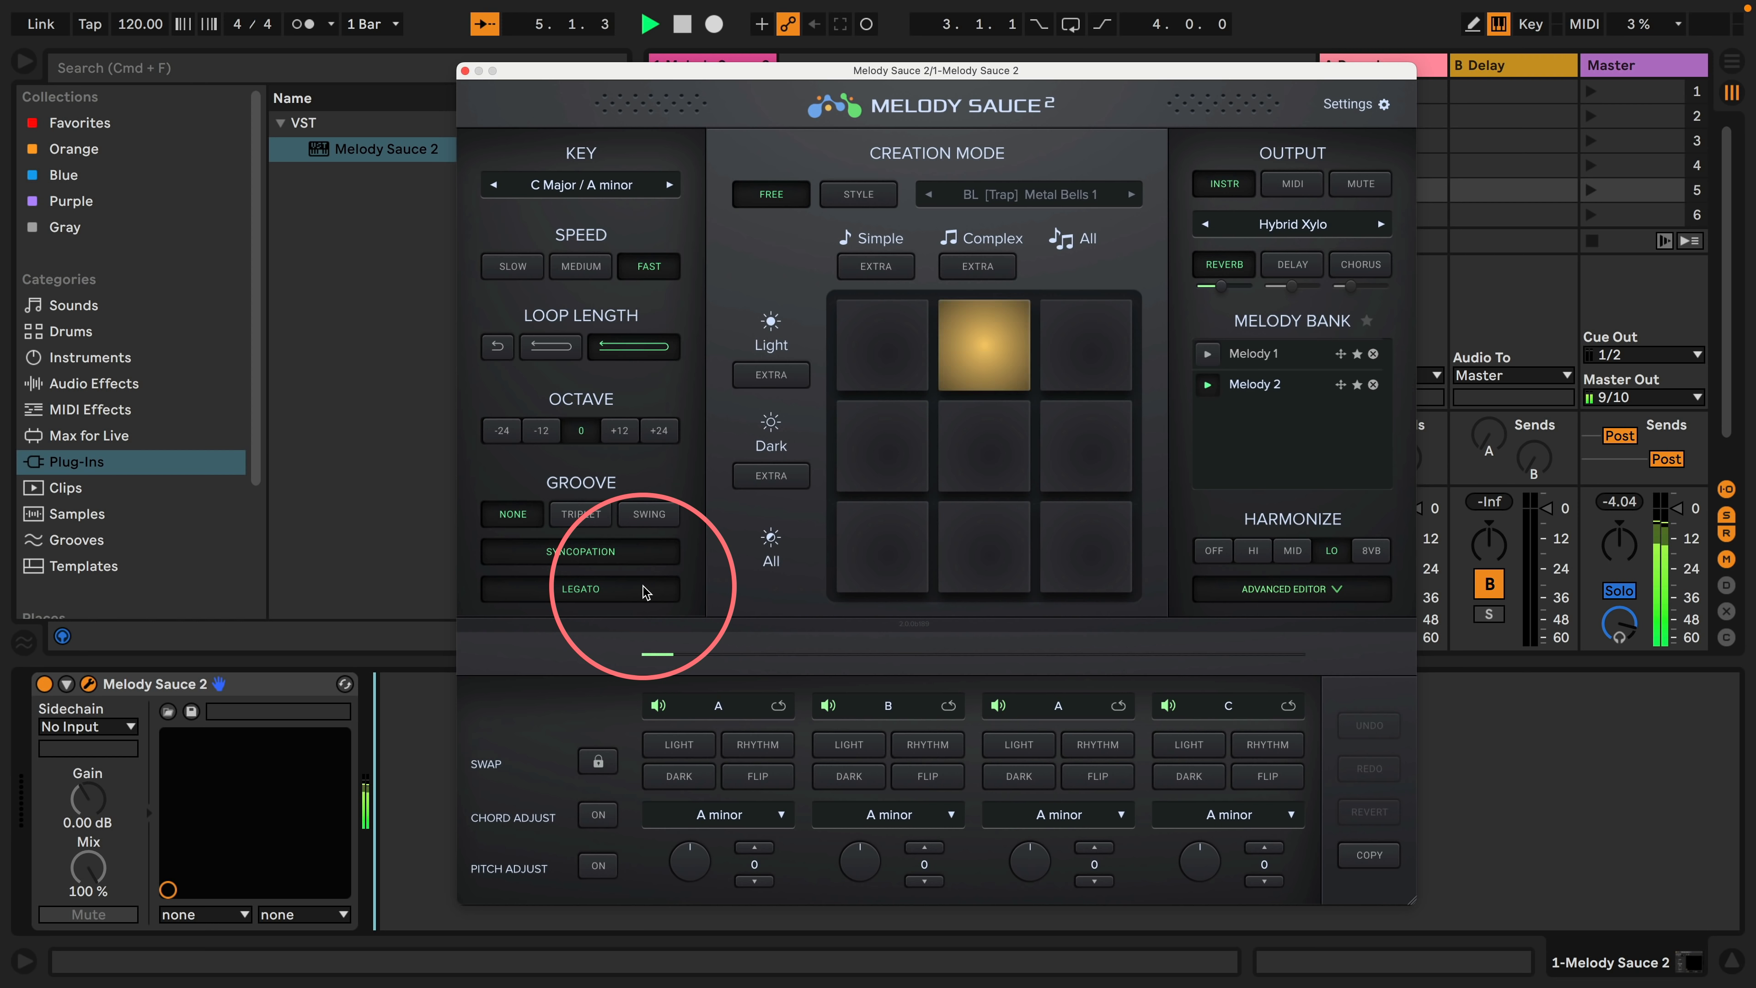
Step: Generate a Light, Complex melody and audition it alongside Melody 2
click(878, 536)
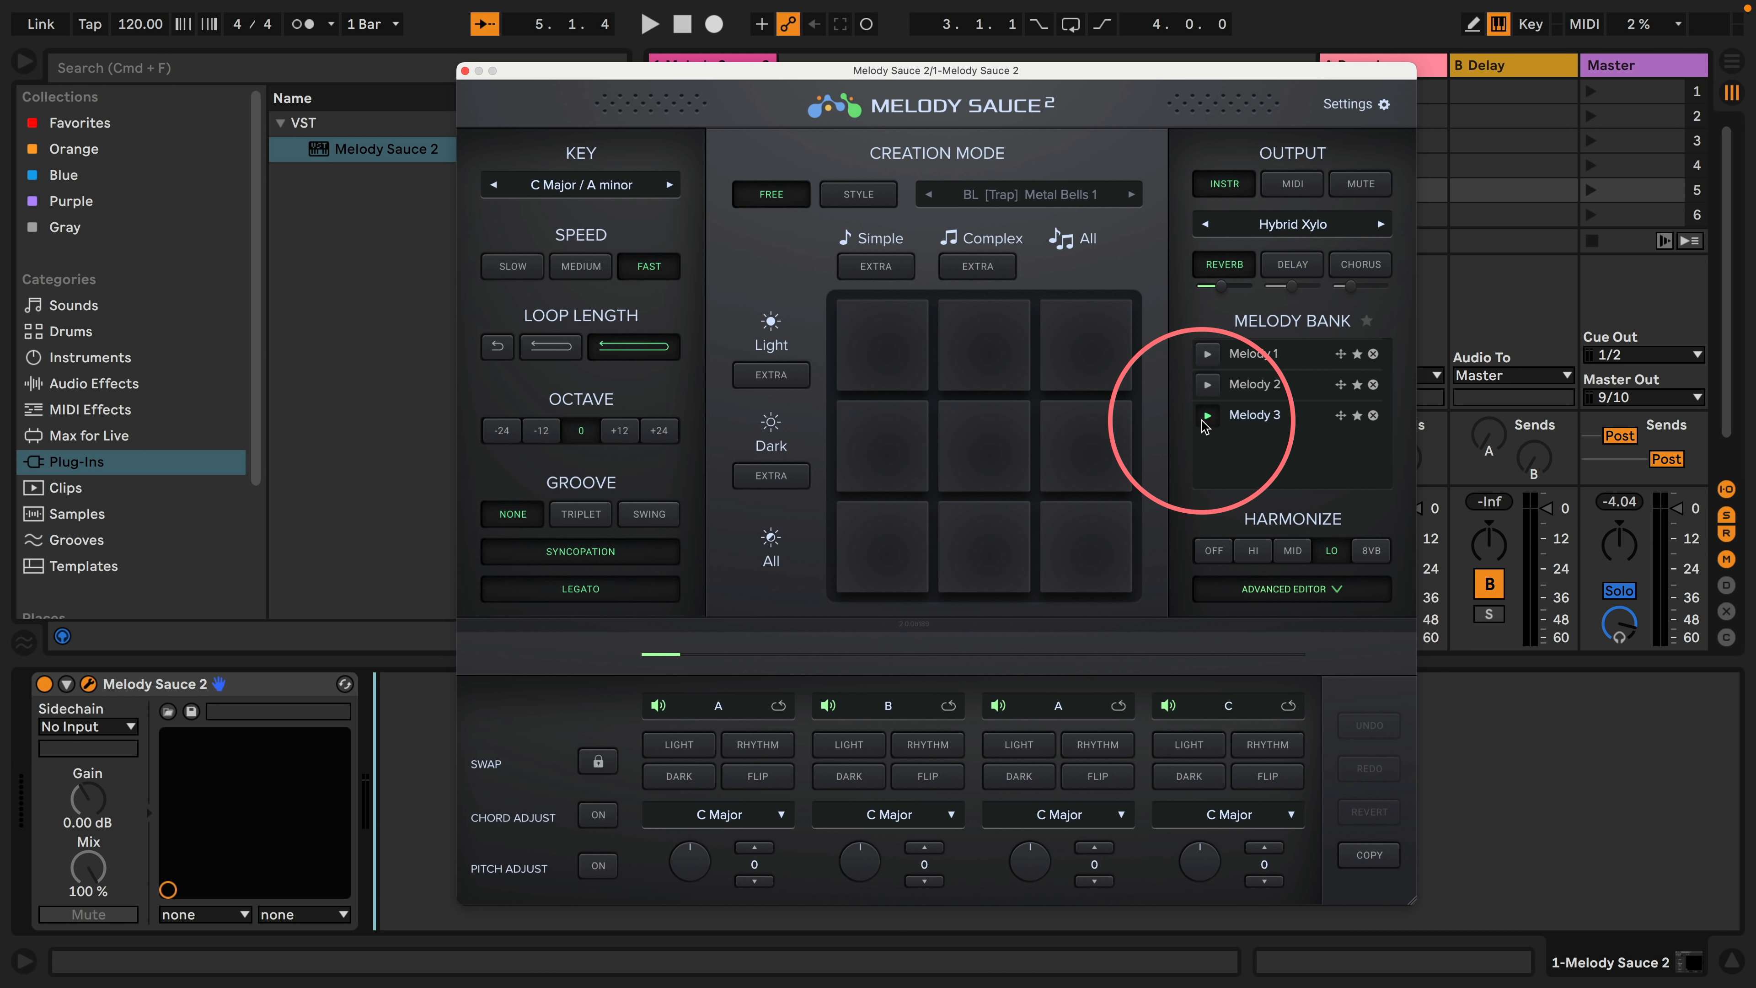
click(1208, 414)
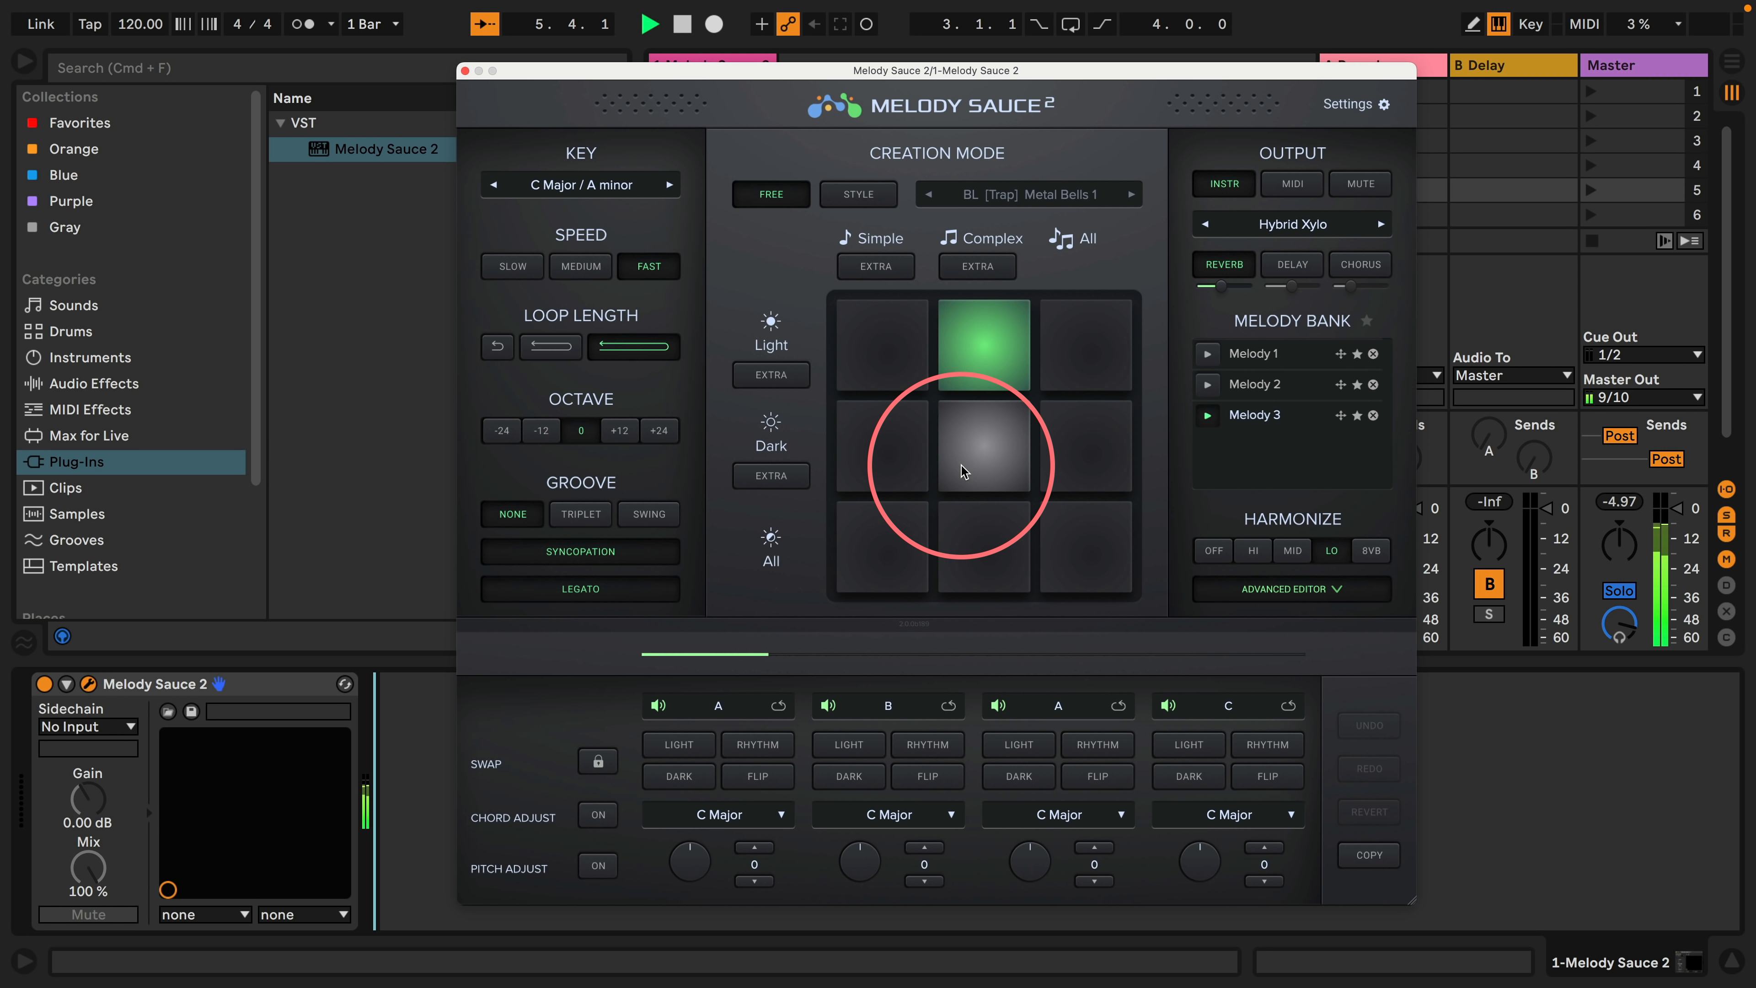
click(1207, 385)
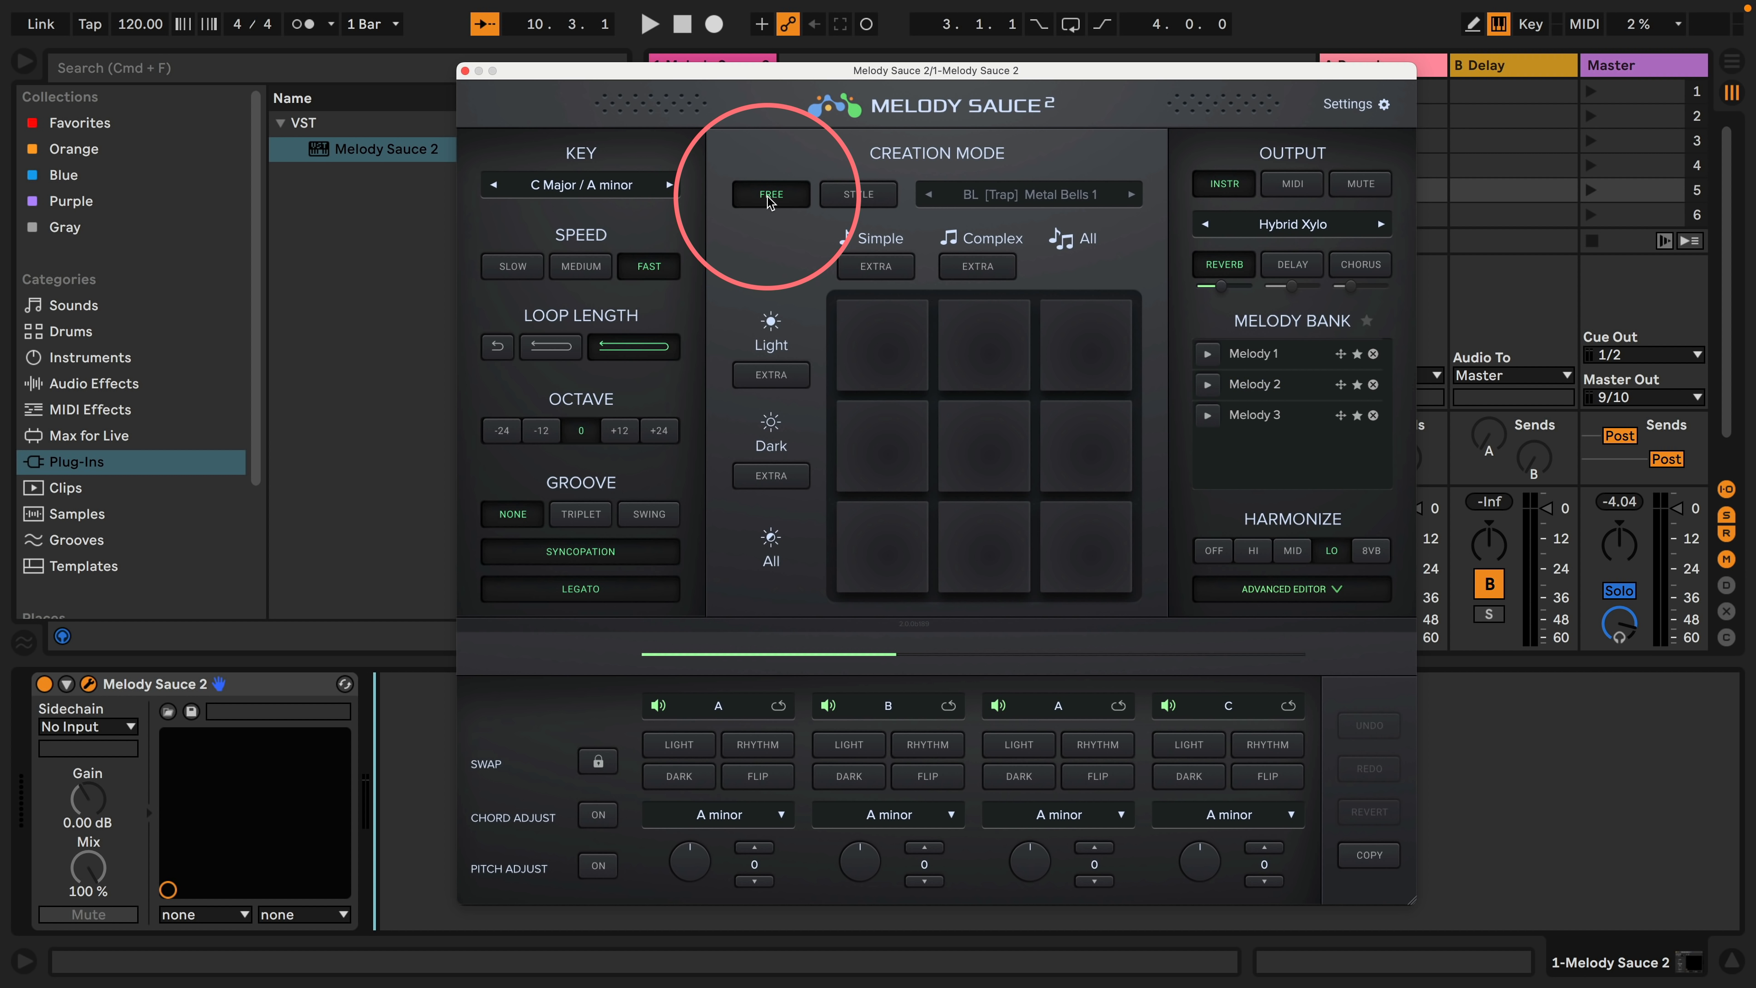
Step: Switch the creation mode to Style and load the HP [RnB] Emotive Harp preset from the RnB styles
click(858, 194)
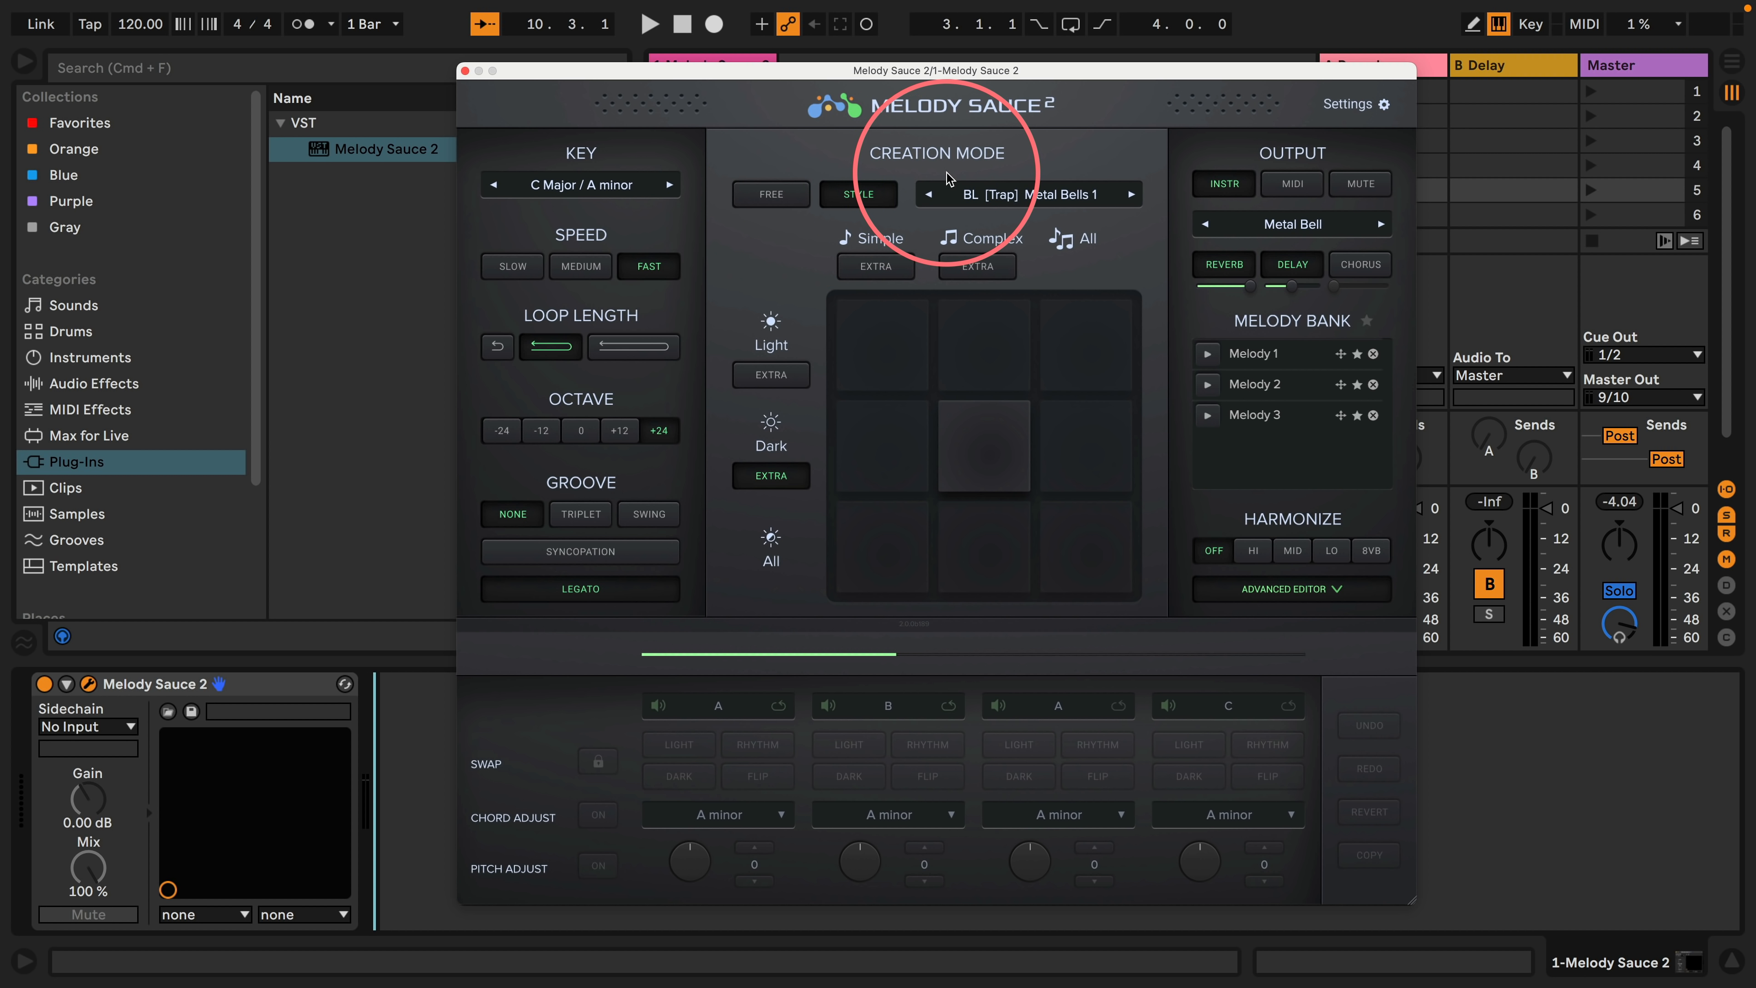
click(1016, 197)
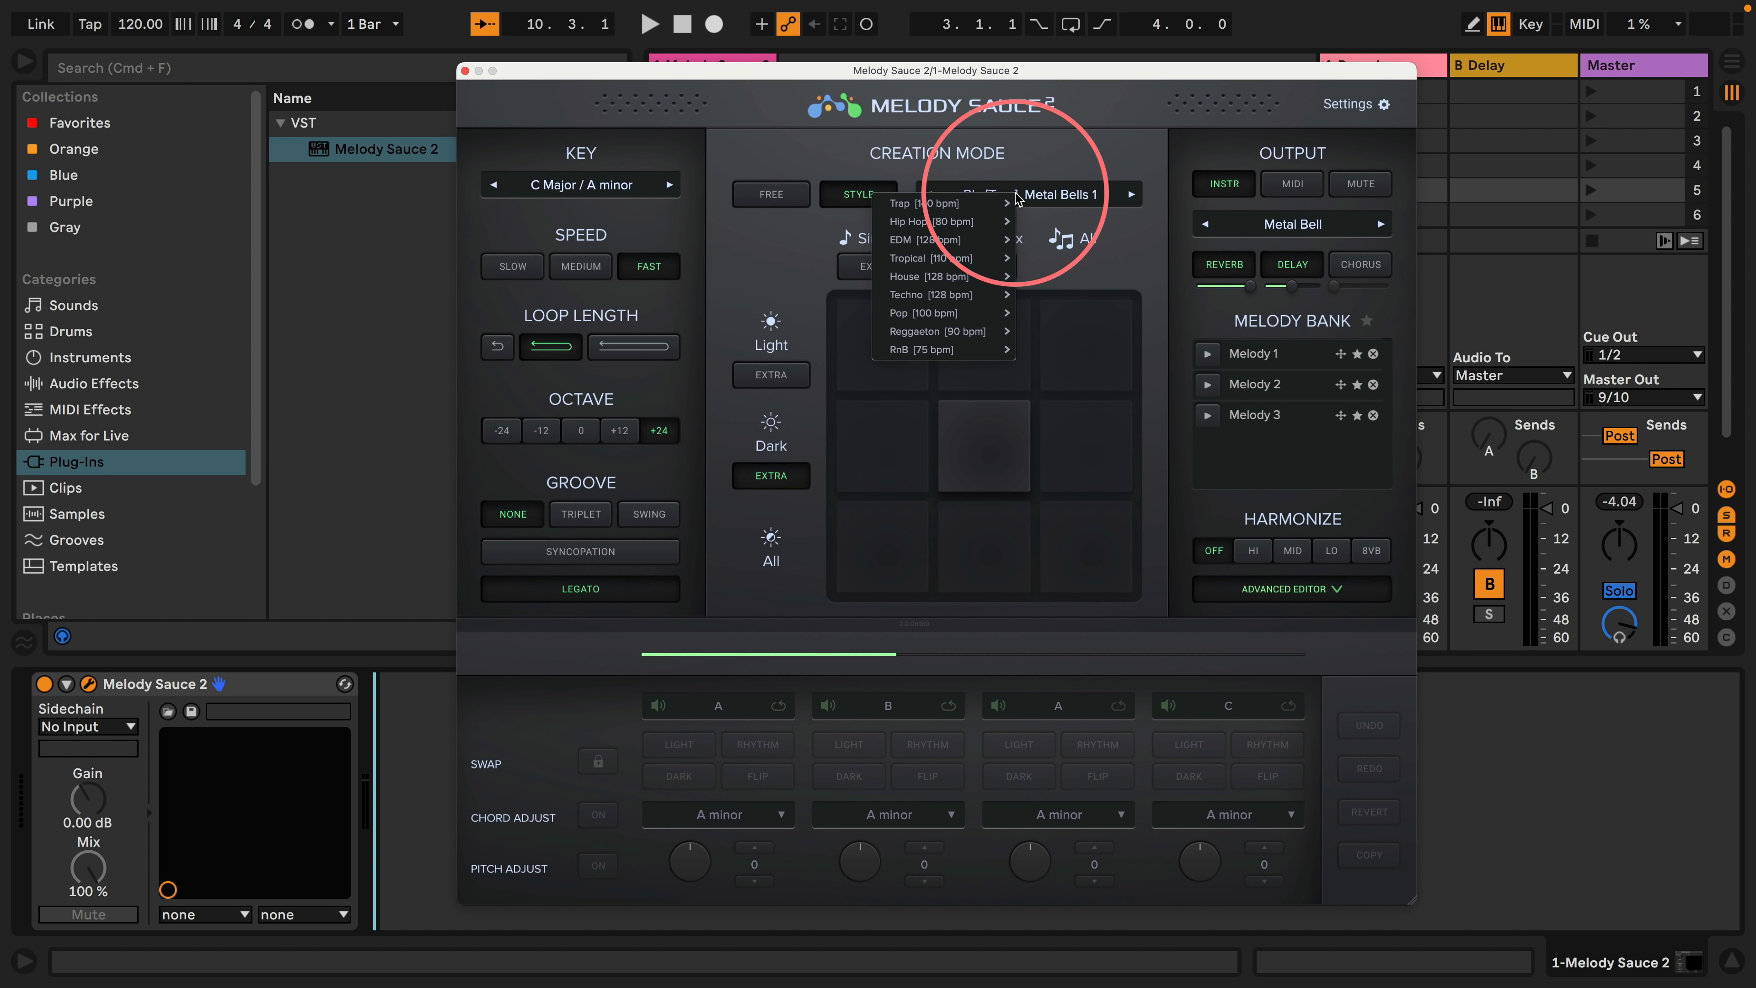
mouse_move(934, 203)
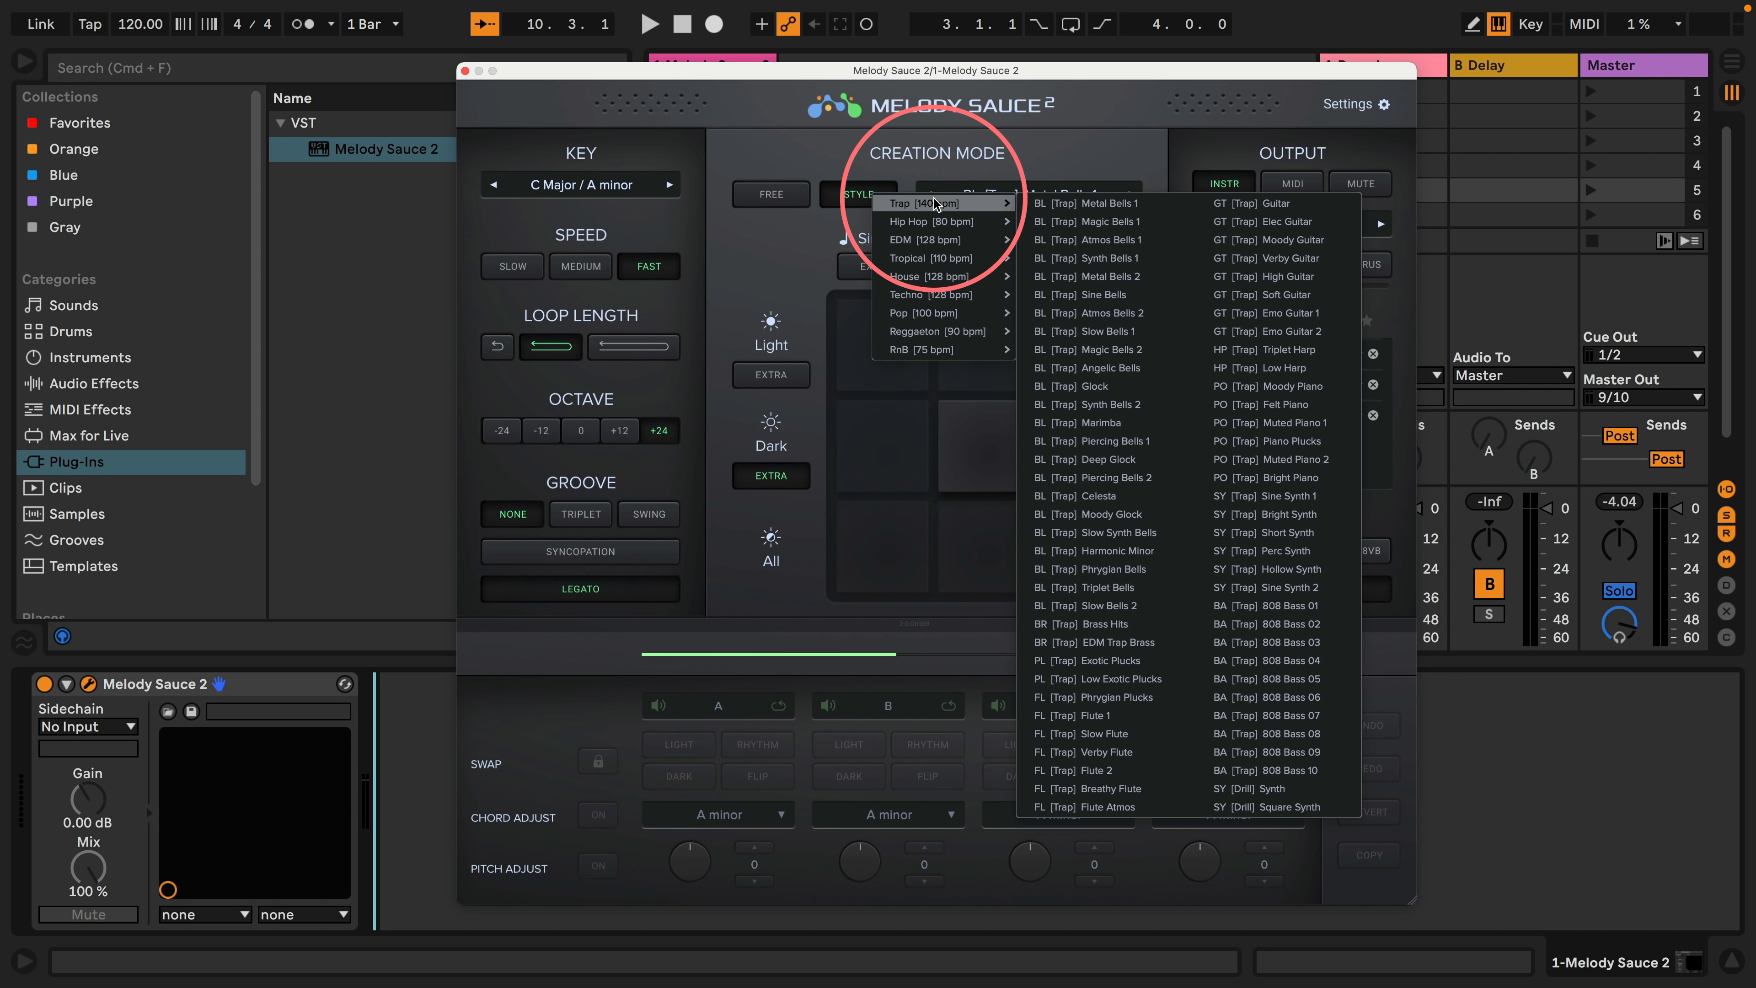
mouse_move(940, 241)
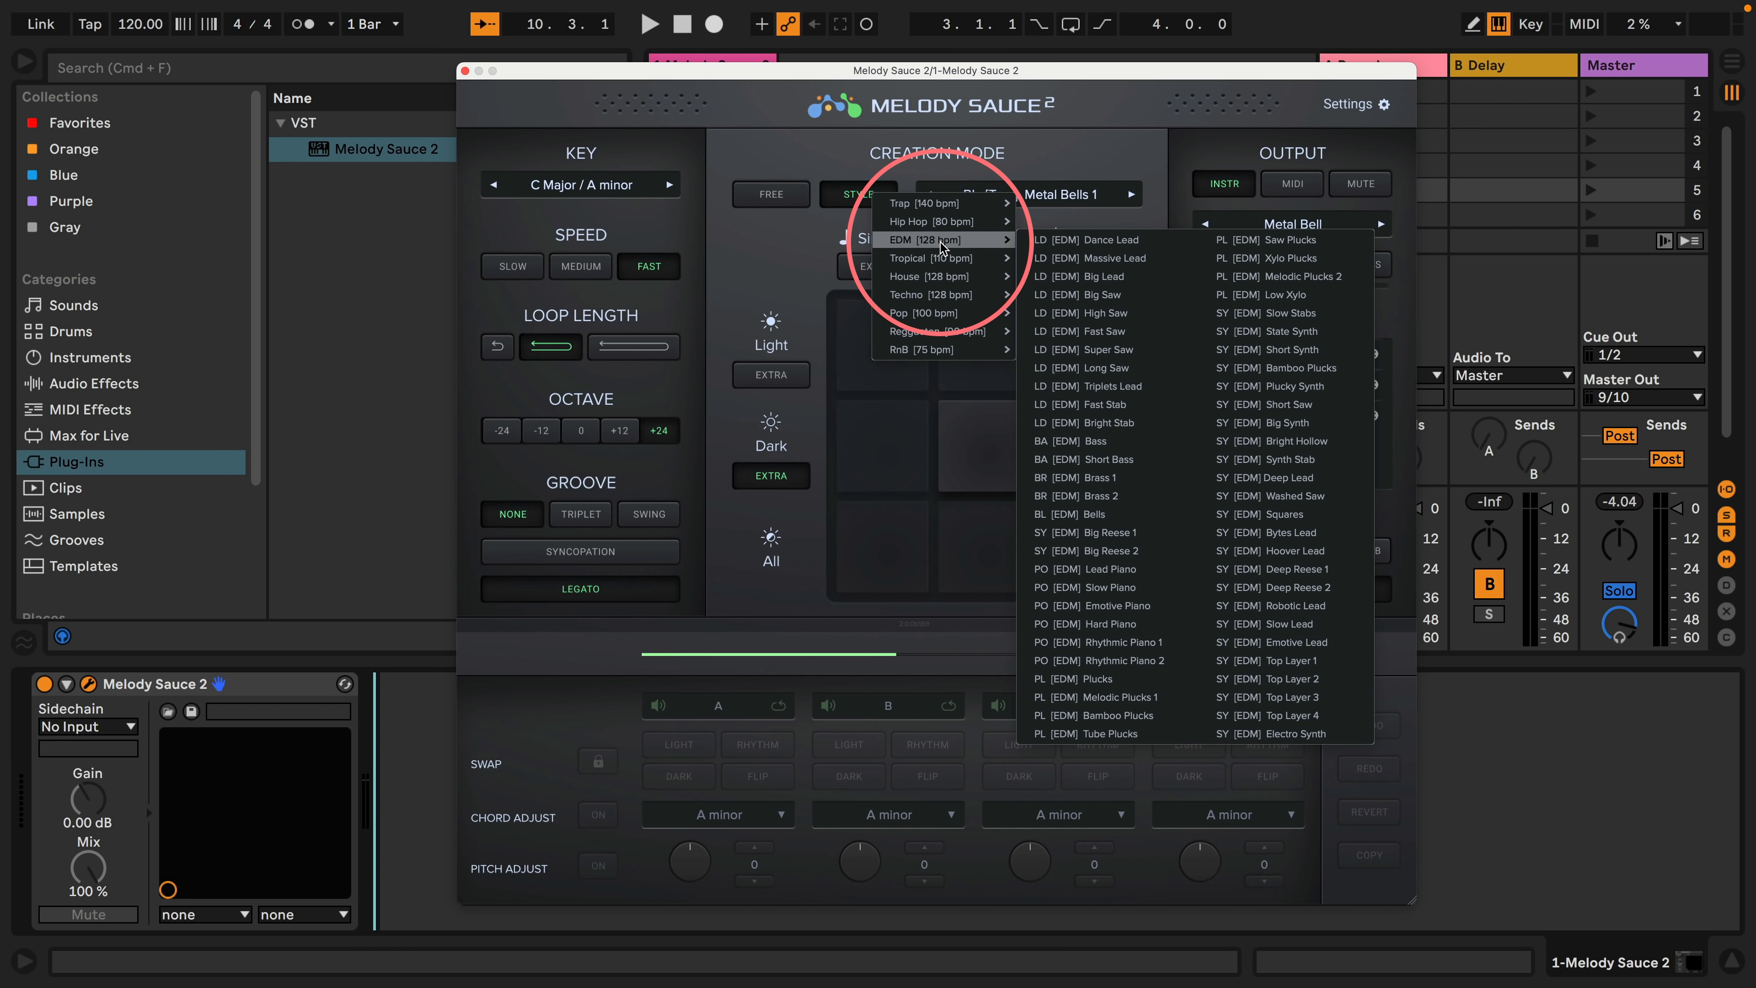
mouse_move(925, 279)
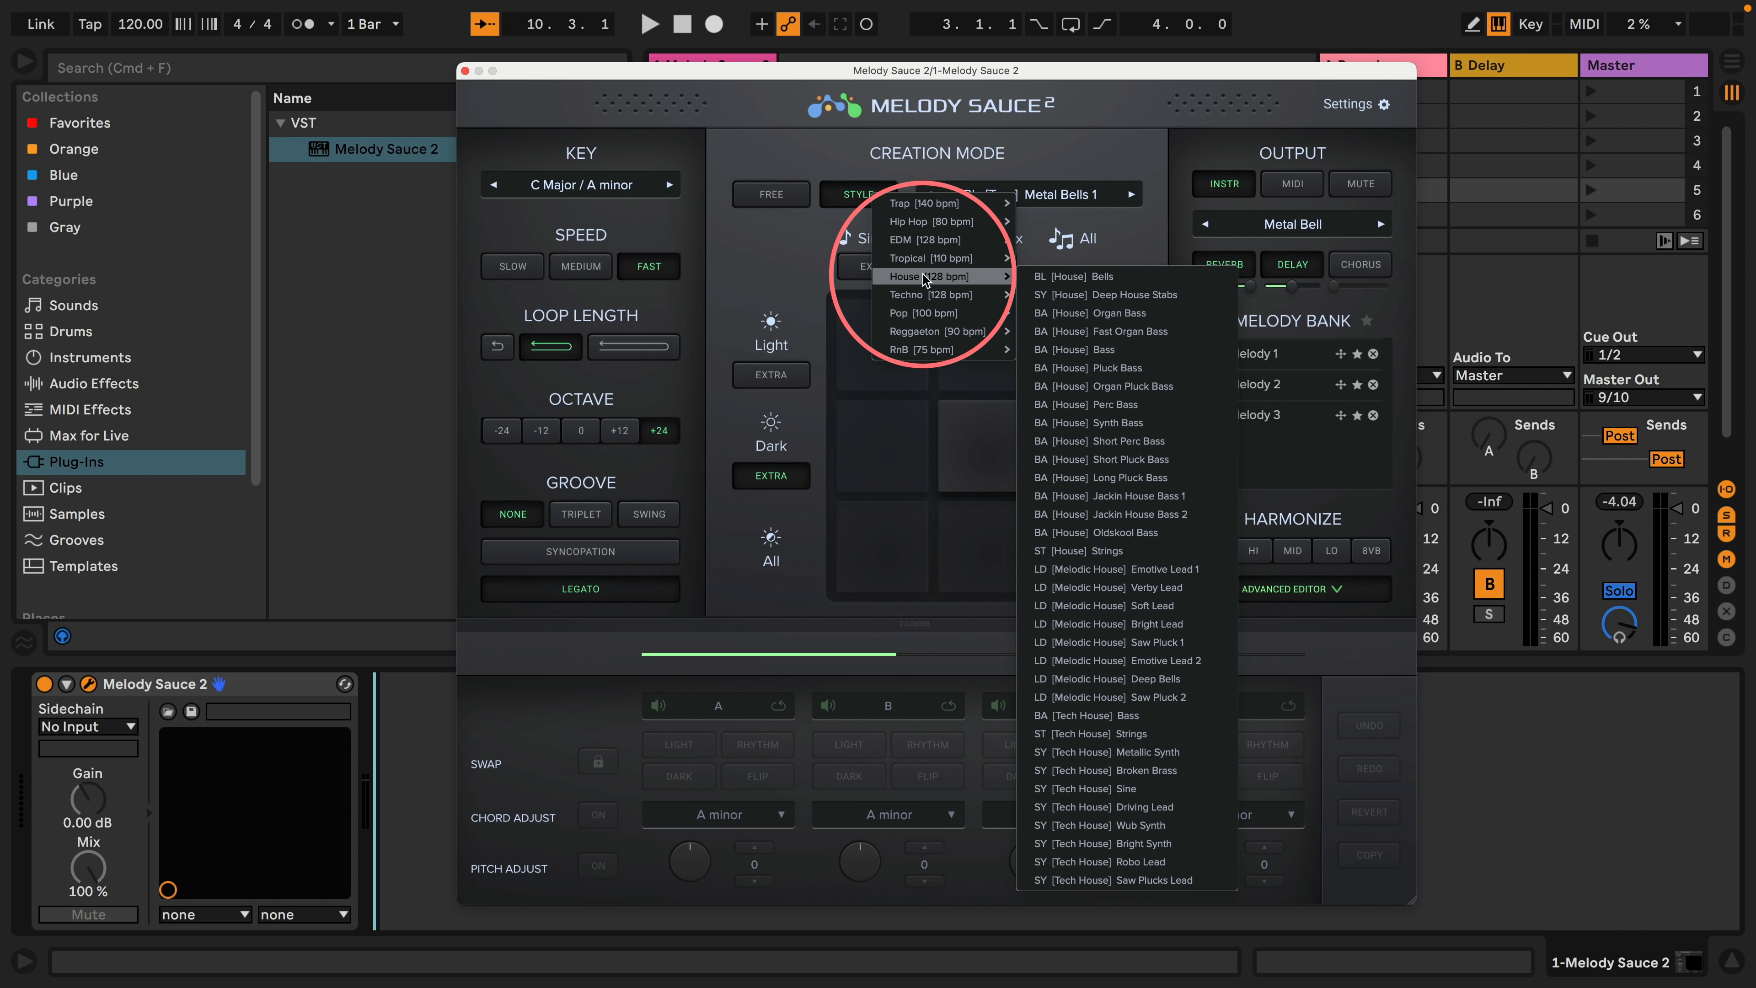
mouse_move(930, 334)
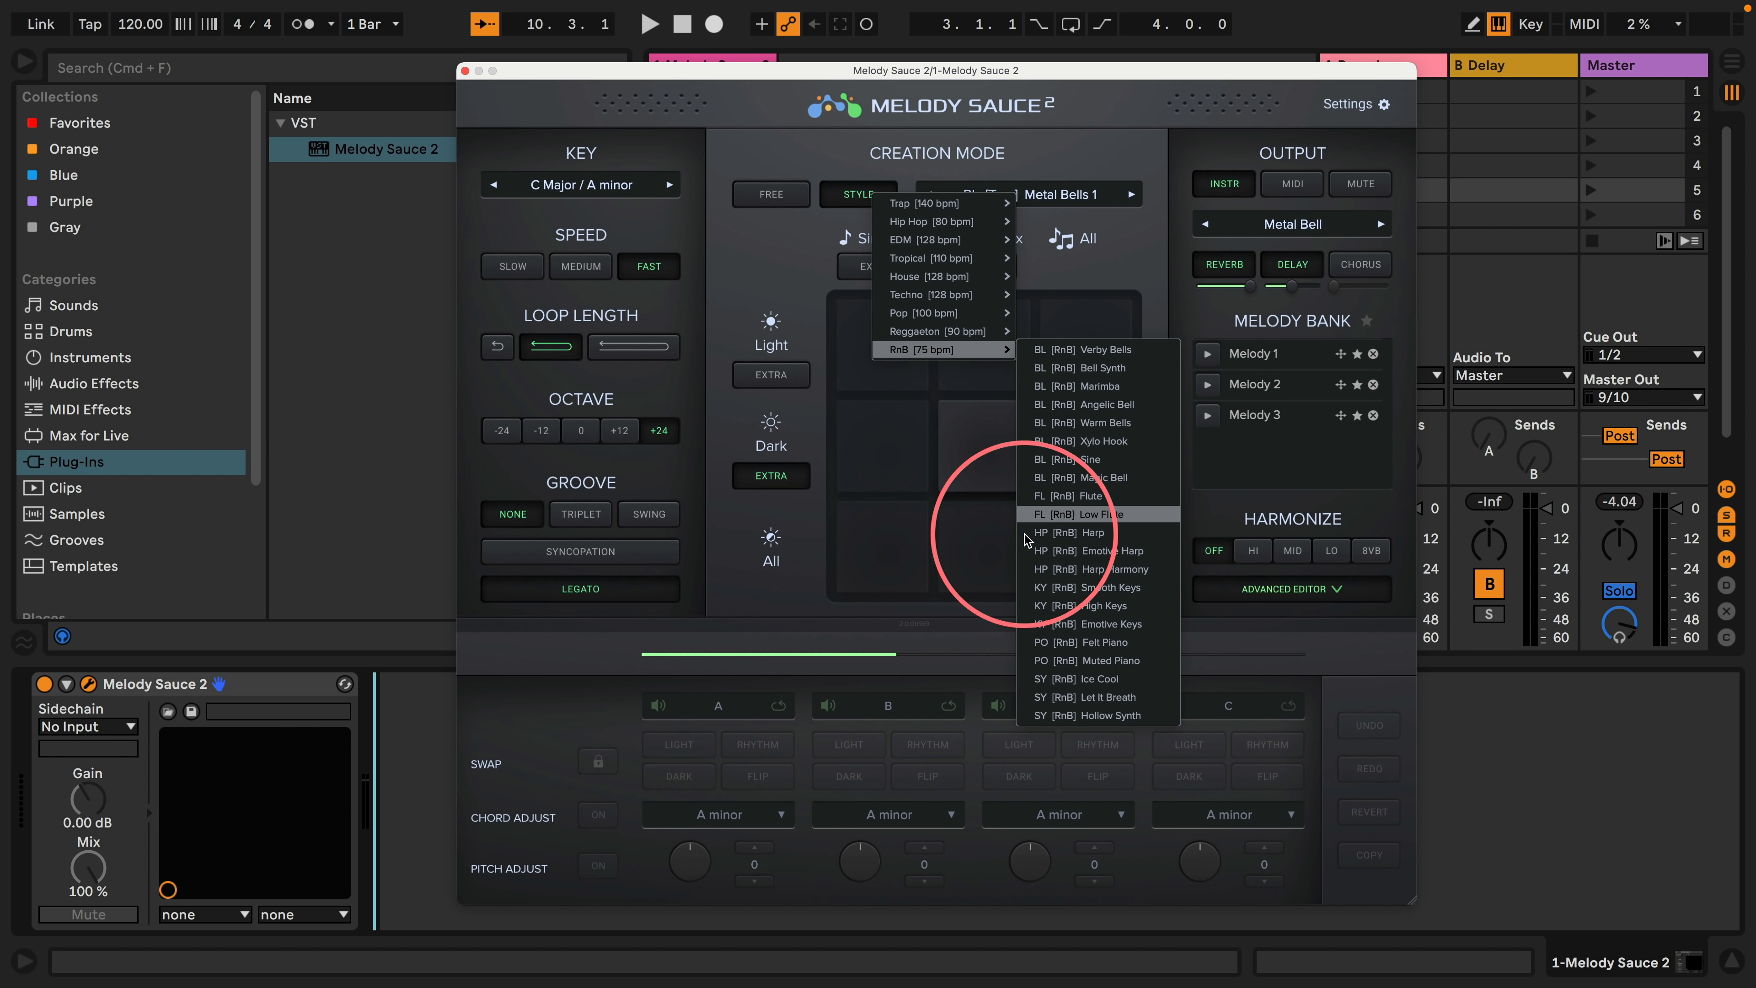
click(1053, 553)
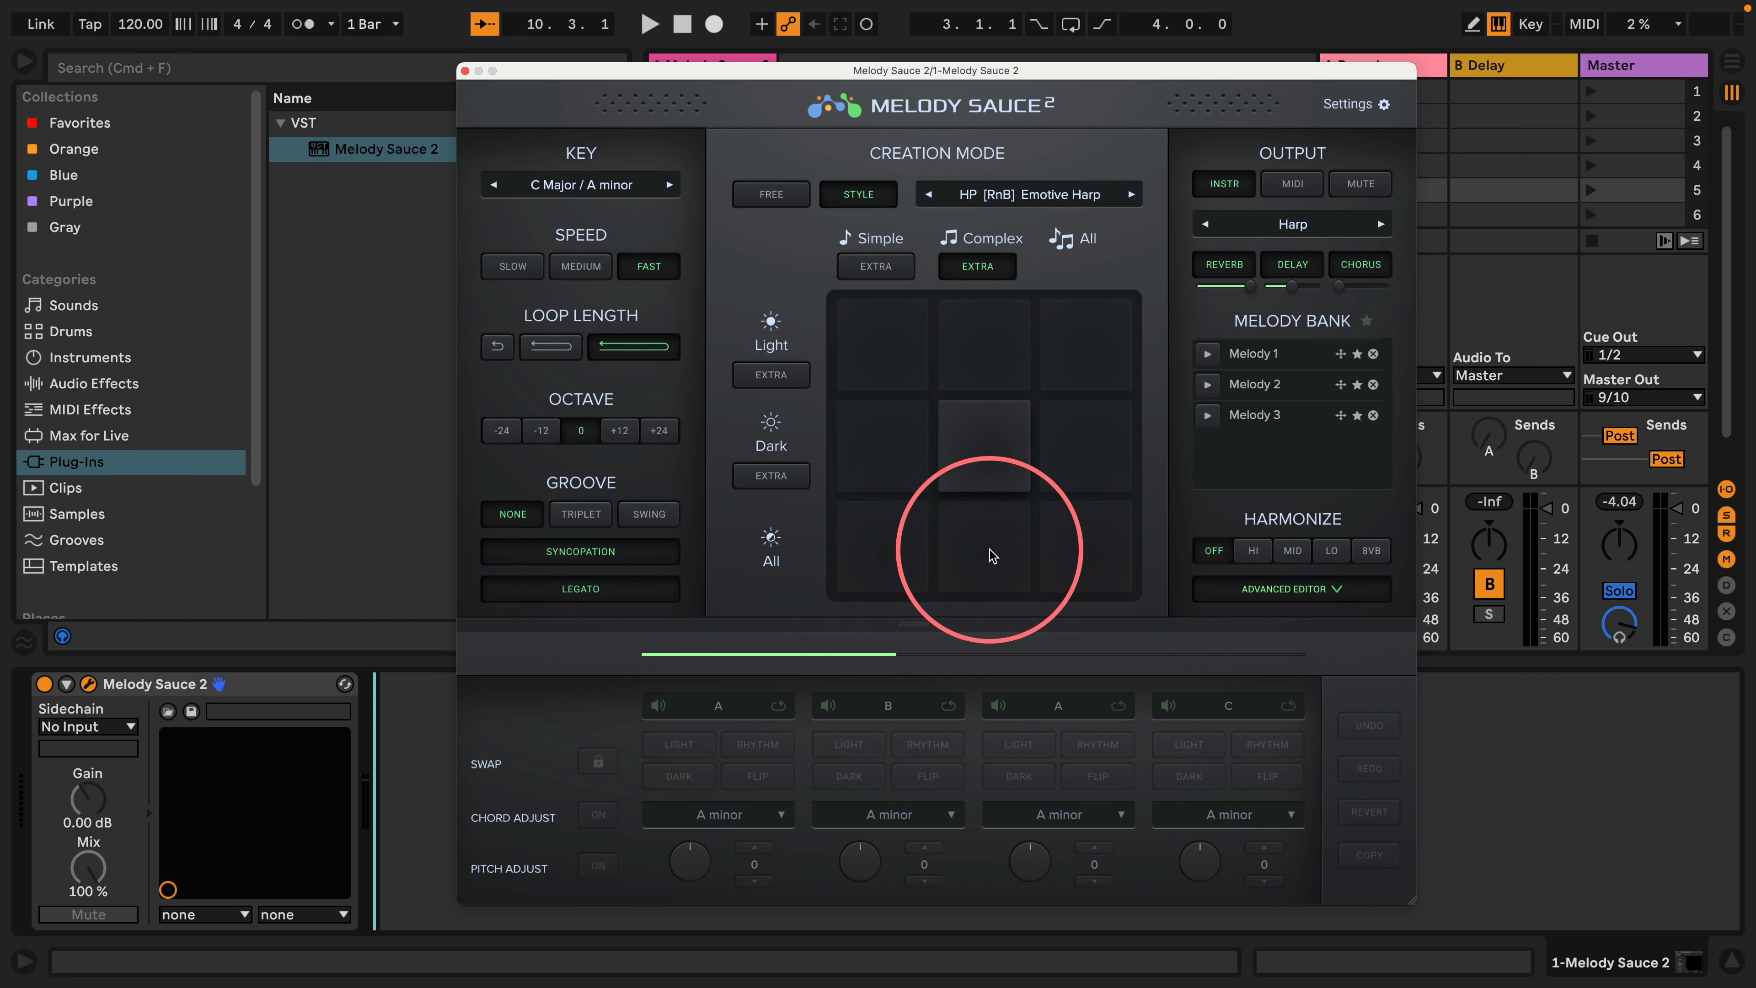
Step: Generate a melody from the Emotive Harp style and listen to it with the project transport
click(980, 445)
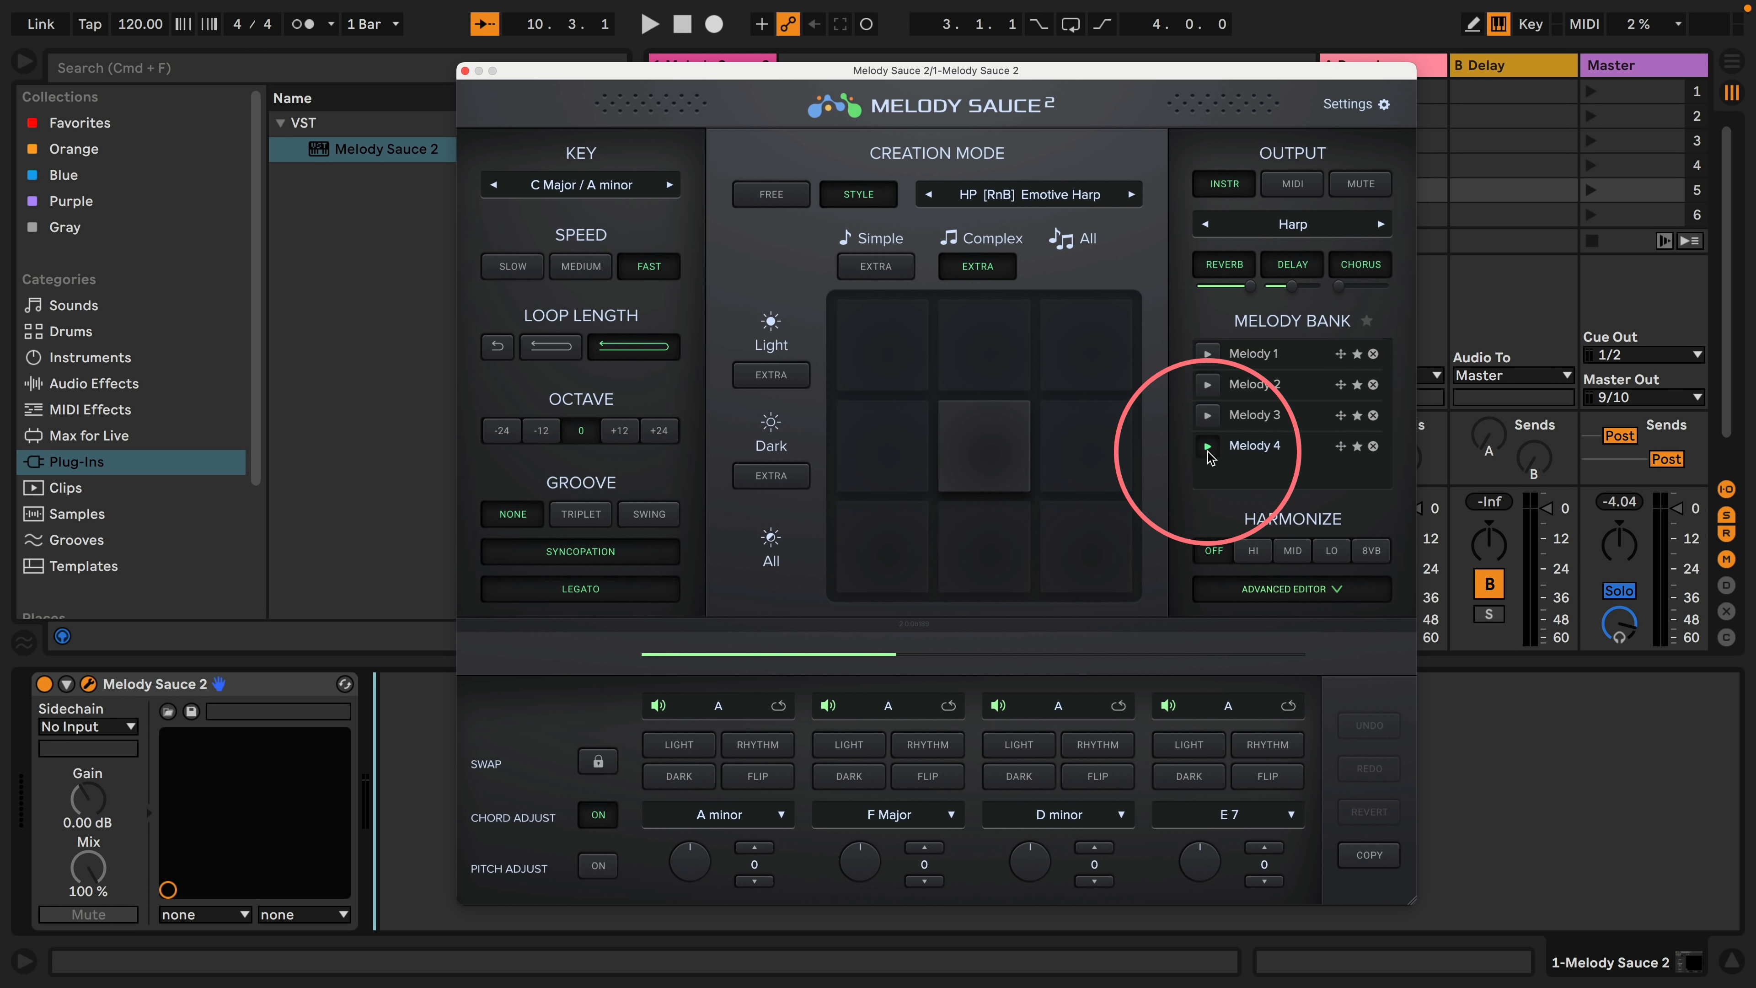
click(1207, 445)
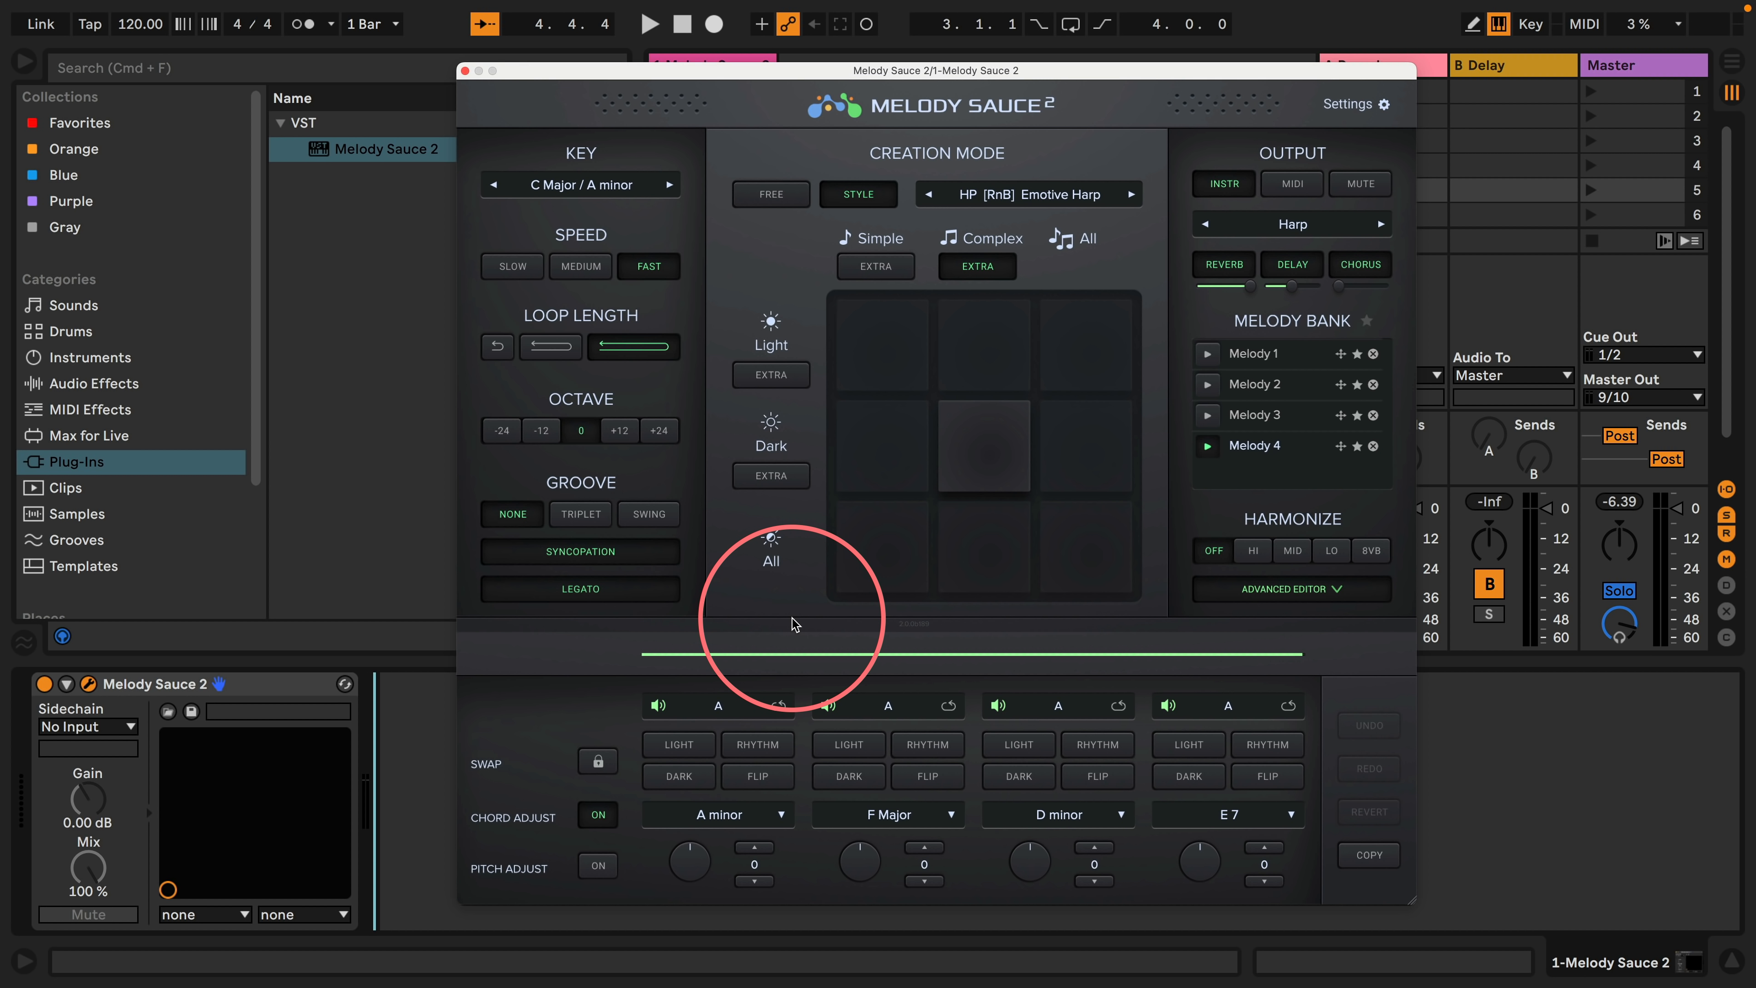
key(space)
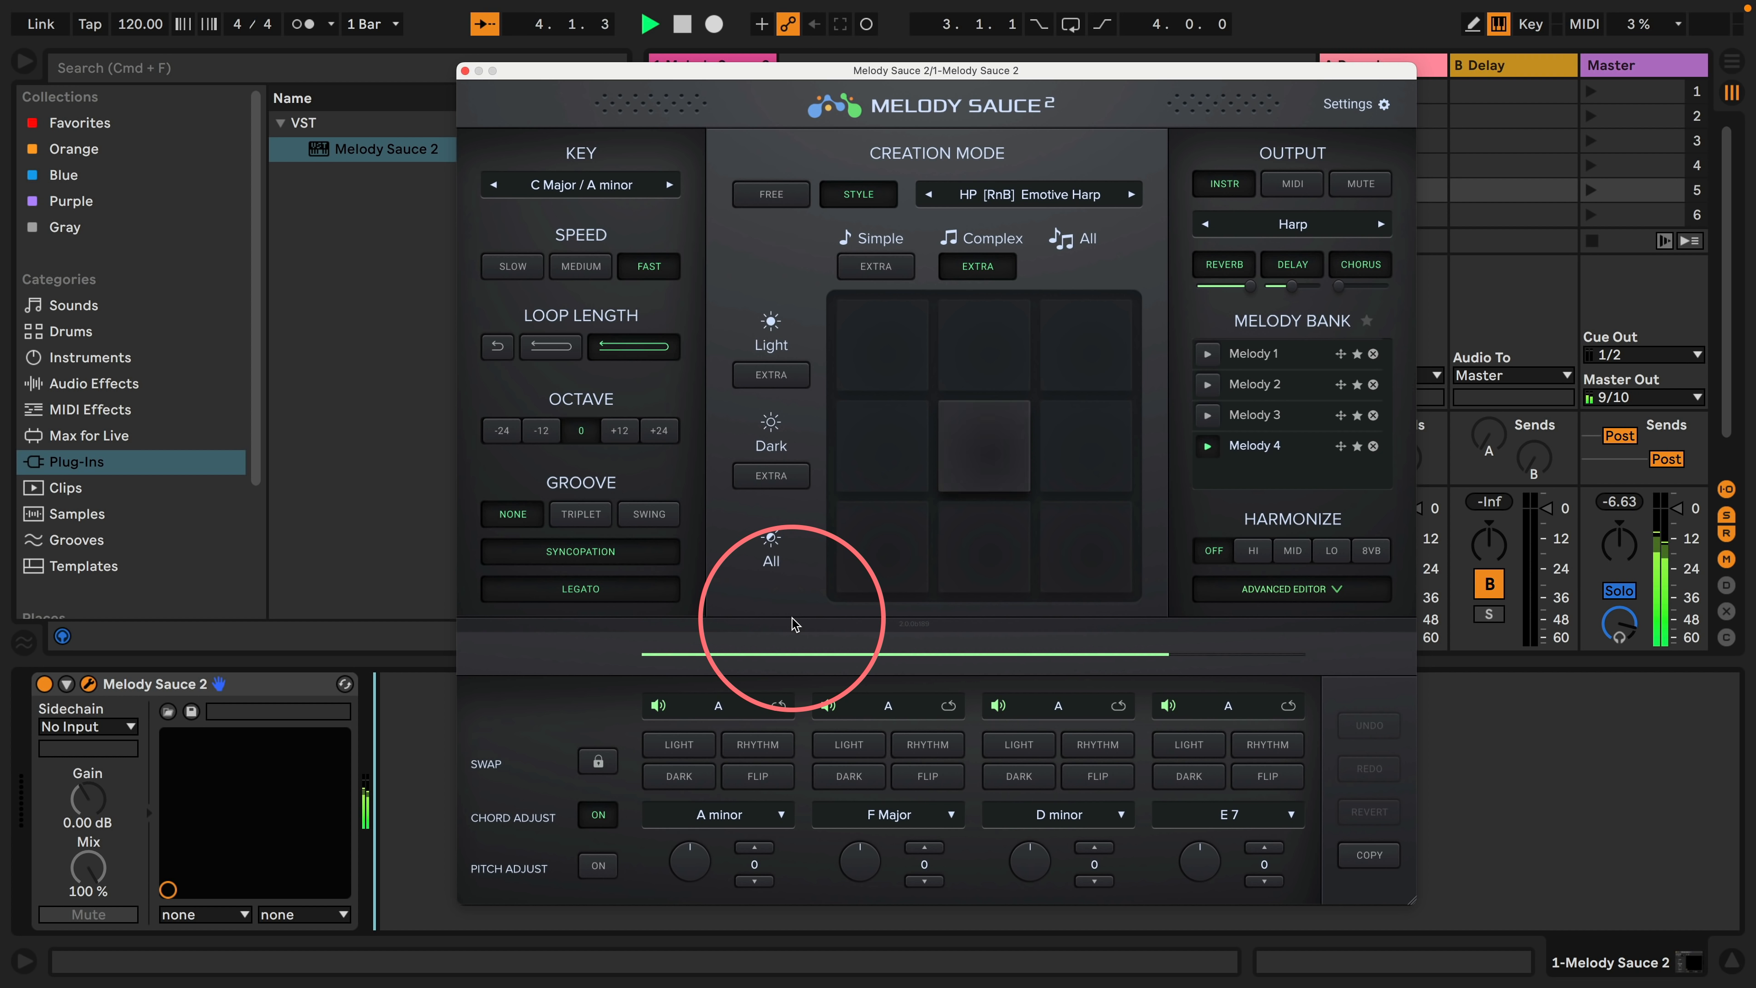
key(space)
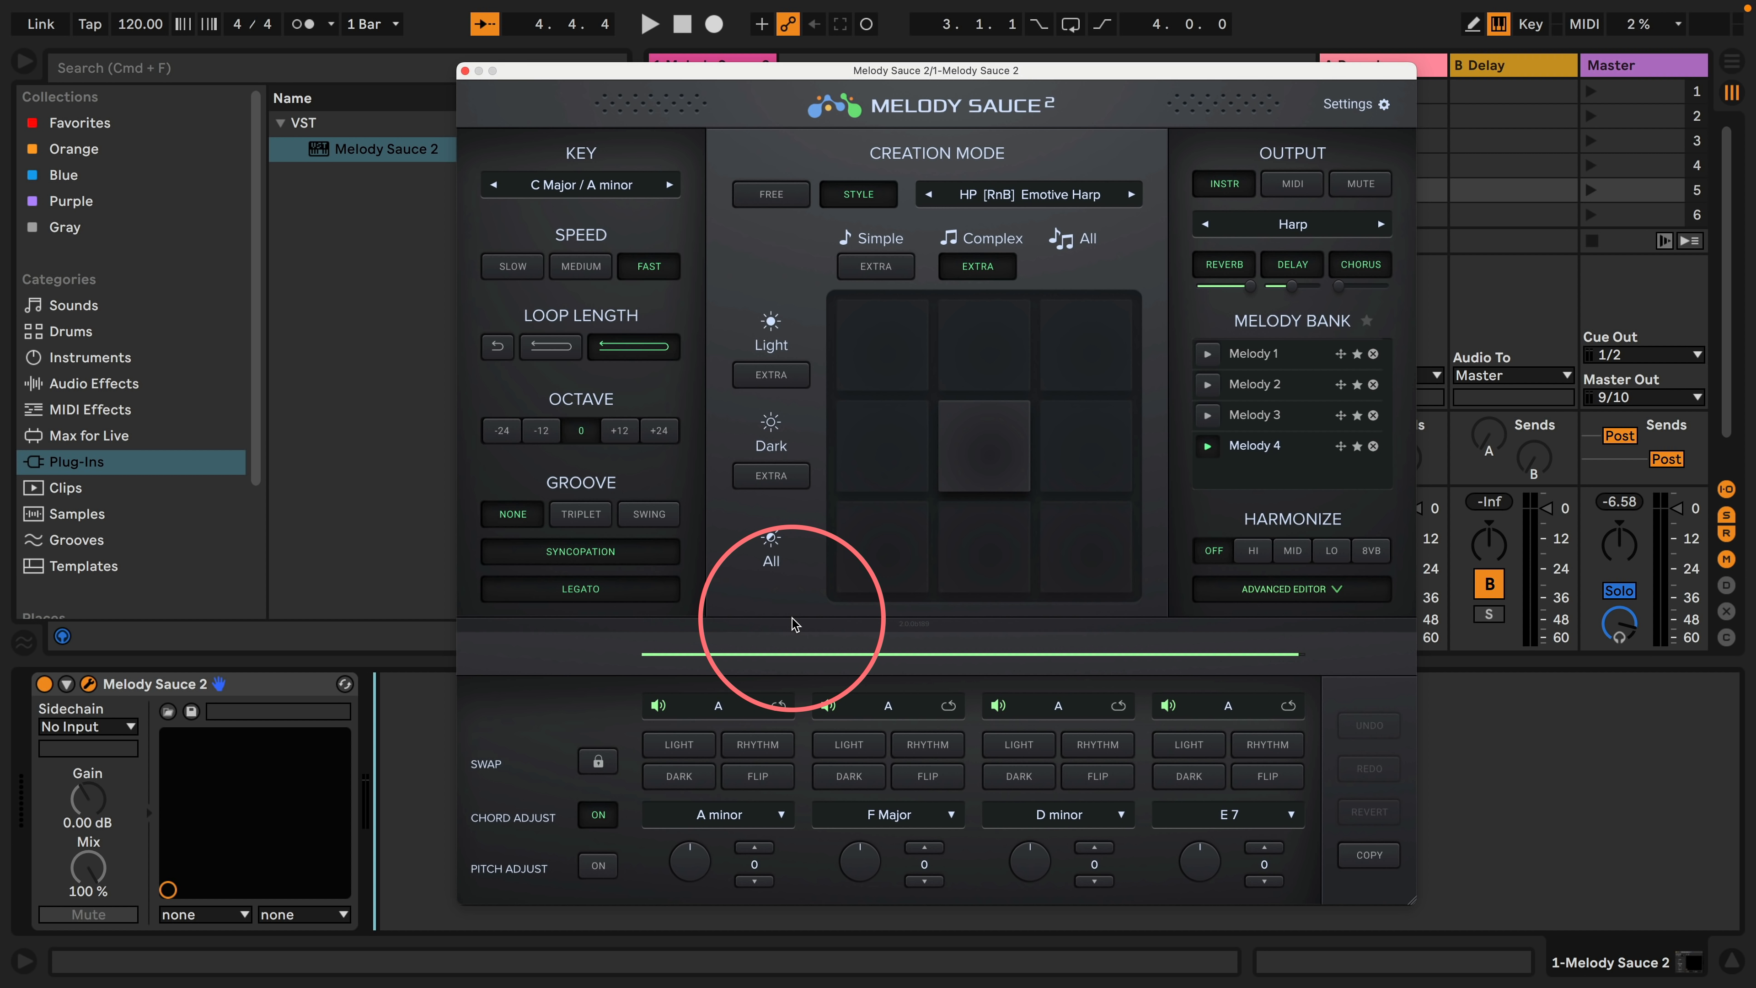
Step: Play Melody 4 with its Harp sound through the project transport, reviewing the chord sections in the Advanced Editor
key(space)
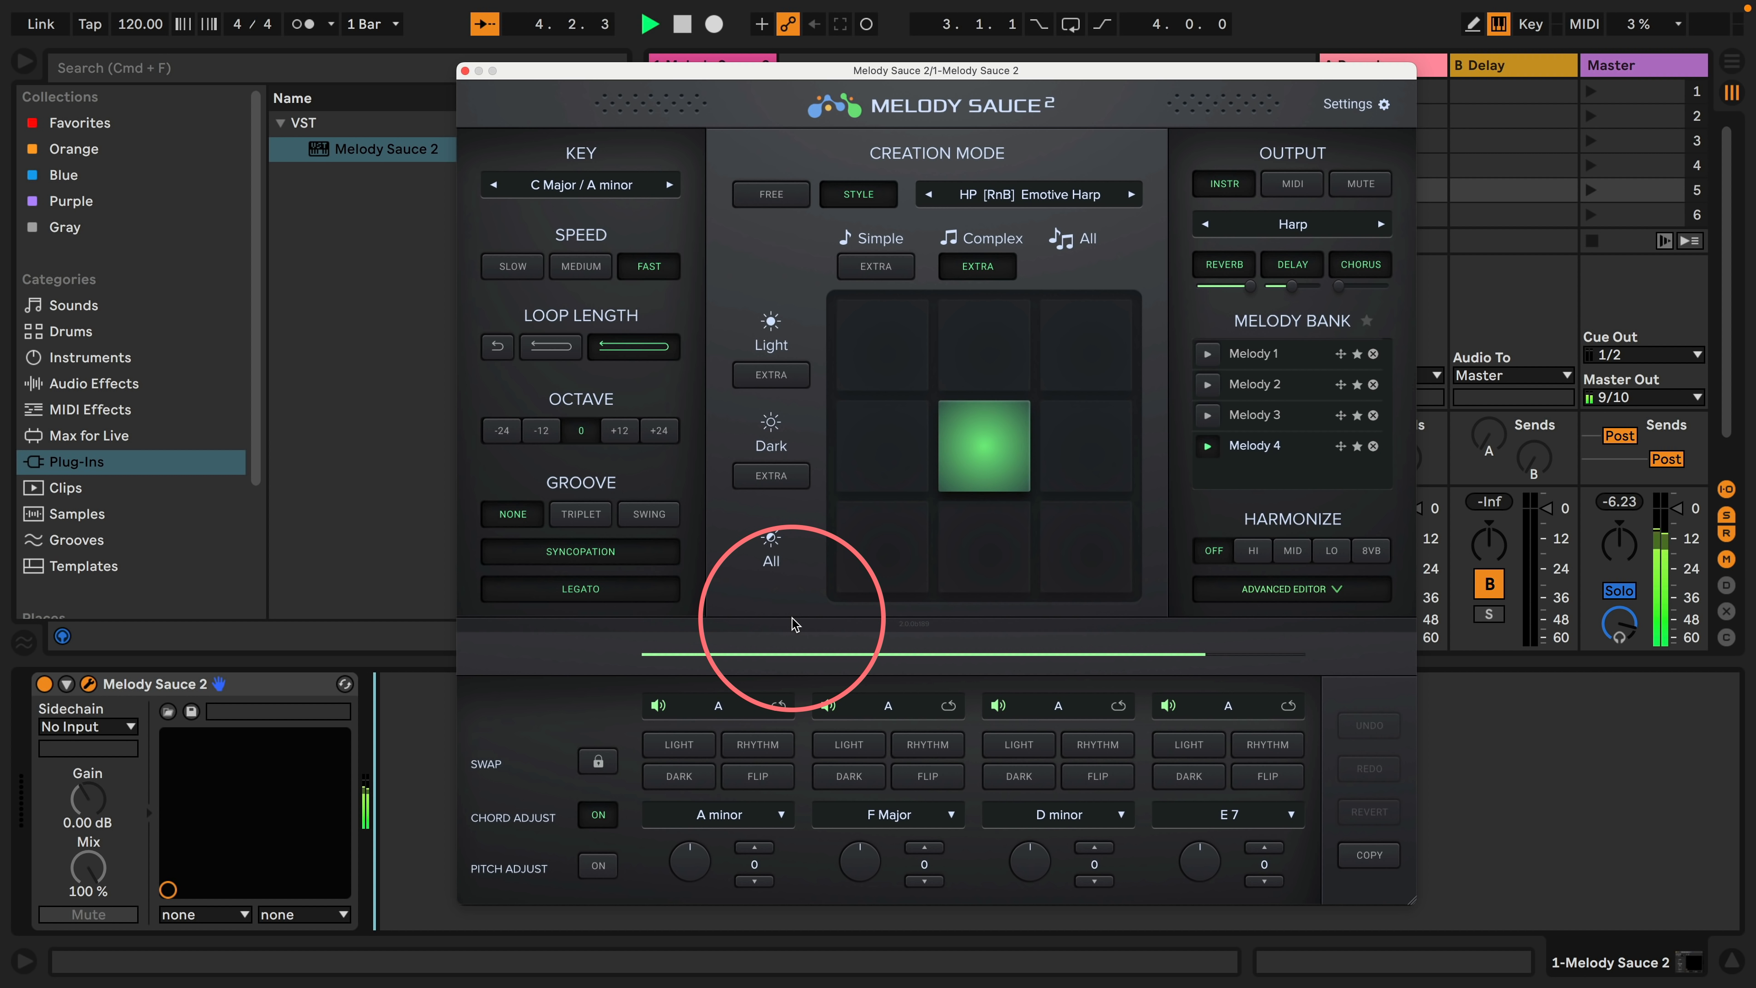
key(space)
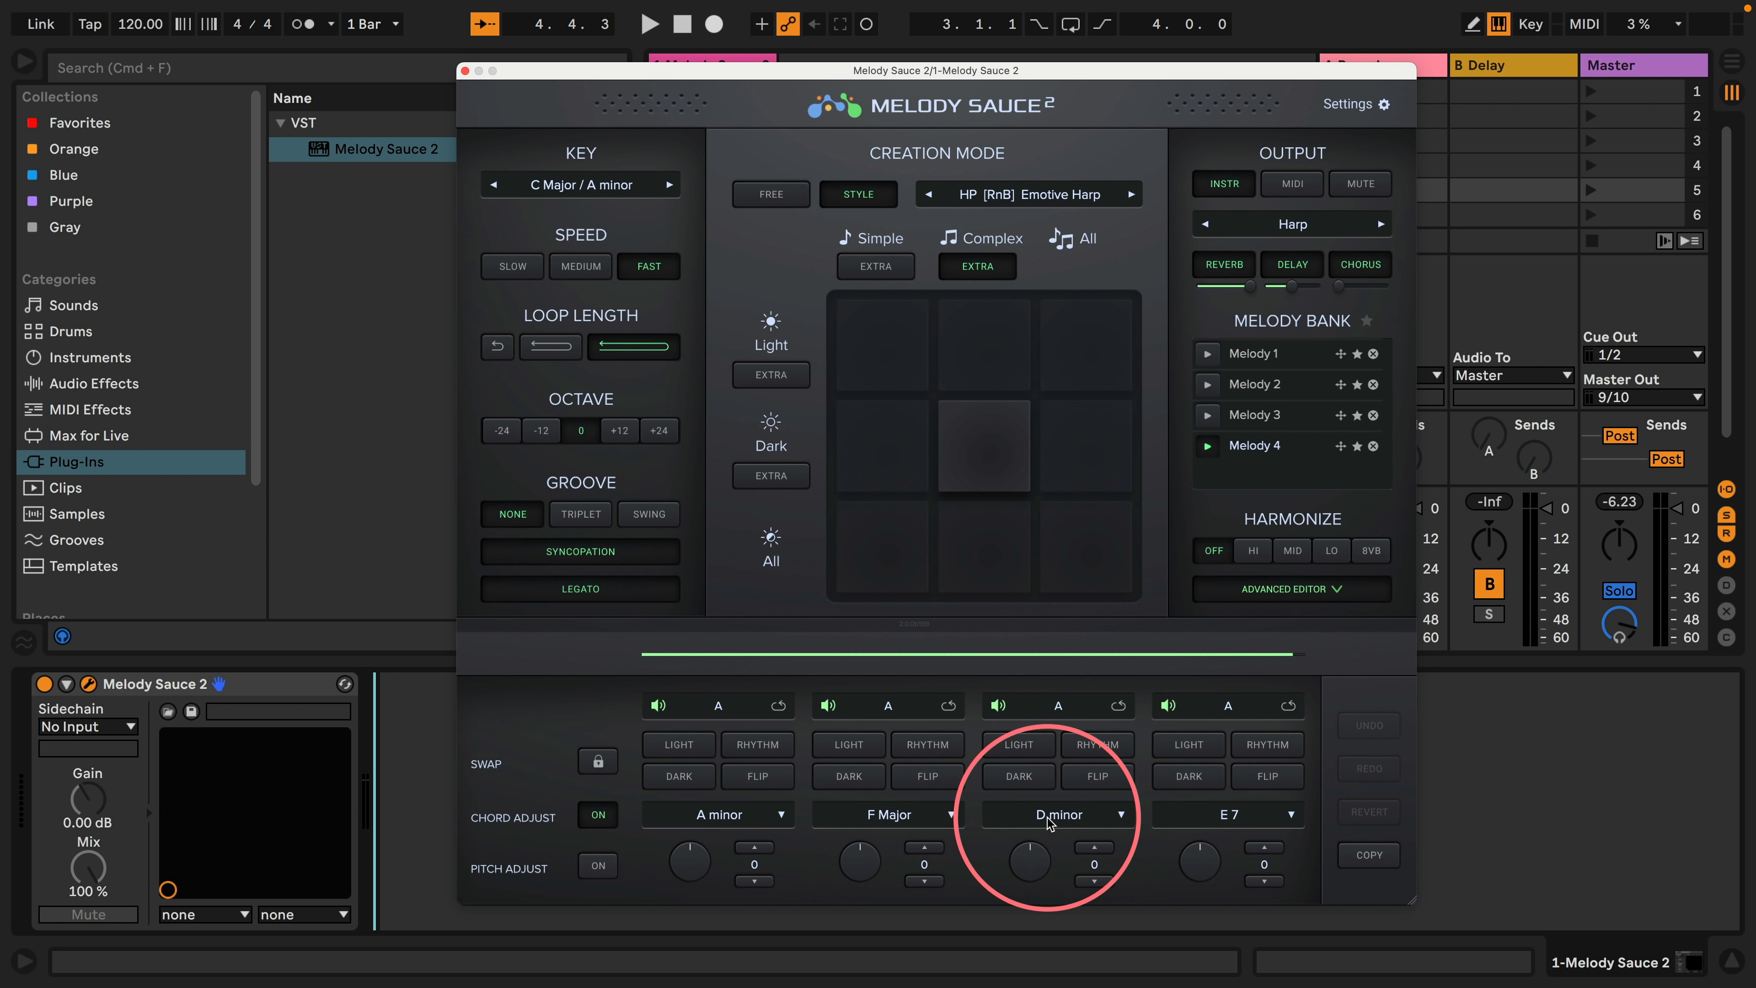
mouse_move(672, 715)
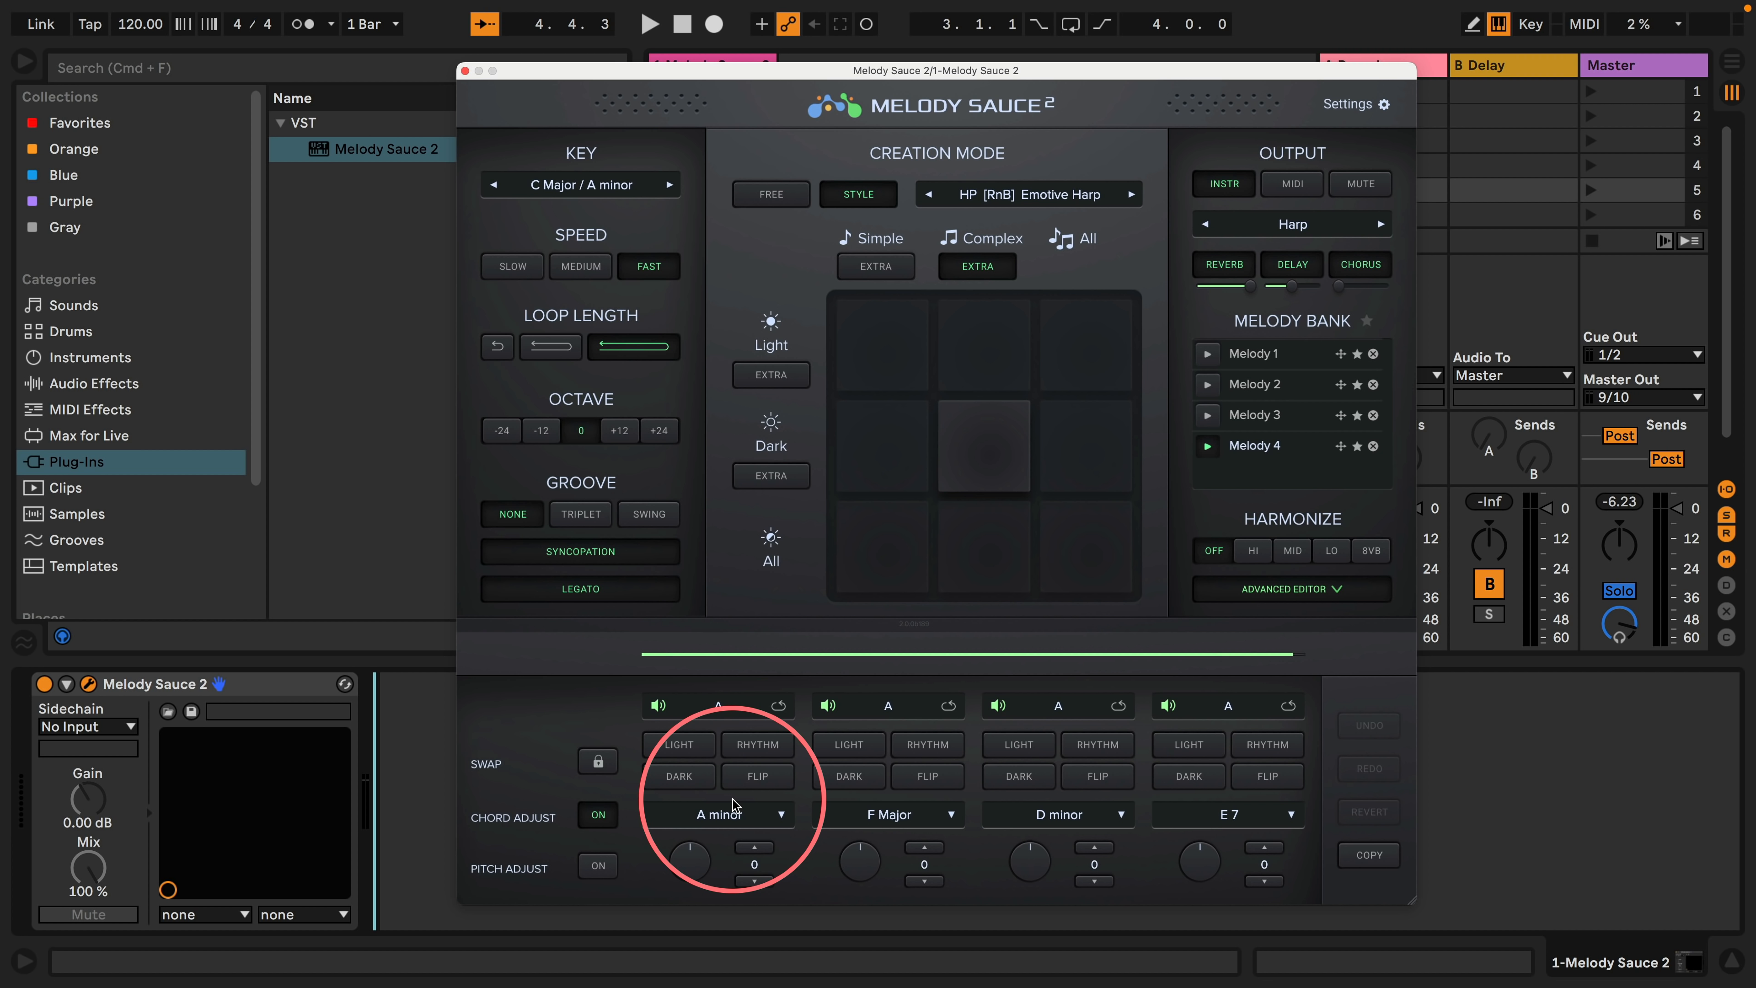
key(space)
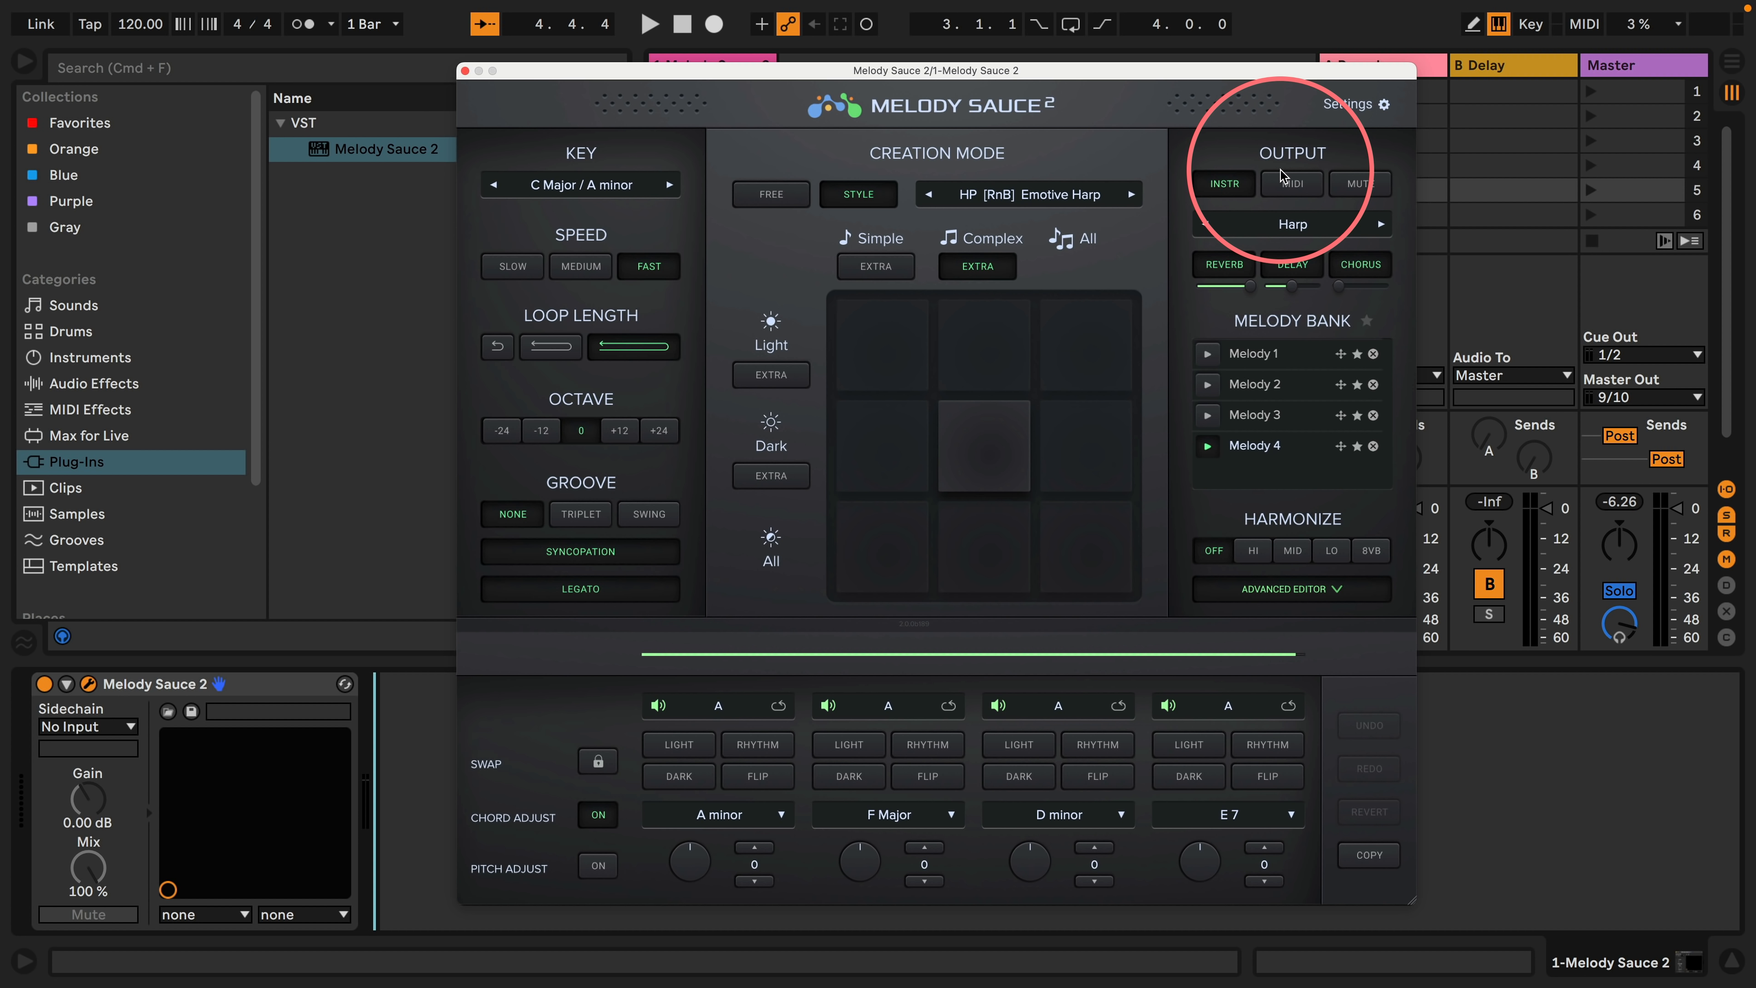
Step: Change the output instrument from the piano category to Ghost Piano
click(1300, 227)
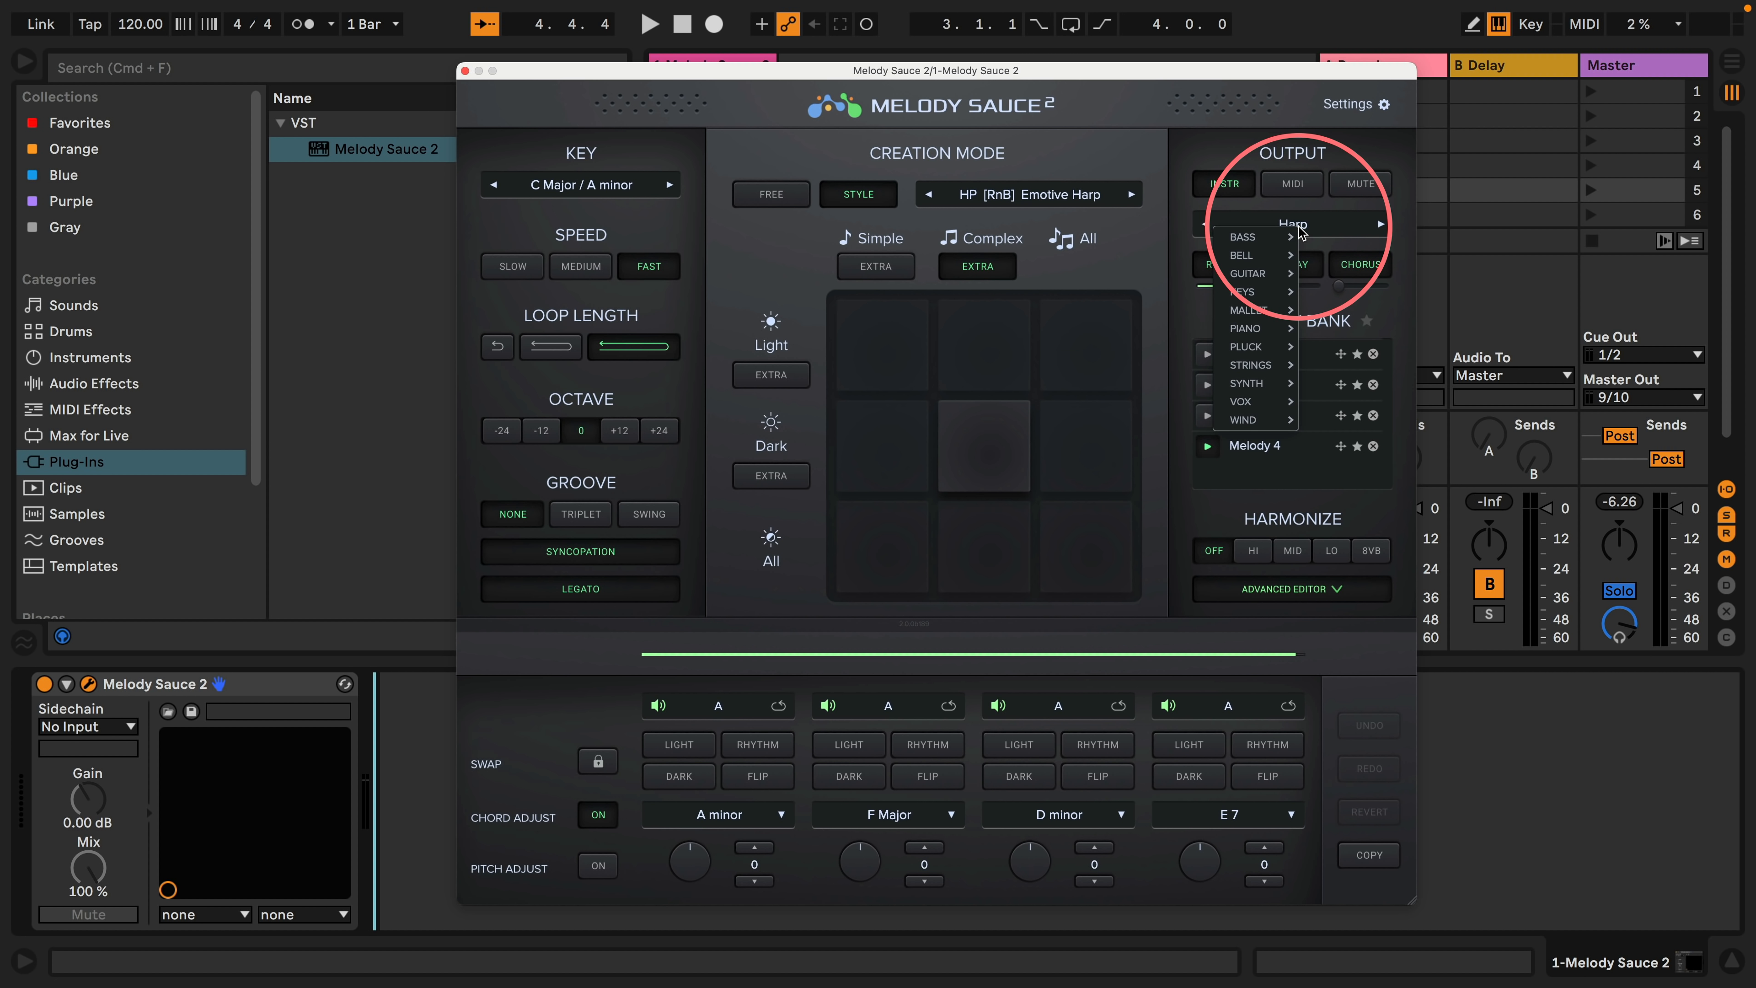
mouse_move(1273, 240)
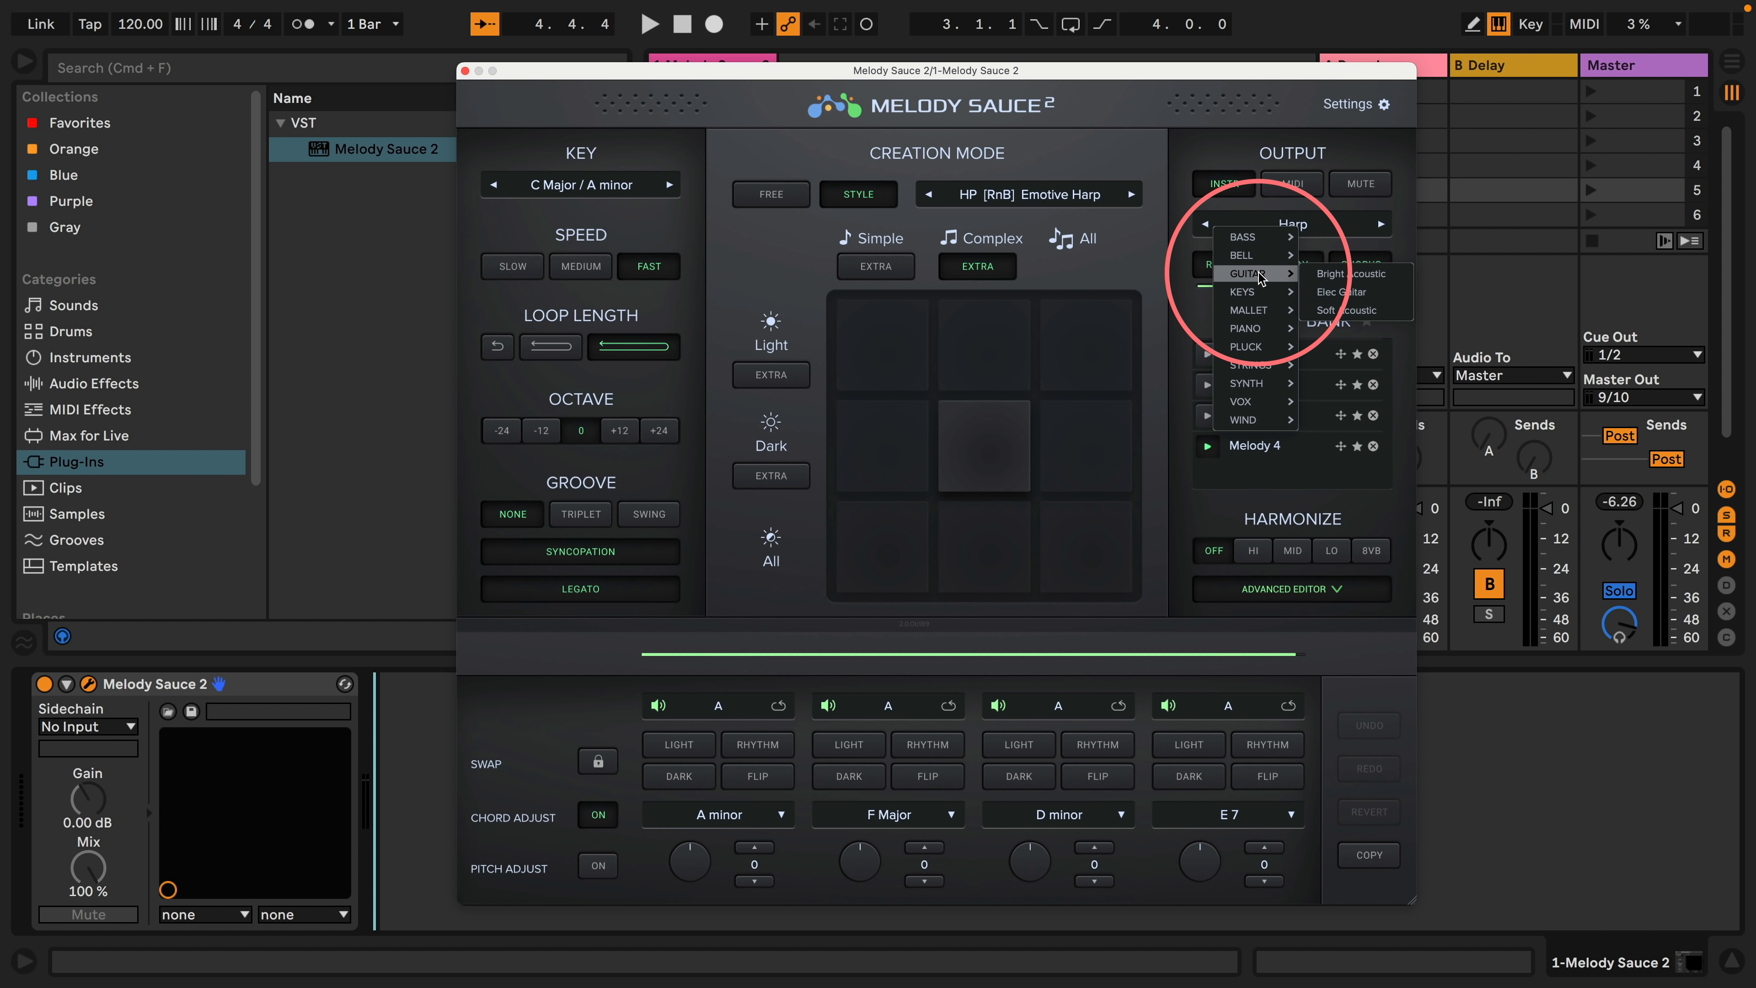
mouse_move(1261, 293)
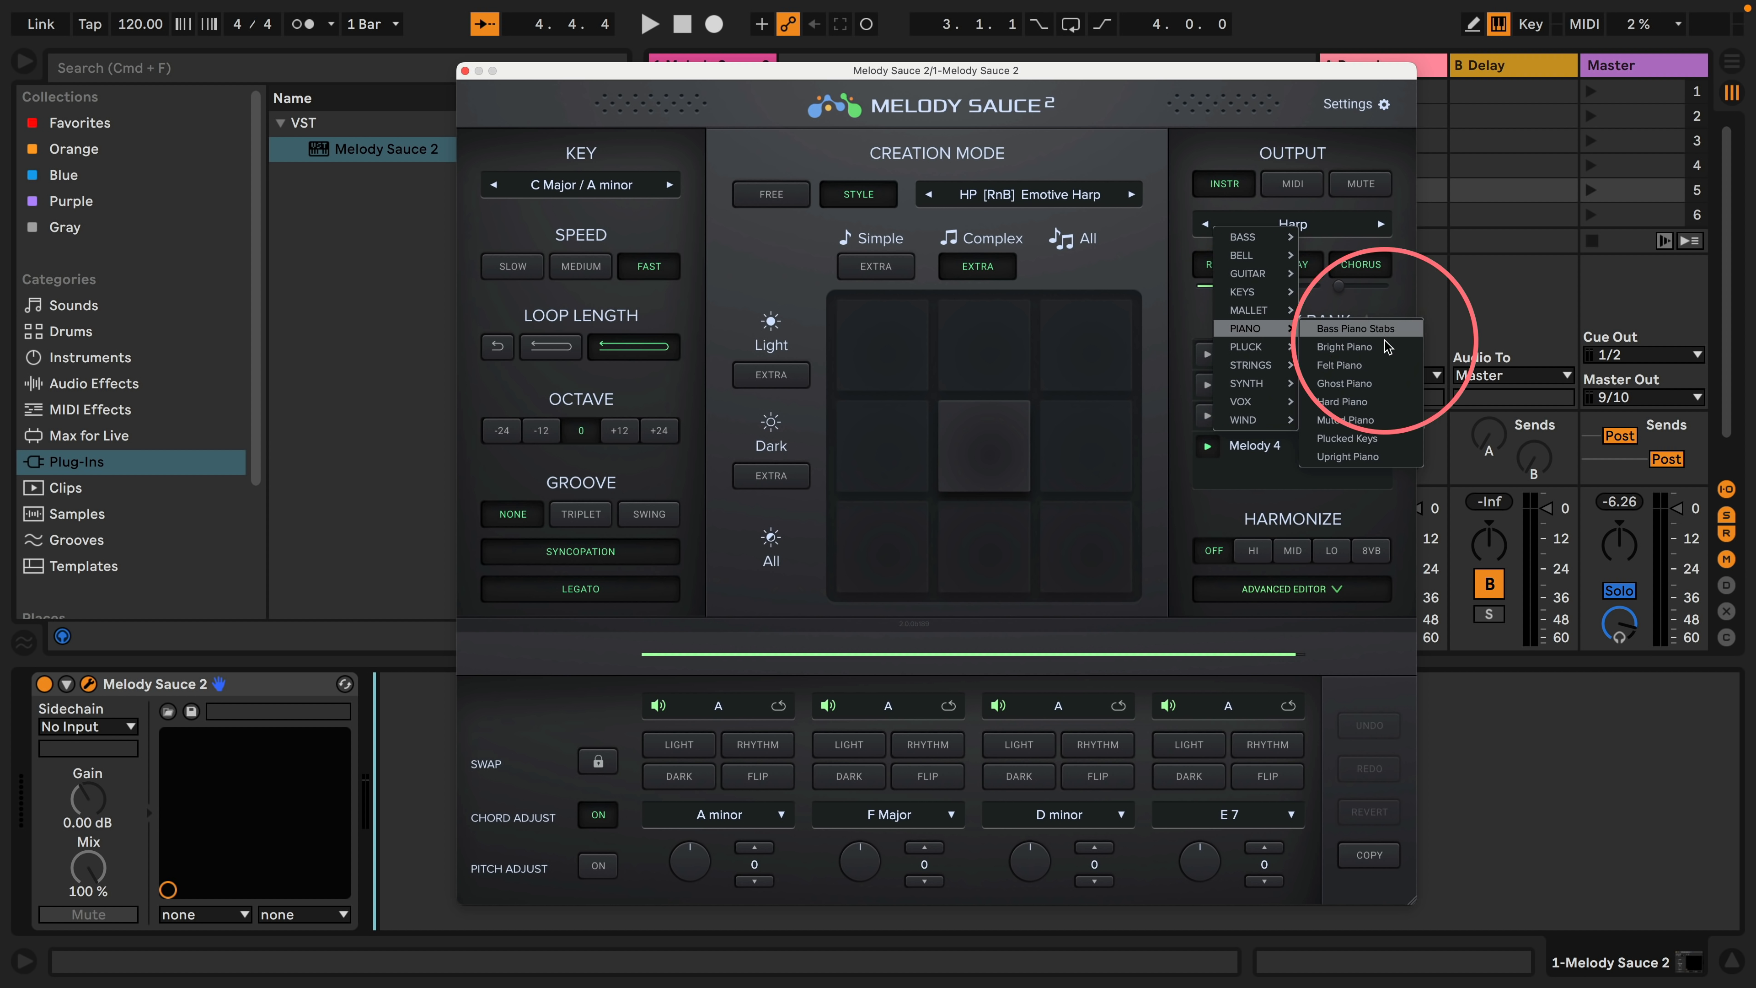
click(1346, 385)
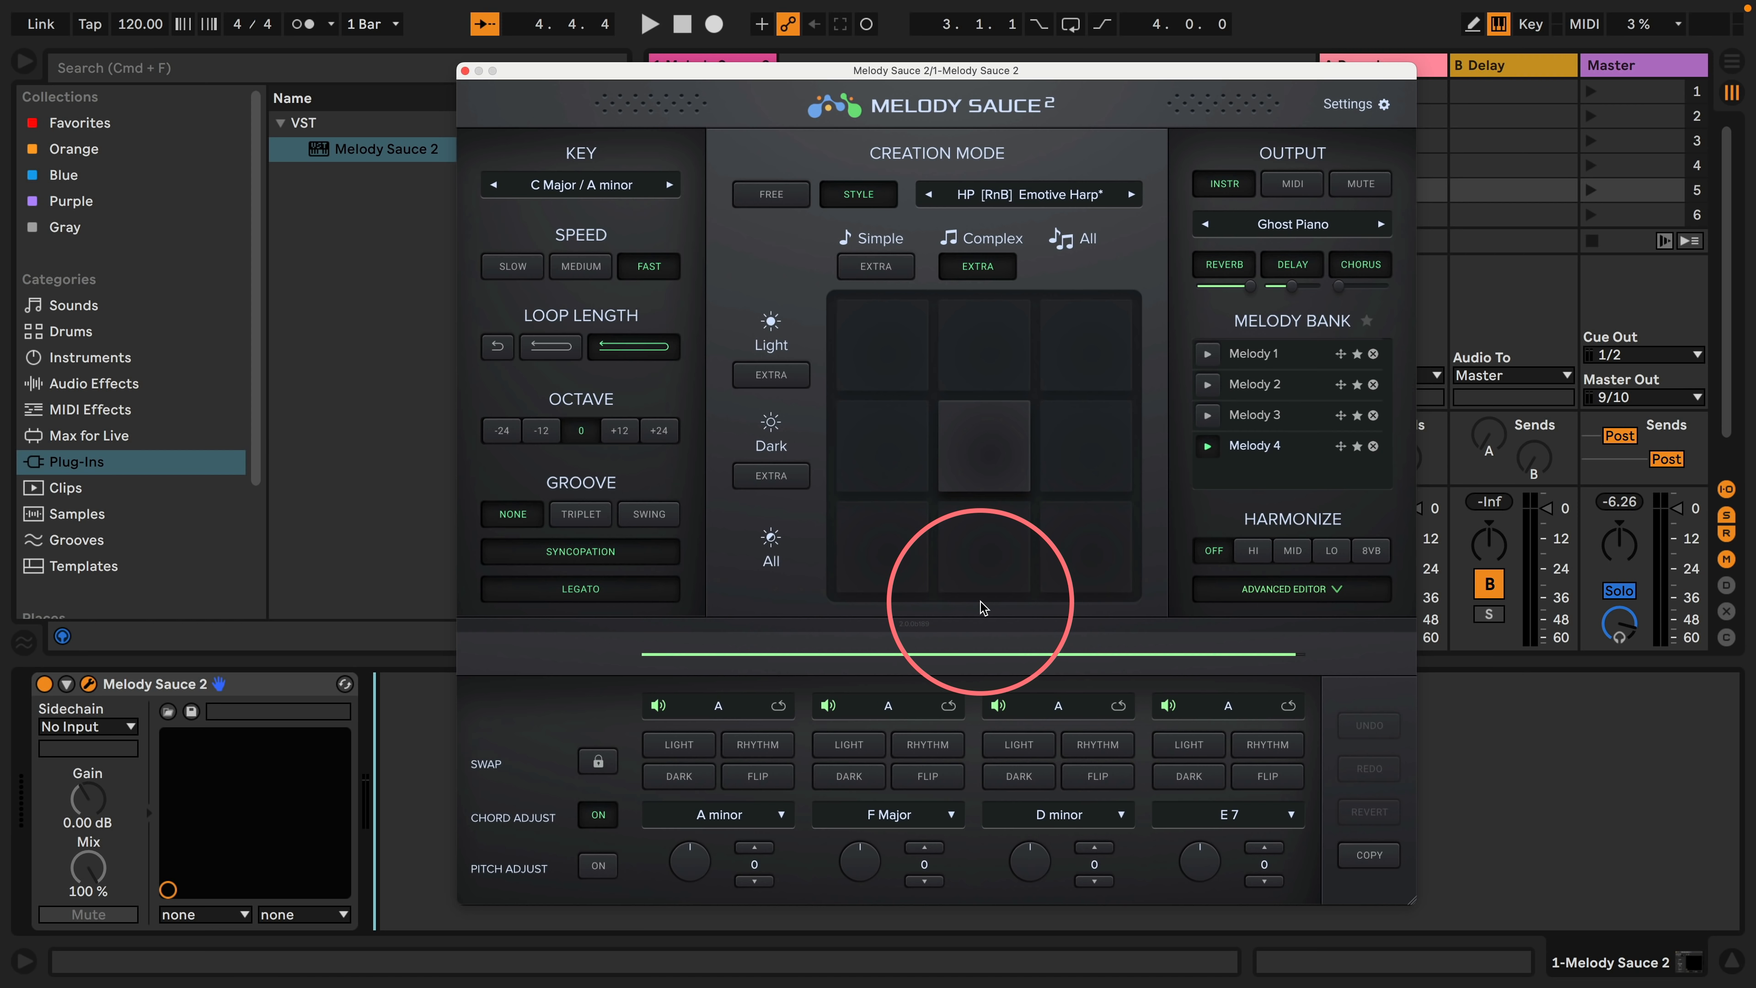
Step: Play the melody and lower the Reverb and Delay amounts of the output sound
key(space)
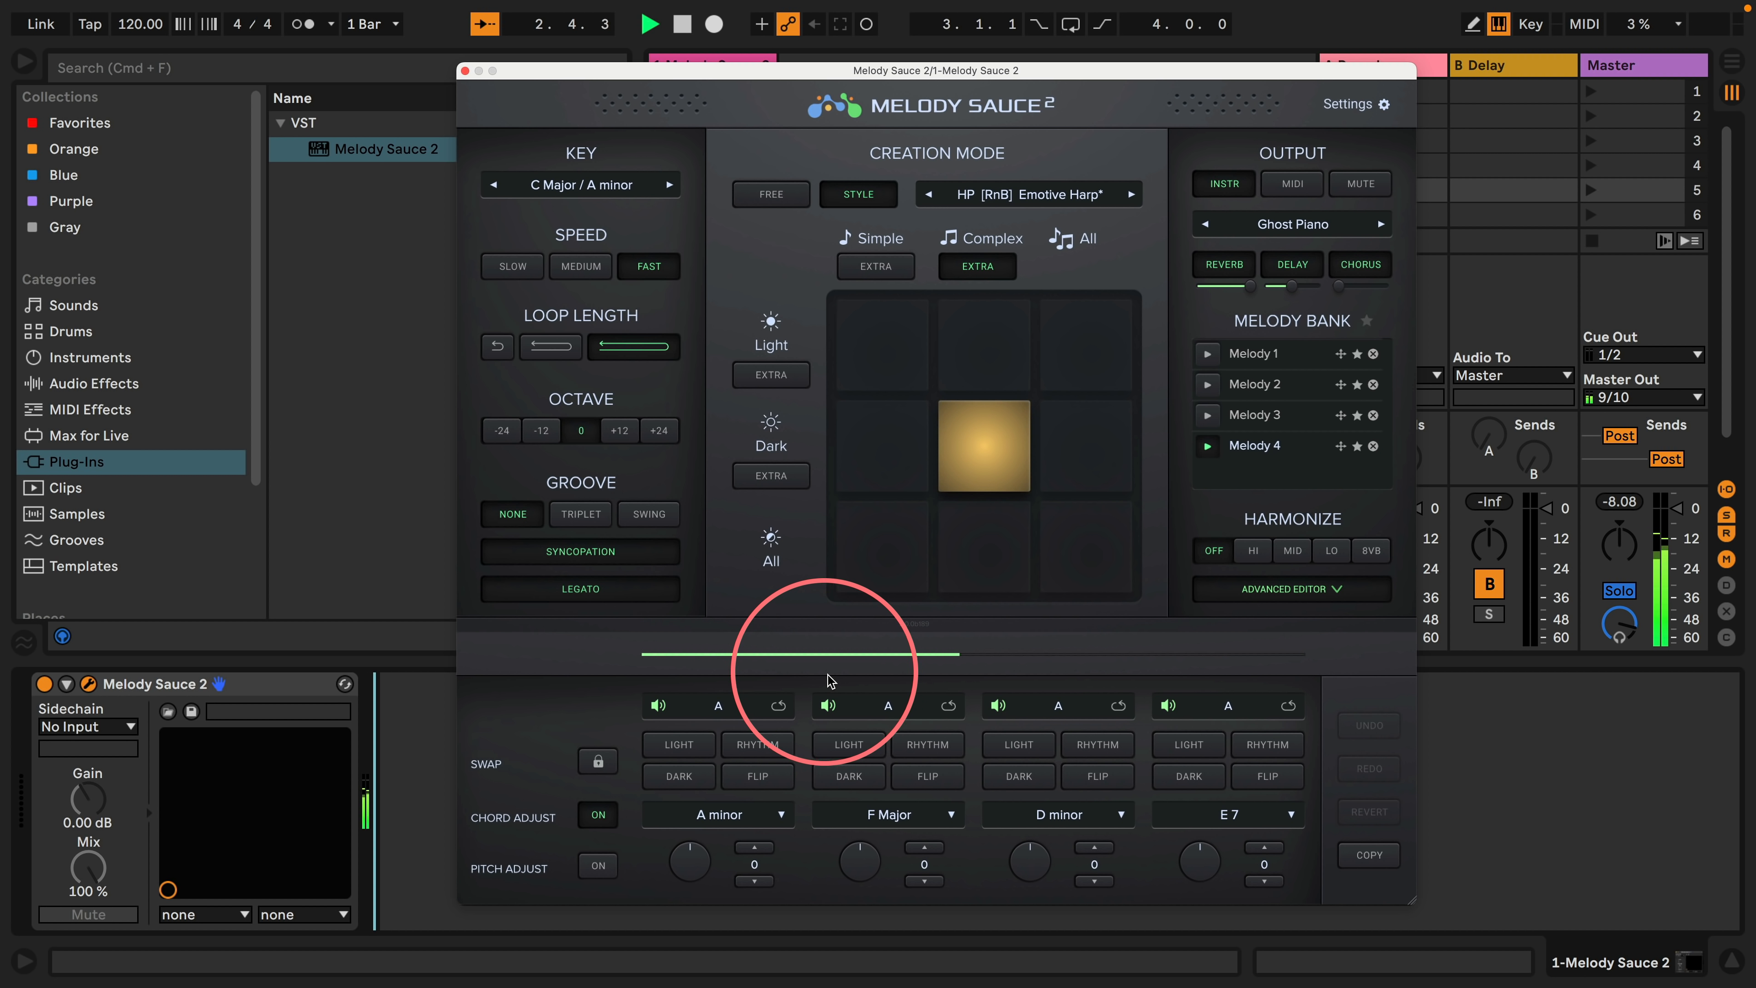
drag(1249, 285, 1139, 310)
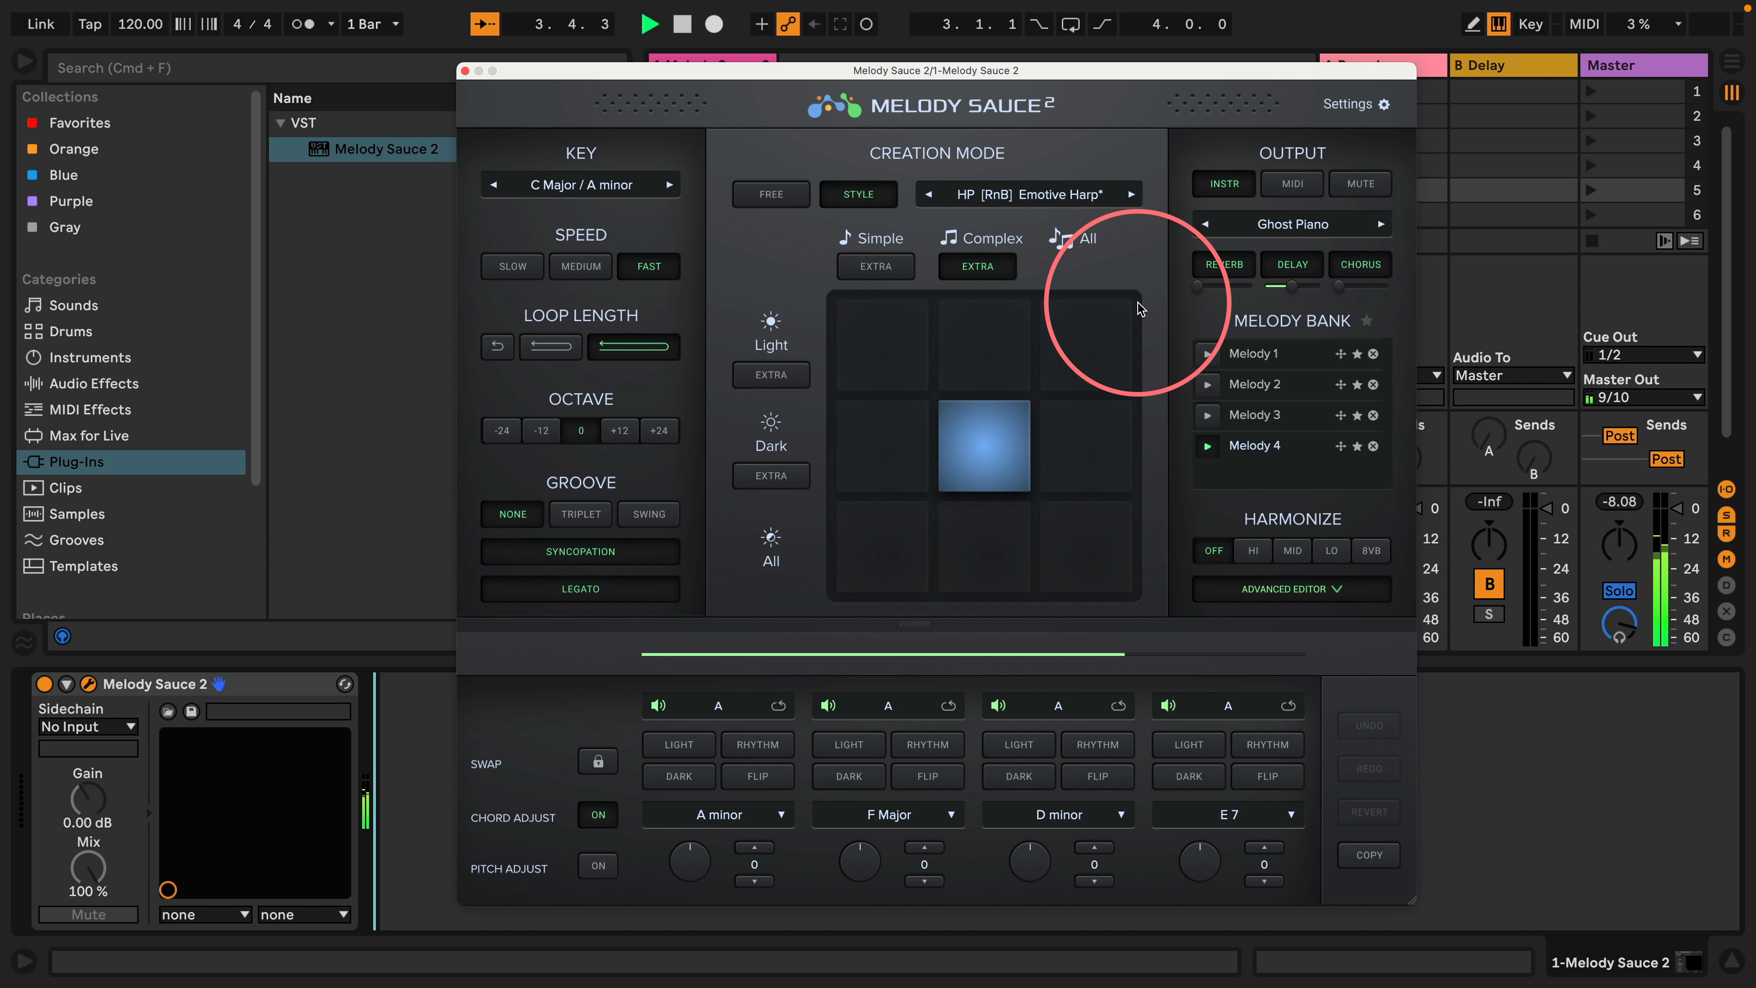
drag(1290, 285, 1218, 305)
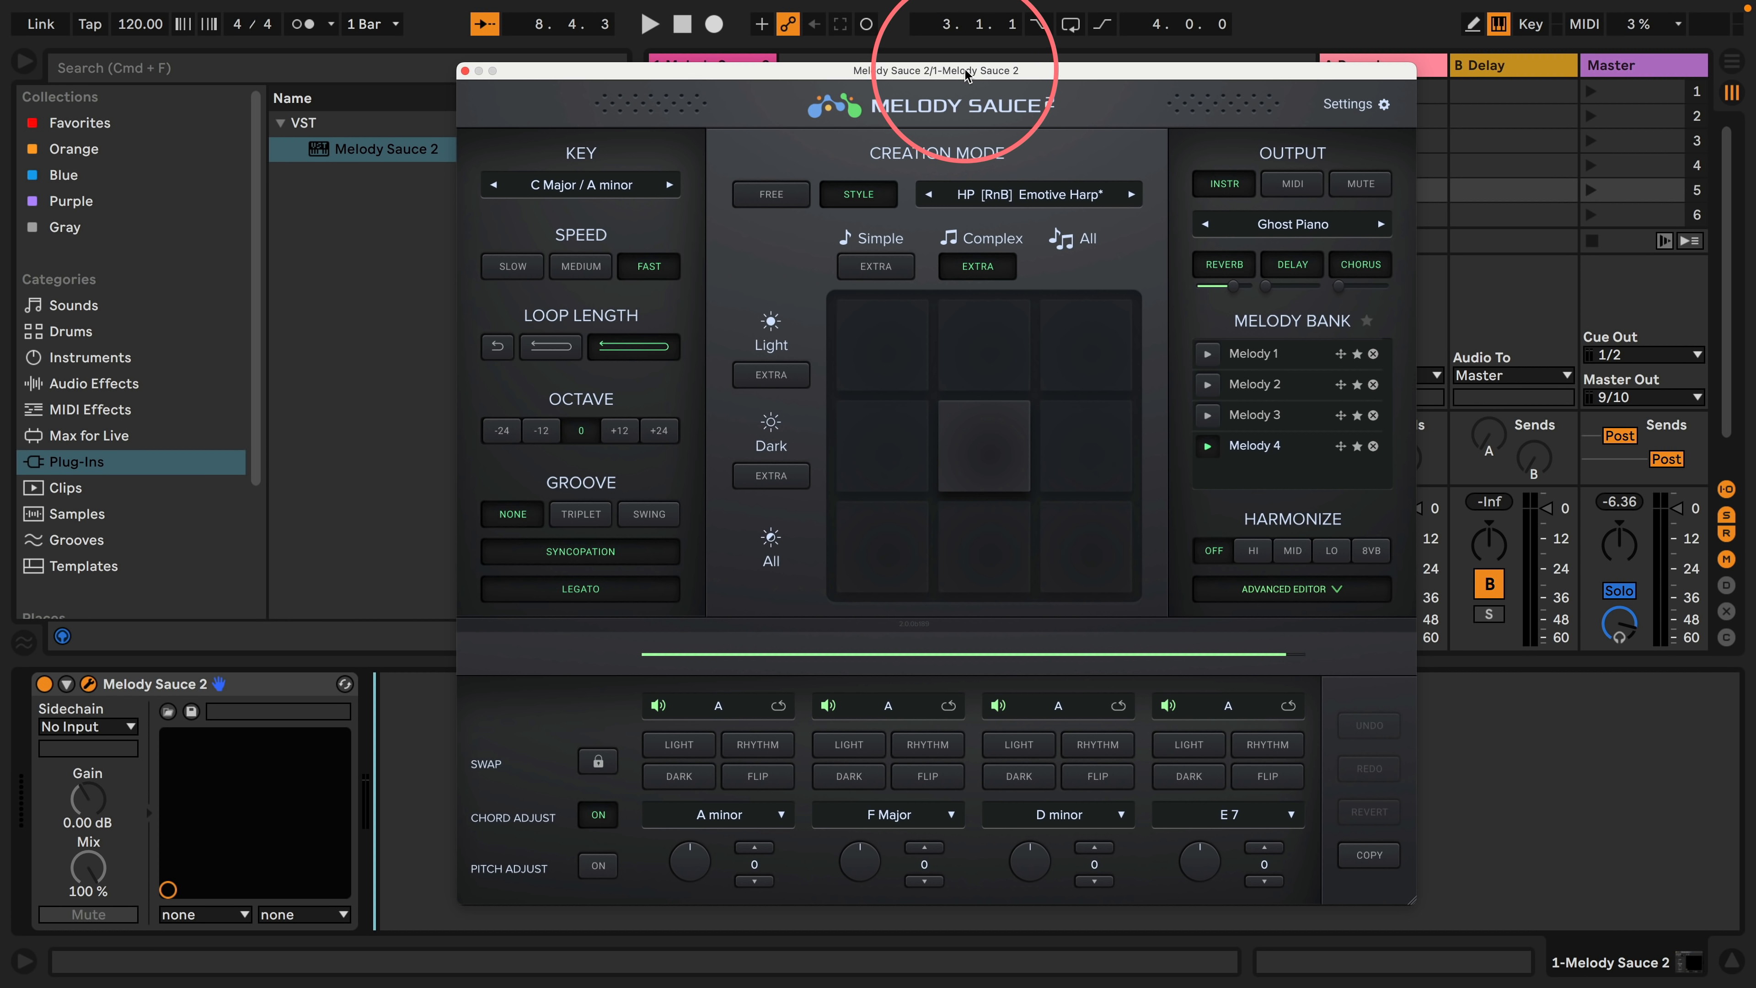
Step: Switch the output instrument to the Broken Brass synth and listen to the melody with it
drag(966, 75, 963, 62)
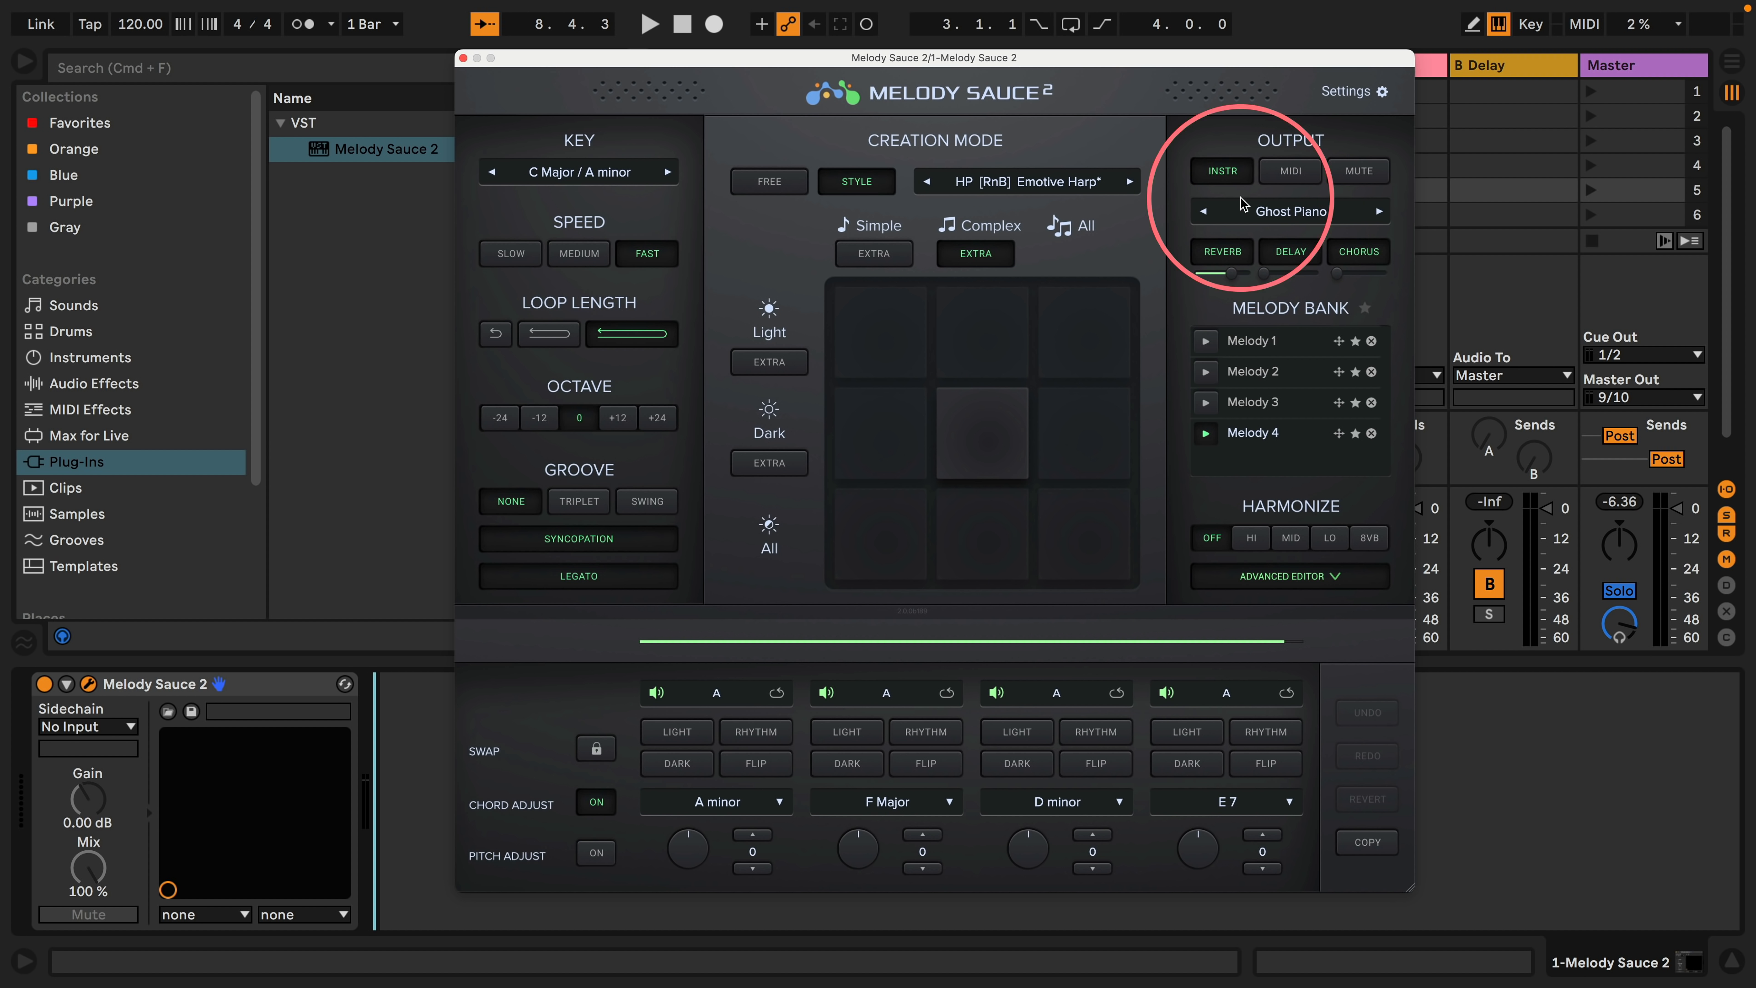
click(1302, 213)
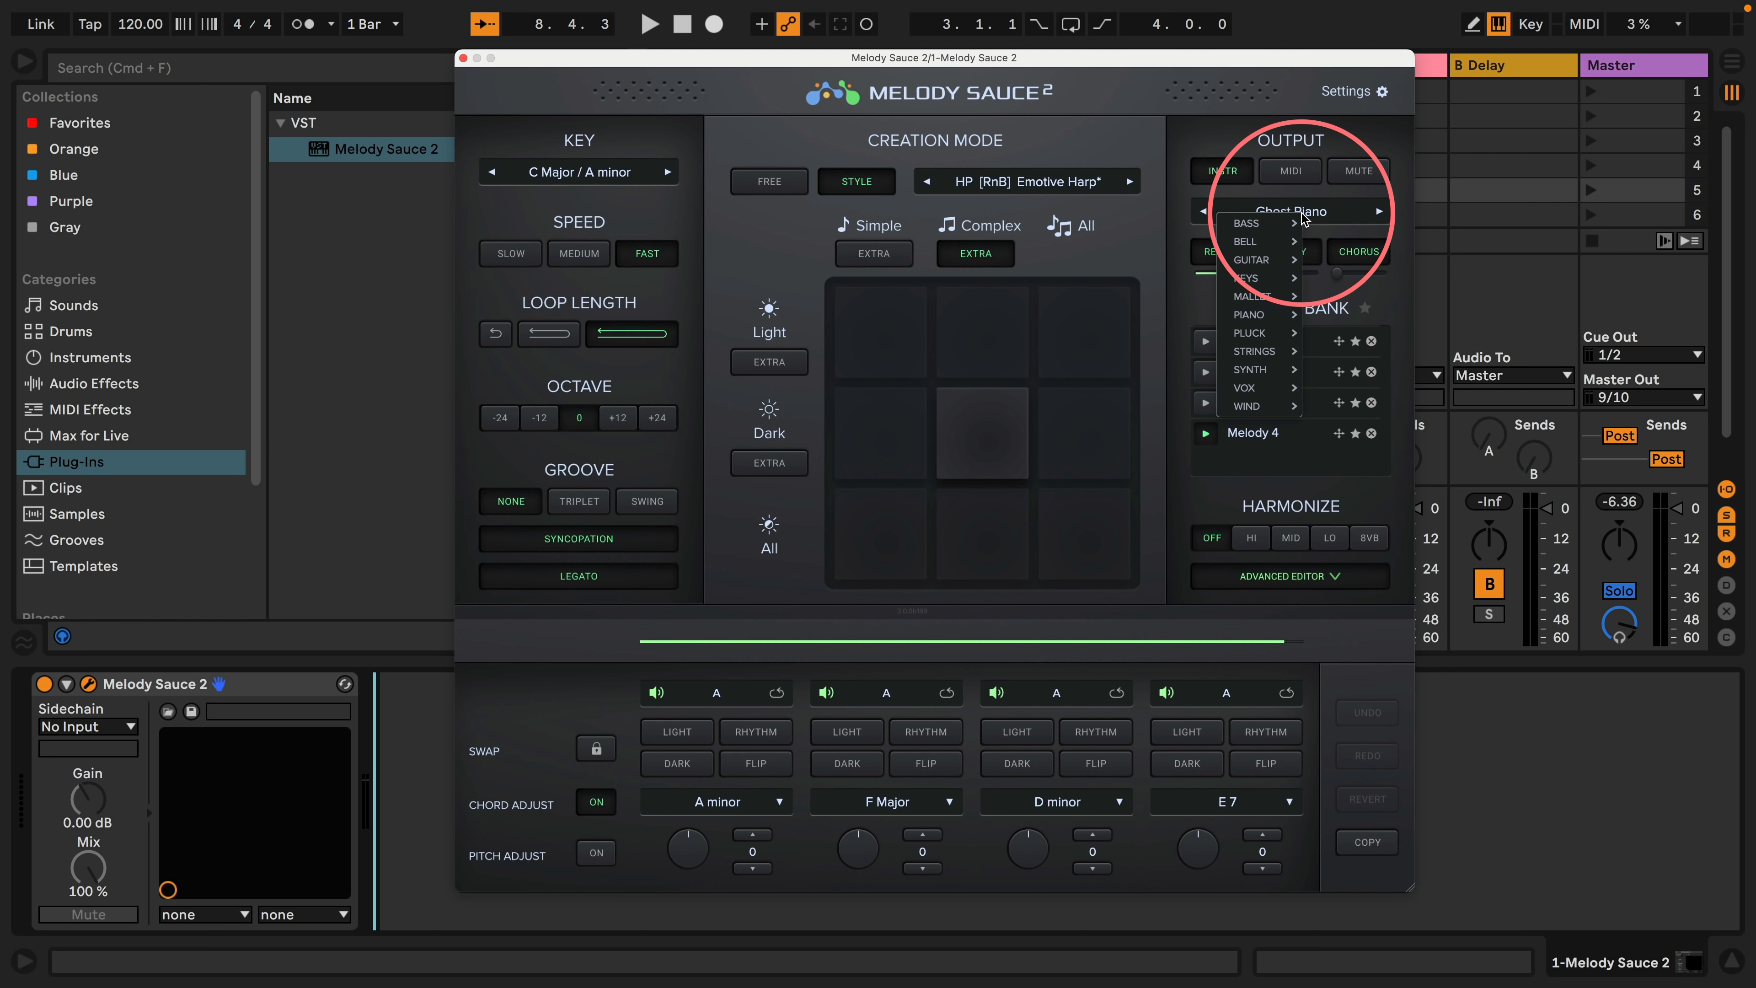
mouse_move(1273, 409)
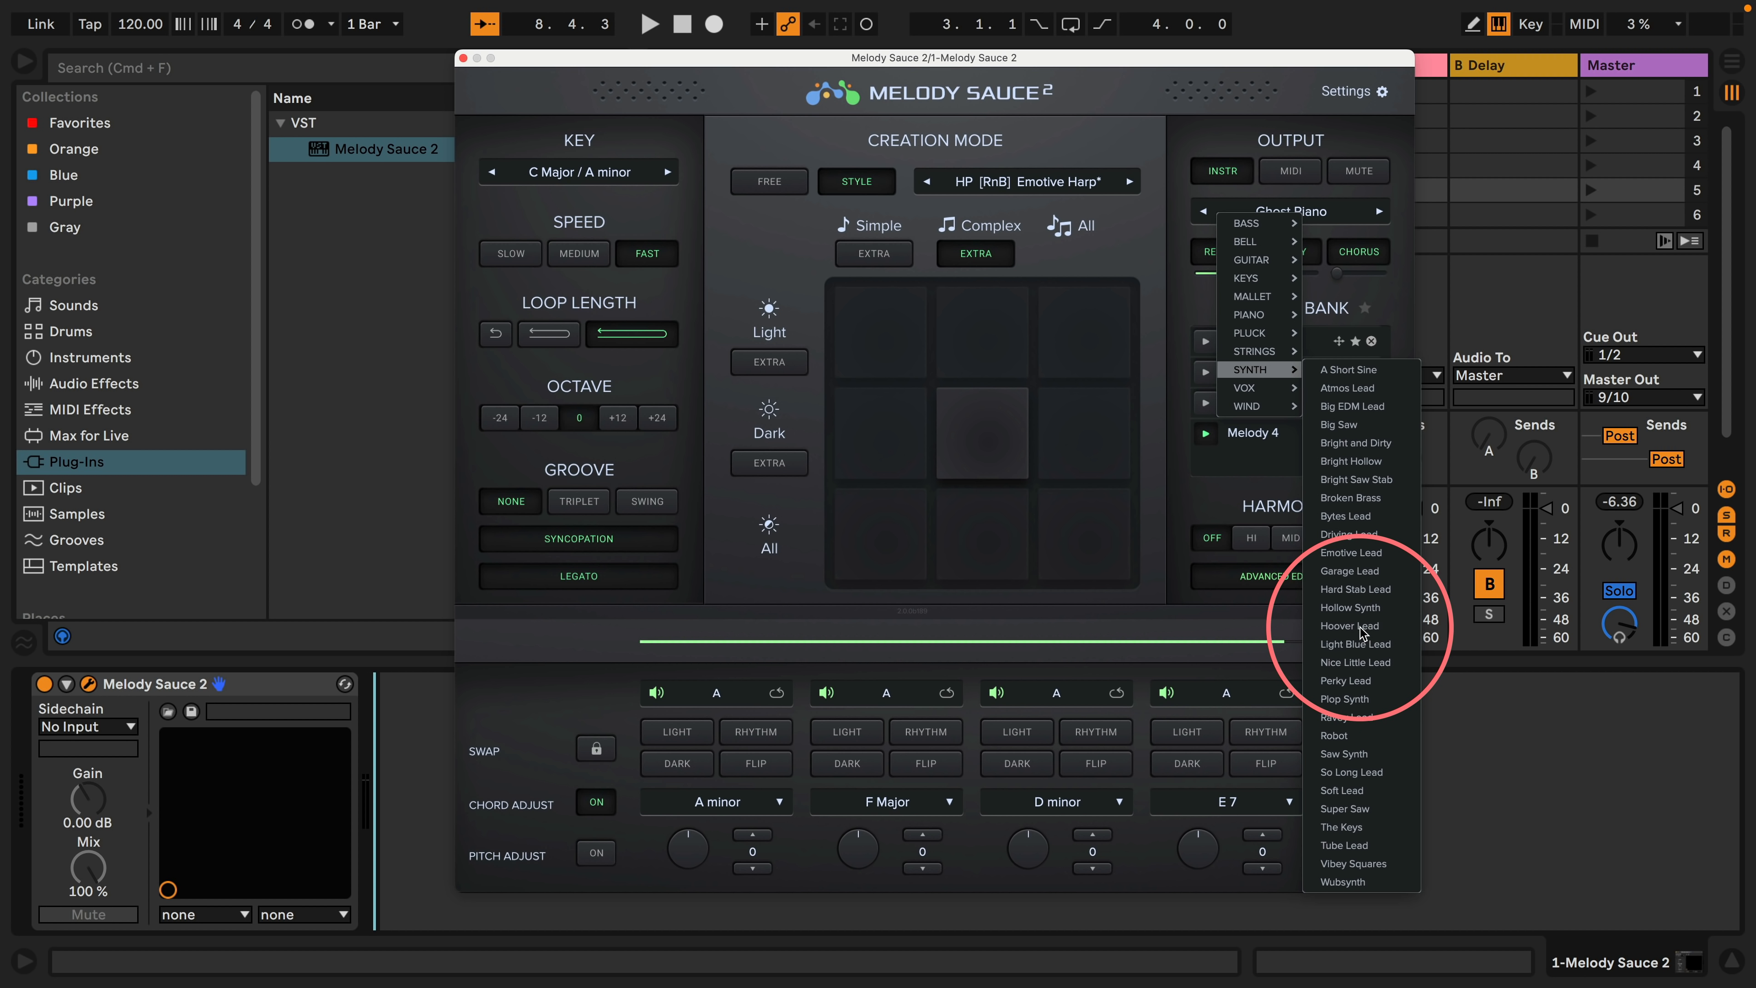
click(1351, 497)
key(space)
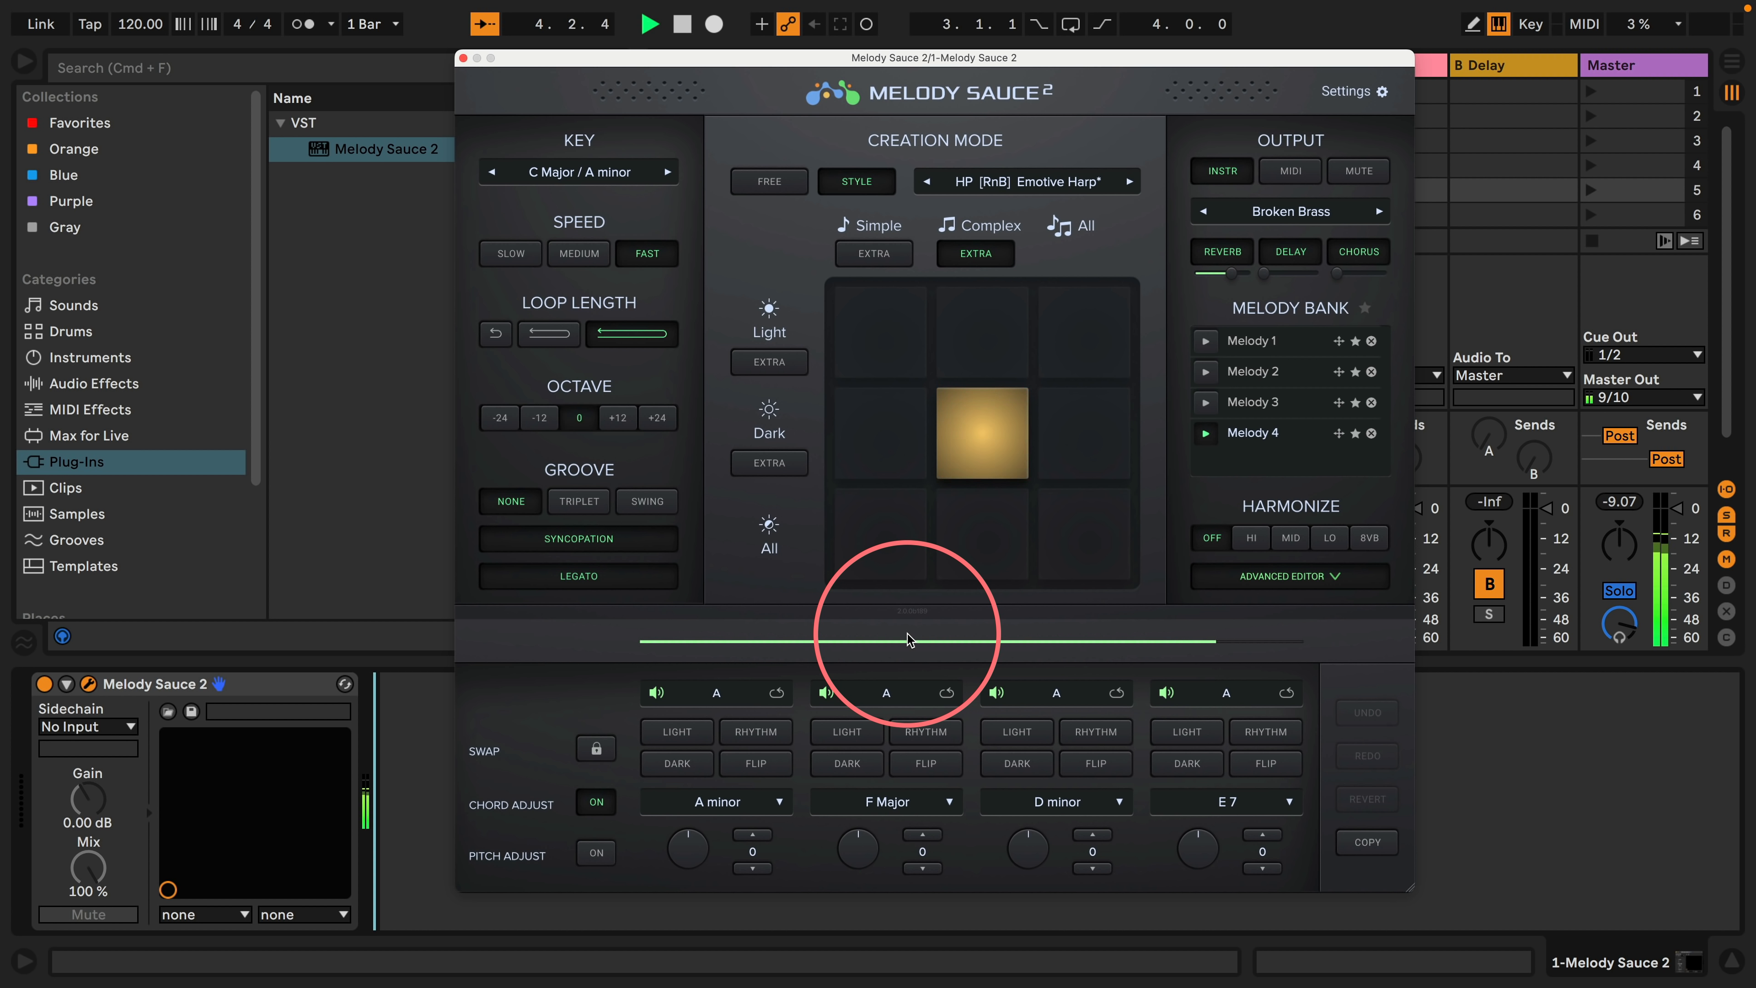
key(space)
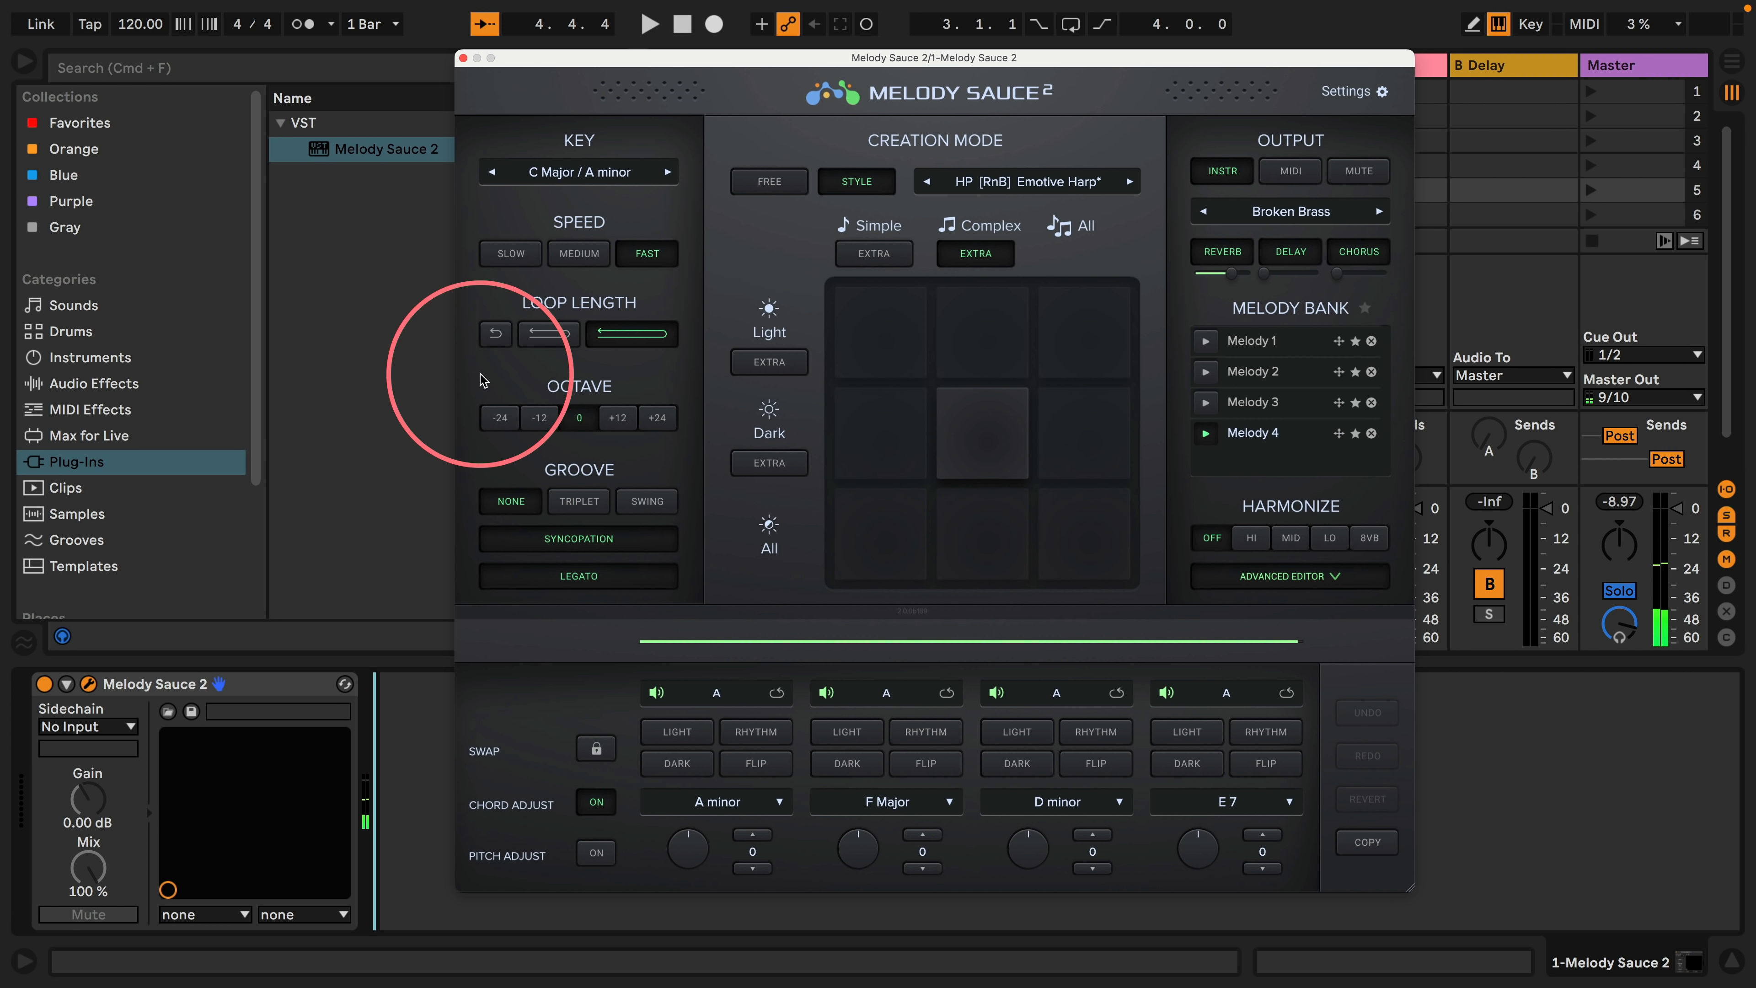
Step: Set the project tempo to 90 BPM and play the melody at that speed
click(138, 28)
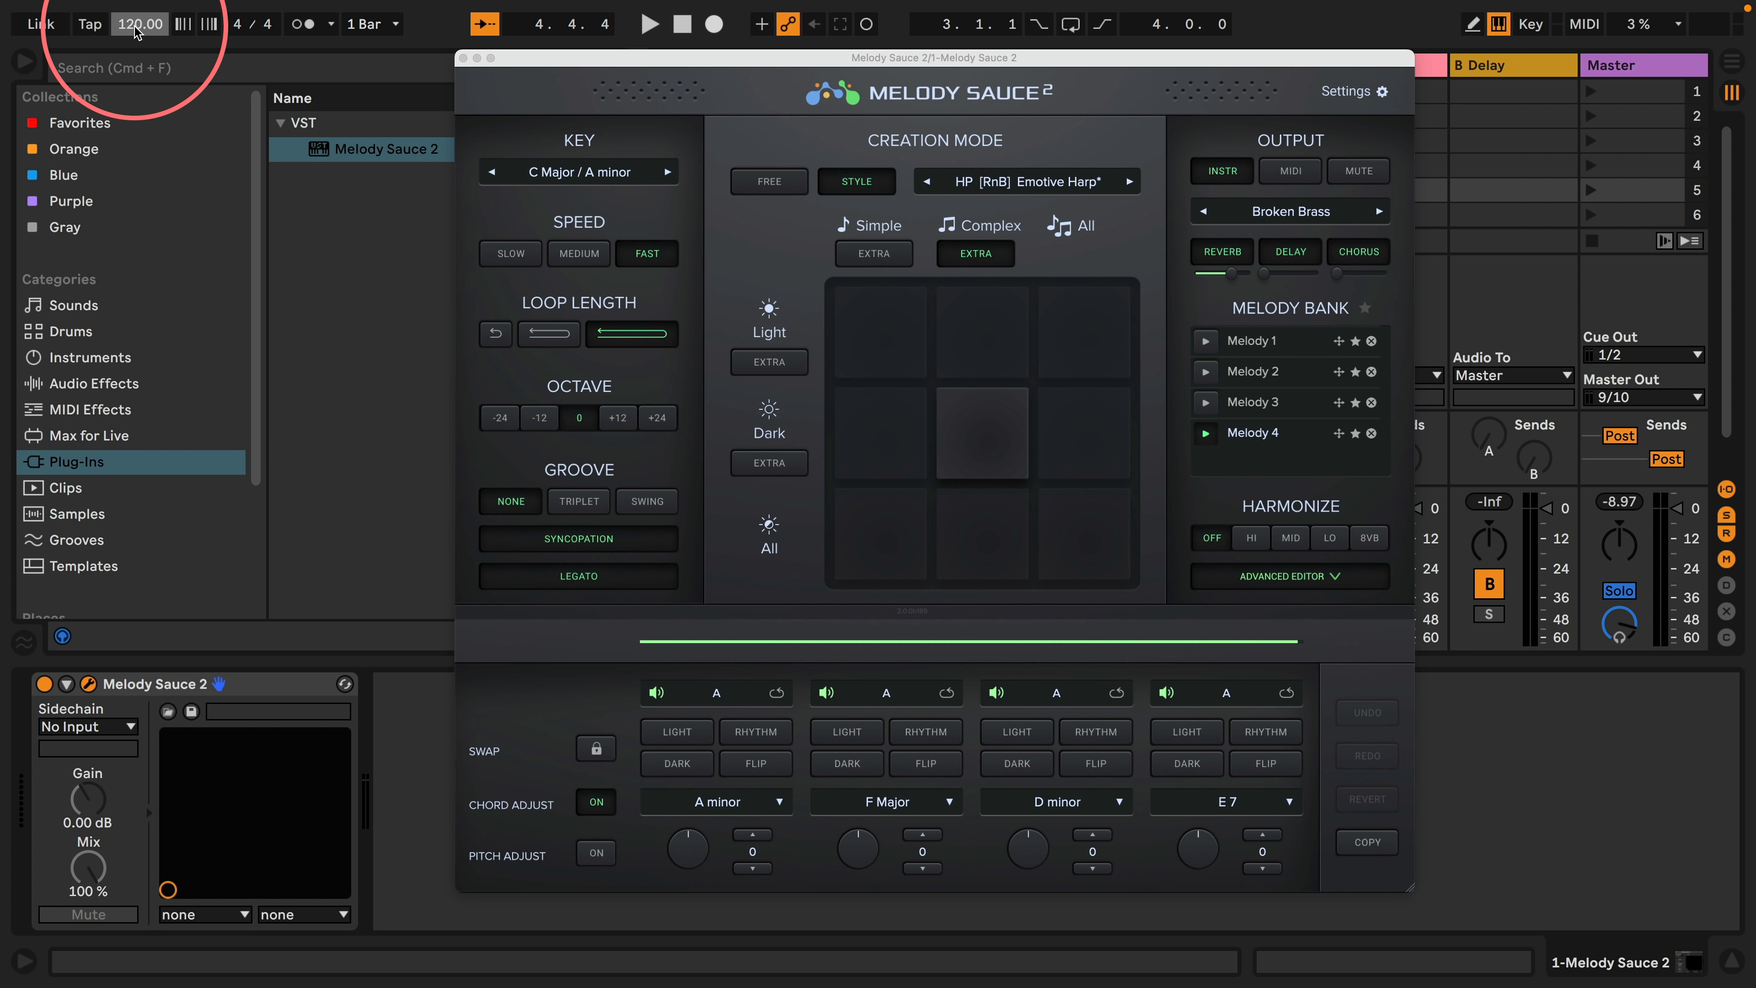
text(90)
key(Return)
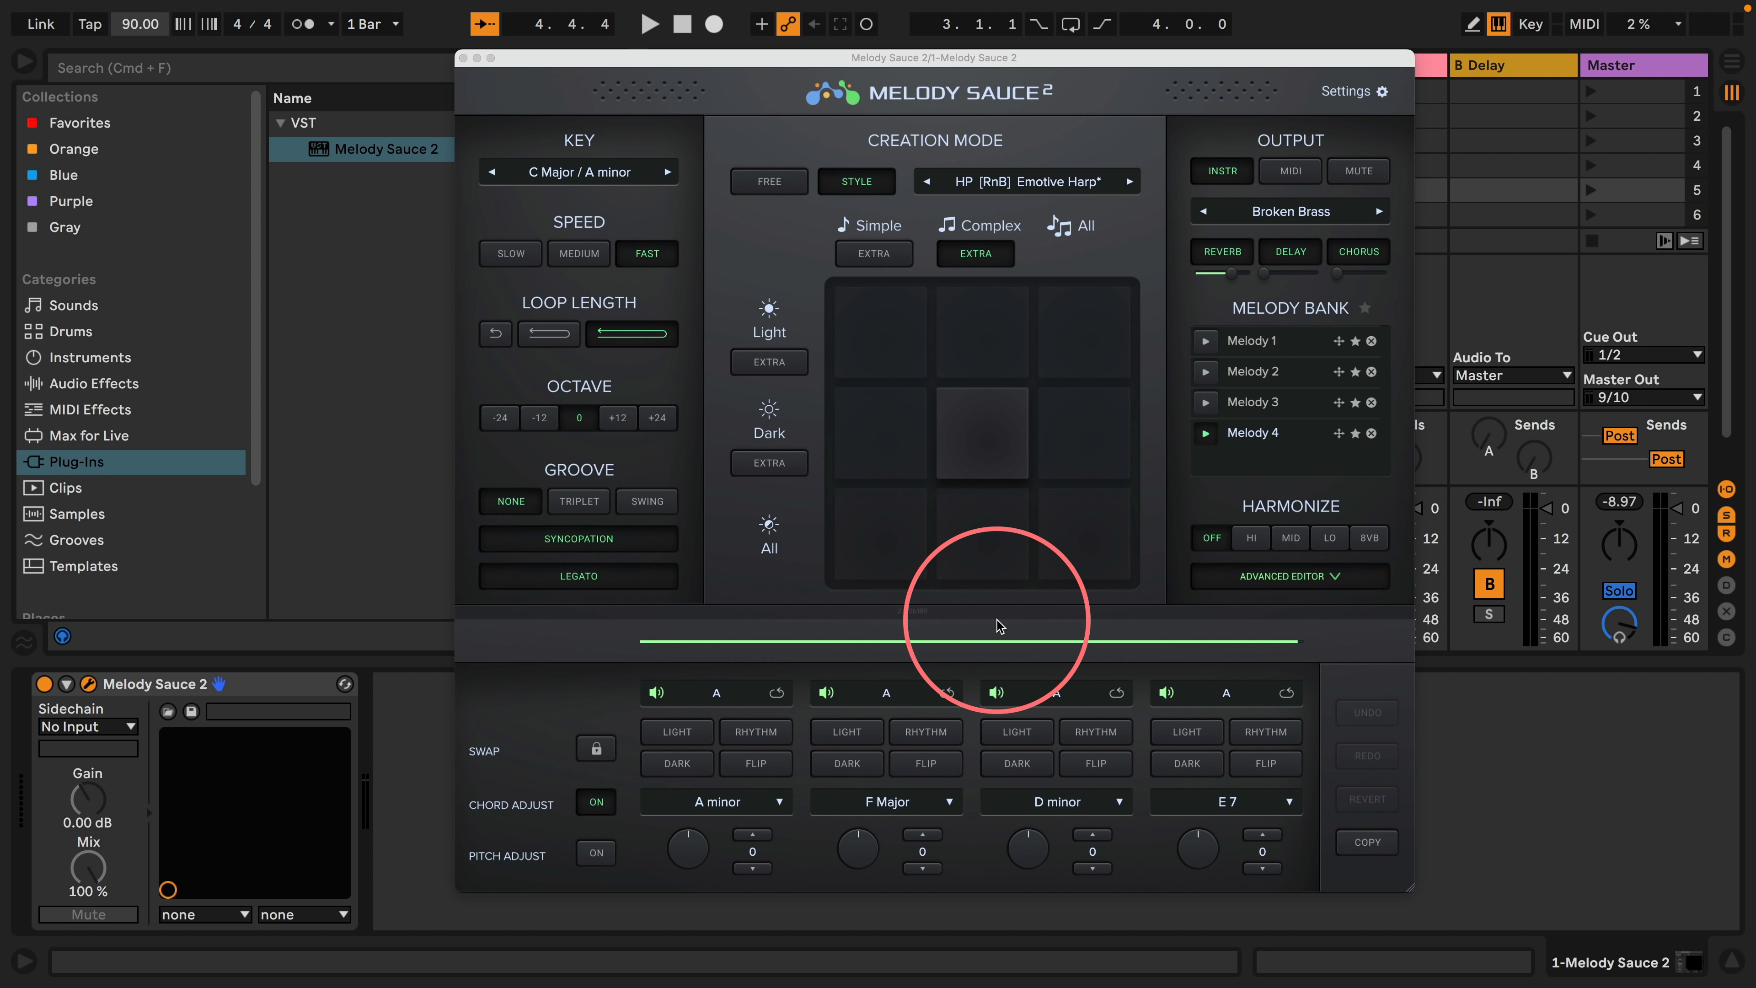
key(space)
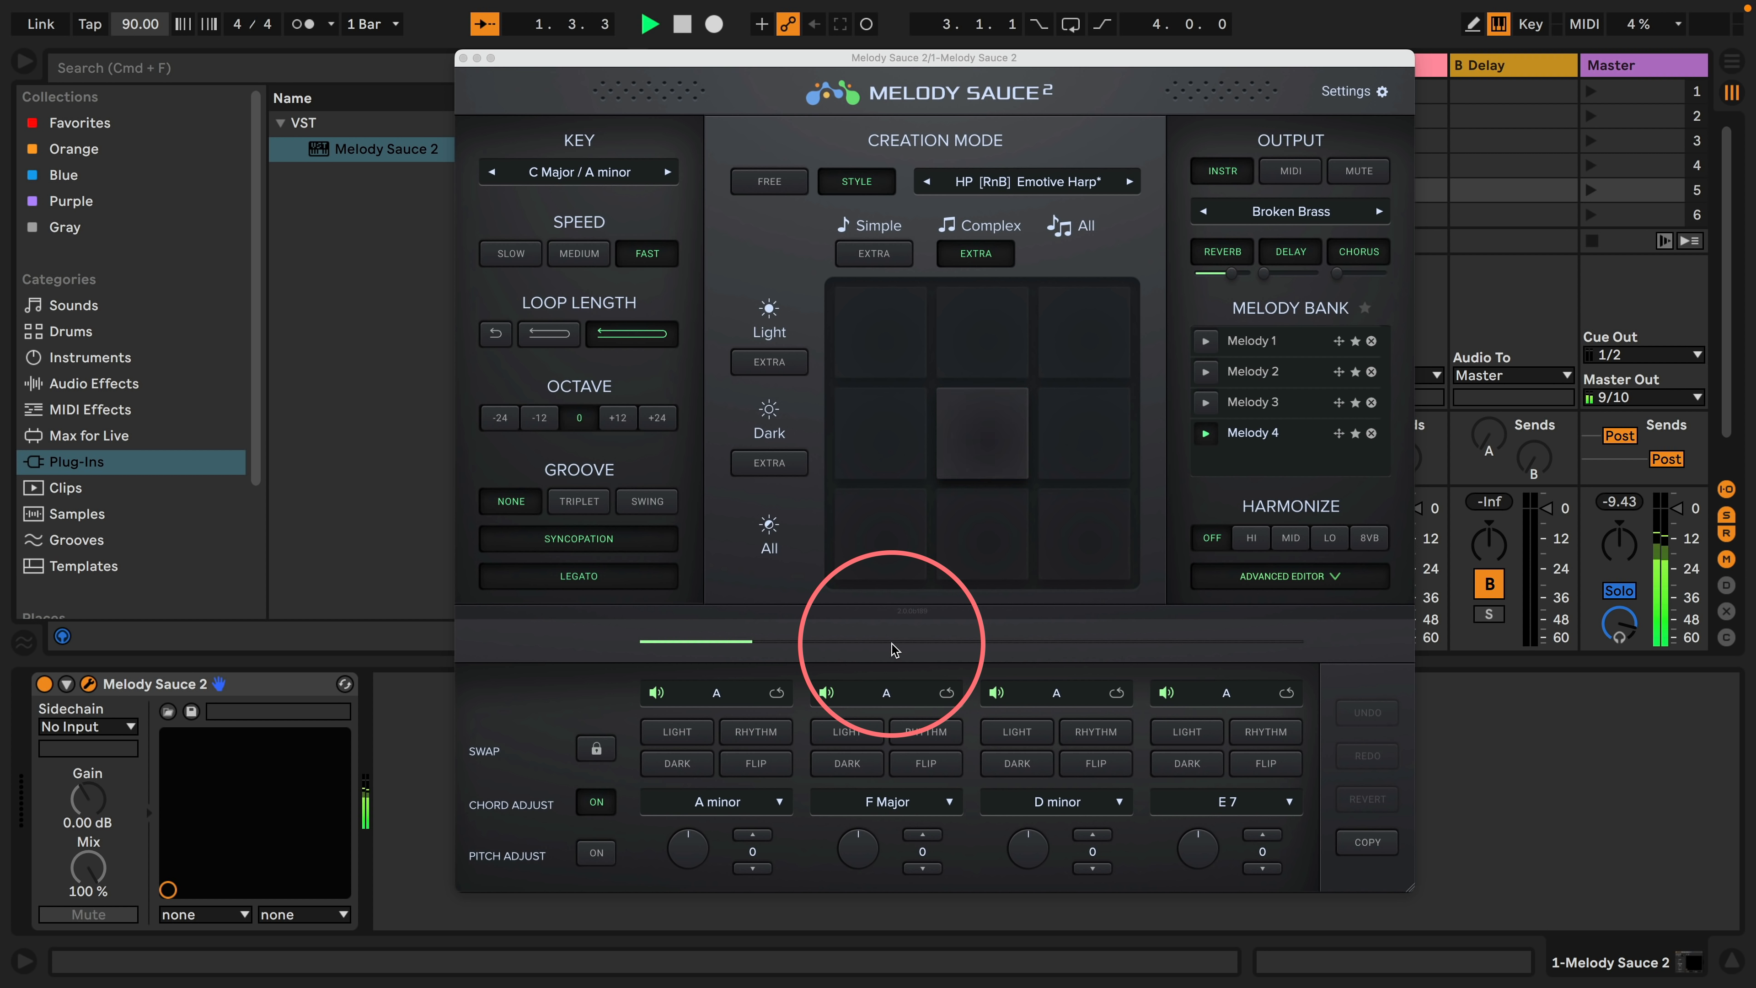
key(space)
Step: Set the project tempo back to 120 BPM
click(122, 23)
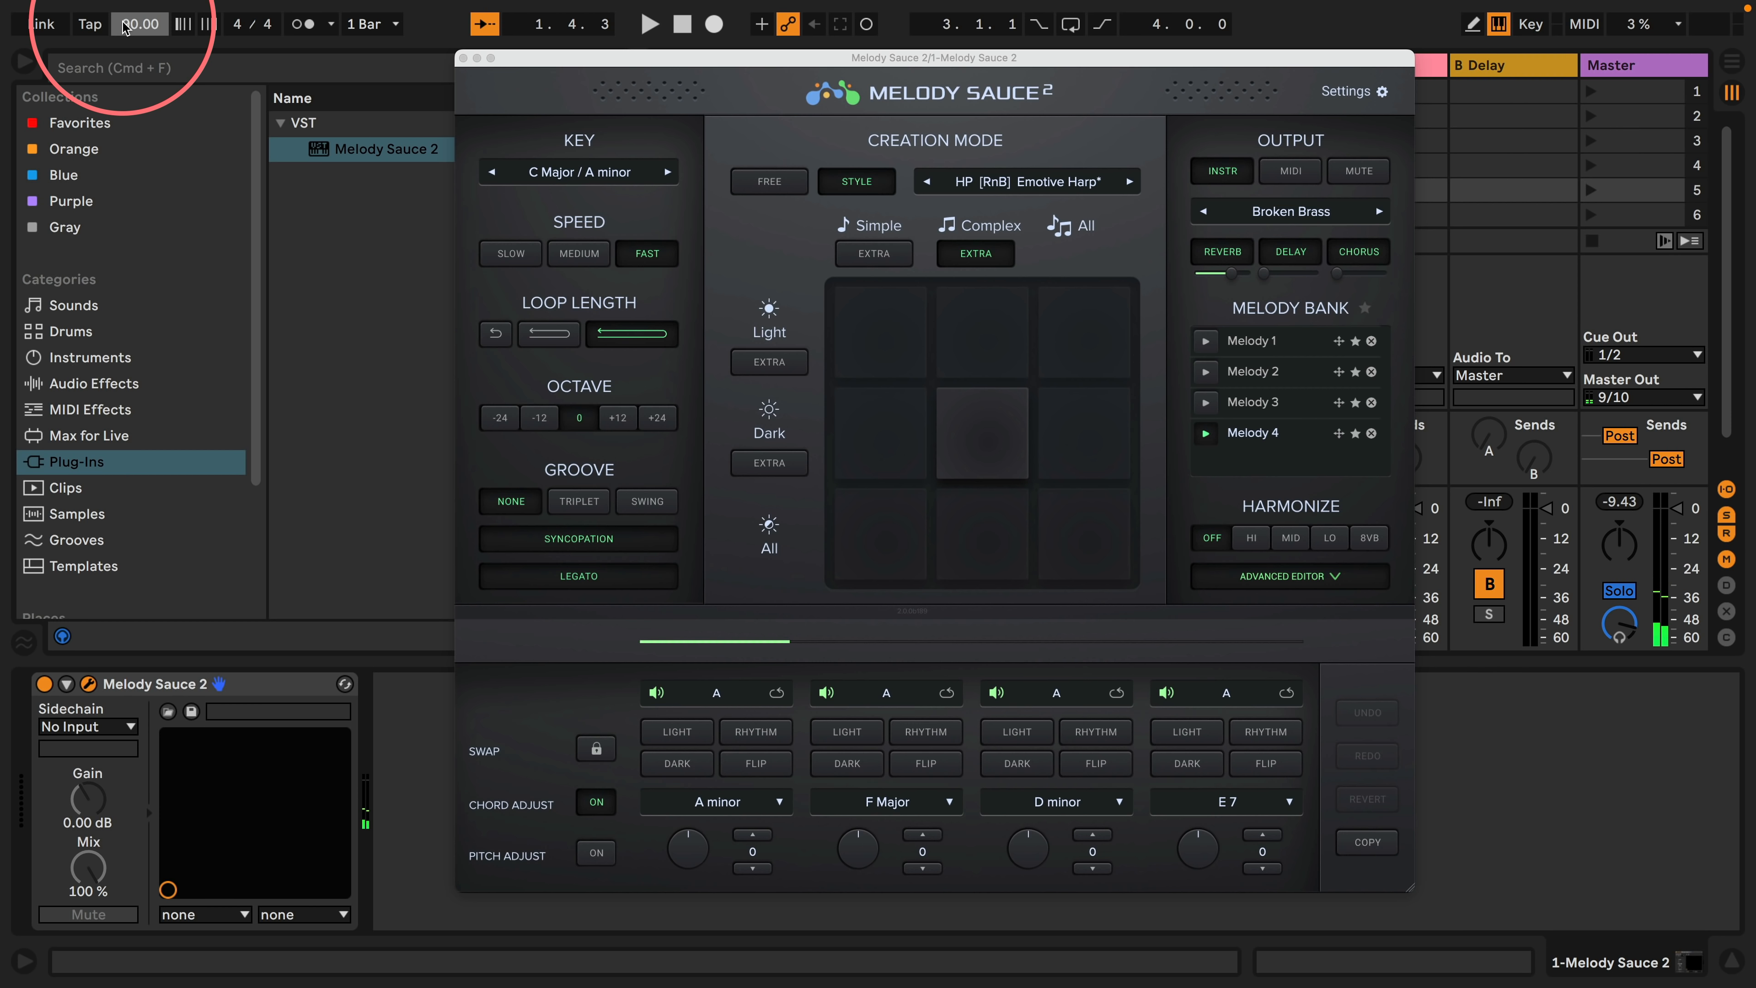
text(120)
key(Return)
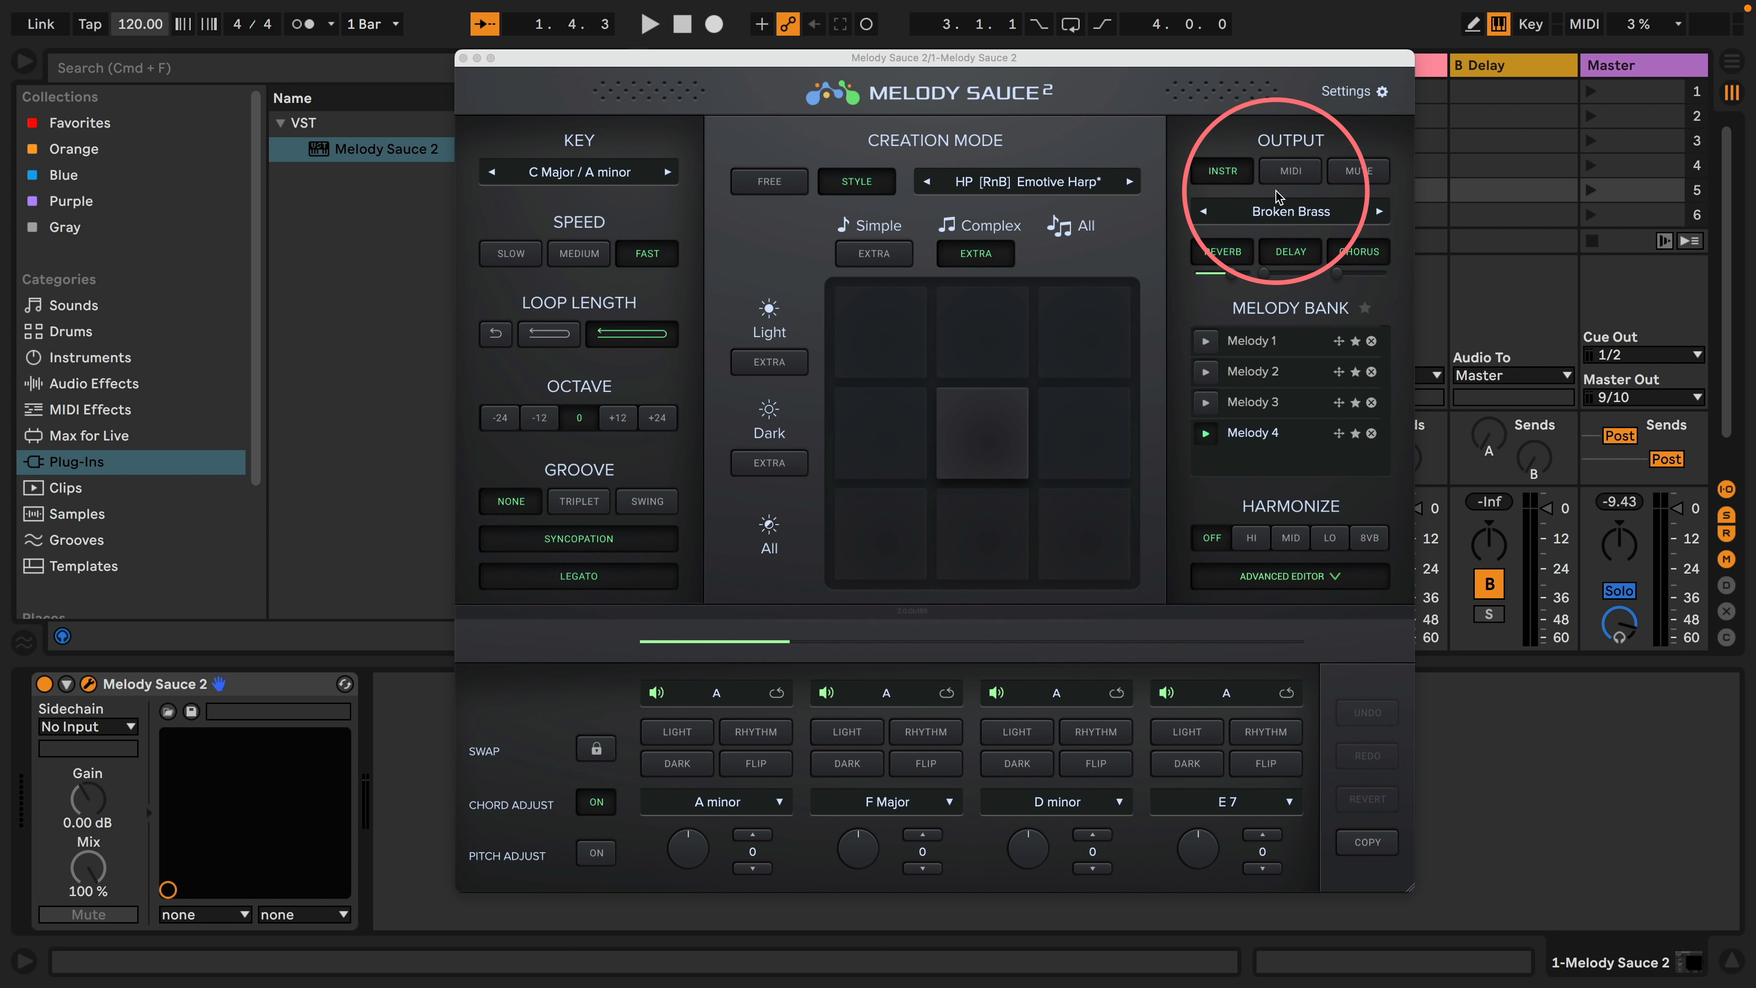
Step: Set the output instrument to the Plop Synth and play the melody through it
click(1280, 206)
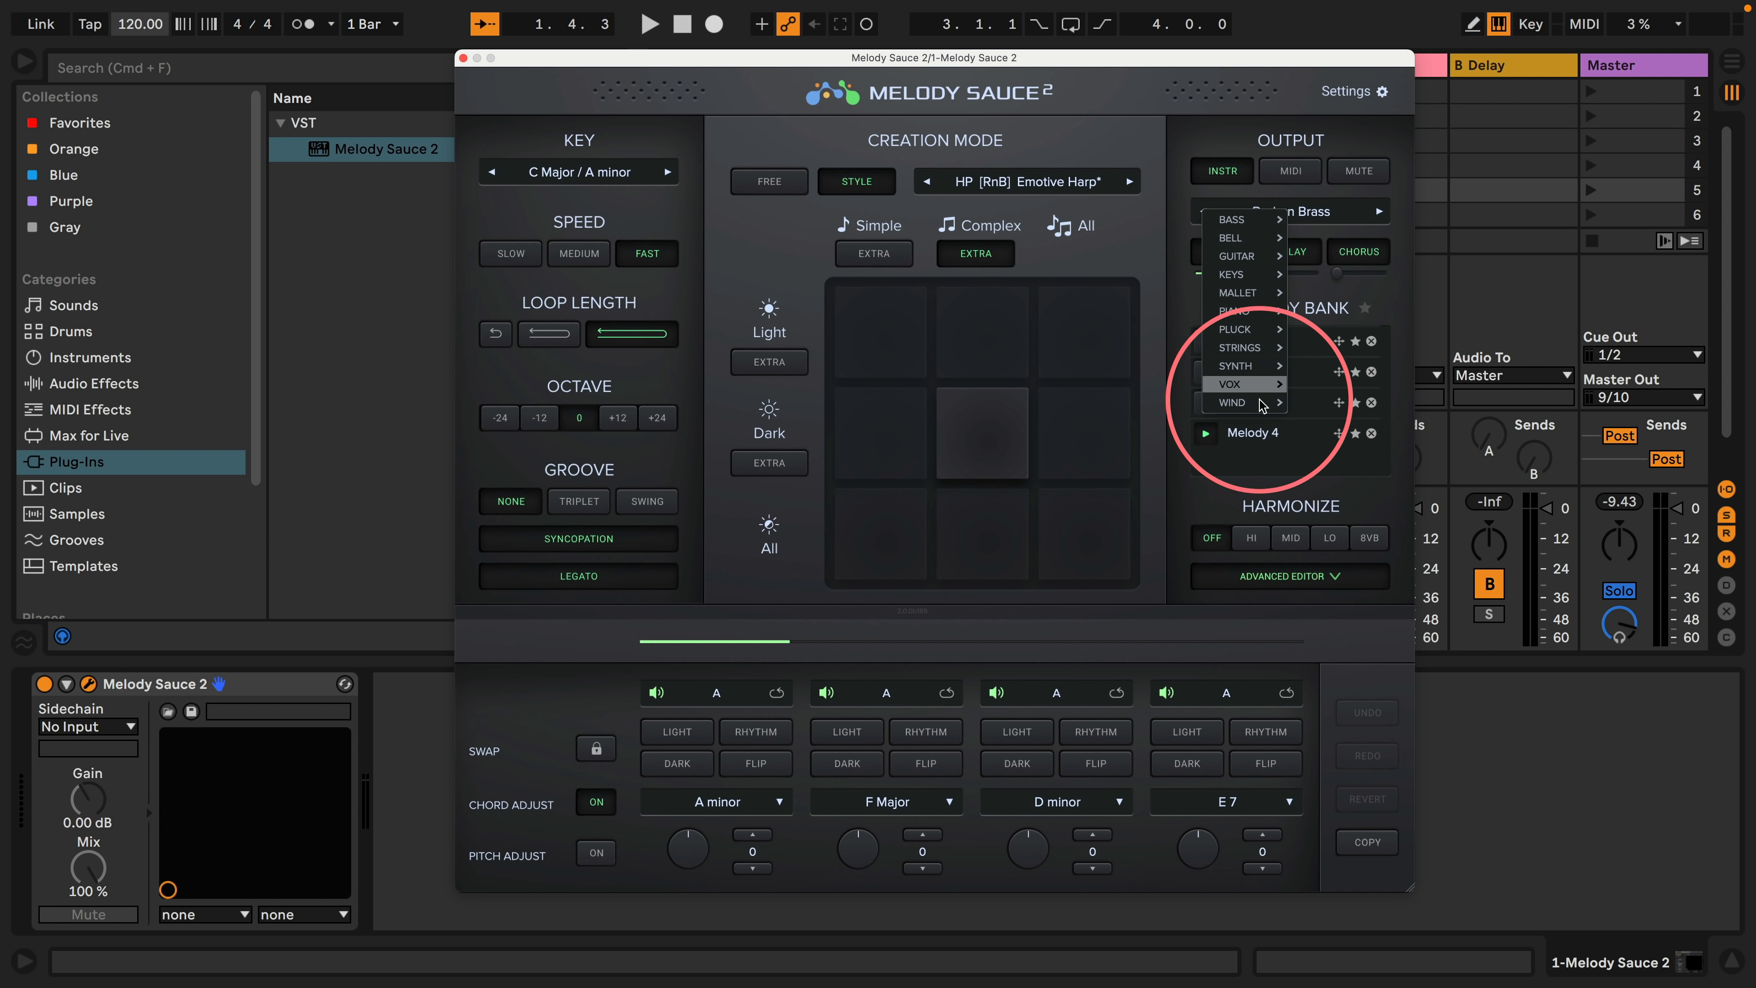
mouse_move(1260, 349)
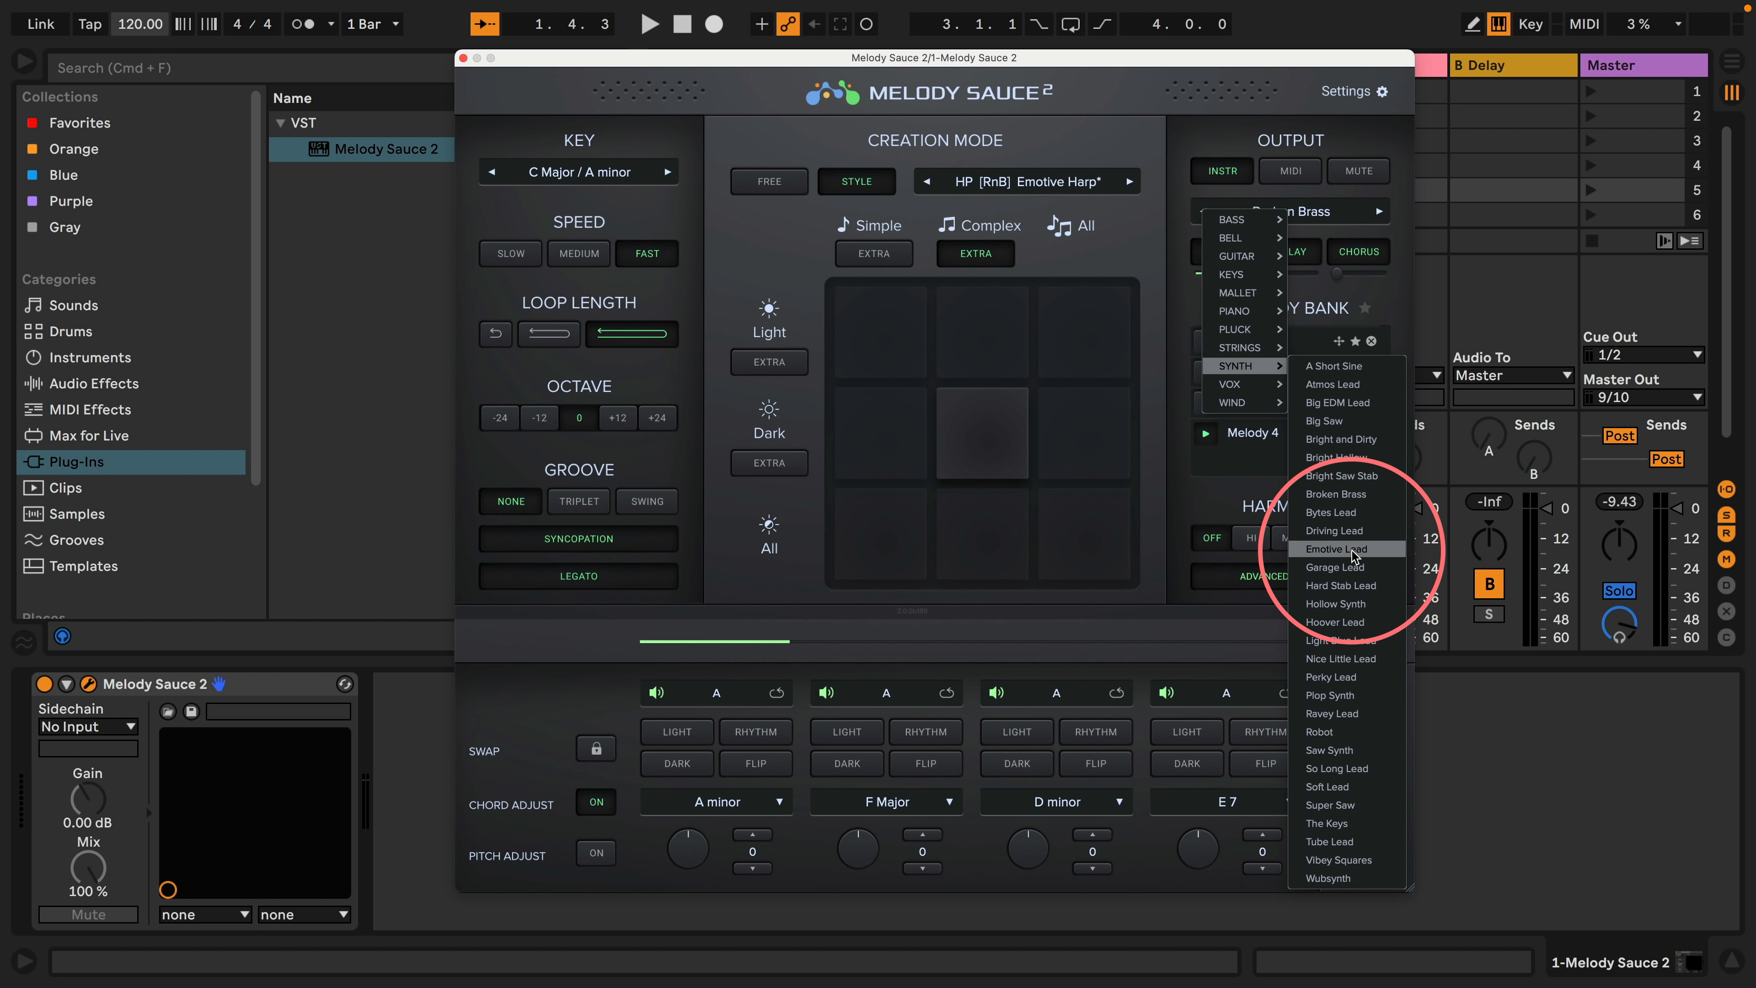
click(1328, 695)
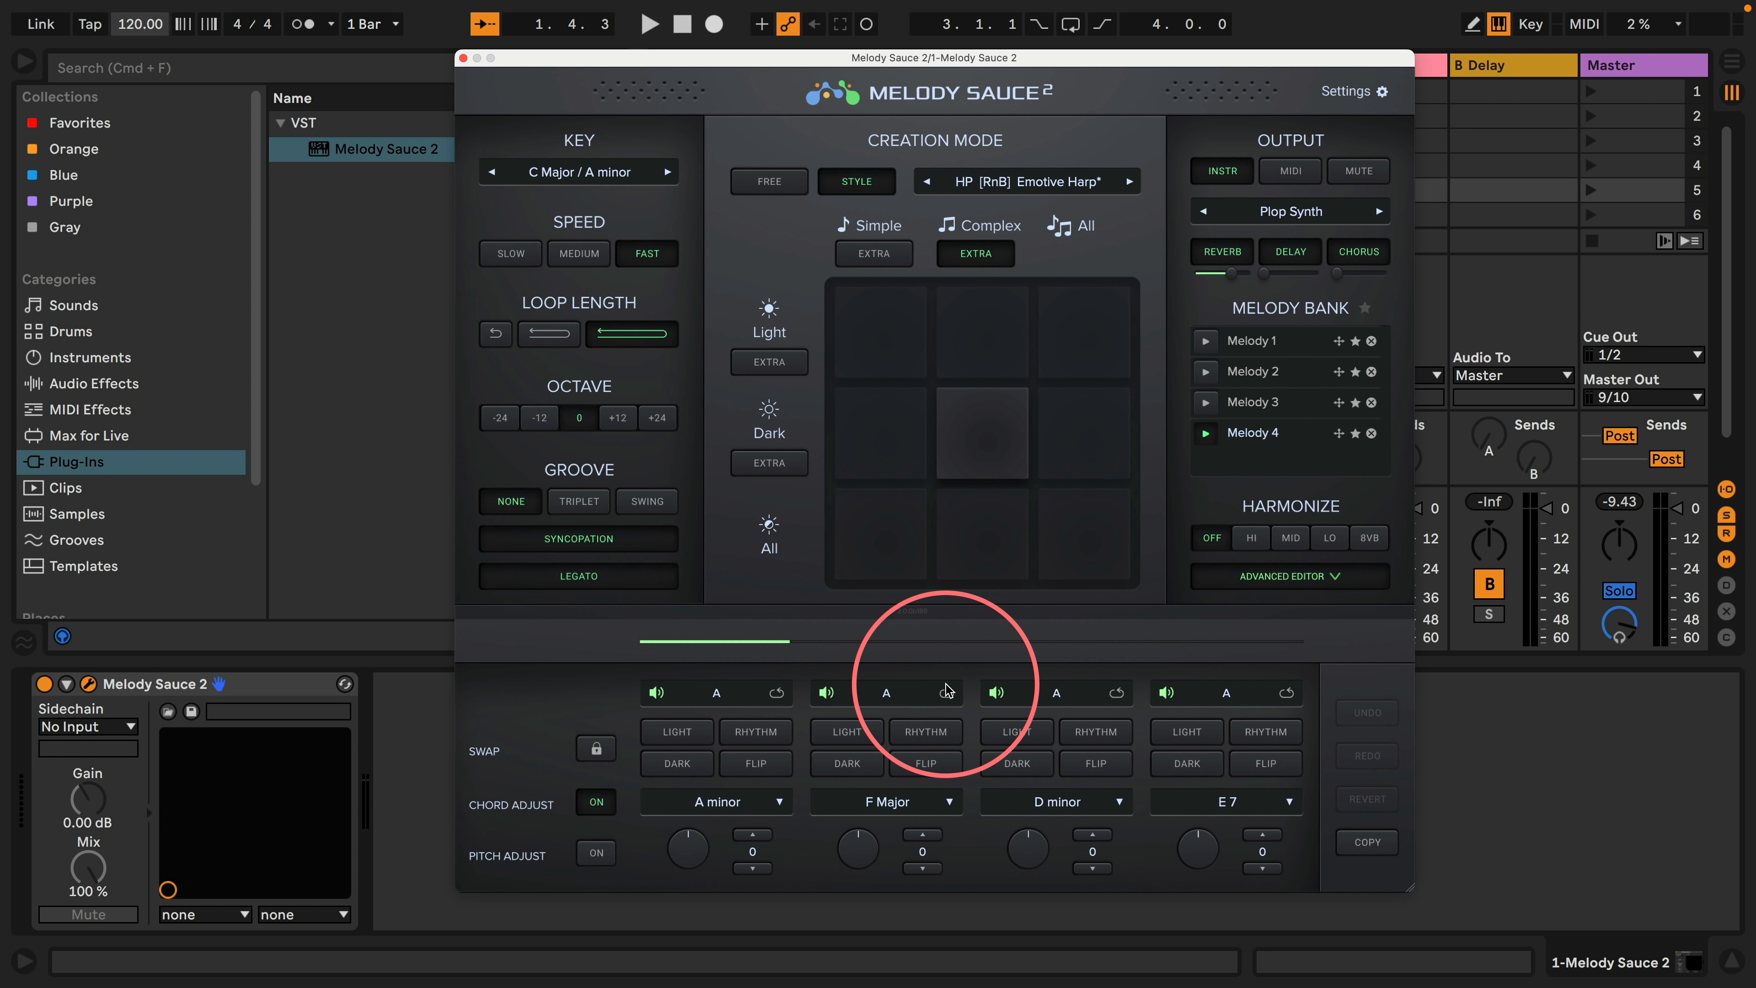
key(space)
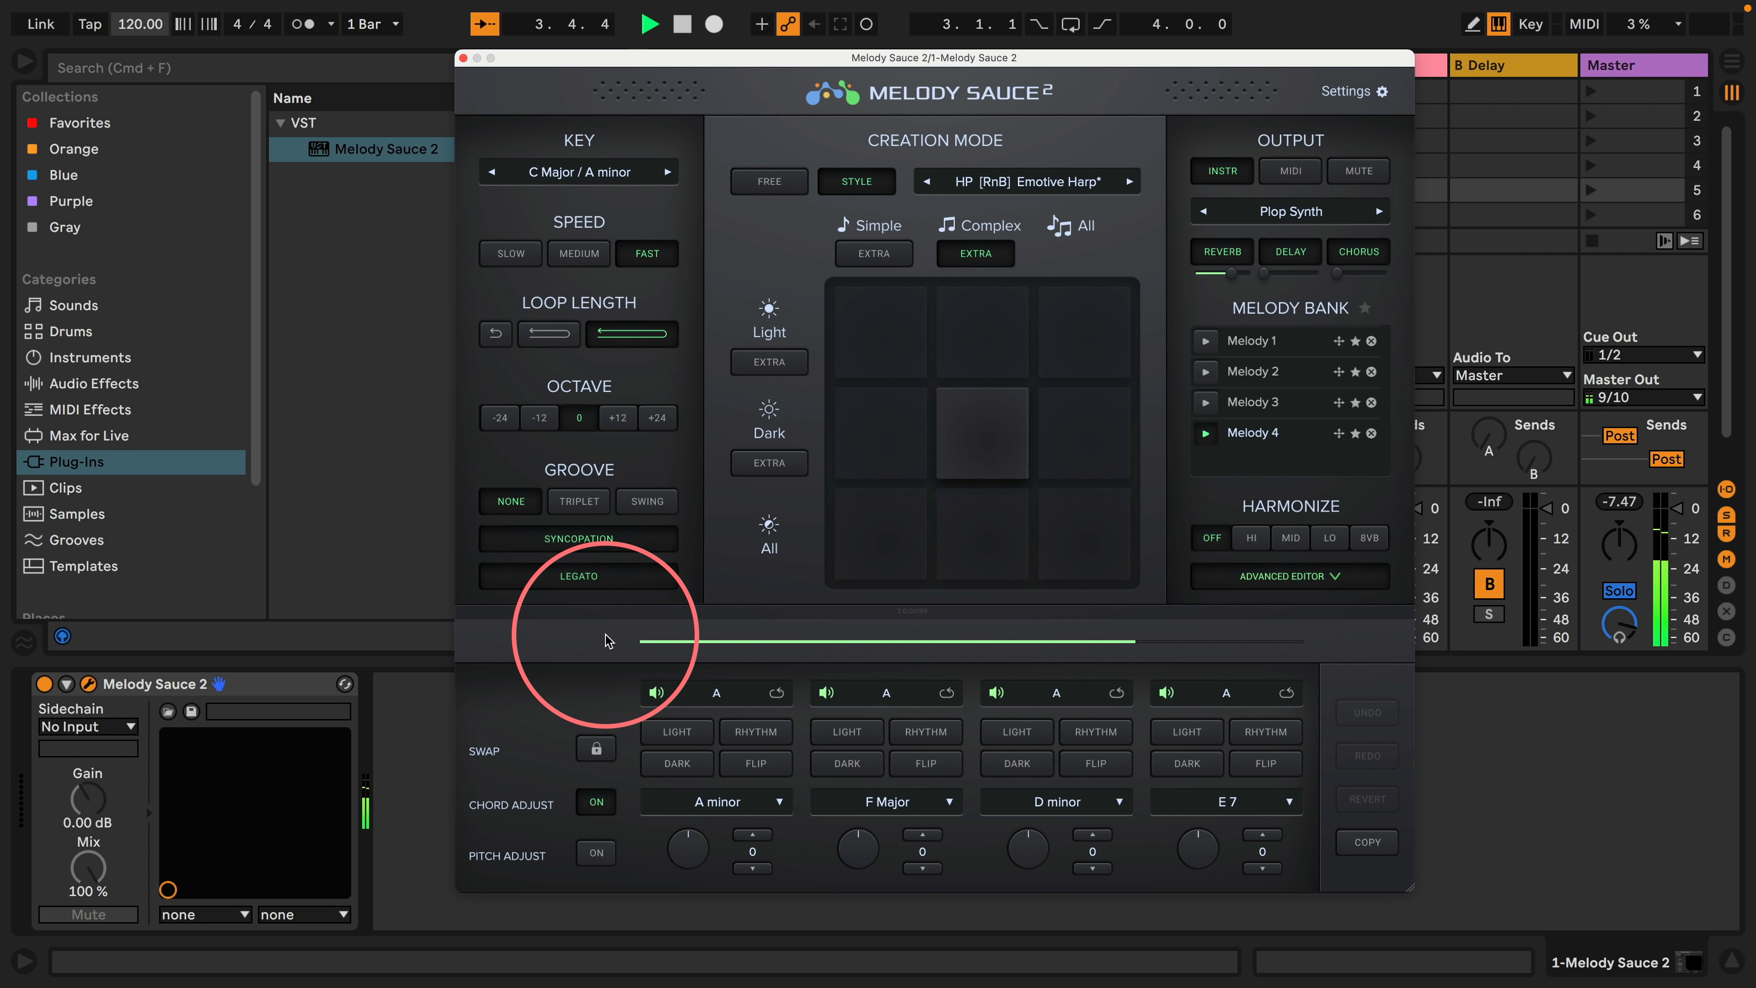
key(space)
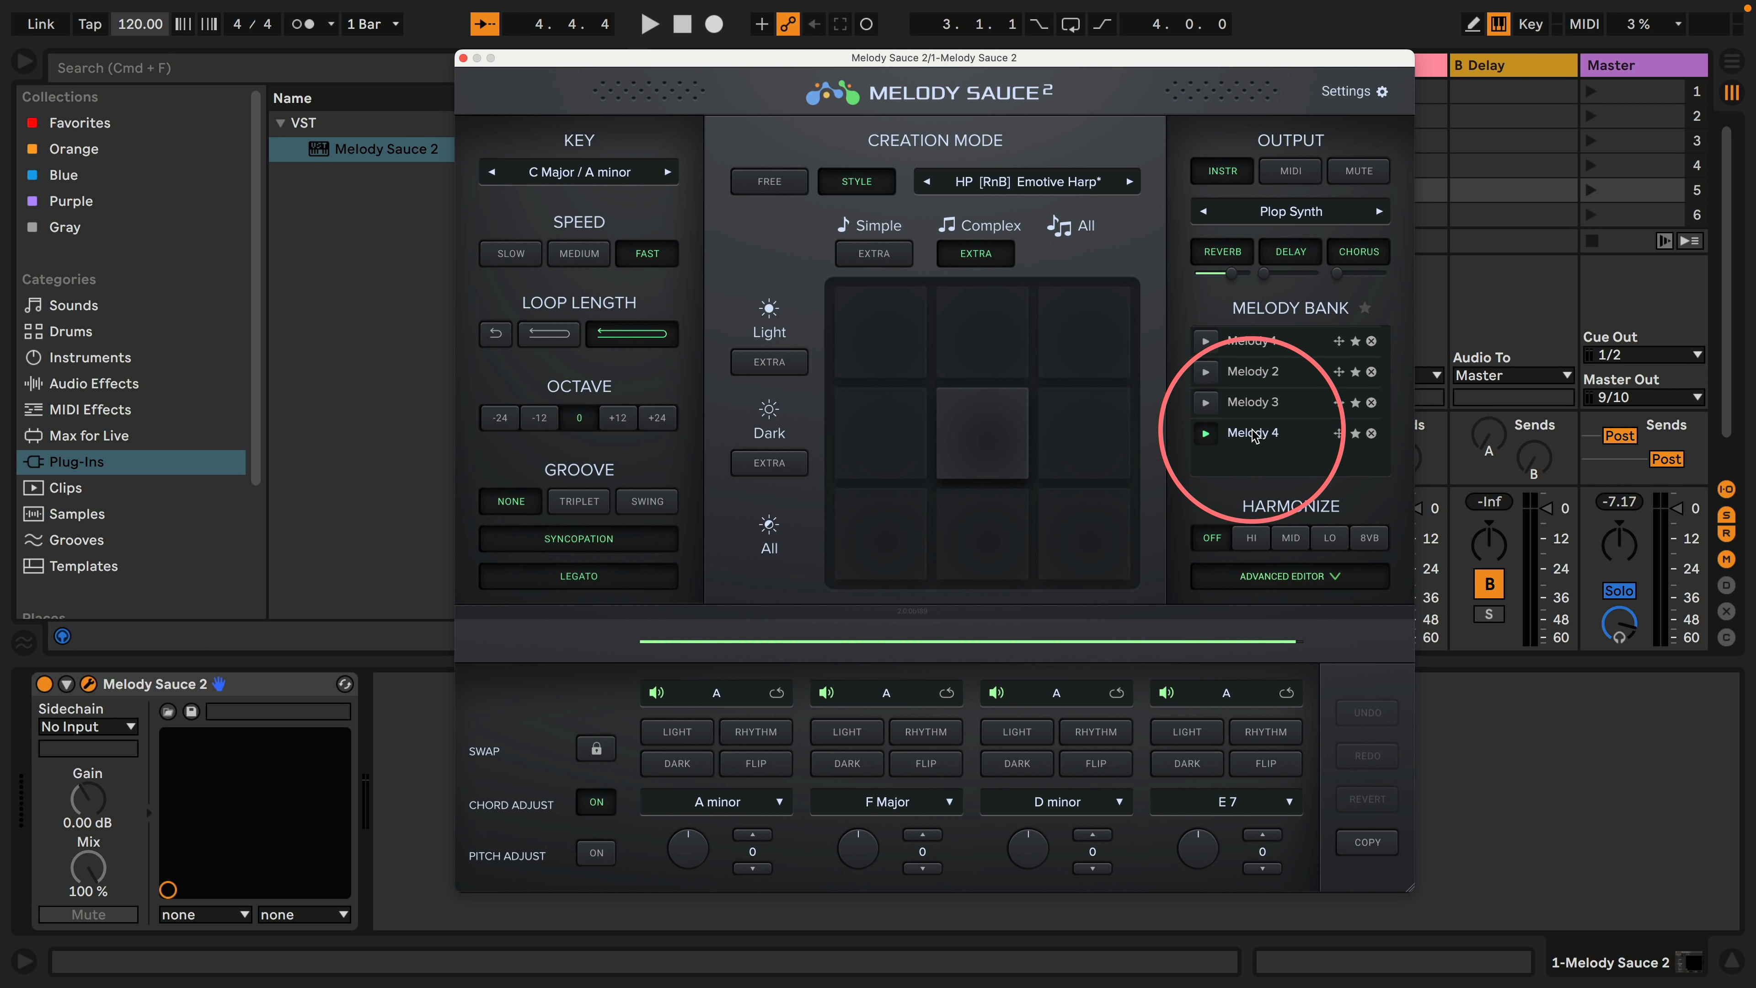
Step: Delete Melody 3, Melody 2 and Melody 1 from the Melody Bank, keeping Melody 4
click(1372, 403)
click(1371, 371)
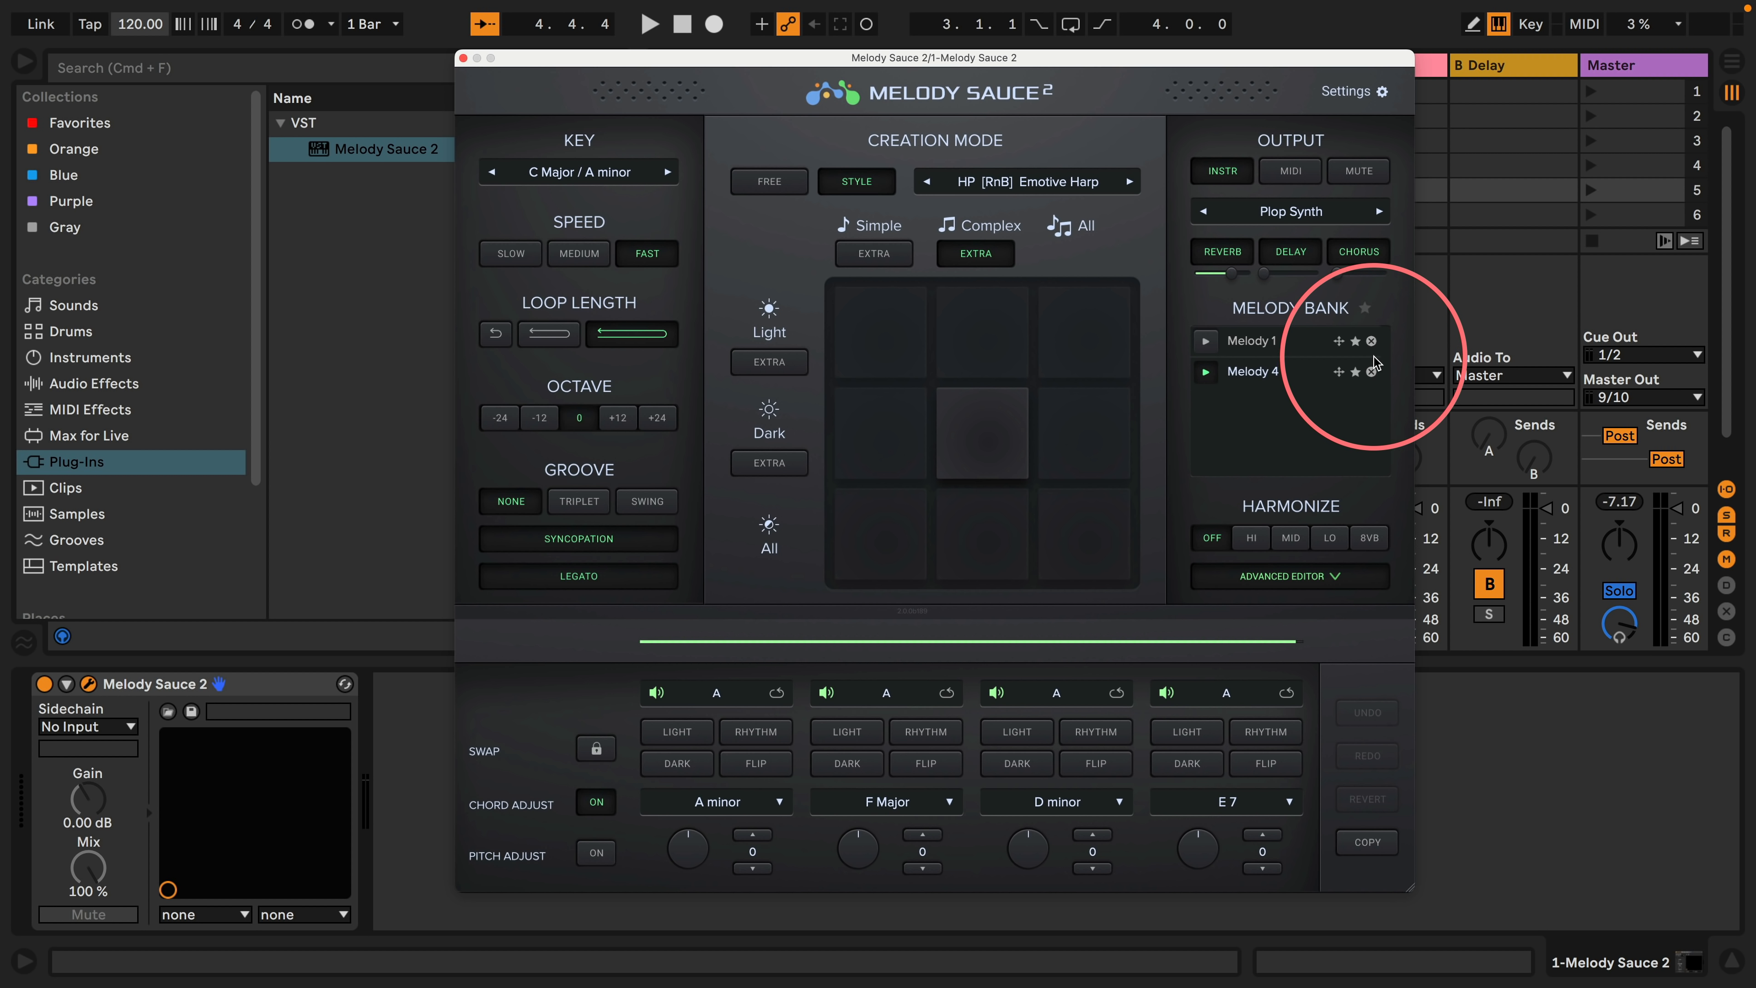
click(1371, 341)
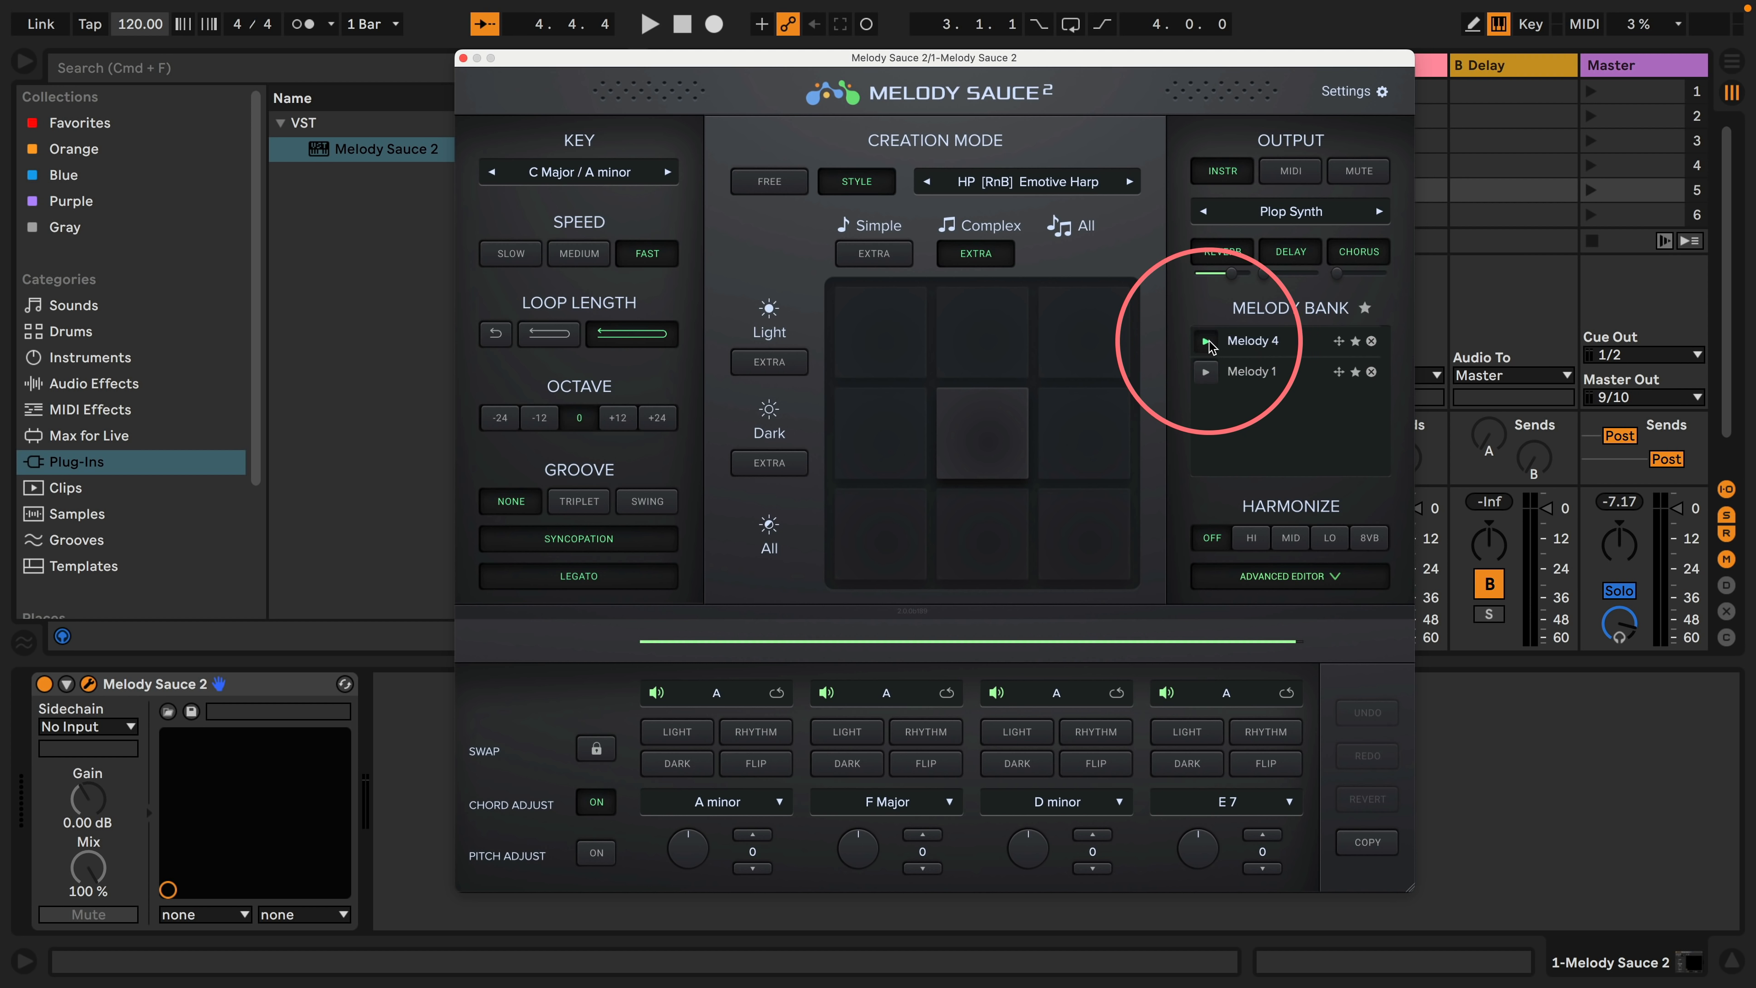
Step: Audition Melody 4 and Melody 1 from the Melody Bank in turn, and toggle the Advanced Editor closed and open
click(1207, 341)
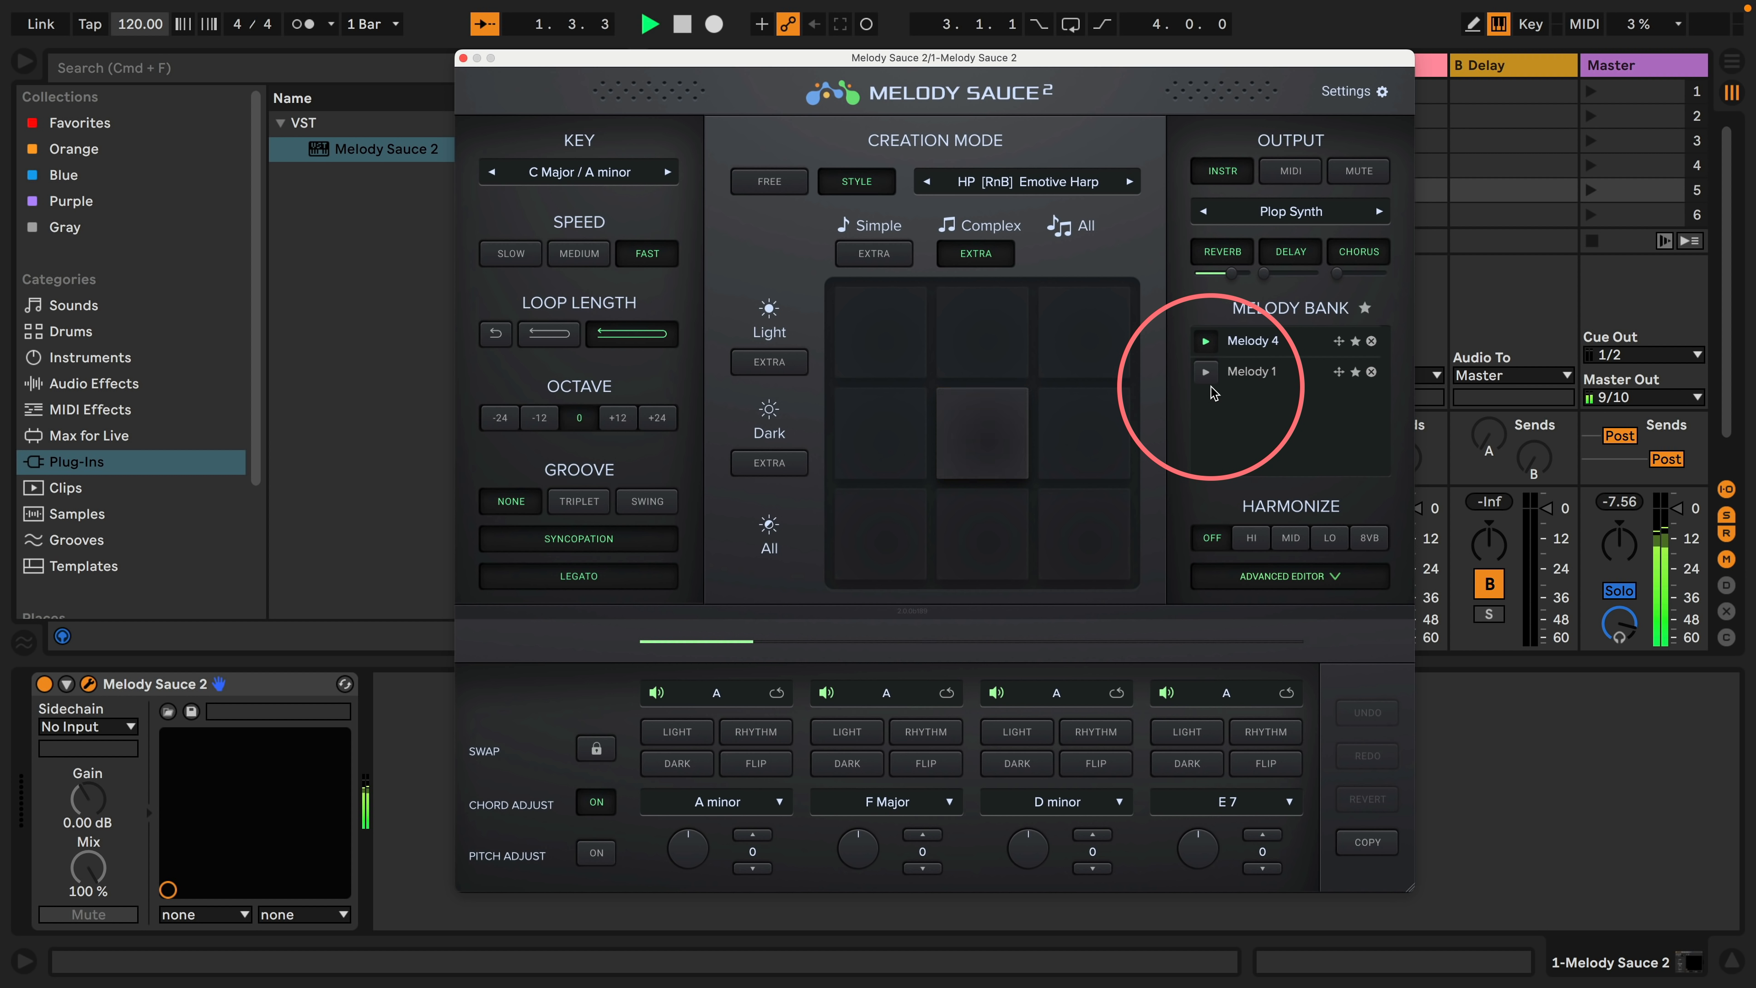
click(1206, 371)
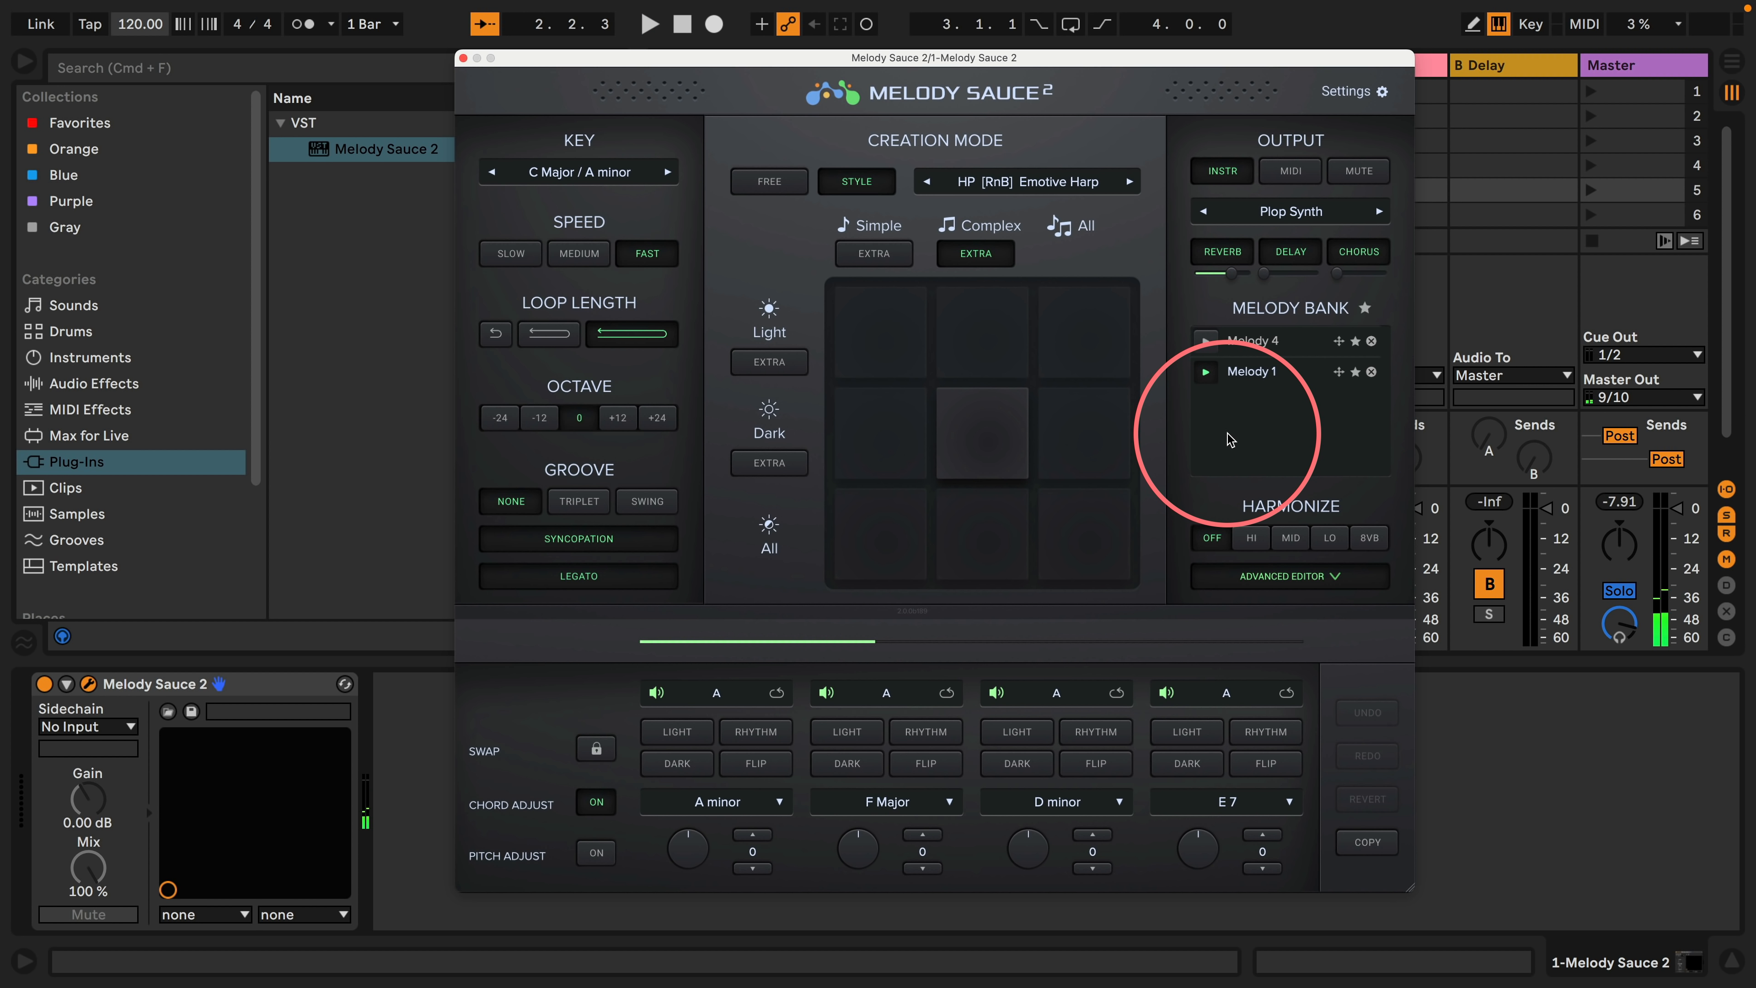
click(1300, 577)
click(1266, 576)
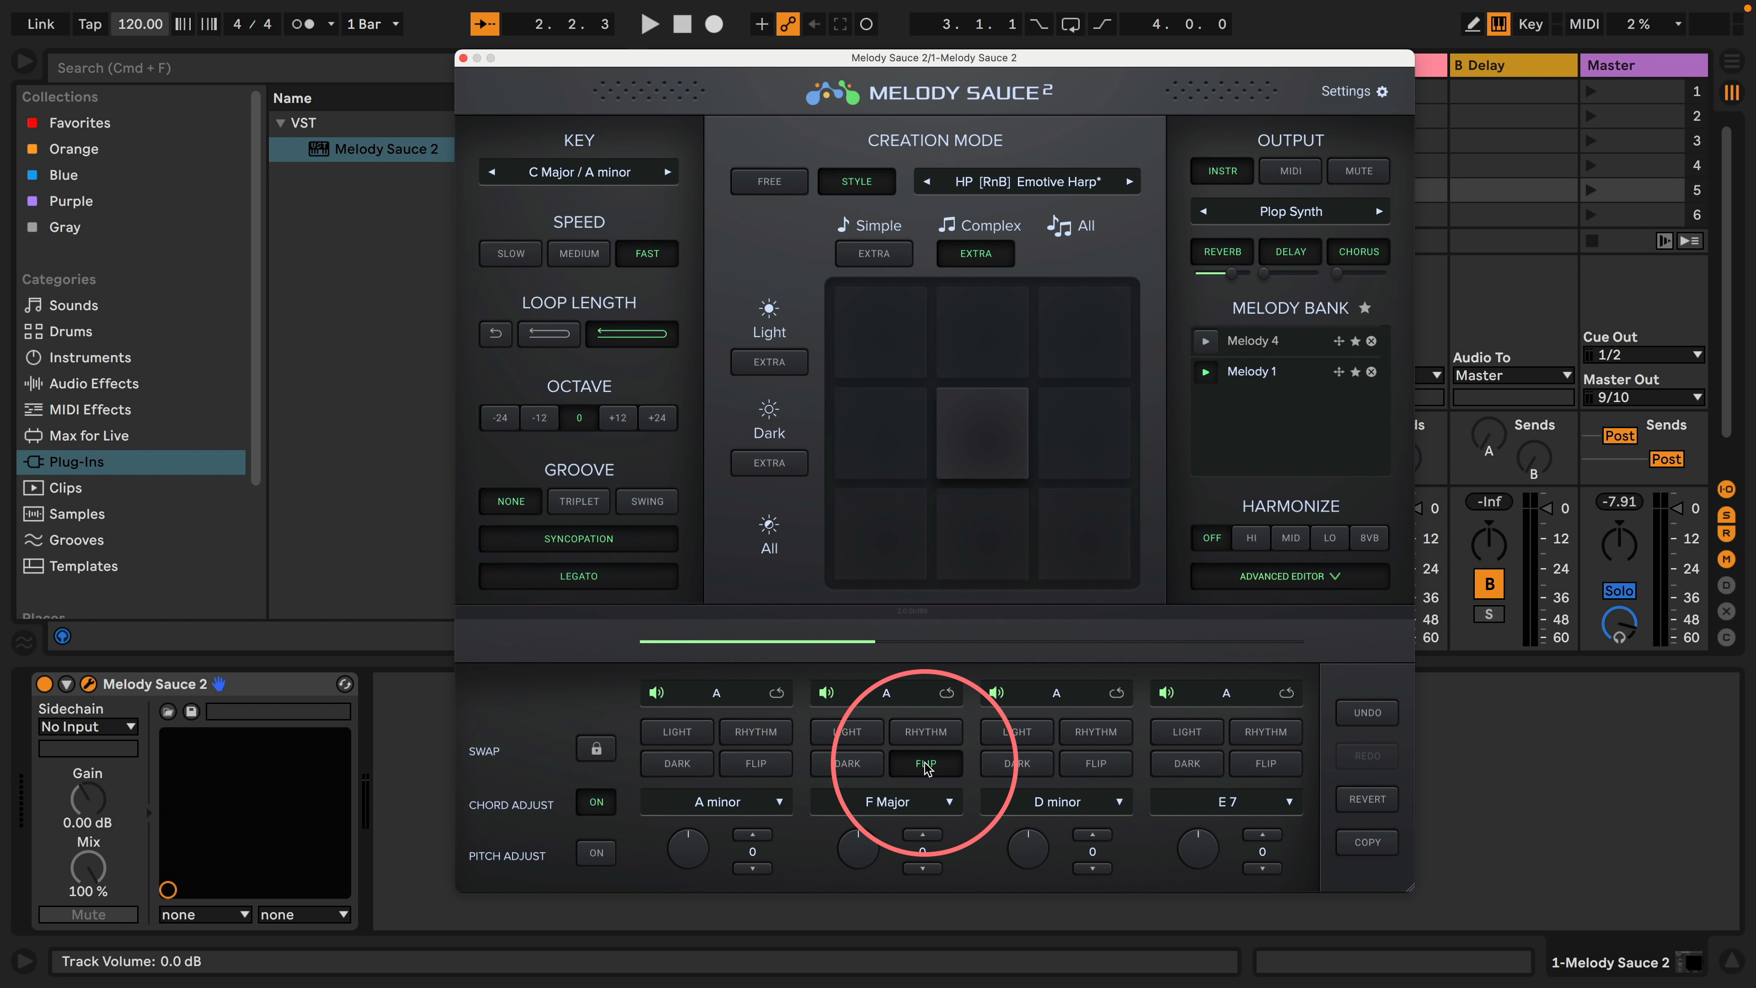
Step: Flip the second and fourth sections of Melody 1 and compare the result with Melody 4 during playback
click(927, 764)
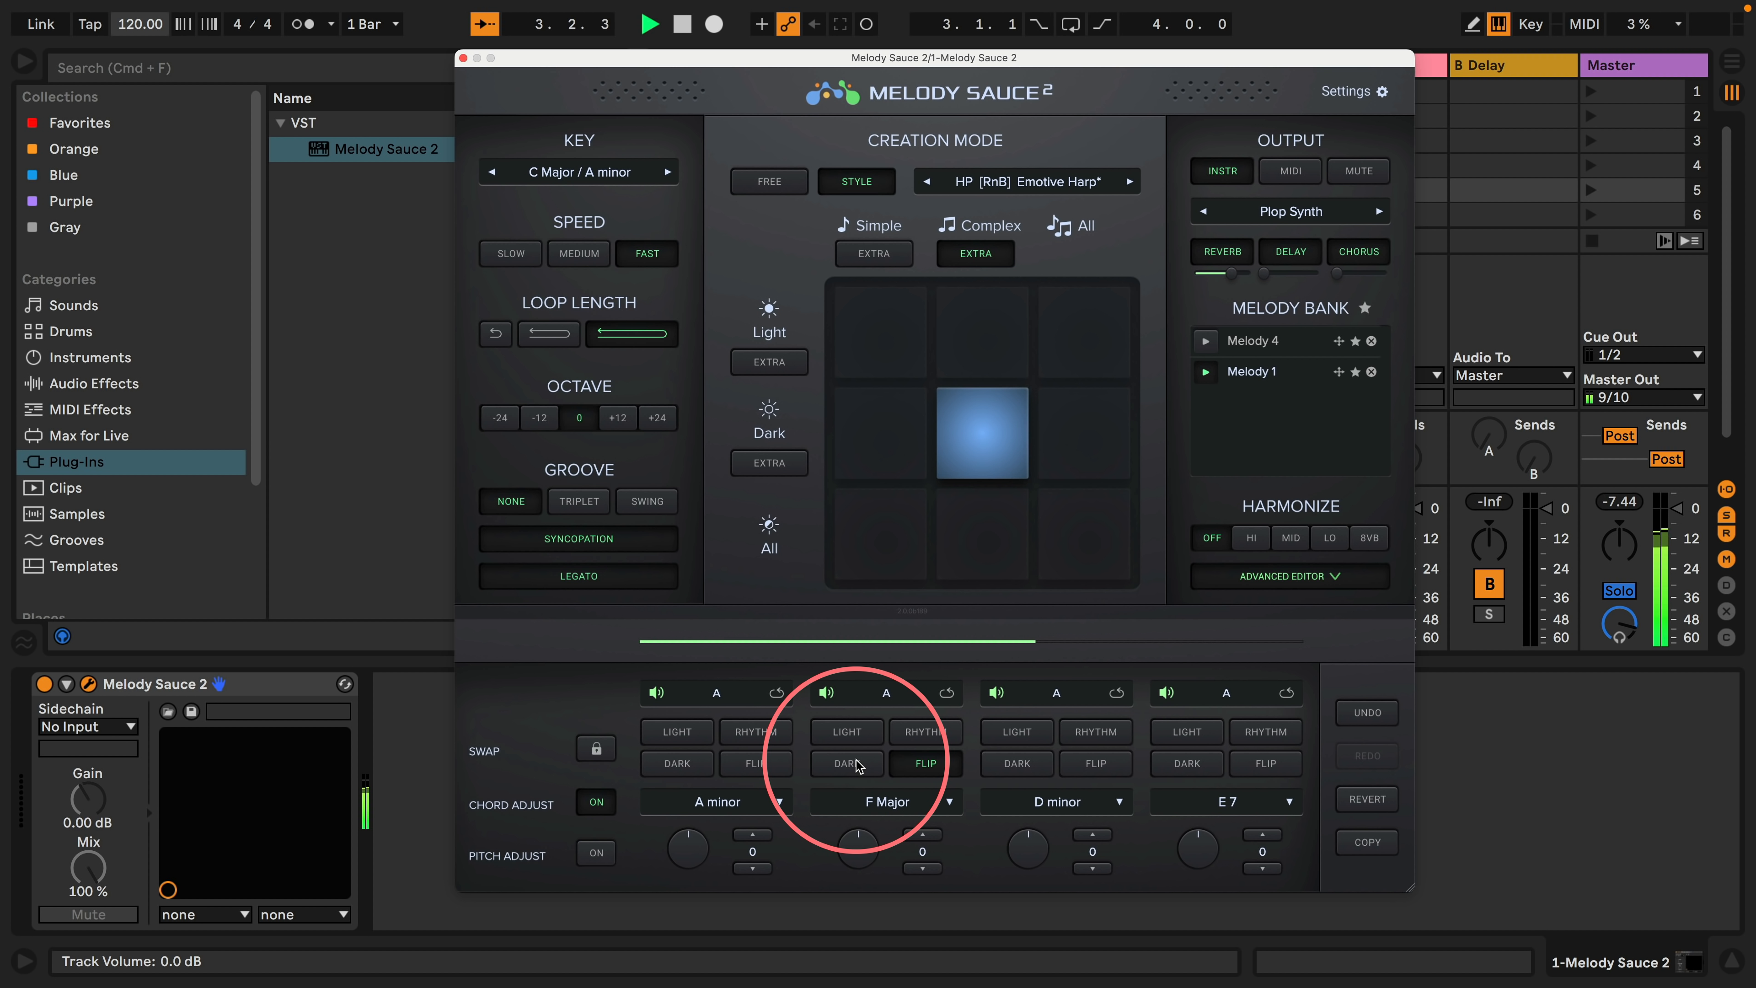
click(1278, 766)
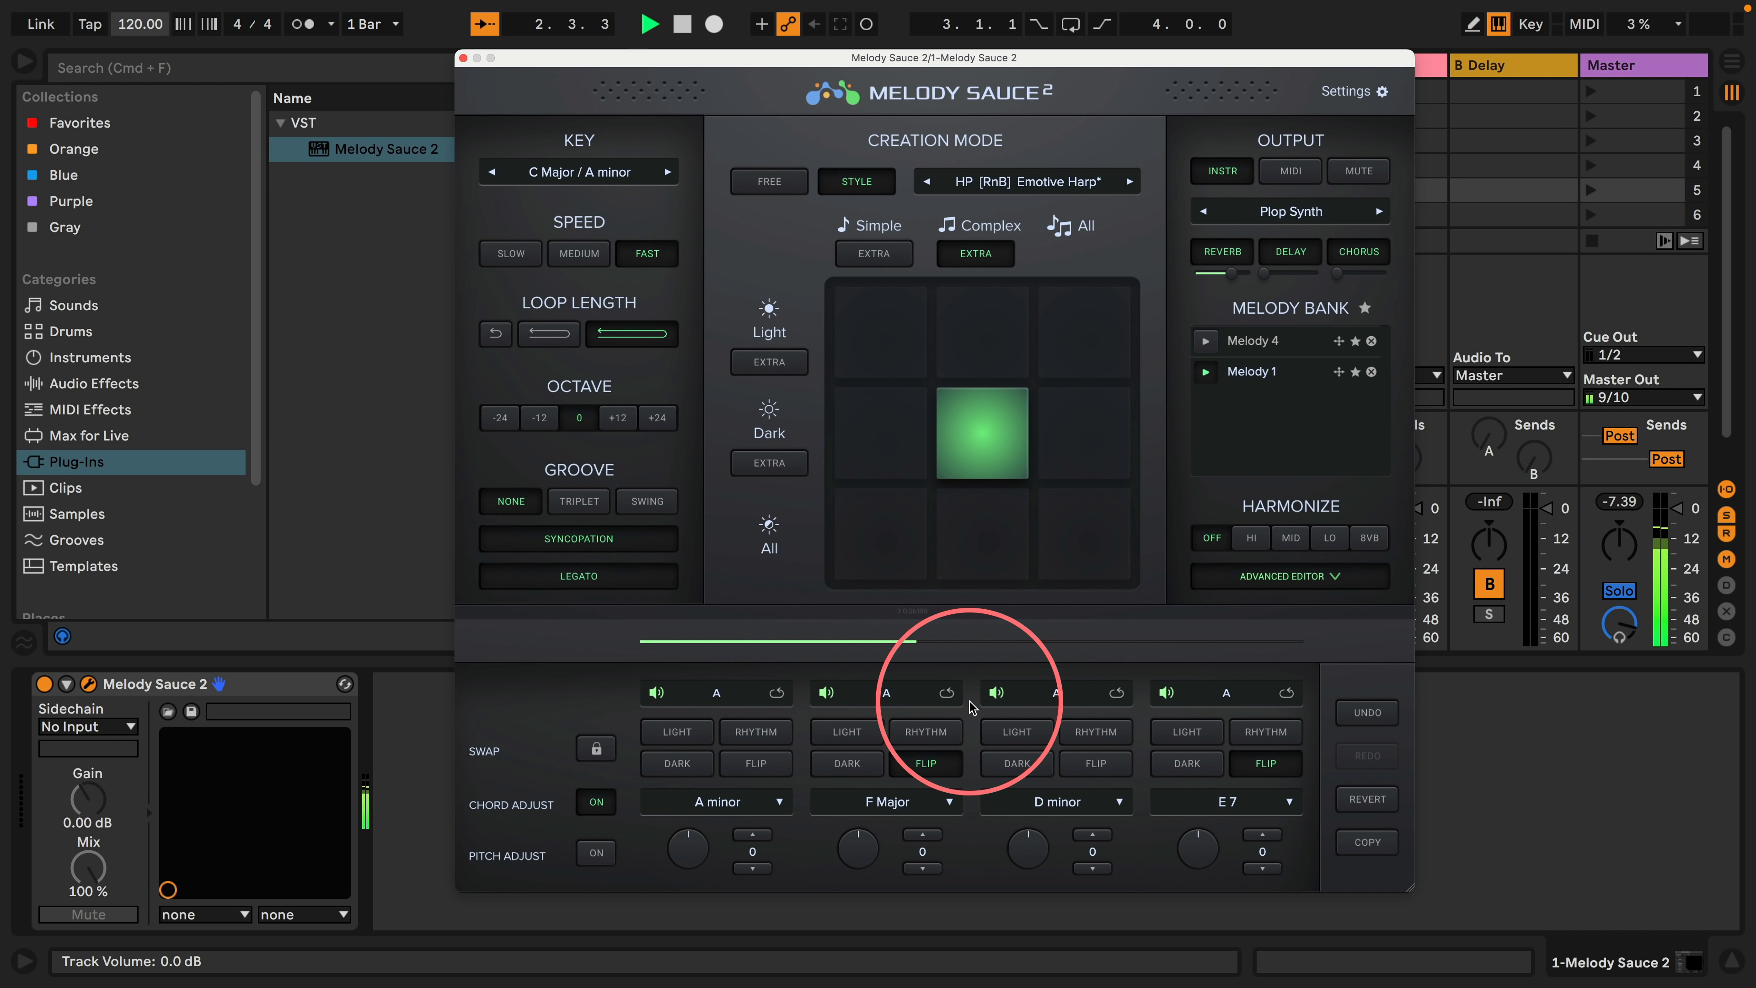
click(1208, 342)
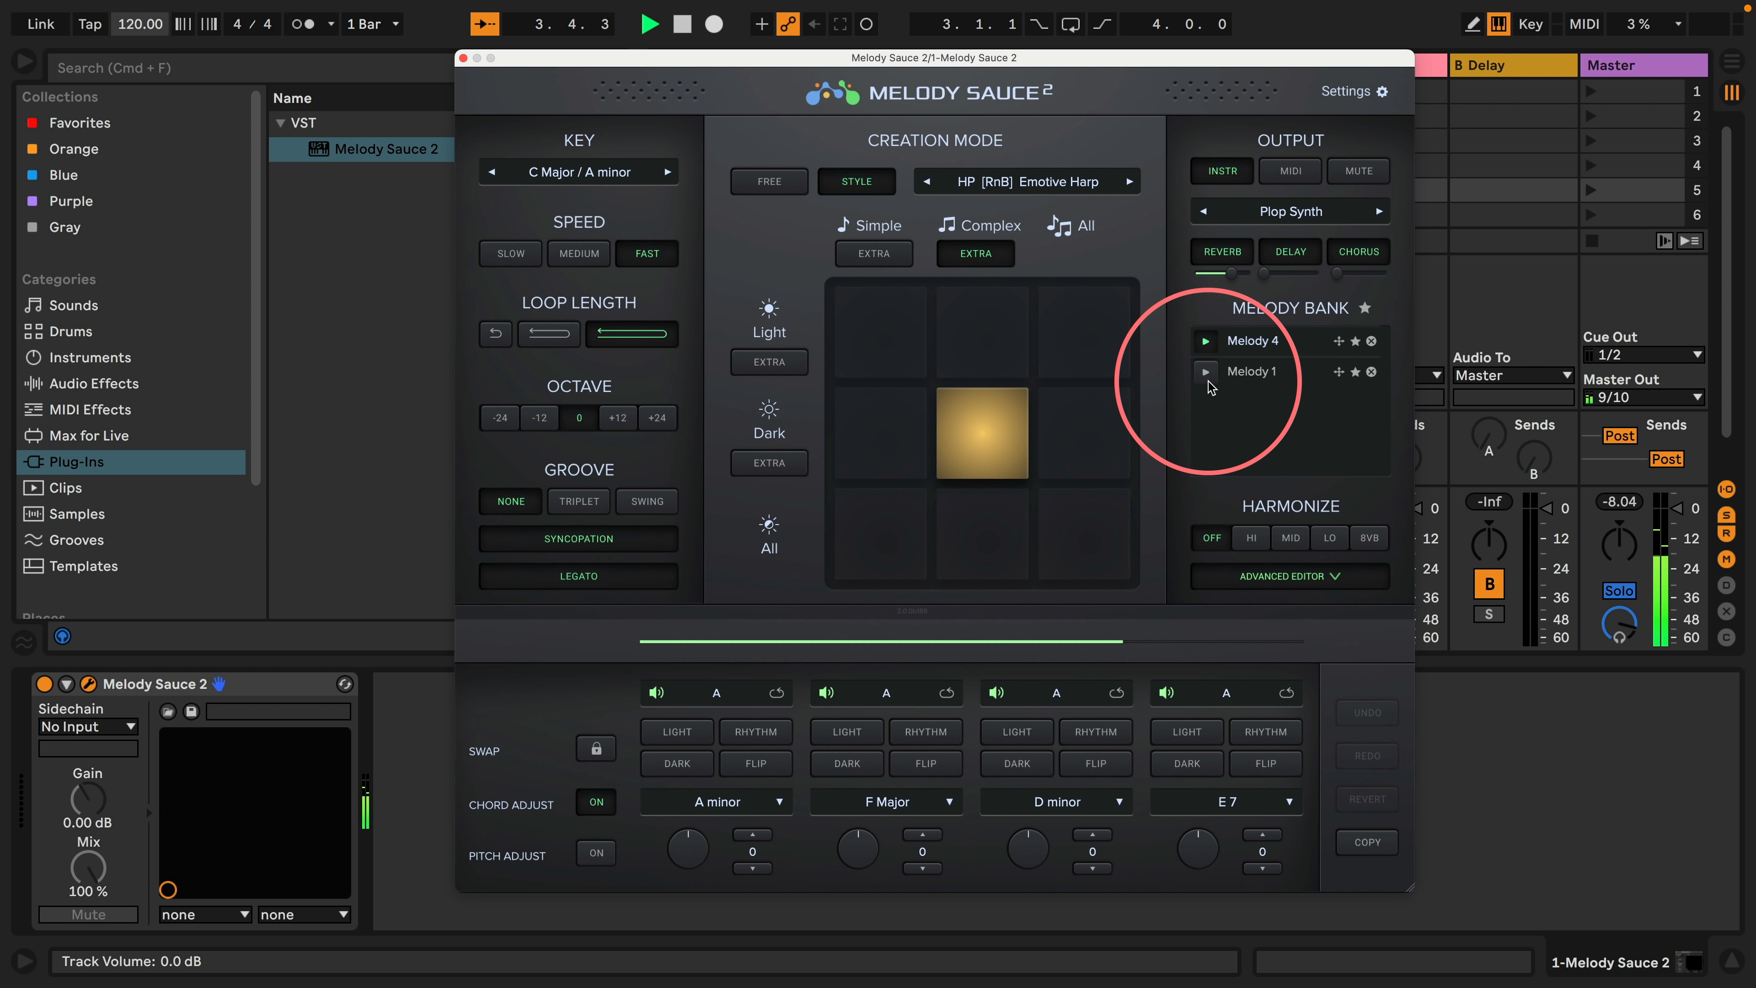
click(1206, 372)
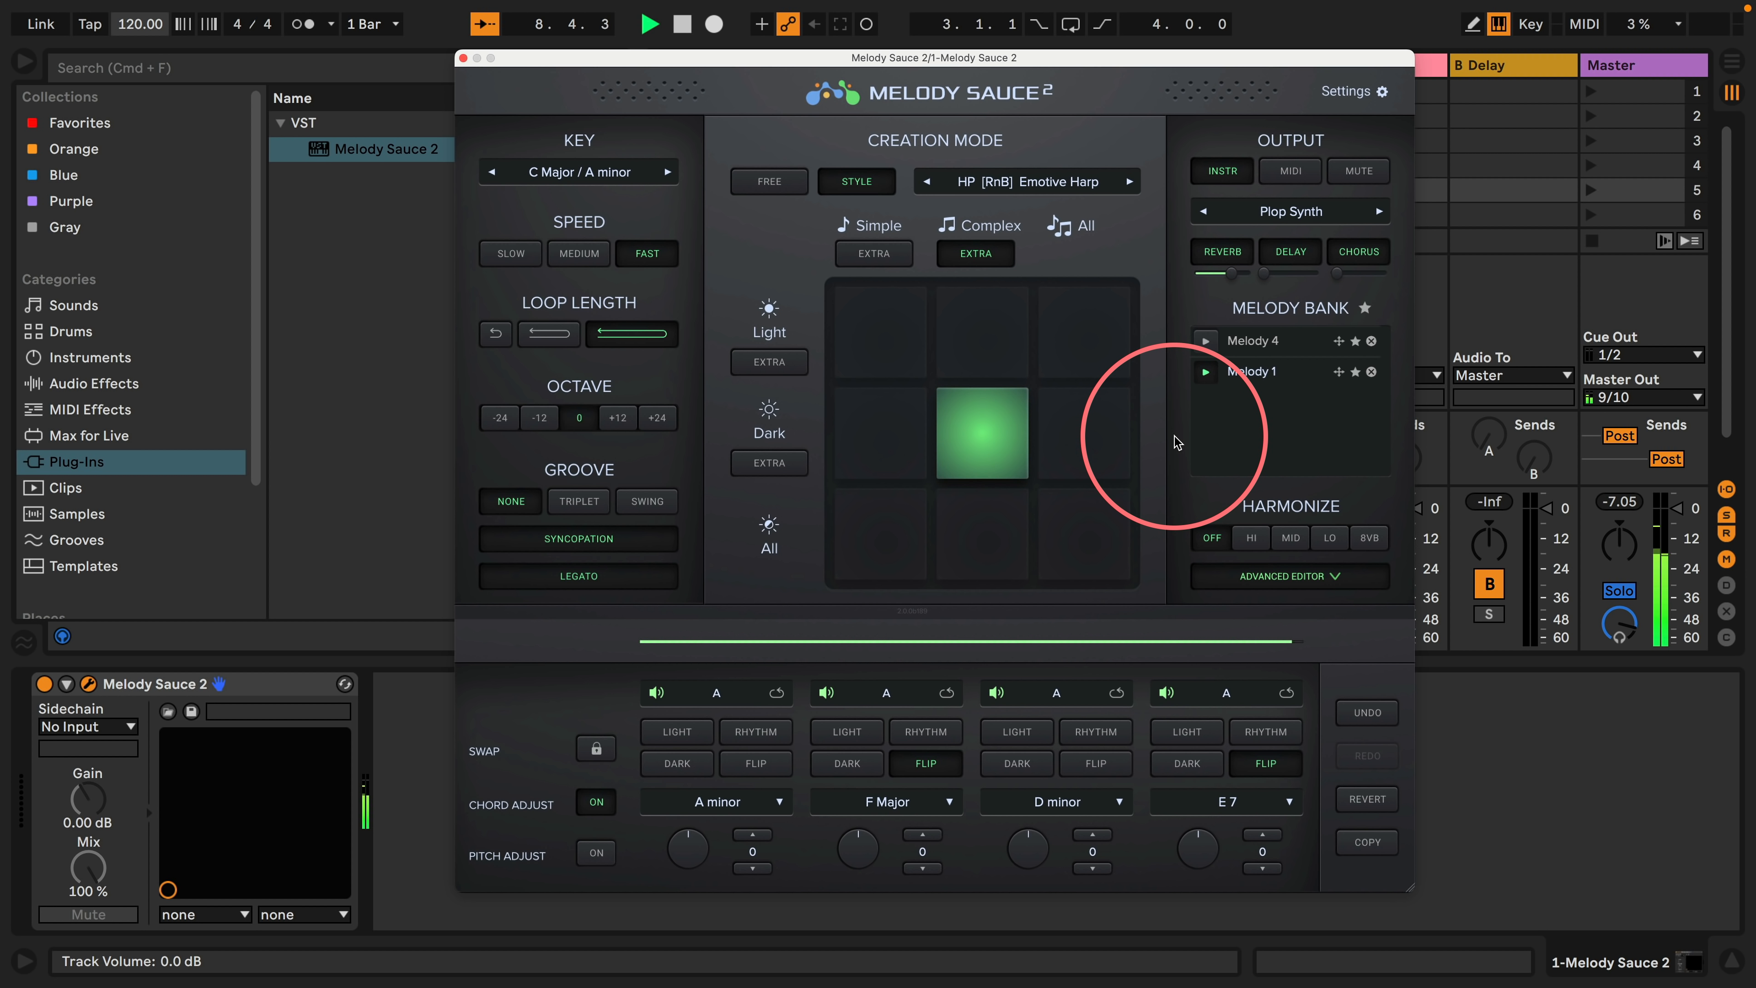
Step: Duplicate Melody 1 as a new entry in the Melody Bank and play the copy
key(space)
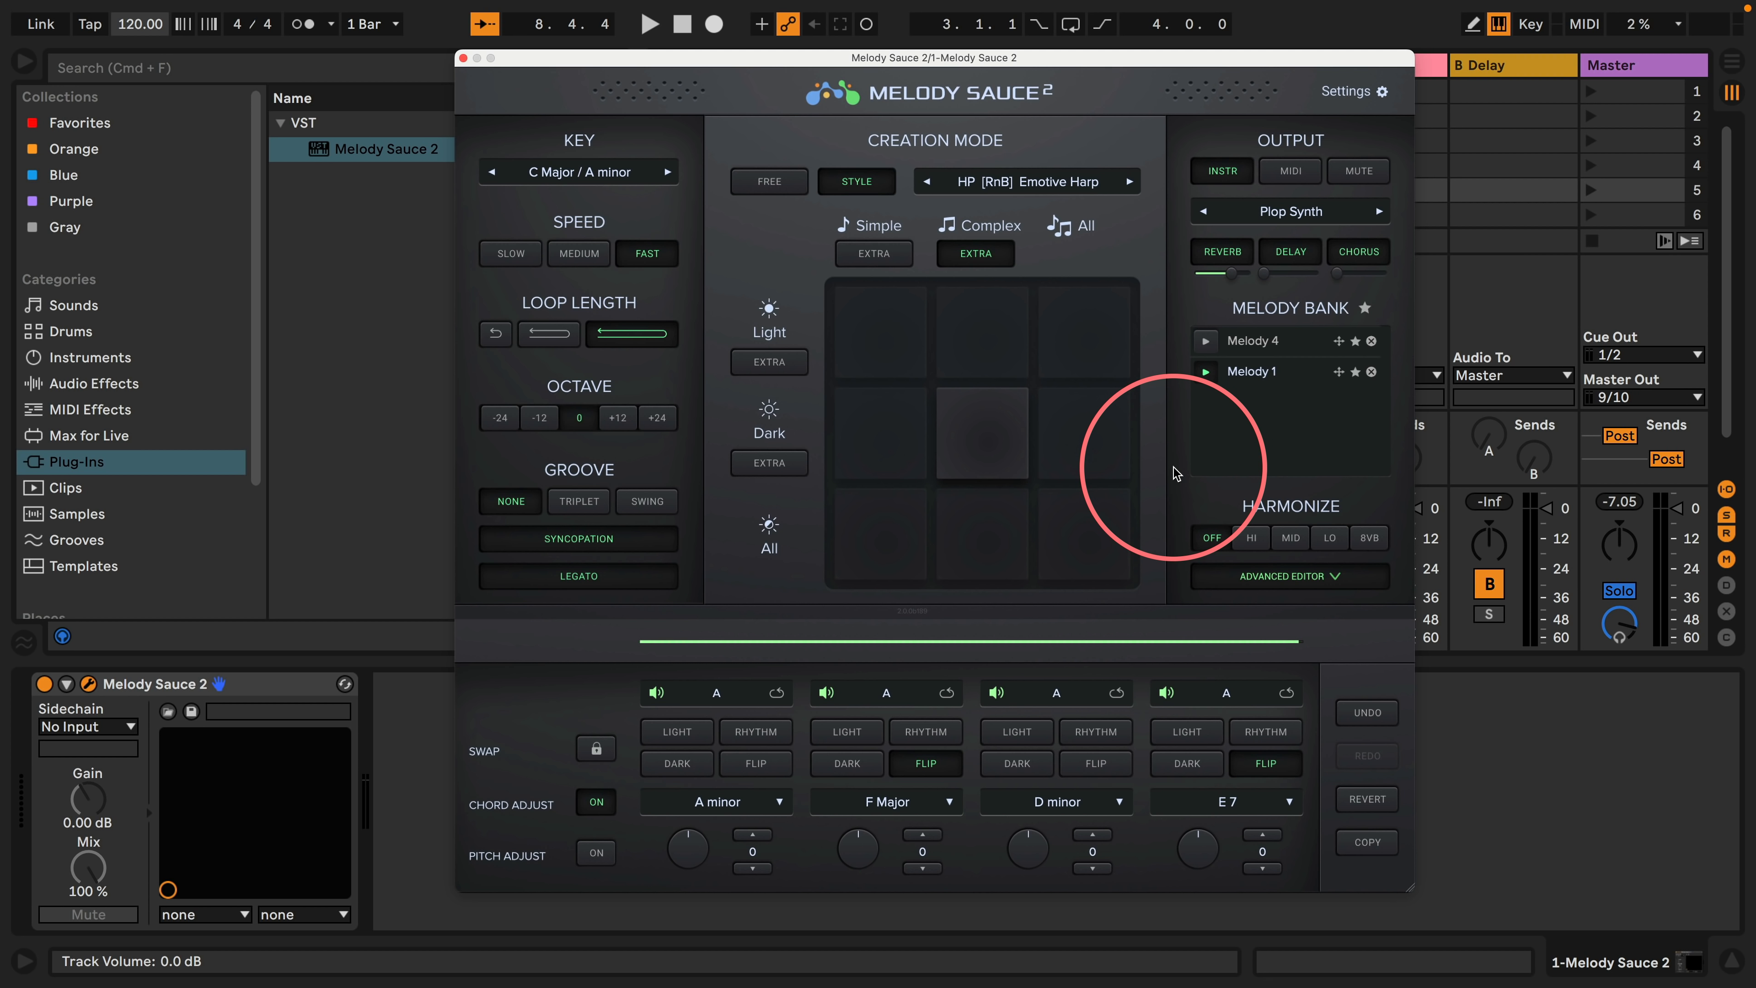
key(space)
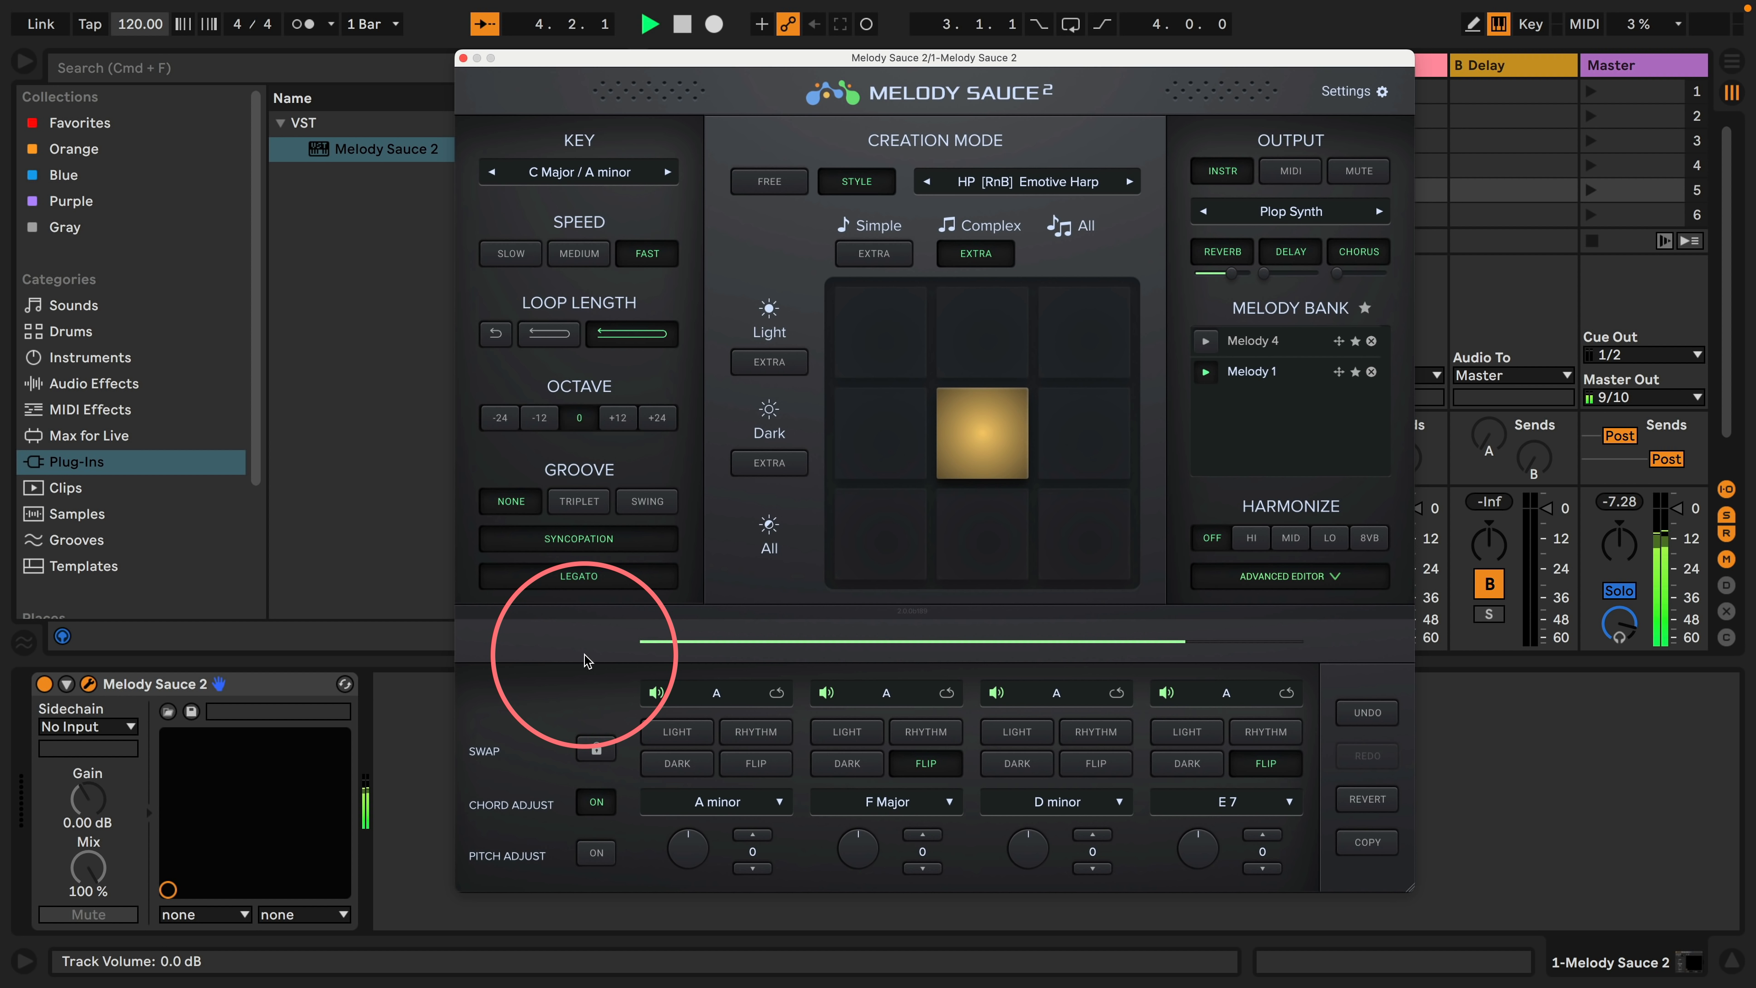
key(space)
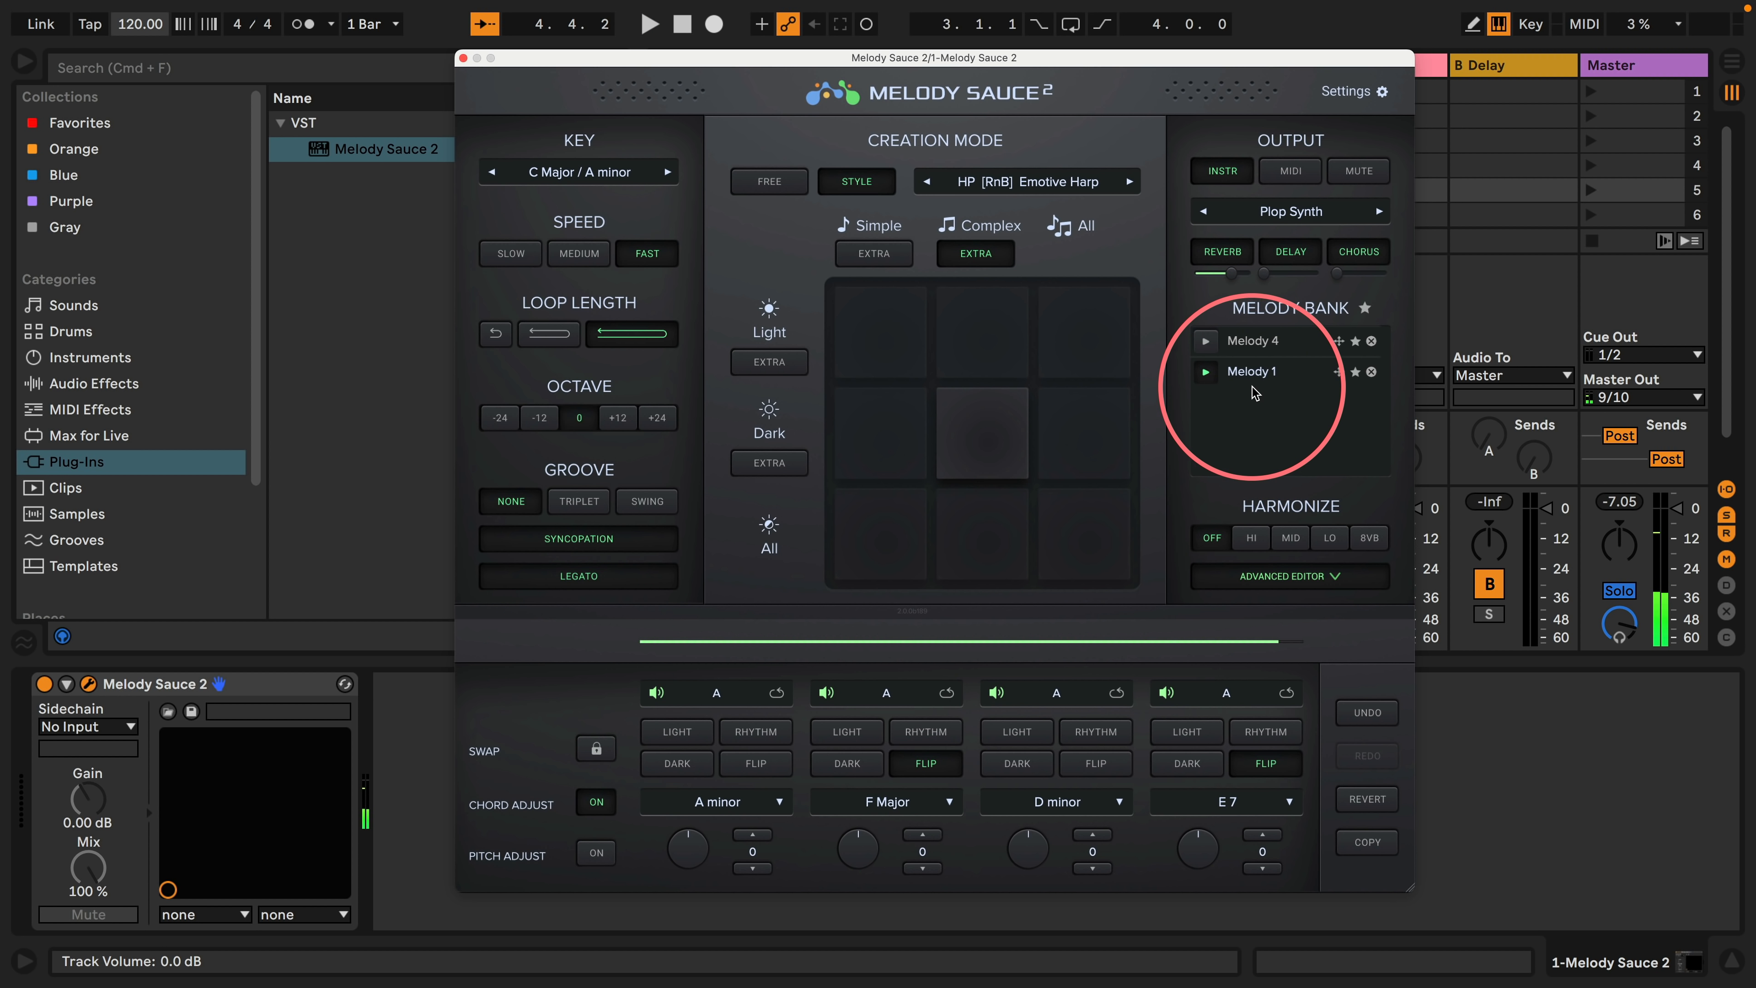
click(1366, 844)
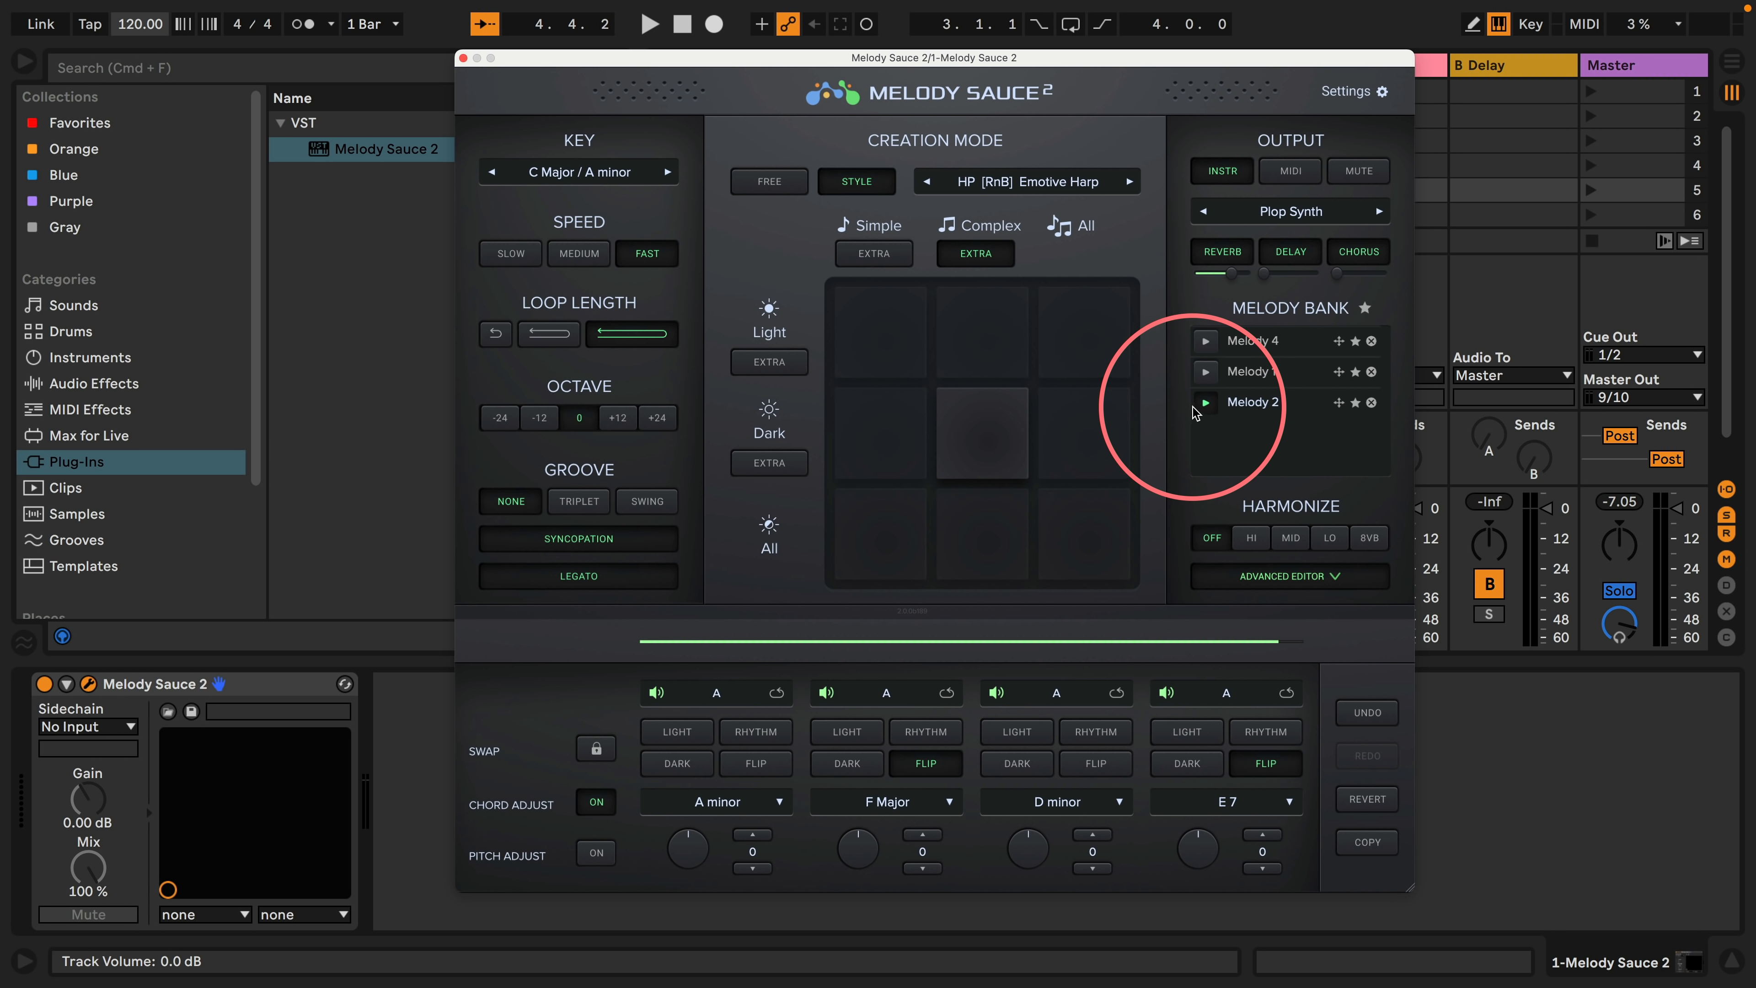
click(1206, 402)
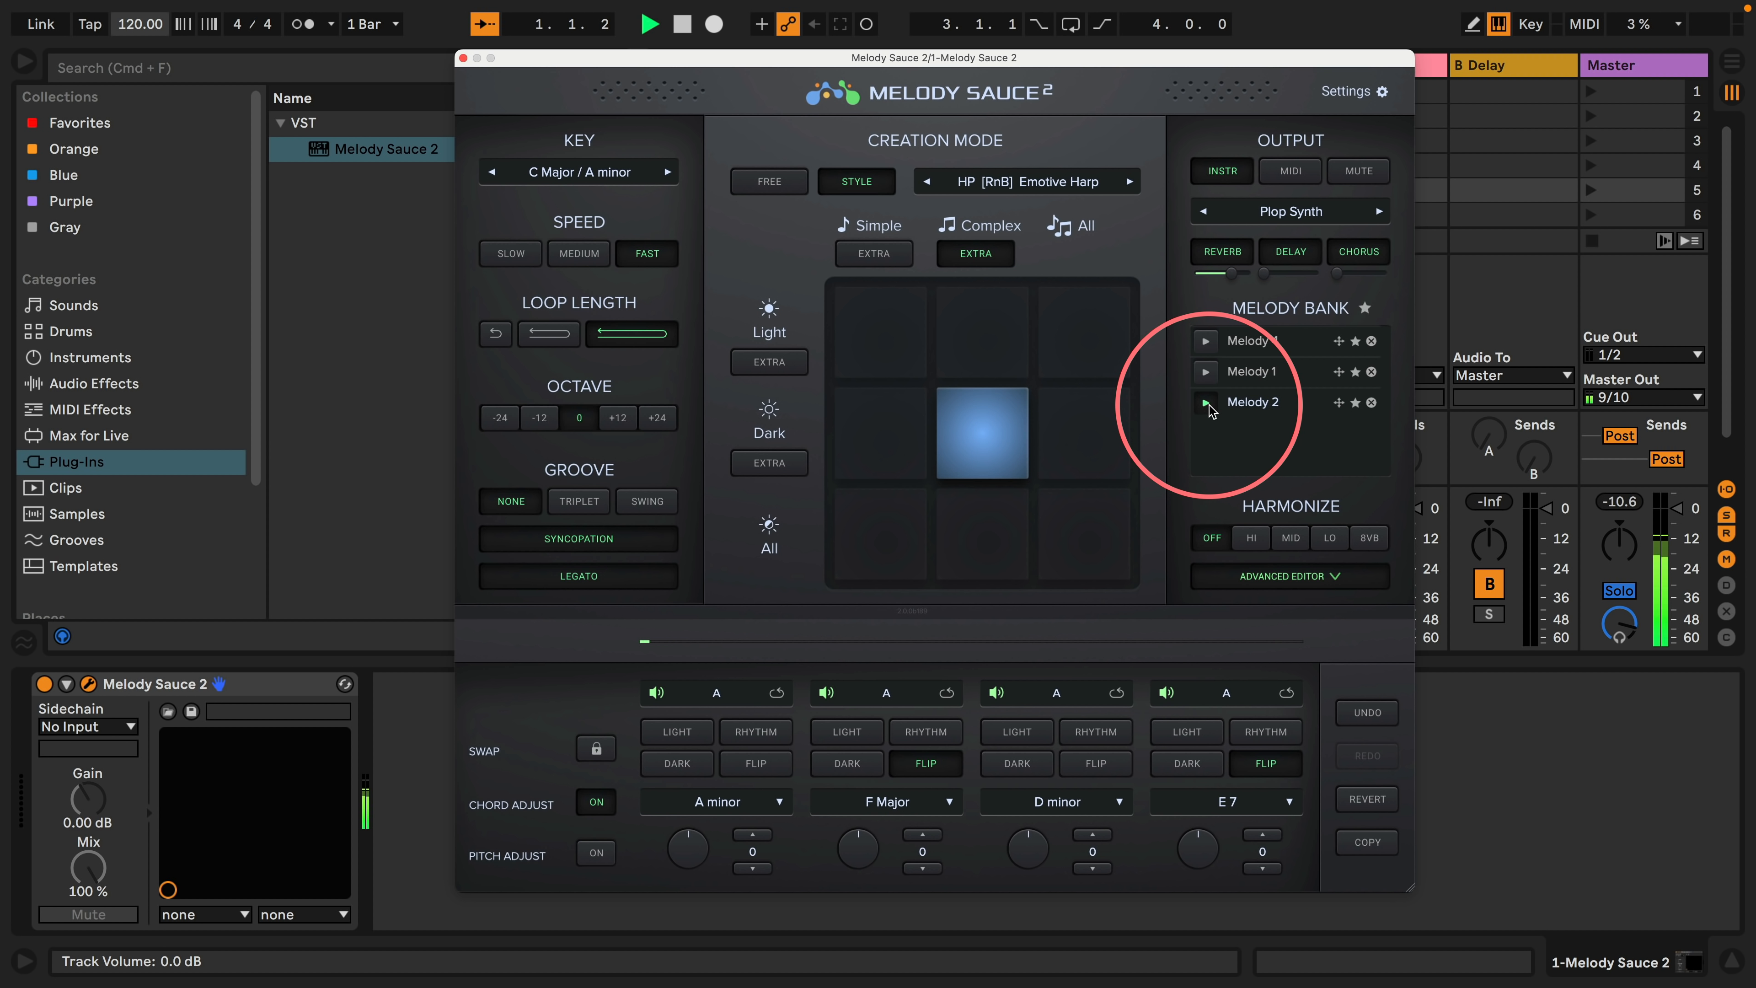
Step: Try the Mid, Lo and BVB harmonies on the copied melody during playback, and set Harmonize to Hi
click(1293, 541)
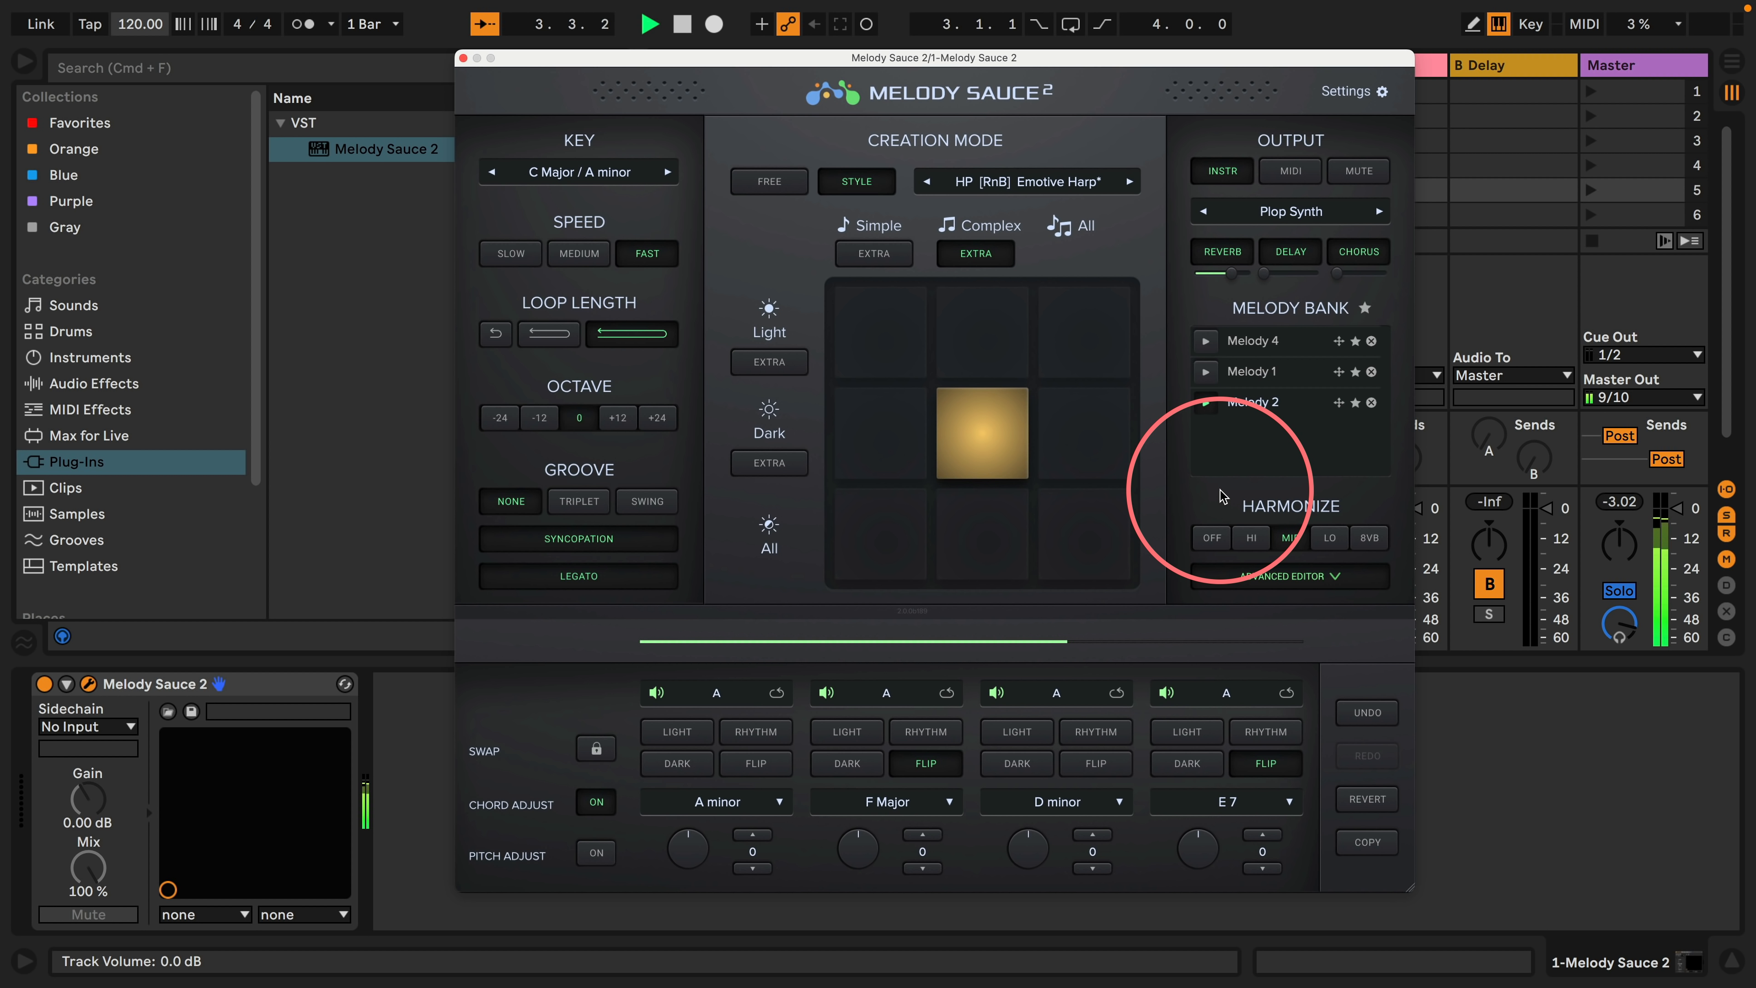
click(1328, 543)
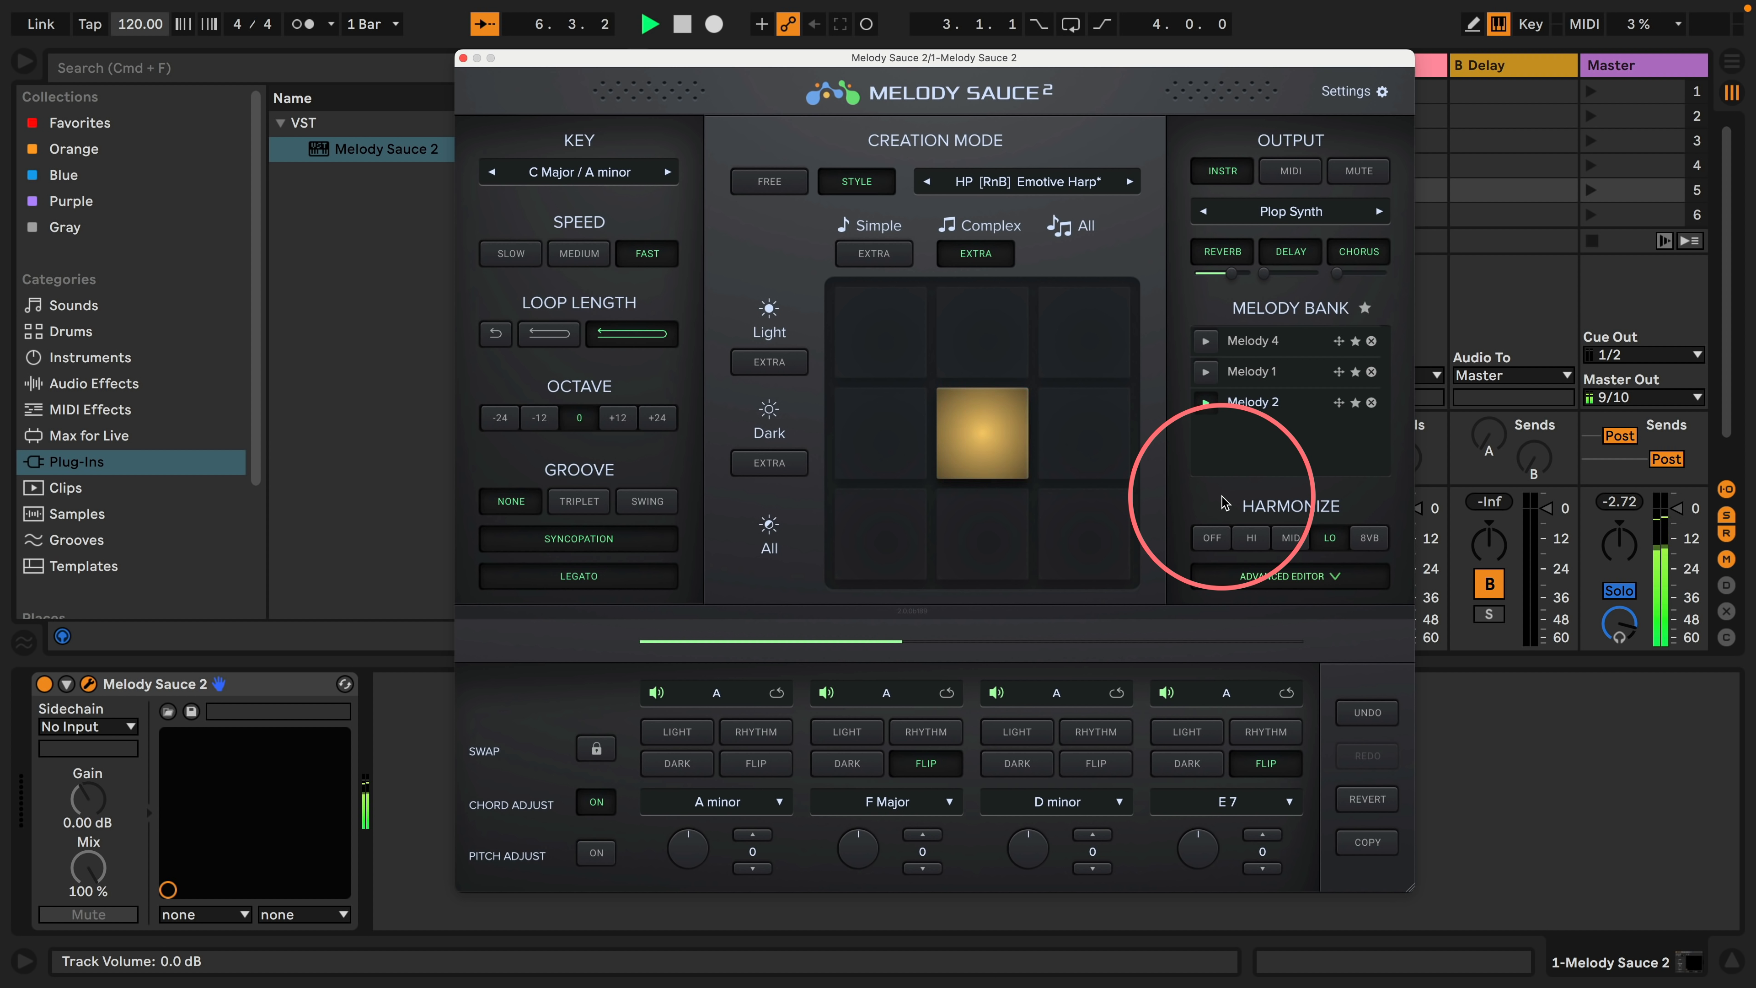
click(1370, 541)
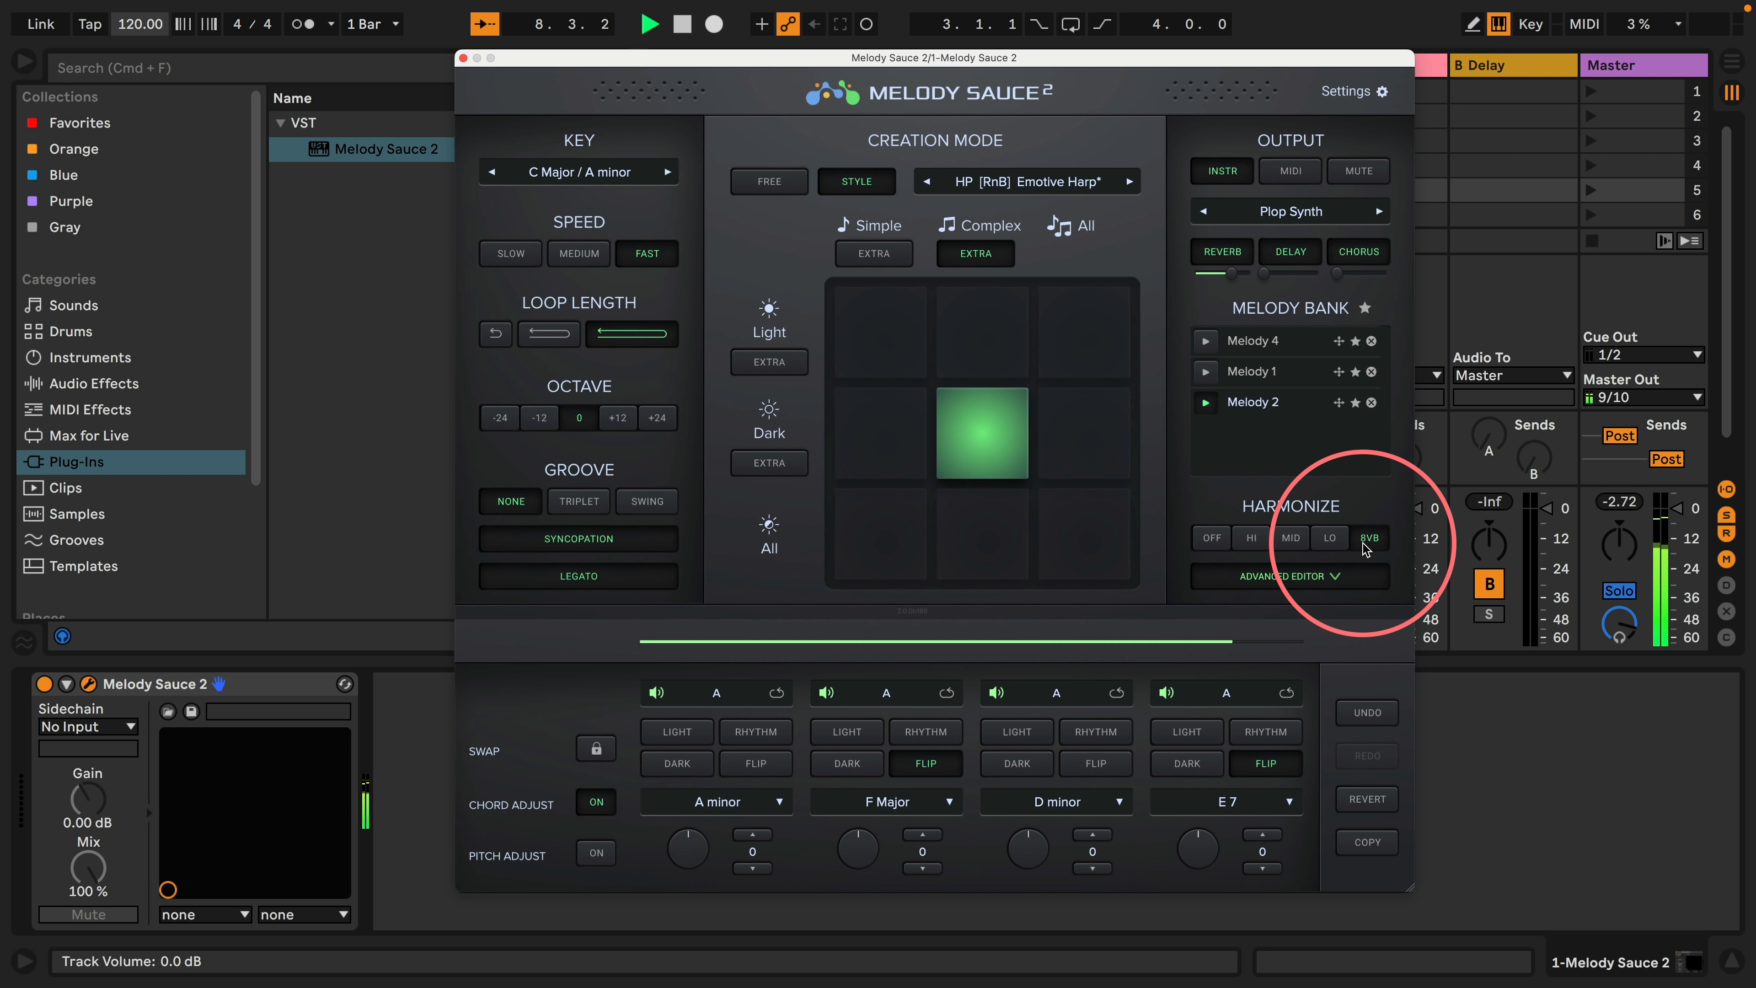
click(1252, 540)
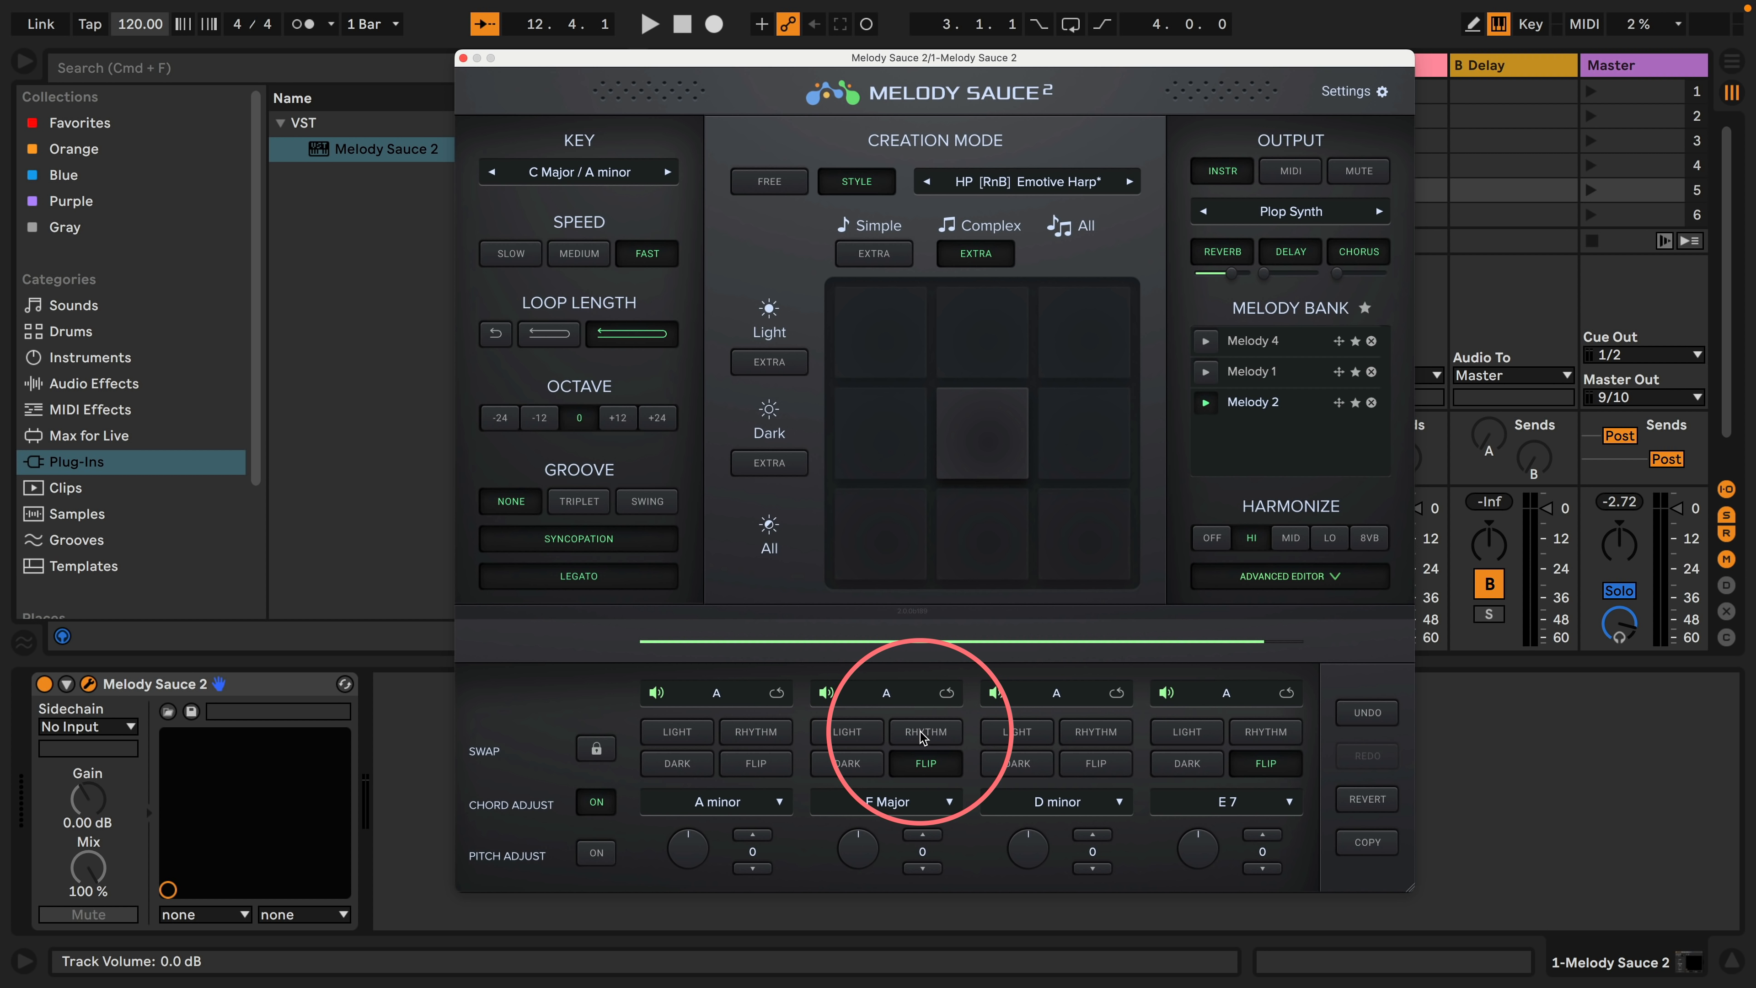
Step: Try a rhythm swap on the second section of the copied melody during playback, and undo it
key(space)
mouse_move(890, 700)
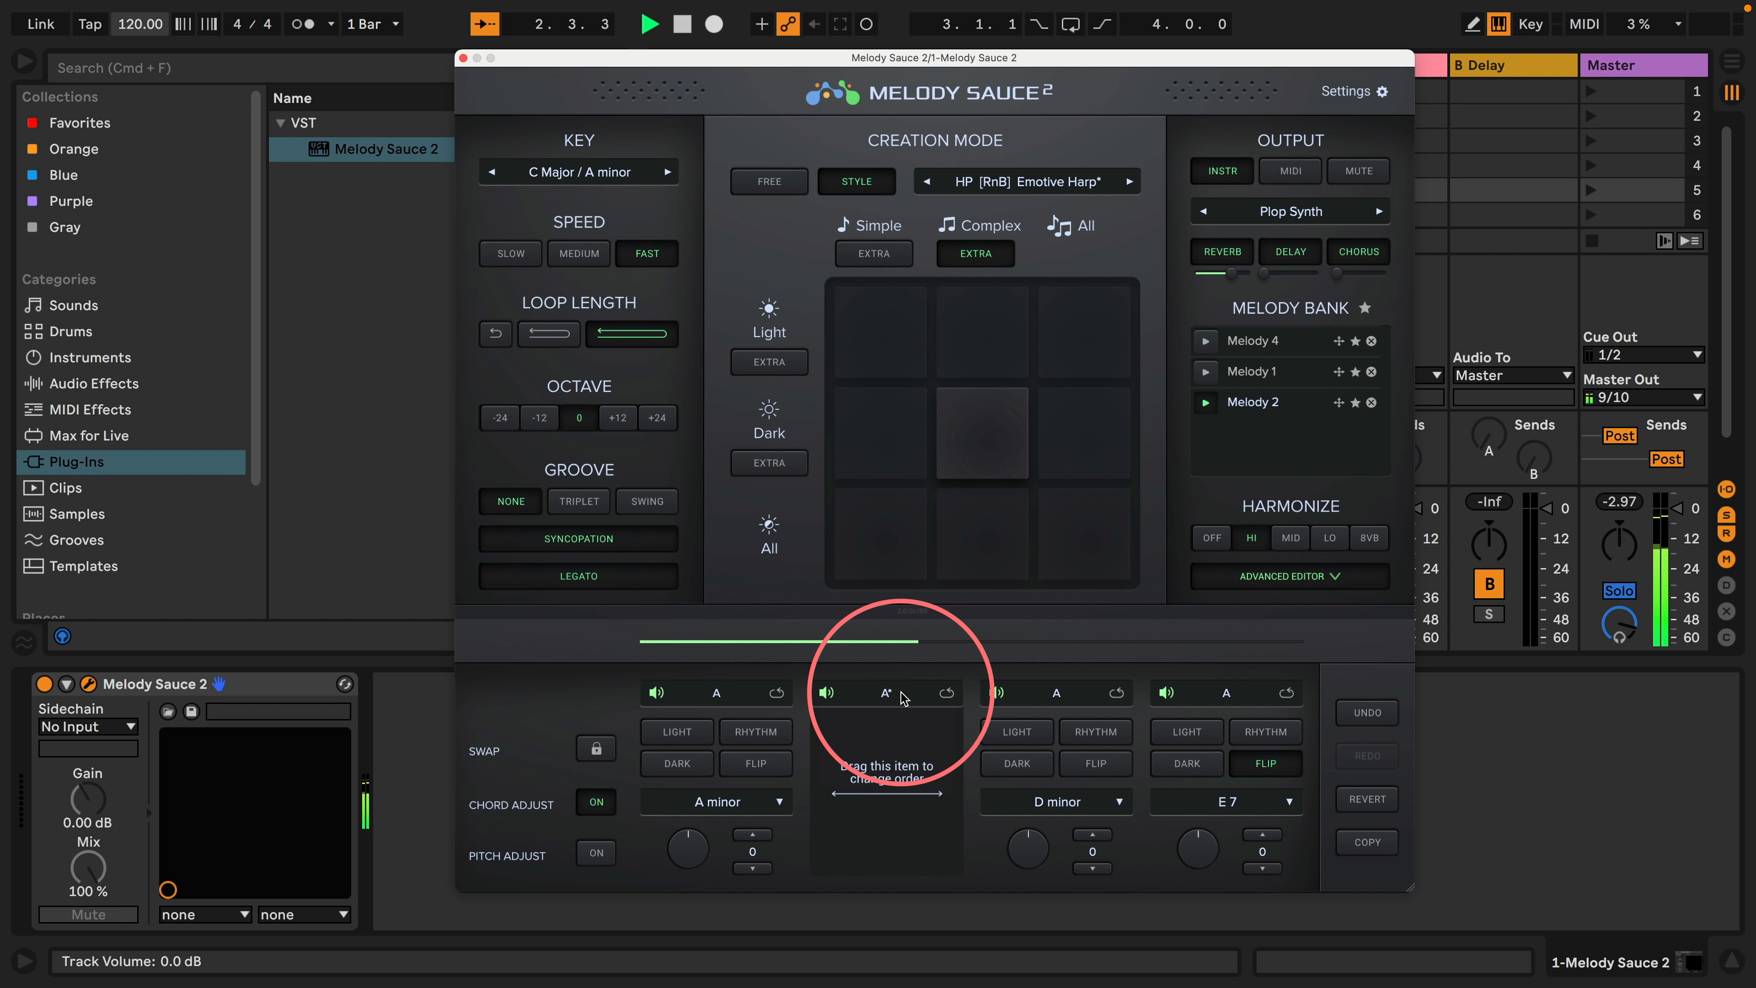
click(916, 762)
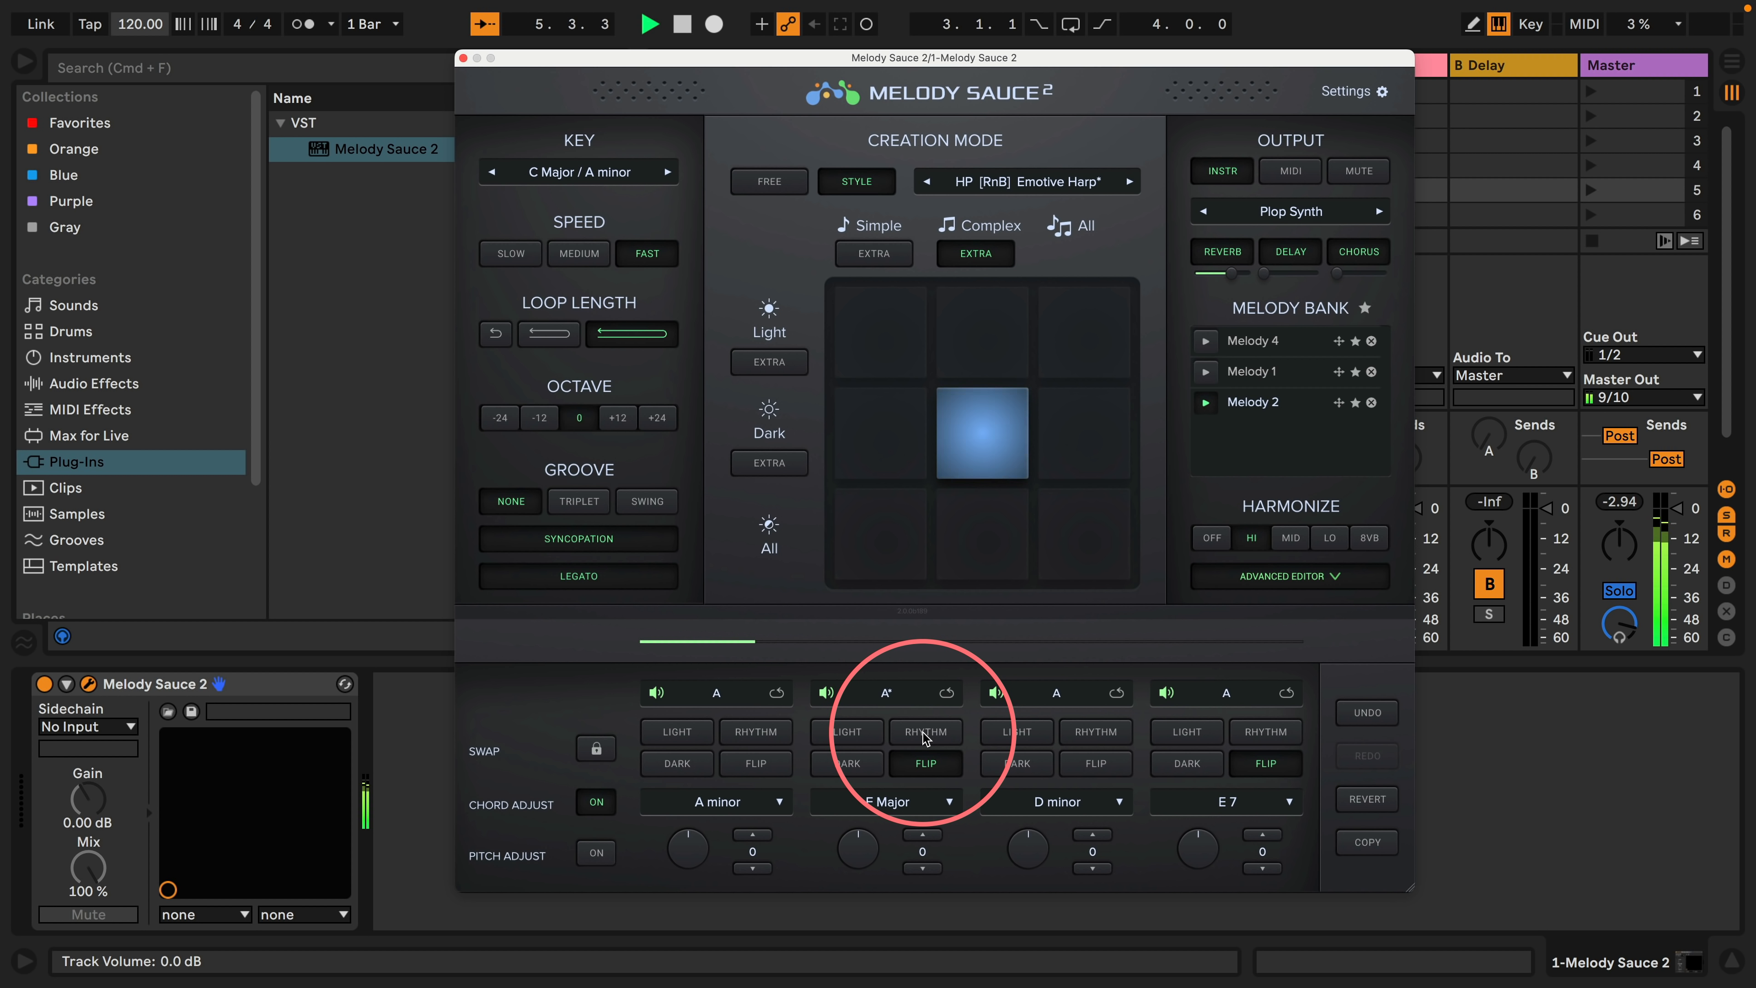
click(1359, 716)
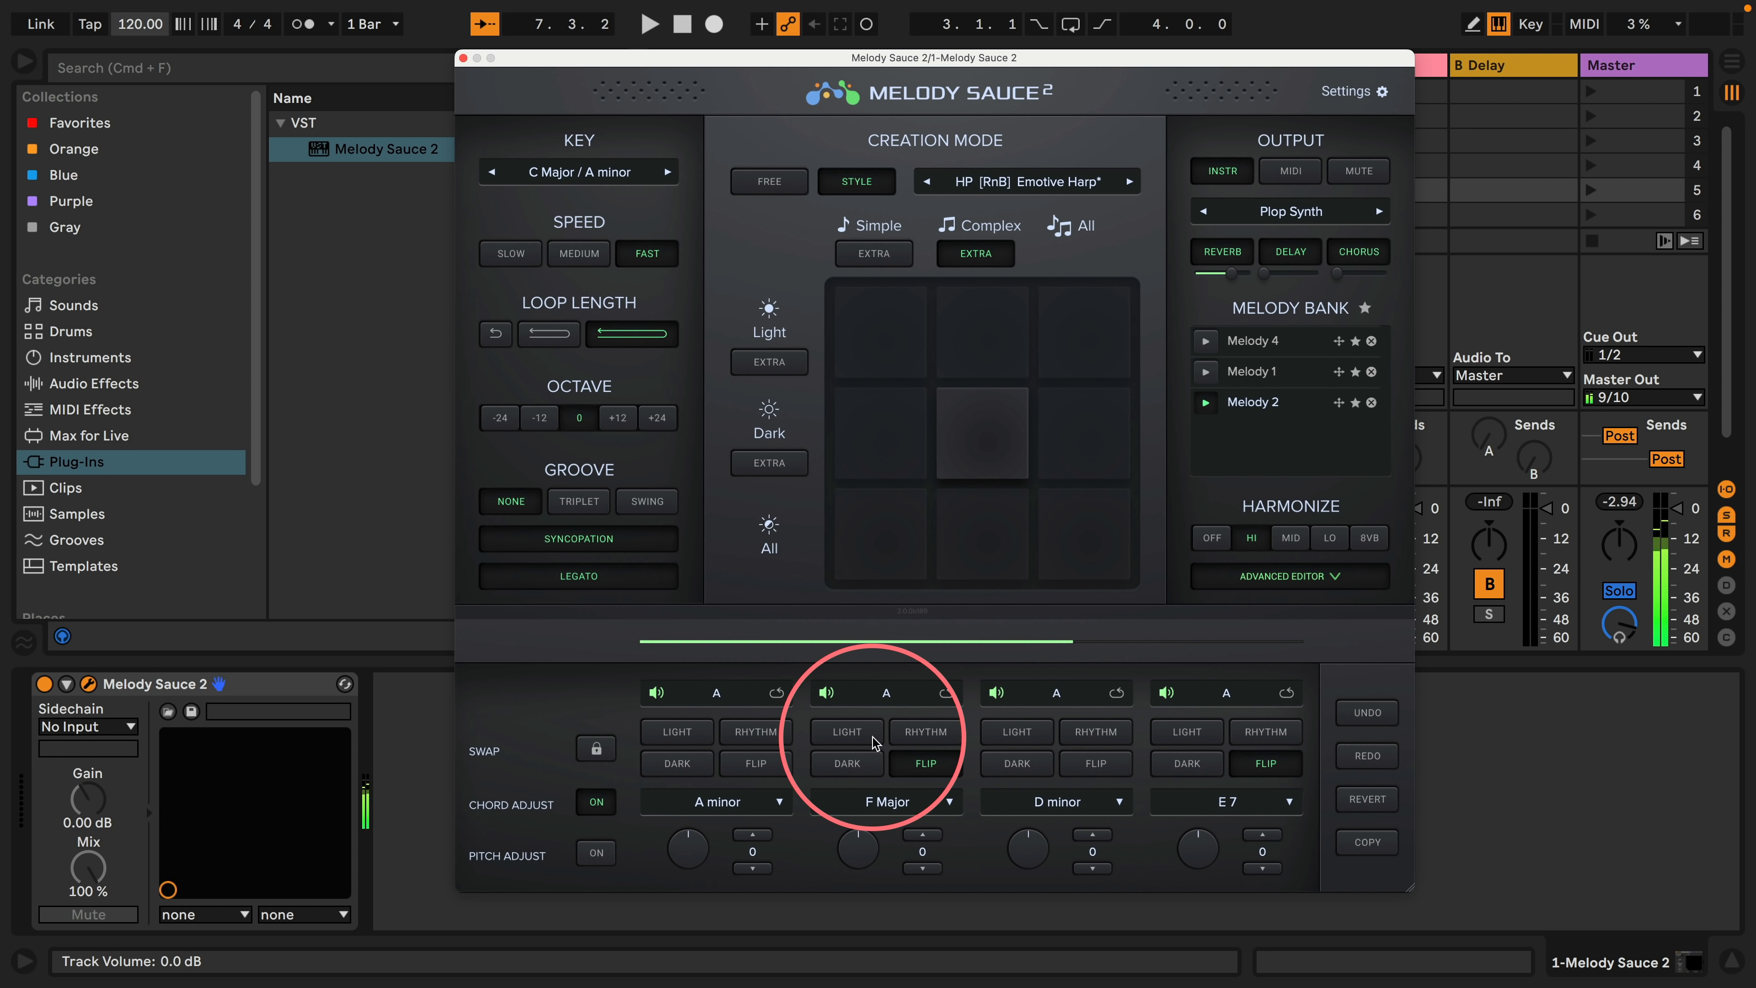
Step: Swap the rhythm of all four sections of the copied melody while it plays
click(926, 732)
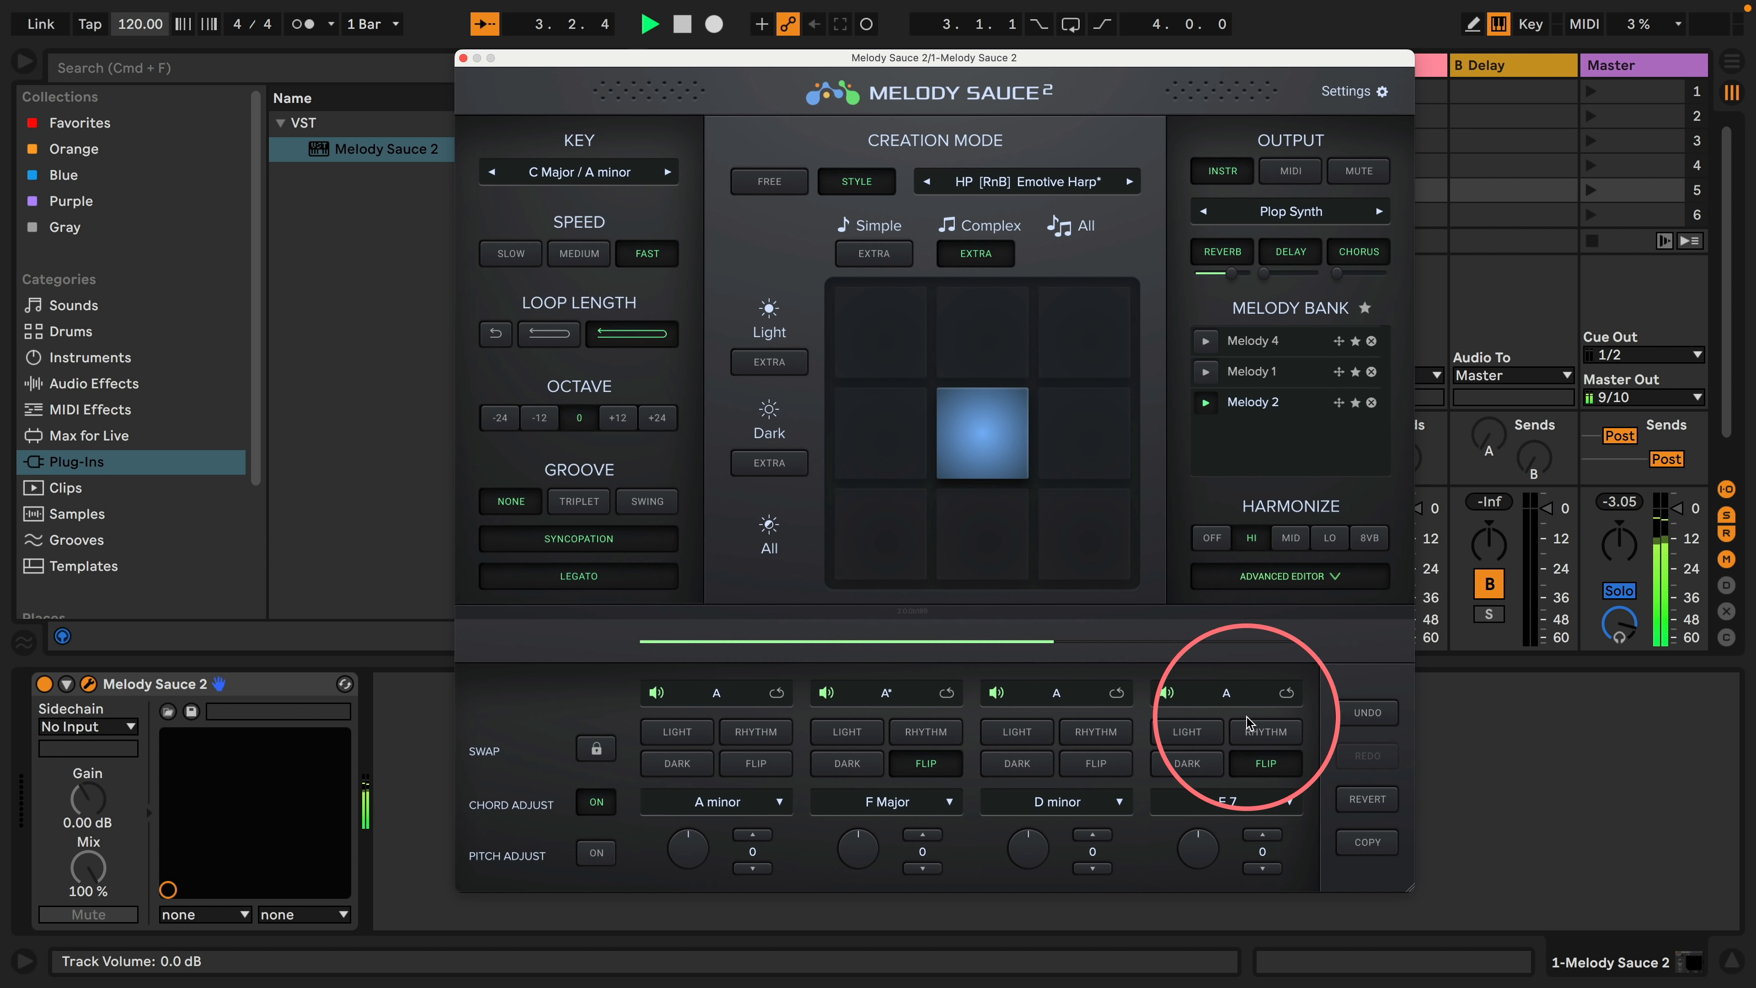
click(1265, 725)
click(1089, 732)
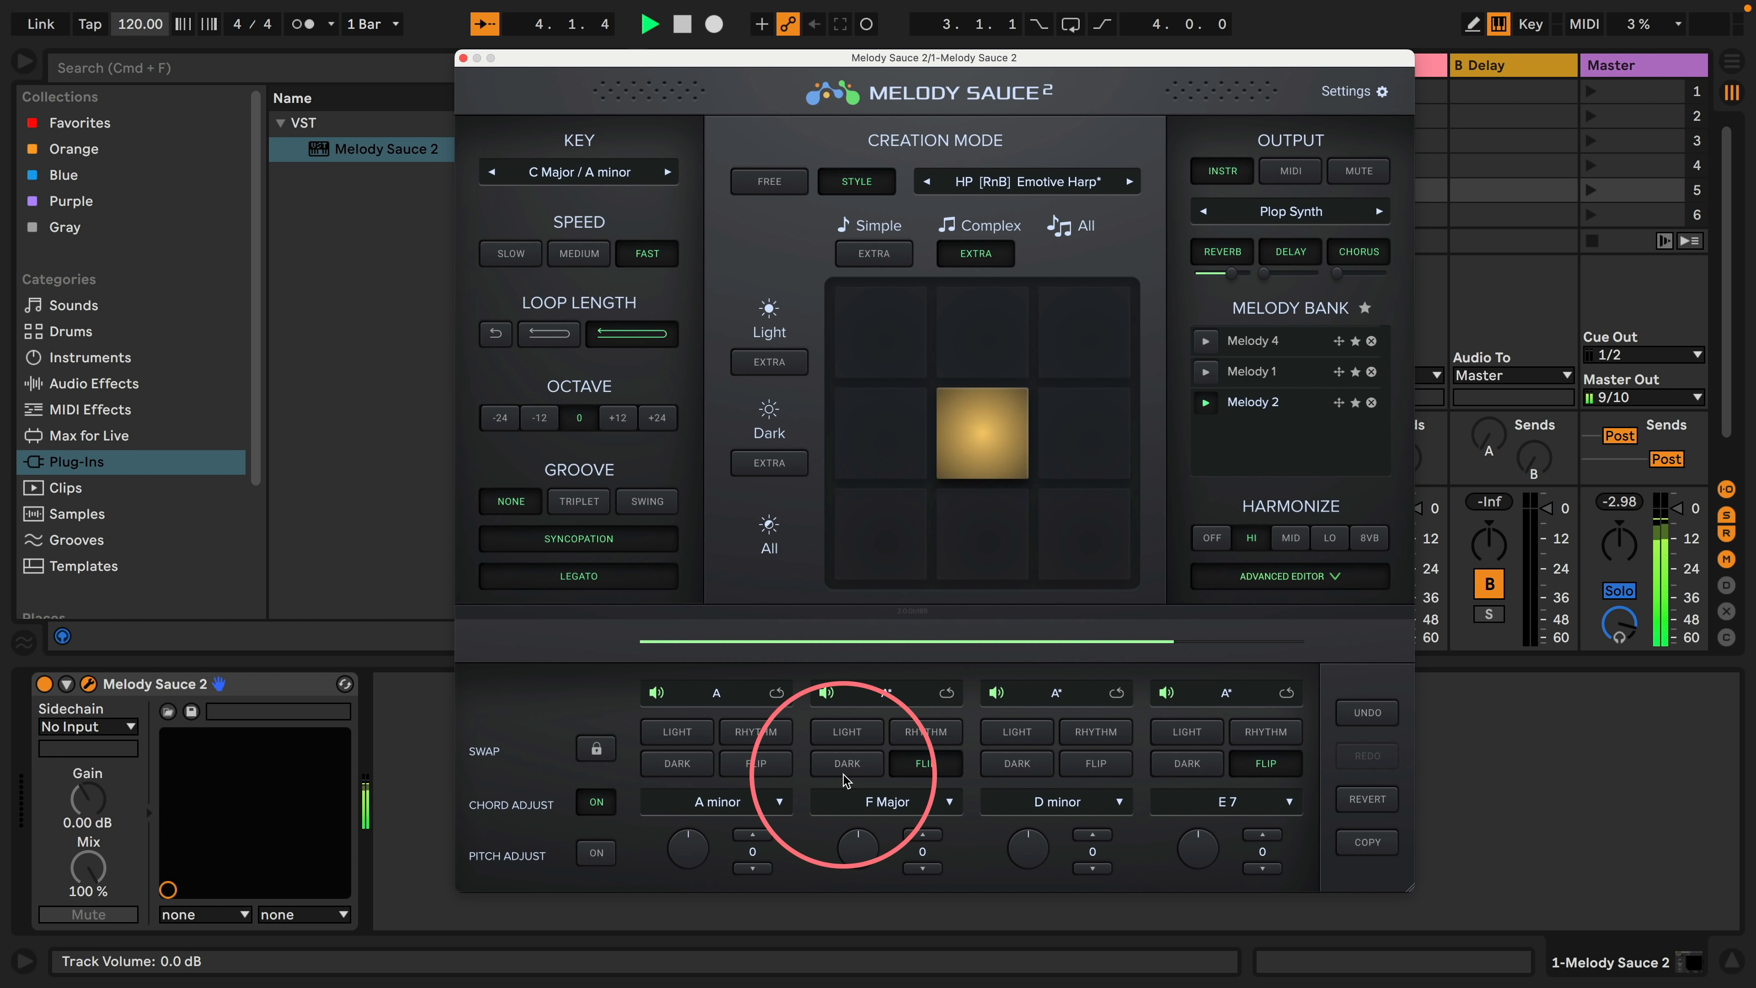
click(756, 732)
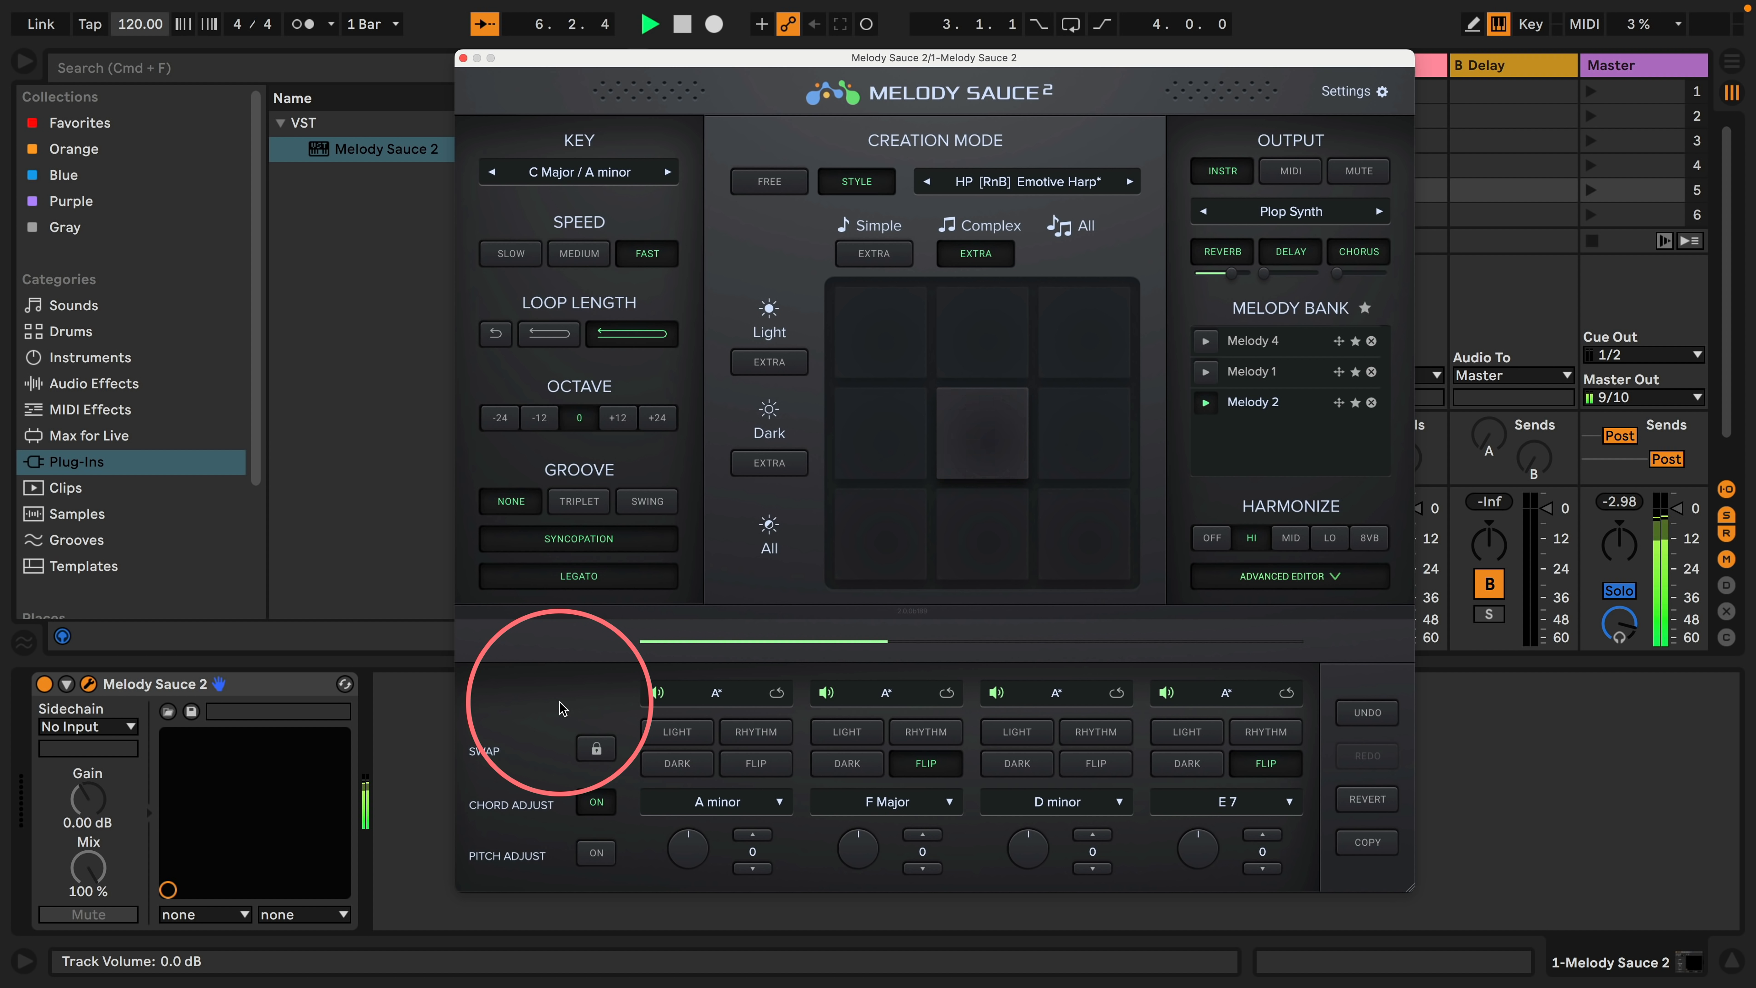
Step: Set the output instrument to Brass Hit from the Wind category and play the melody through it
click(1291, 210)
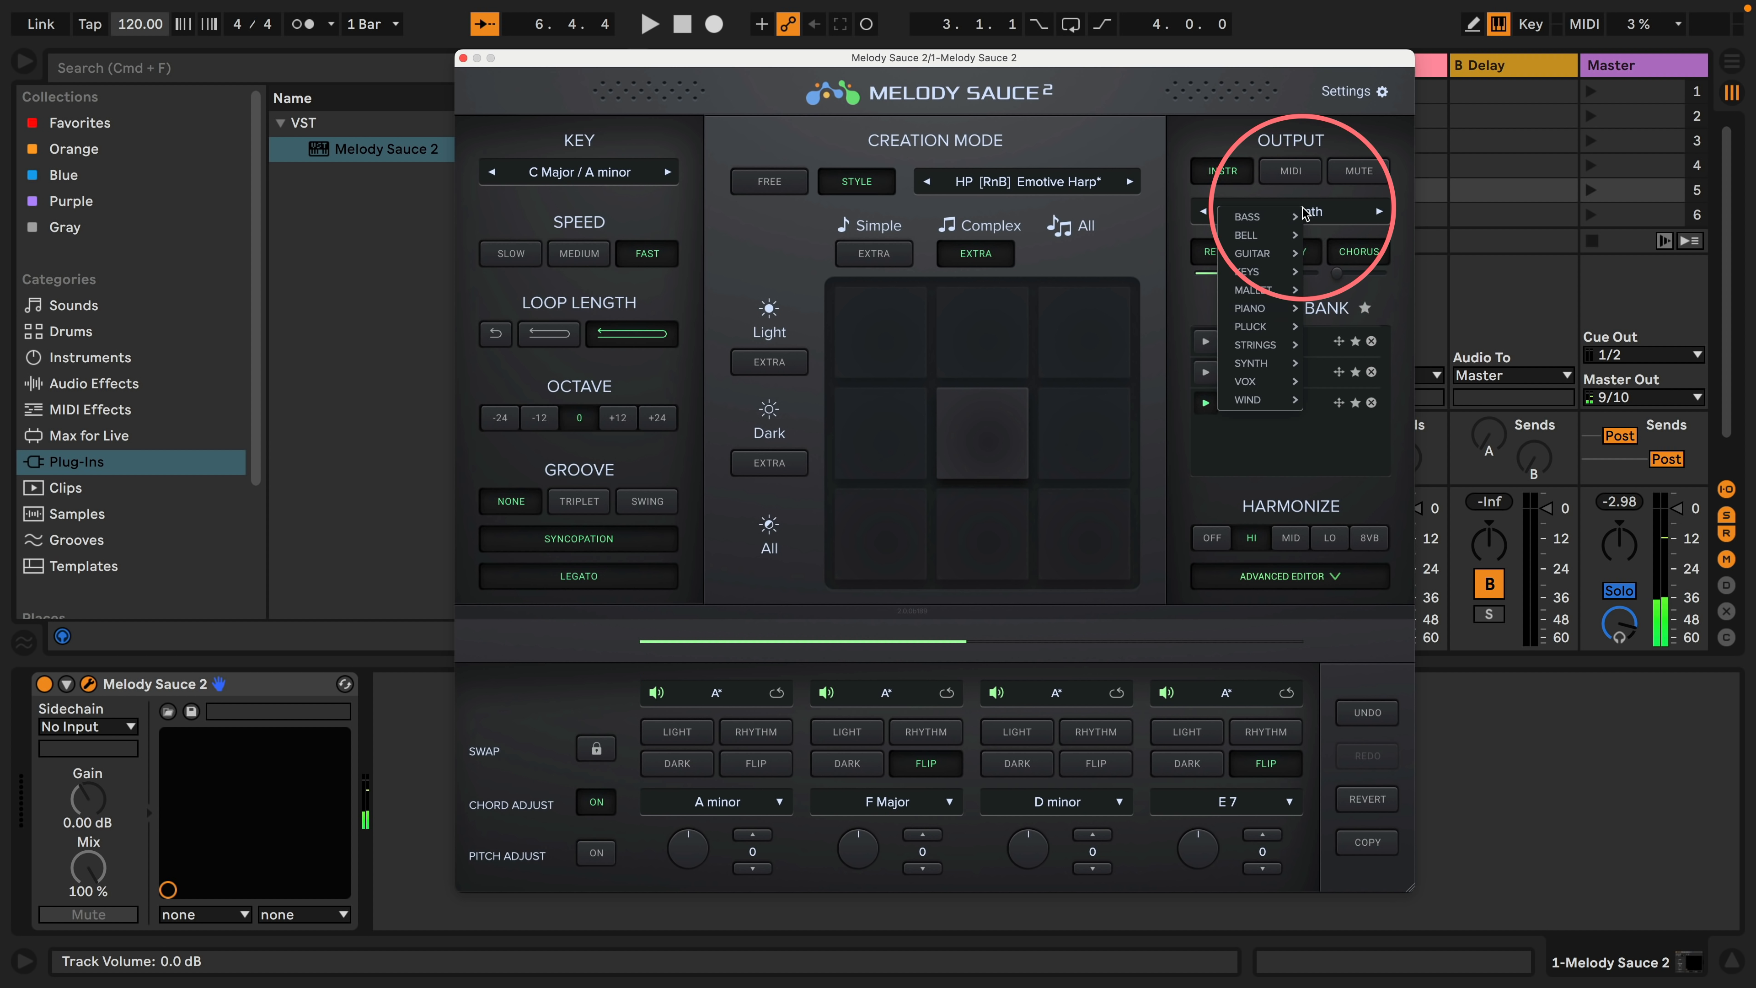
mouse_move(1284, 345)
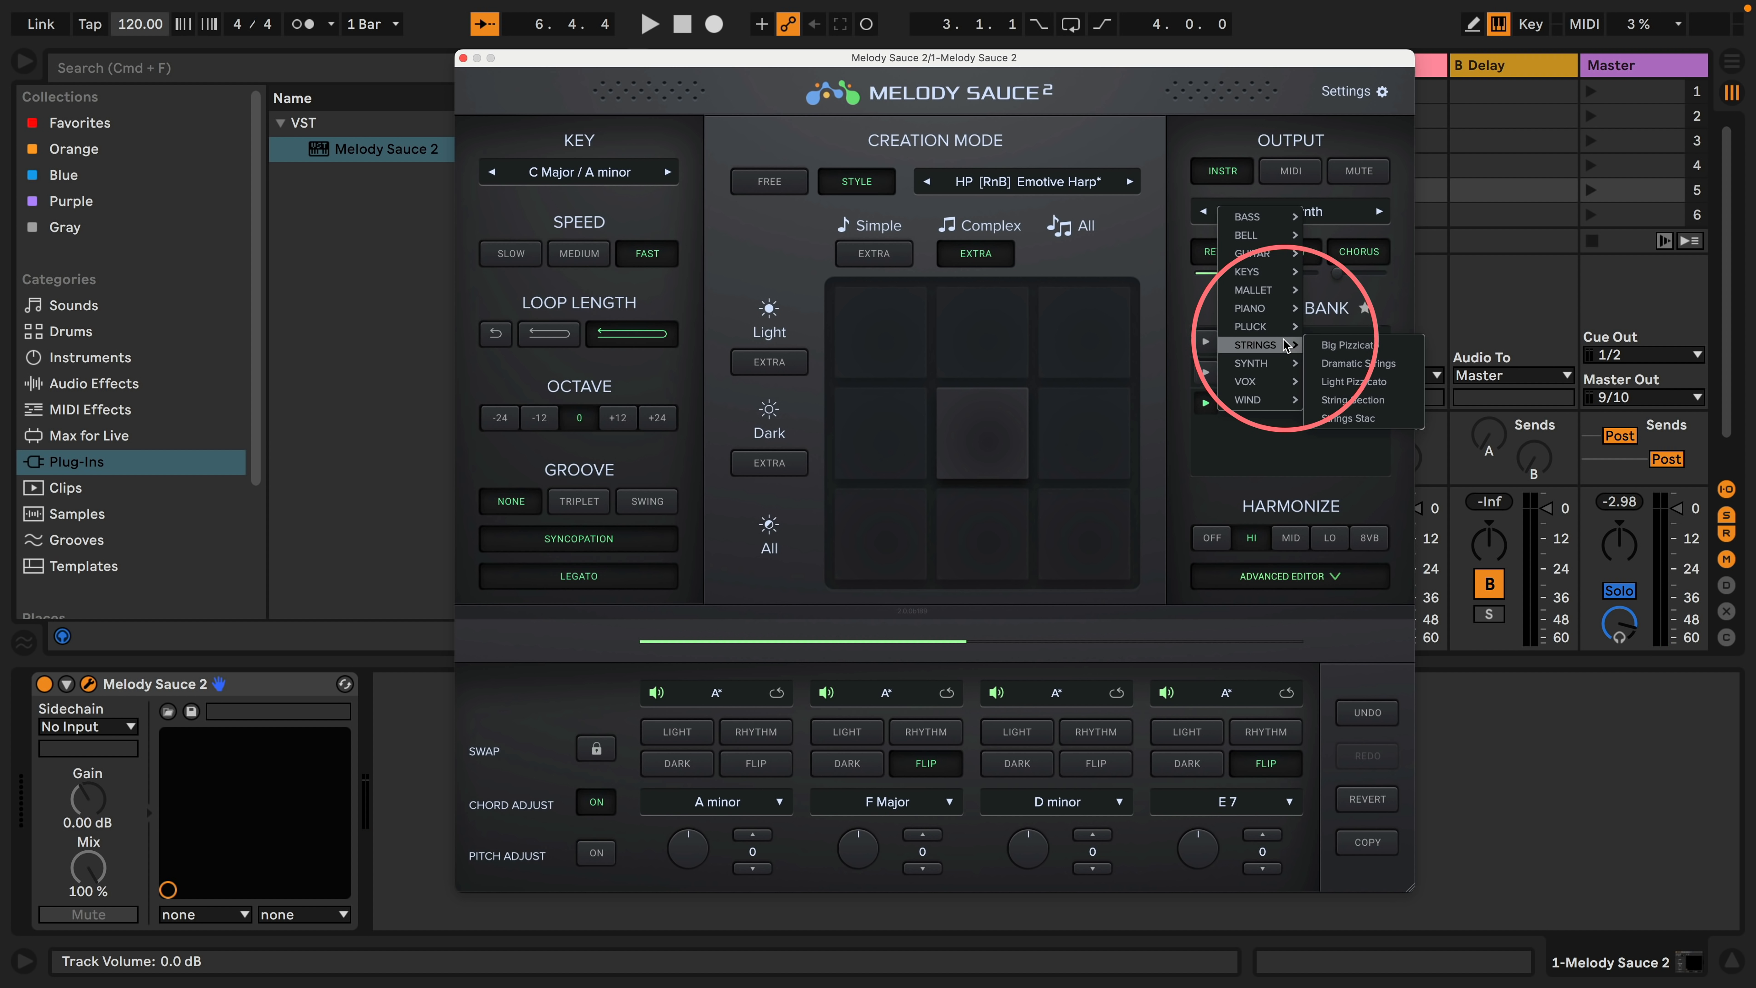
mouse_move(1265, 400)
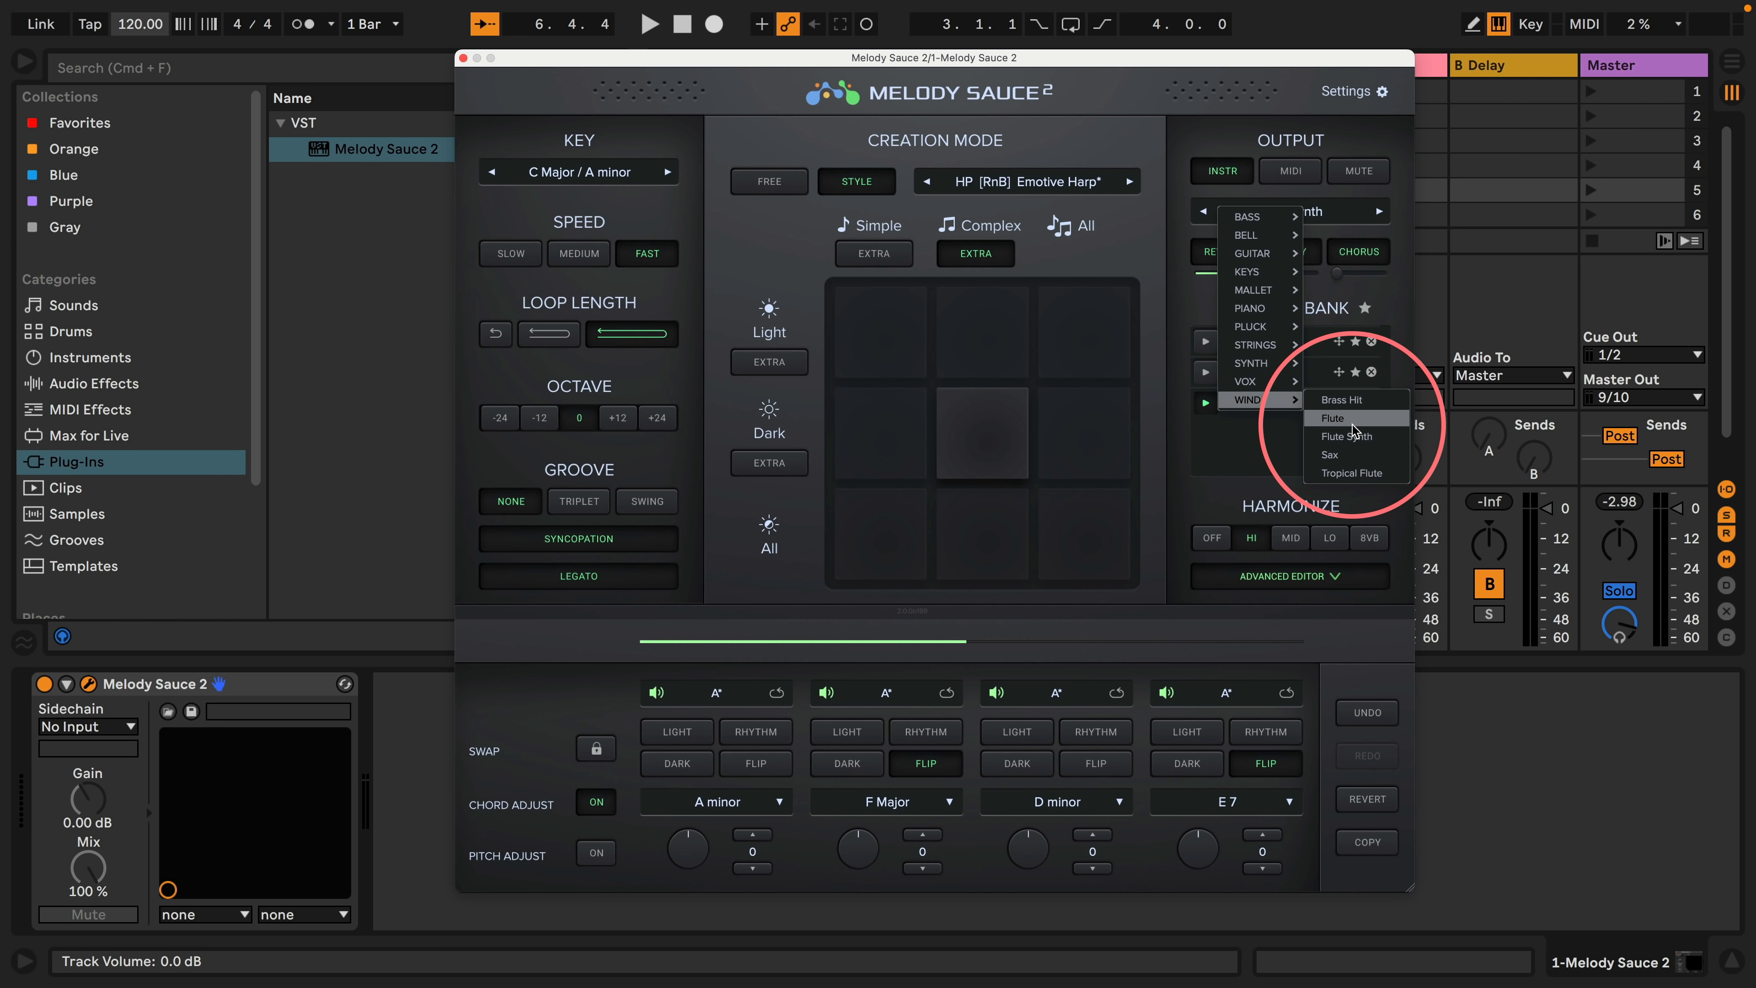
click(1344, 400)
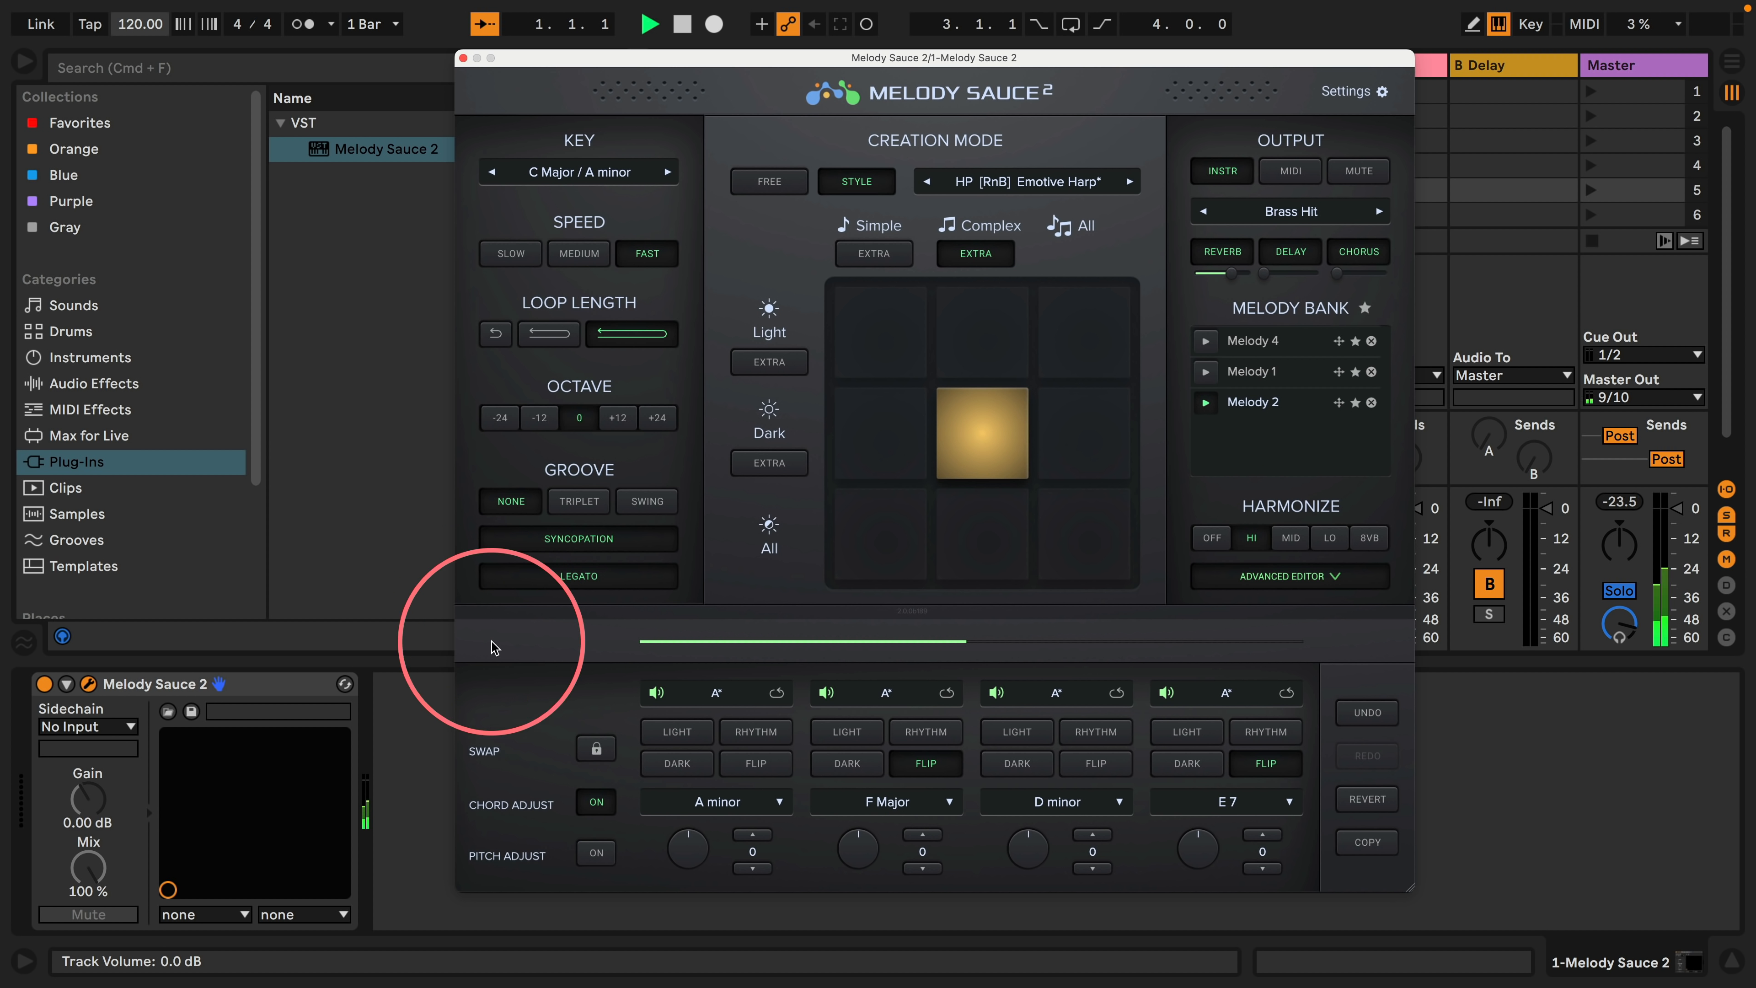
Step: Change the output instrument to Magic Bell from the Bell category and play the melody through it
click(1286, 206)
mouse_move(1270, 305)
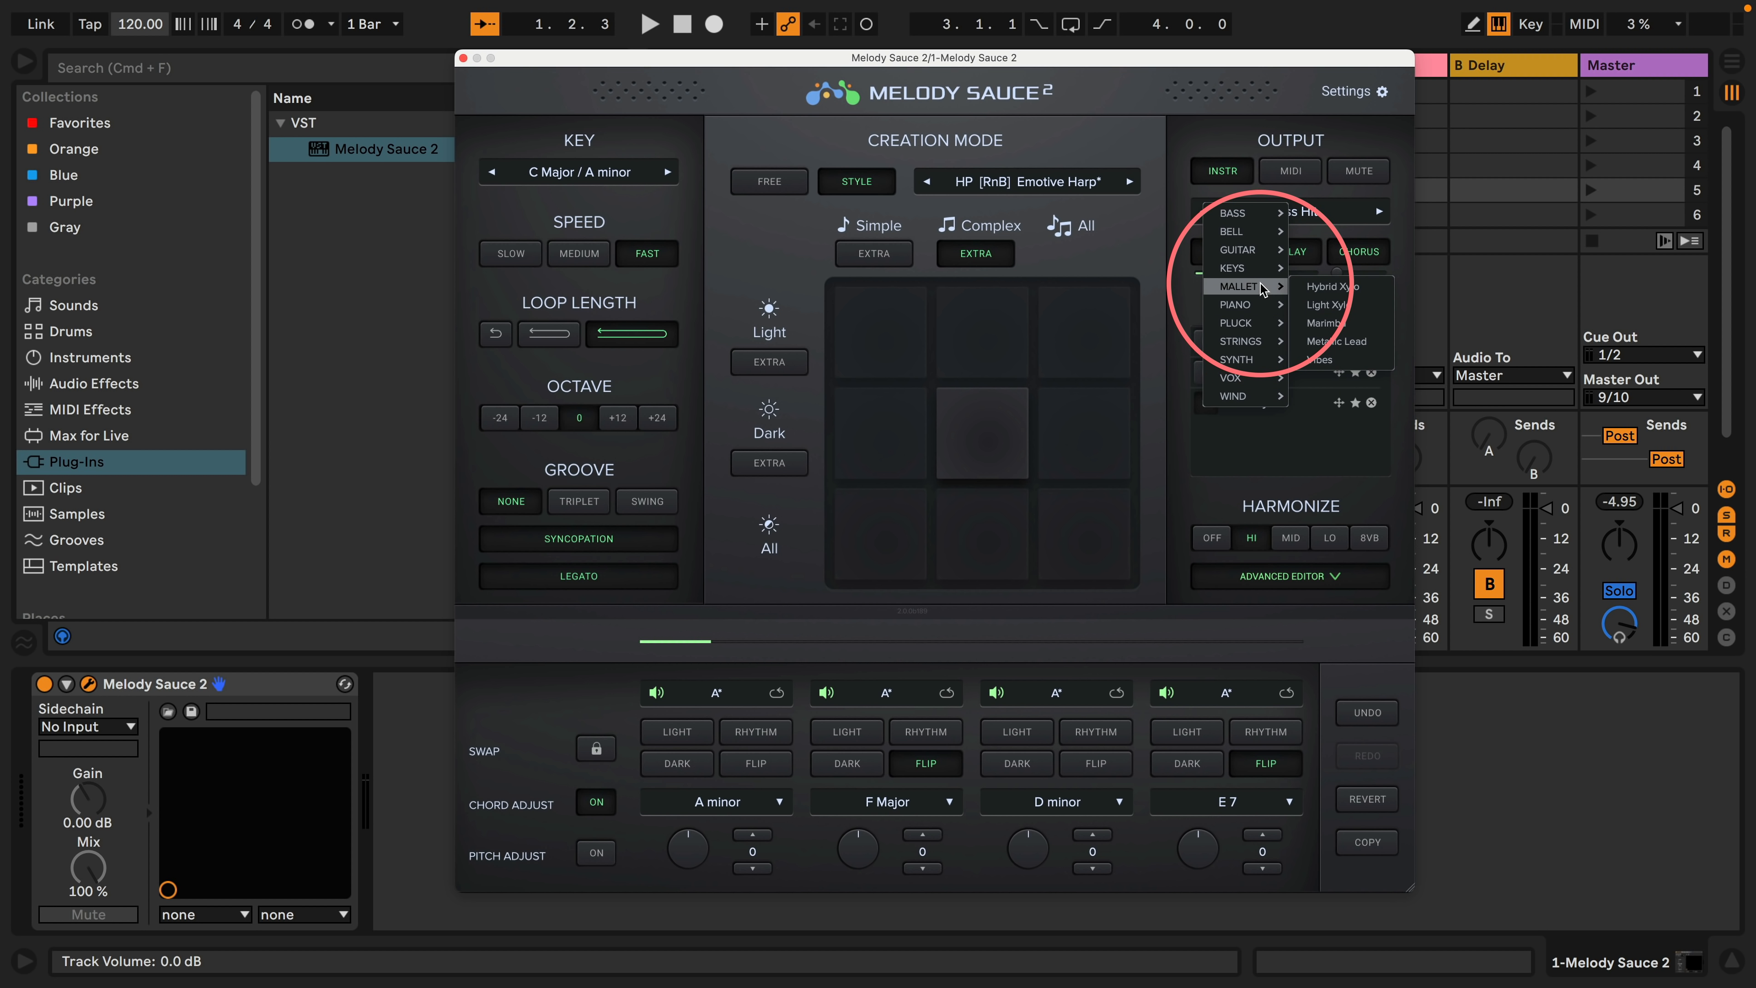
mouse_move(1257, 243)
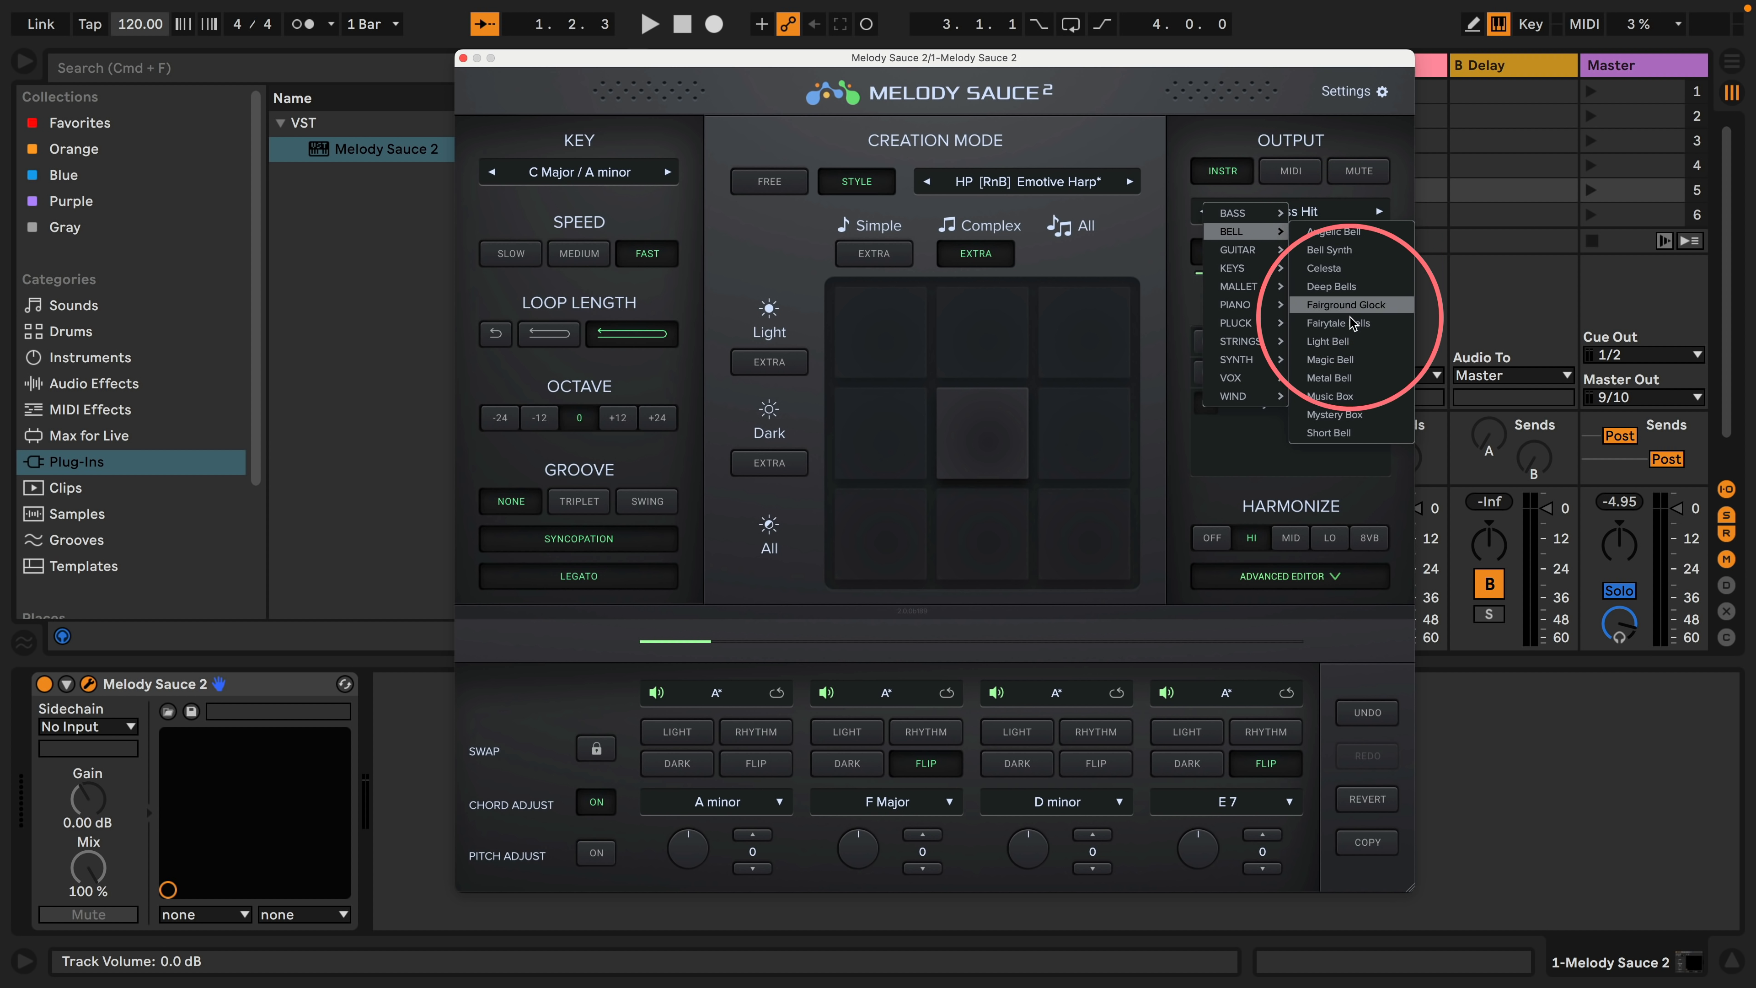
click(1335, 359)
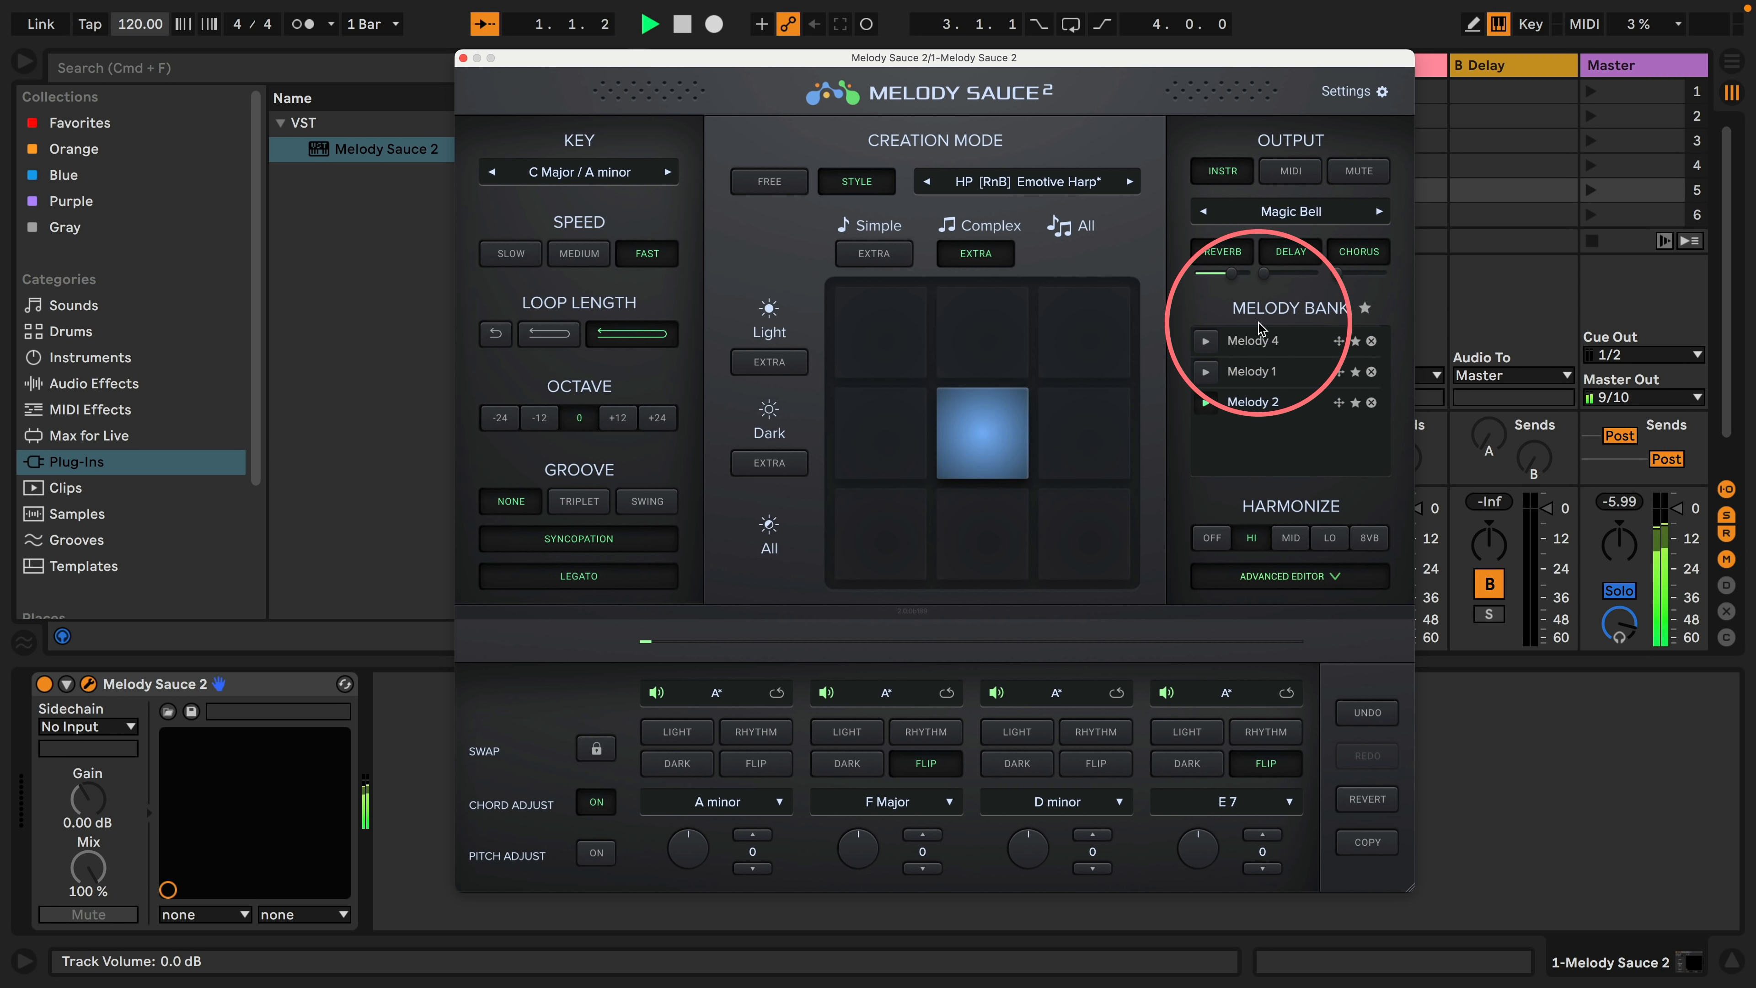
Step: Set the melody's octave to -12 and listen to it through Magic Bell
click(1293, 213)
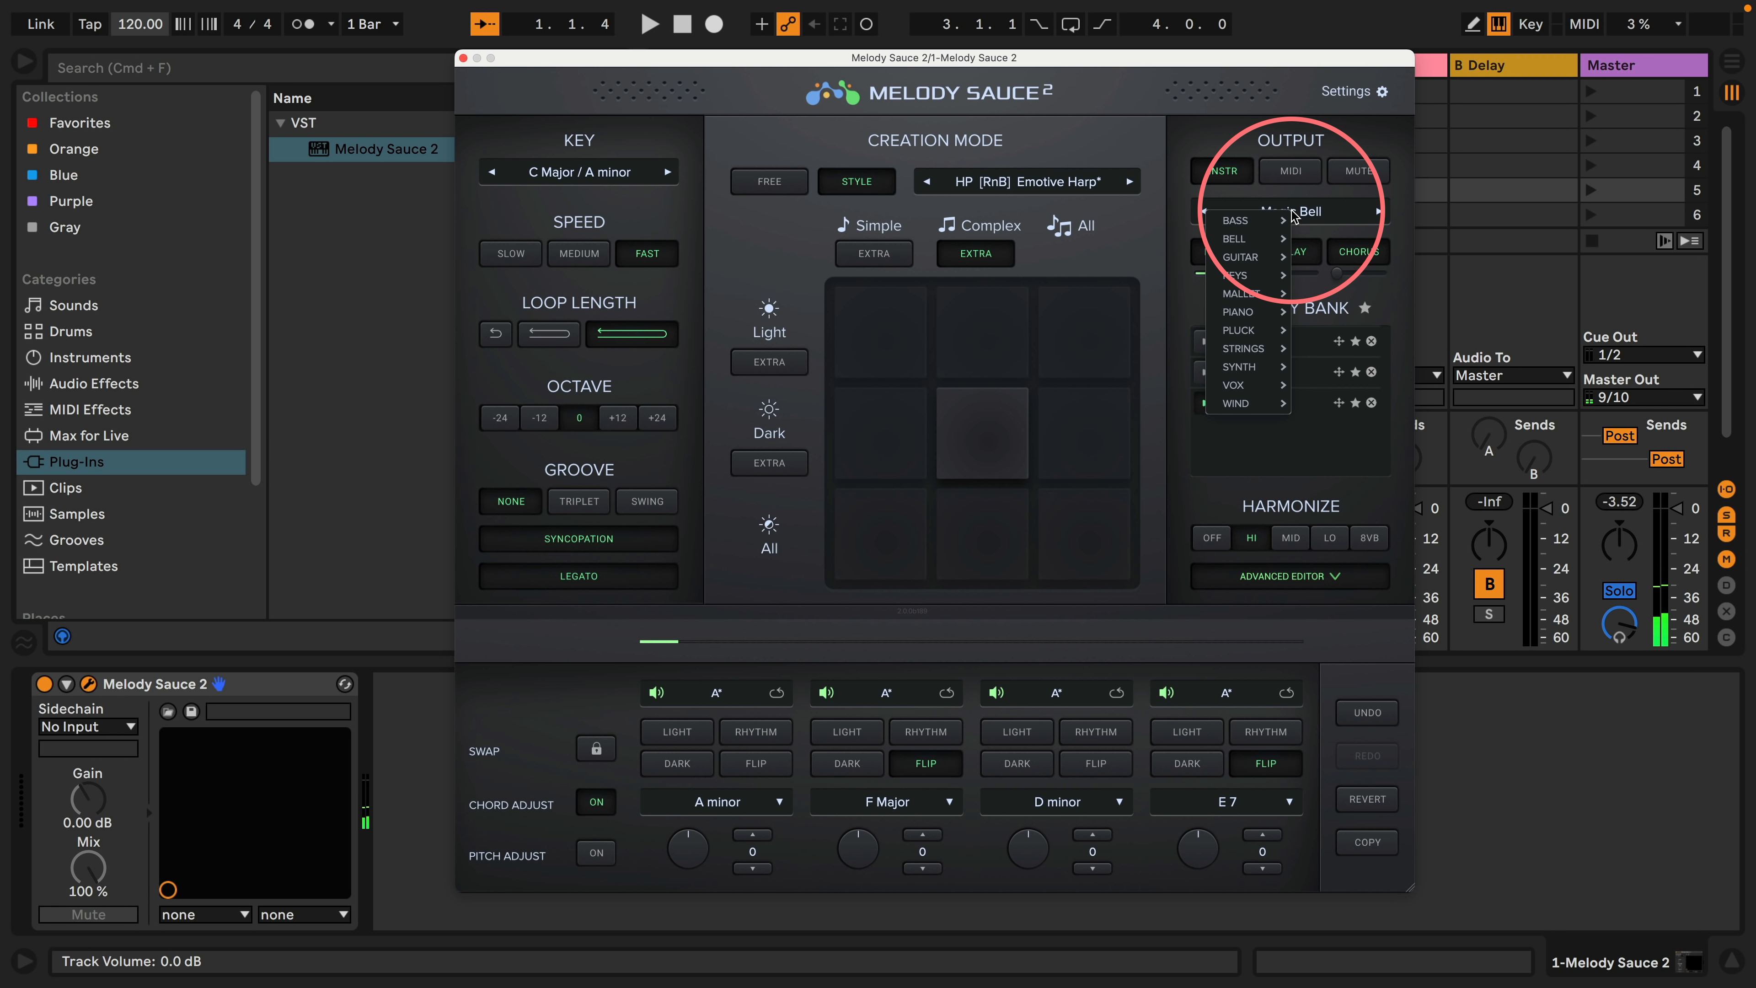
click(591, 422)
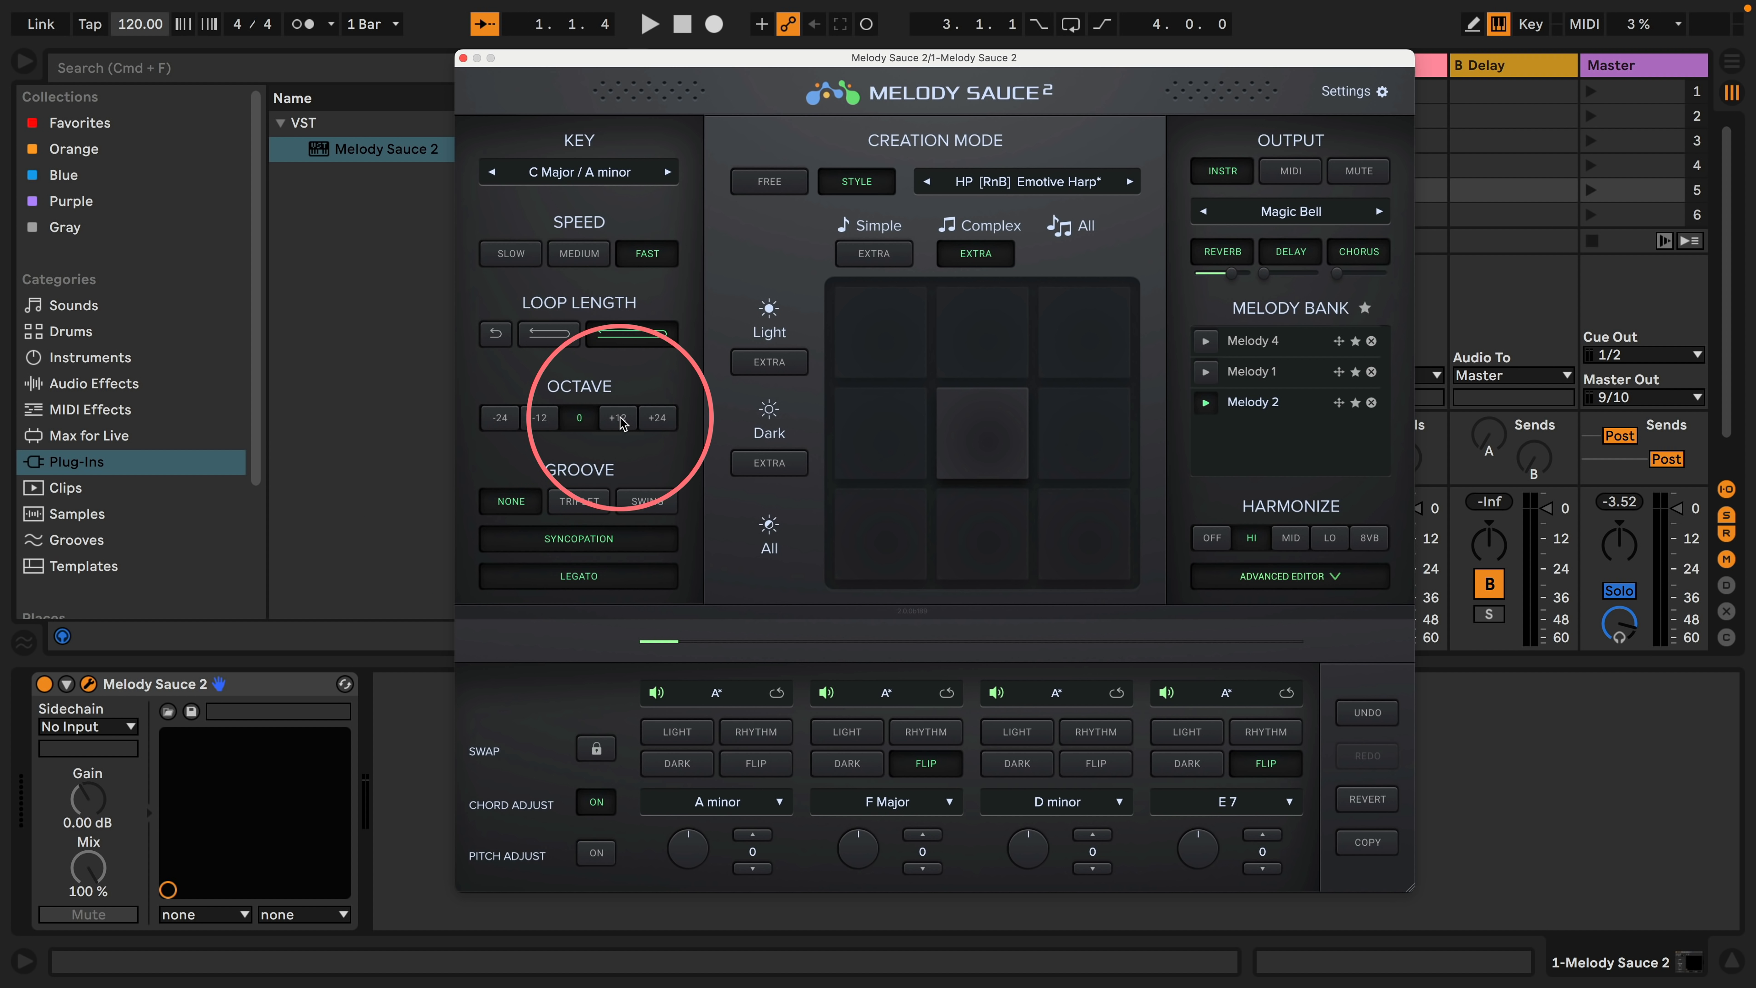
click(540, 418)
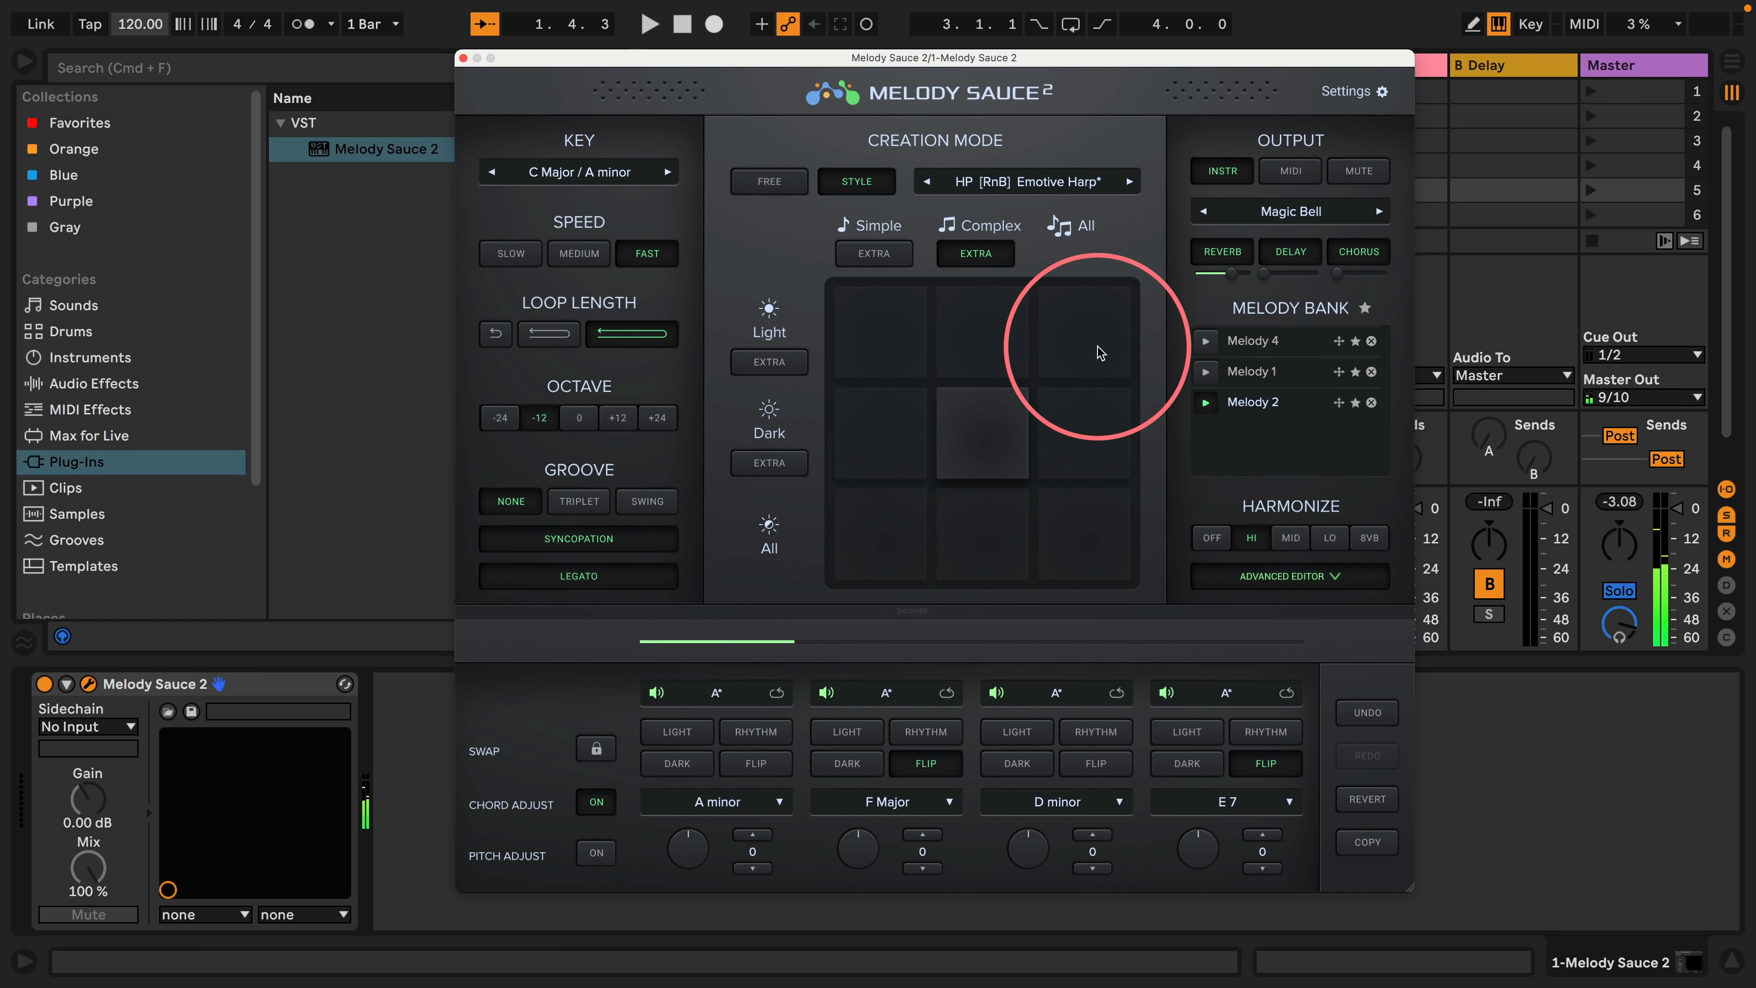
Step: Set the output instrument to Smooth Keys and the speed to Medium, and listen to the melody
click(1286, 210)
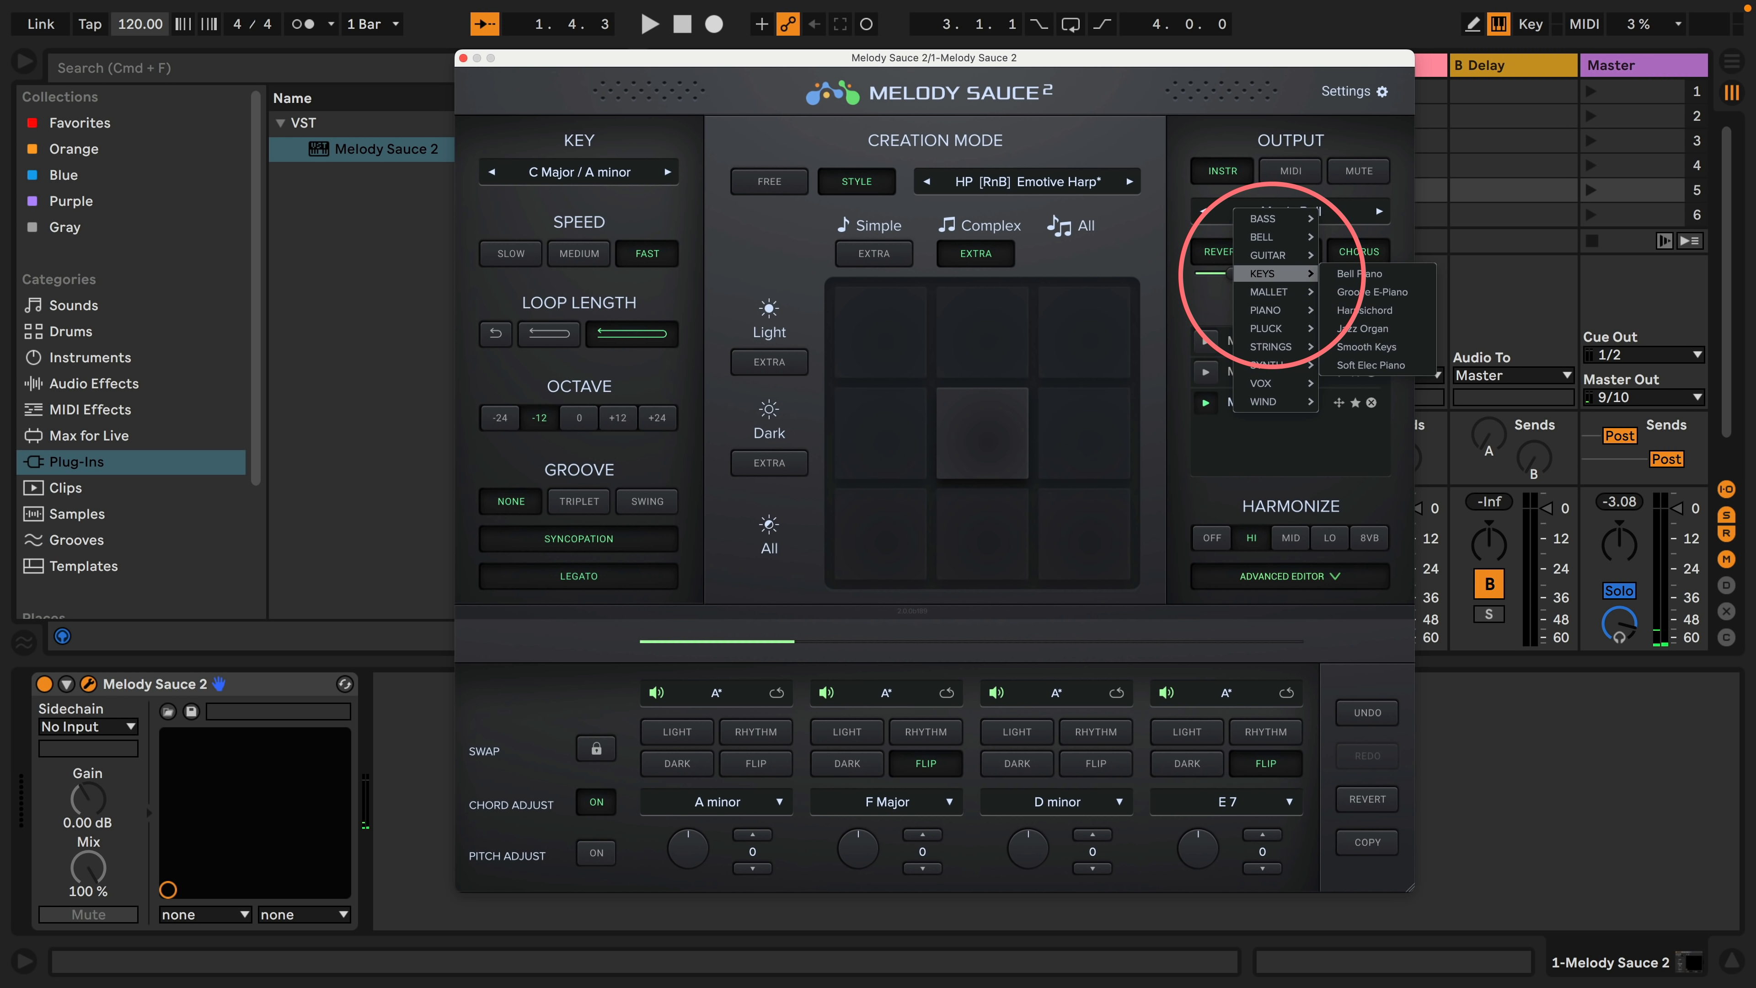
click(1402, 347)
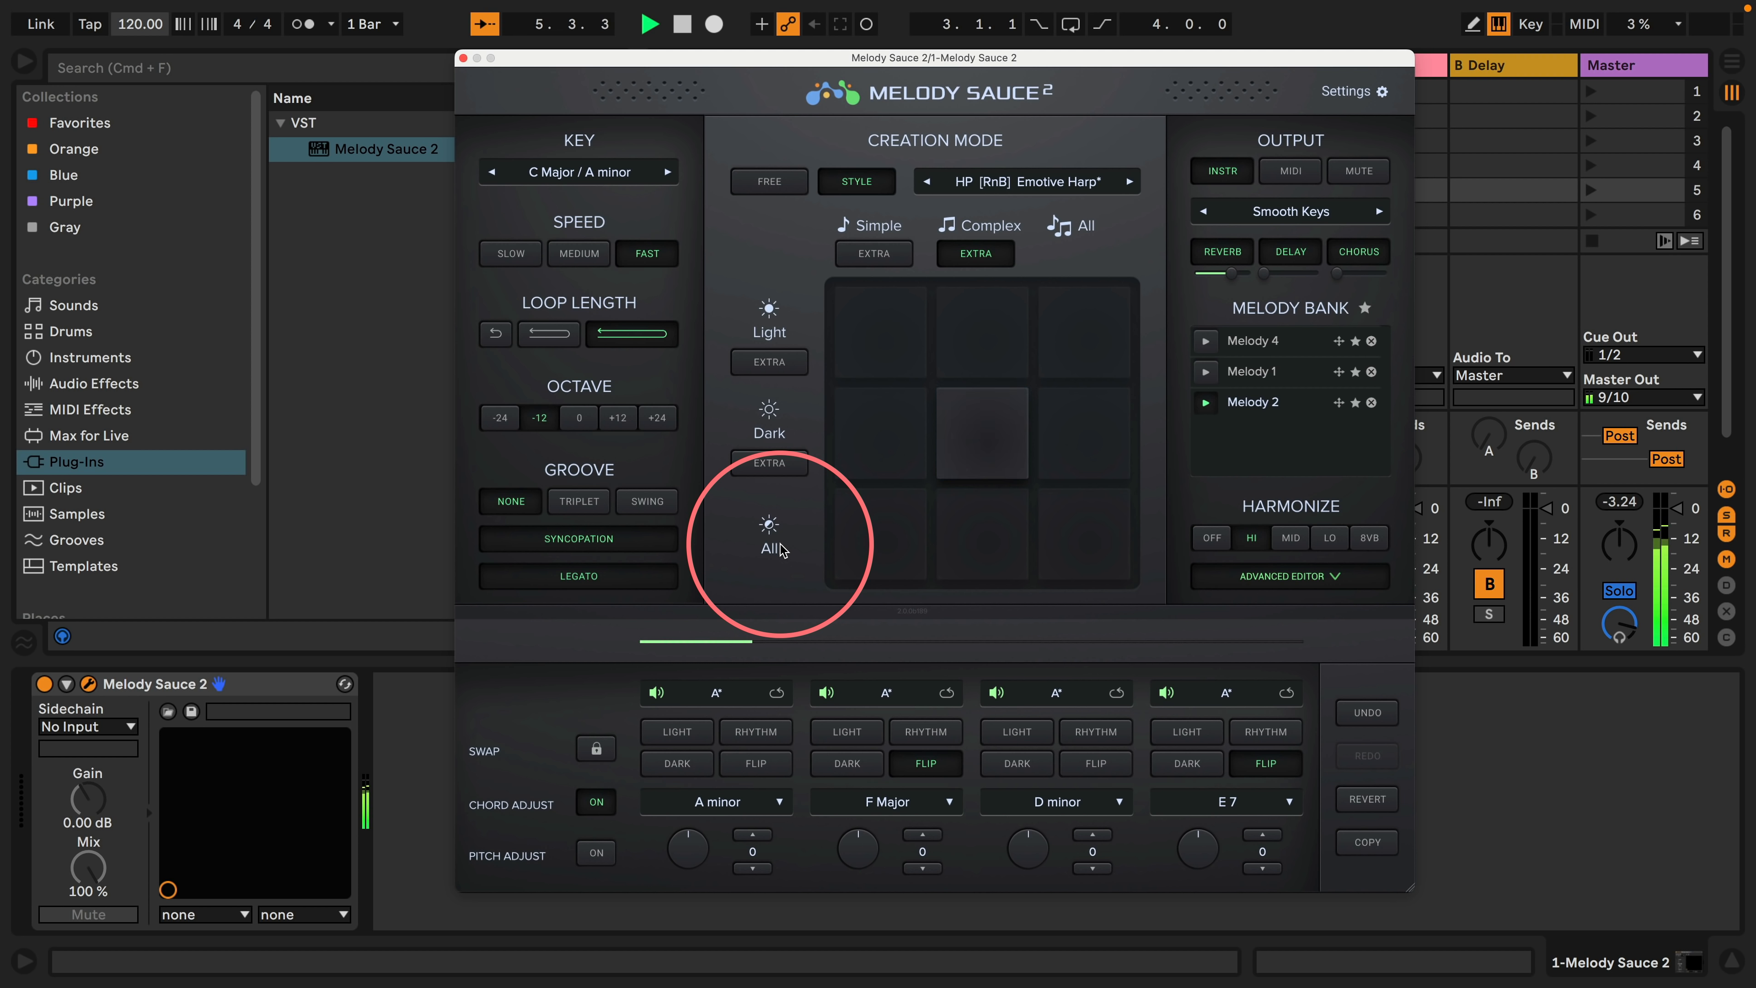
click(580, 254)
click(748, 584)
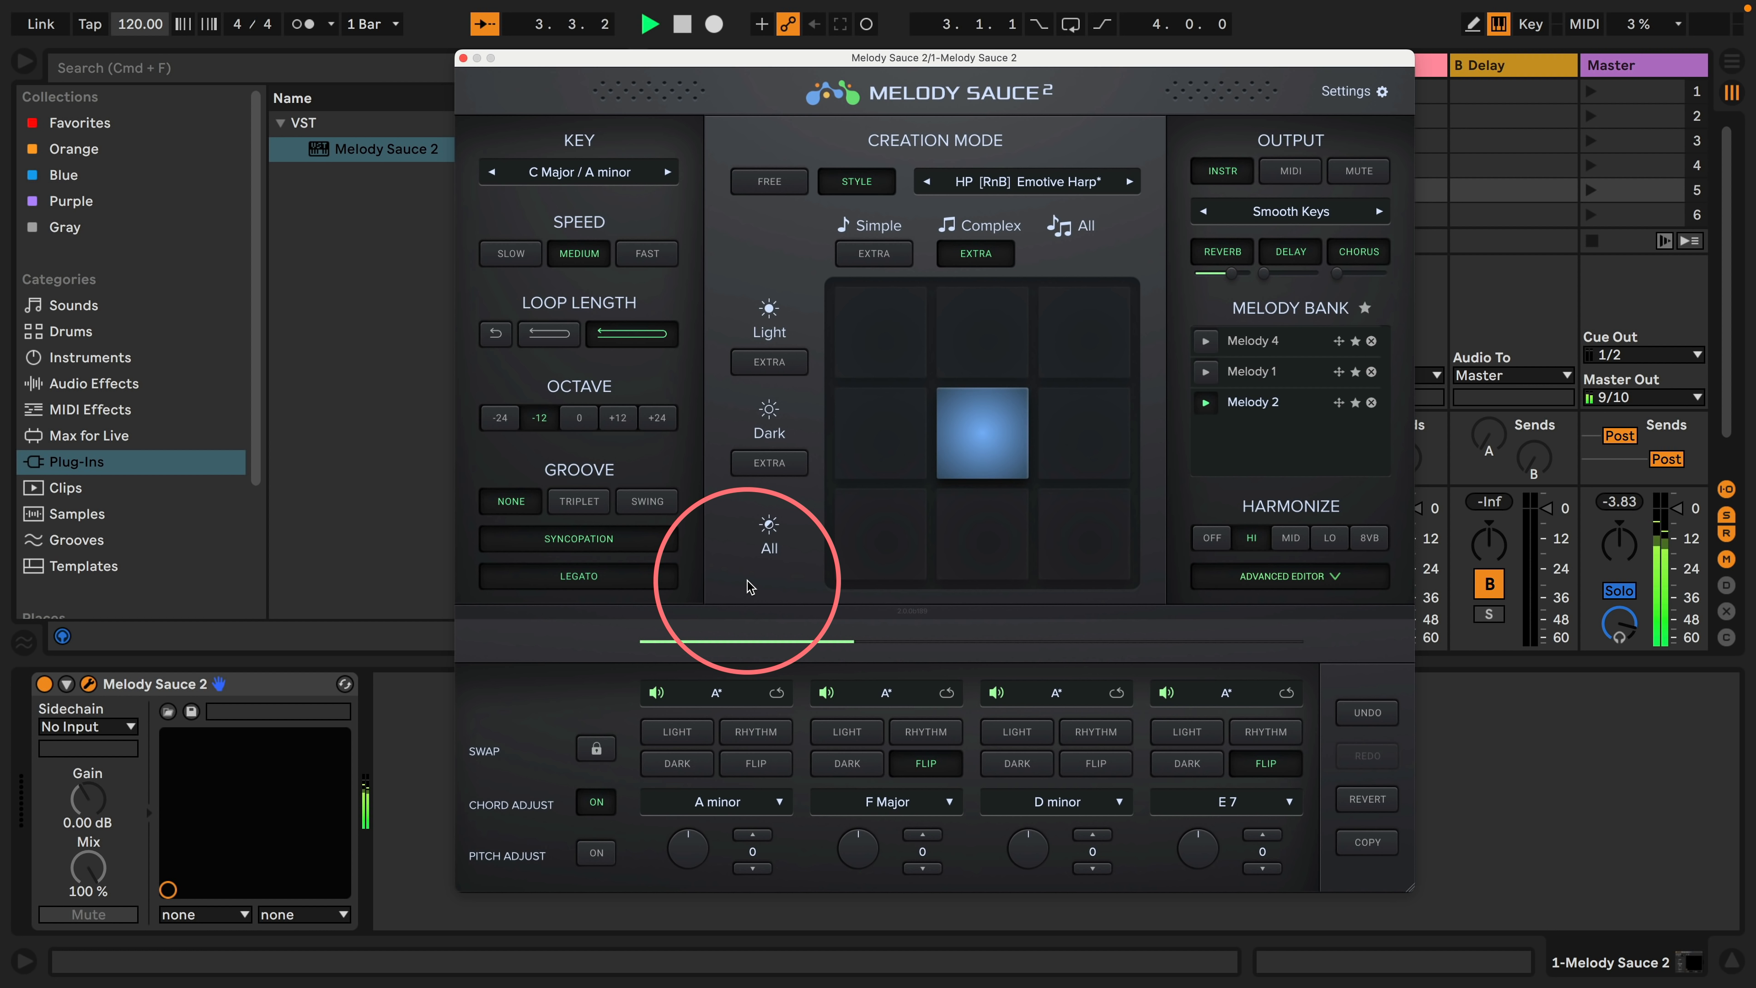
click(1056, 308)
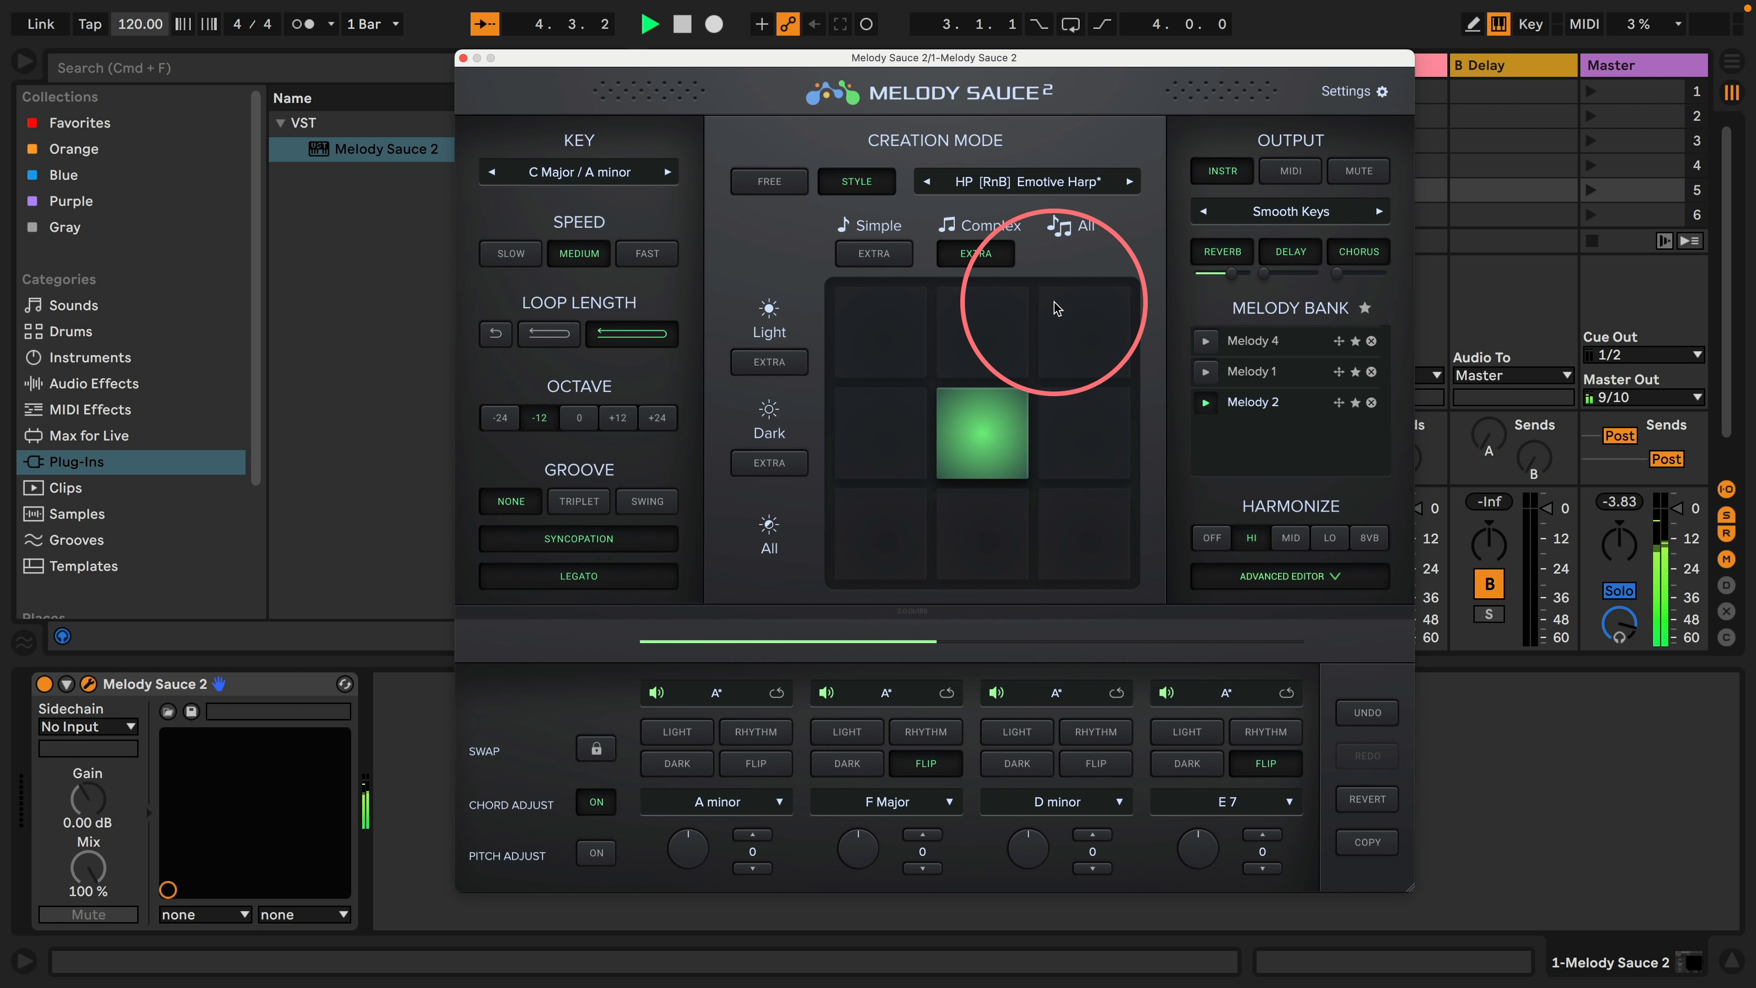
Step: Set the output instrument to Dramatic Strings from the Strings category and audition the melody from its start
click(1272, 211)
mouse_move(1271, 216)
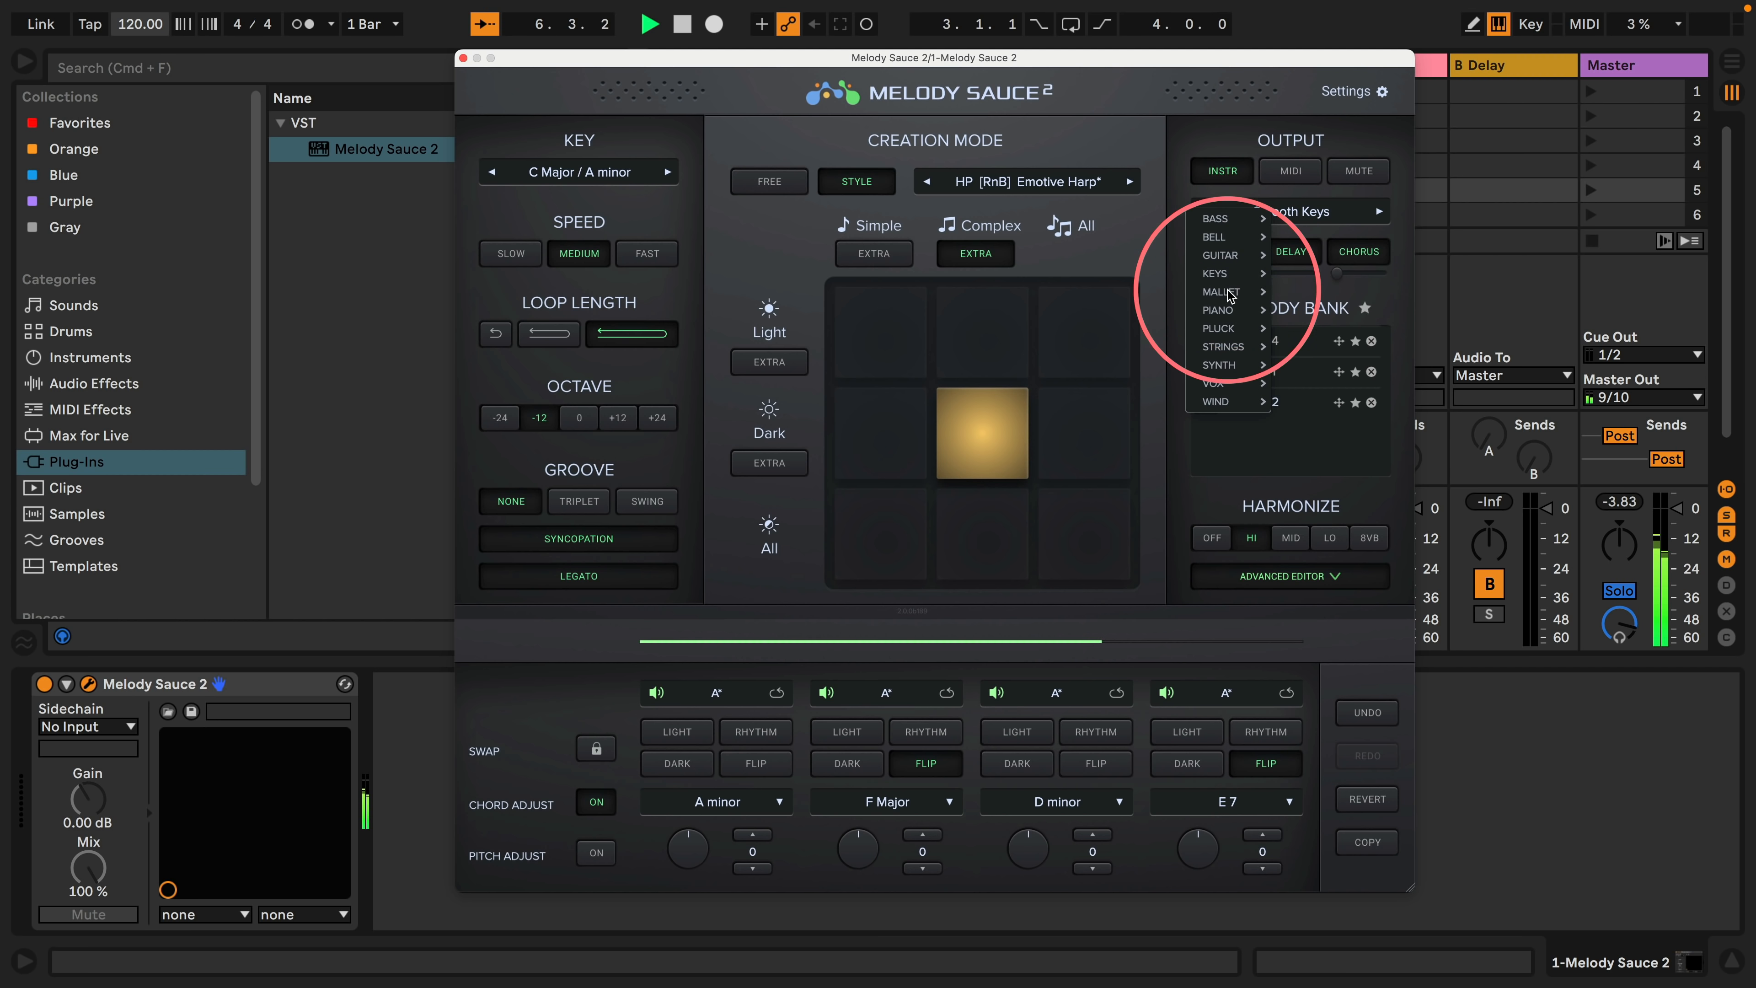
mouse_move(1235, 349)
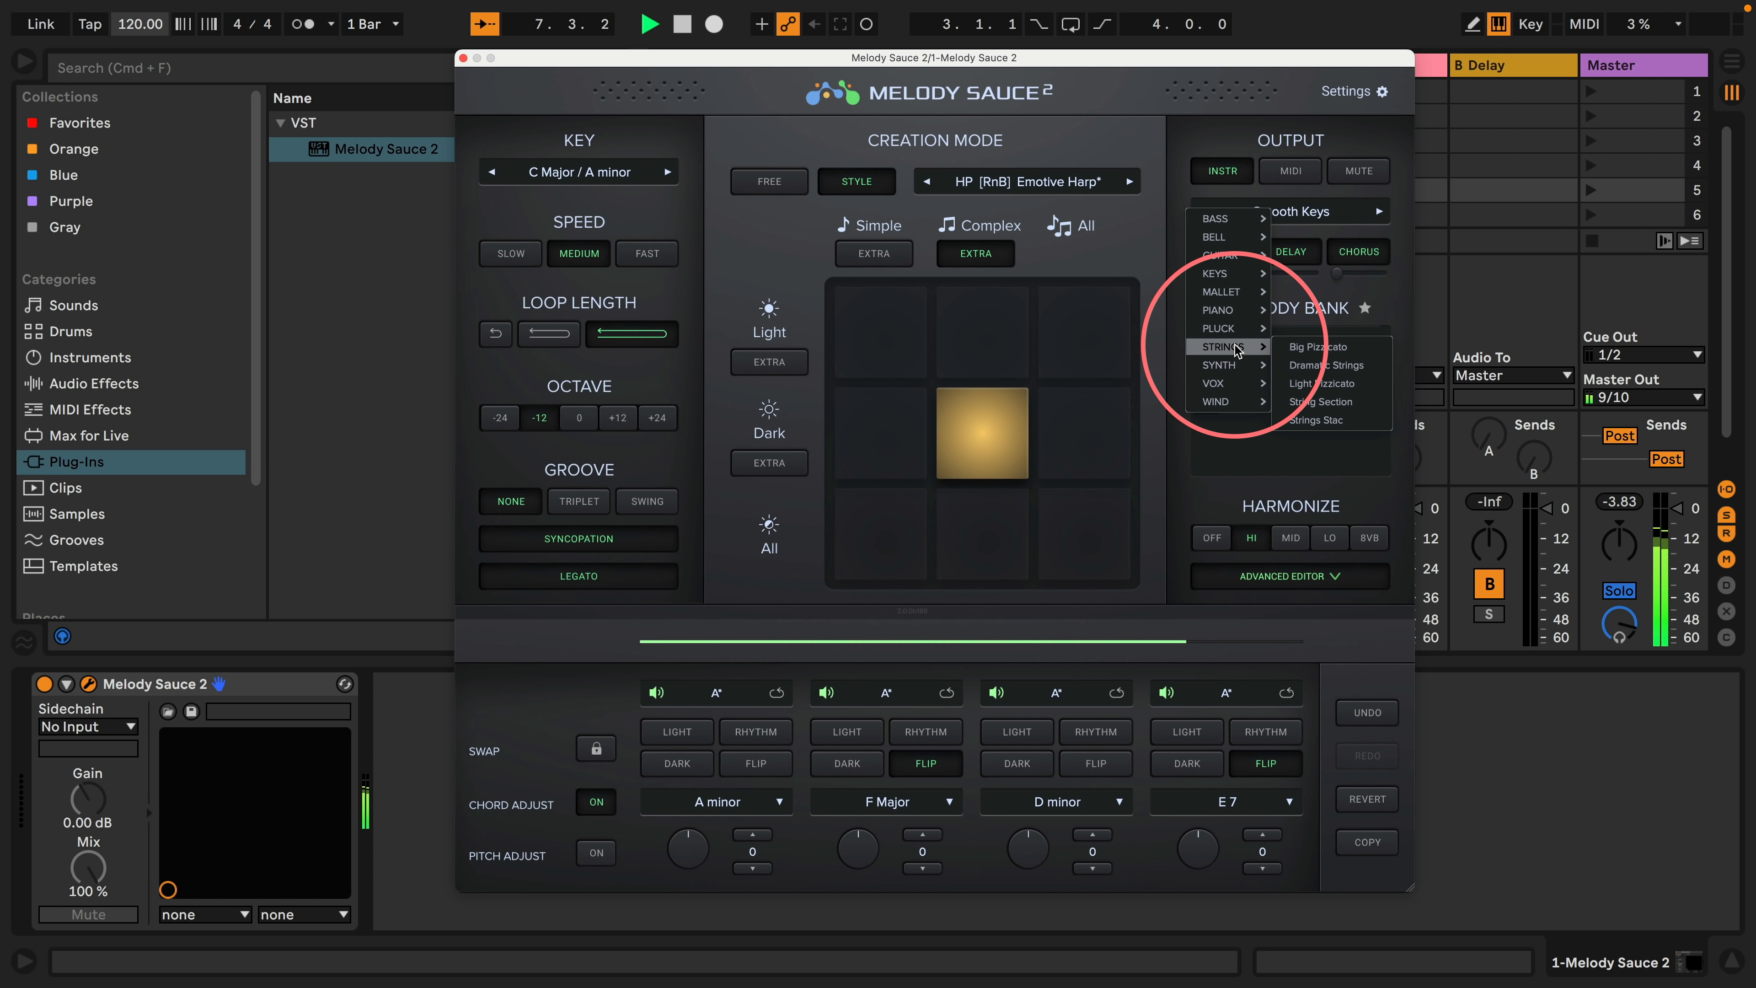
click(1324, 366)
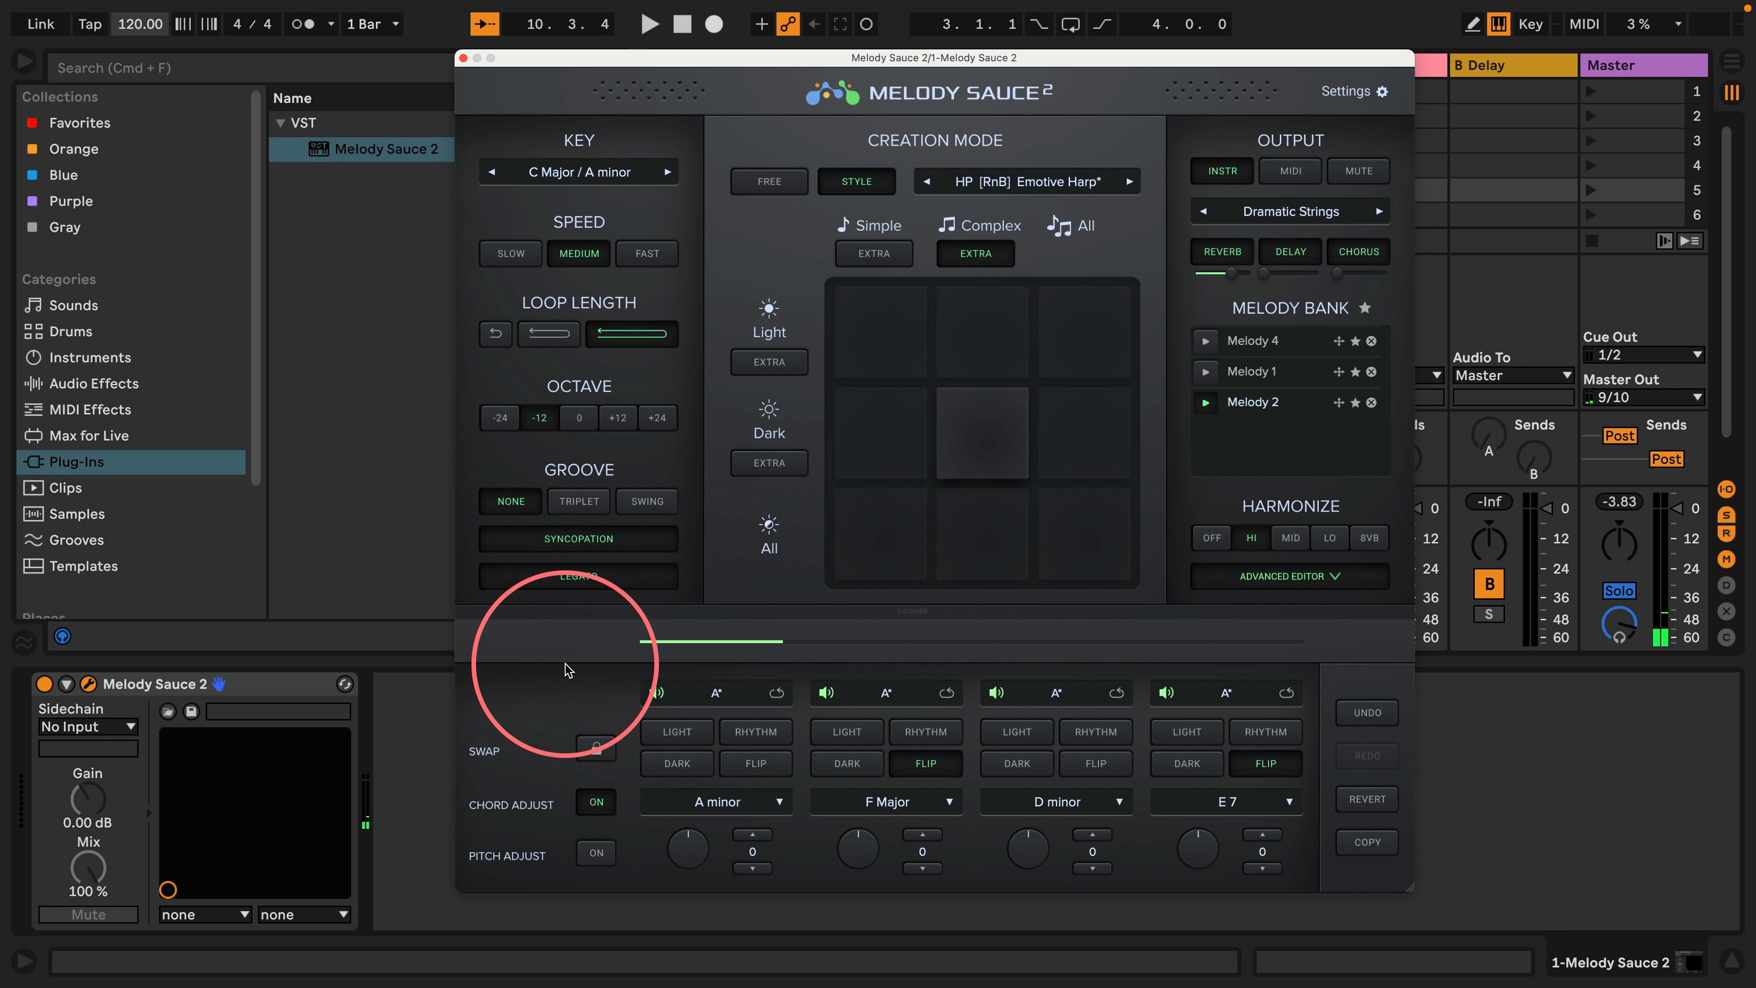
key(space)
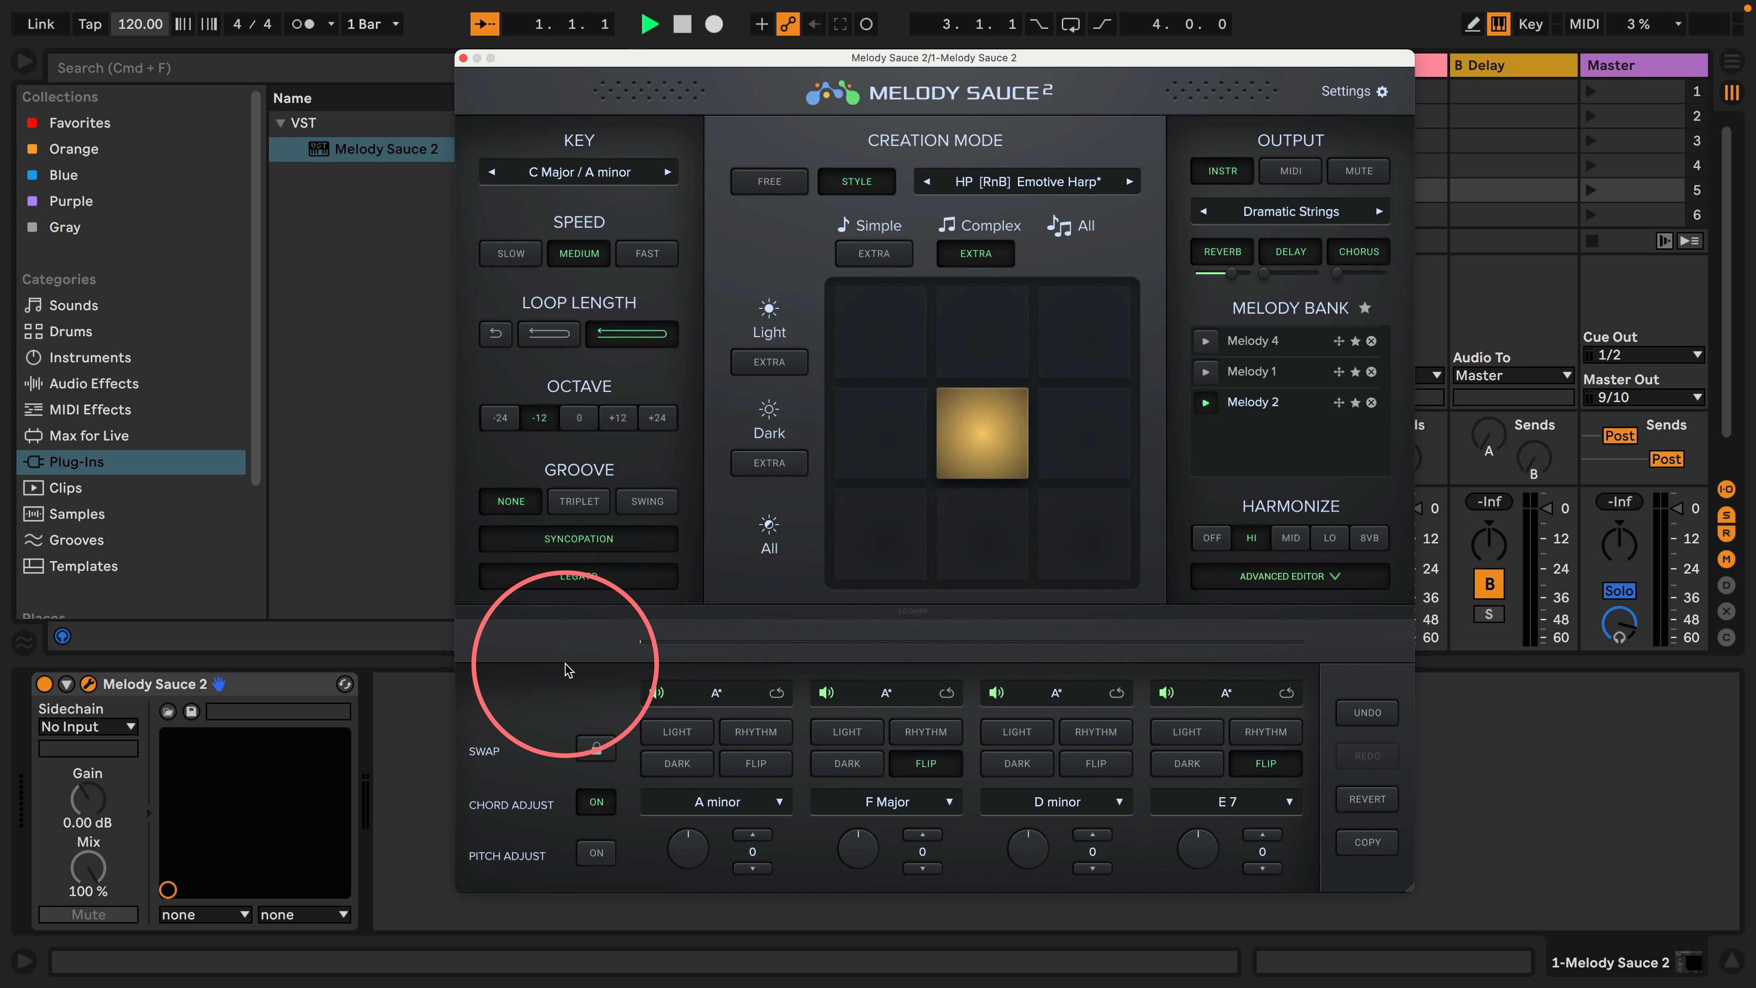
key(space)
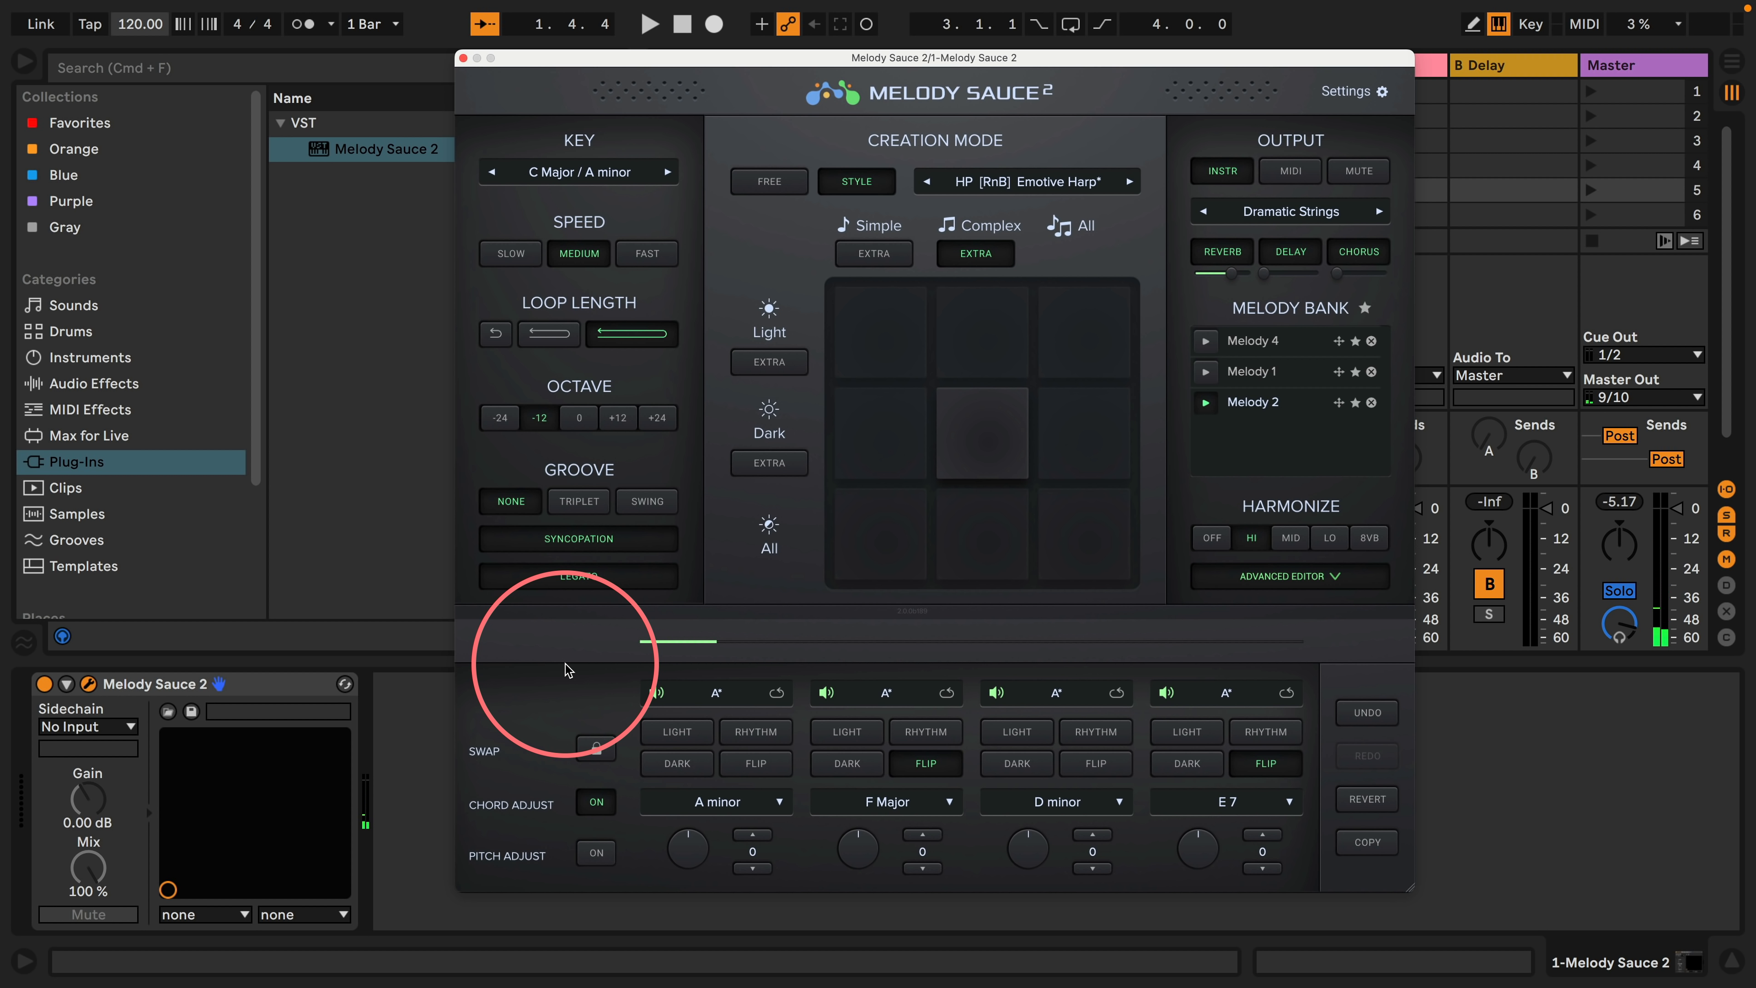
key(space)
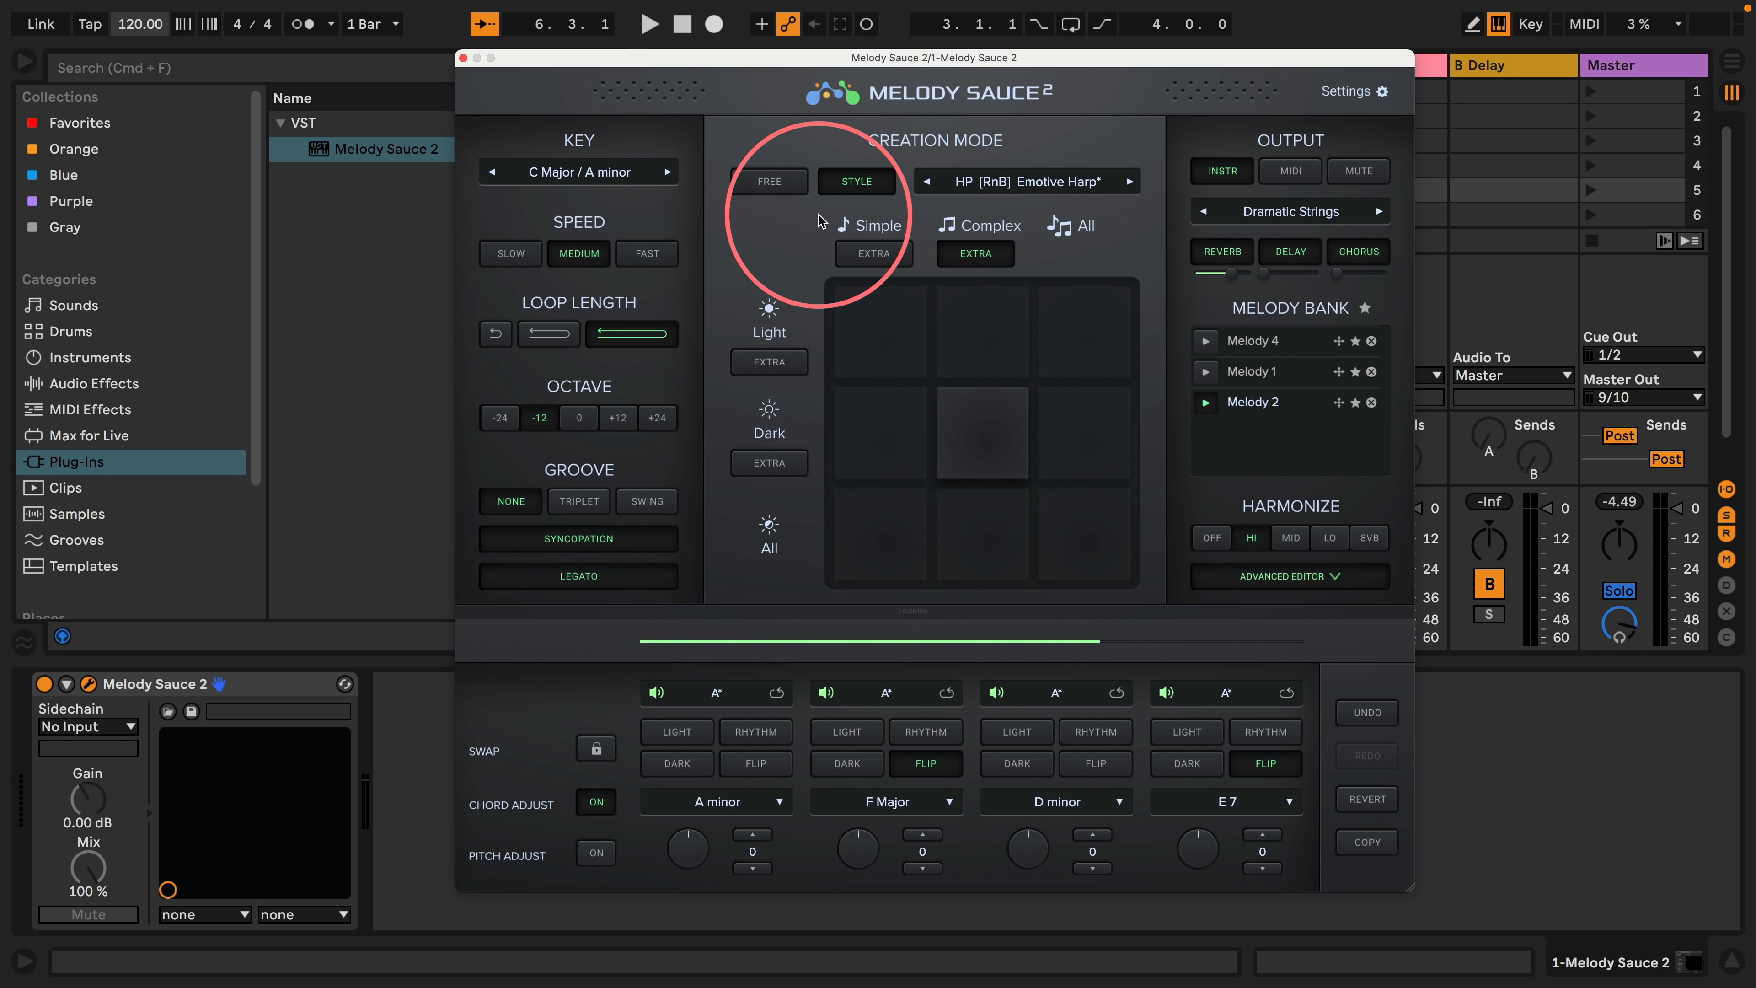
Step: Switch the creation mode to Free and enable the Extra options for Simple, Complex and Light
click(780, 189)
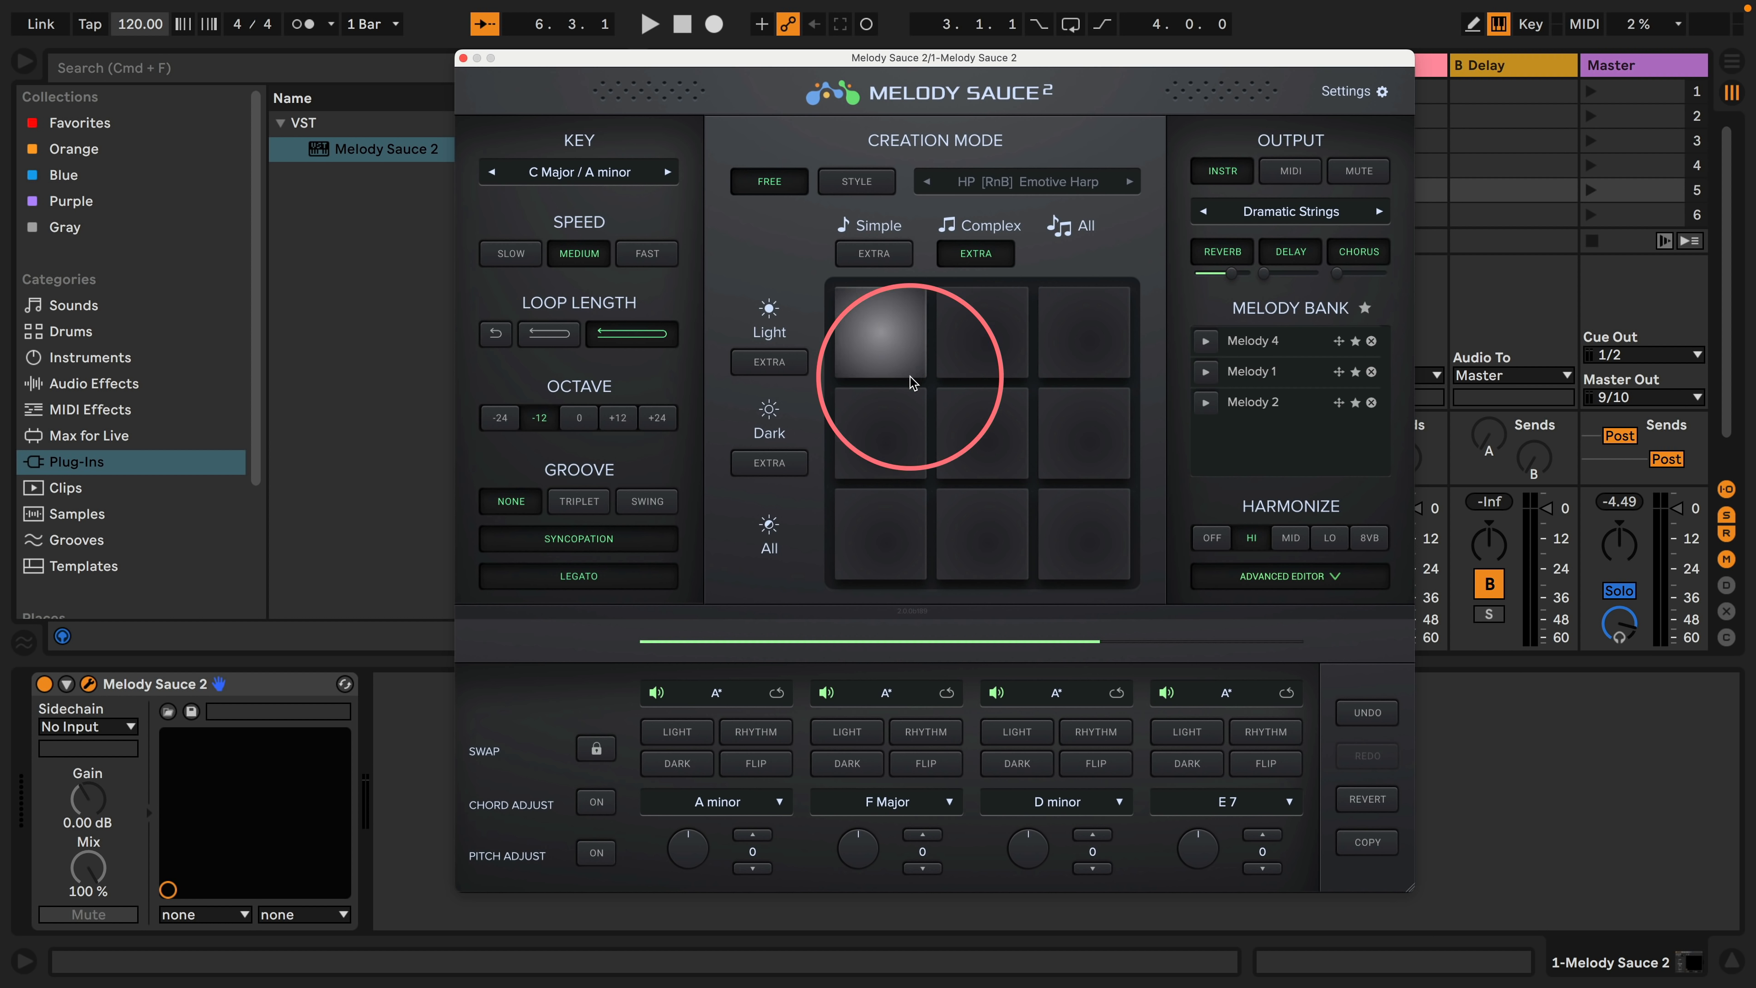
click(870, 255)
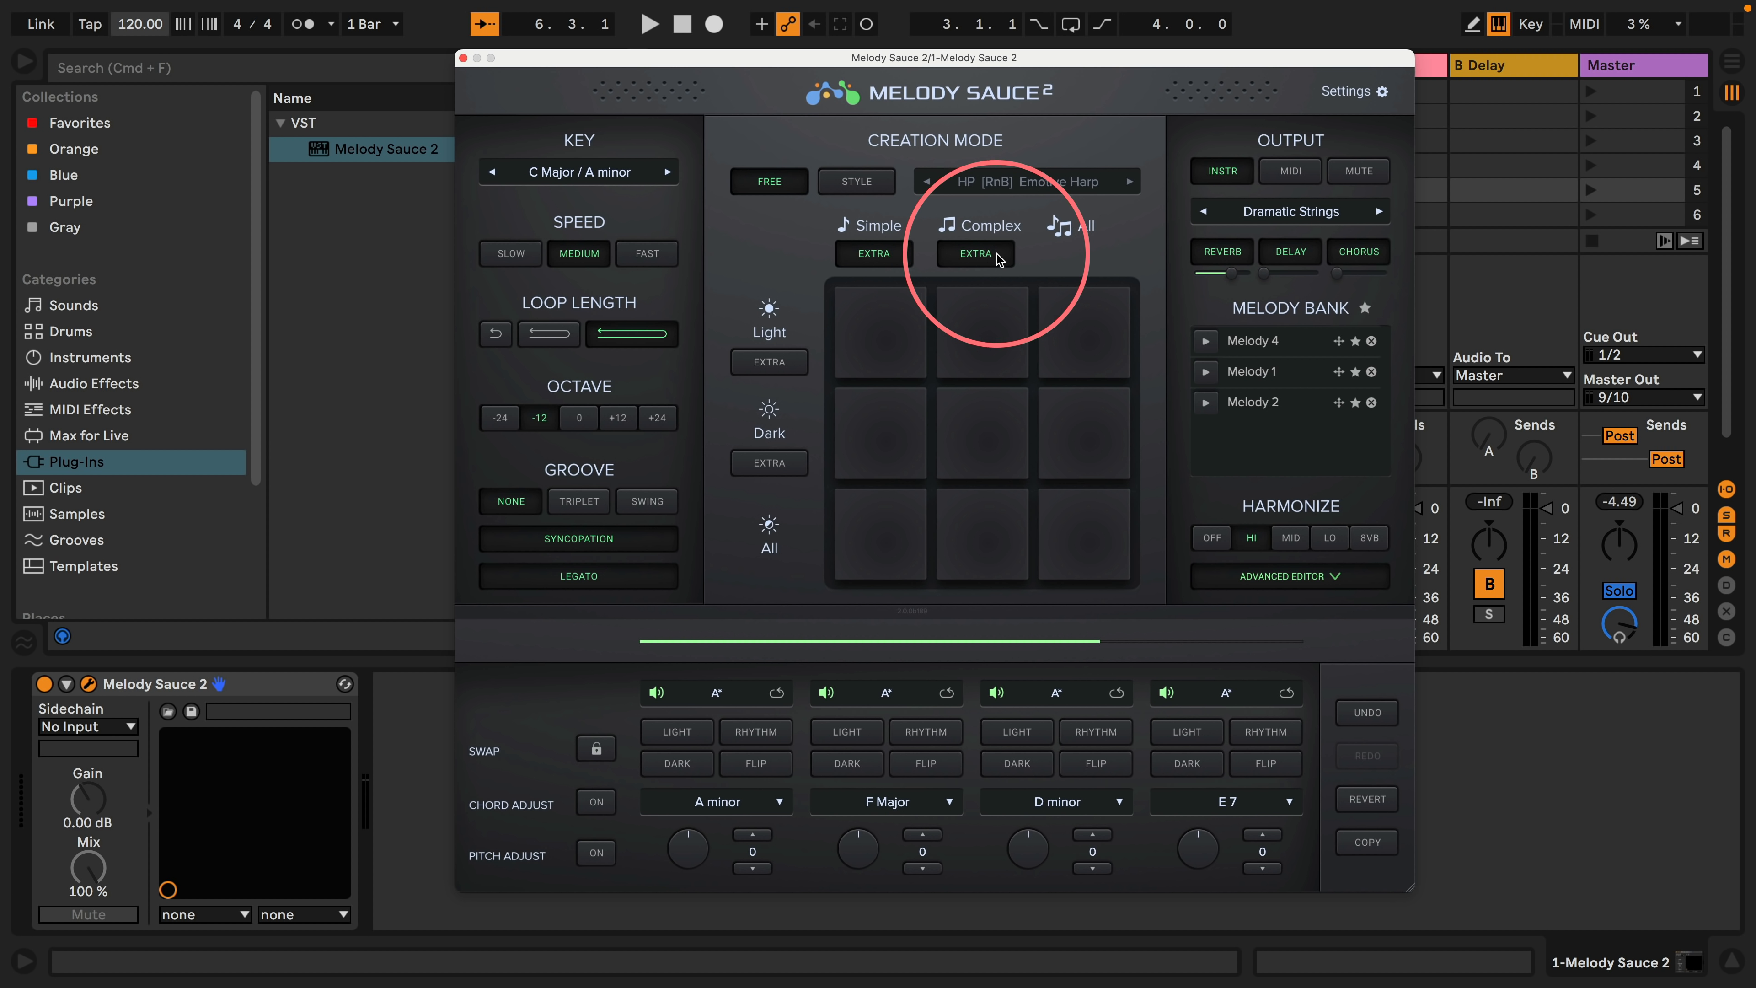
click(859, 255)
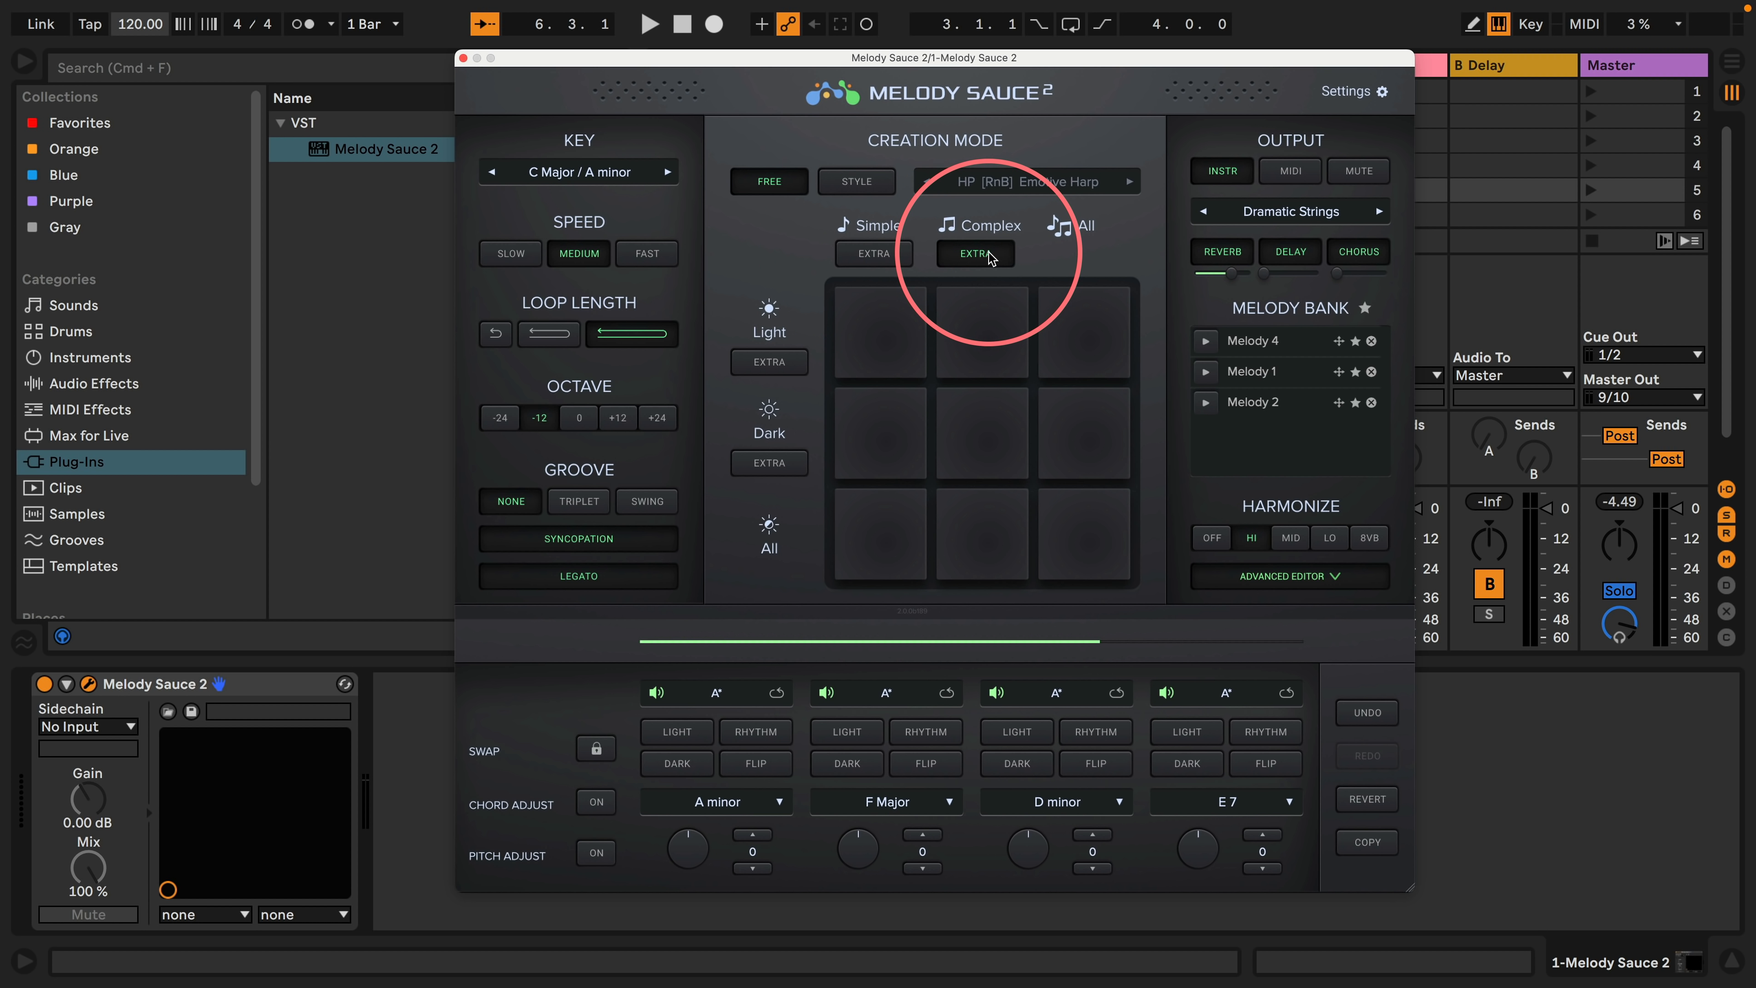
click(874, 255)
click(976, 256)
click(769, 362)
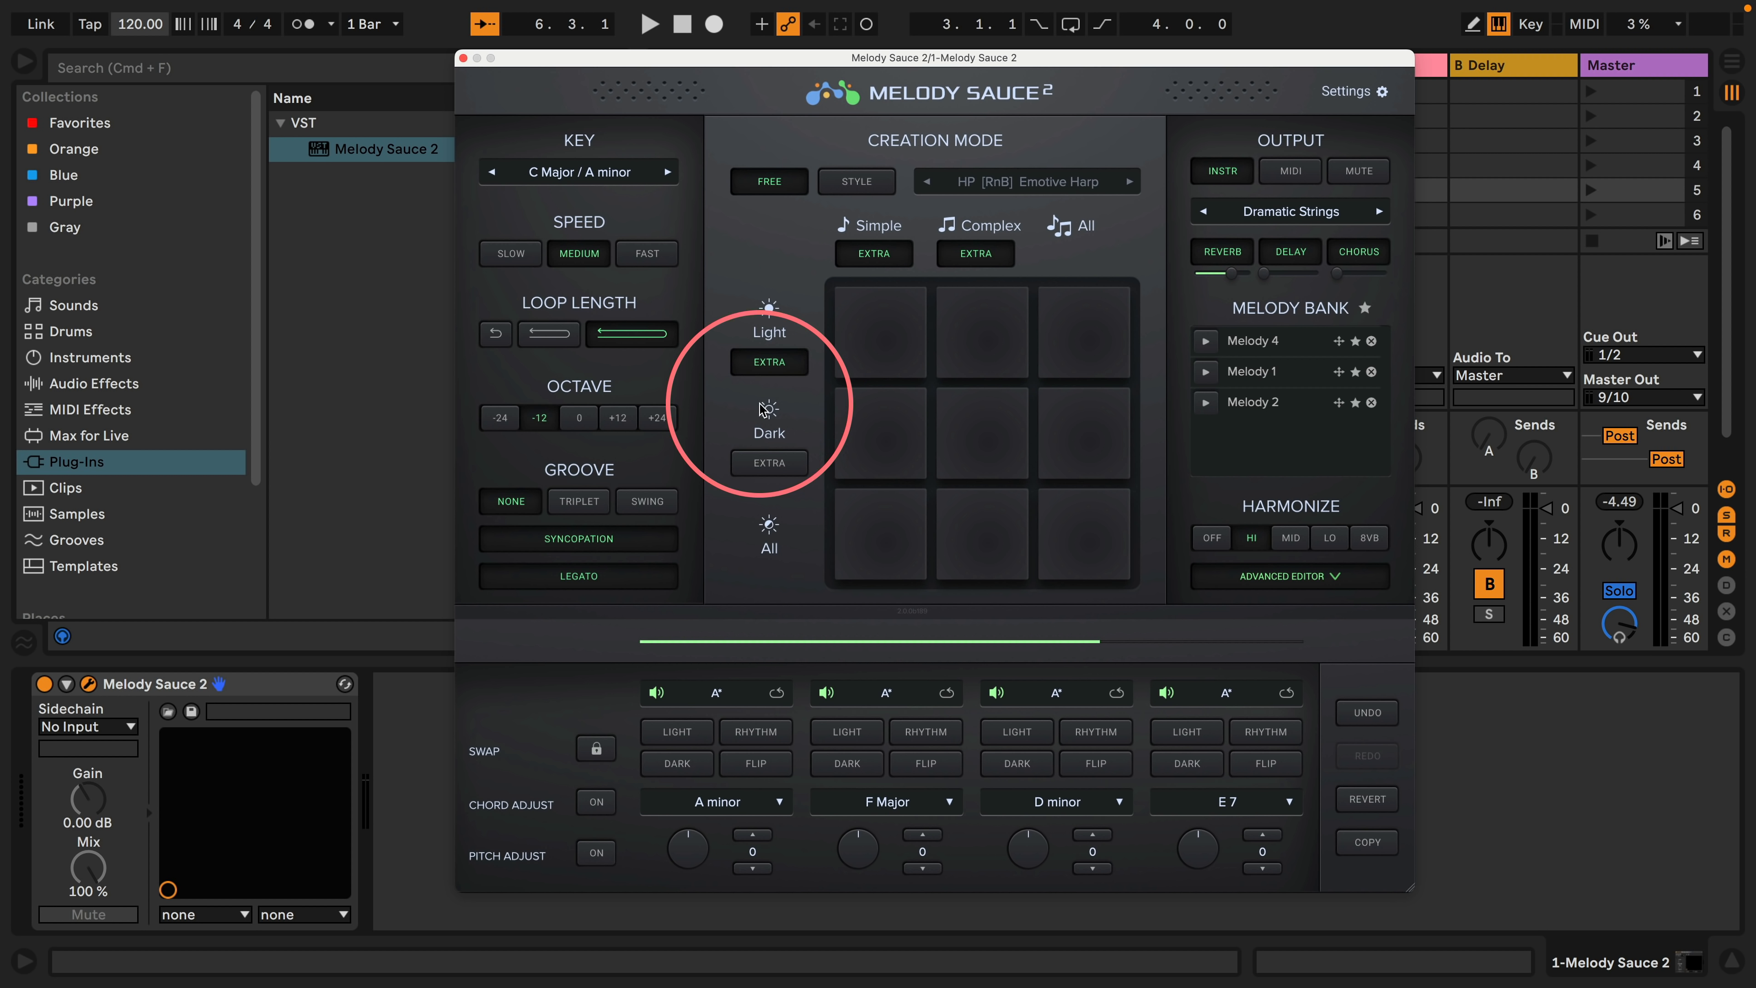
Step: Replace the Light Extra option with Dark Extra and turn off Extra for Simple and Complex
click(771, 363)
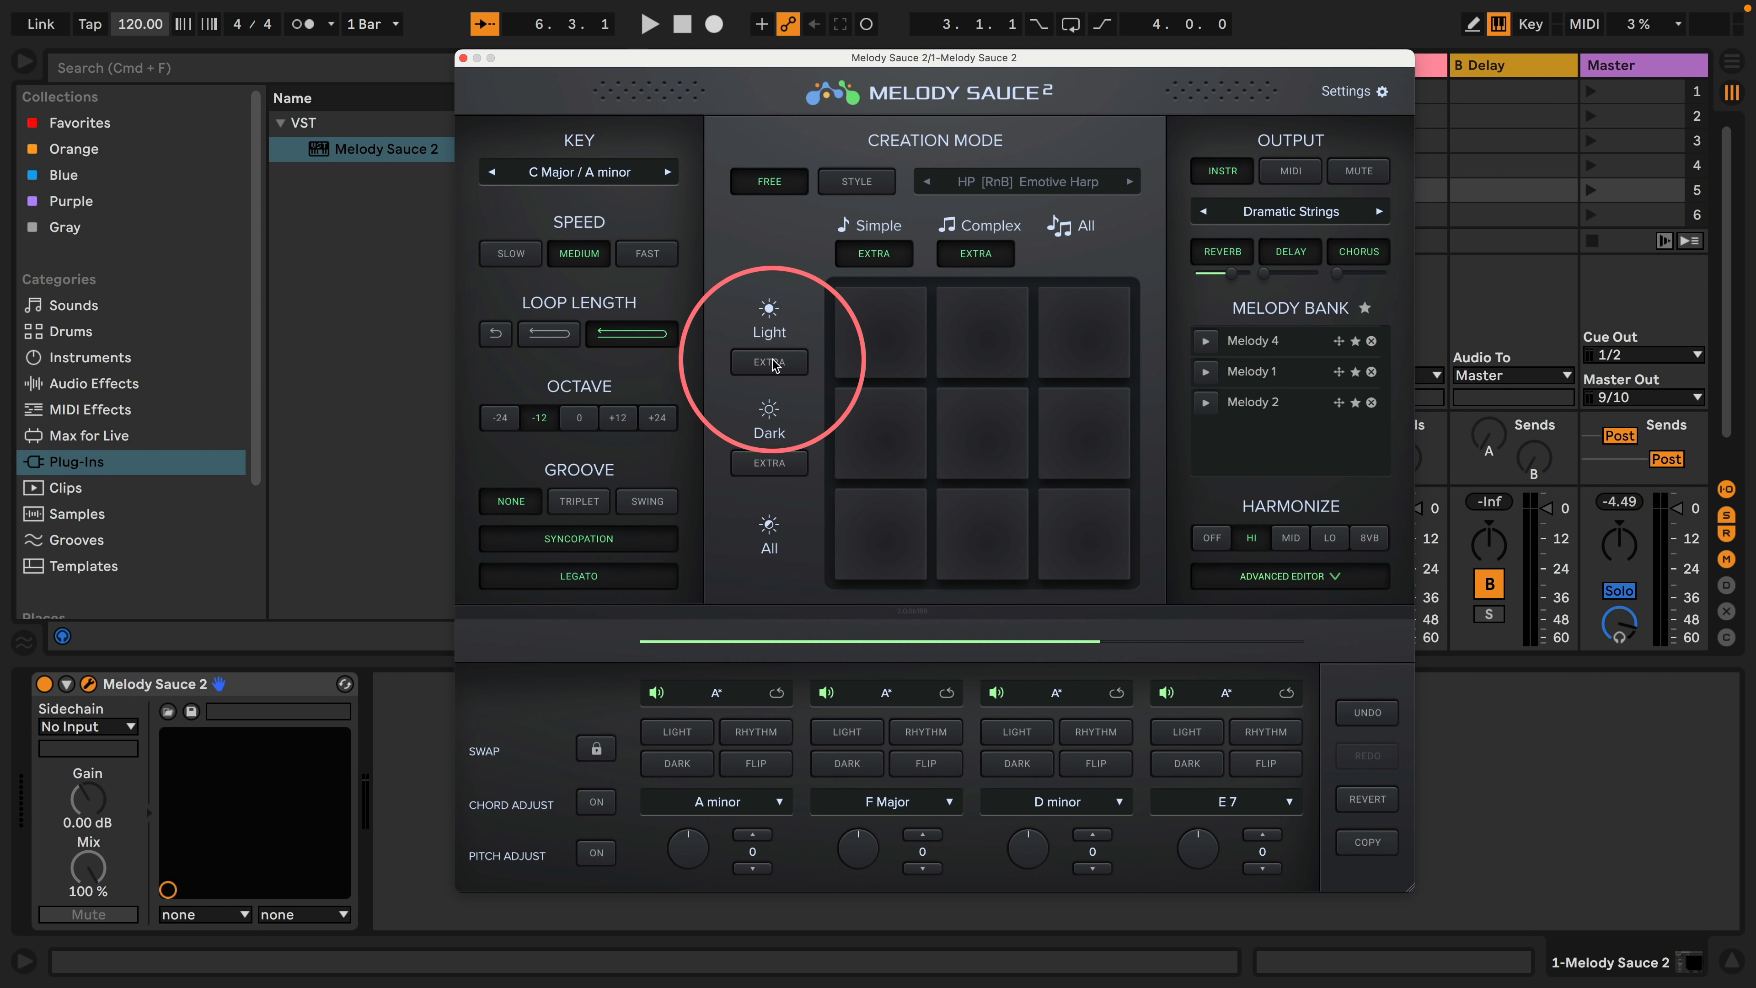
click(771, 363)
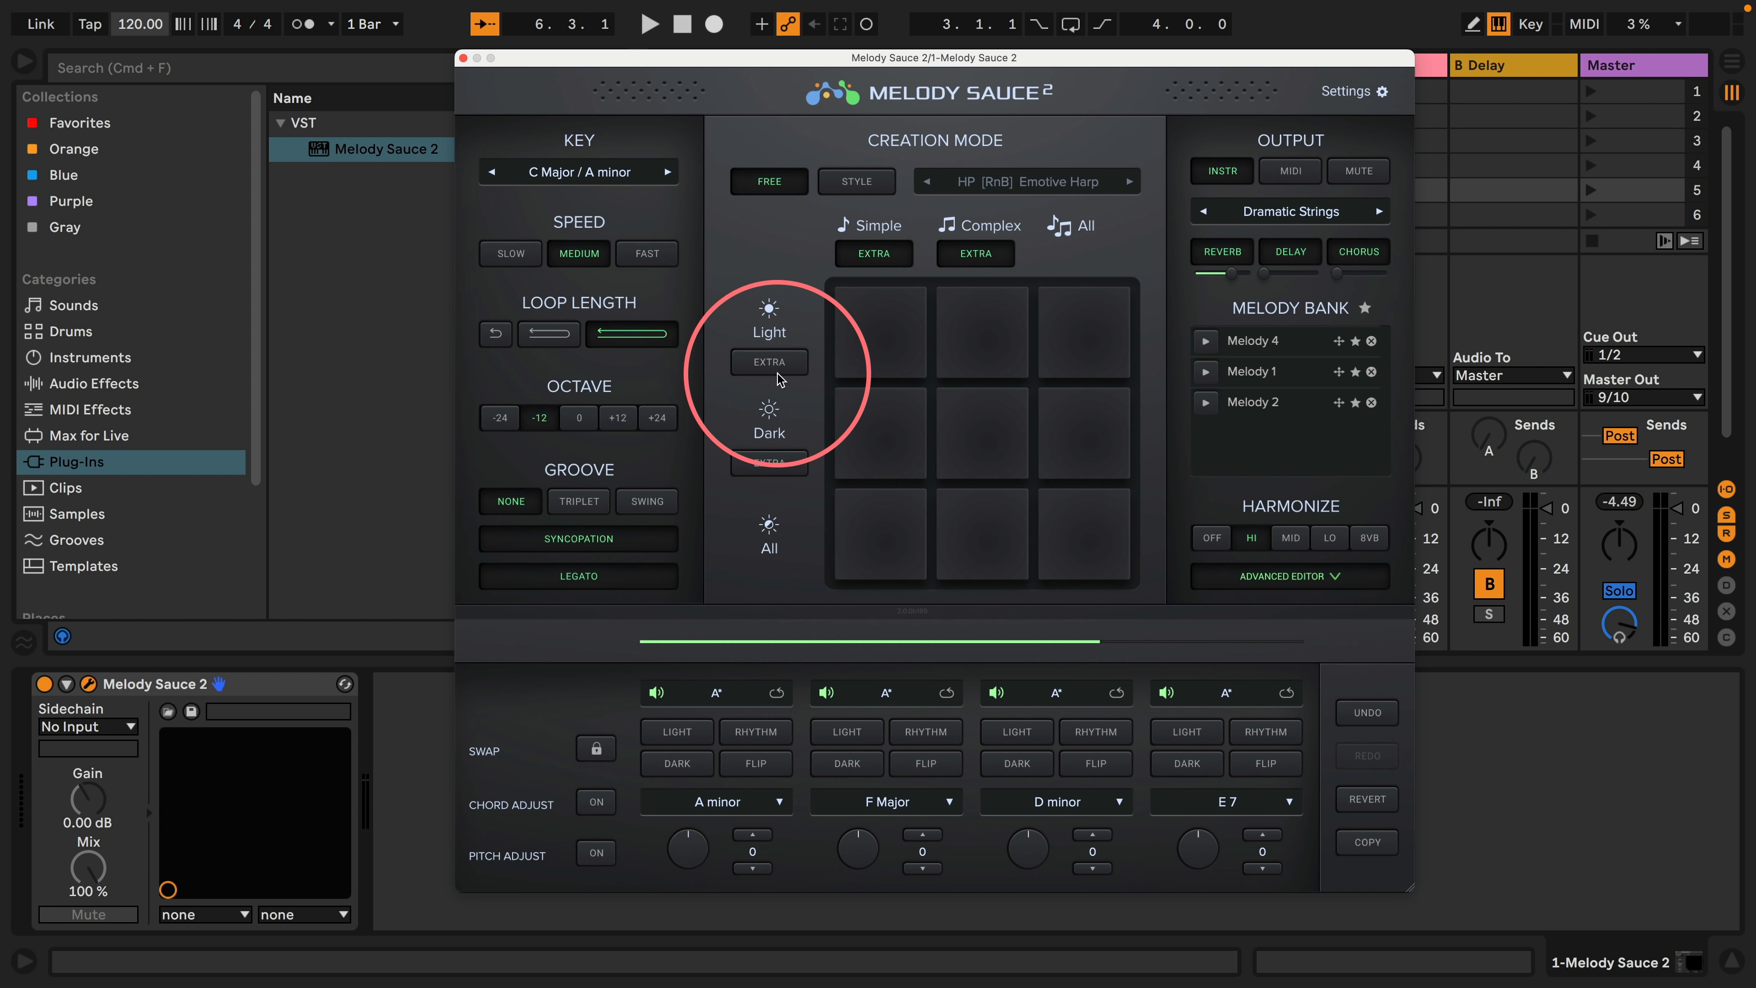
click(770, 463)
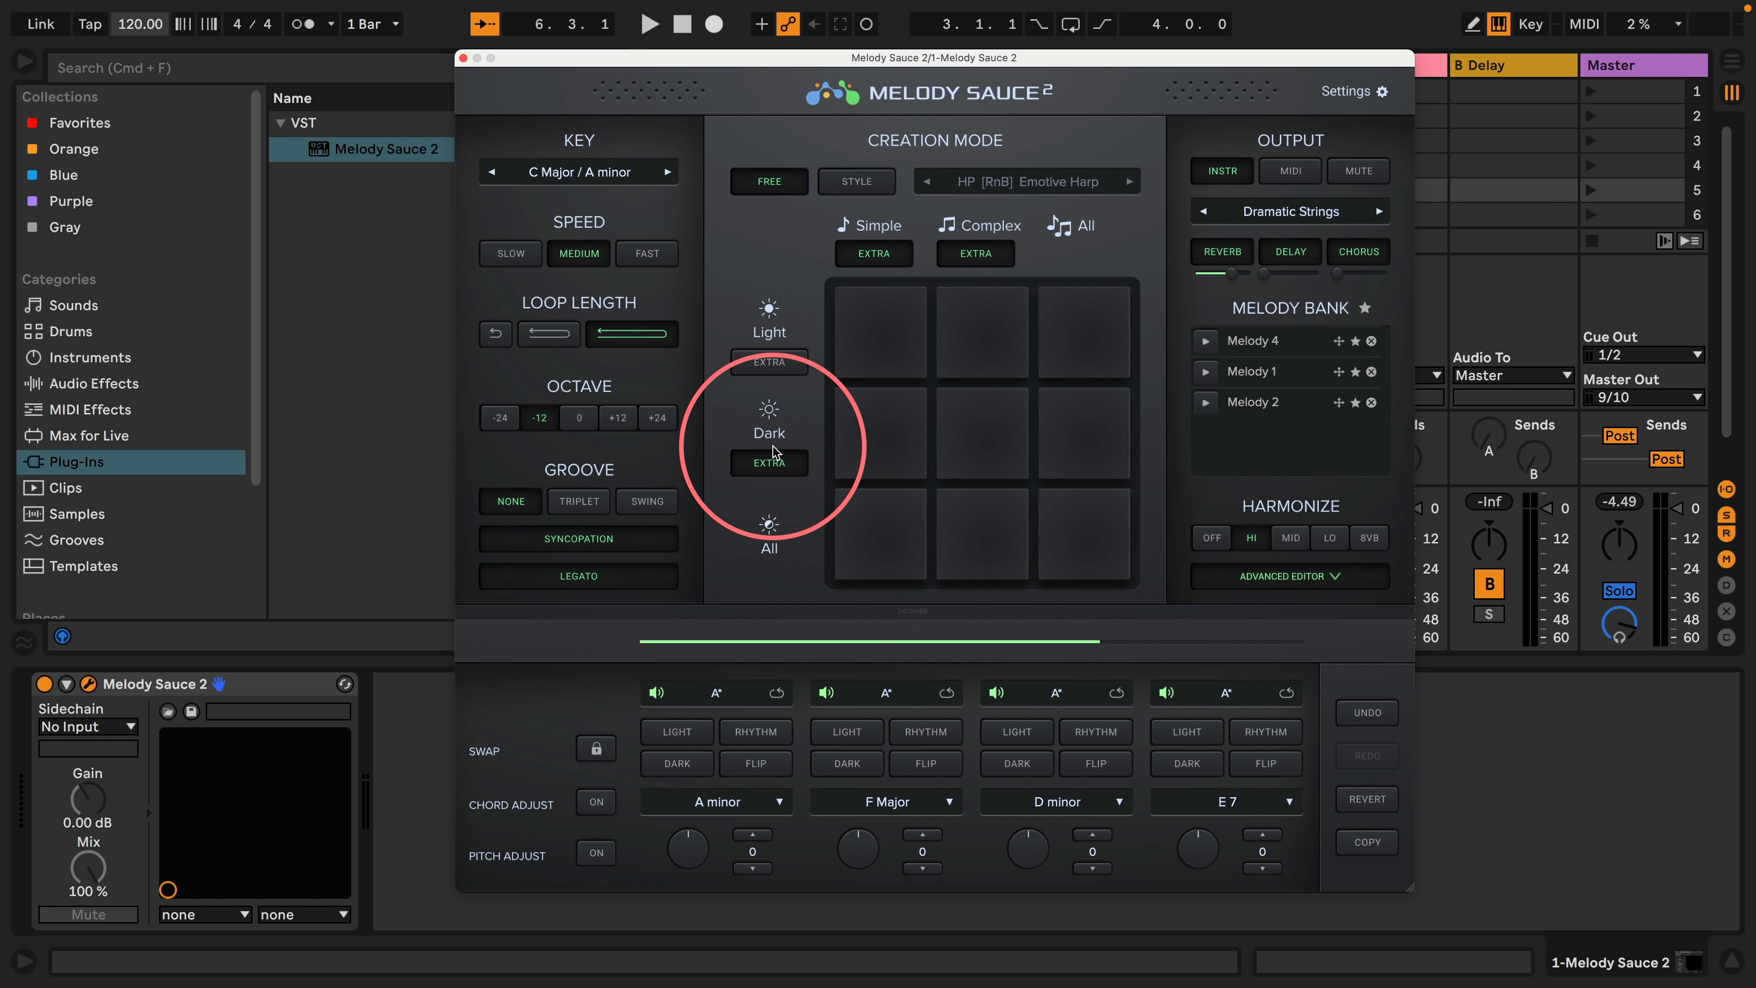
click(874, 253)
click(975, 253)
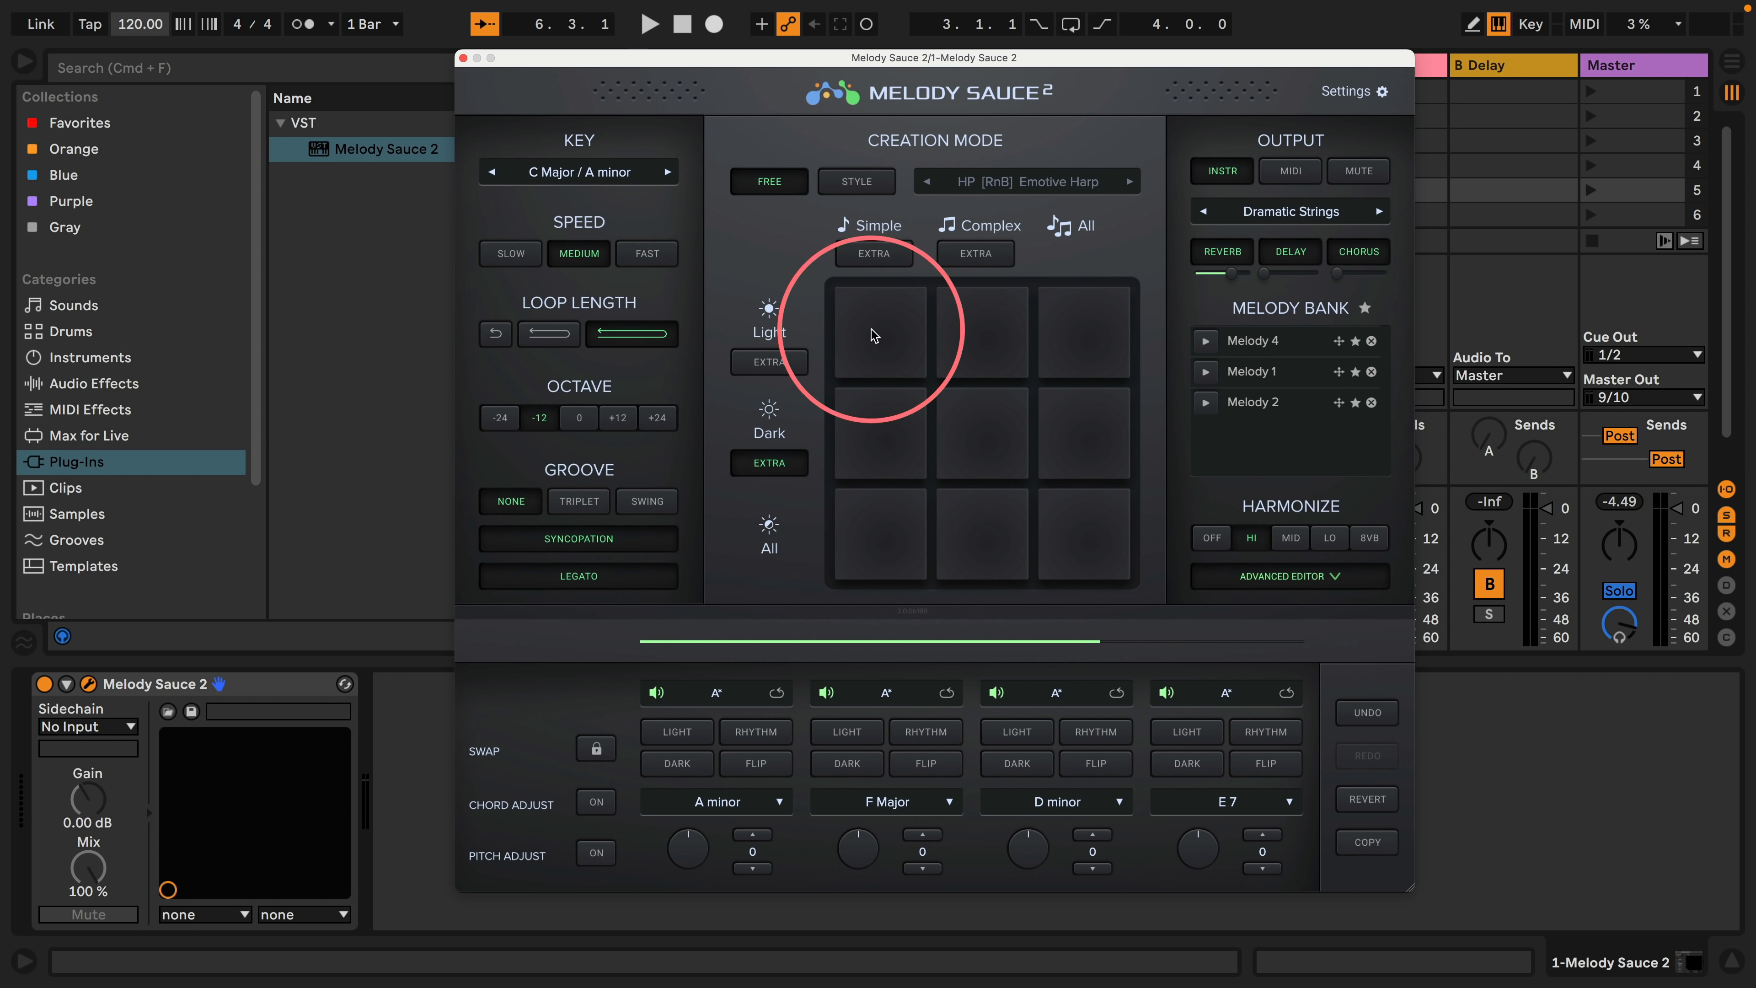
Step: Turn off Dark Extra and enable only the Simple and Light Extra options
click(771, 470)
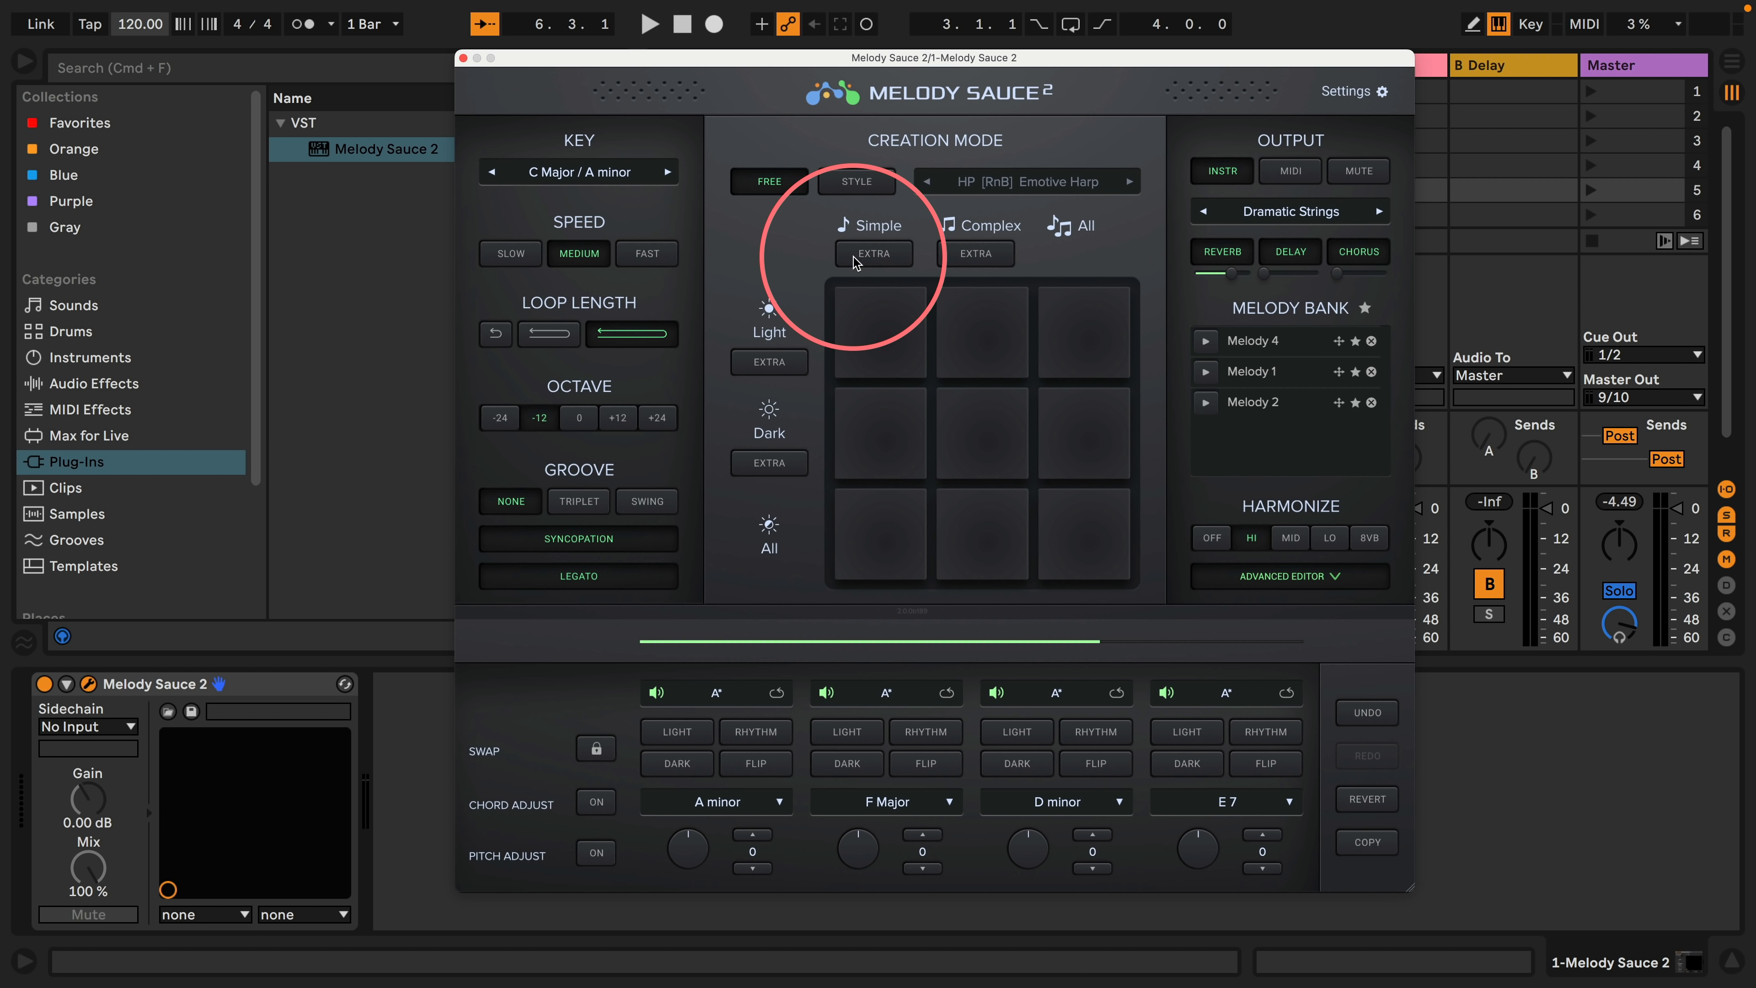
click(854, 255)
click(770, 362)
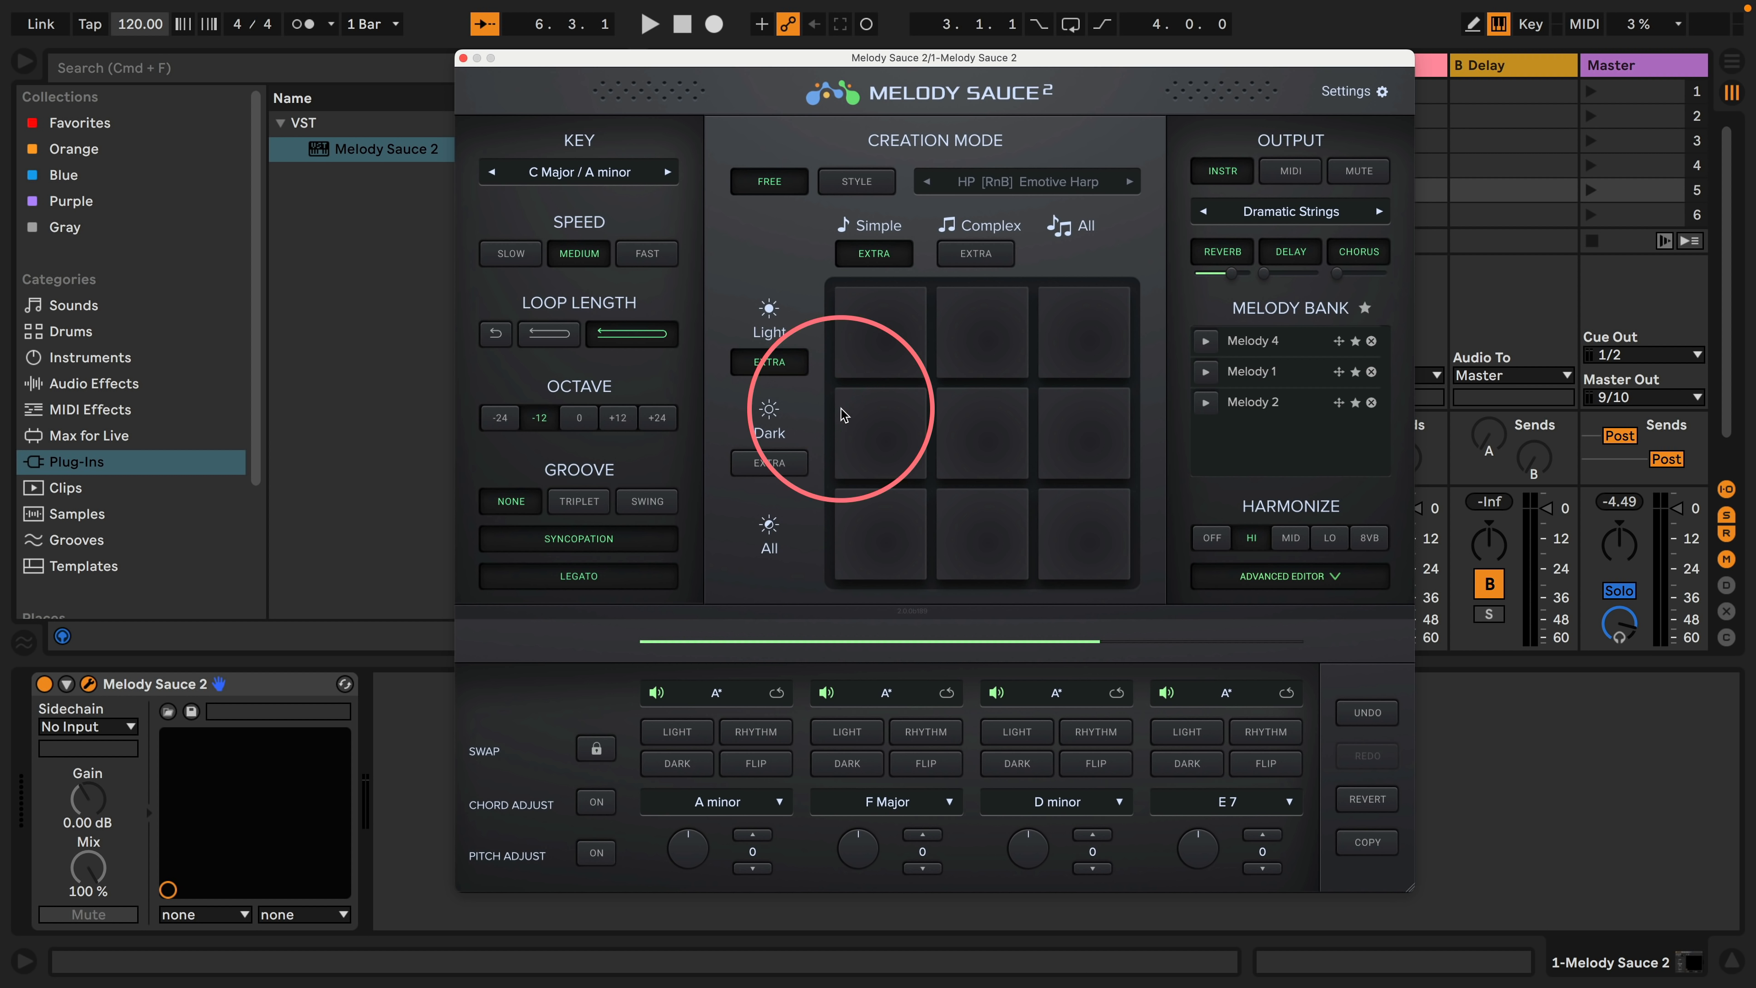
Step: Generate and audition a melody with the creation pads, and delete that Melody 3 from the Melody Bank
click(876, 316)
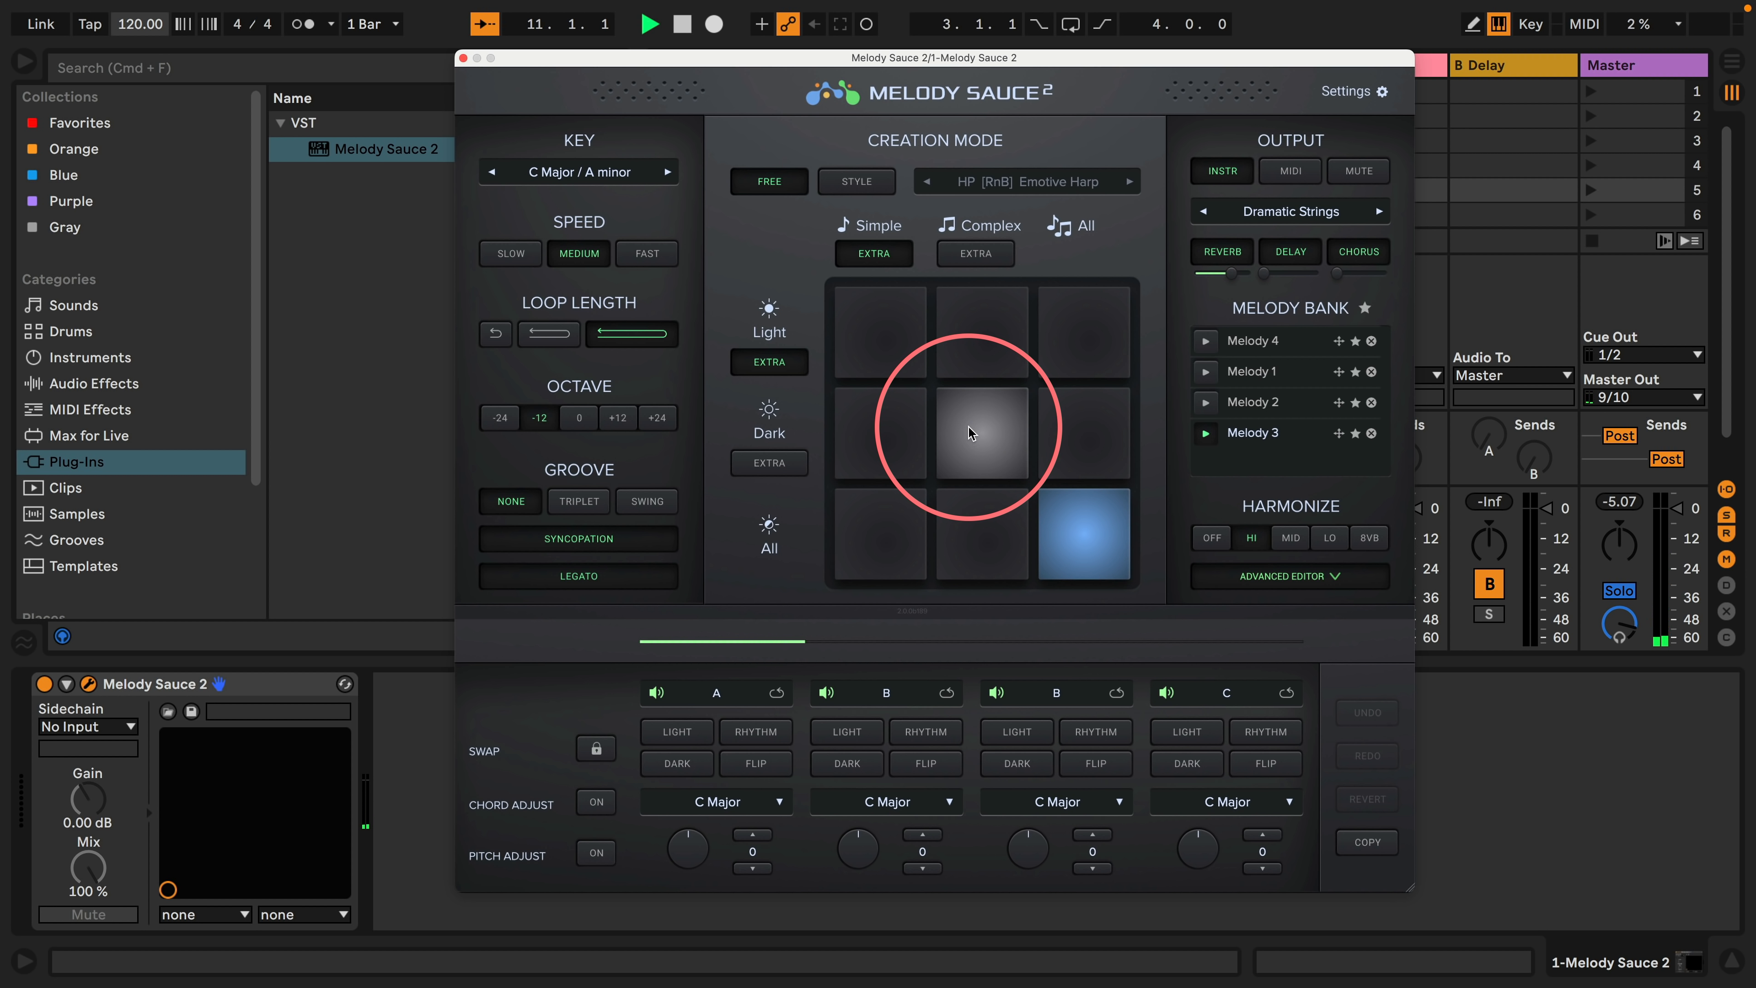
key(space)
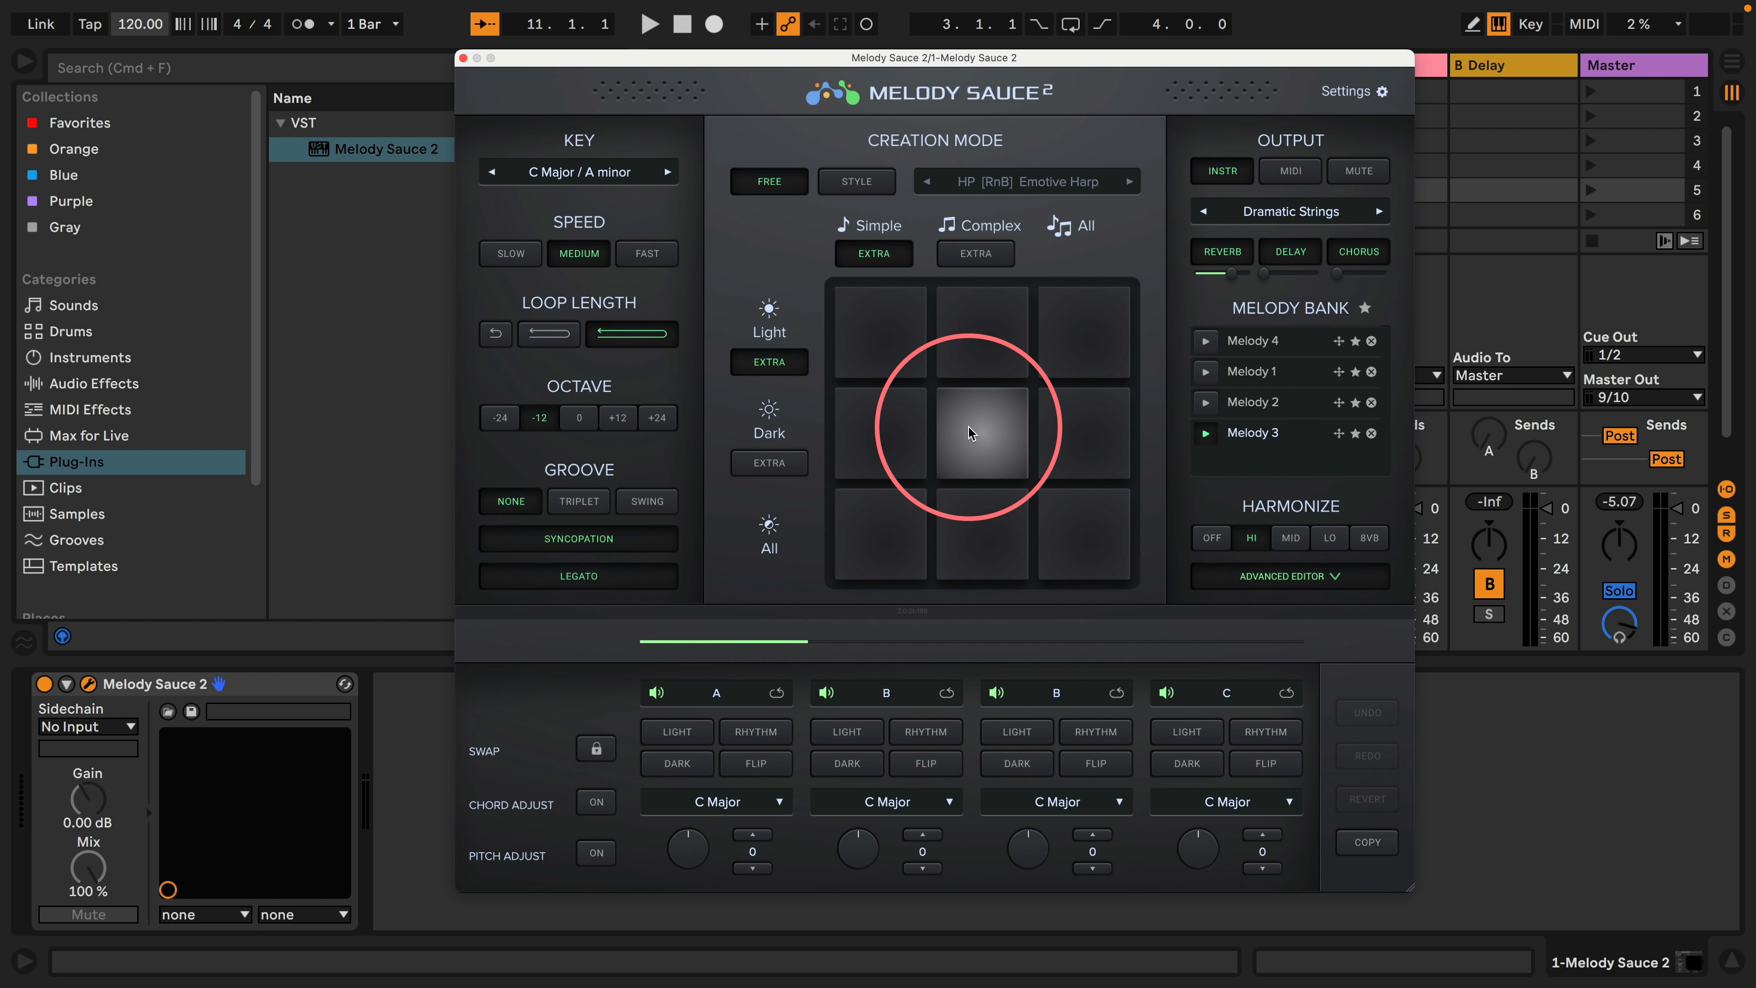
click(1372, 433)
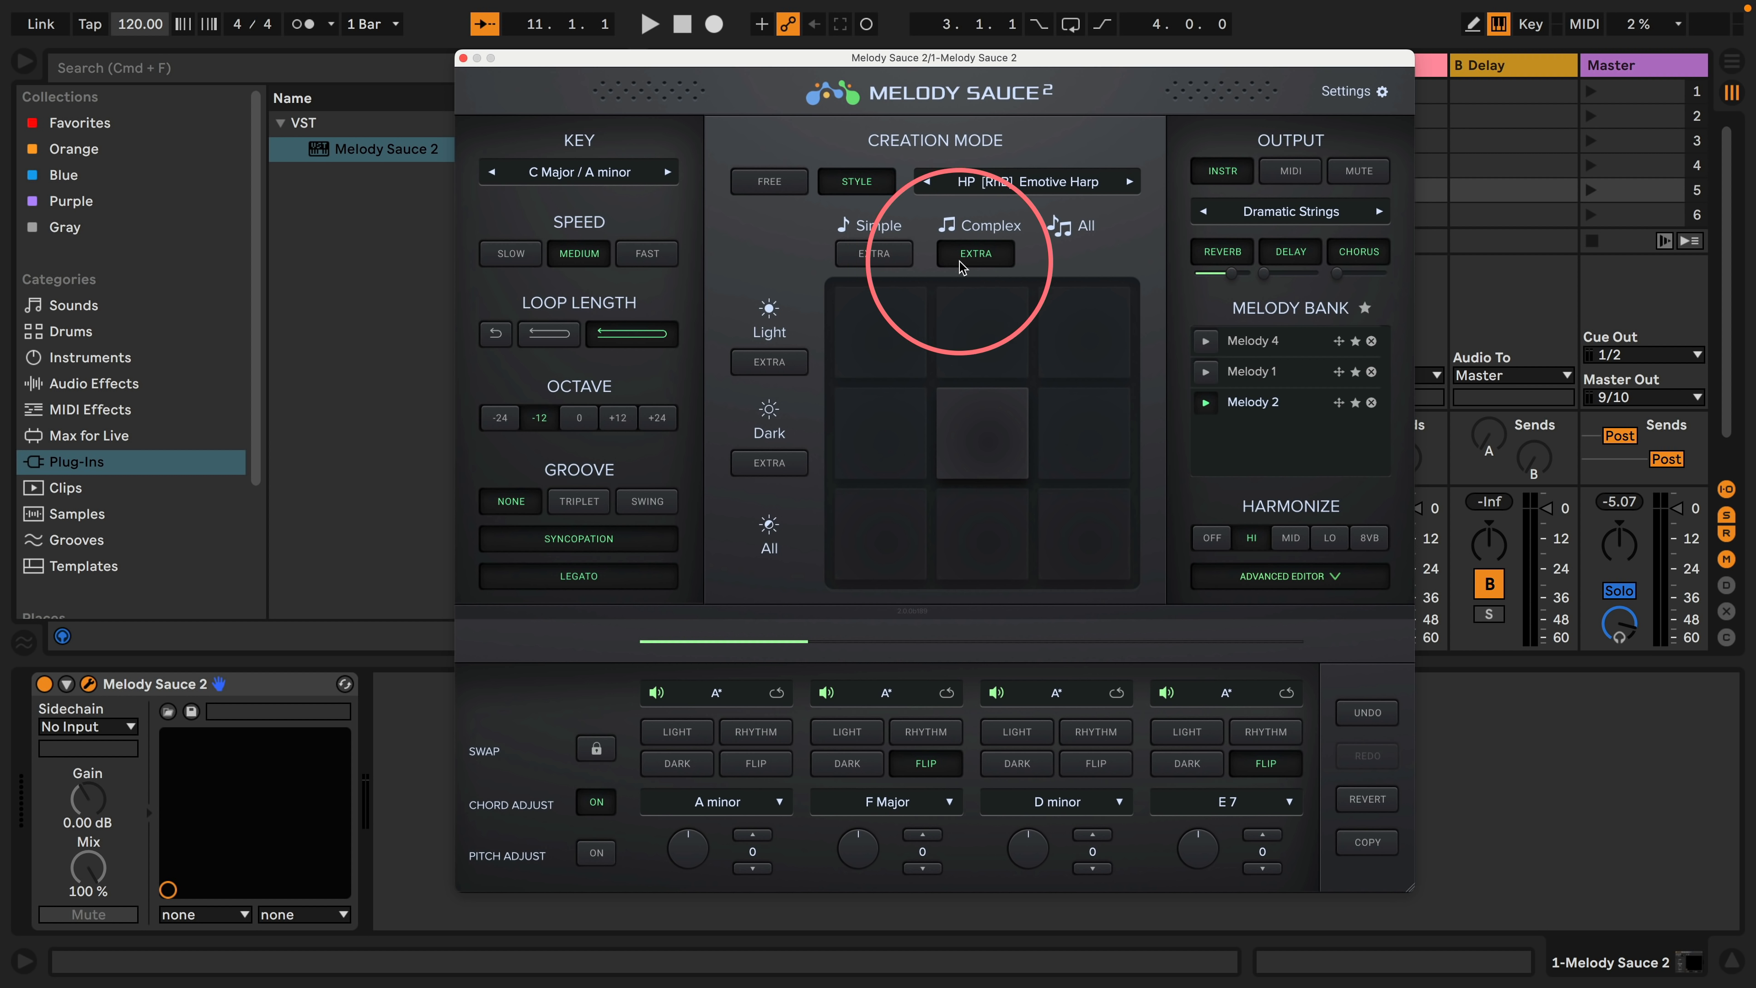
Step: Generate a melody in Free mode with the Complex and Dark Extra options enabled, and play it back
click(985, 258)
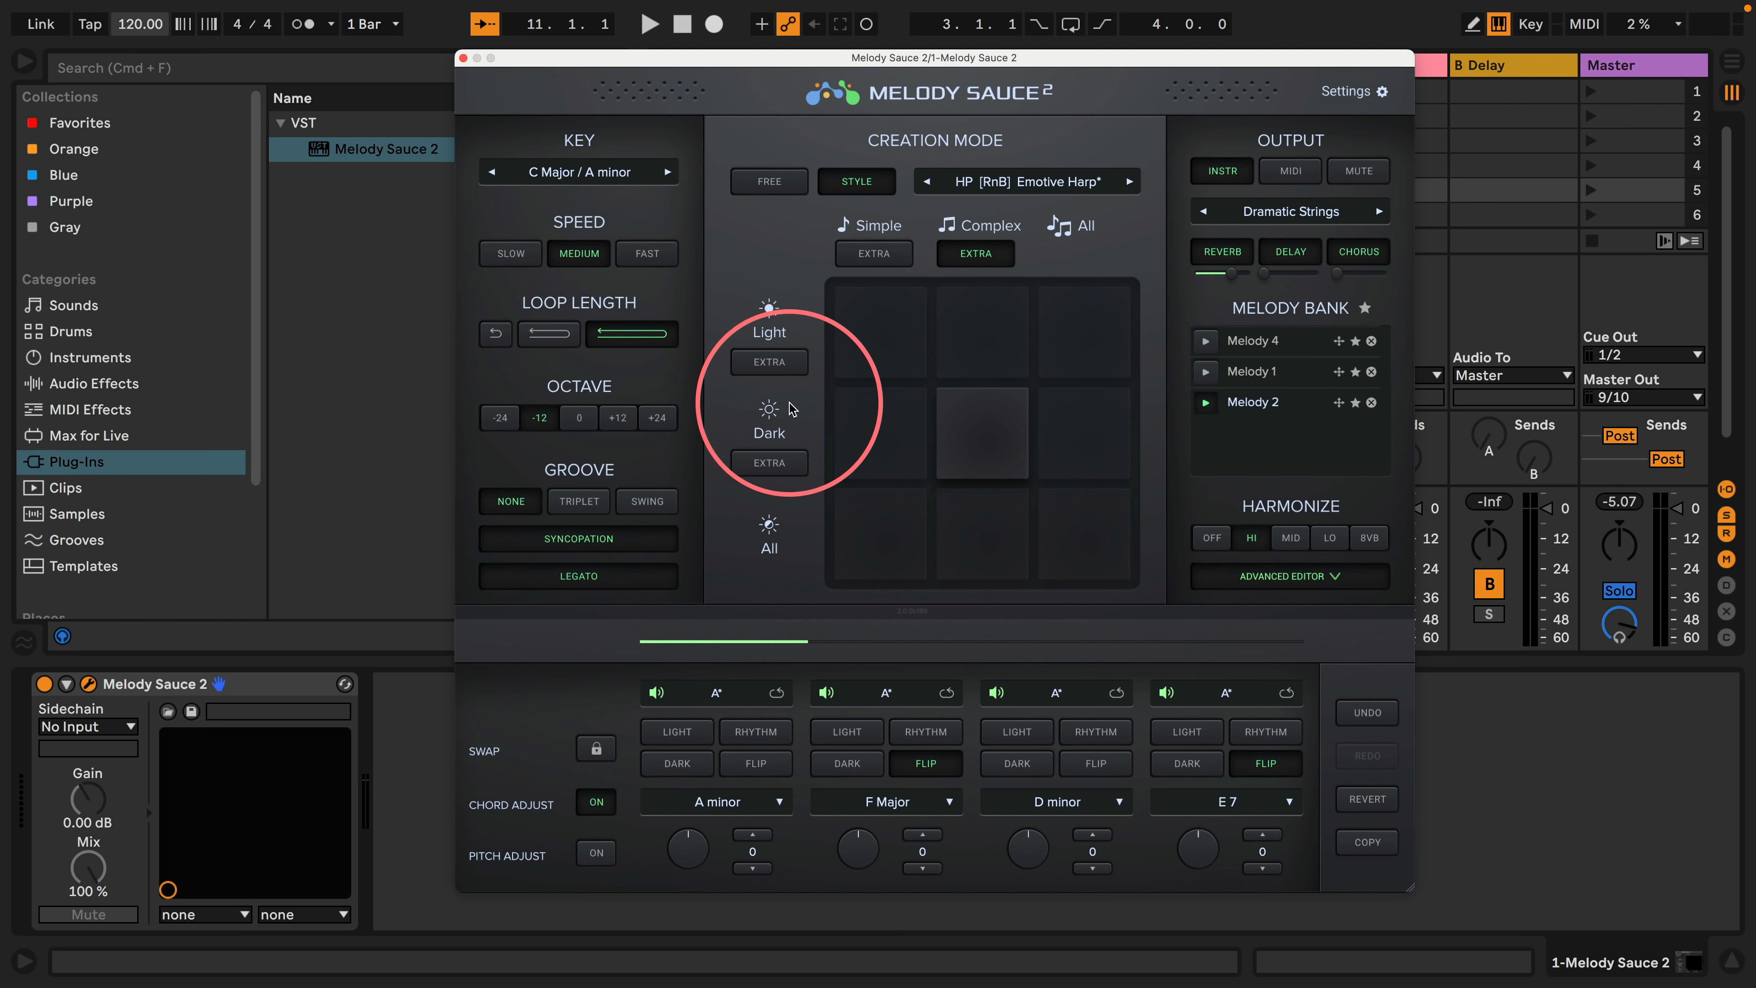
click(770, 463)
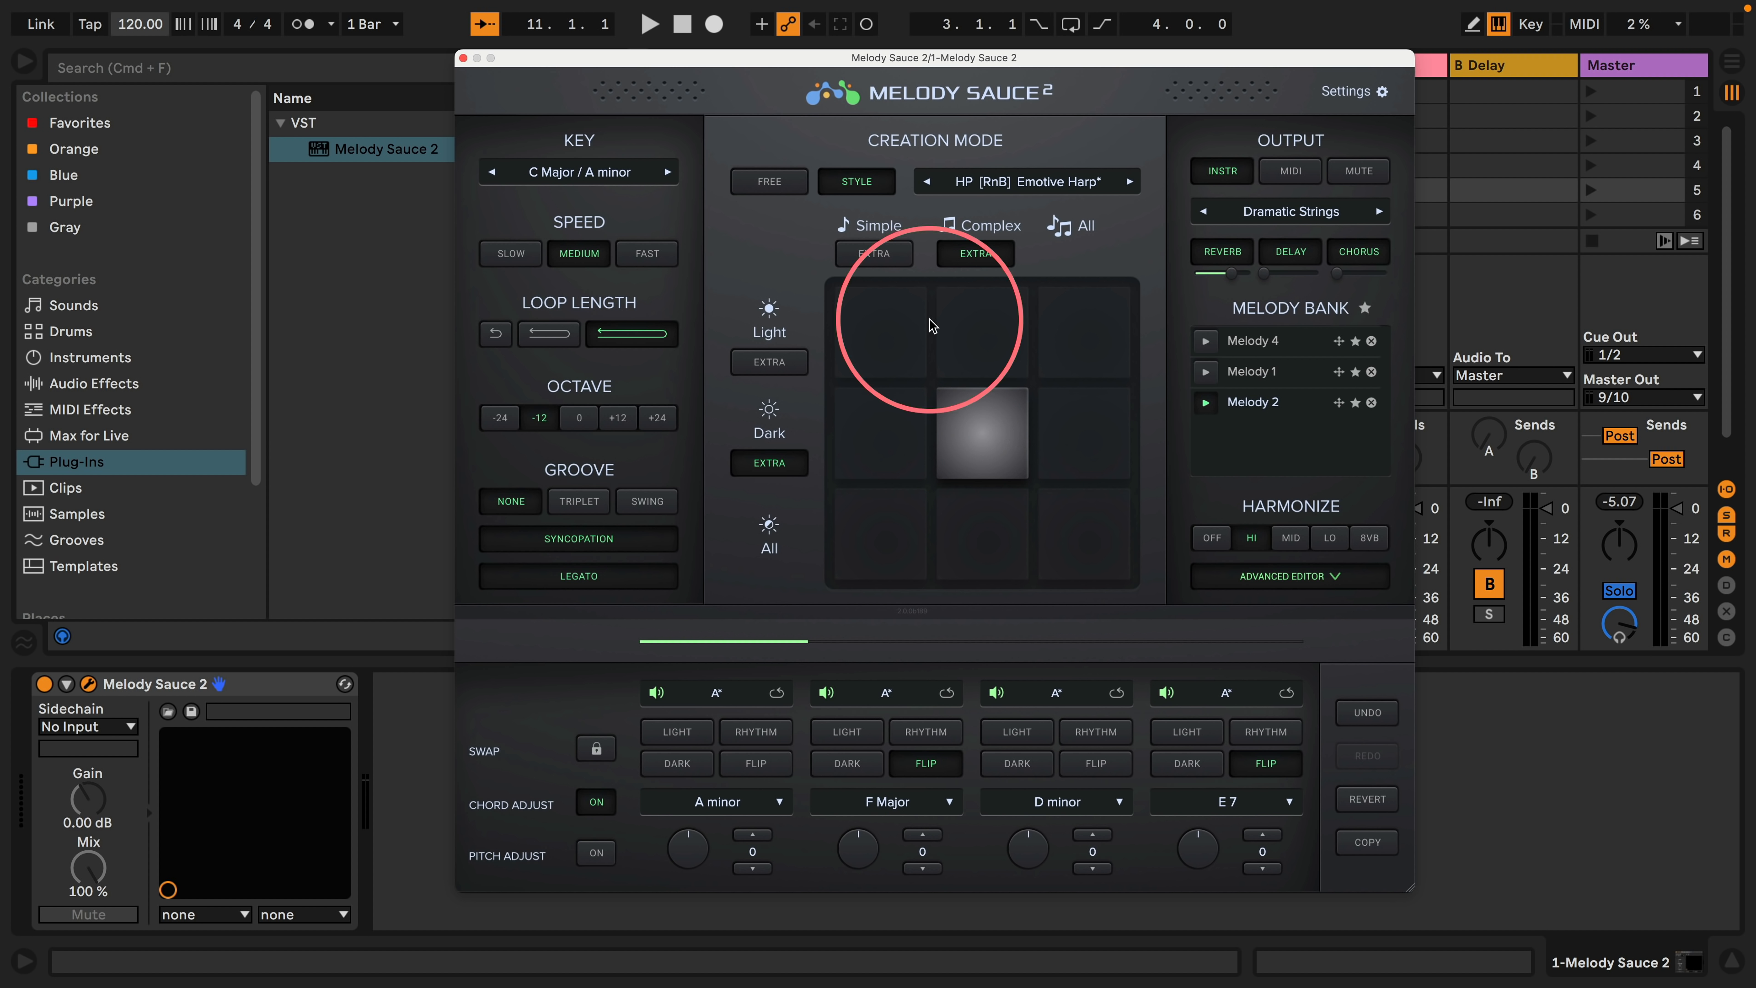
click(773, 184)
drag(876, 530, 1187, 452)
key(space)
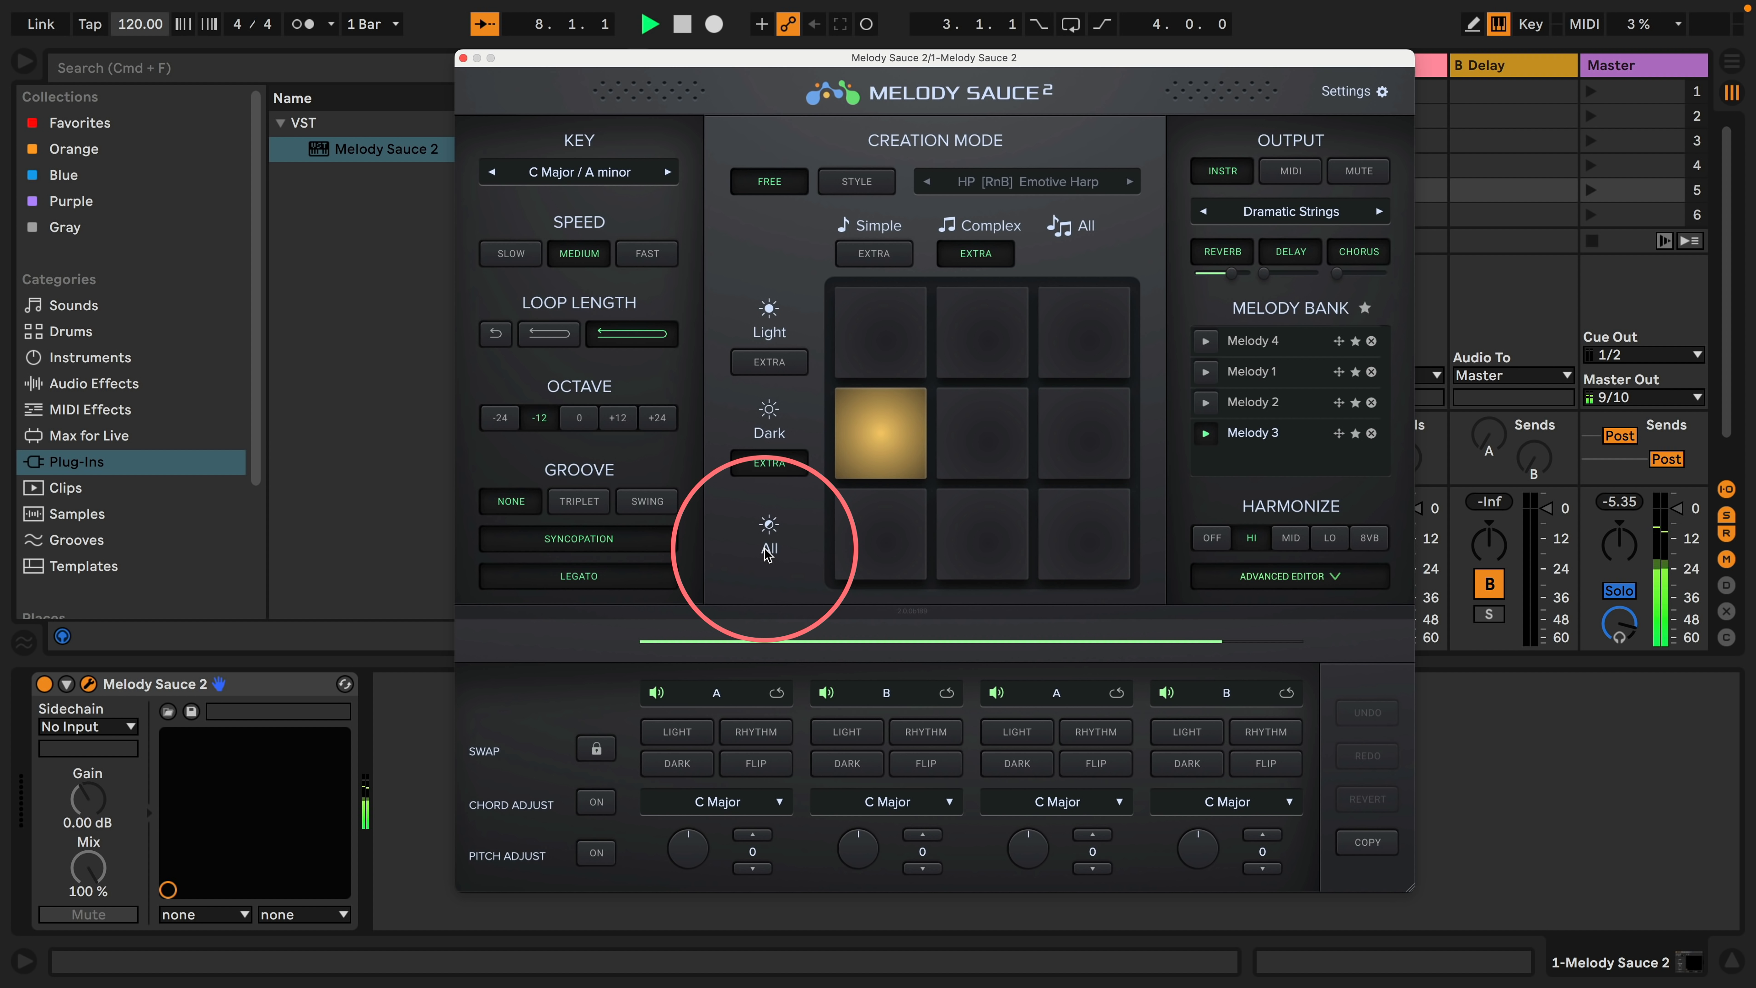
key(space)
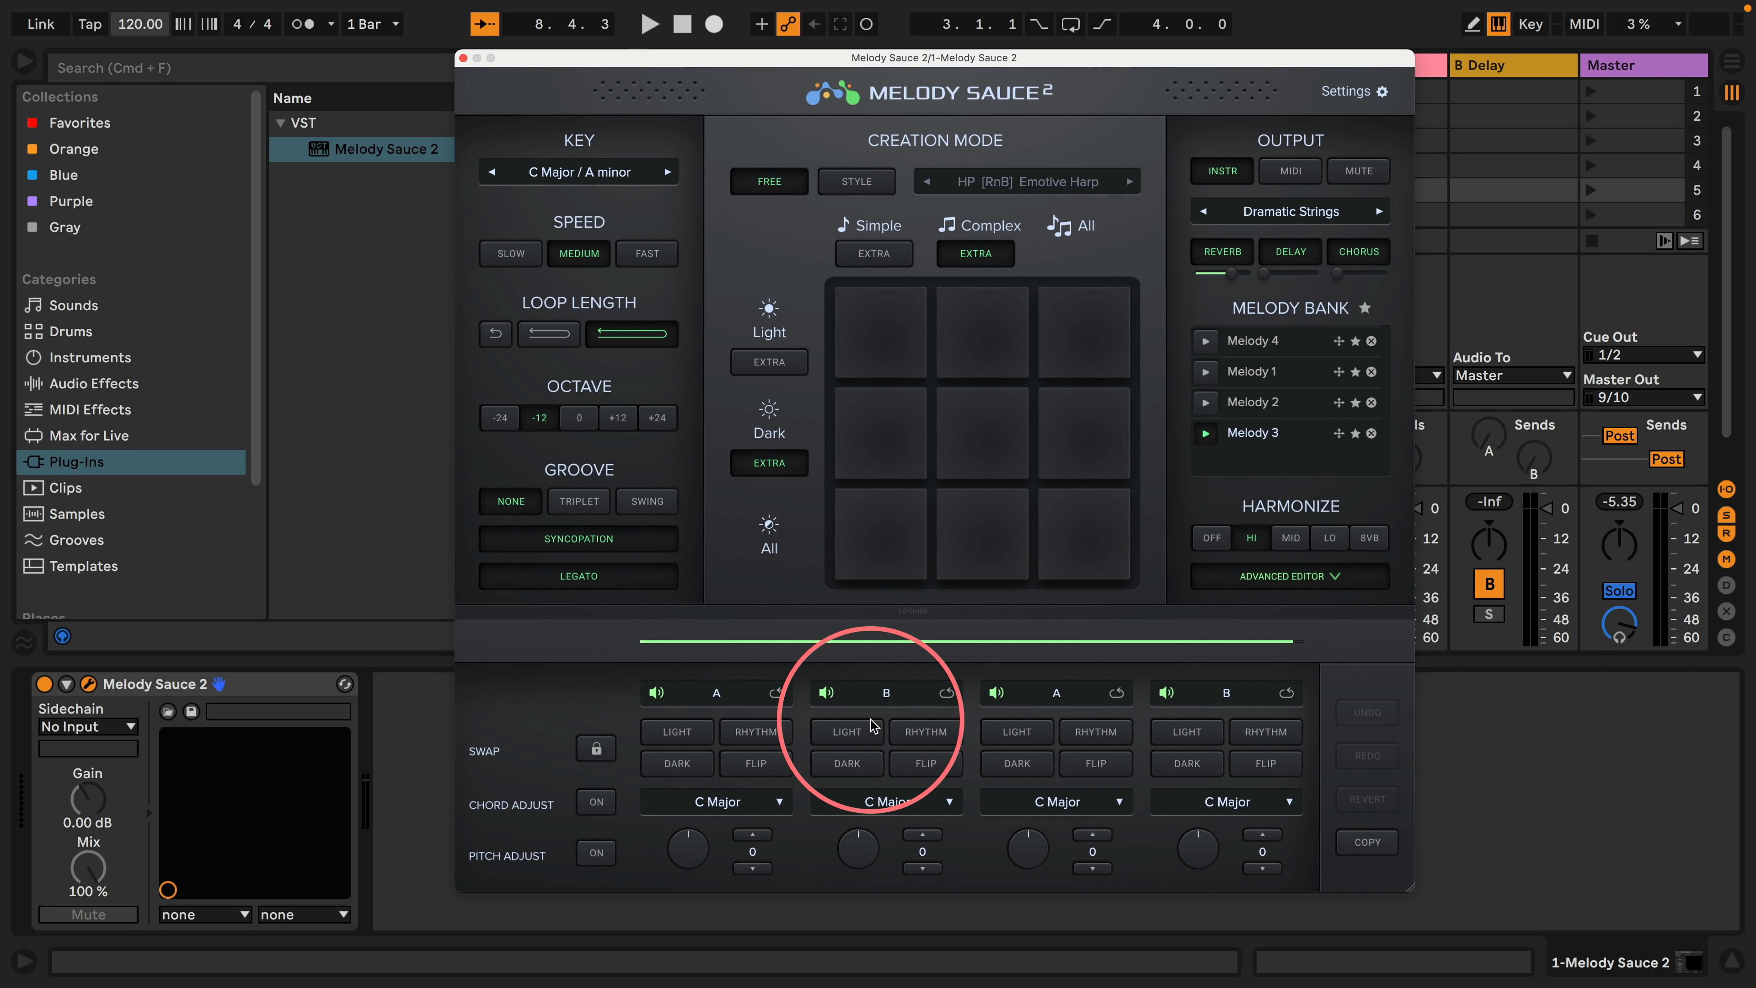
Step: Loop the first two sections one at a time, swapping in a Light variation for the first and a Dark one for the second
click(775, 694)
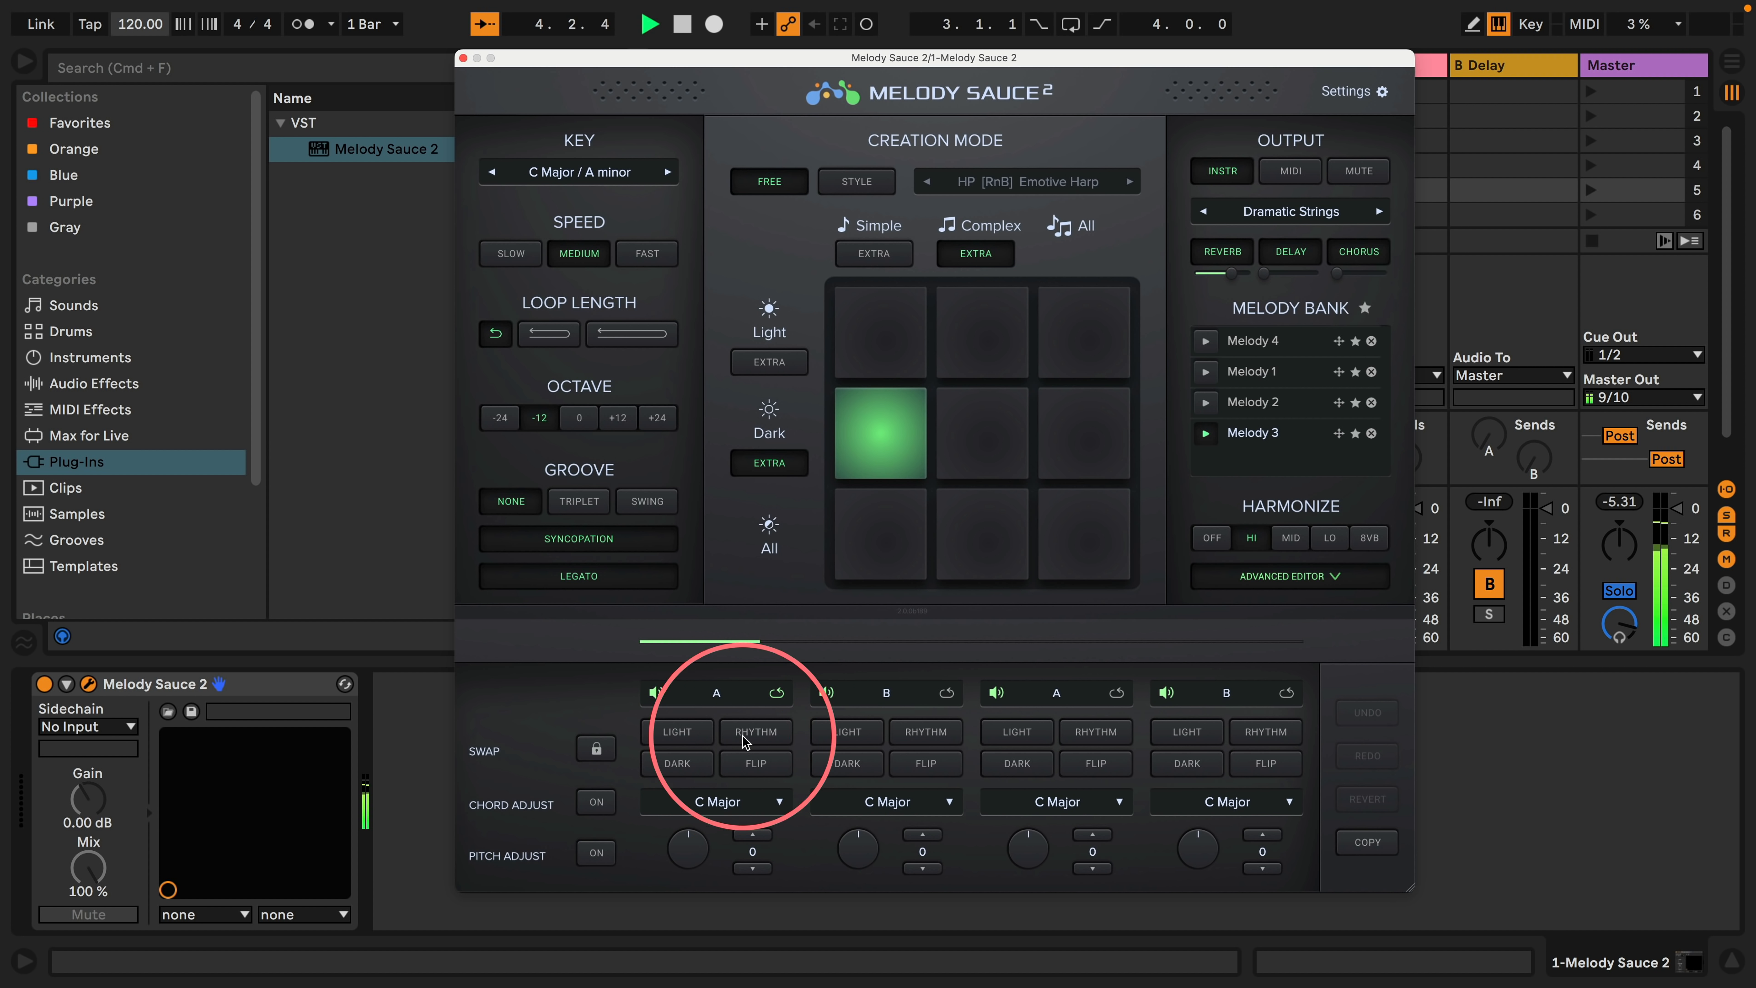
click(693, 733)
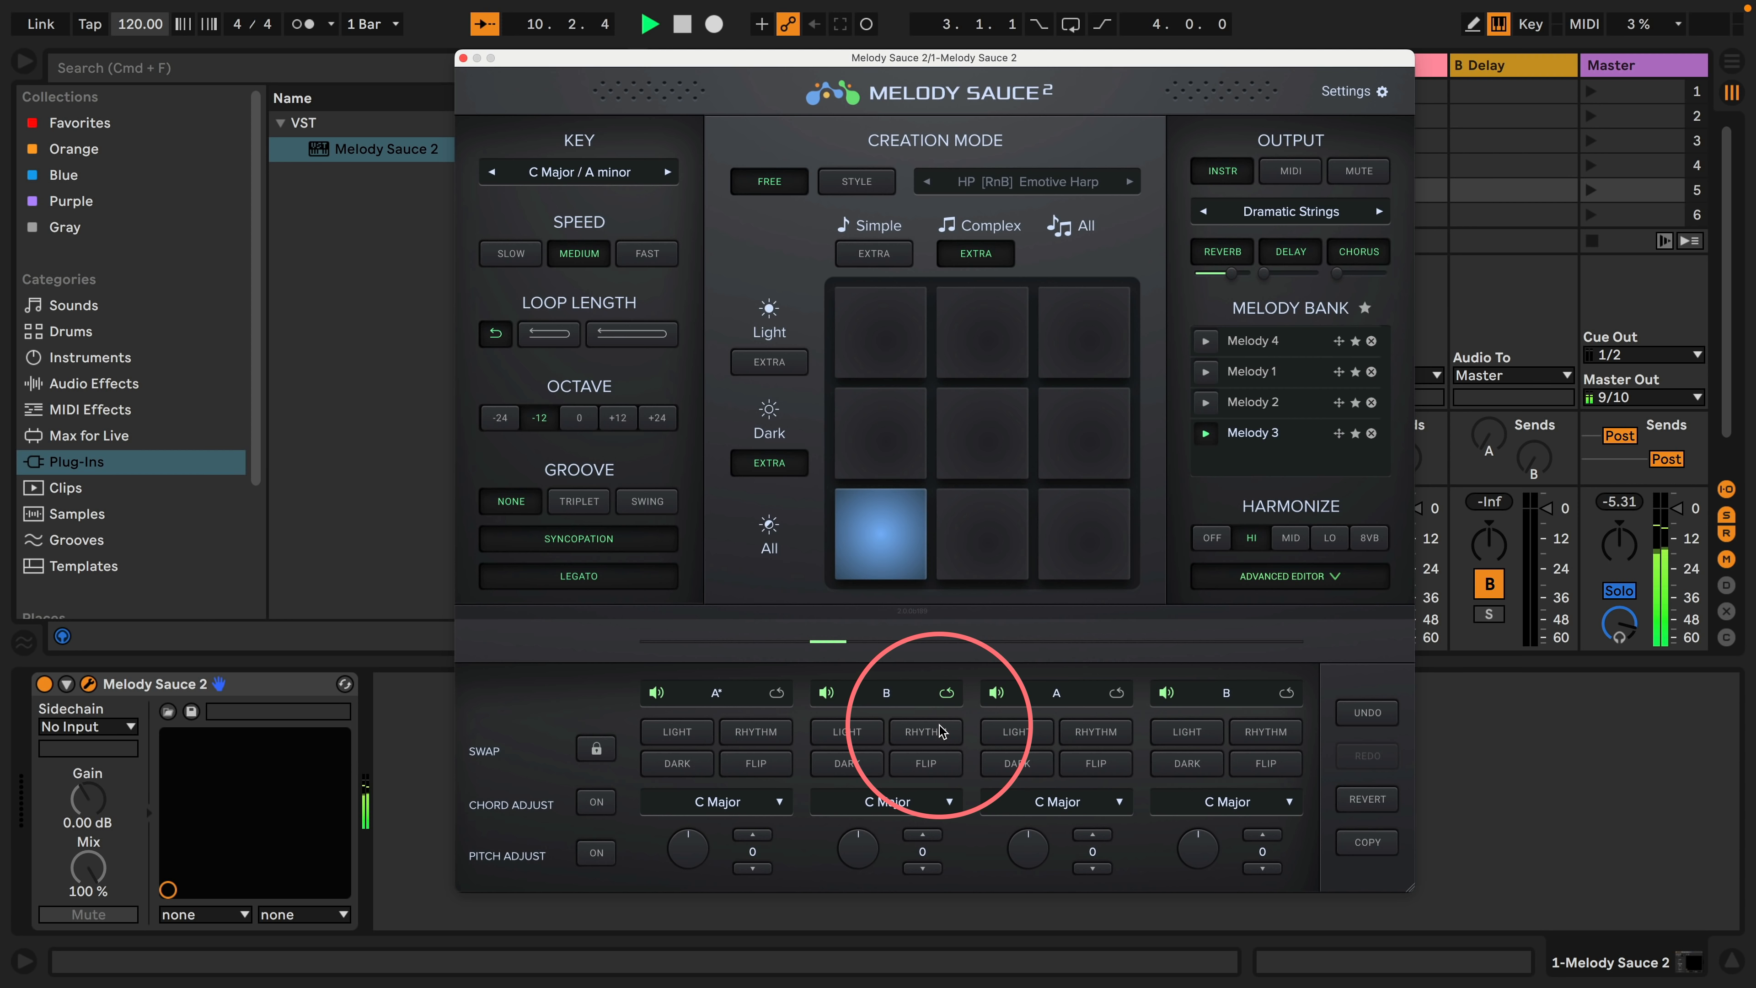
click(845, 763)
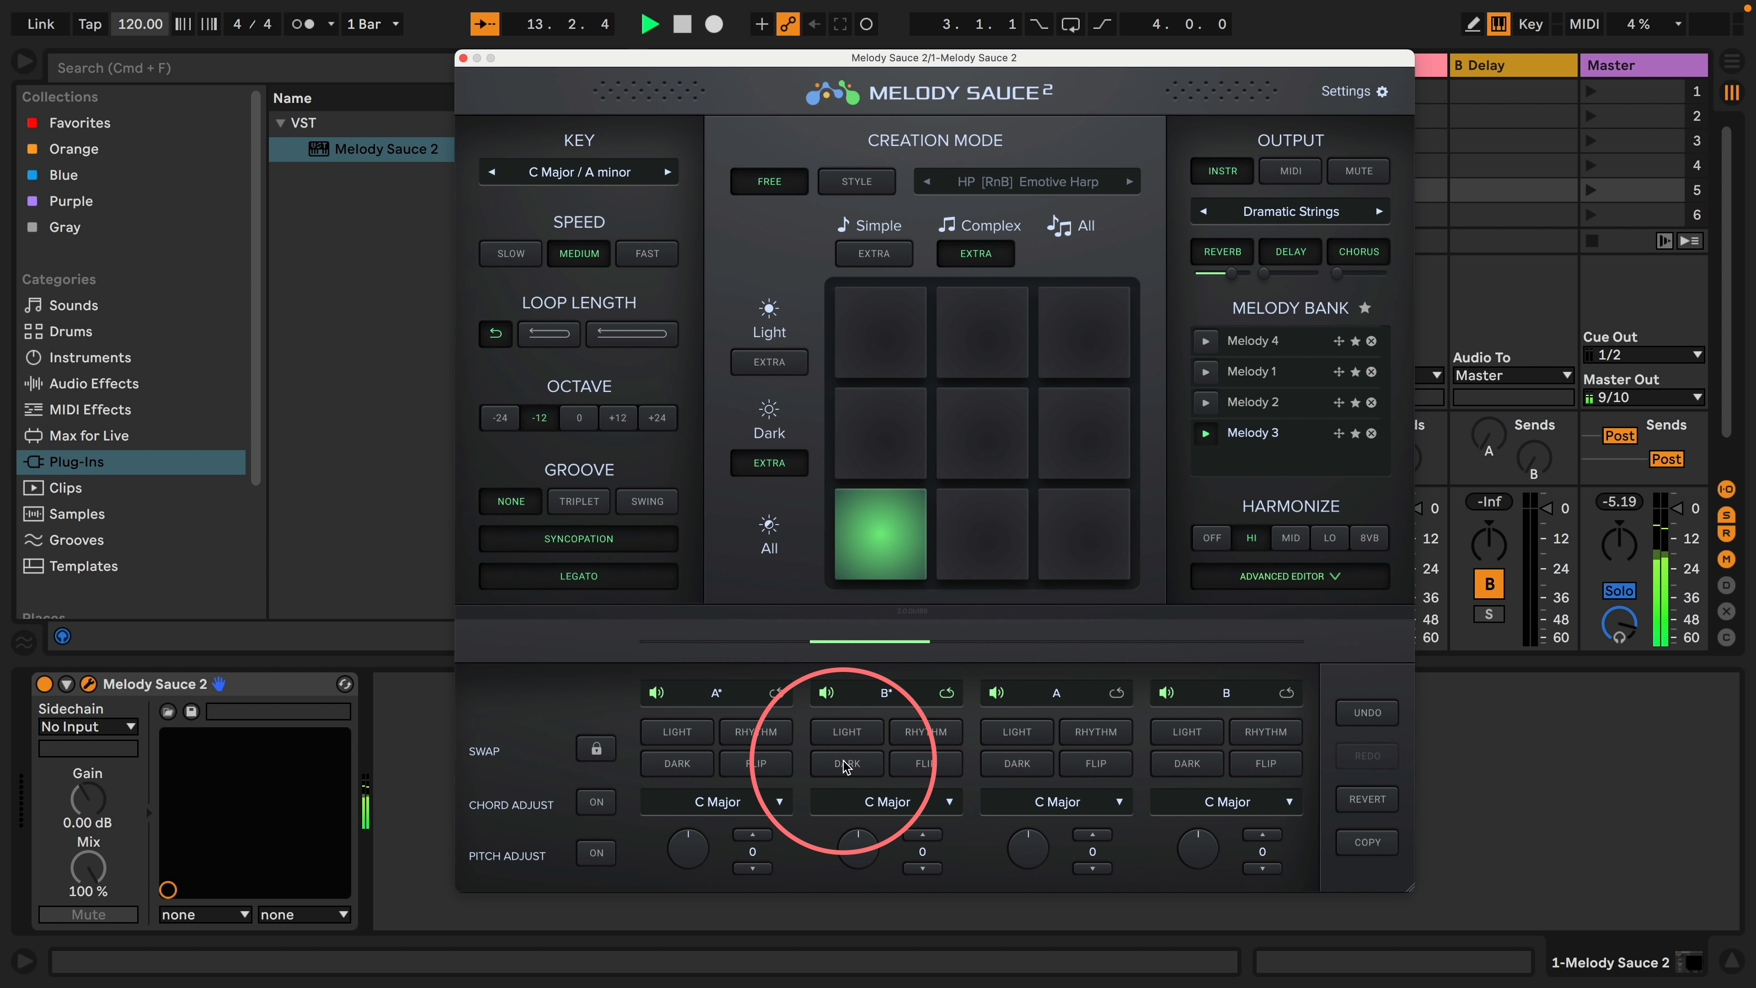
Step: Set the second section's chord to Eb Major and turn on Chord Adjust and Pitch Adjust
click(911, 802)
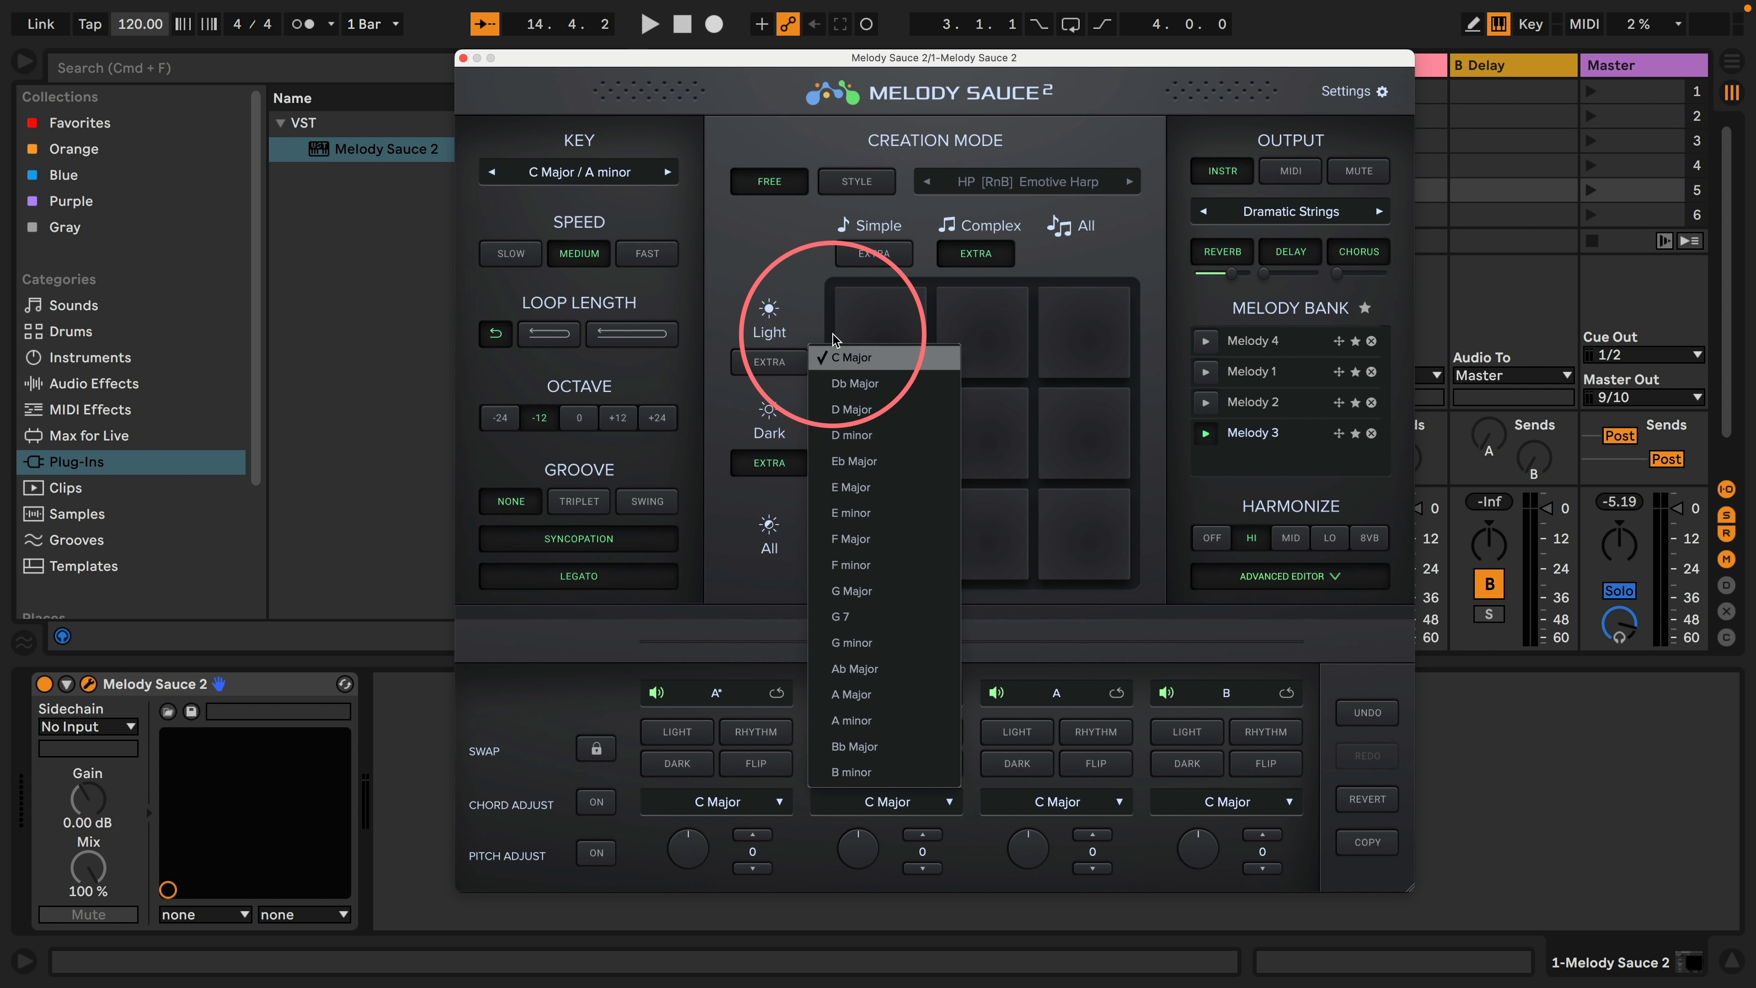
click(856, 462)
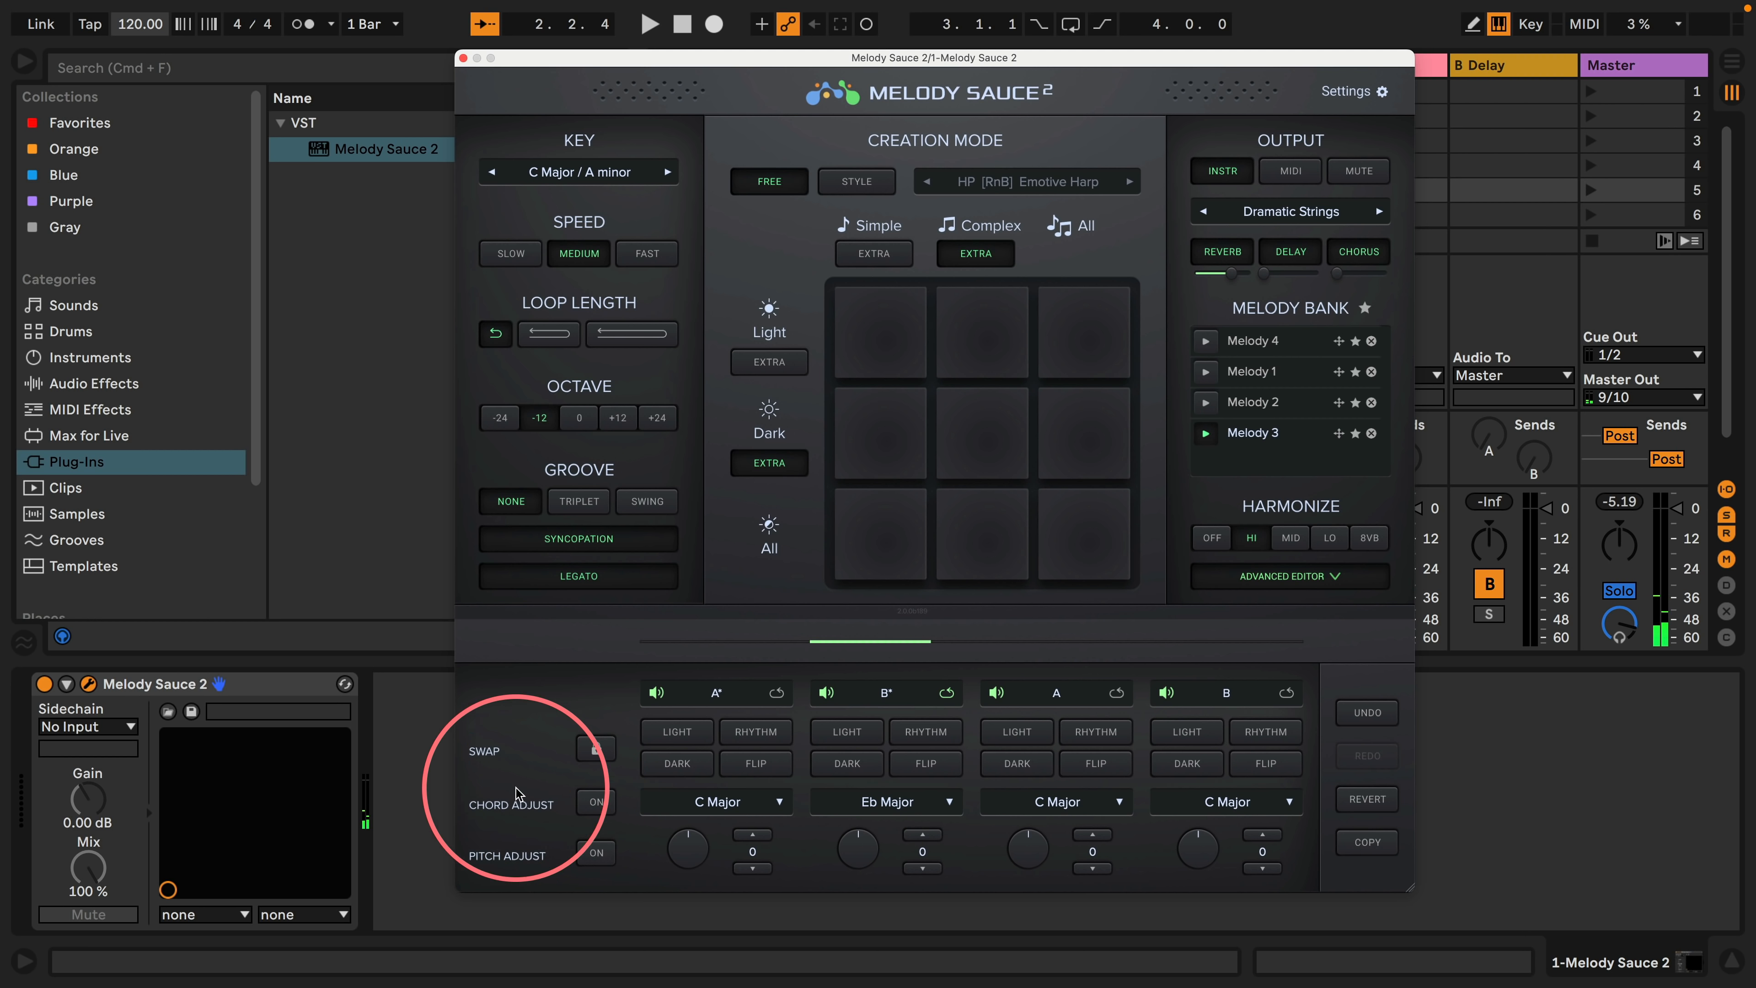
click(611, 861)
click(596, 801)
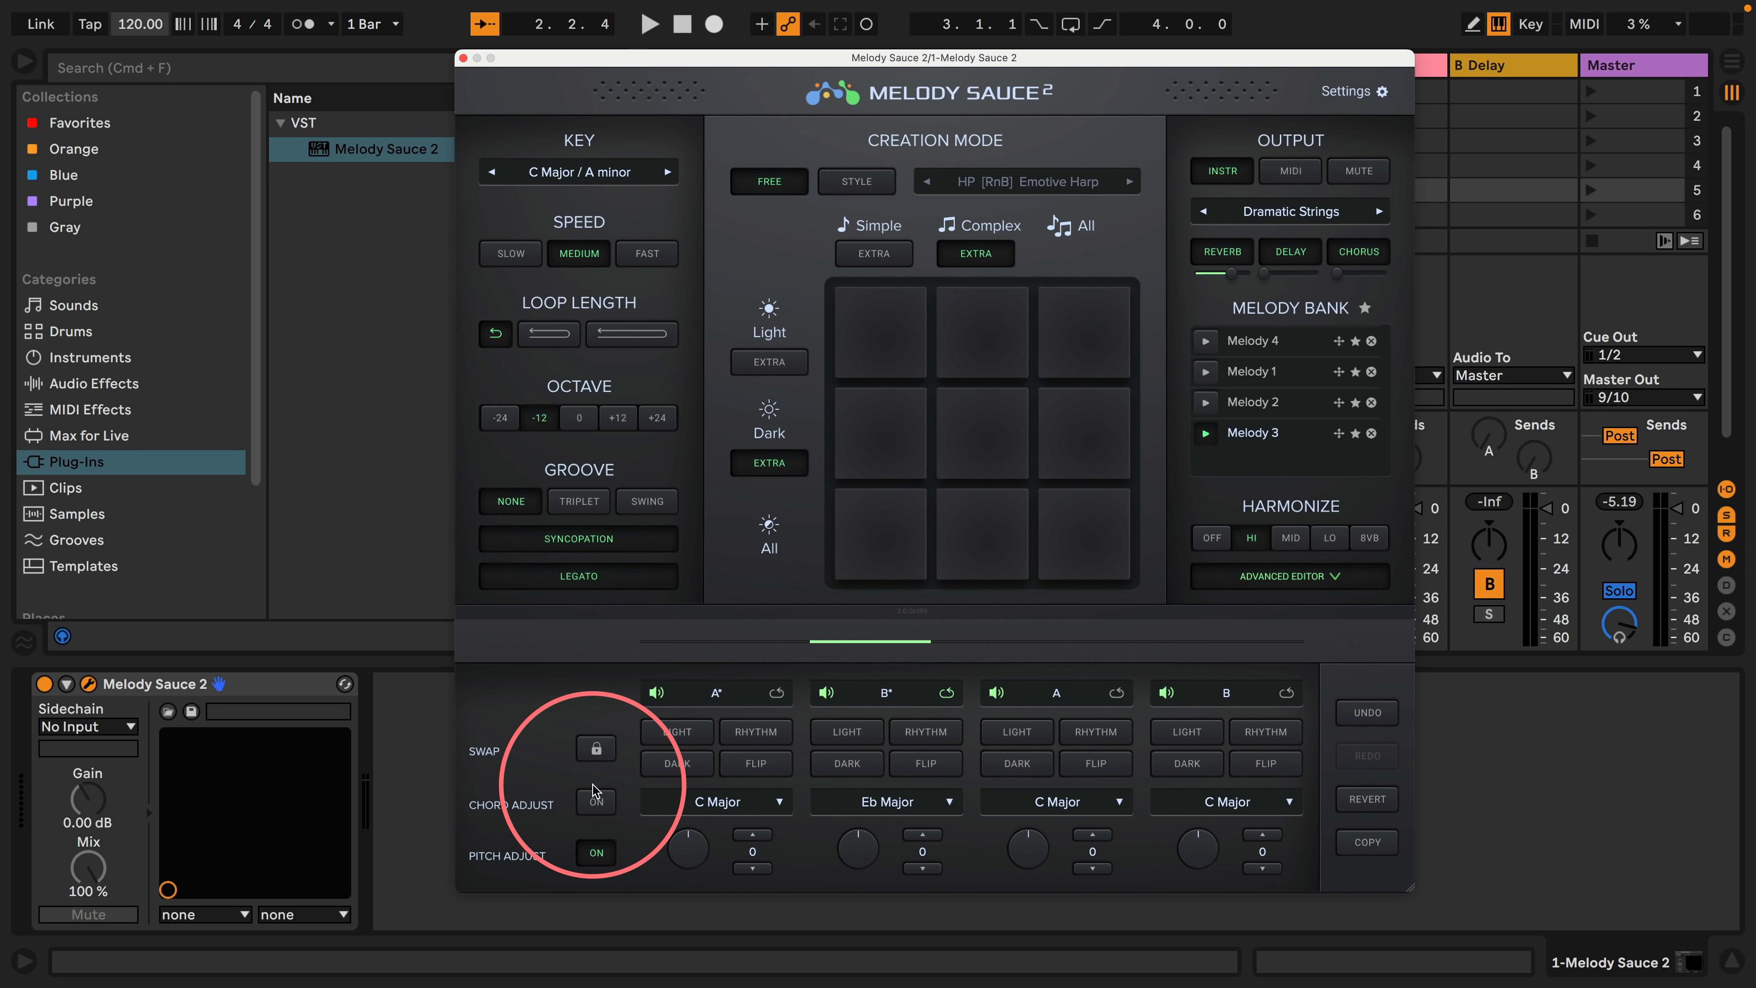
Step: Audition the first two sections looped together with the octave set to 0, and delete Melody 3 from the Melody Bank
key(space)
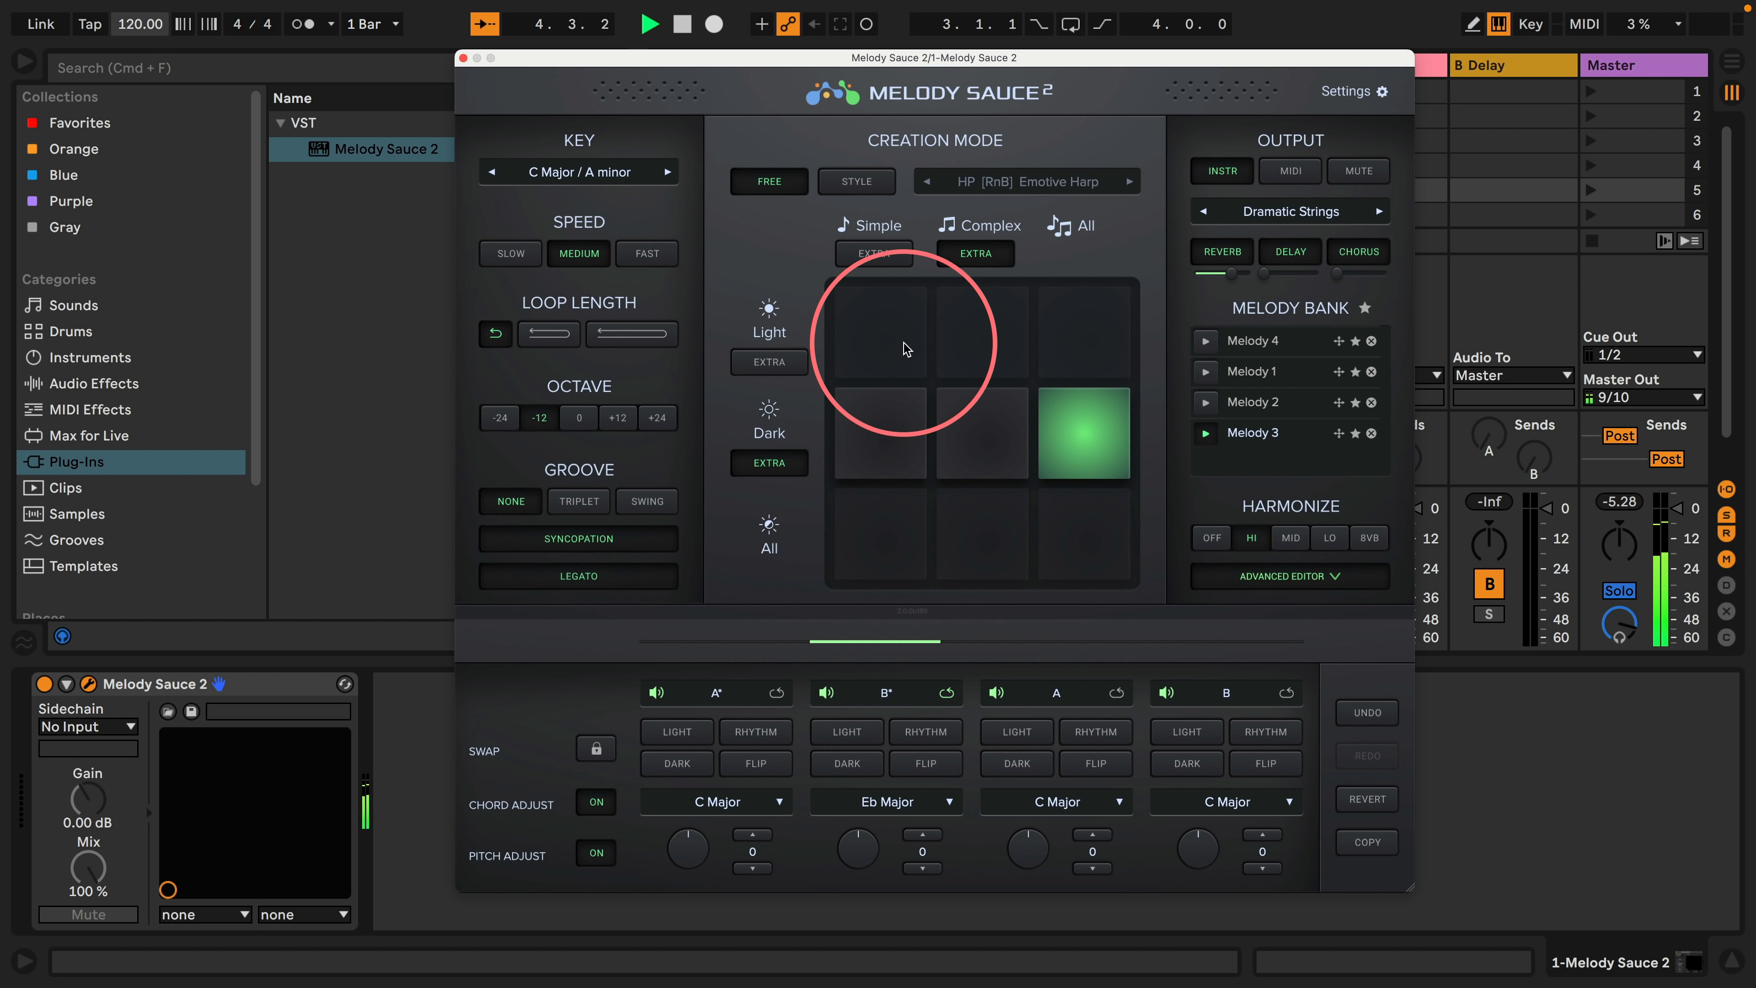
key(space)
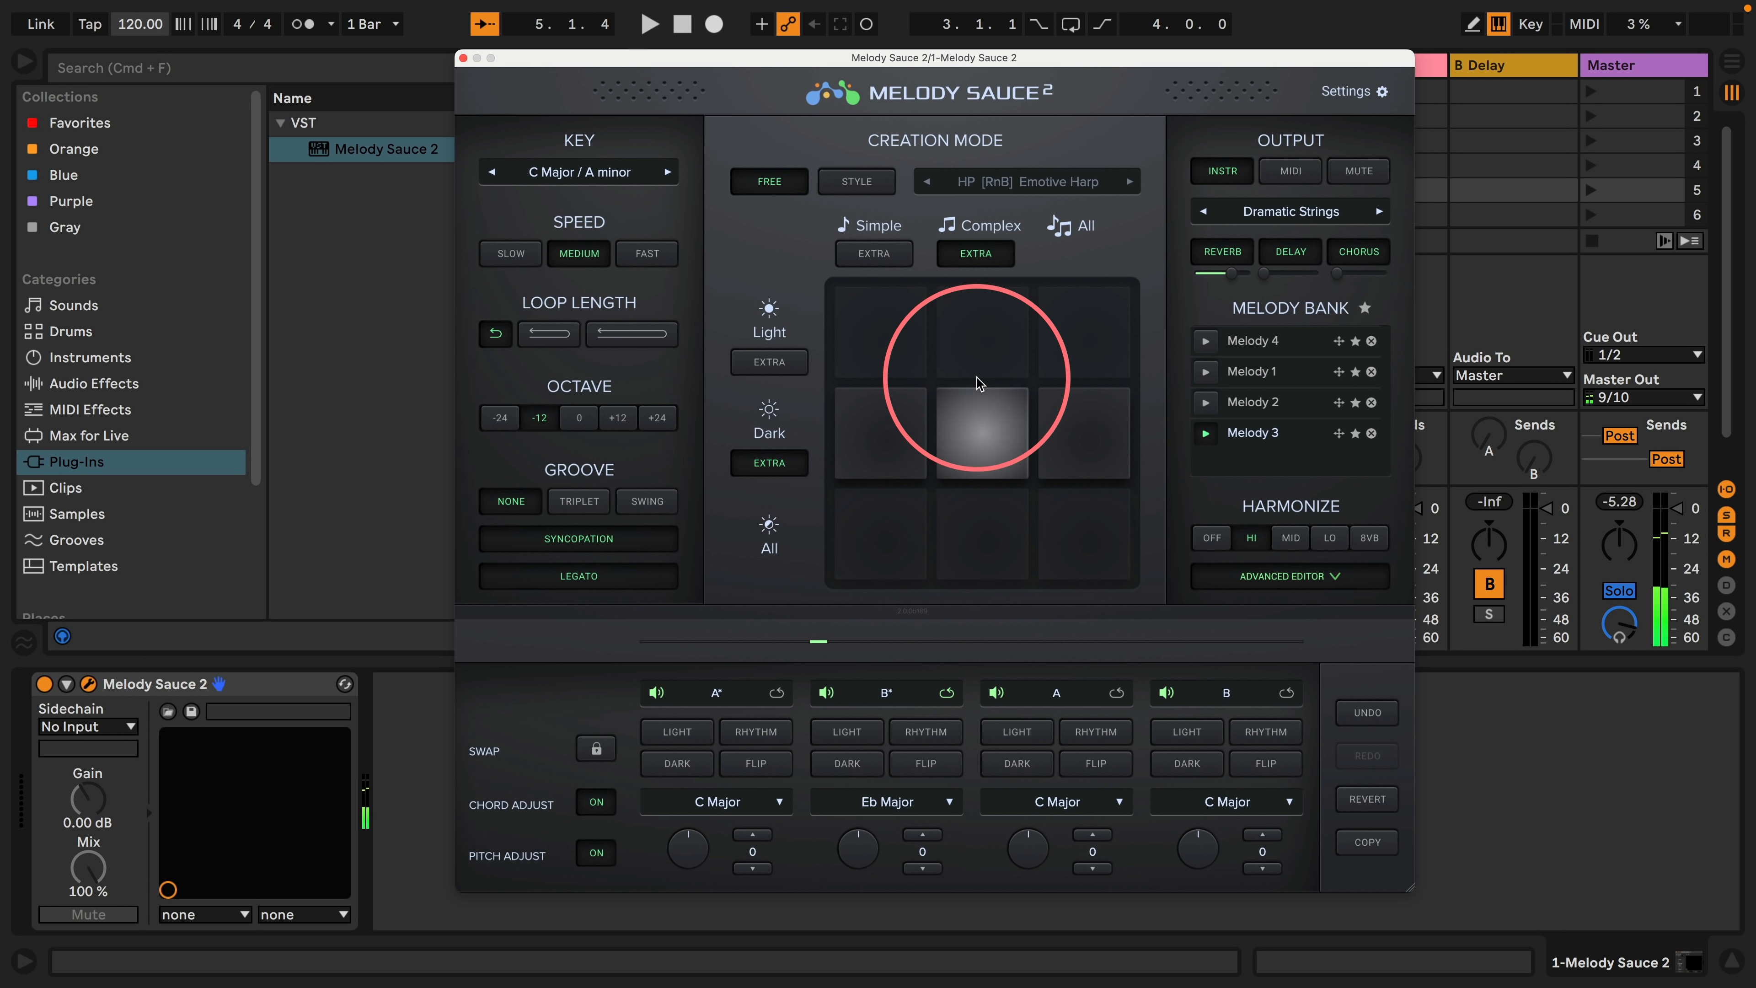
key(space)
key(space)
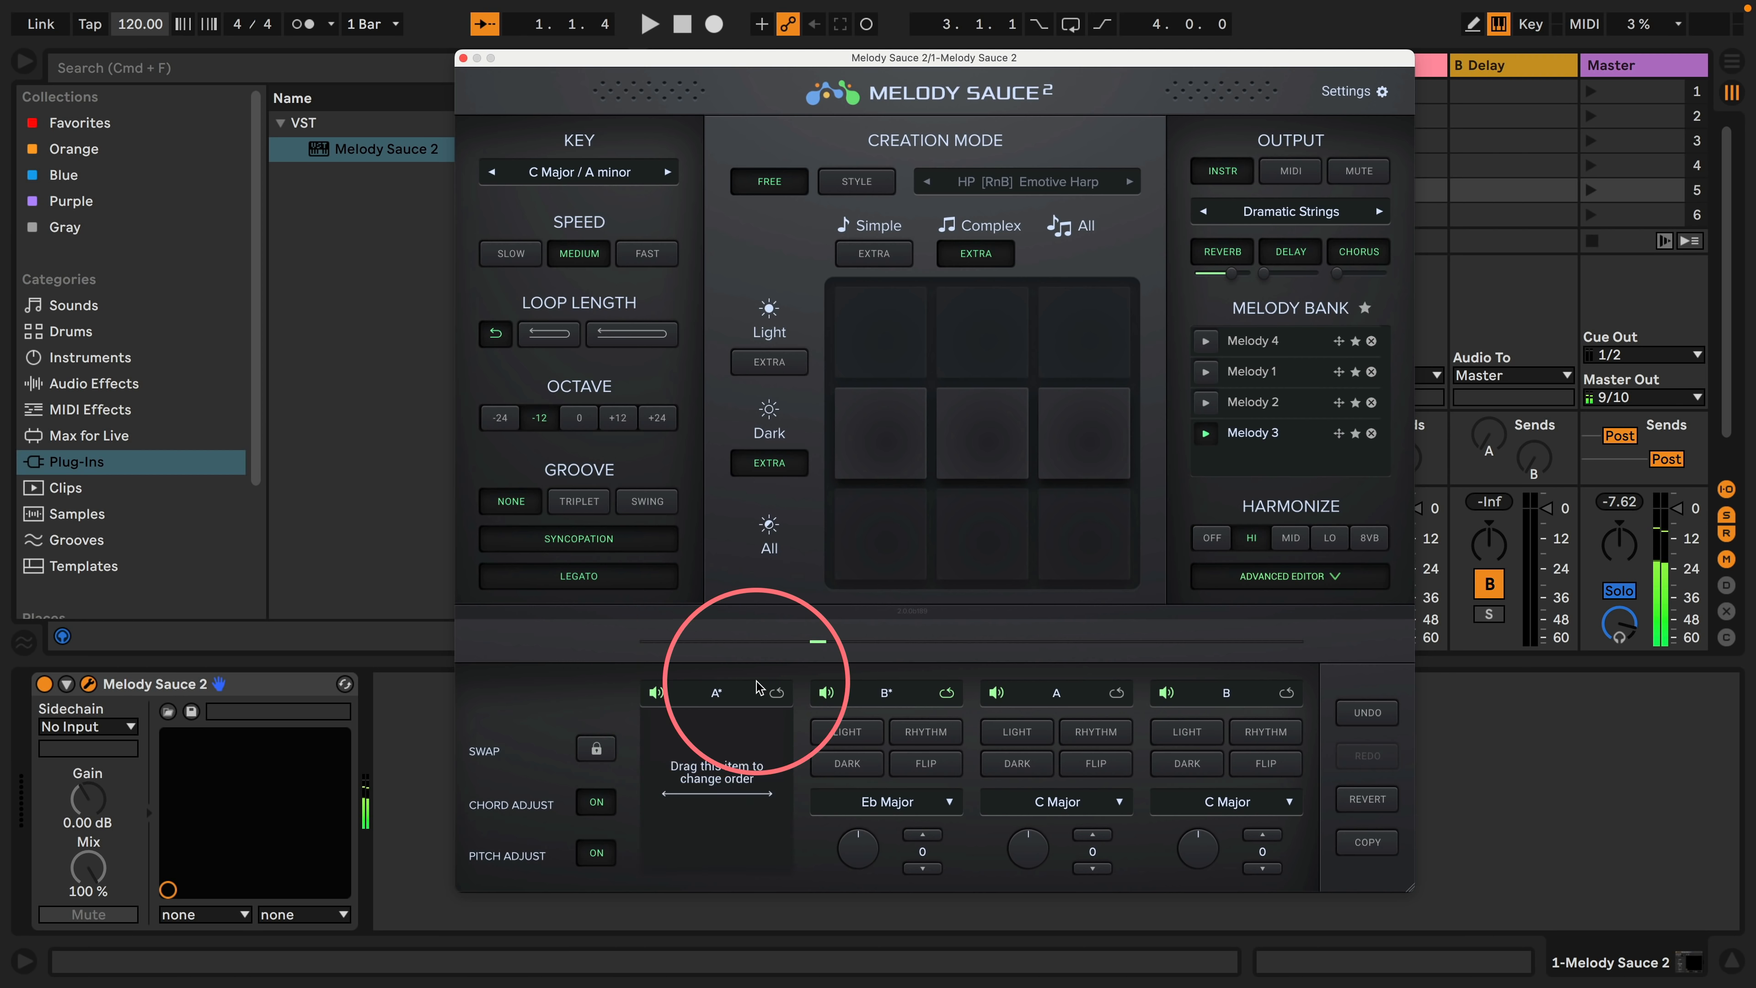
click(775, 692)
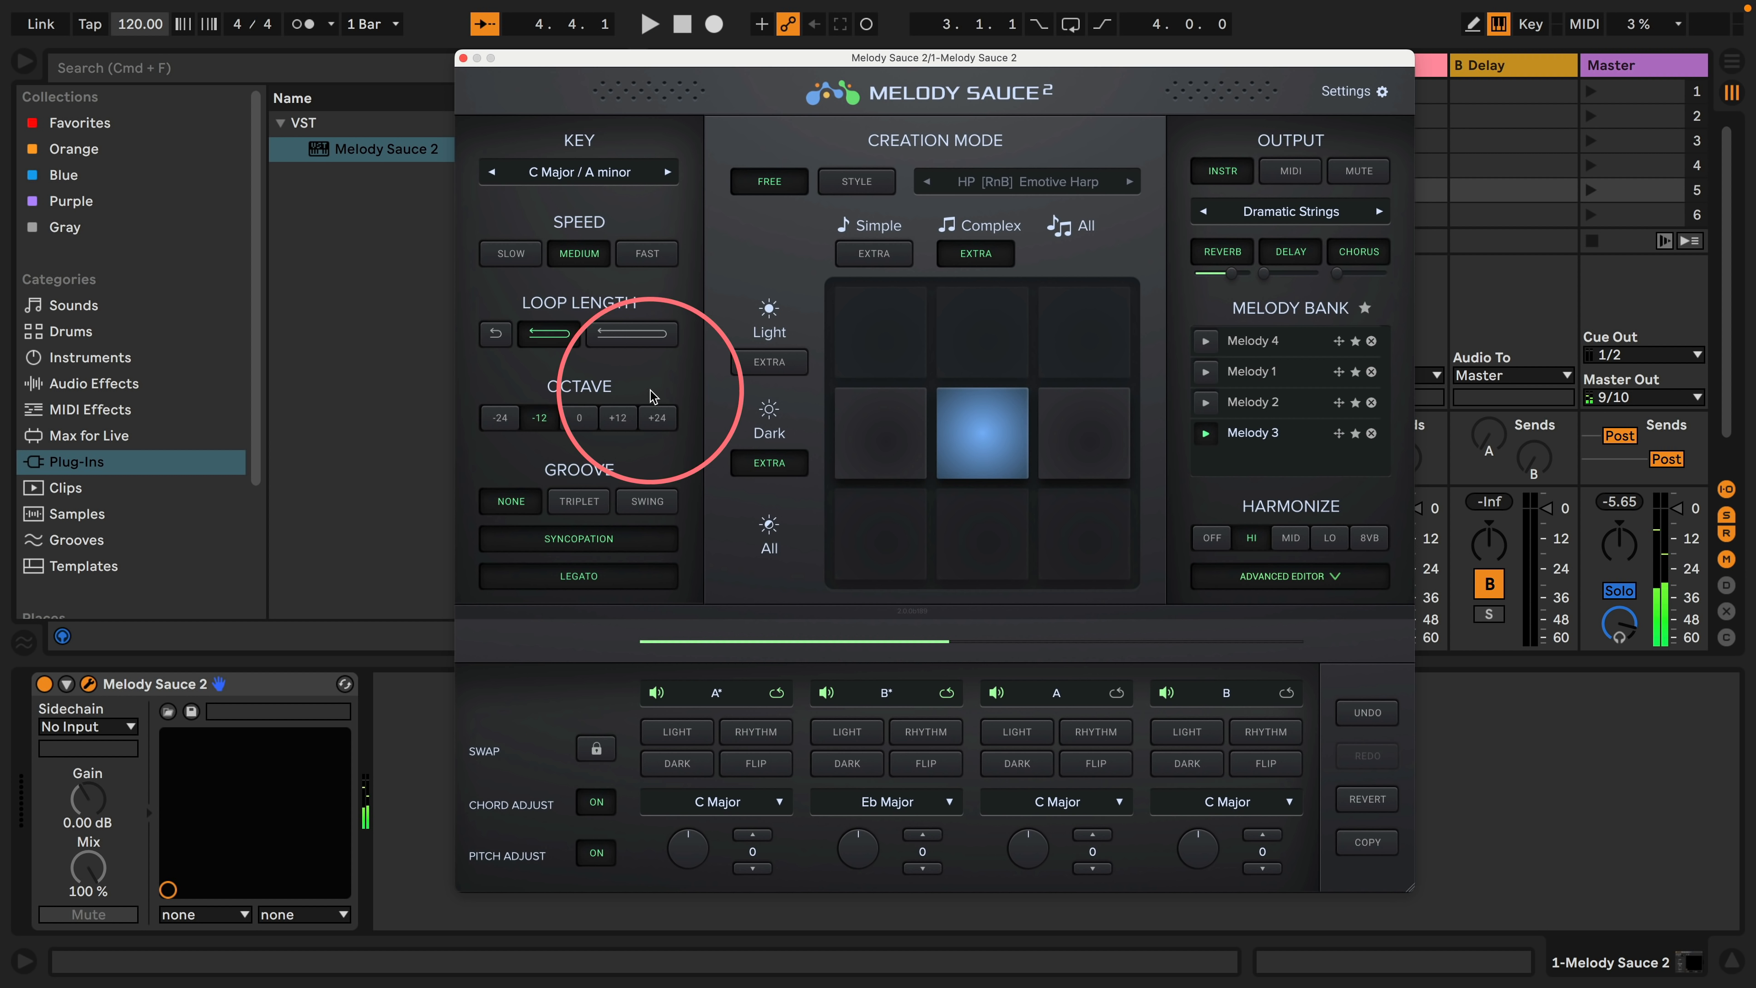
click(580, 417)
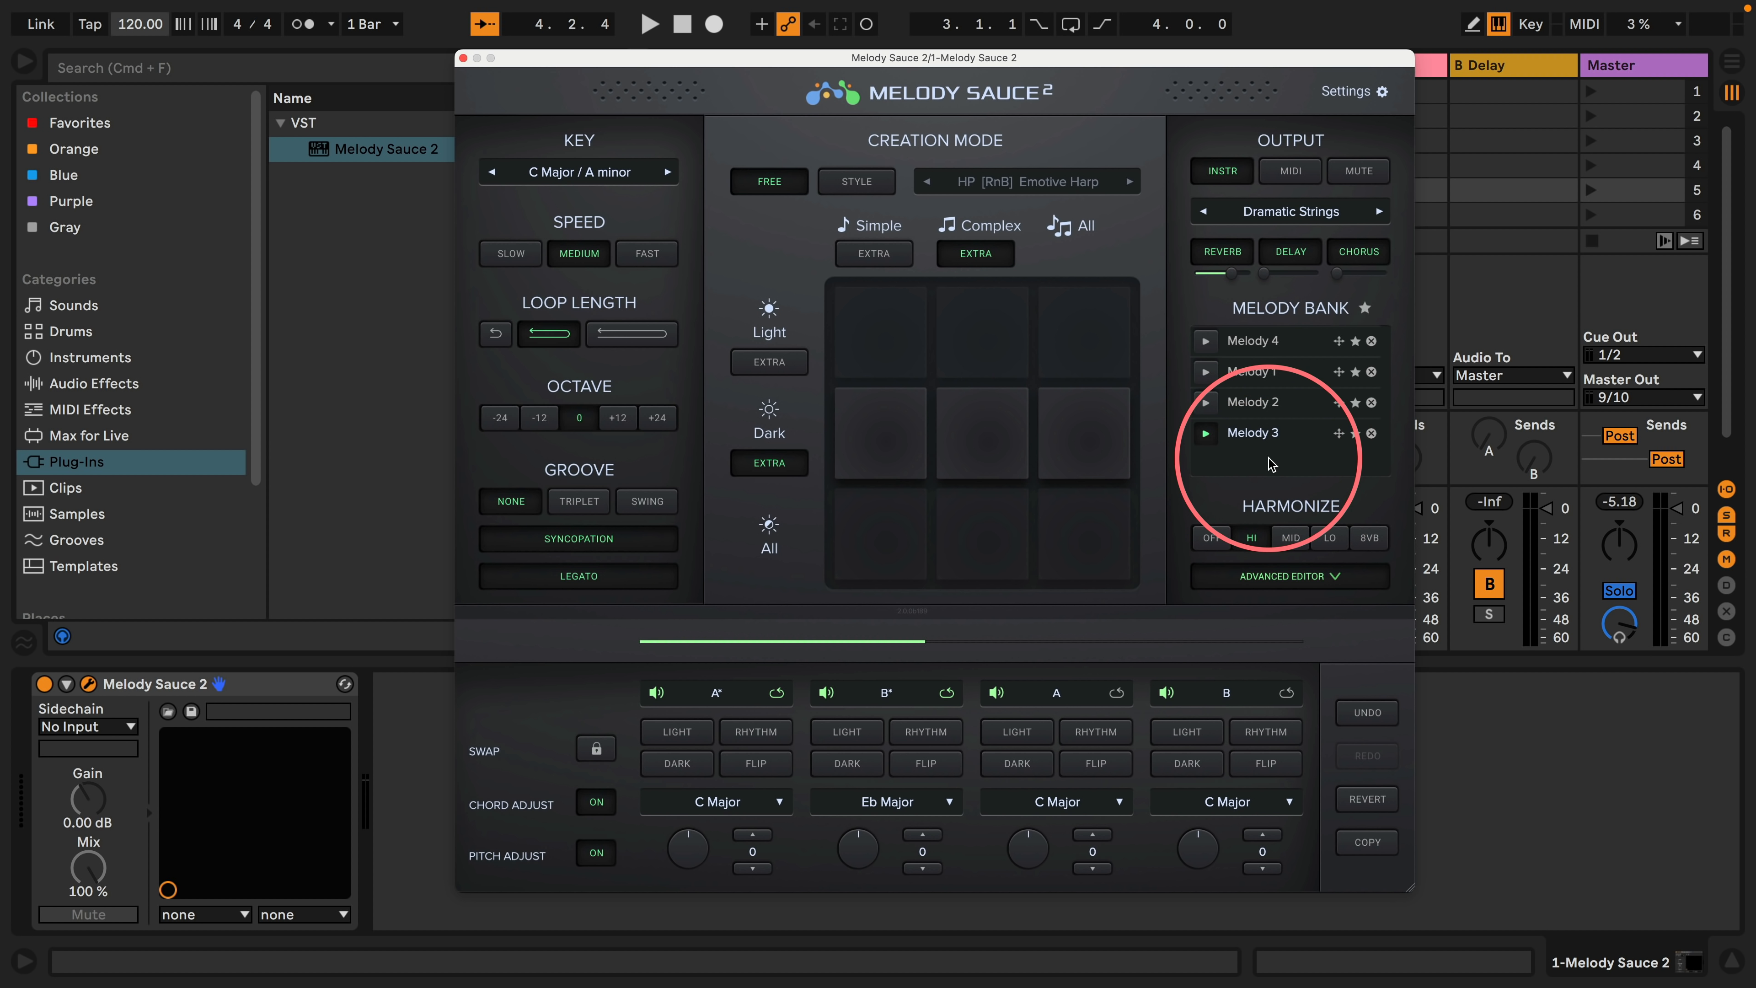
click(1371, 434)
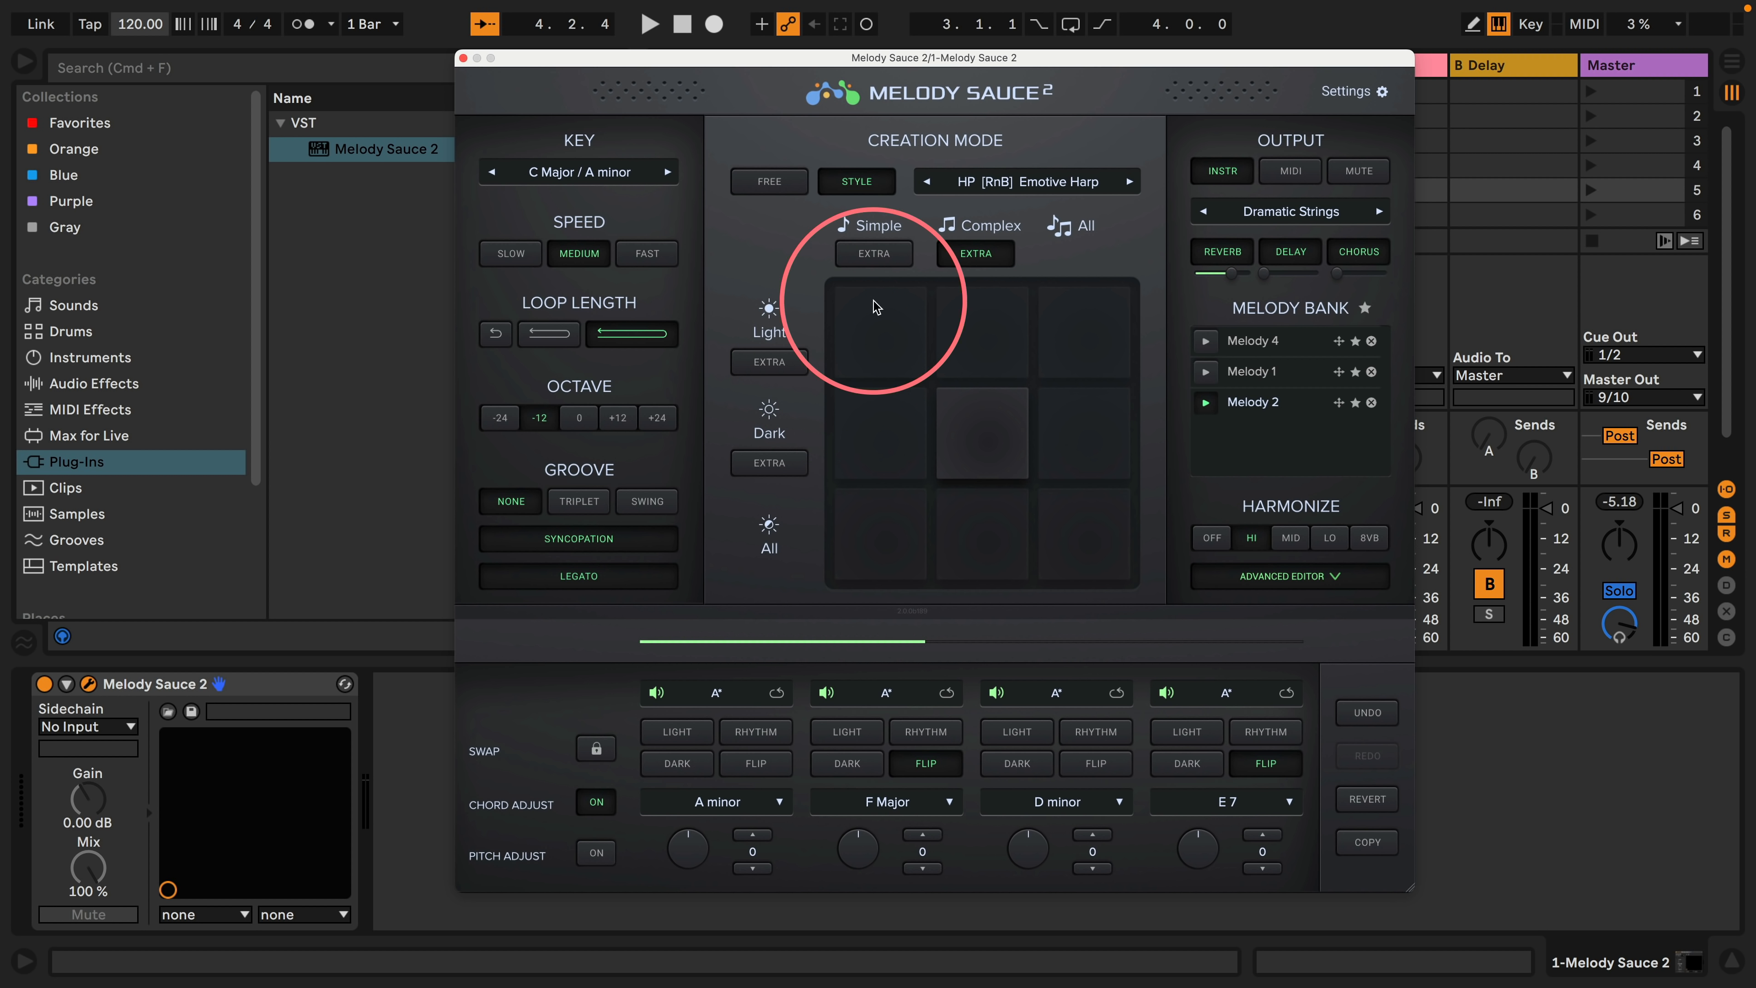
Step: Switch the creation mode to Free and turn on the Extra options for Simple, Light and Dark
click(769, 181)
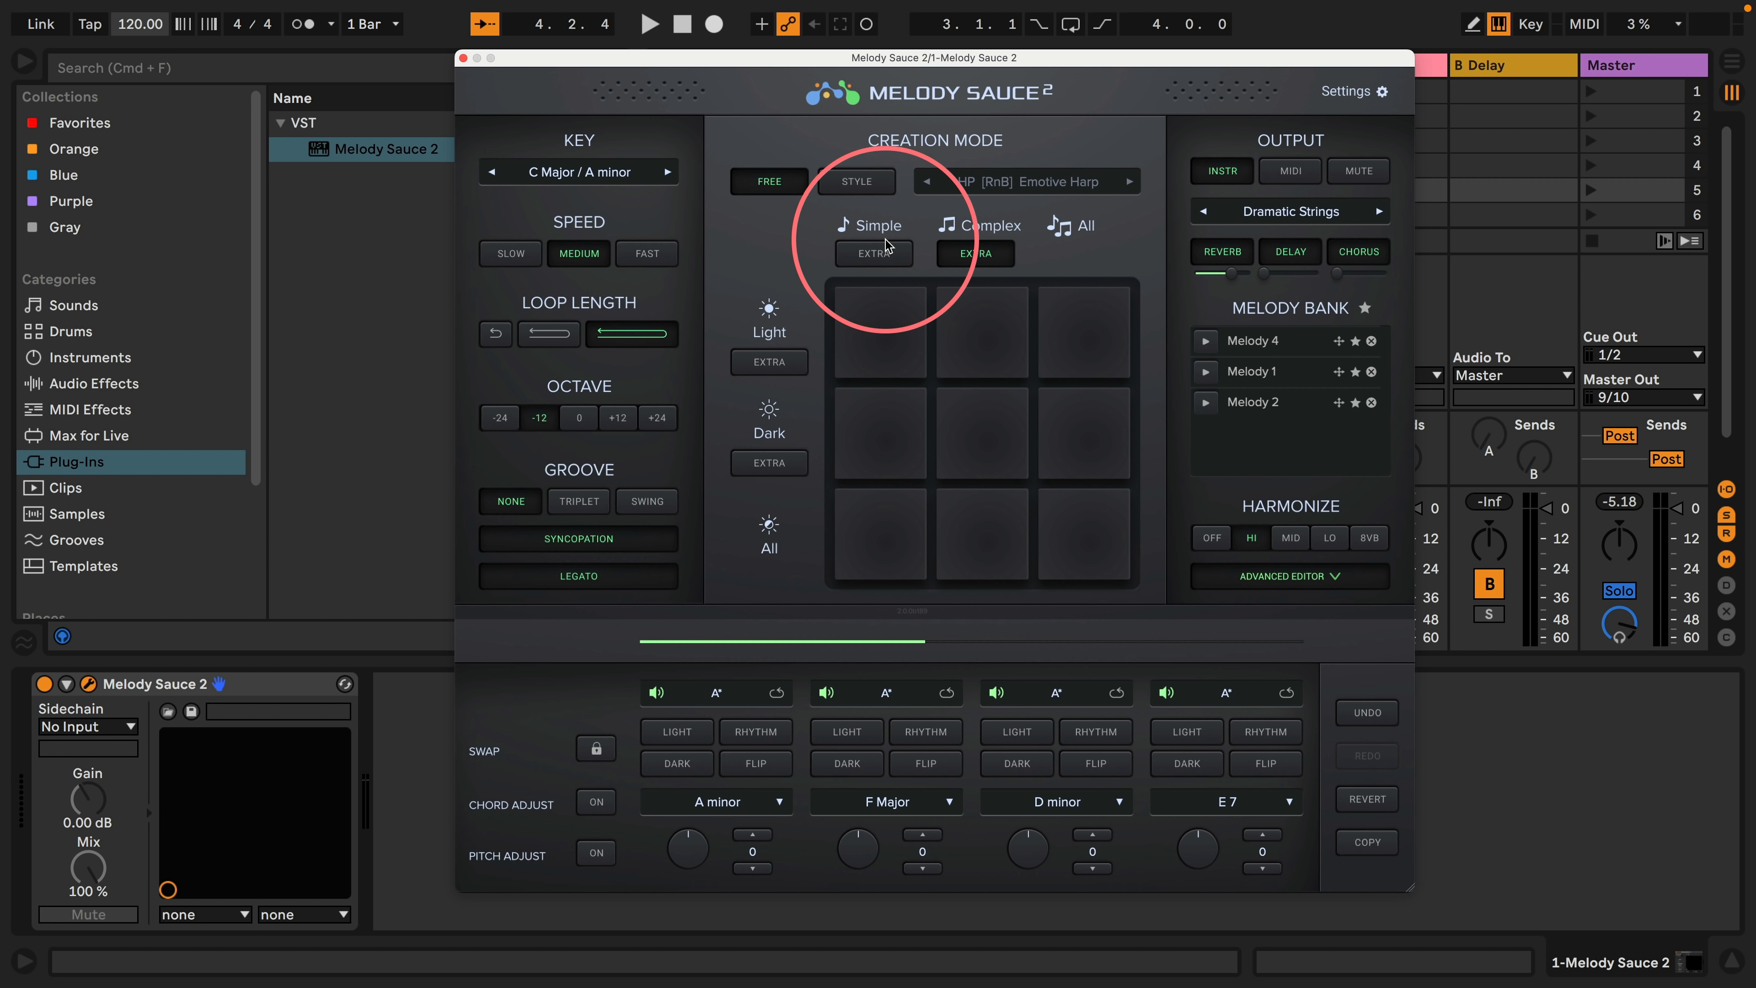
click(869, 255)
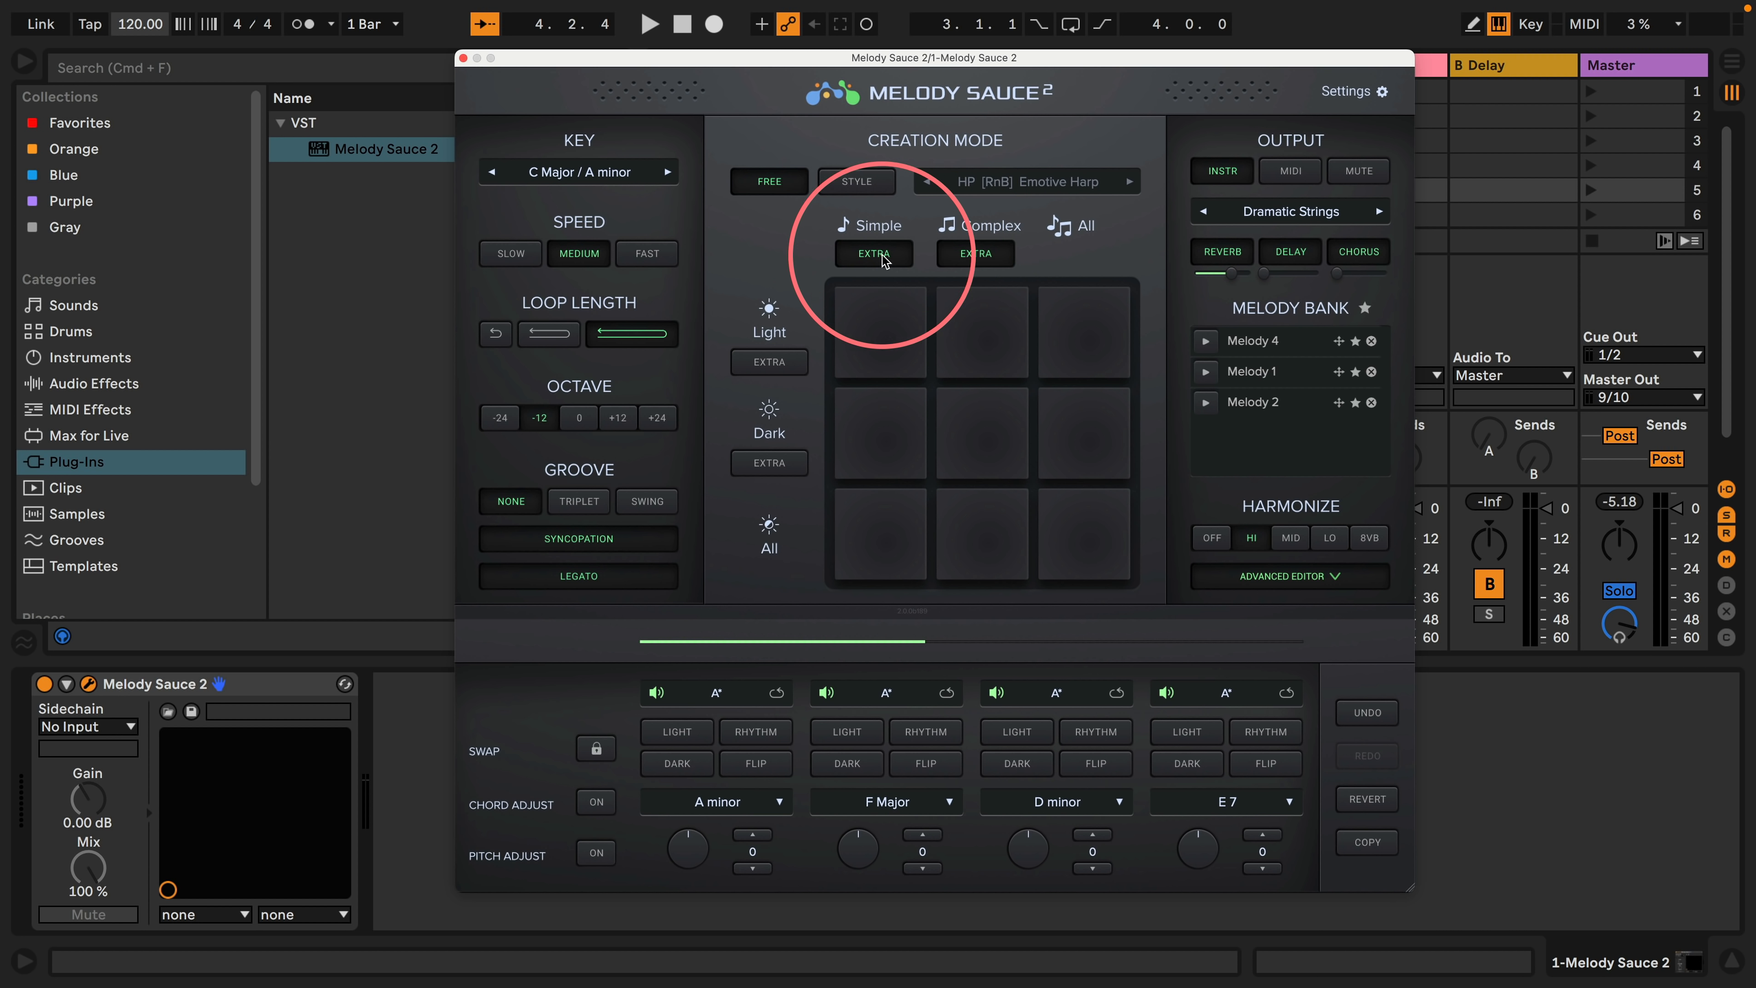
click(753, 366)
click(769, 463)
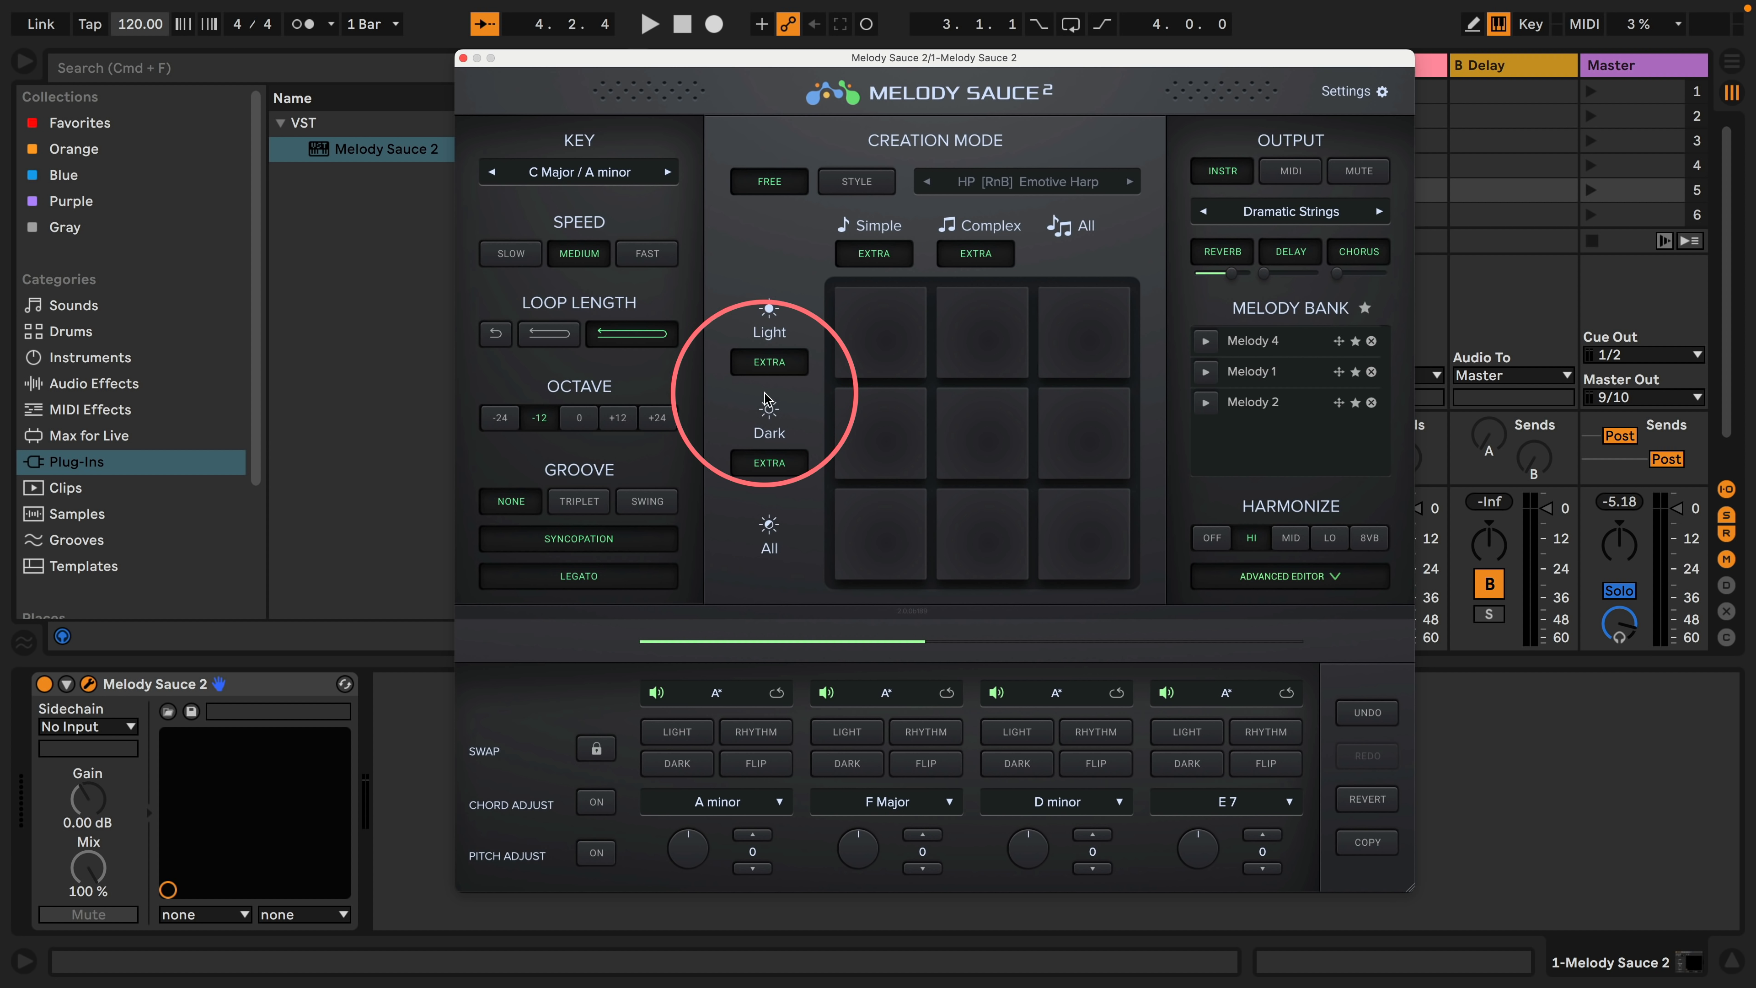
Step: Generate a new melody with the creation pads and play it with the speed set to Fast
click(857, 529)
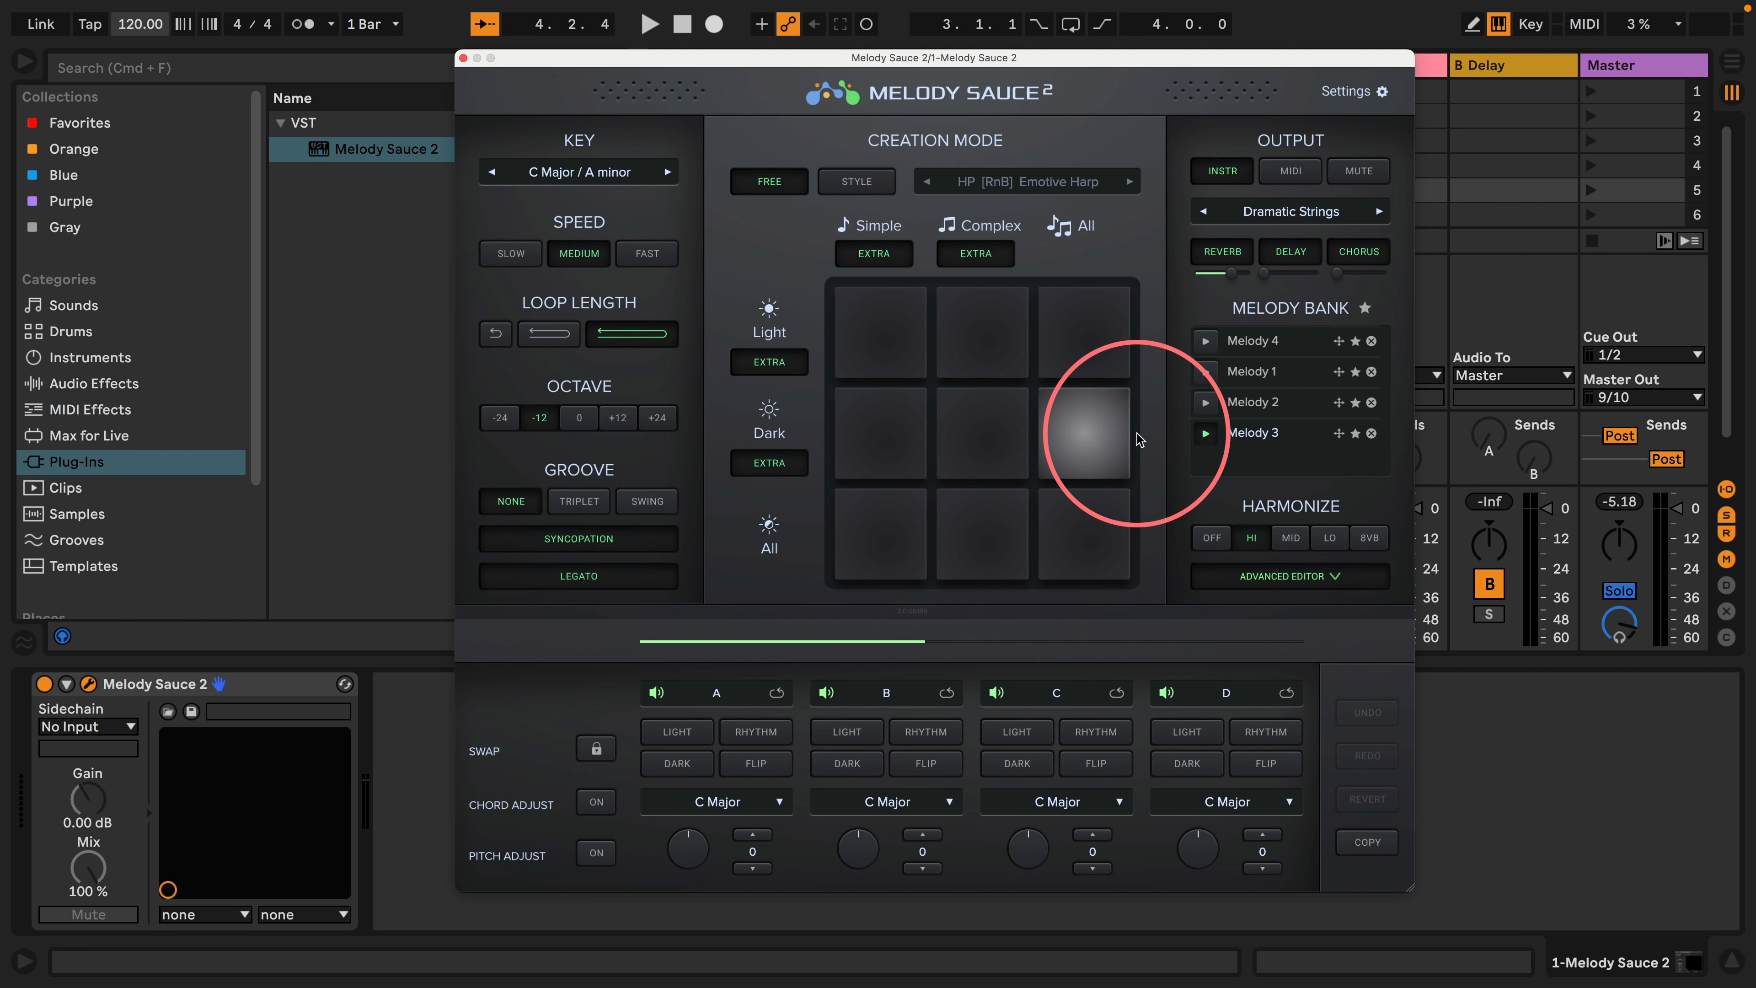
key(space)
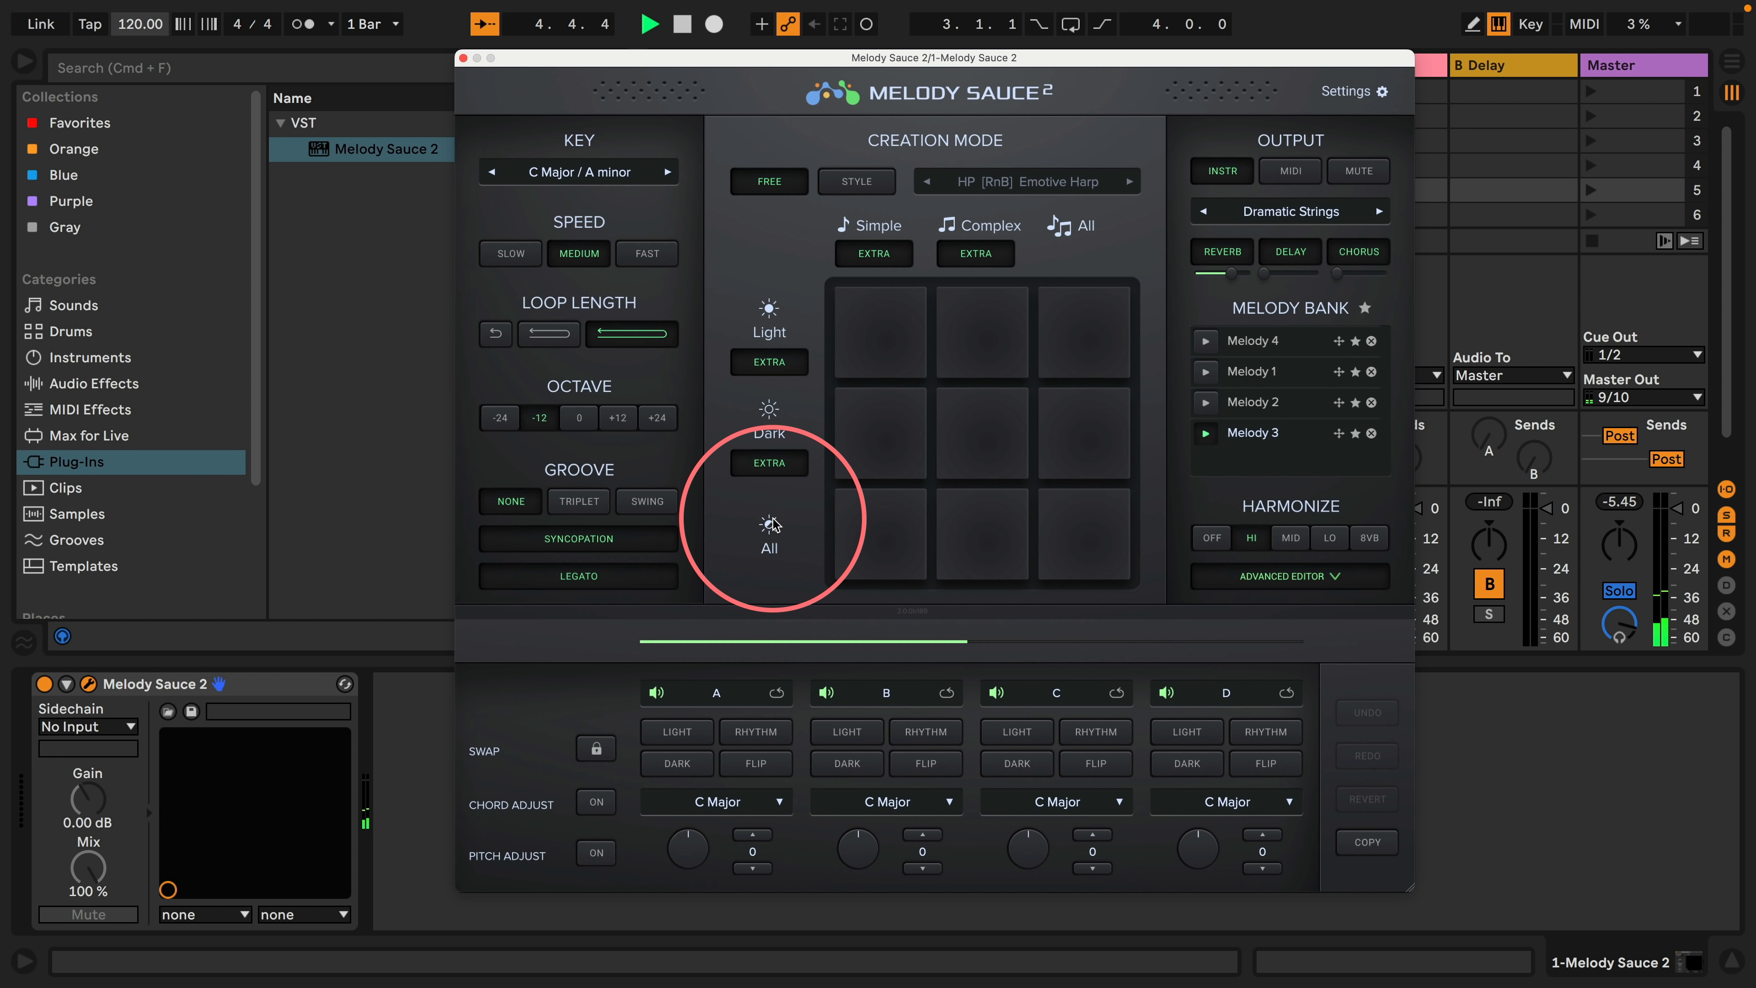
click(647, 254)
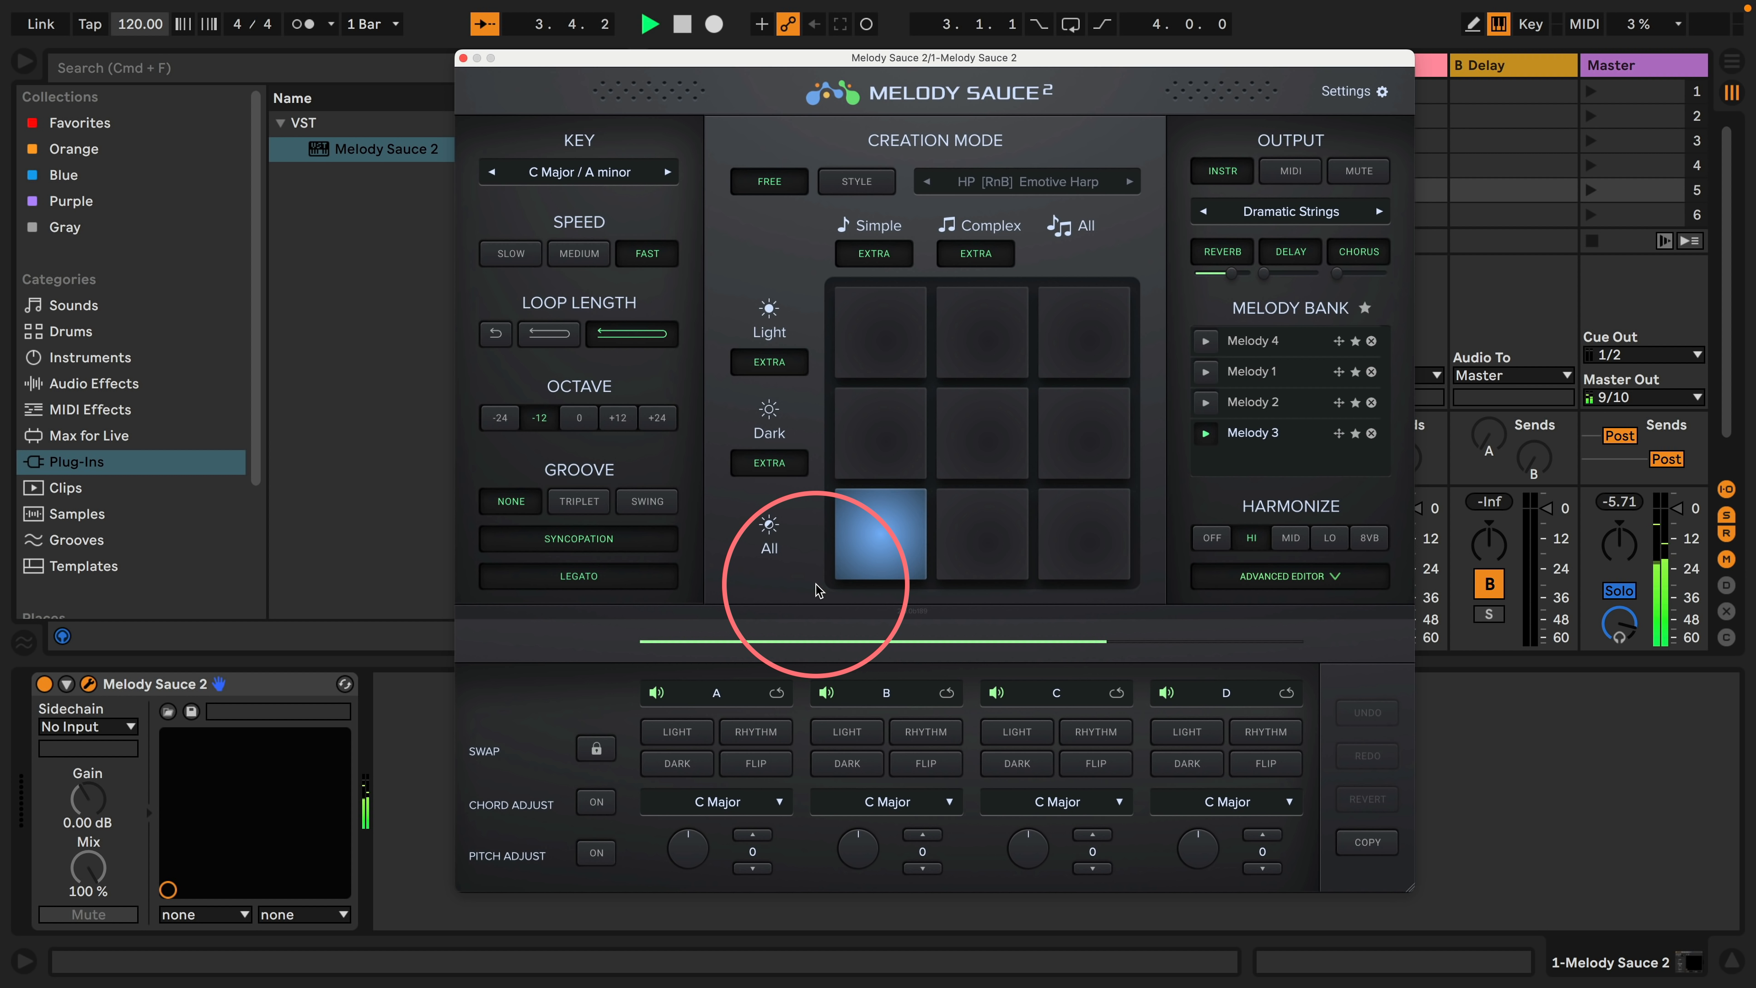
Step: Stop playback, turn off the Extra options for Simple, Complex, Light and Dark, and delete Melody 3 from the Melody Bank
key(space)
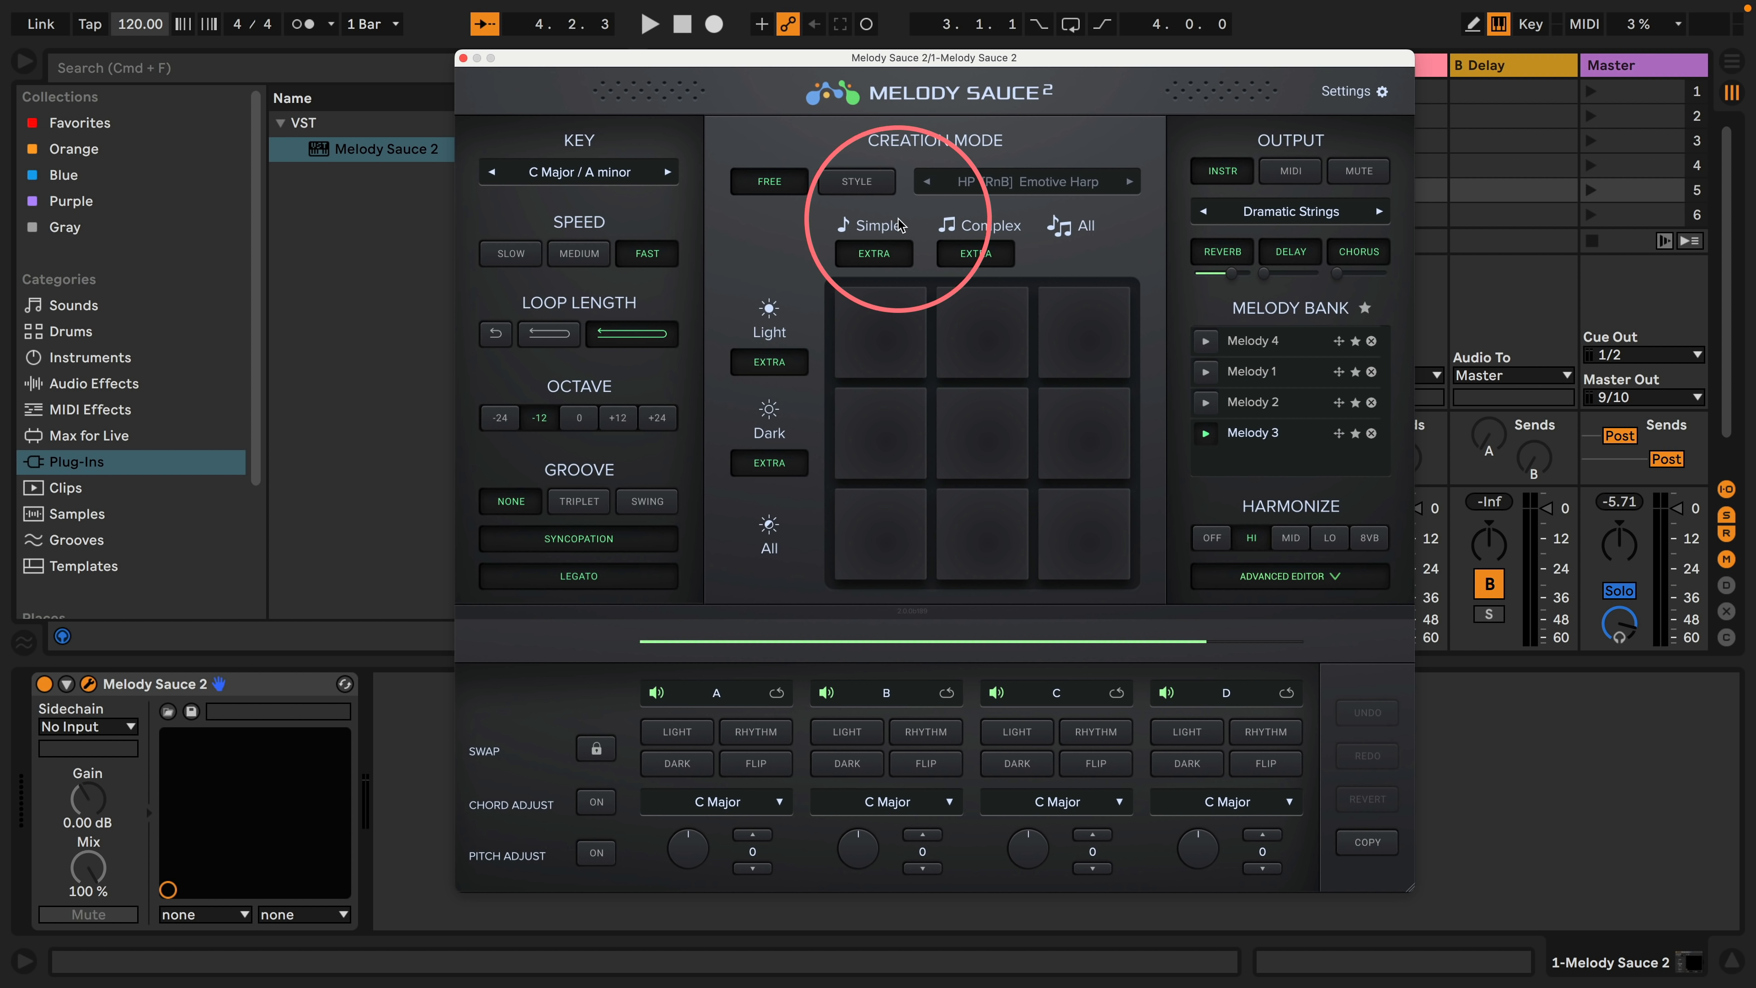
click(946, 262)
click(862, 258)
click(773, 365)
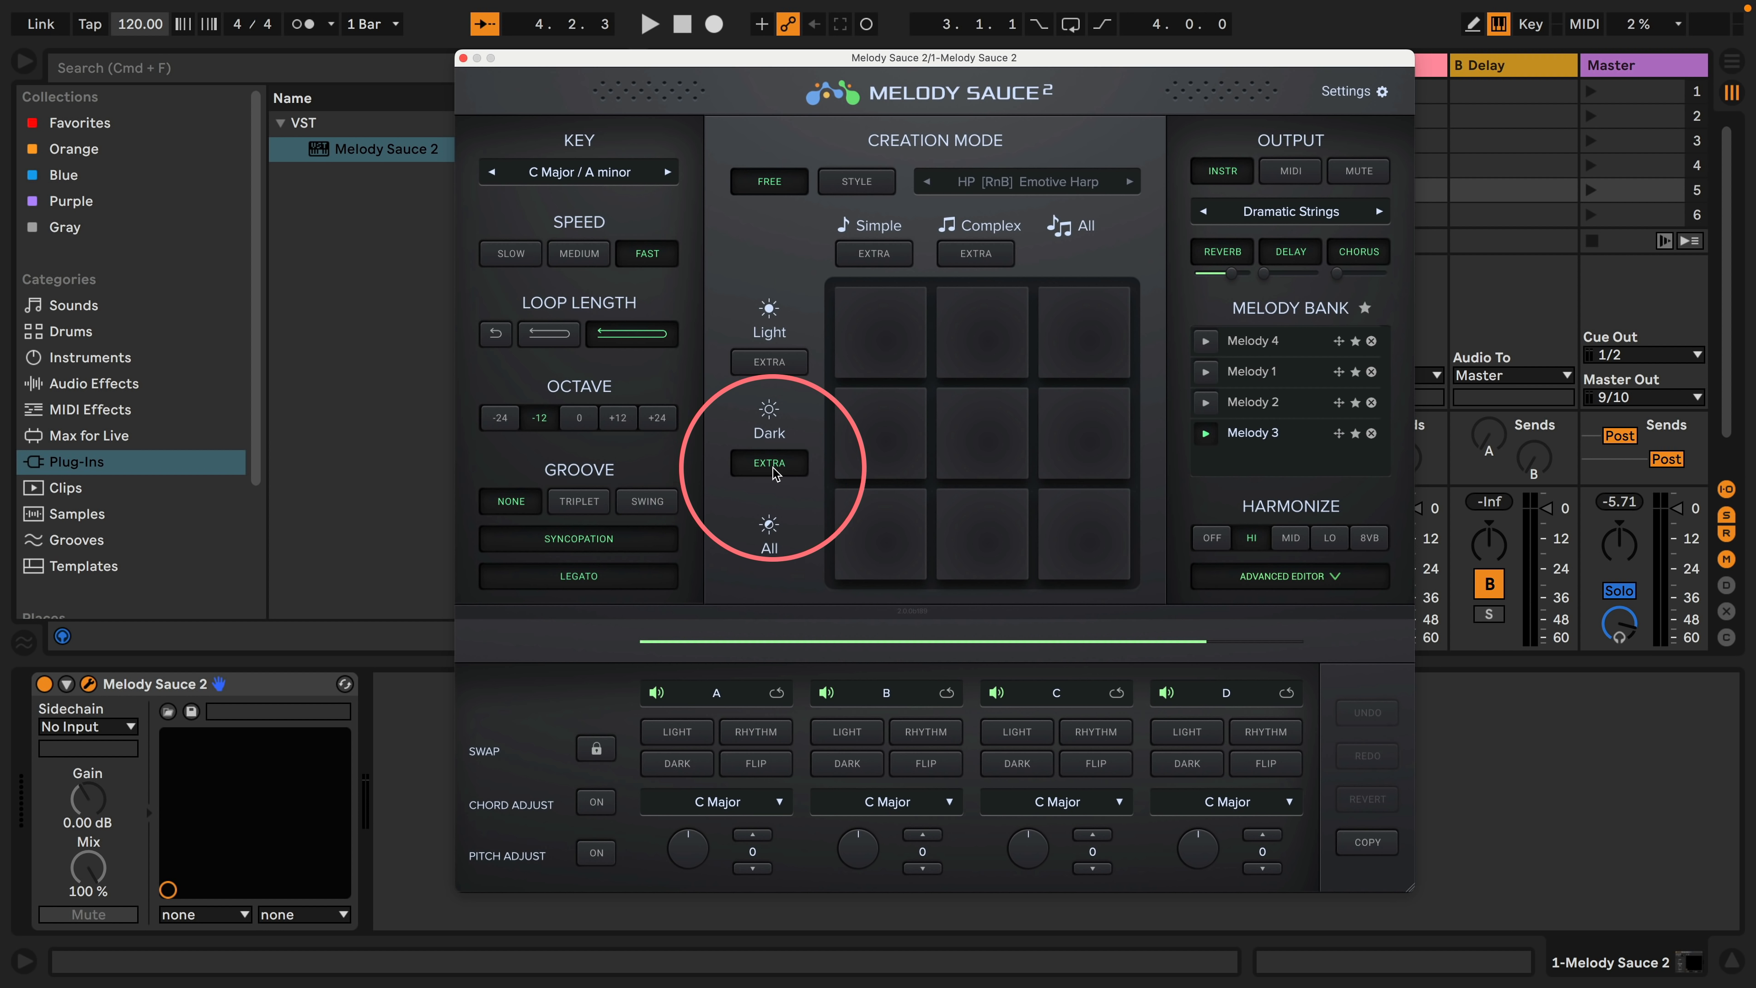
click(773, 466)
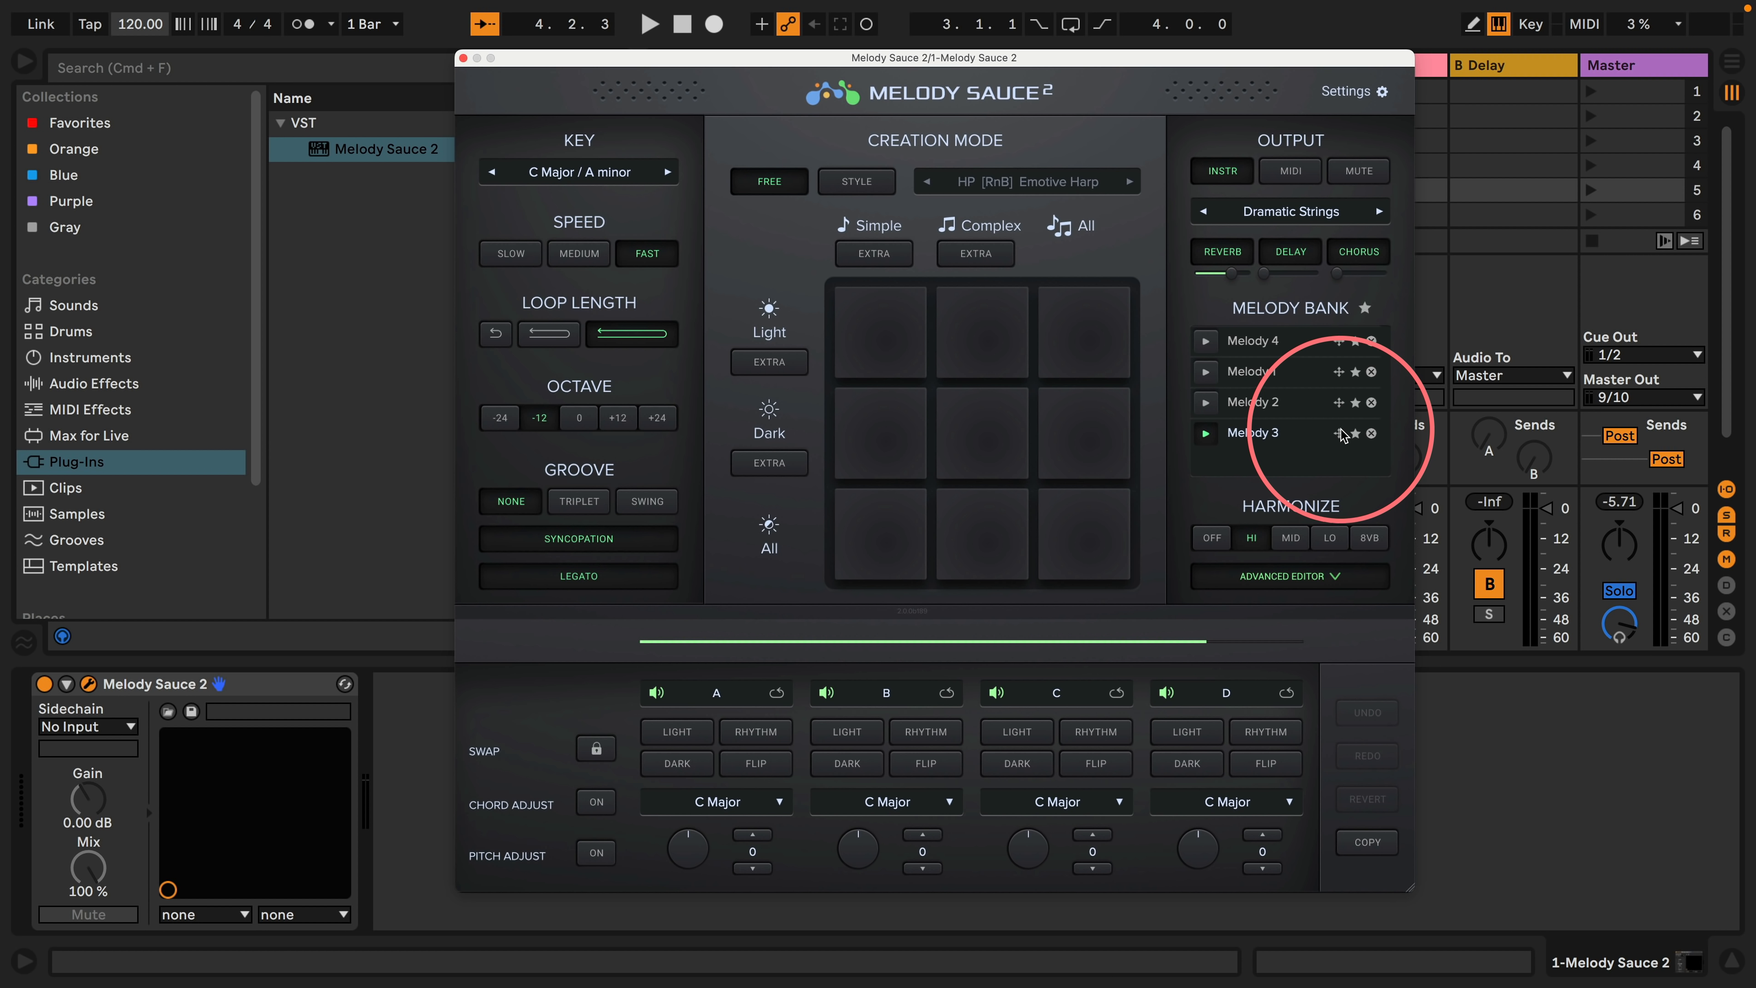
click(1372, 434)
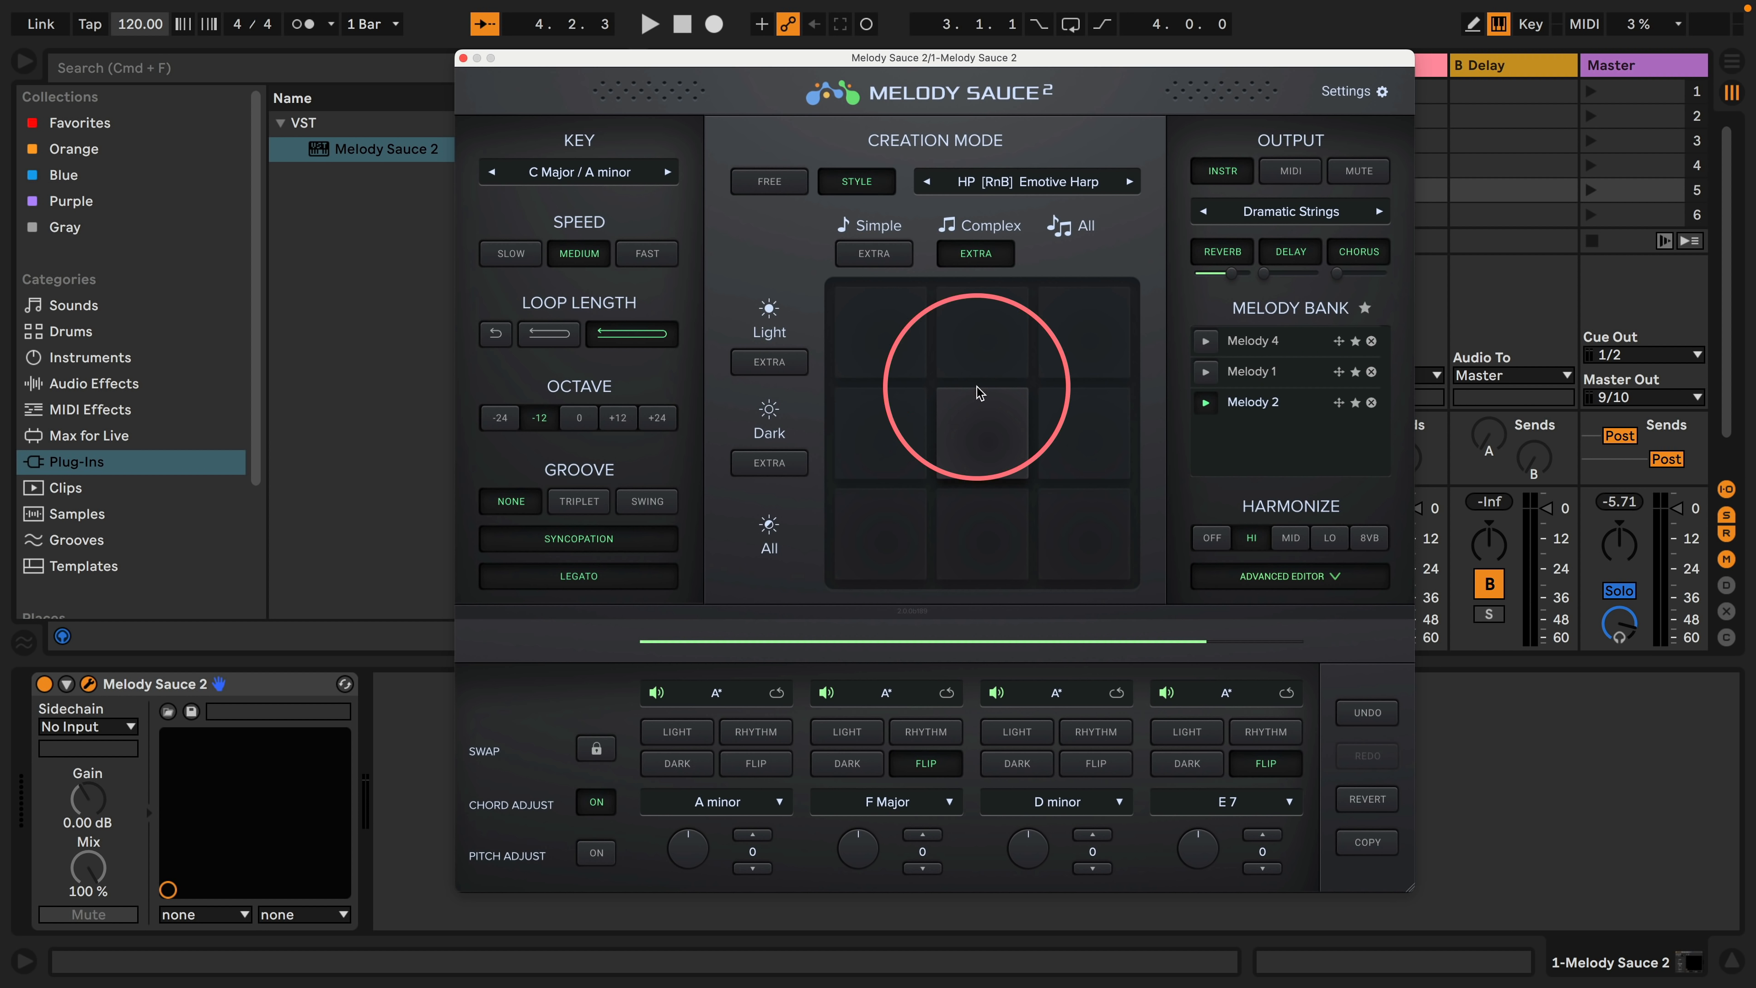
Step: Switch the creation mode to Free, generate a new melody with the creation pads and play it
click(763, 187)
click(892, 332)
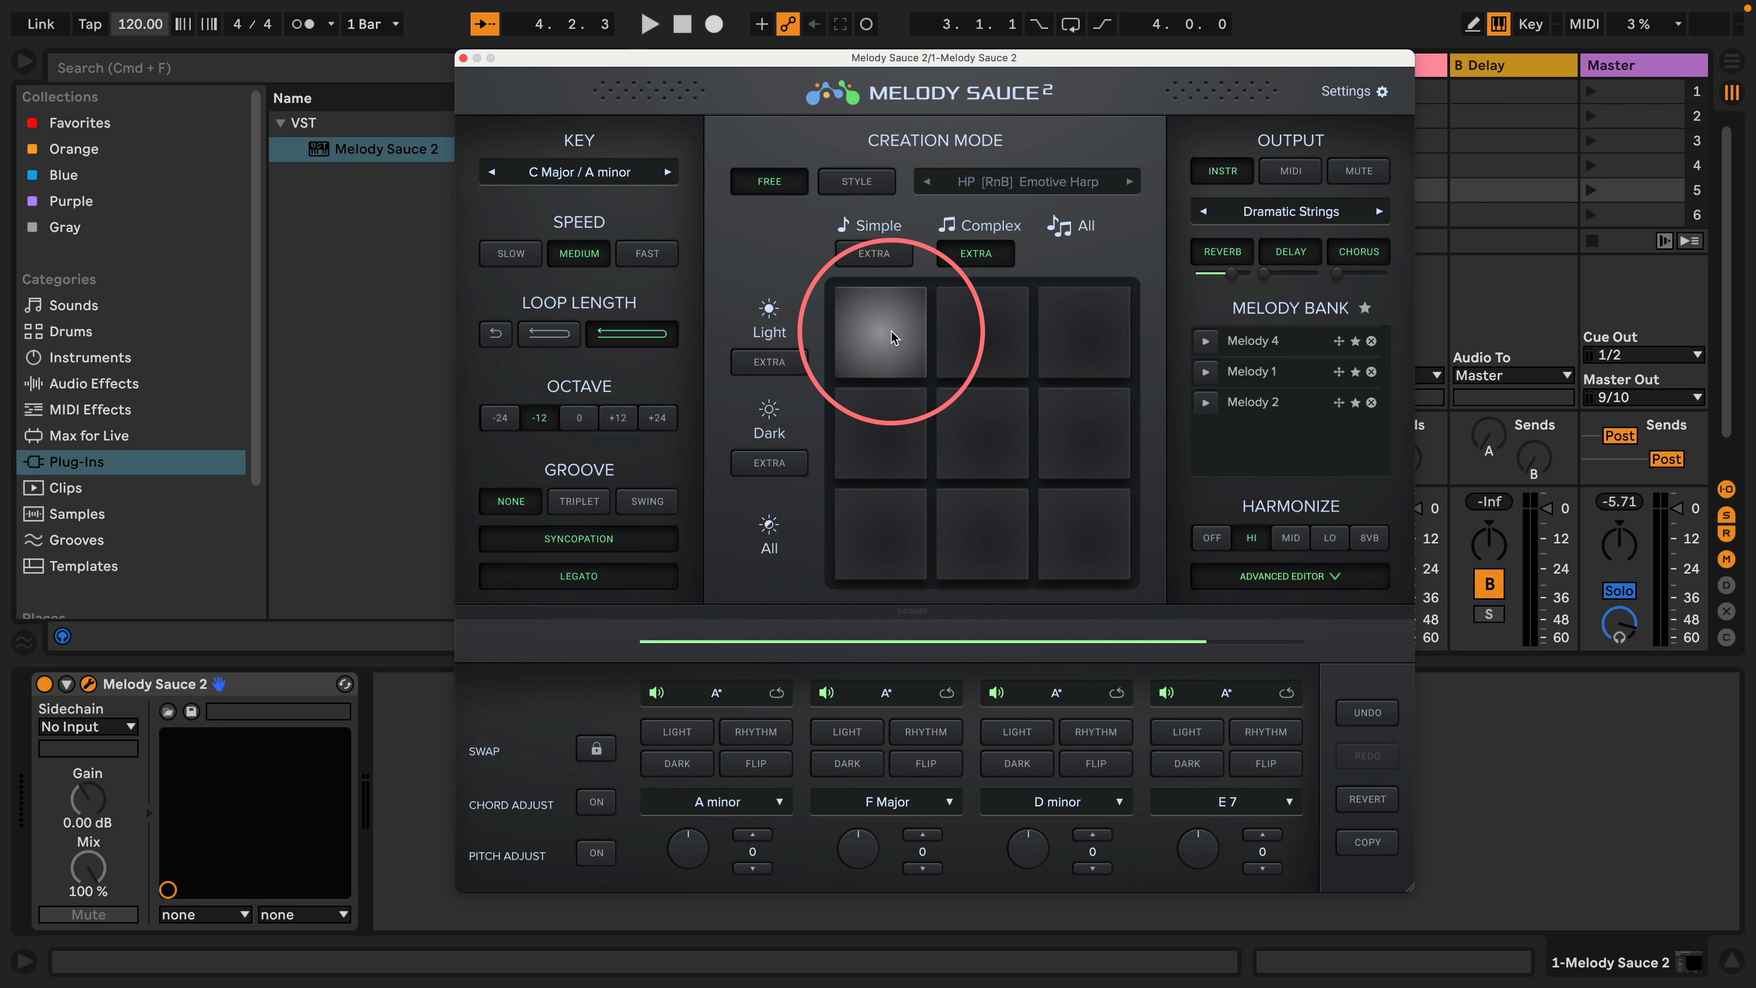
click(1133, 529)
click(784, 550)
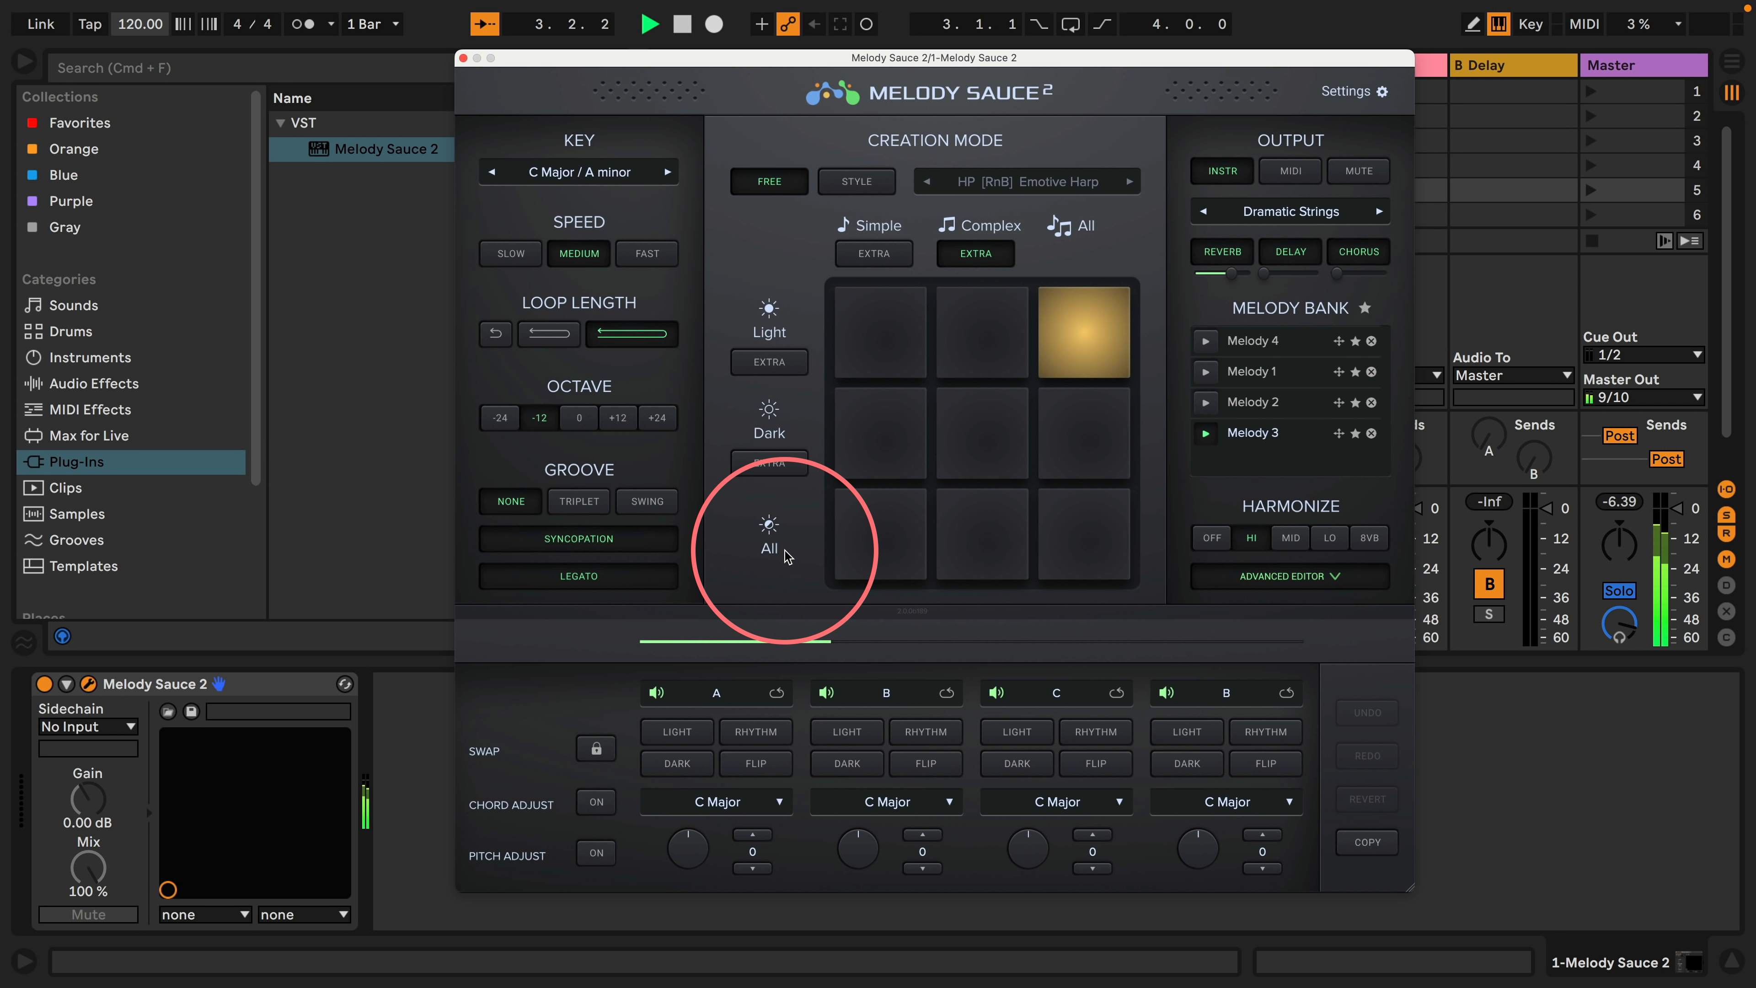
key(space)
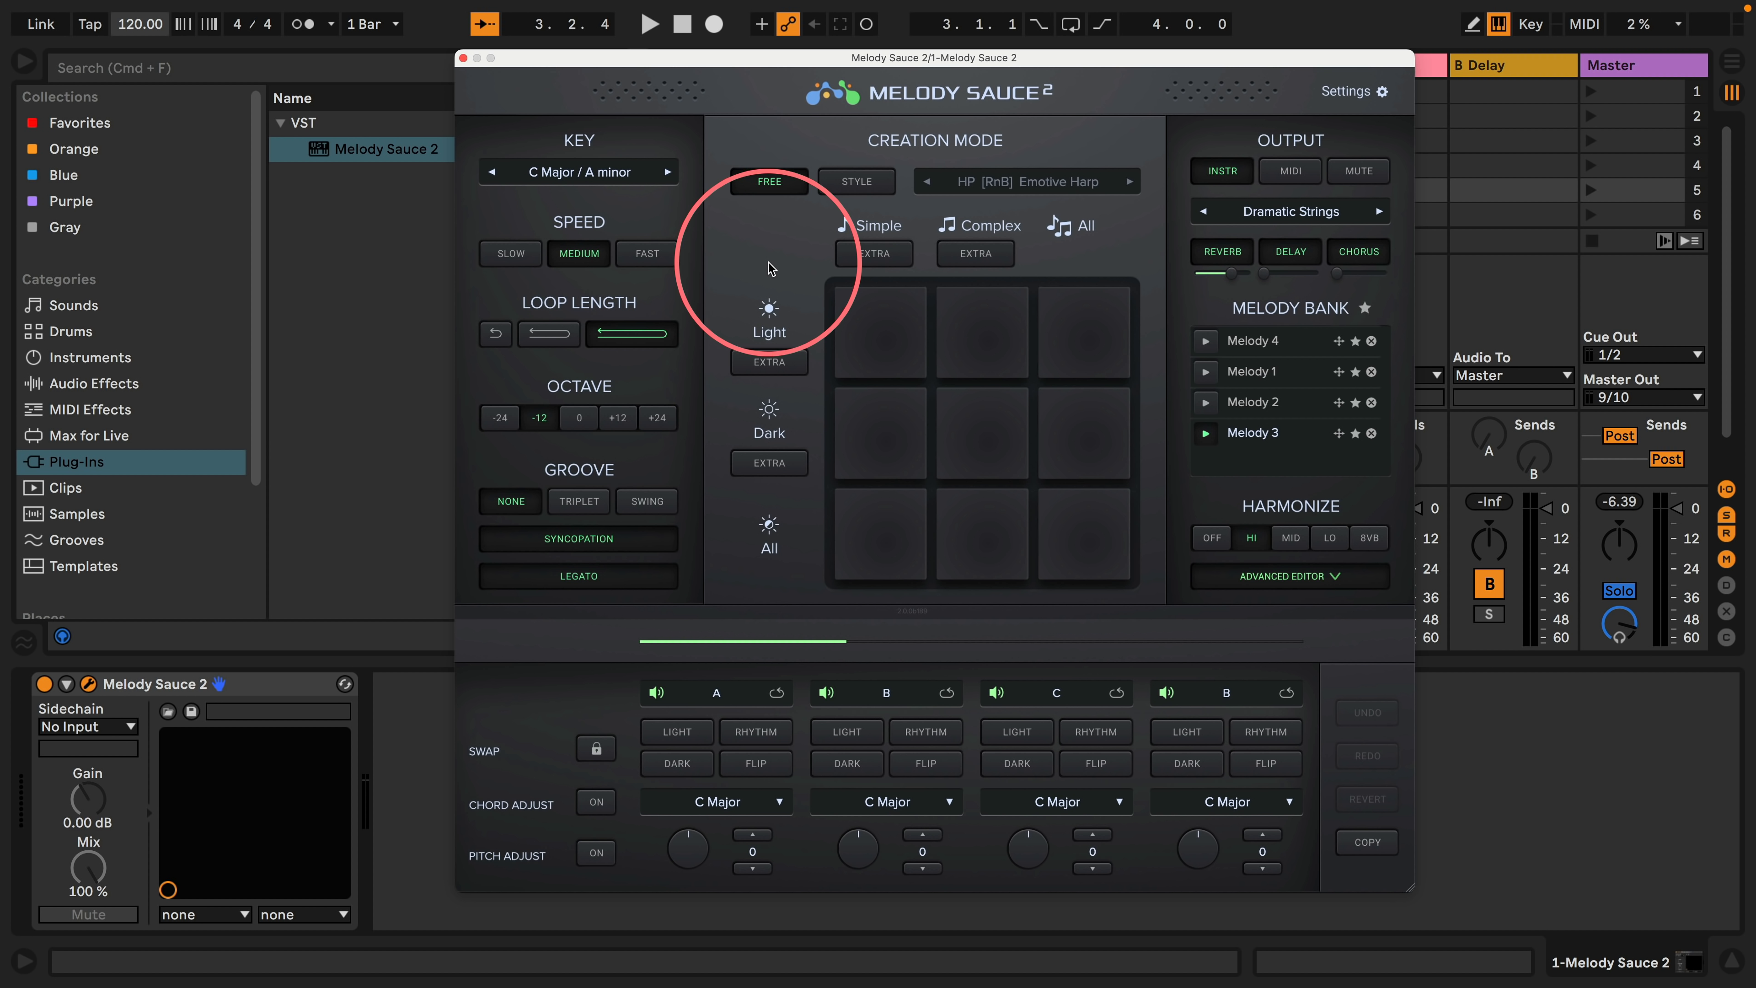
Step: Generate and play another Free-mode melody with all Extra options off, and delete Melody 5 and Melody 3 from the Melody Bank
click(1080, 546)
key(space)
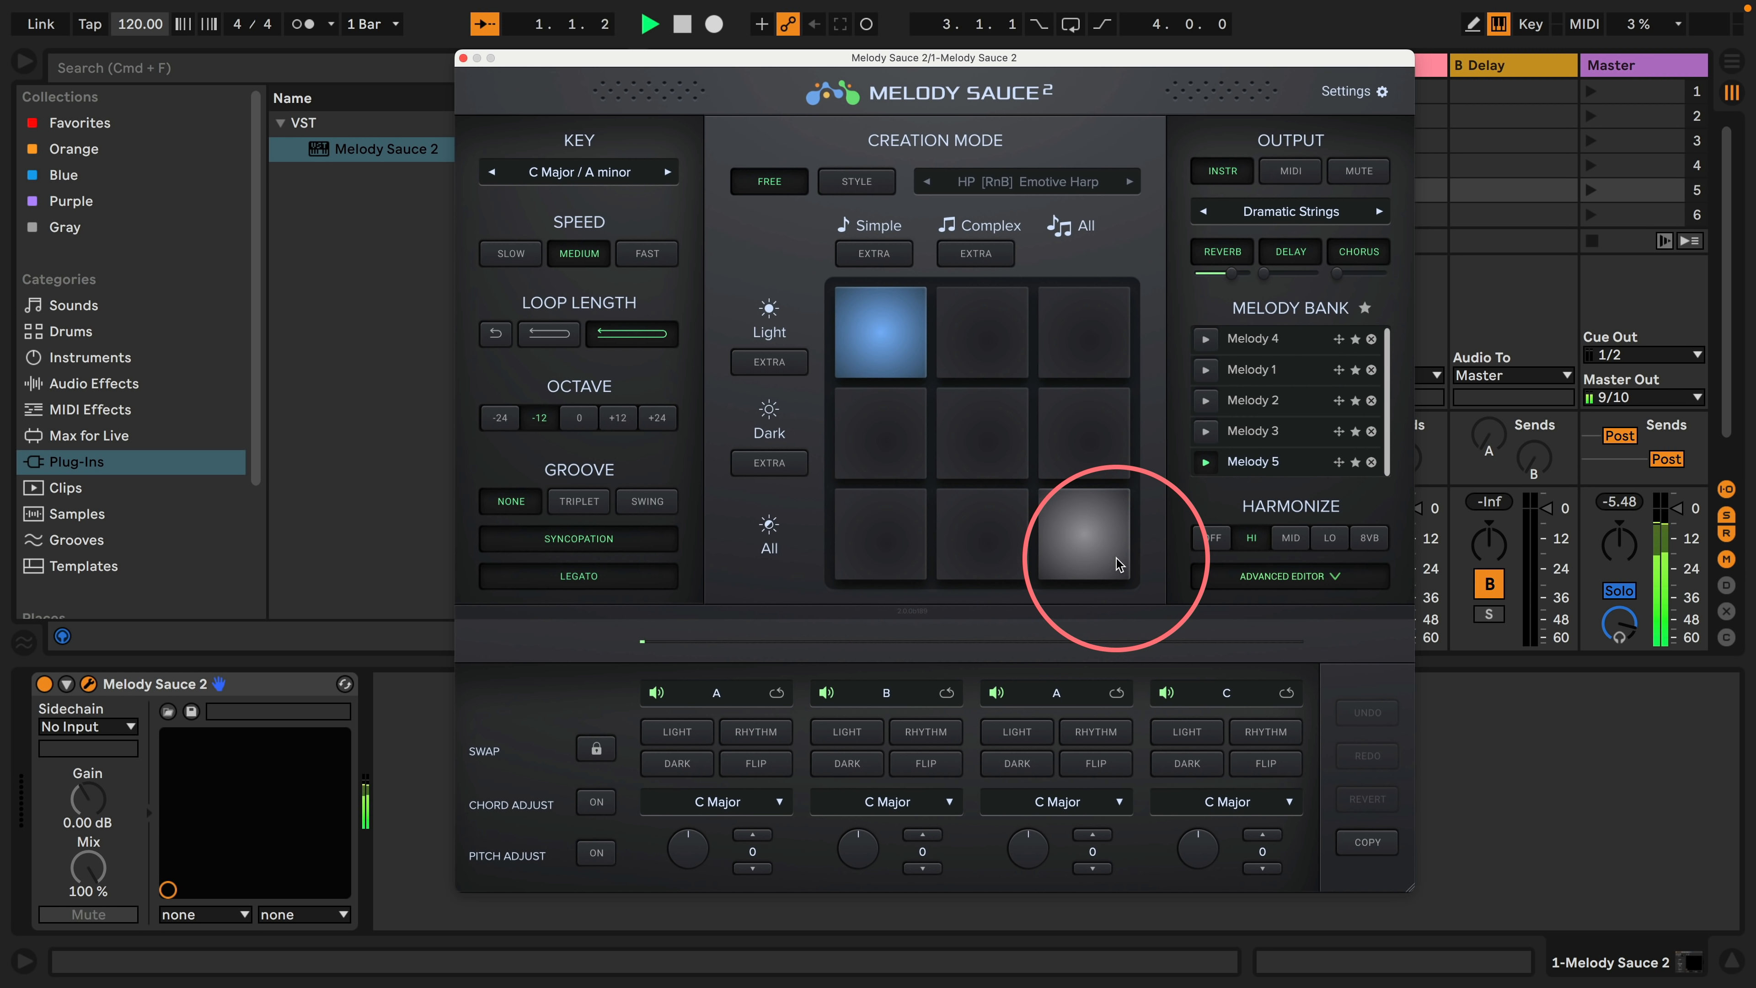
click(910, 552)
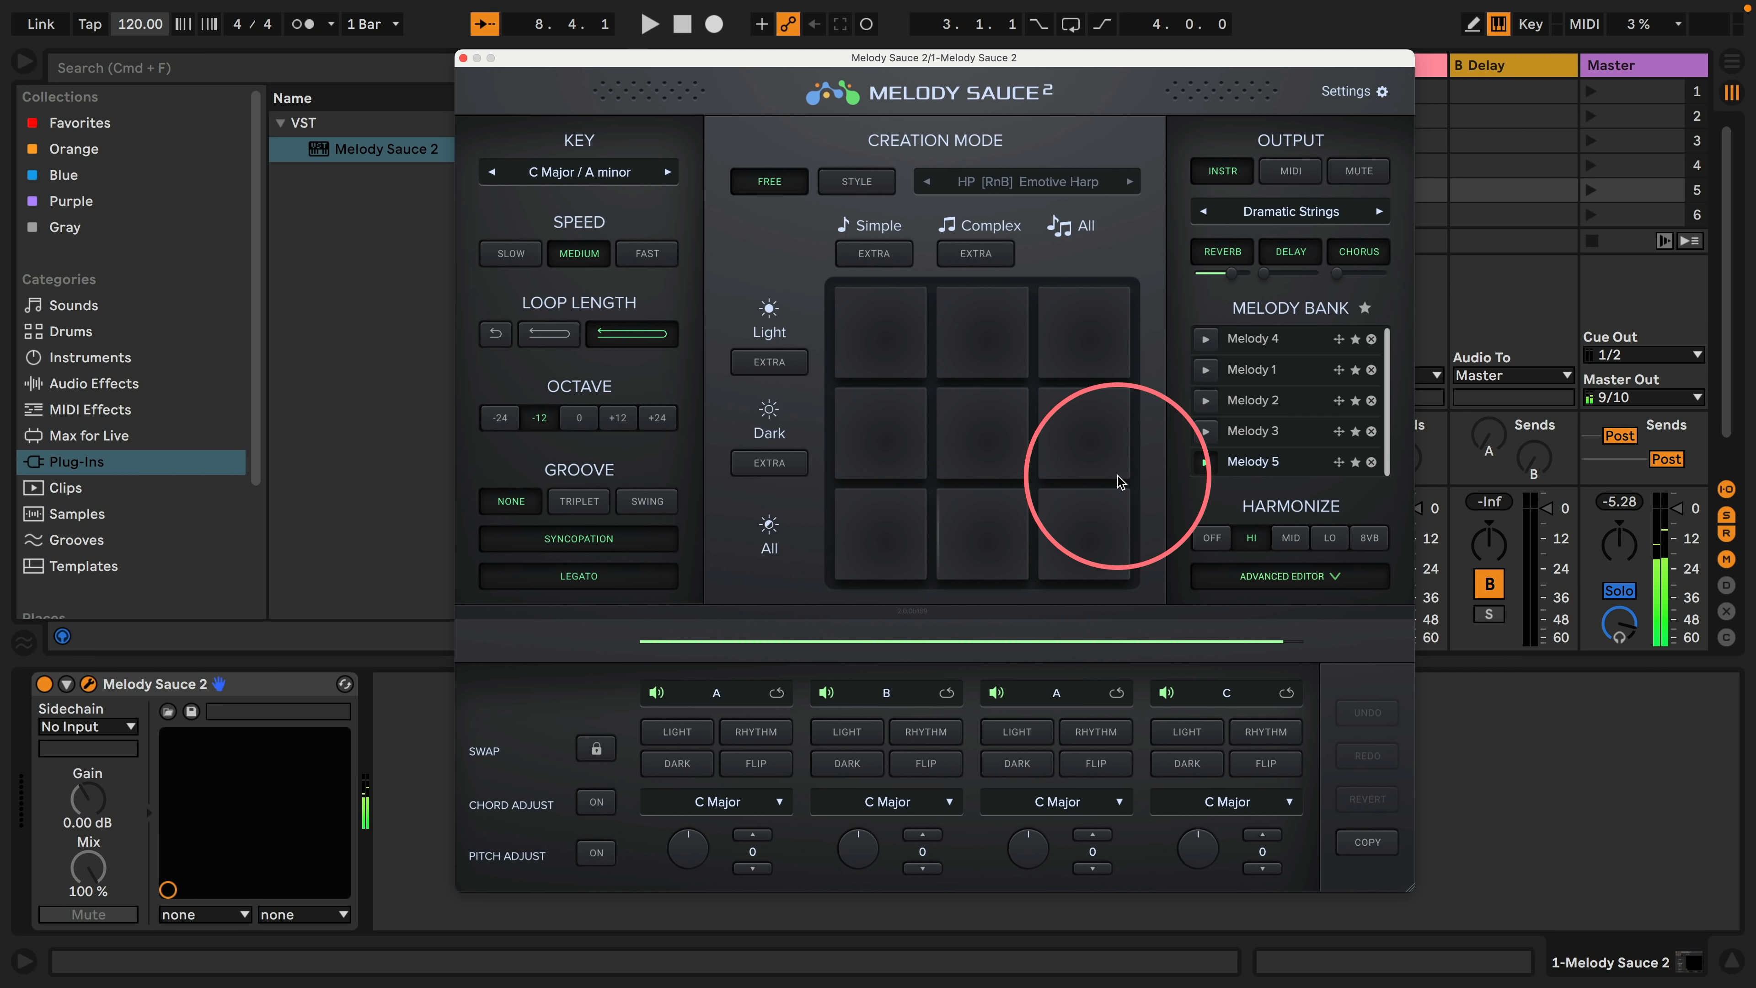
click(1372, 462)
click(1371, 431)
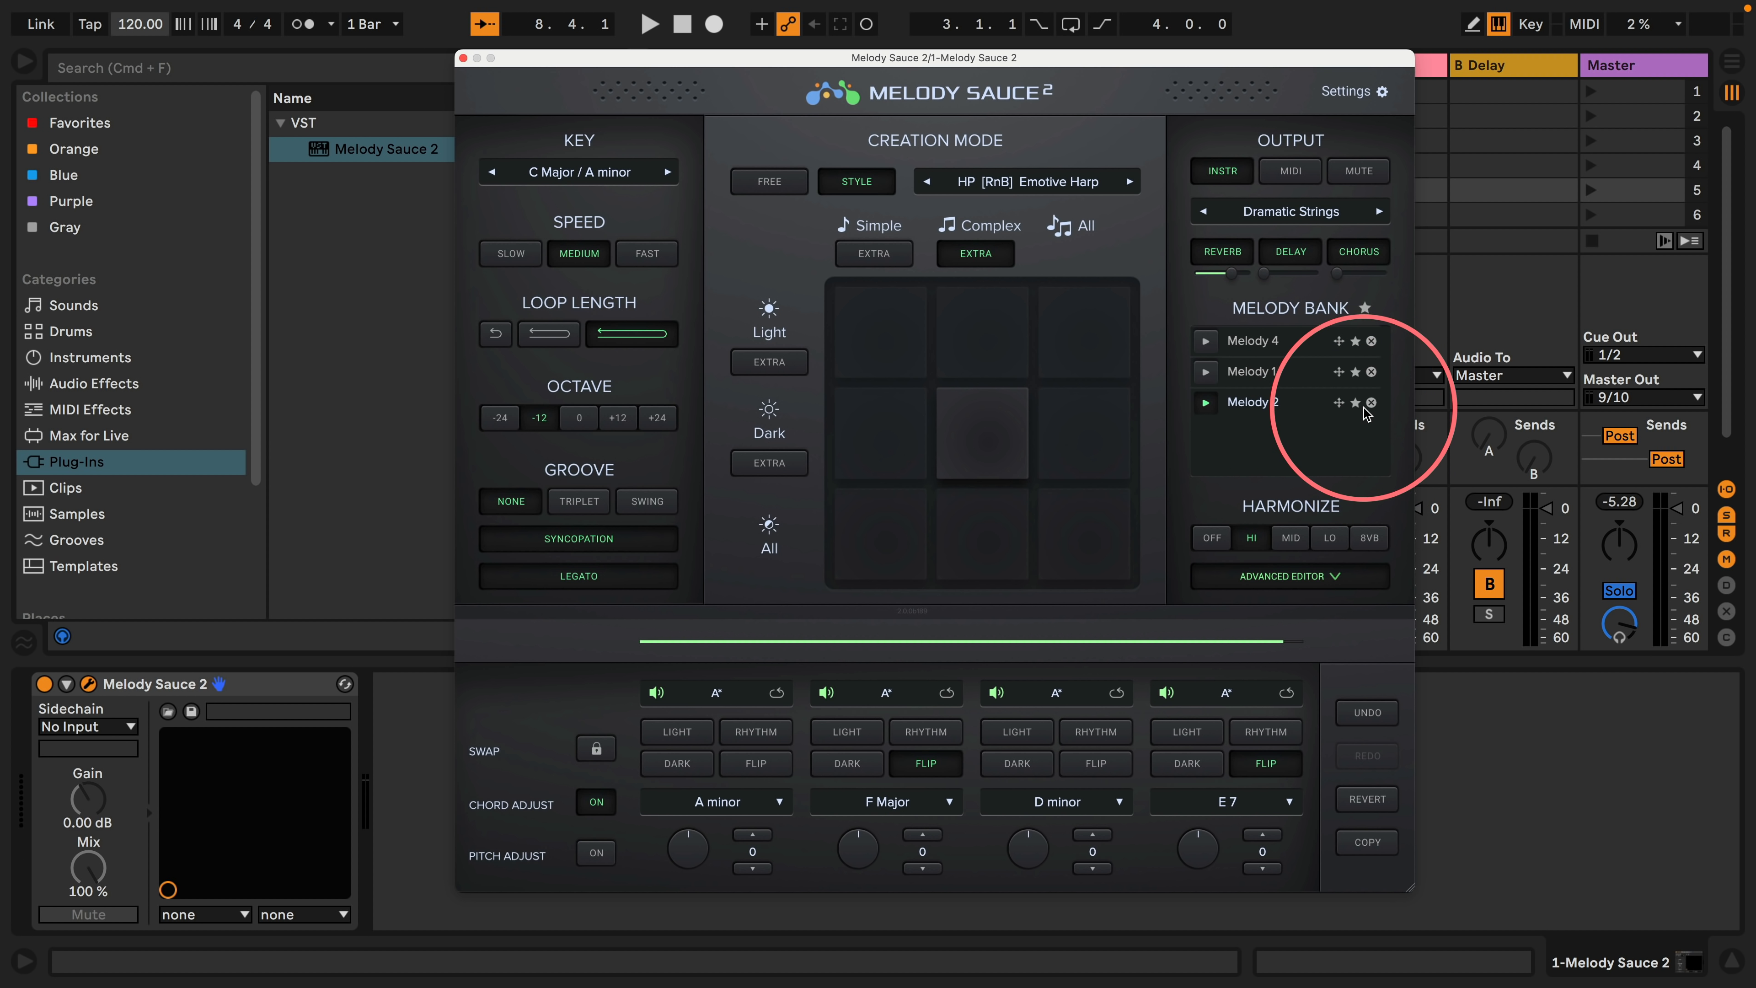
Step: Play Melody 2, delete it from the Melody Bank, and audition Melody 1
key(space)
key(space)
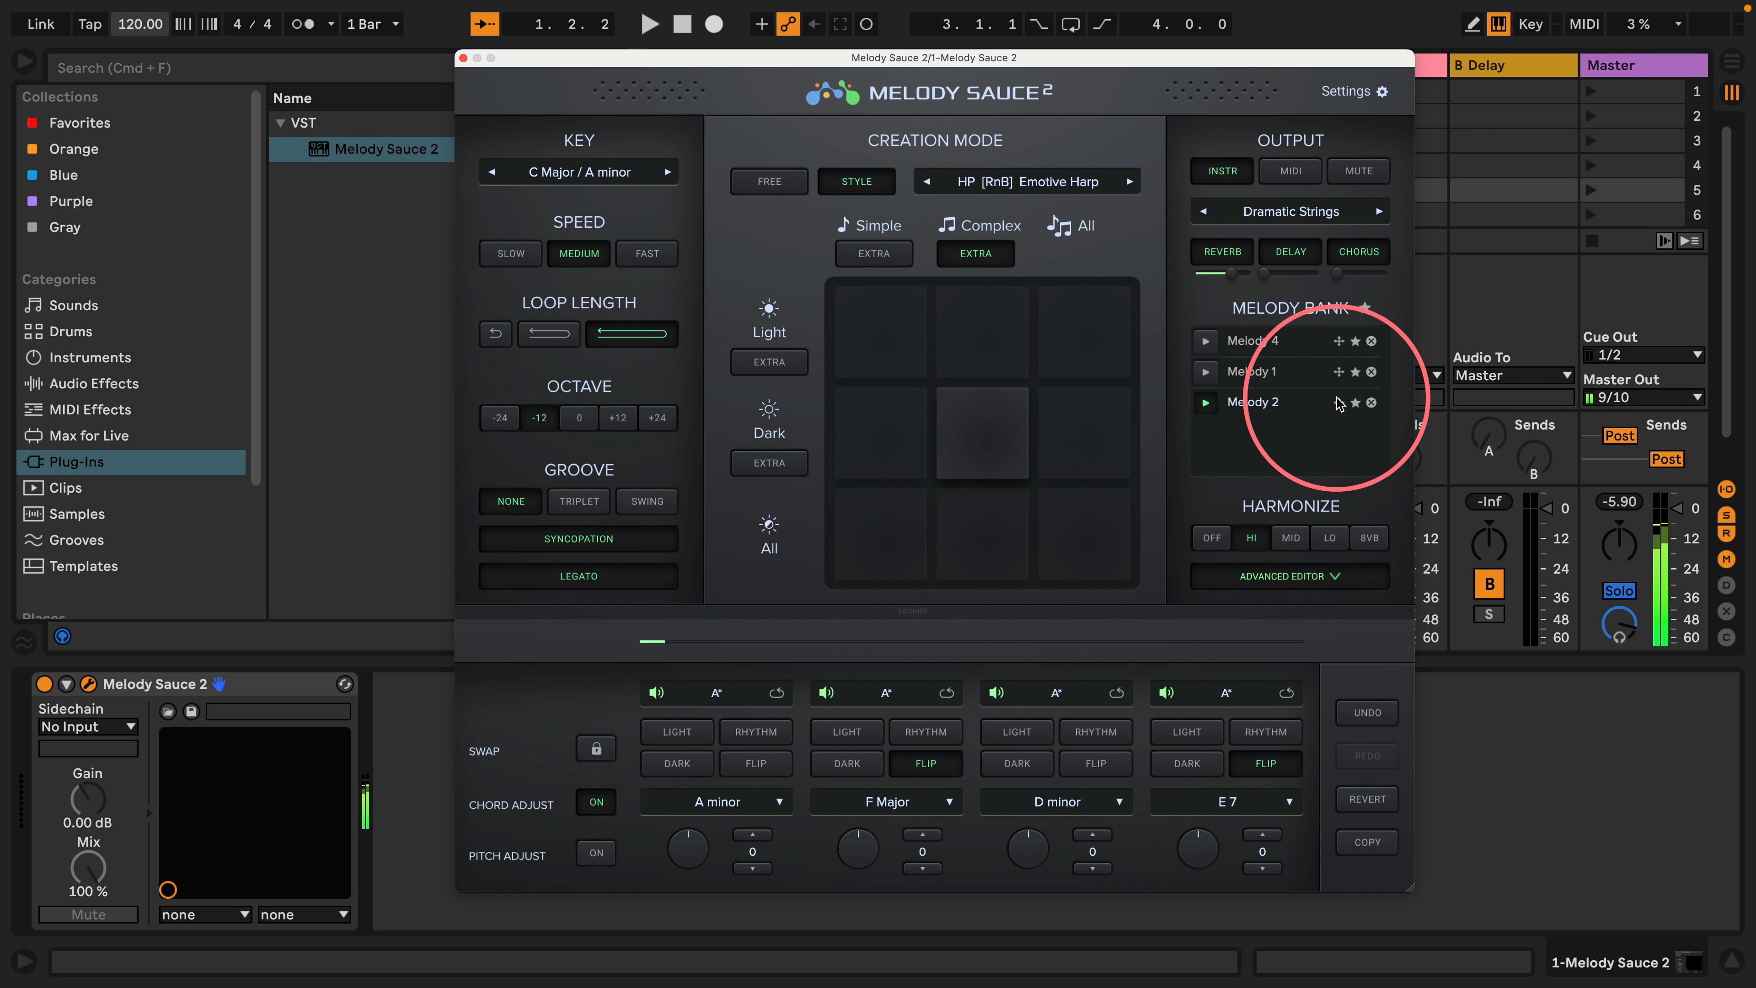
click(1371, 403)
key(space)
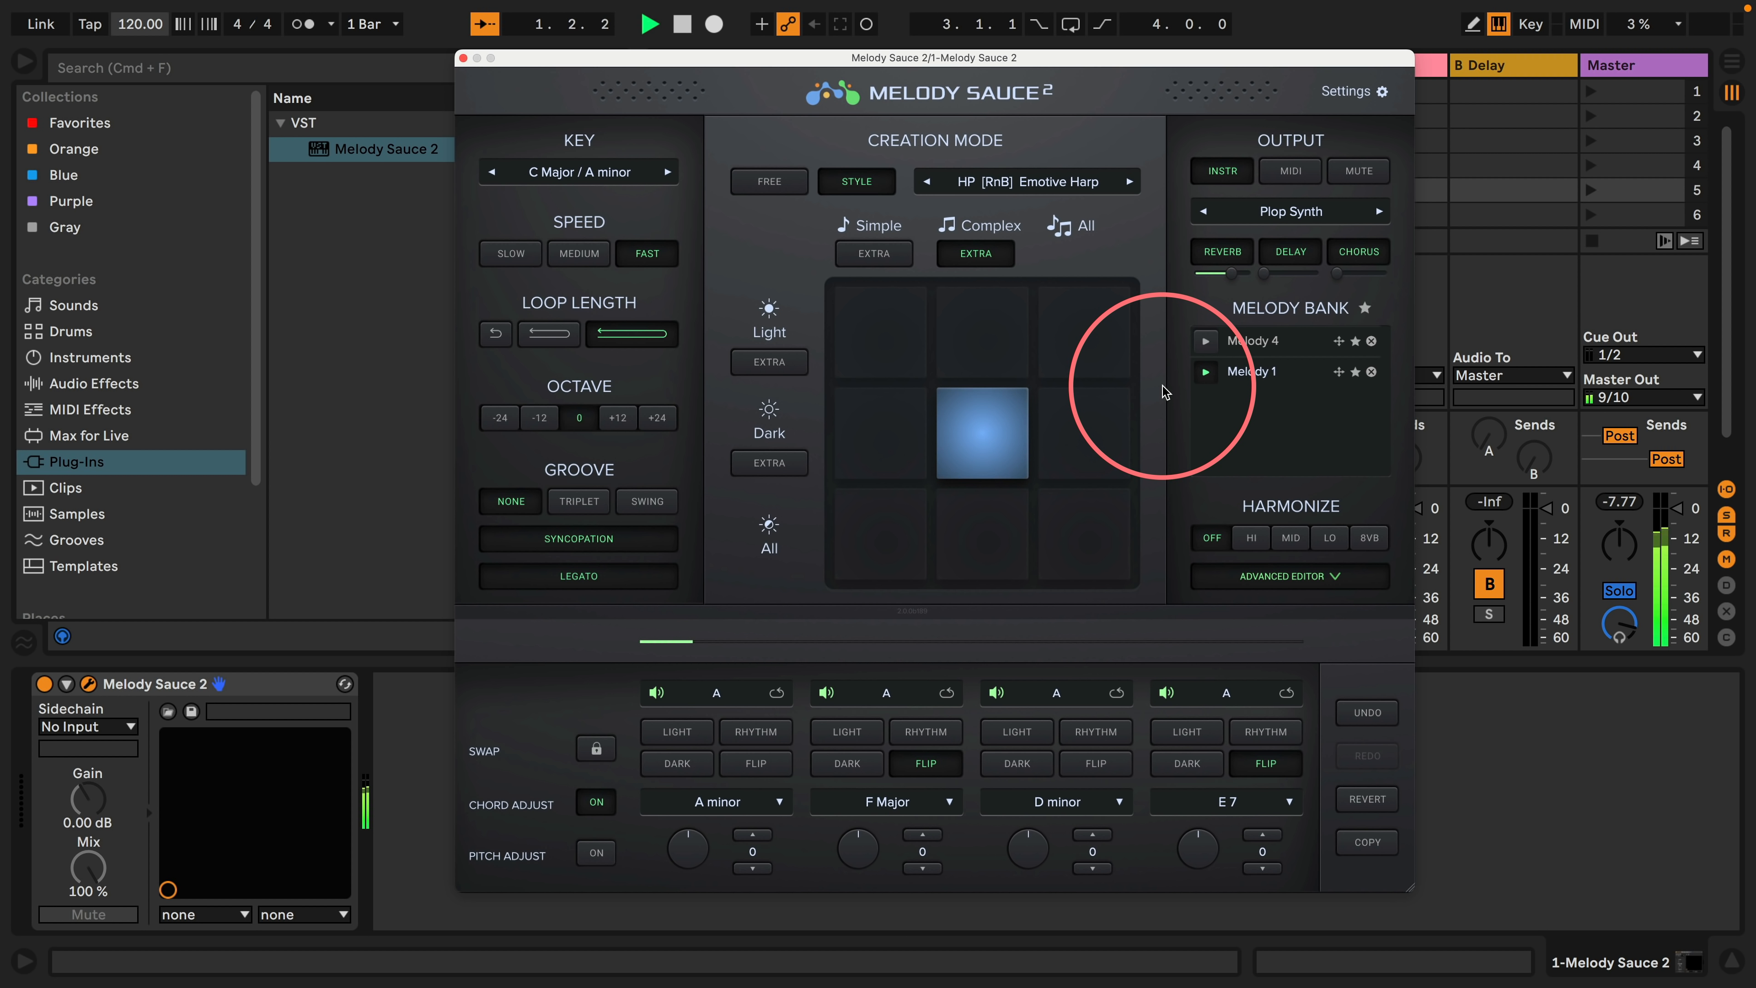
key(space)
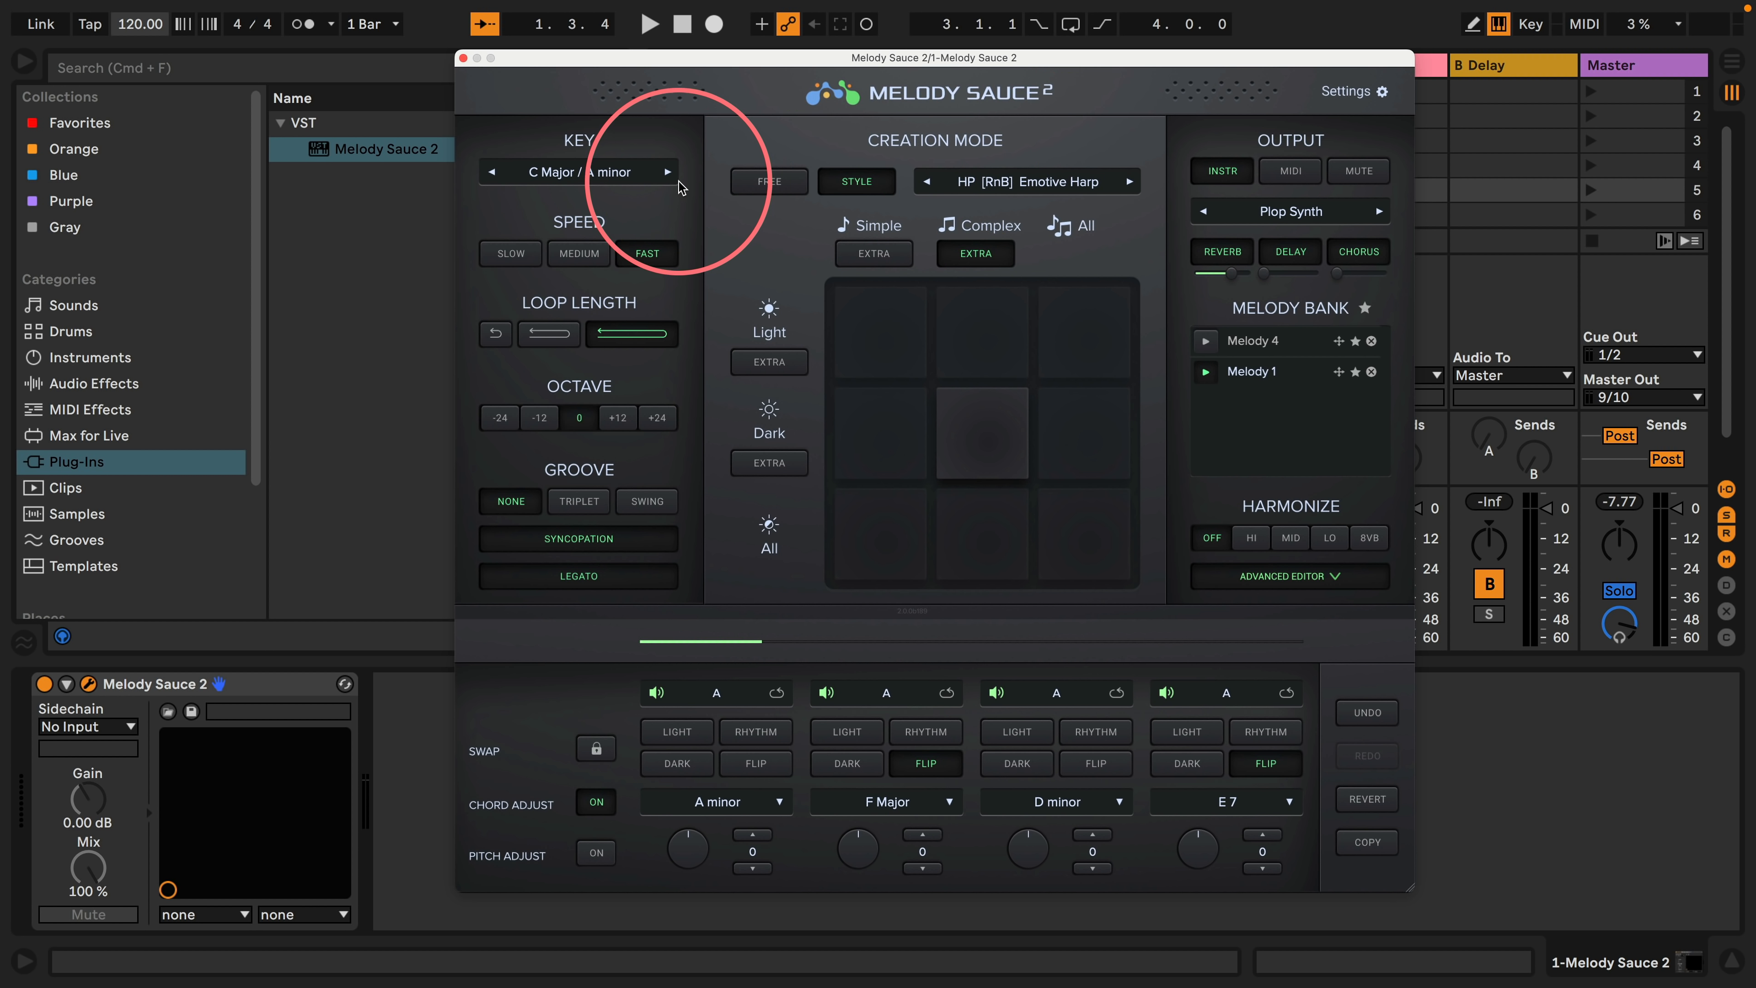
Step: Uncover the Melody Sauce 2 track behind the plugin window and set its monitoring to In
click(1276, 211)
mouse_move(1270, 212)
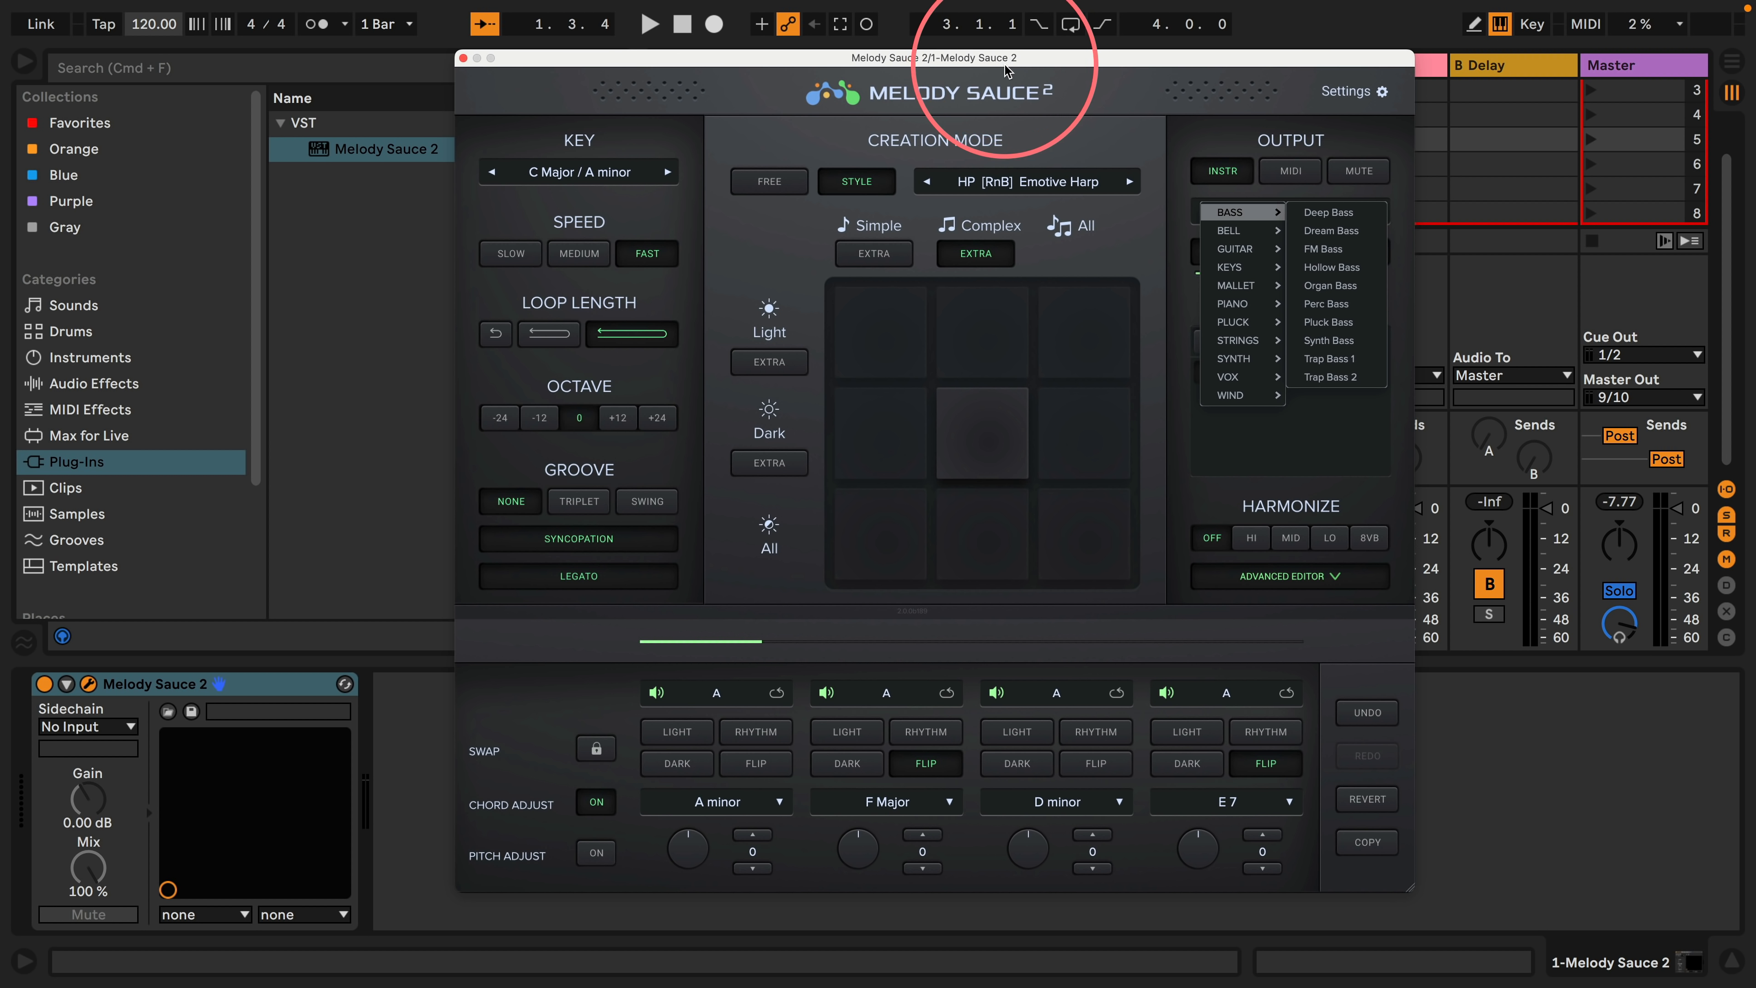
drag(1006, 69, 1355, 78)
click(662, 339)
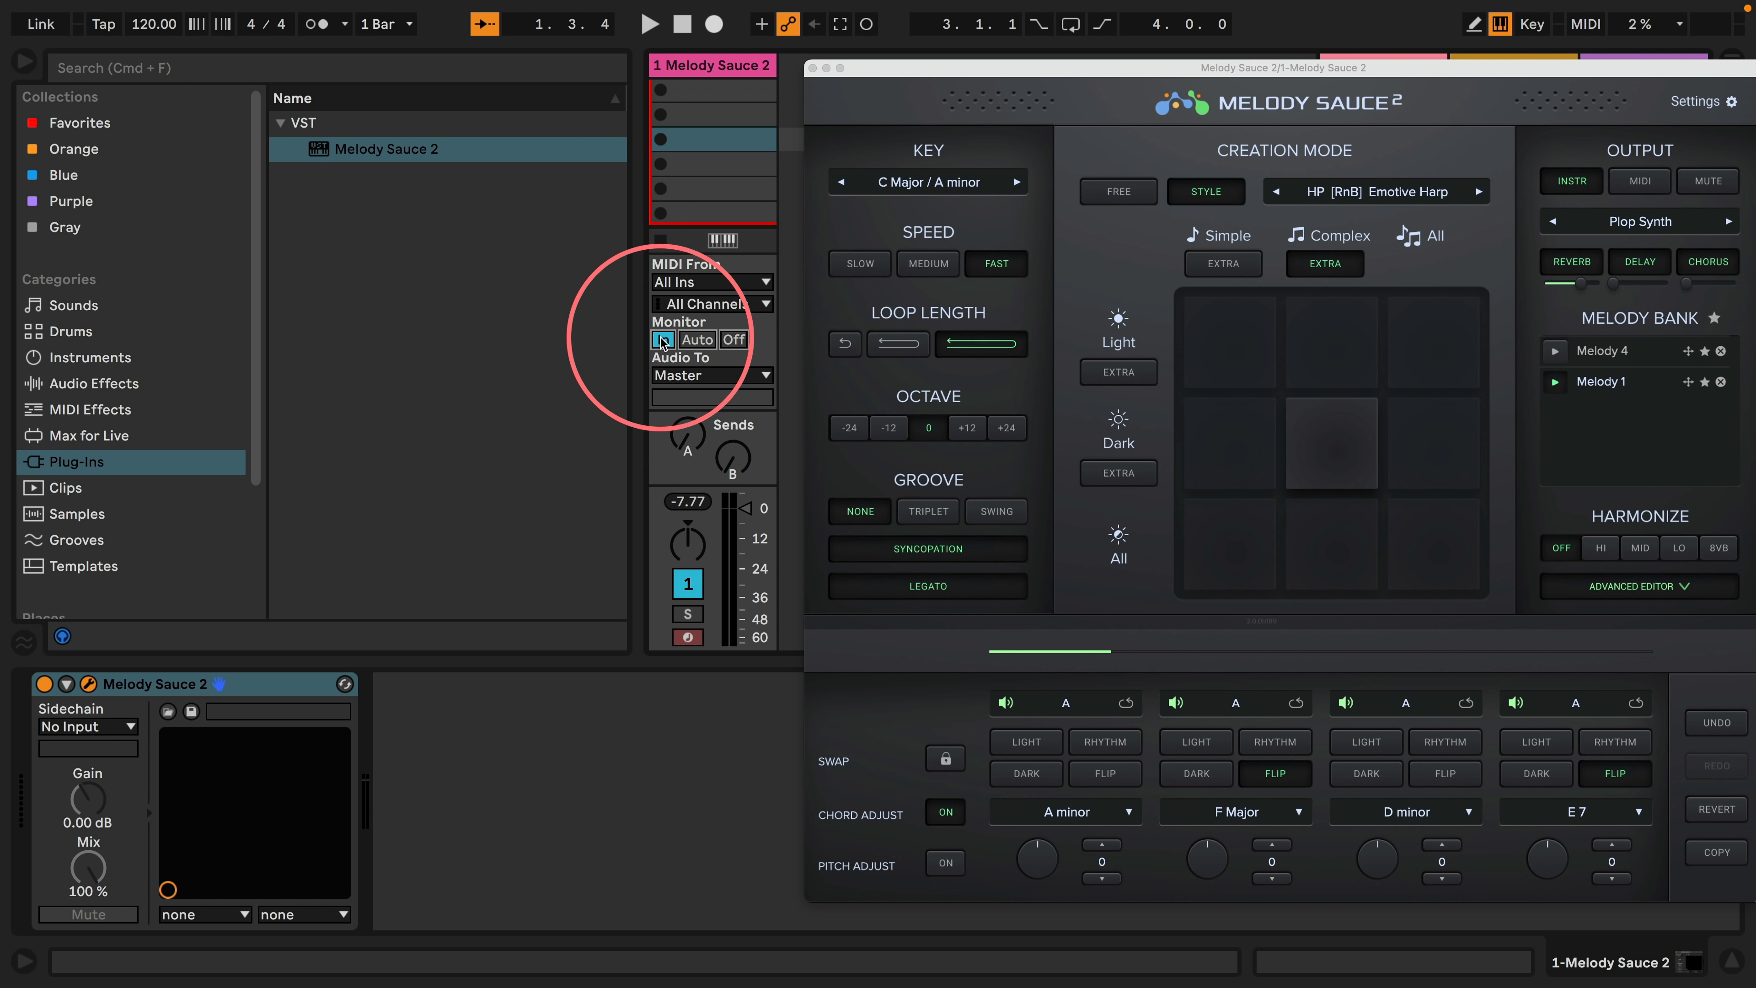
drag(1132, 66, 797, 66)
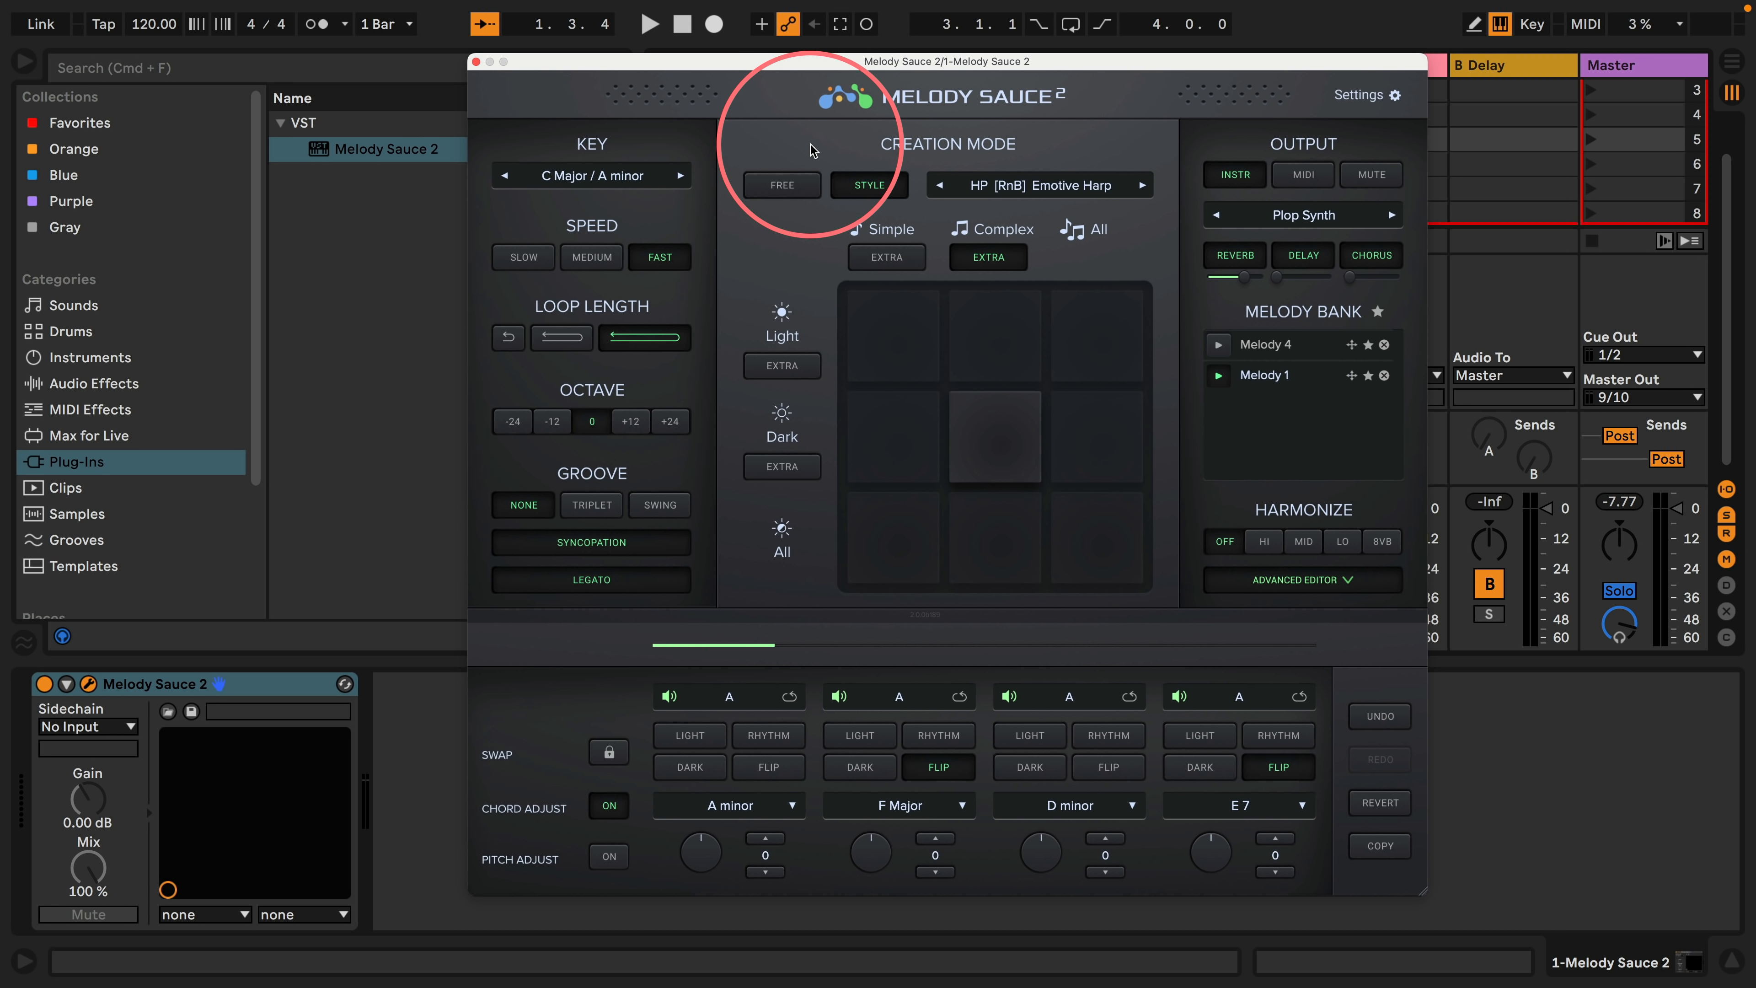
Step: Choose Deep Bass from the Bass category as the output sound
click(1251, 216)
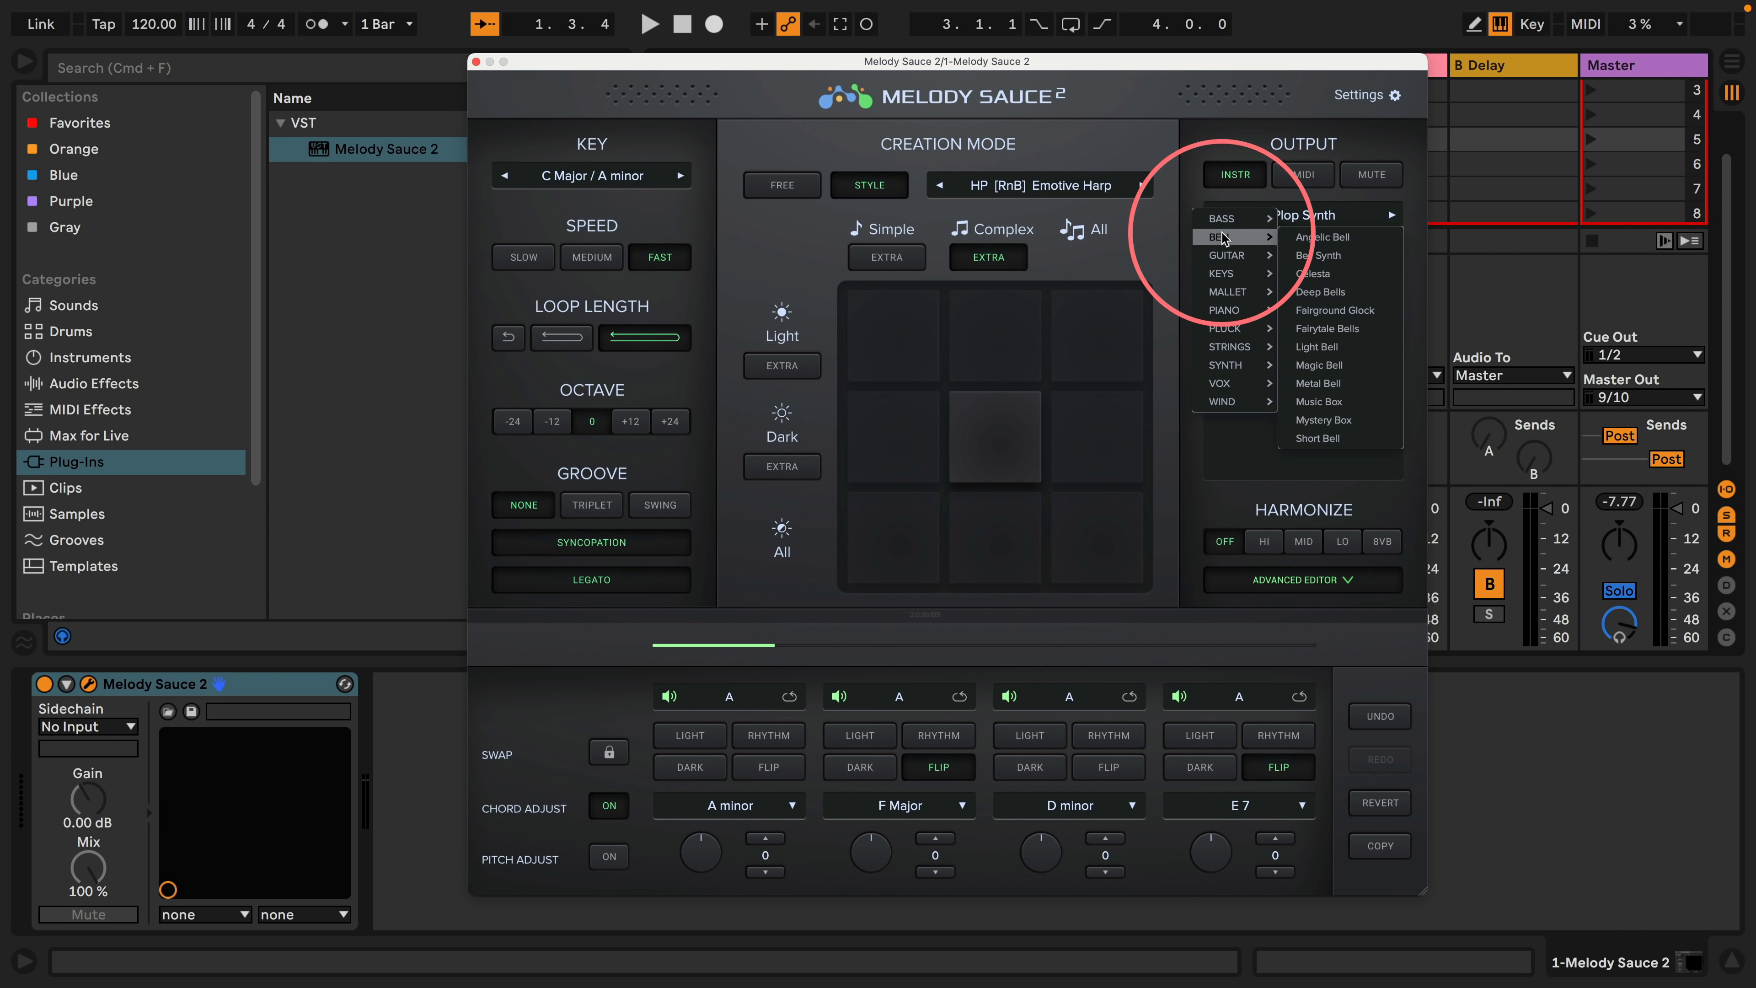
mouse_move(1252, 220)
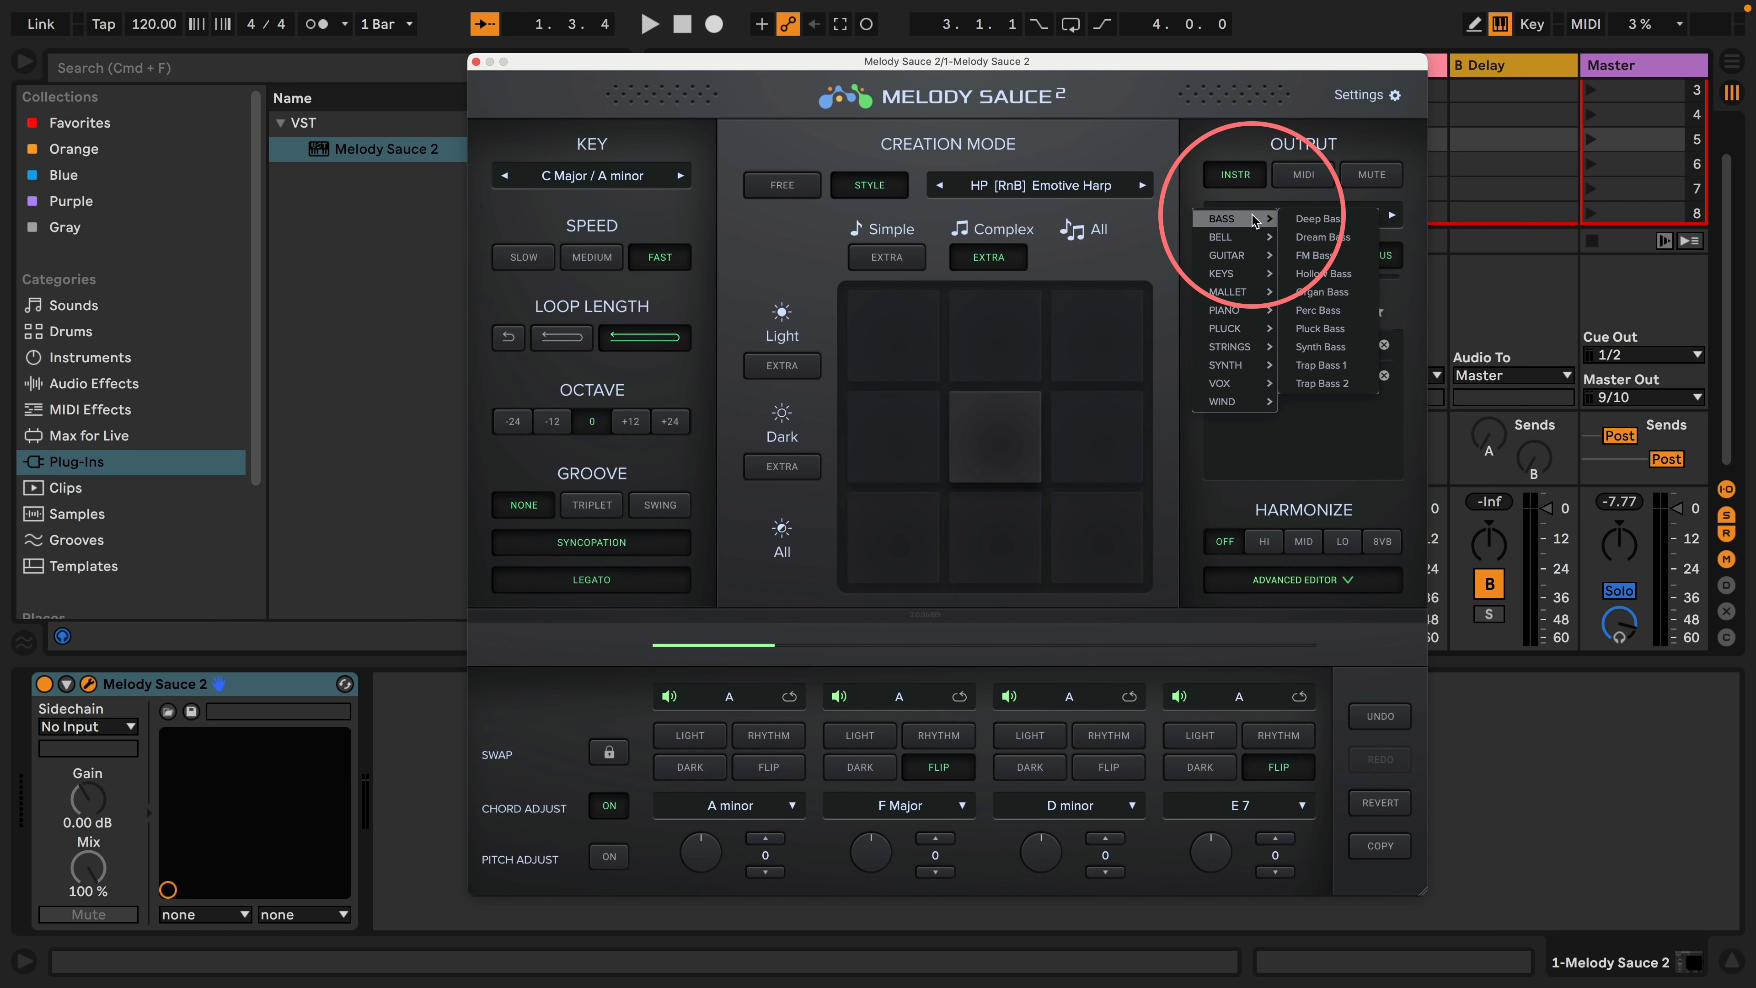
click(1317, 219)
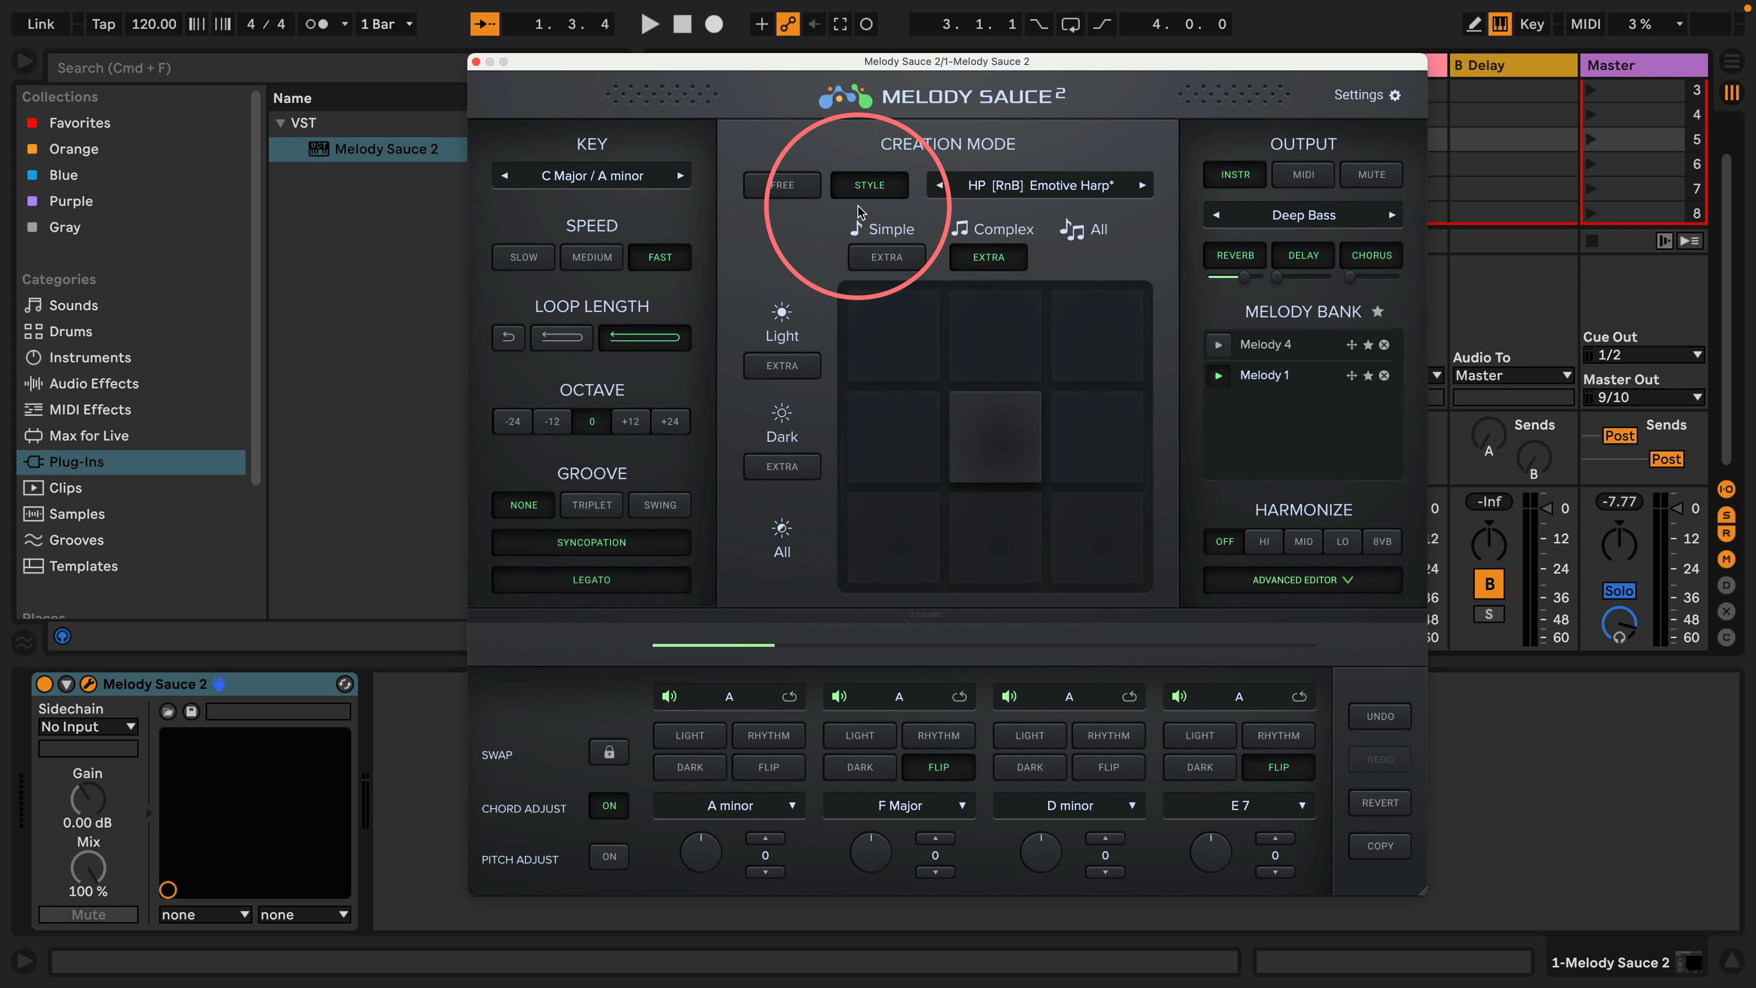
Step: Select the 128 bpm Techno style Phrygian Bass 2, generate a melody with it and play it
click(988, 187)
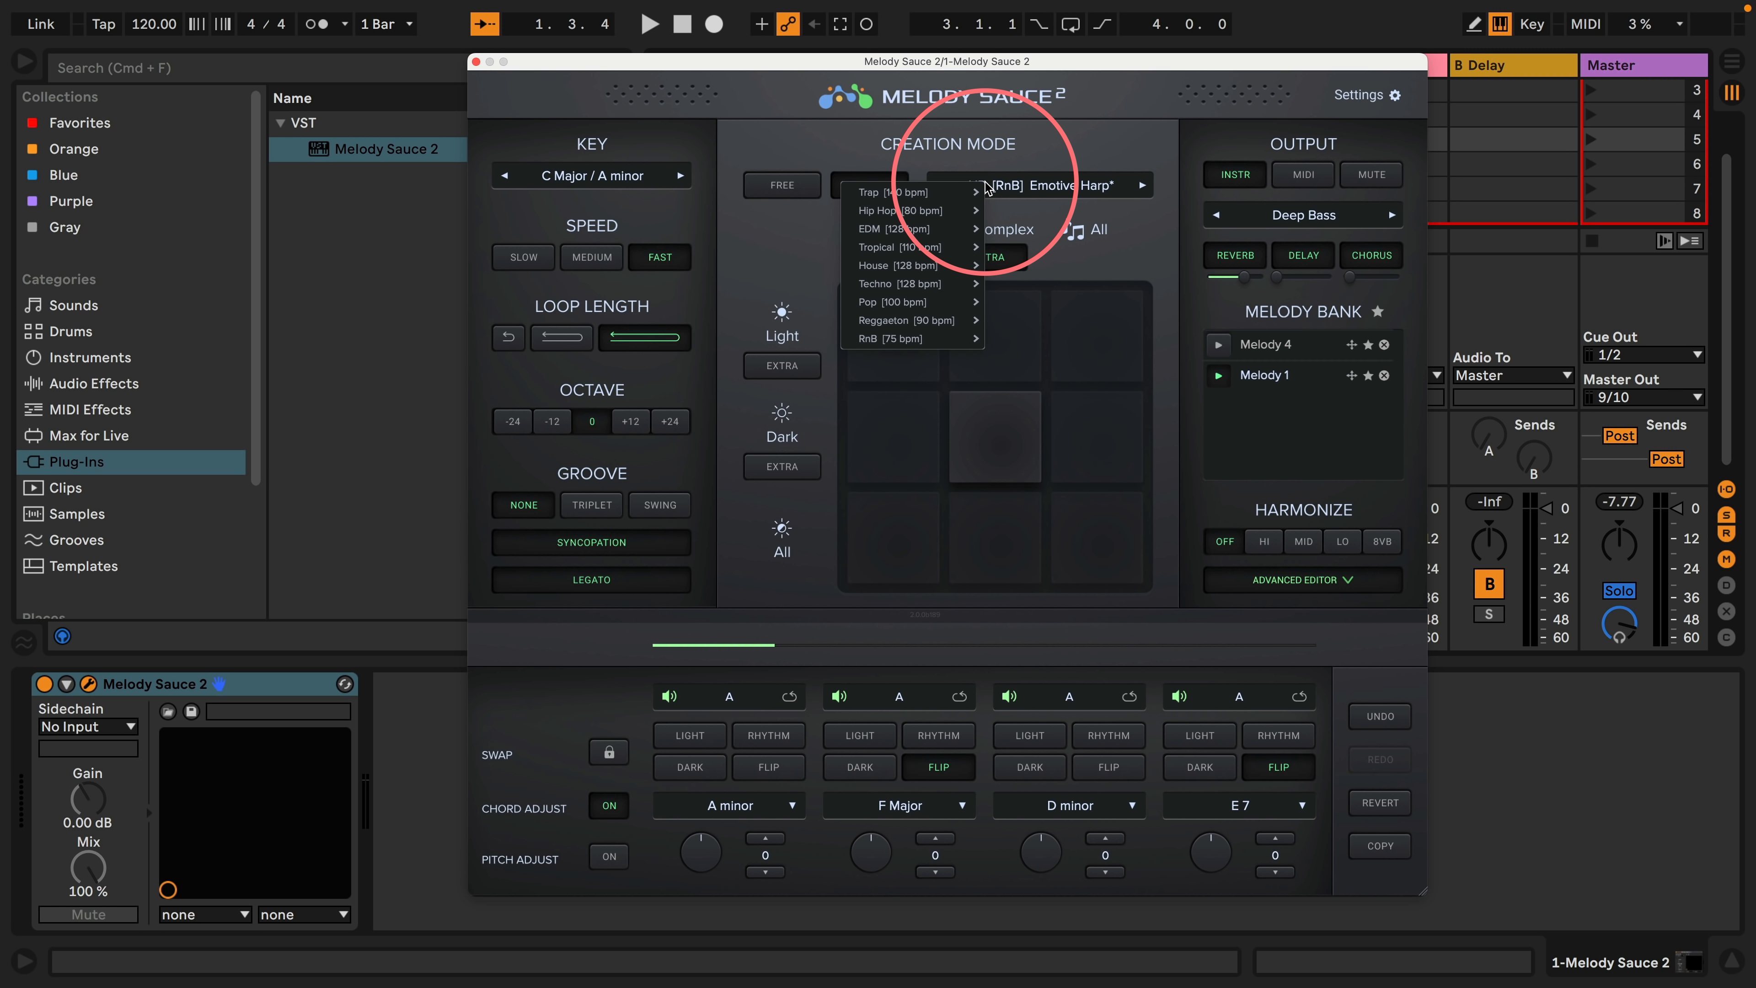
mouse_move(927, 289)
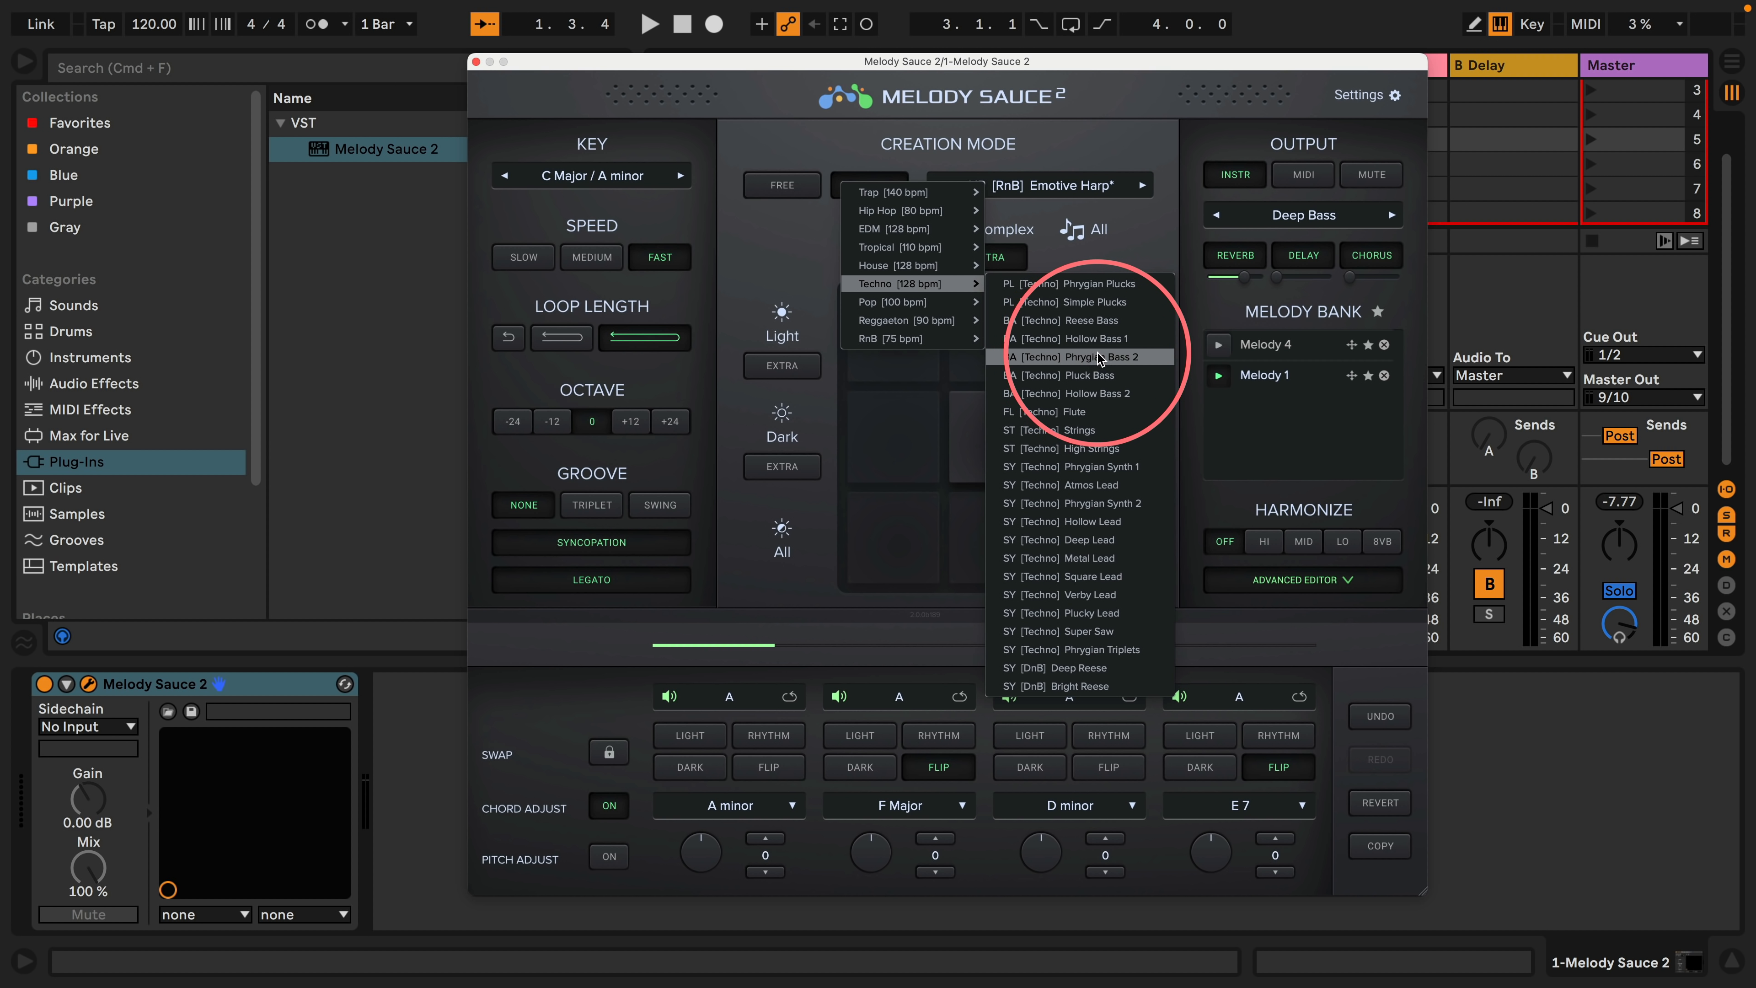
click(1071, 359)
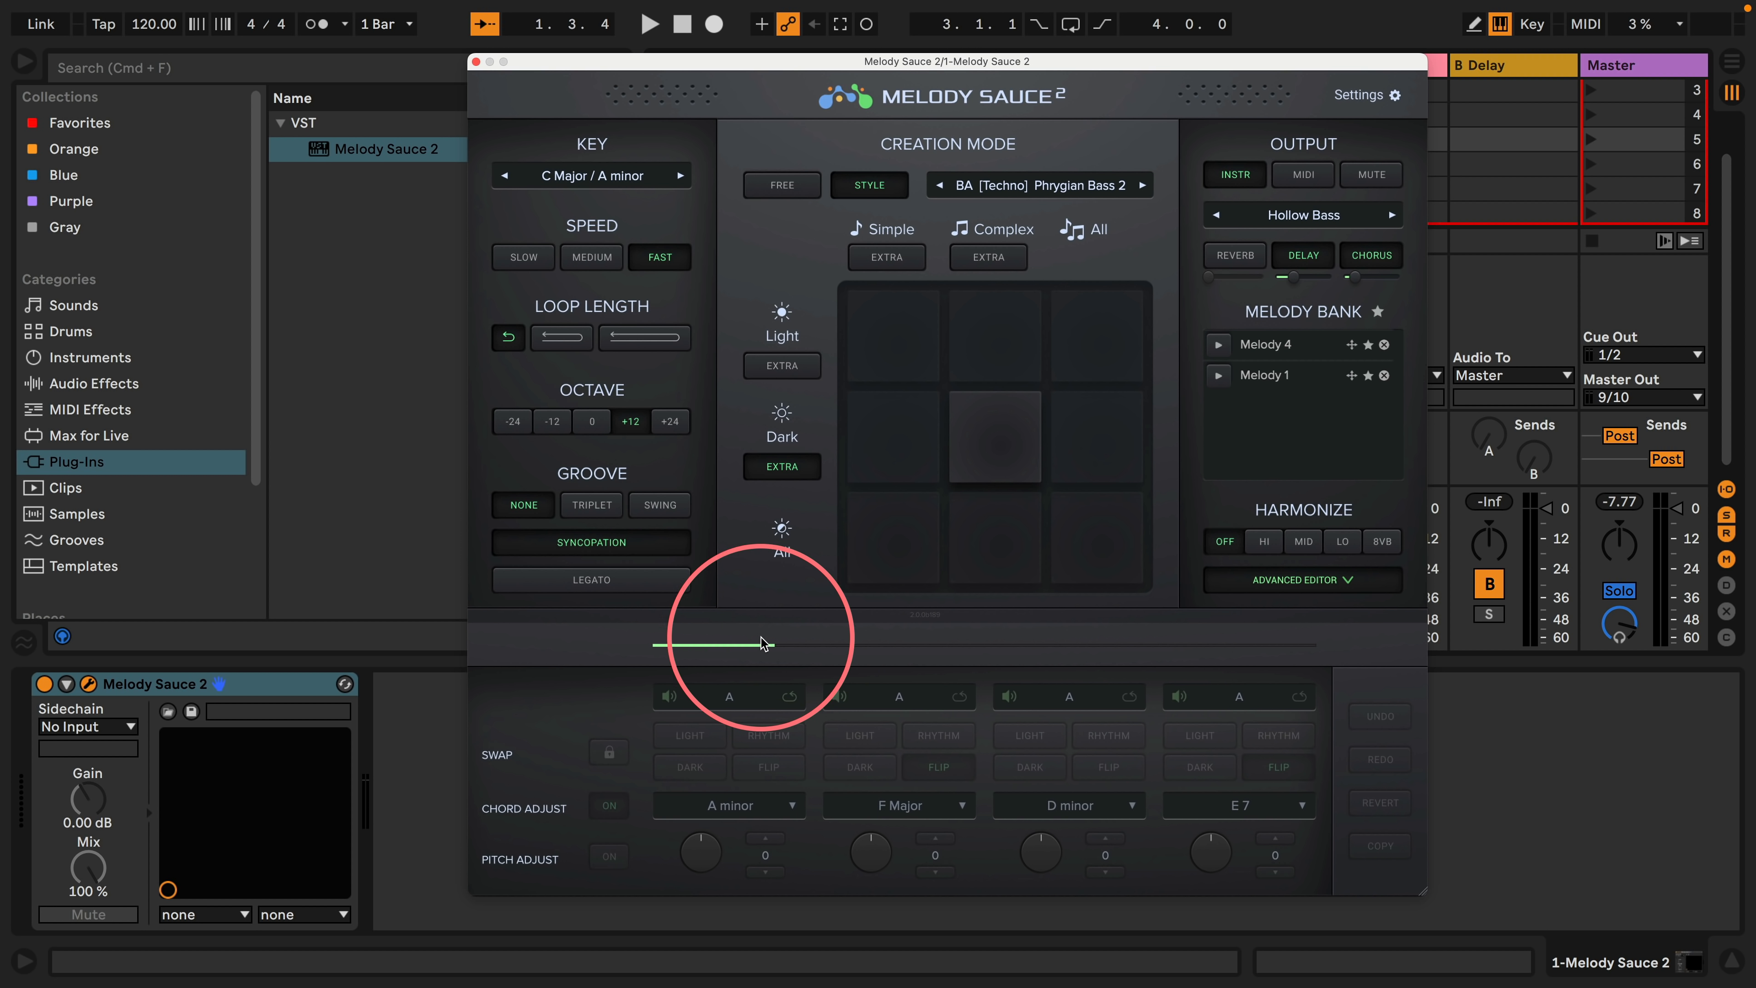
click(1023, 423)
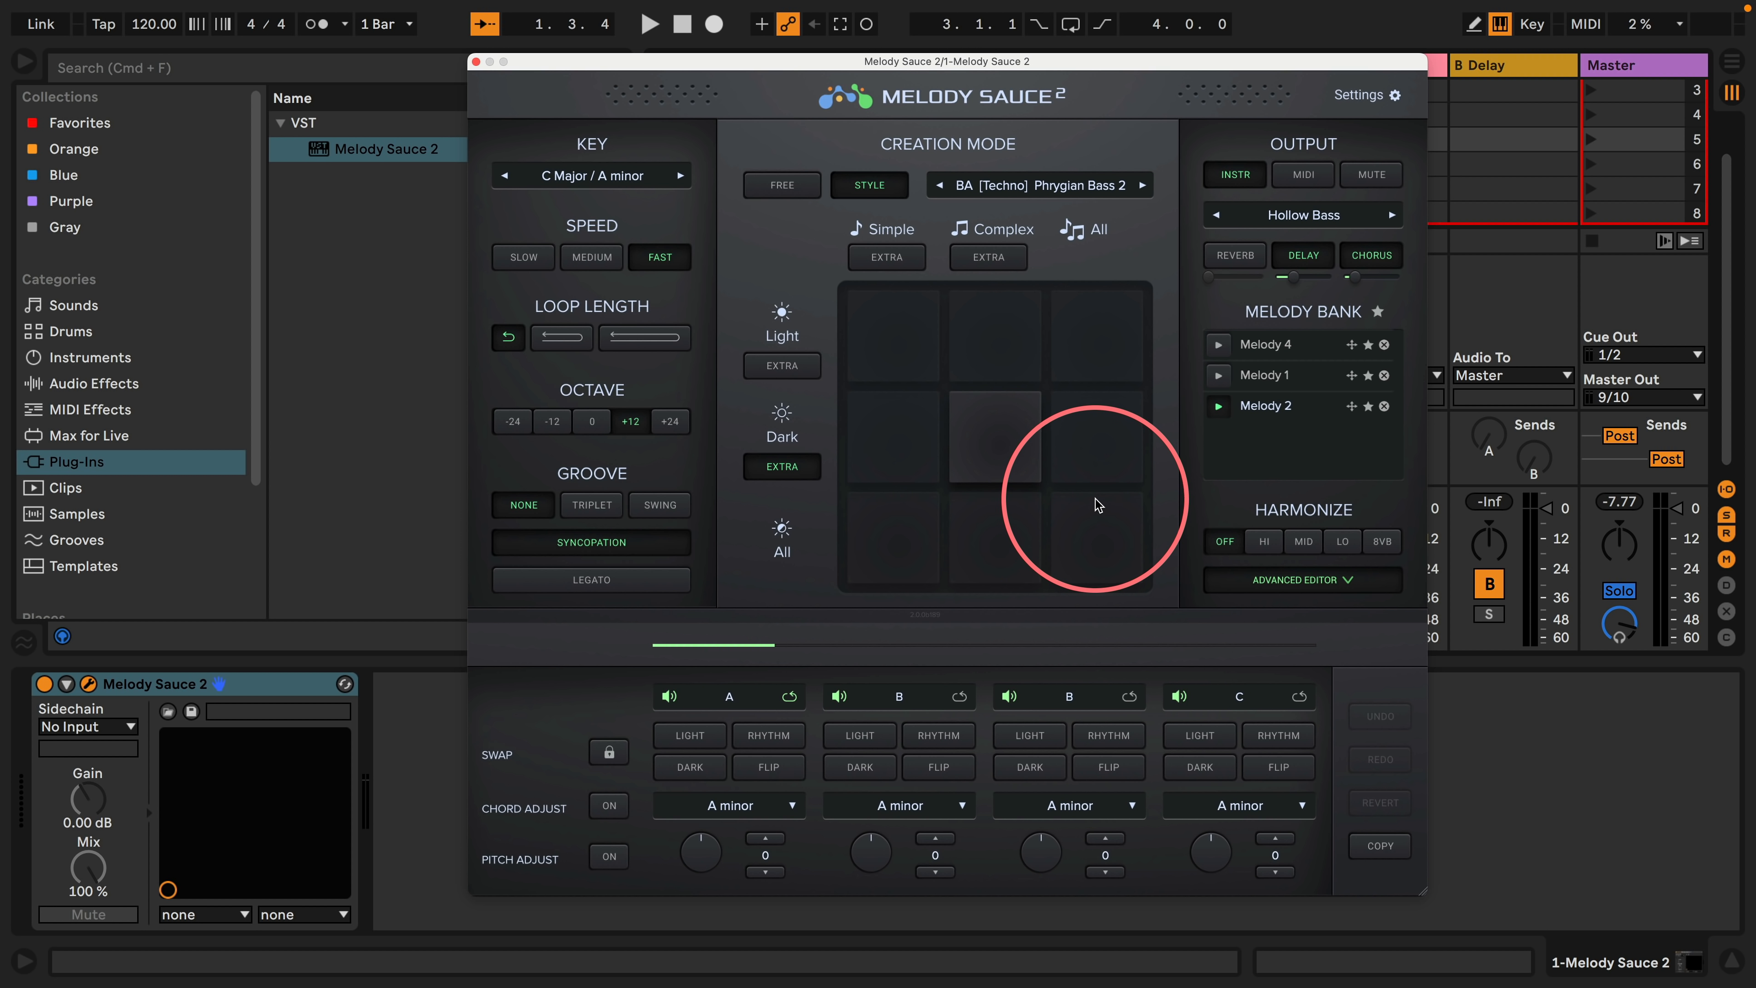
key(space)
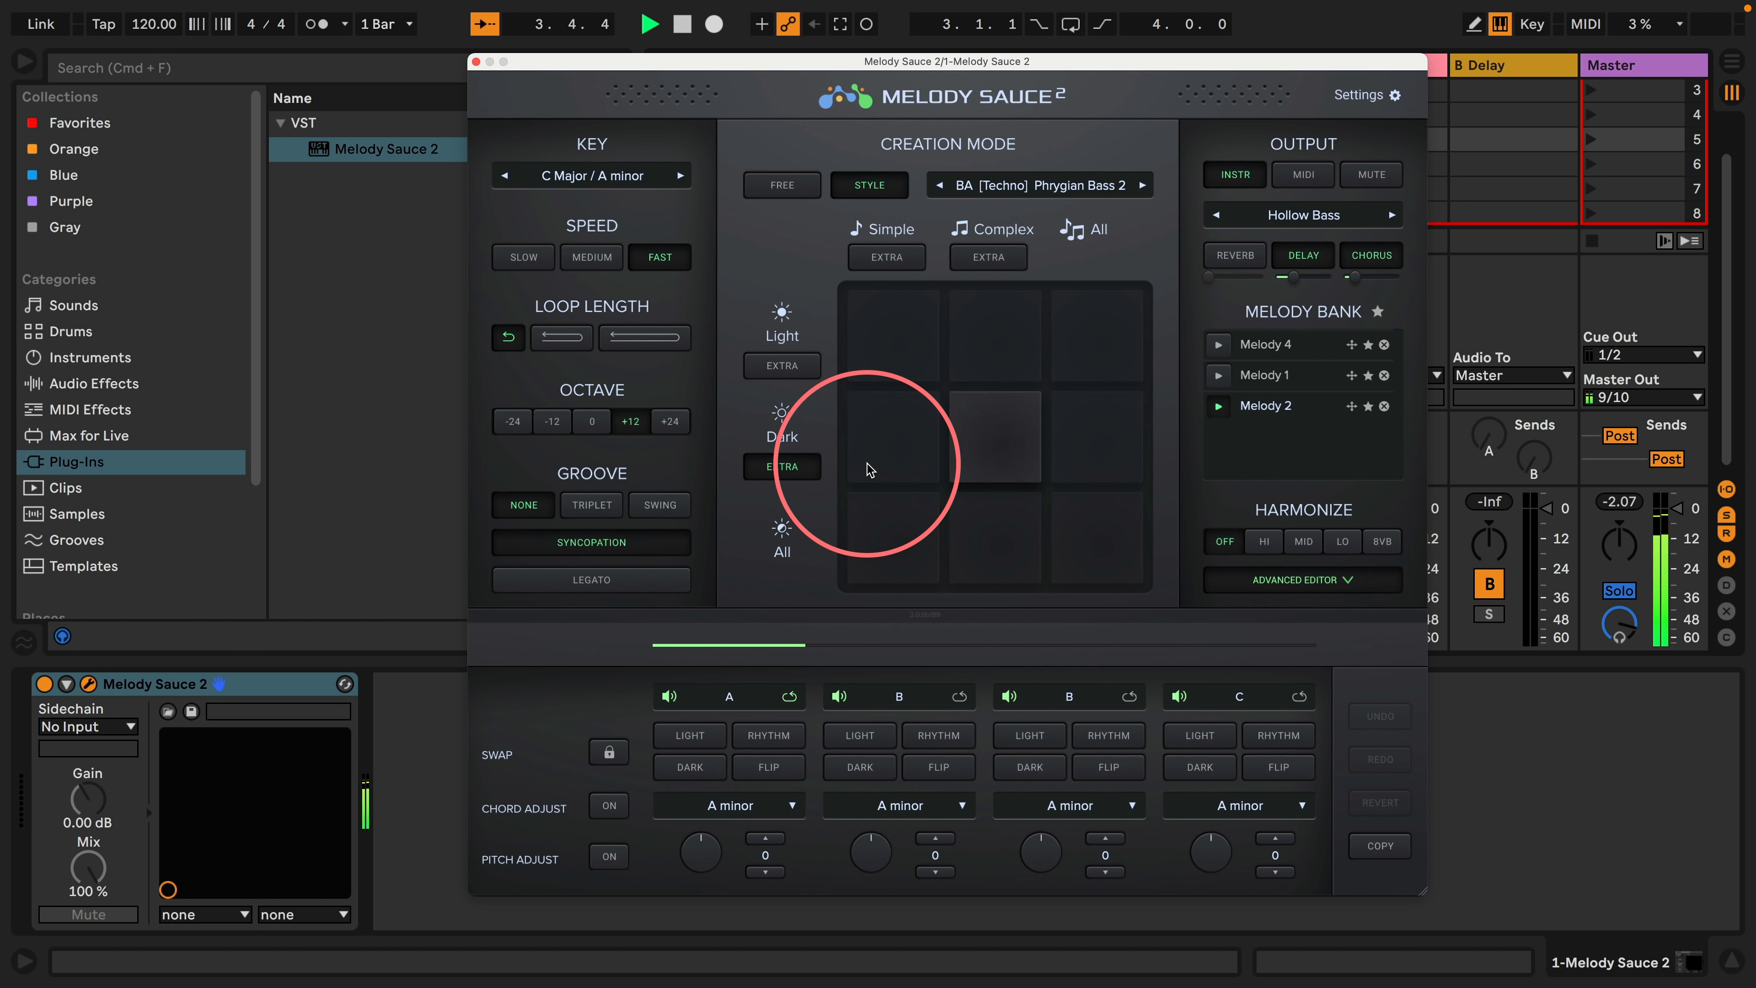
Step: Set the octave to +24, generate and play another Phrygian Bass 2 melody, and delete Melody 2 from the Melody Bank
click(669, 421)
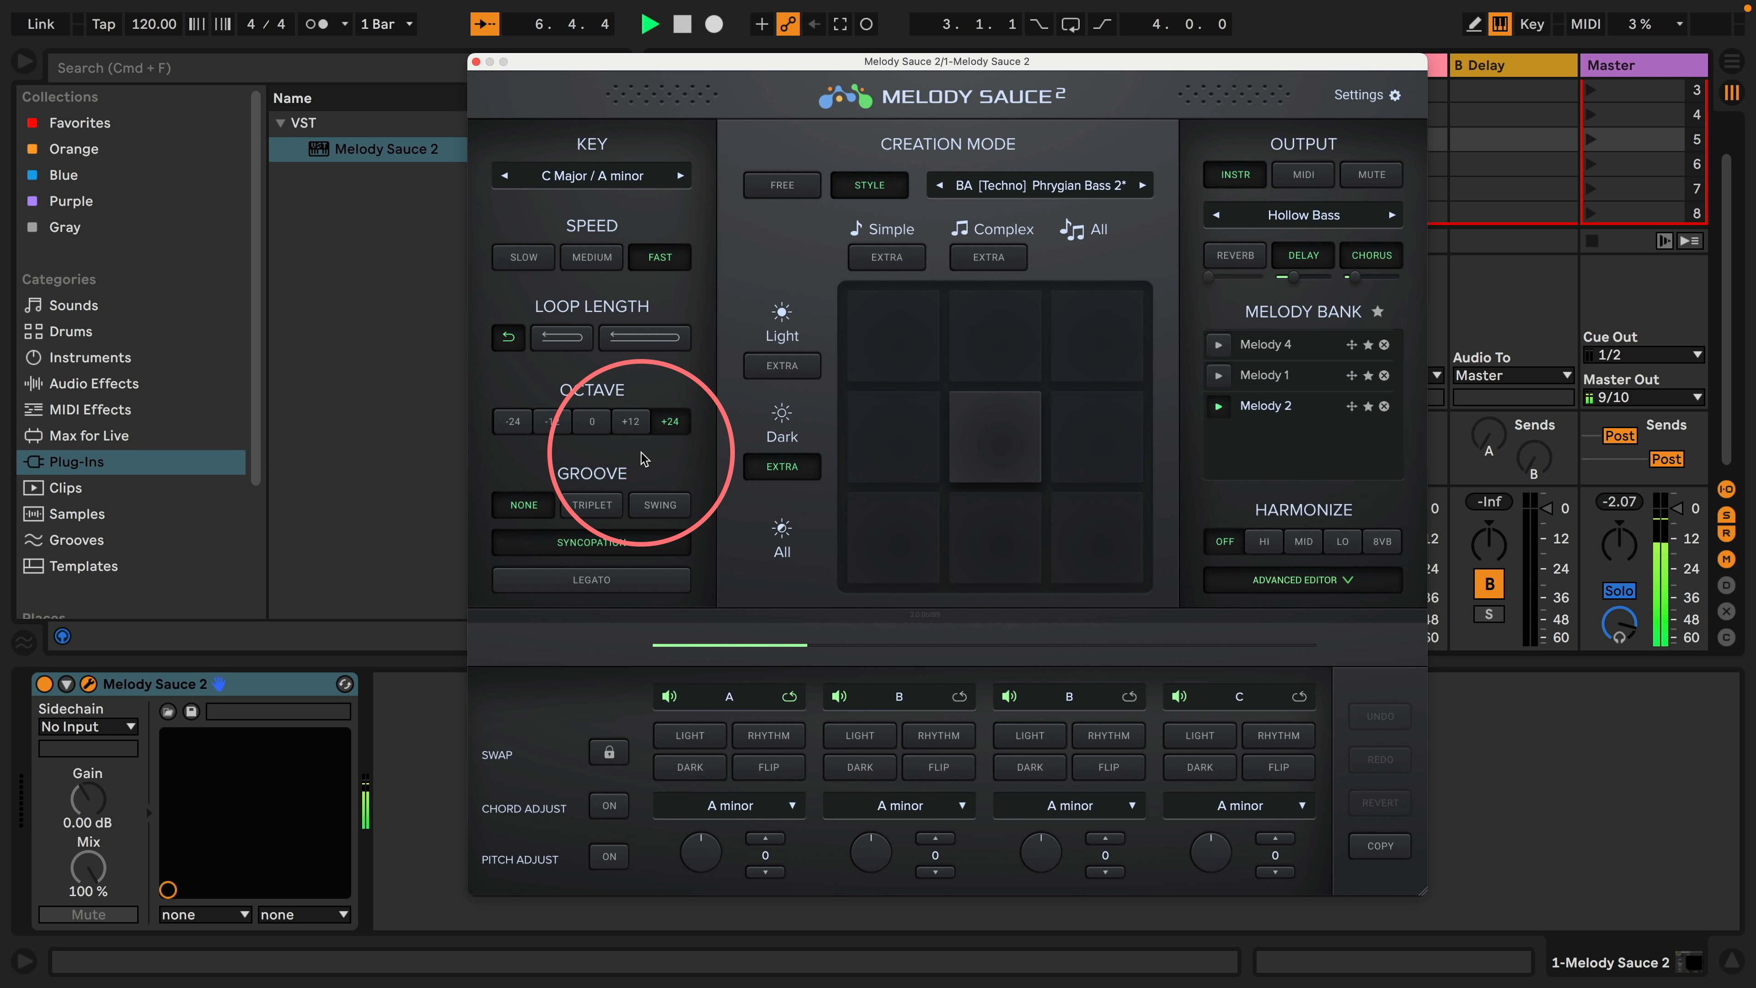
click(1000, 436)
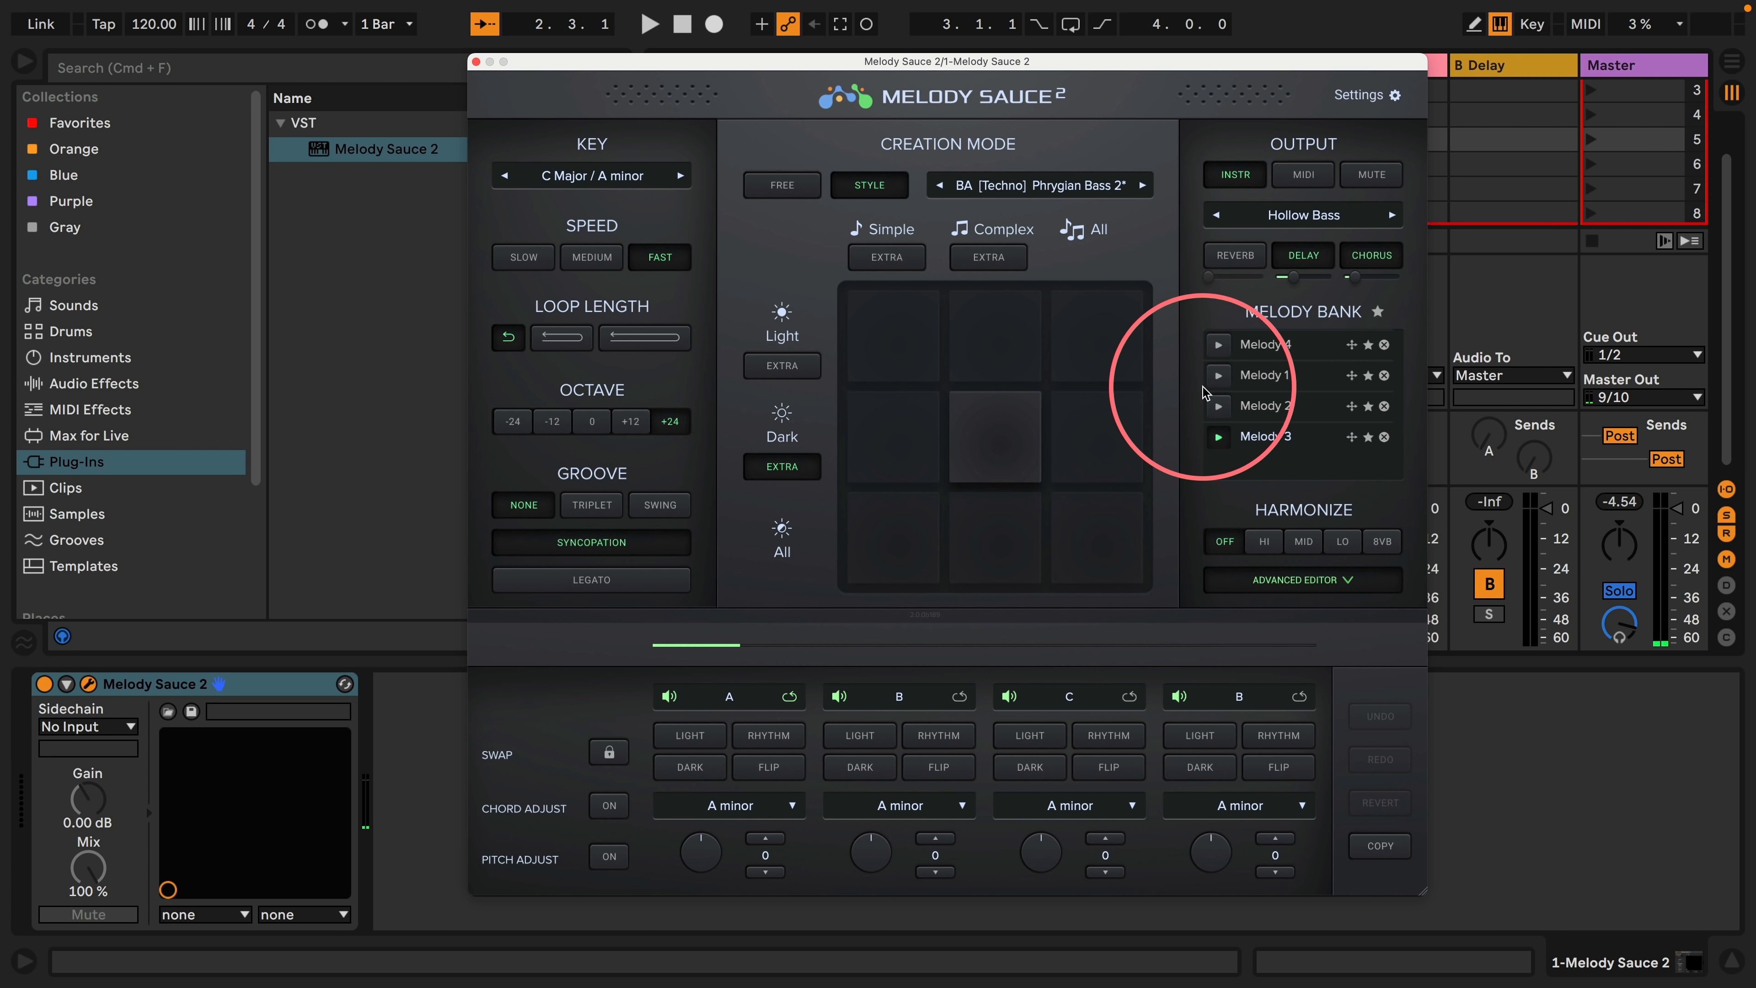
click(1384, 408)
click(1026, 475)
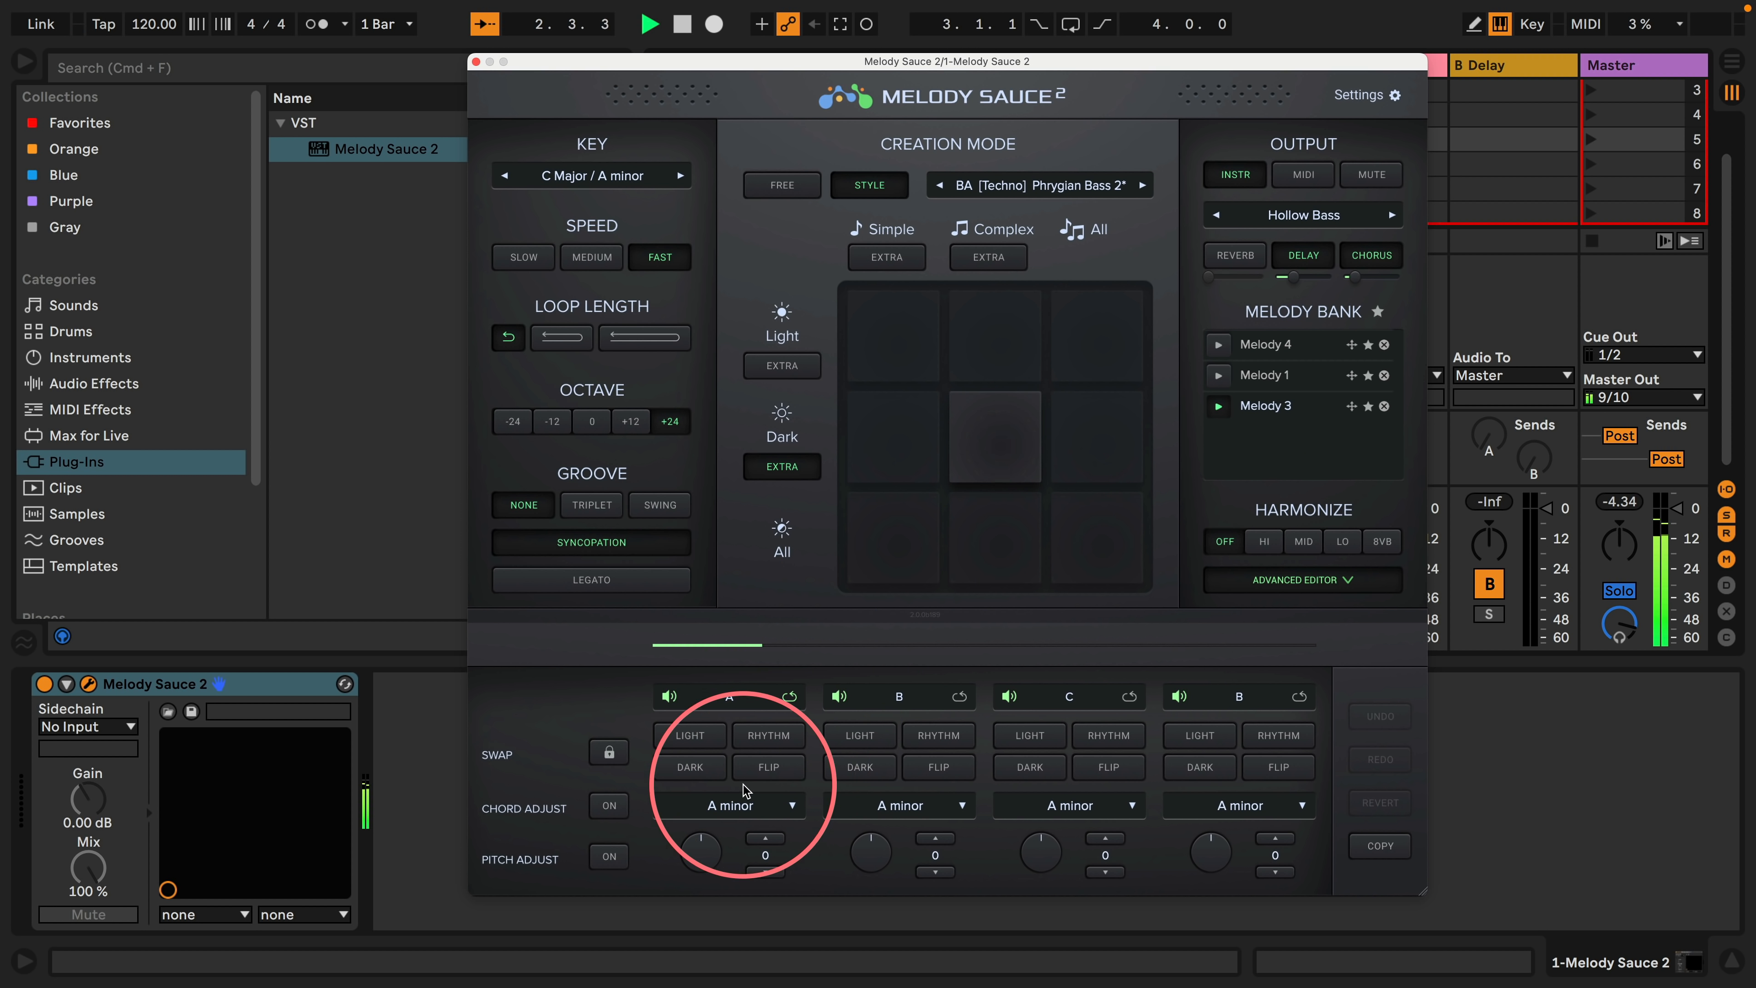
Step: Flip the first section of Melody 3 in the Advanced Editor and try its Dark swap and the swap lock
click(765, 768)
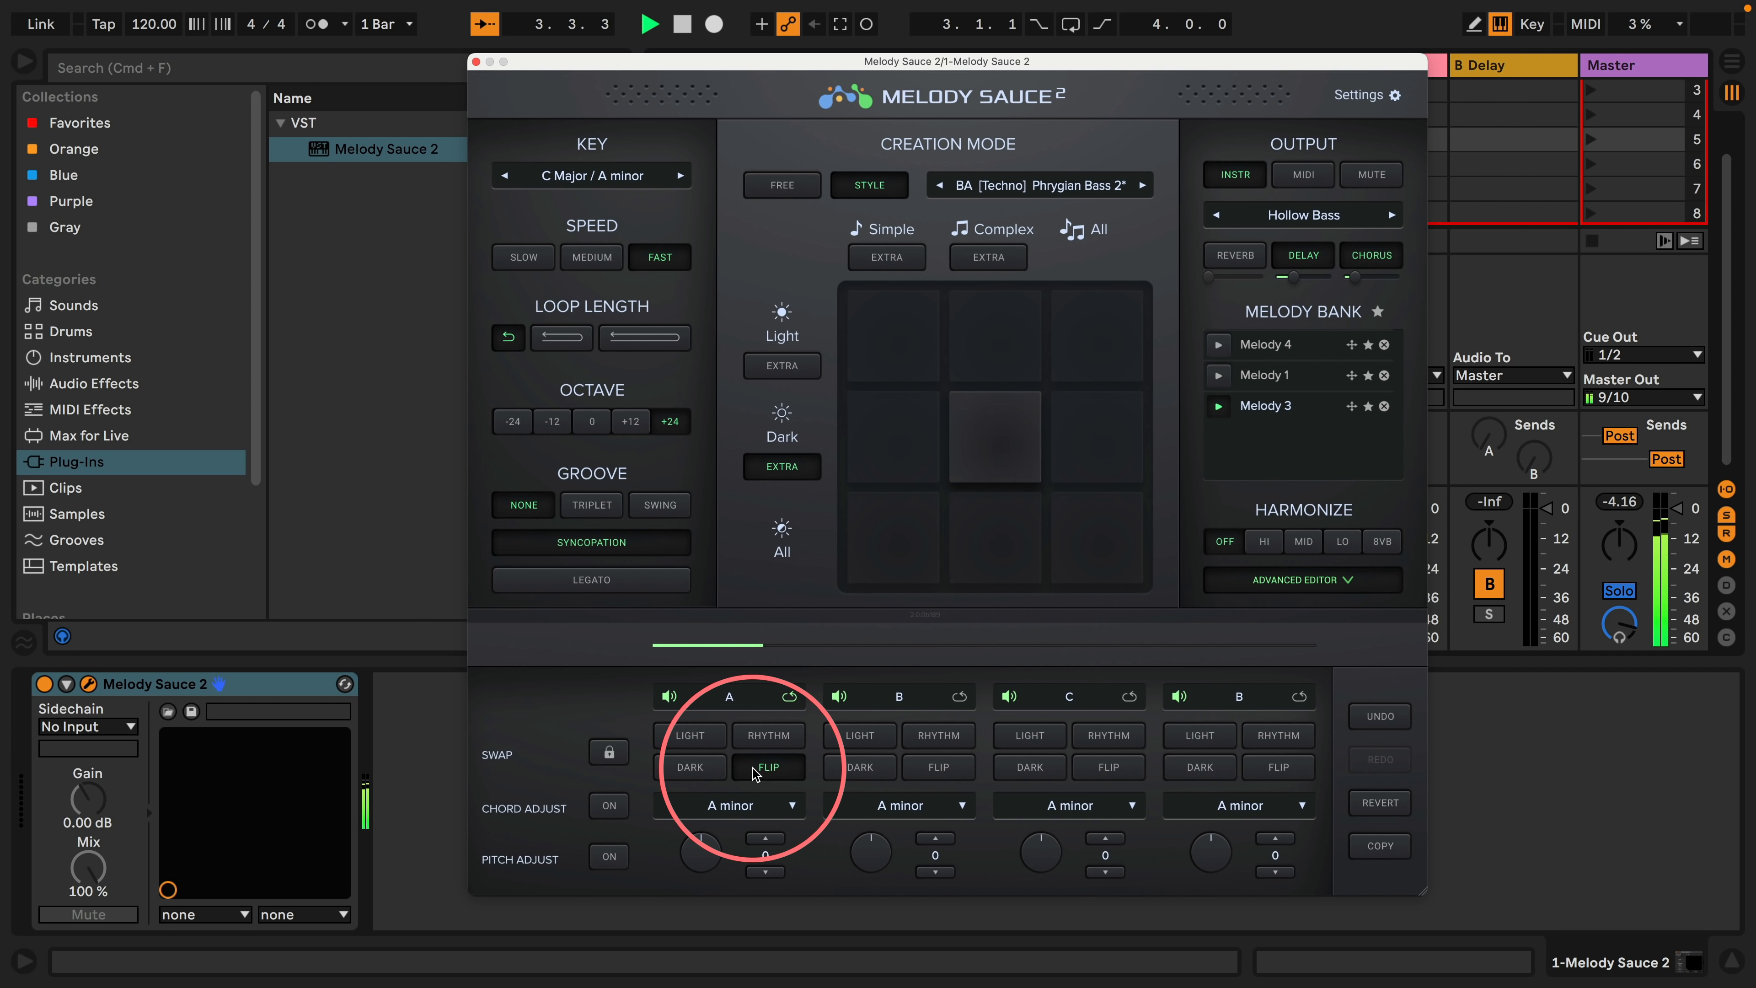
click(700, 774)
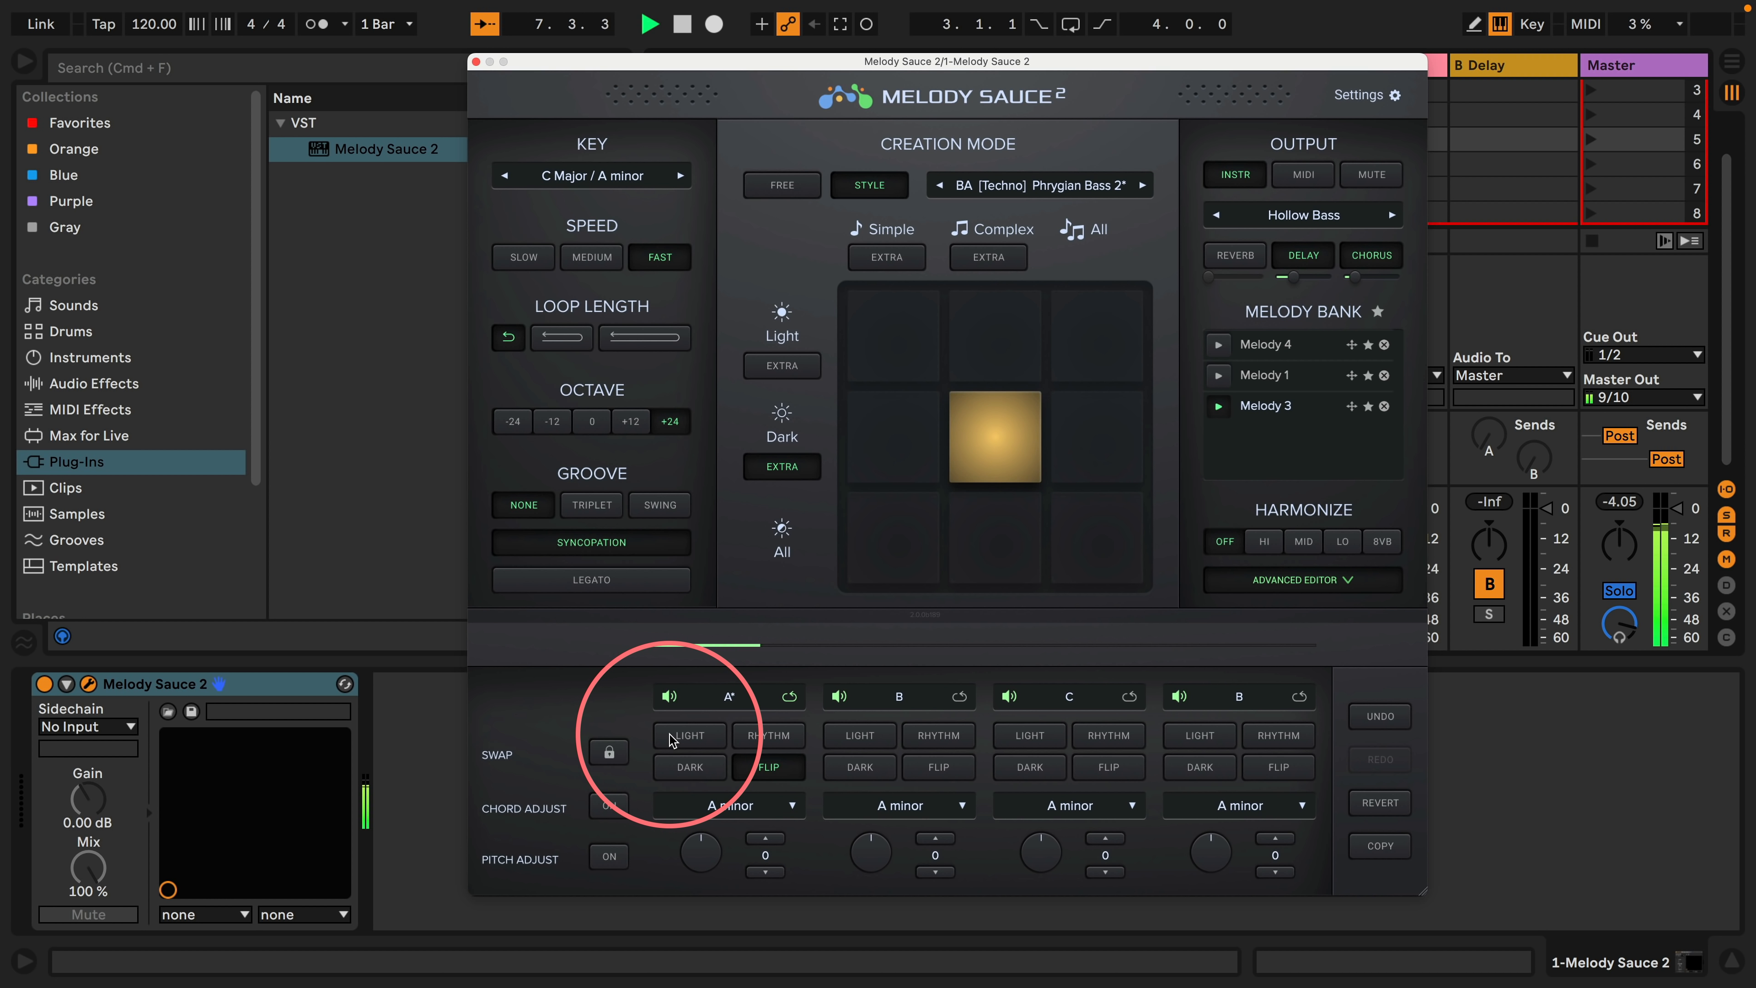
click(610, 754)
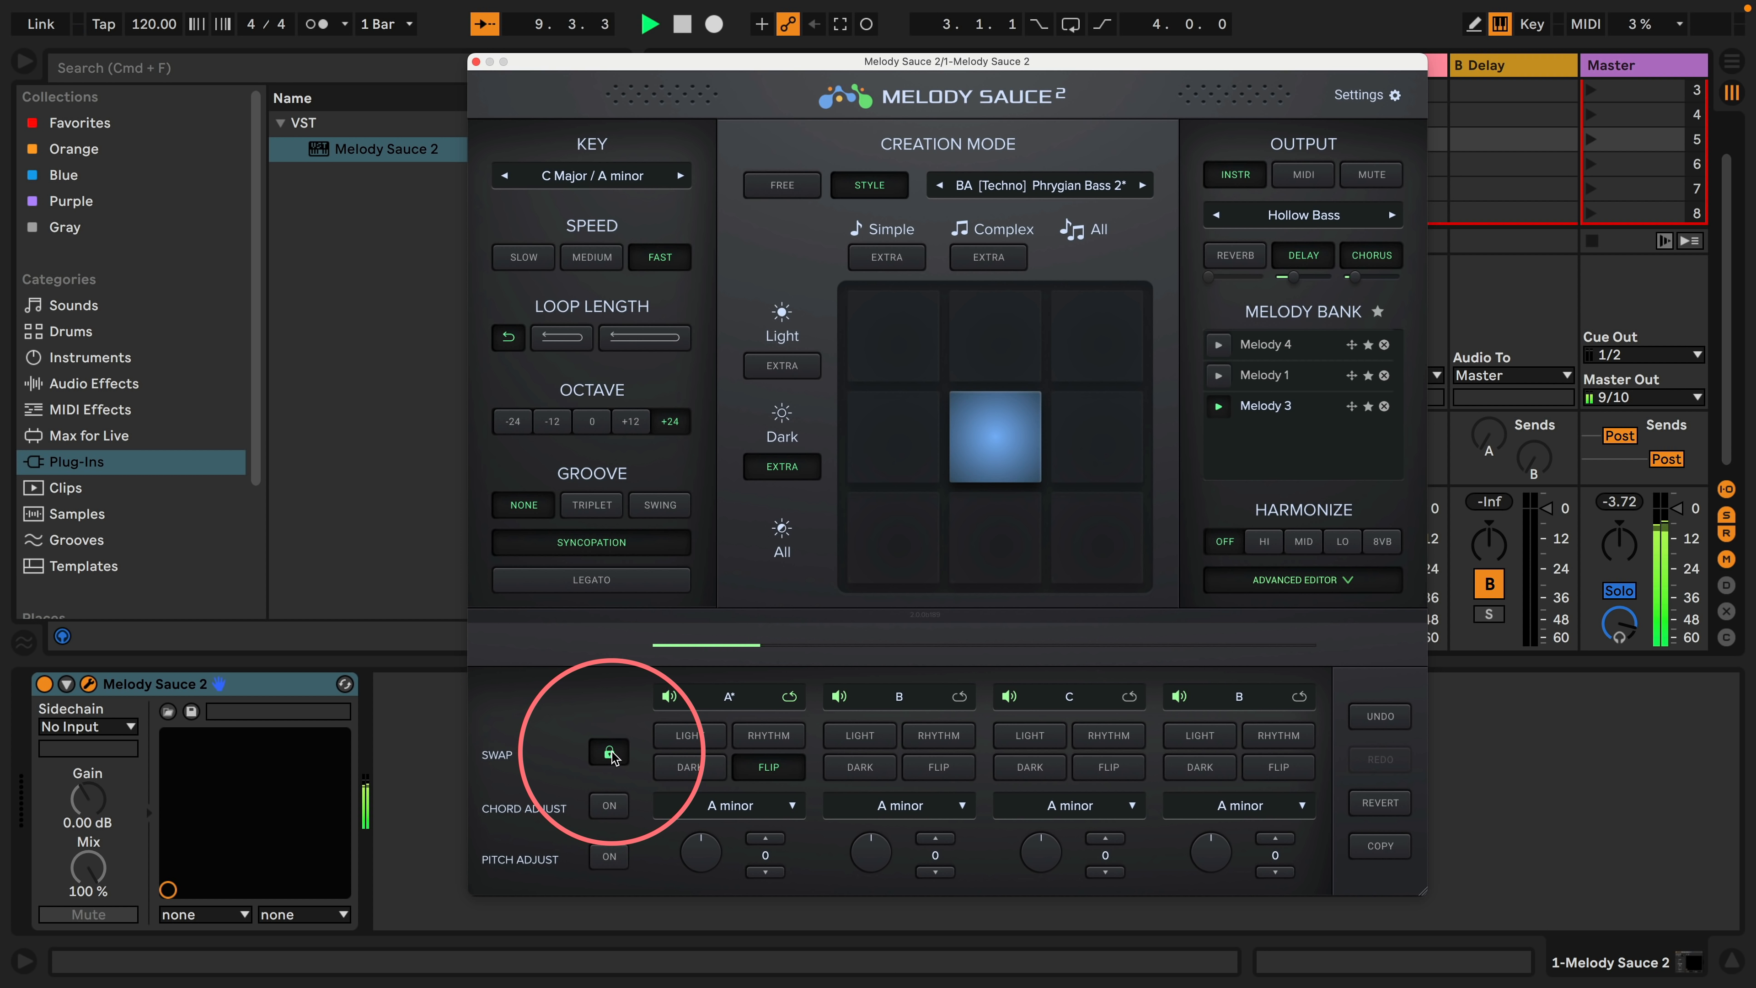
click(609, 754)
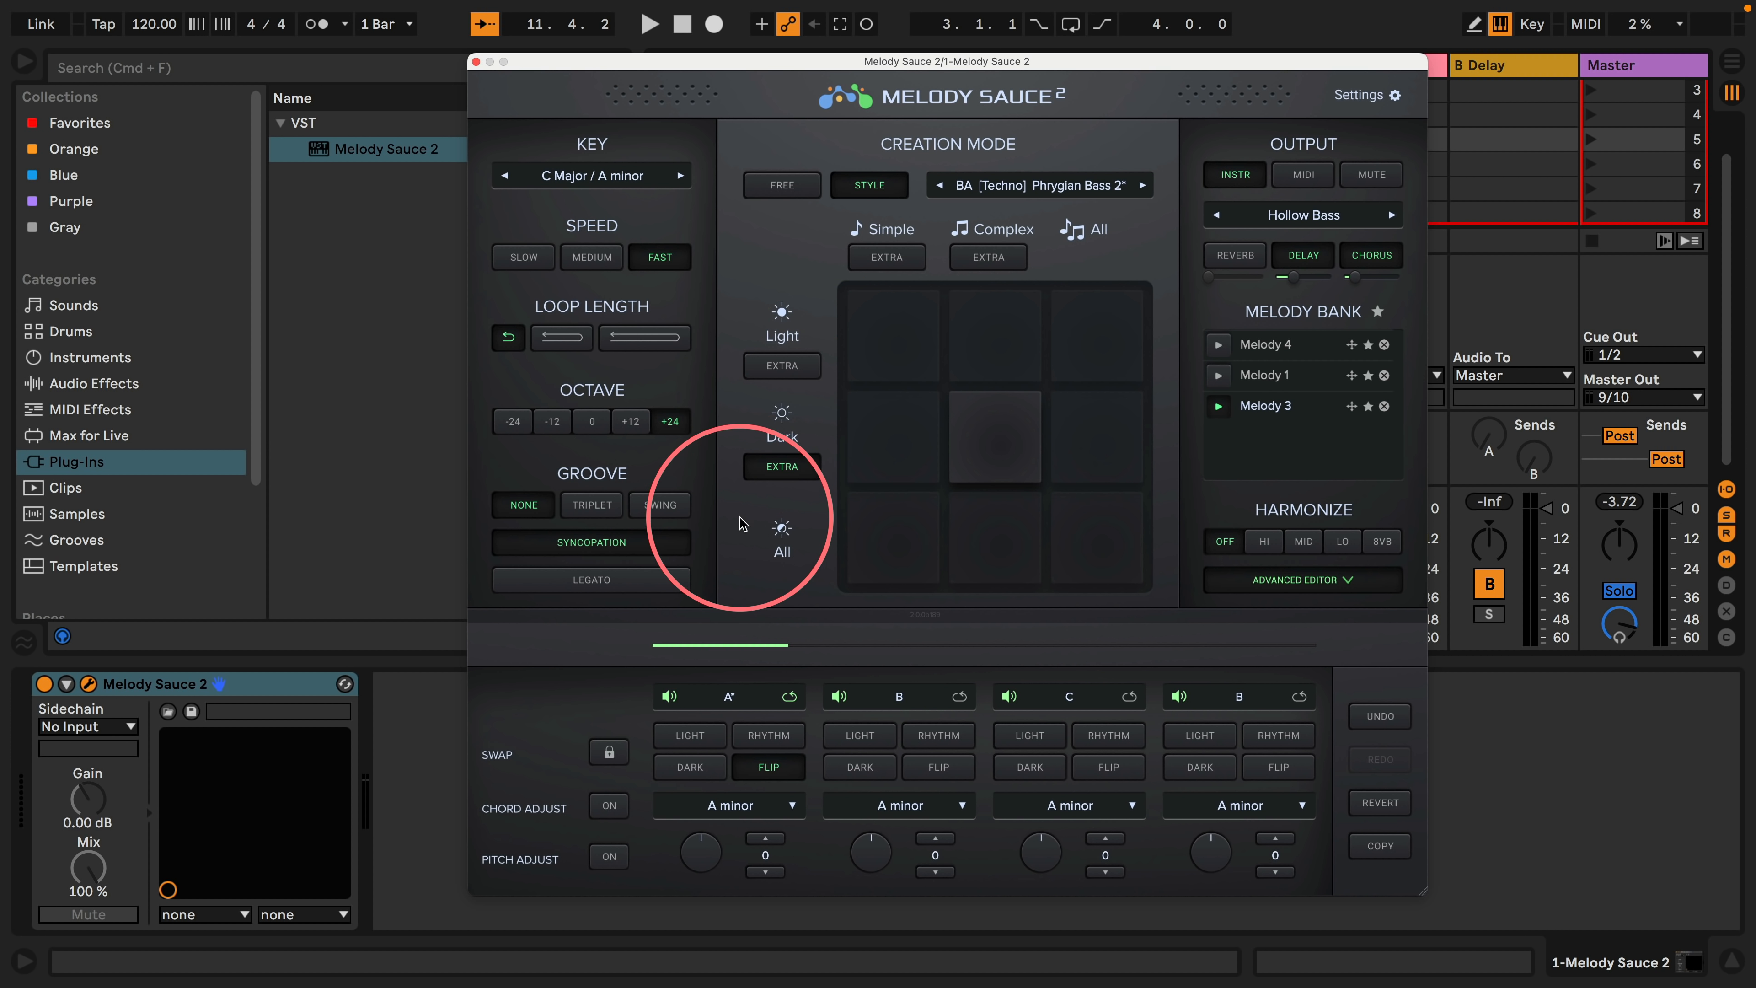
Step: Audition Melody 4 from the Melody Bank
click(1218, 346)
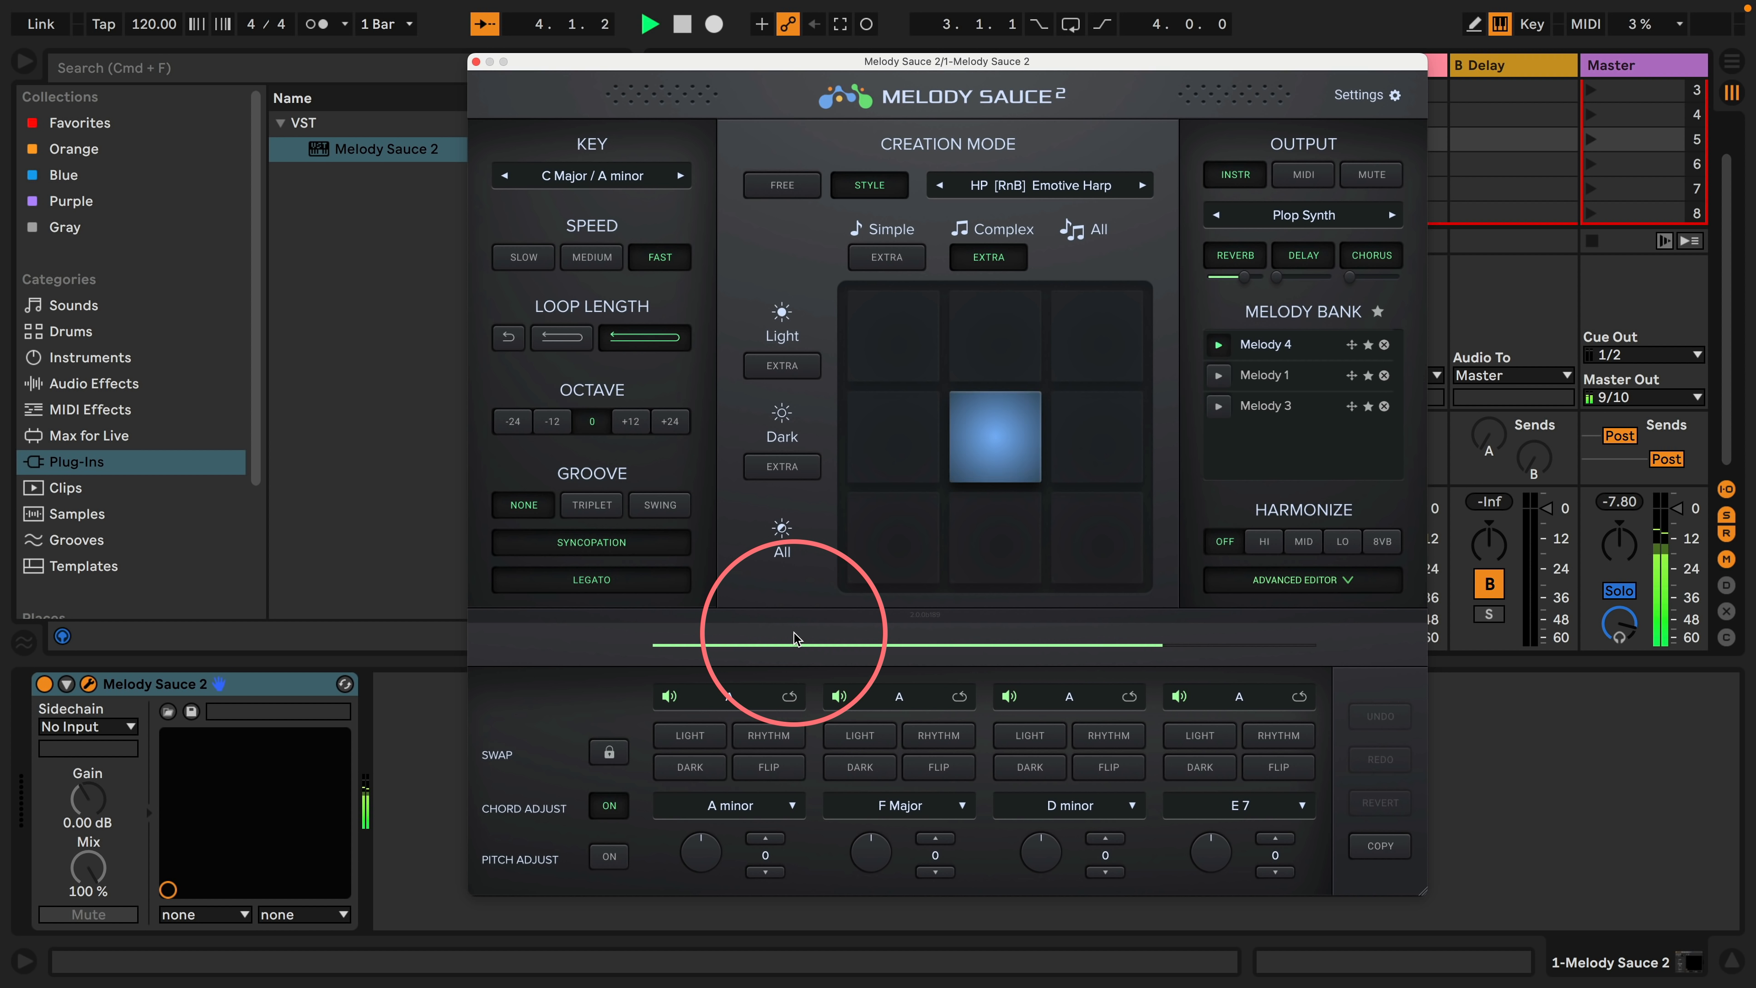
key(space)
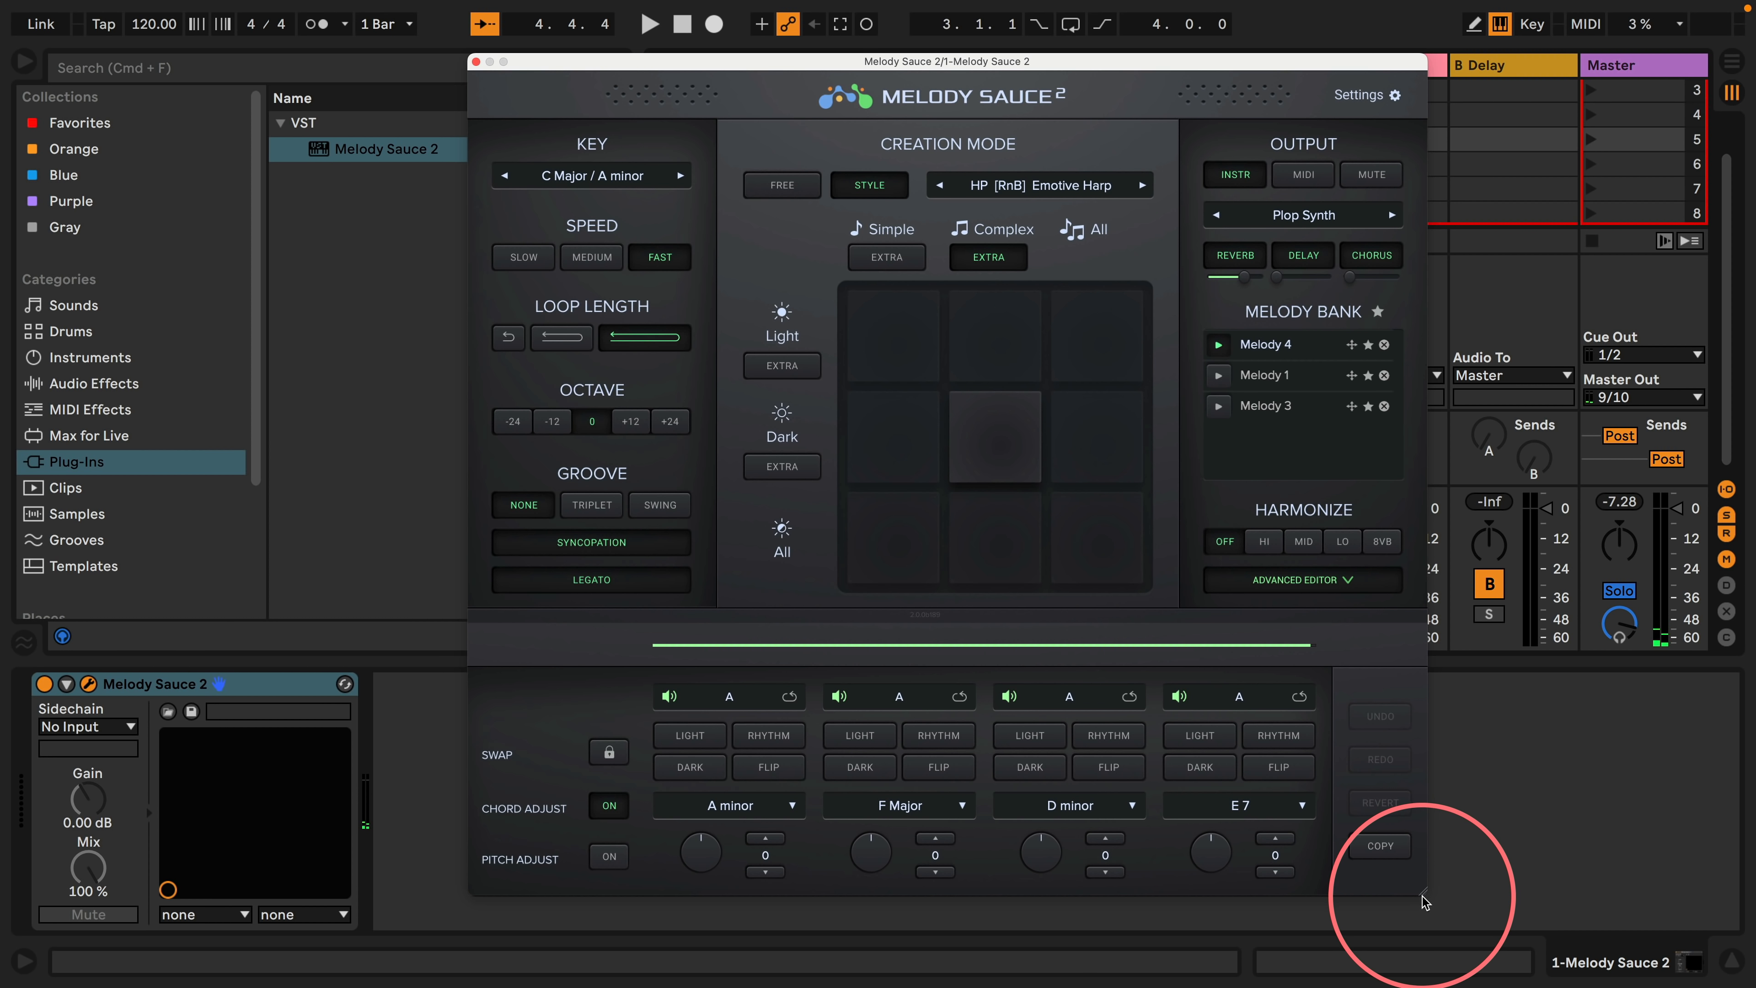
Step: Shrink the first plugin window and move it aside, and load a second Melody Sauce 2 instance onto a new MIDI track
drag(1423, 899, 1354, 841)
drag(1423, 907, 567, 400)
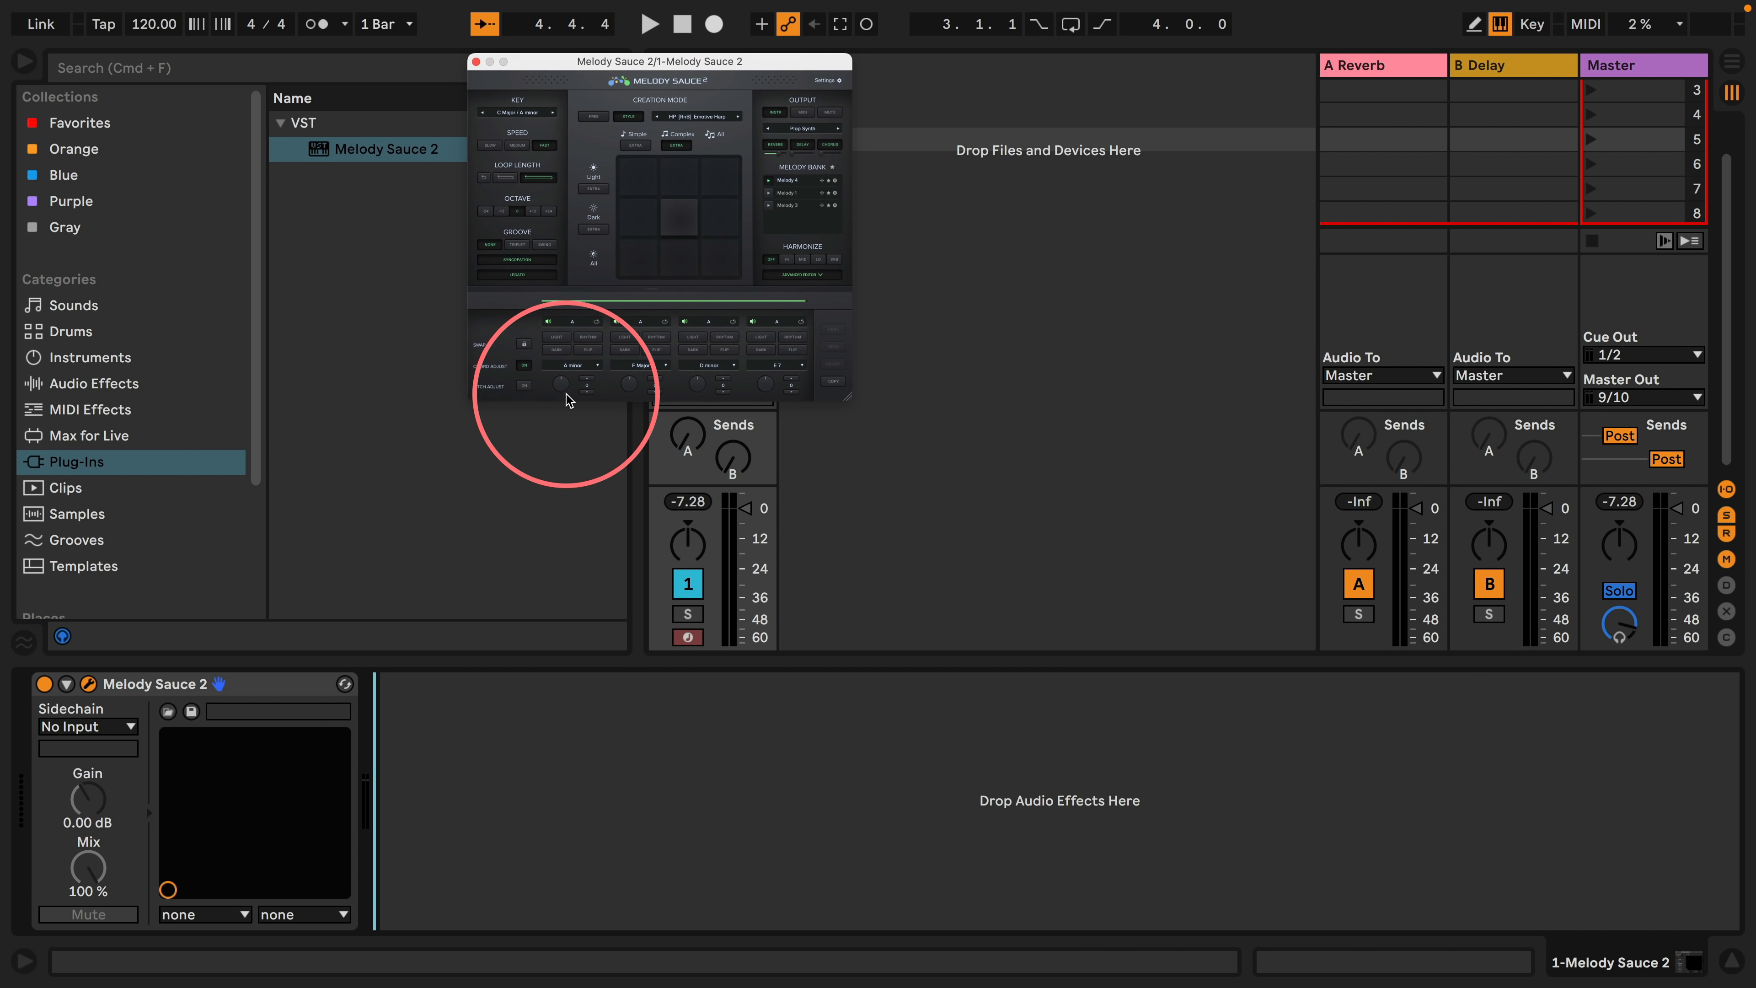
drag(668, 69, 359, 375)
drag(322, 147, 854, 158)
drag(532, 387, 1269, 203)
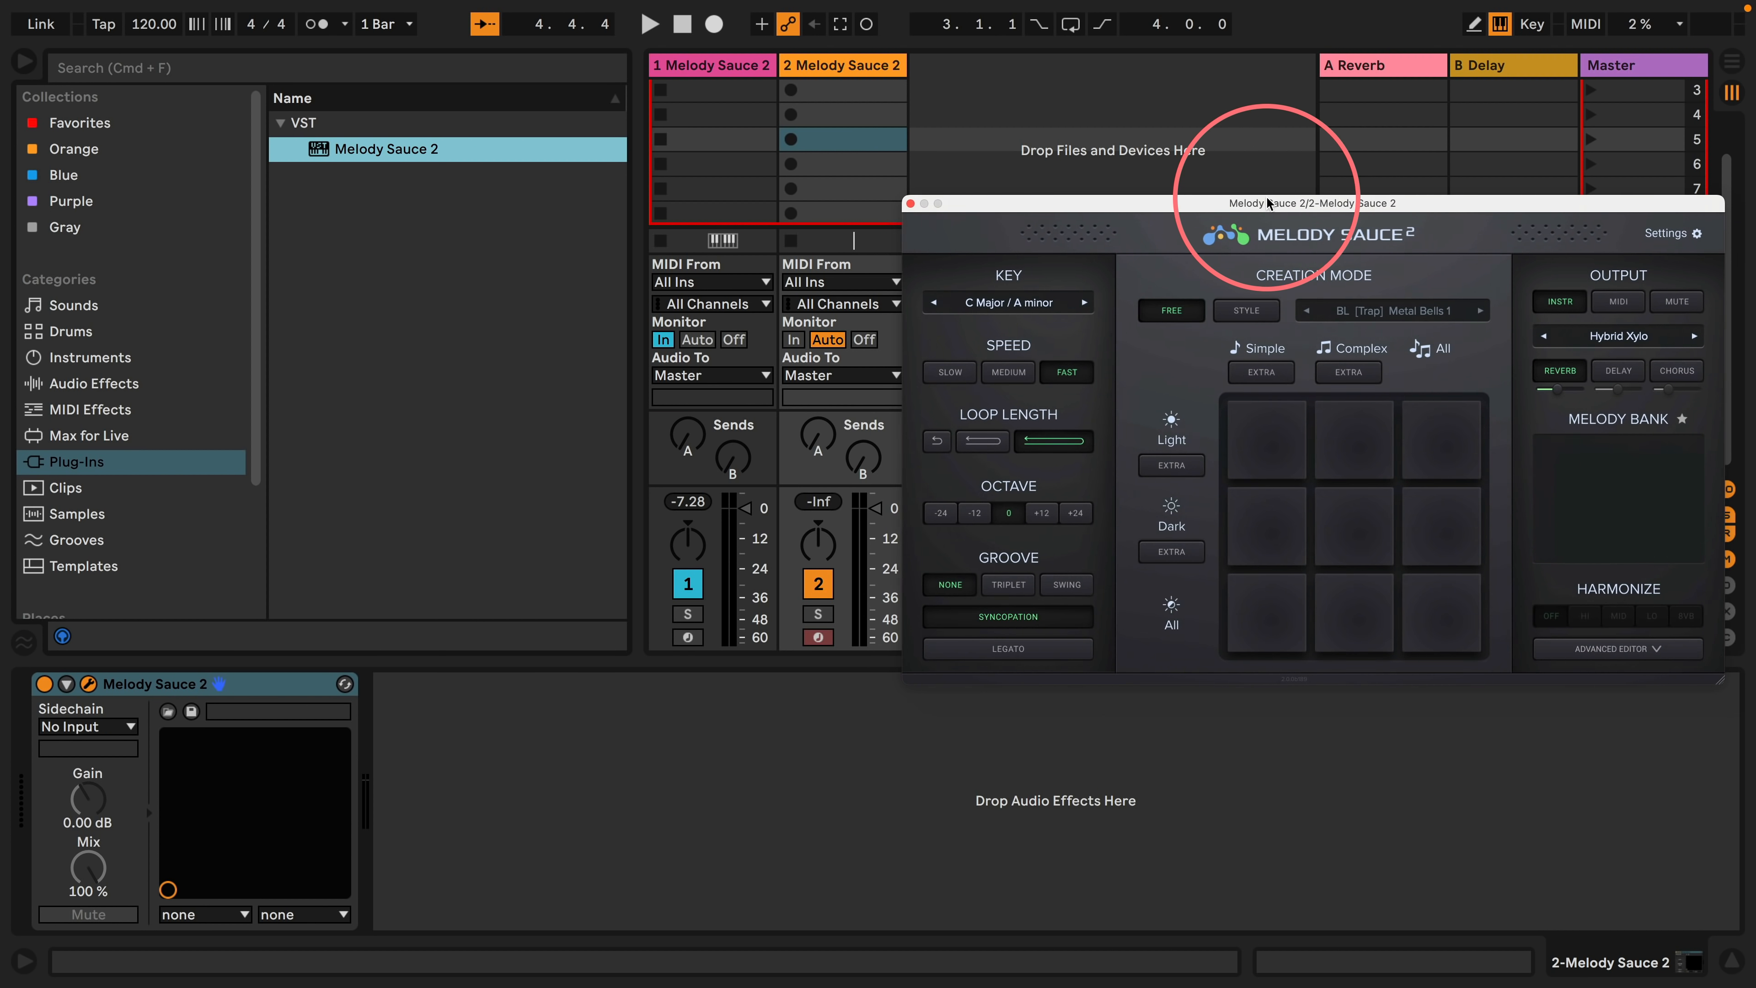
Step: Arrange both Melody Sauce 2 windows side by side, enlarge the first instance, and briefly play its melody
click(725, 66)
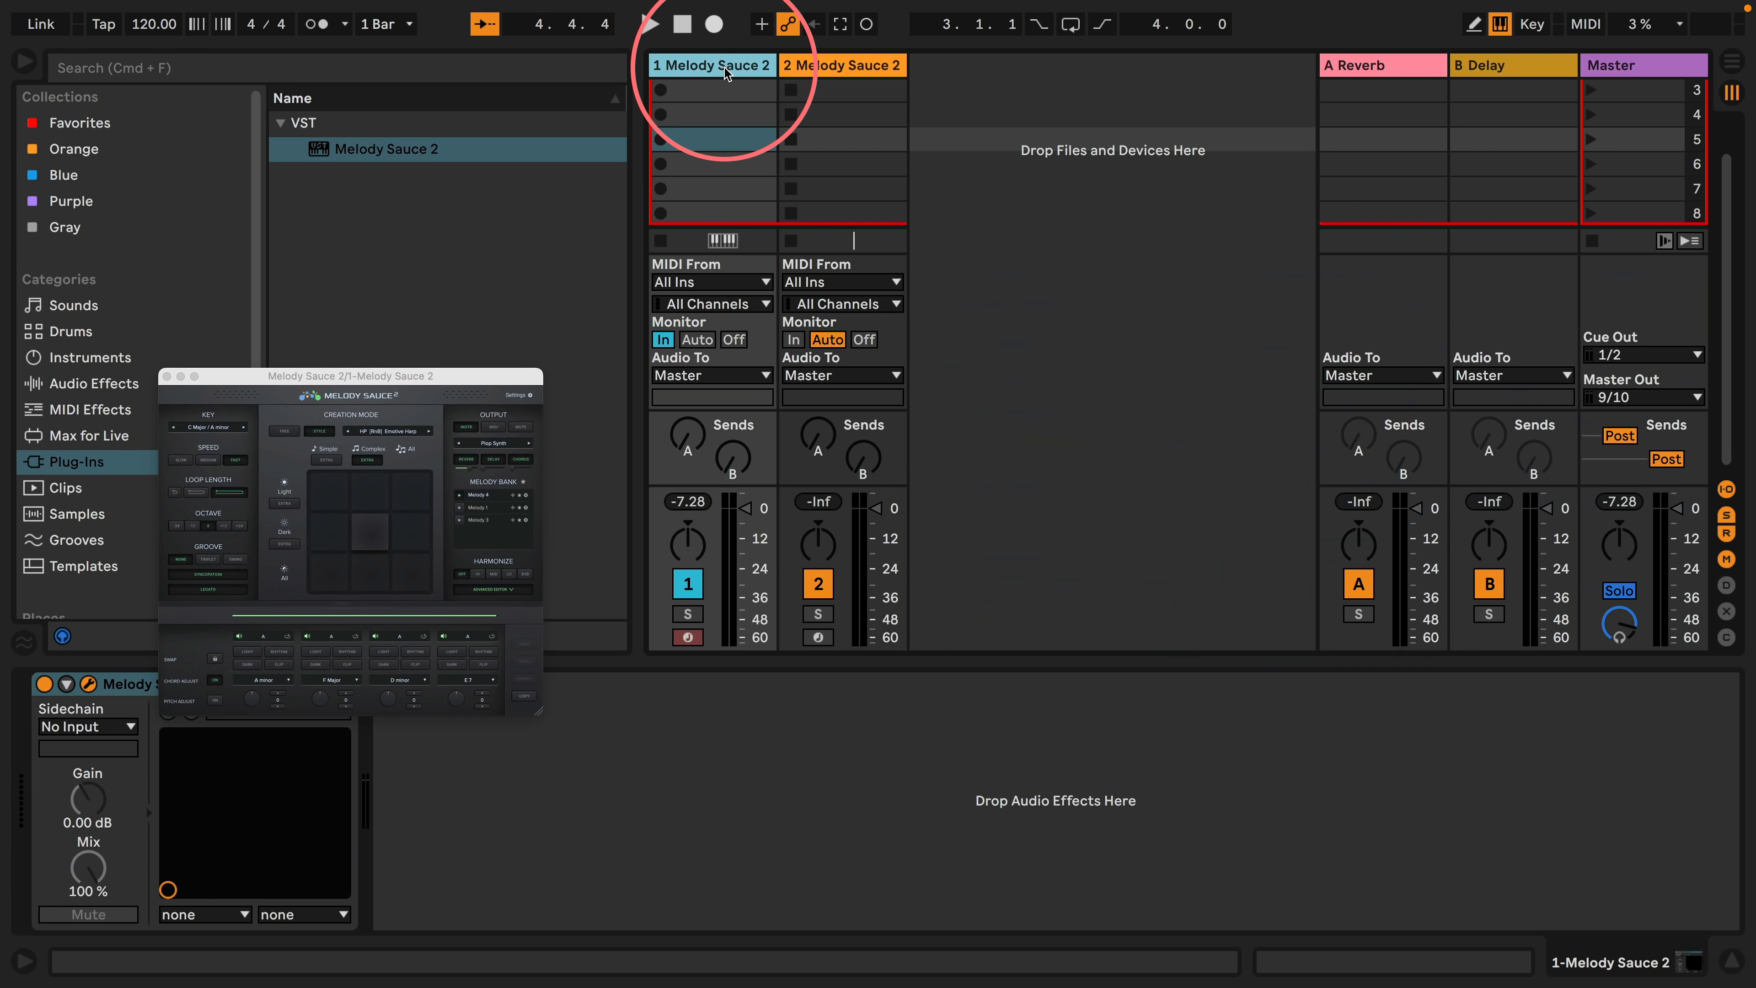
drag(1005, 205, 1002, 72)
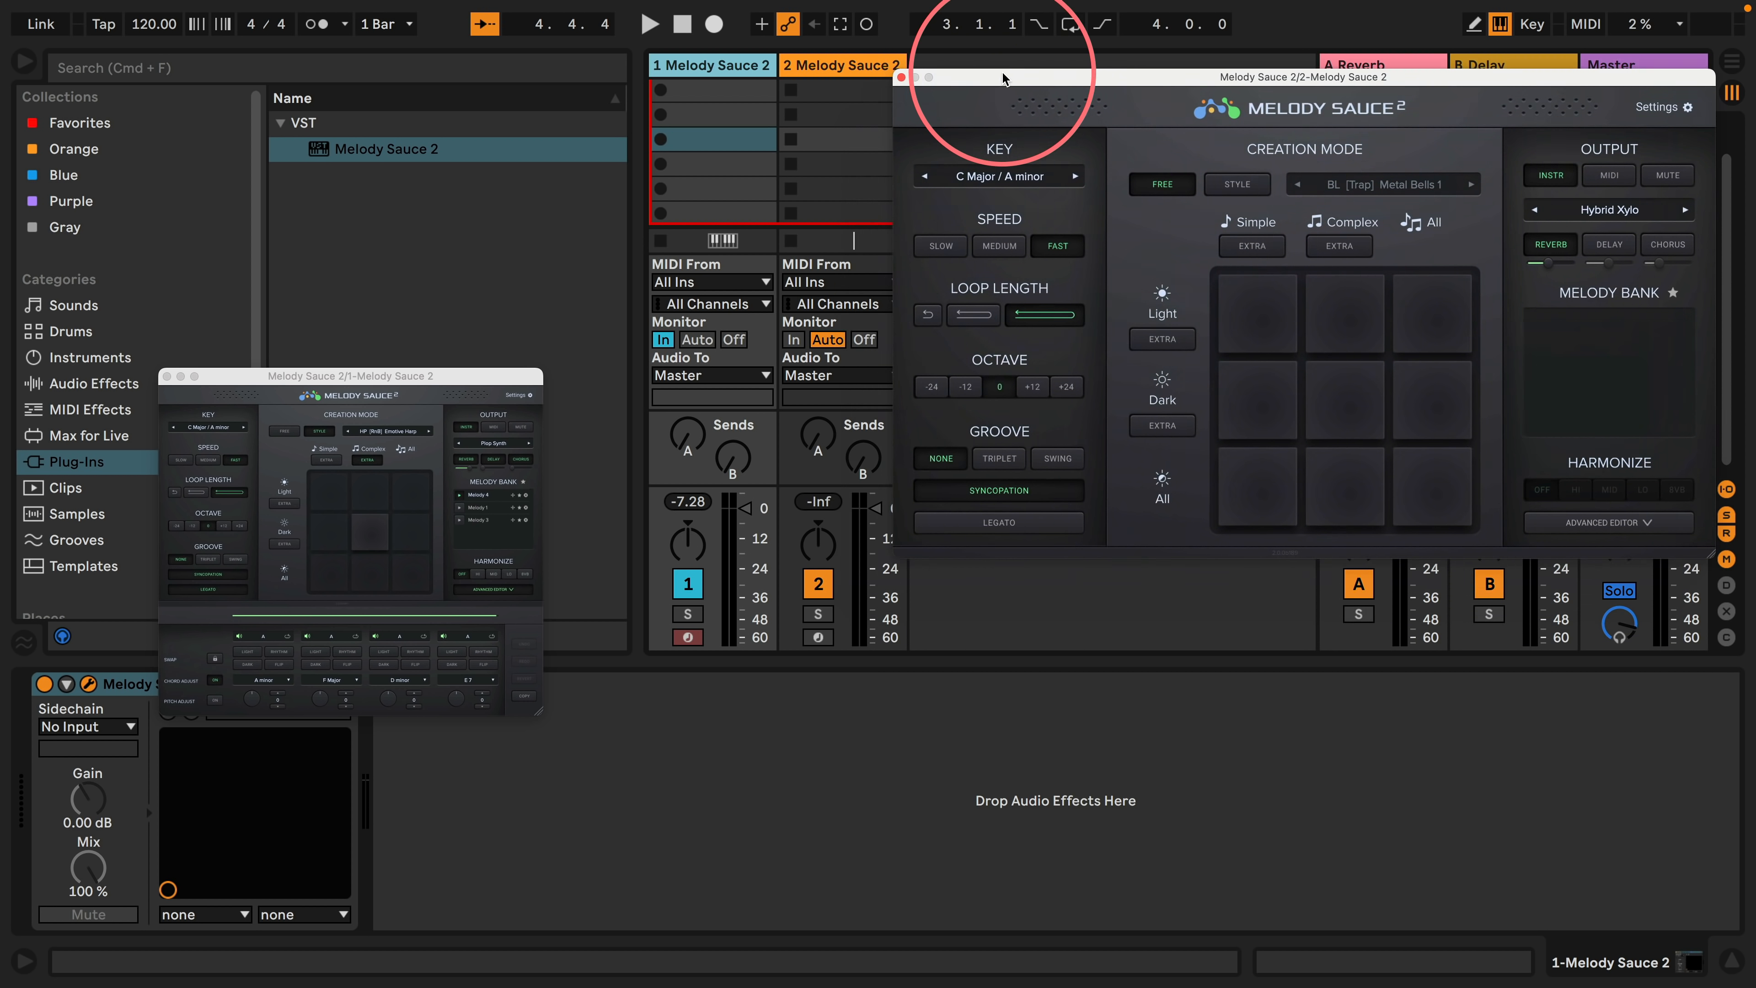
drag(269, 372, 120, 62)
drag(391, 410, 609, 415)
drag(299, 67, 551, 78)
drag(1107, 64, 1153, 147)
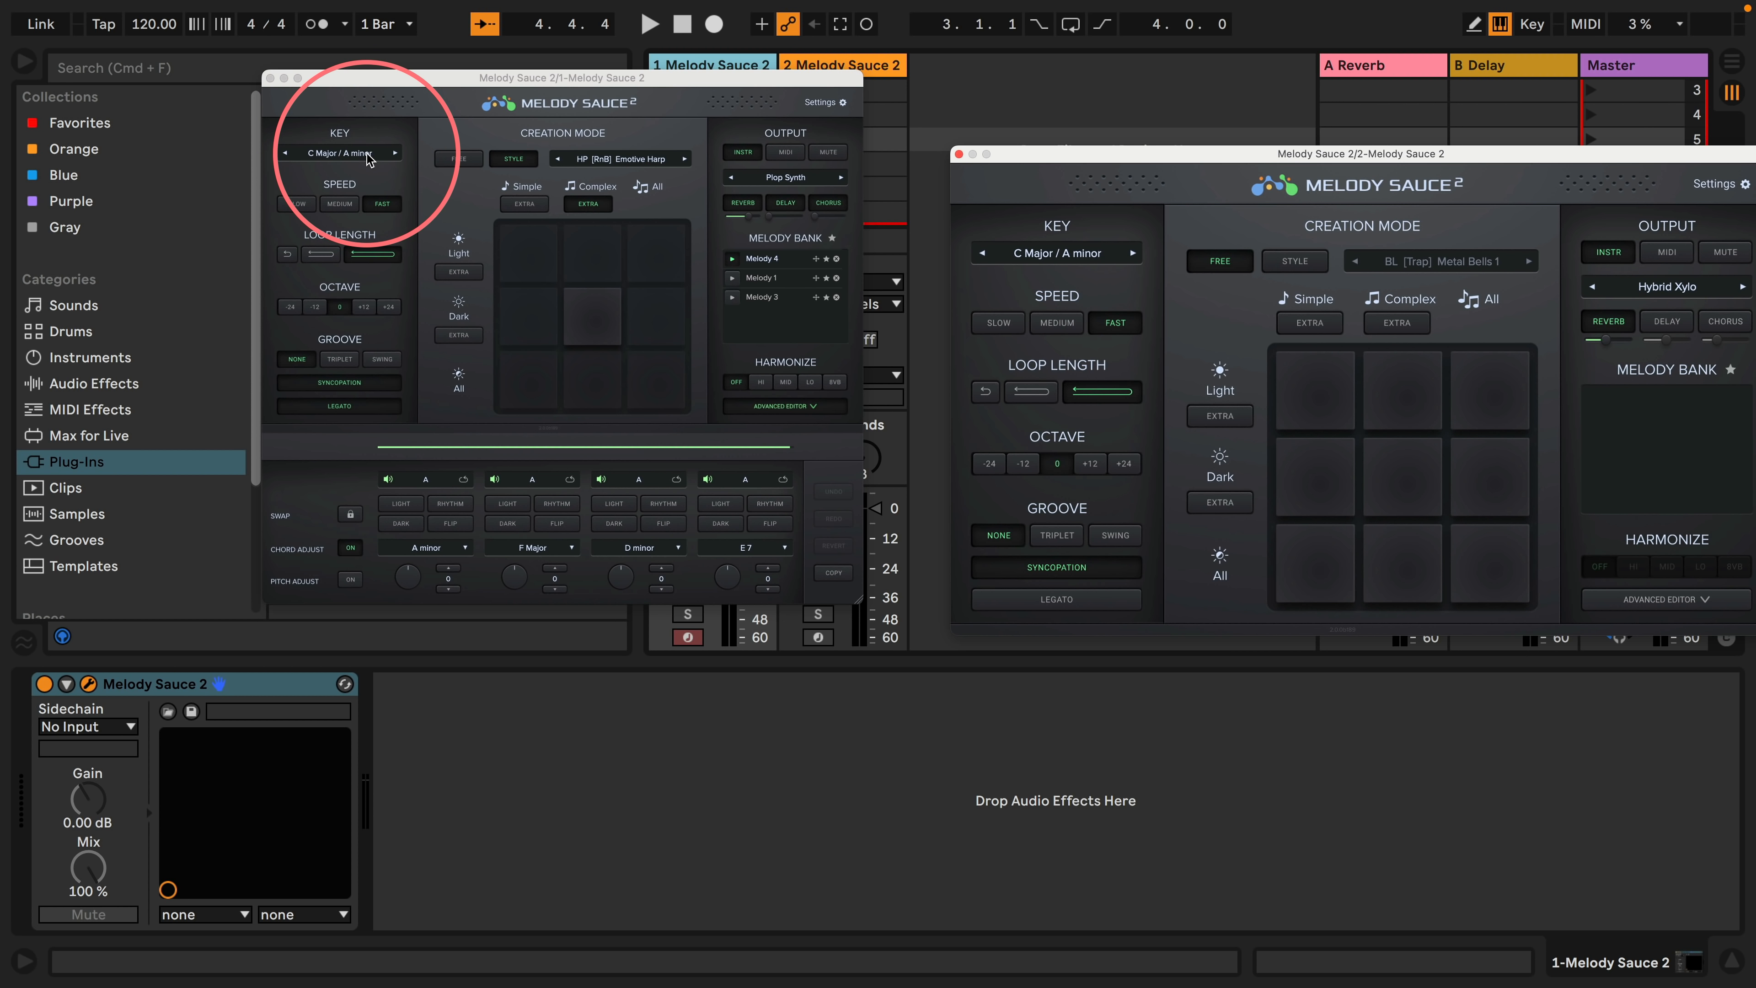
drag(515, 112, 337, 158)
drag(657, 633, 735, 701)
key(space)
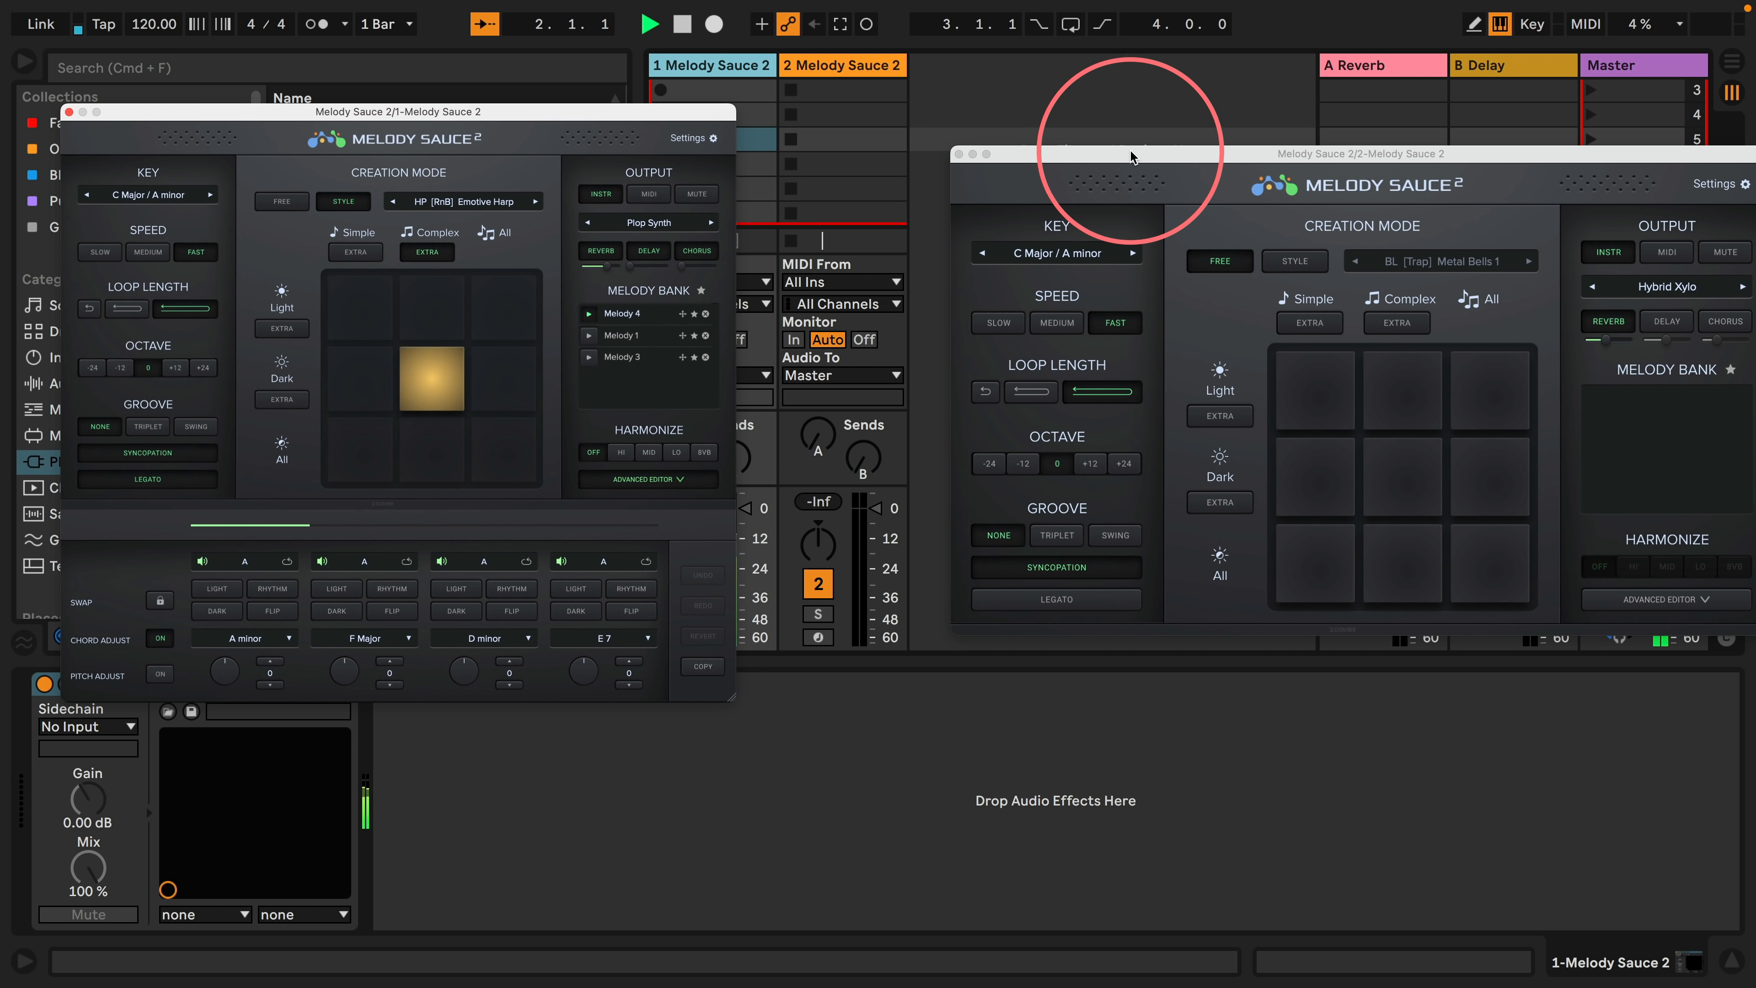
drag(1132, 153, 1025, 123)
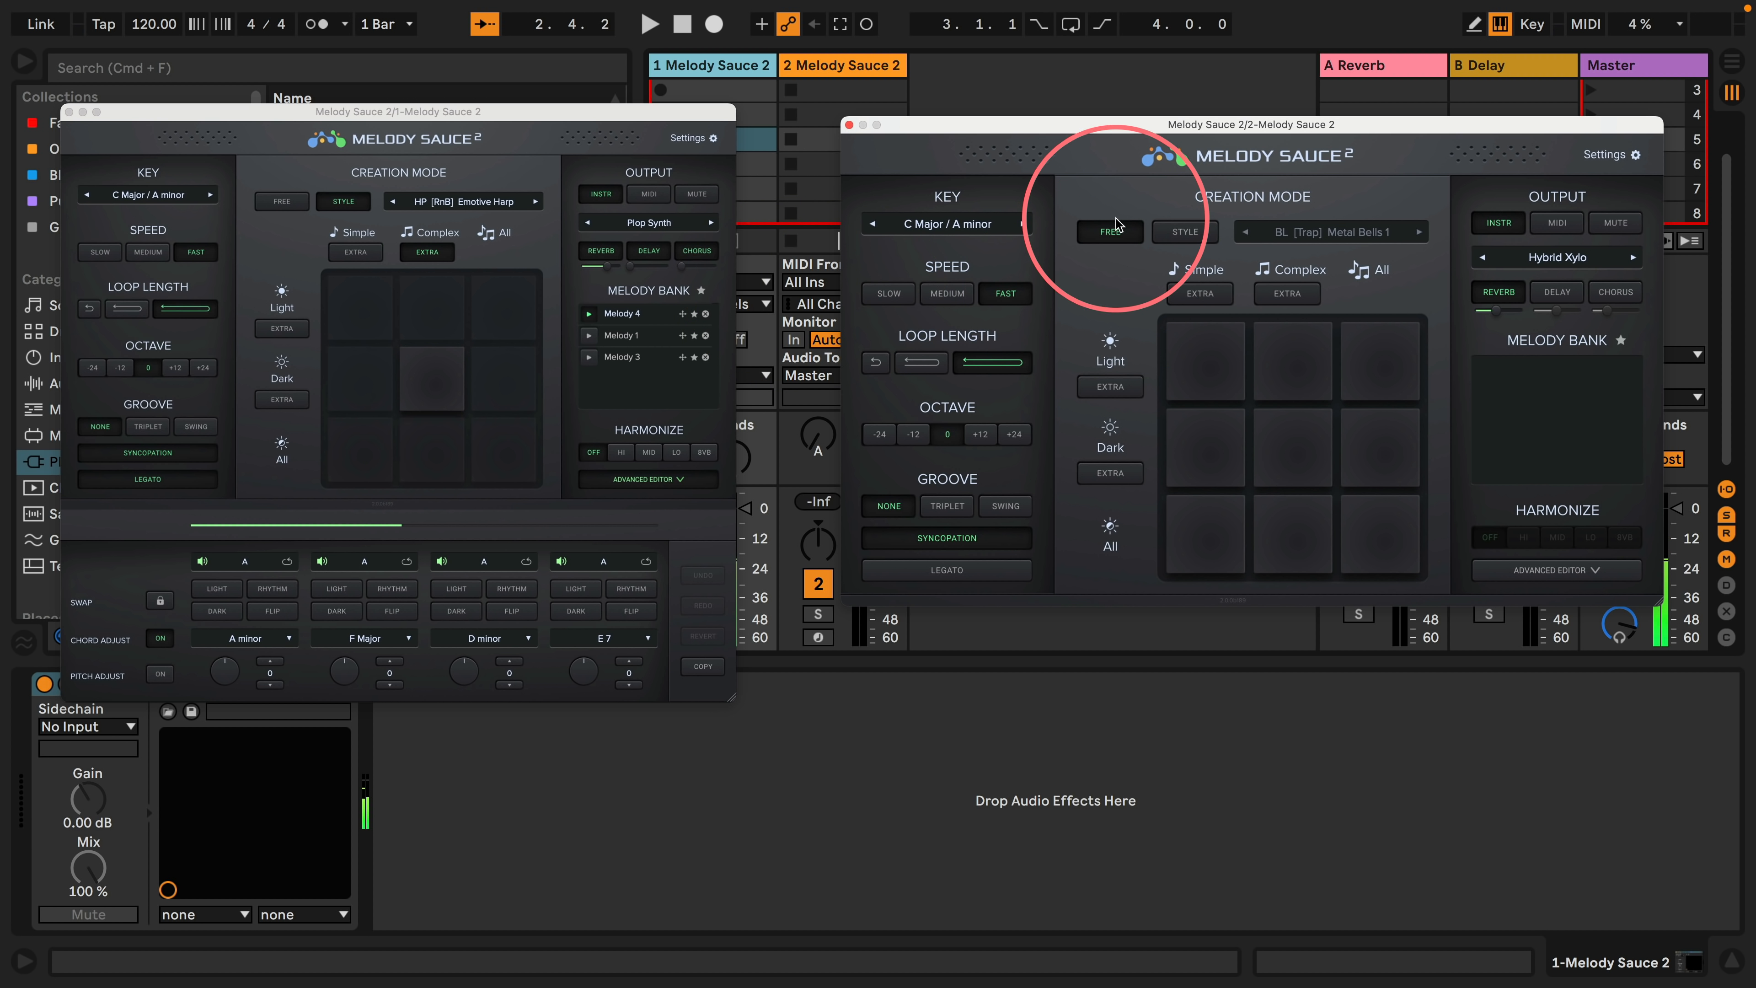
Step: In the second instance, show the Advanced Editor, choose the Pop style Bright Synth 1 and generate a melody
click(1556, 570)
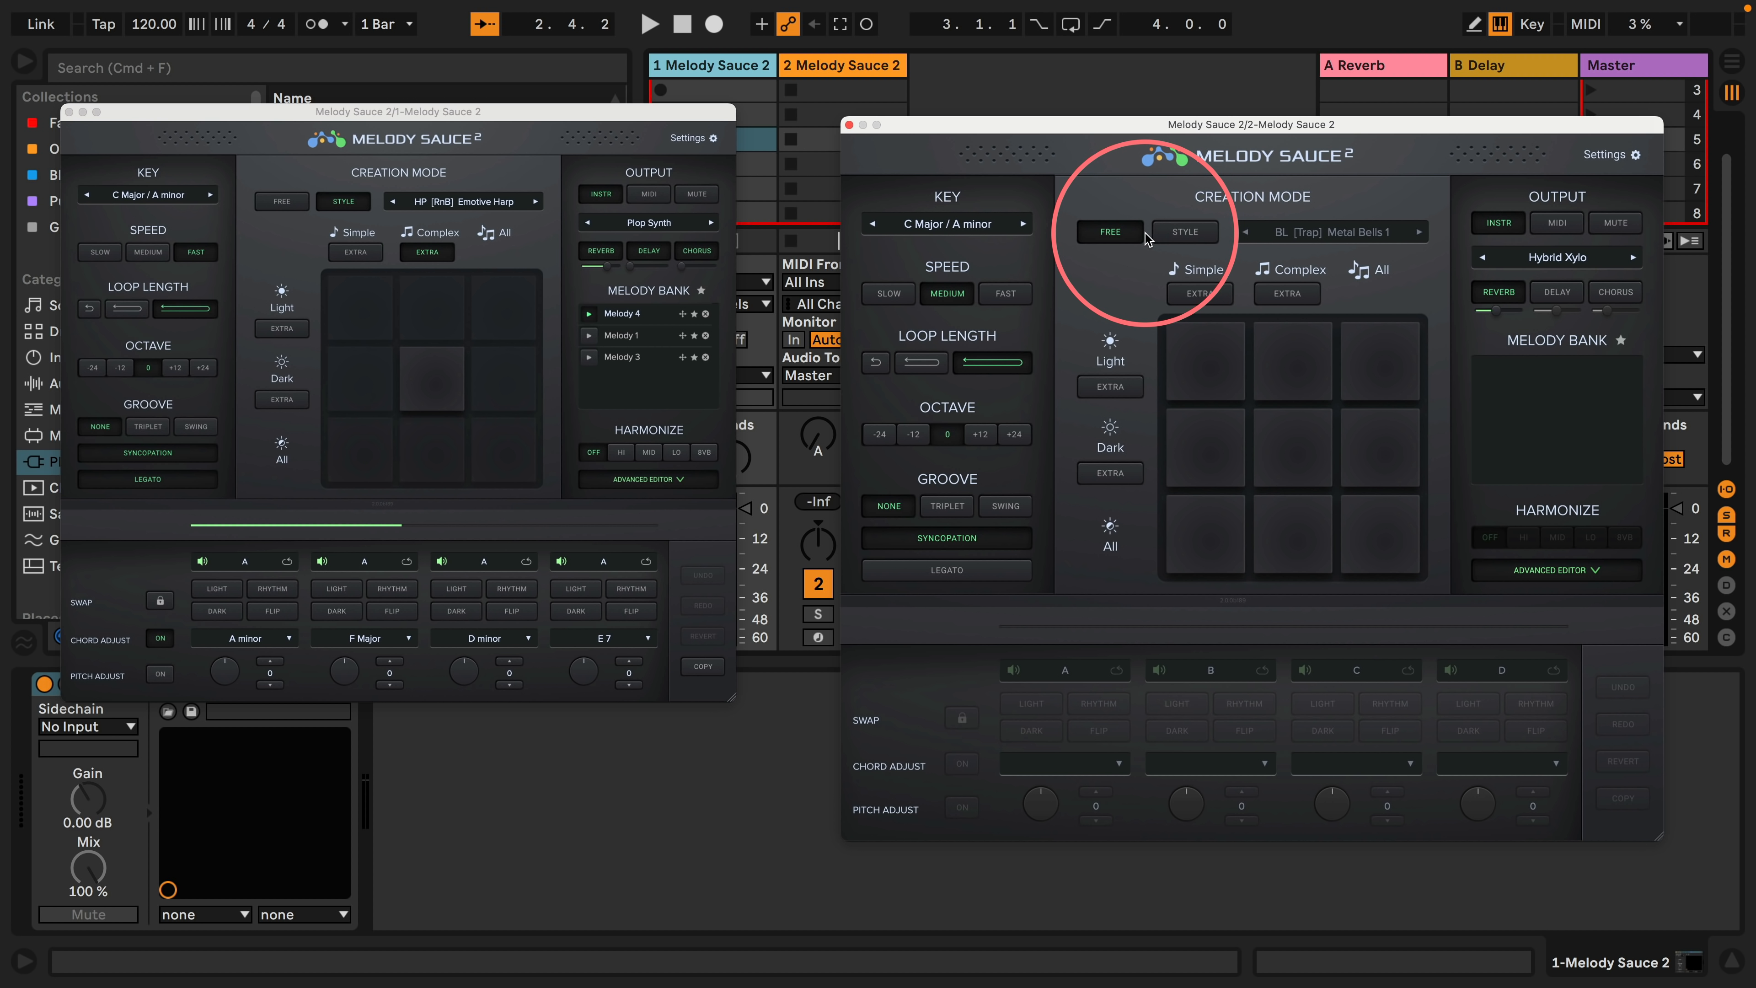
click(1177, 234)
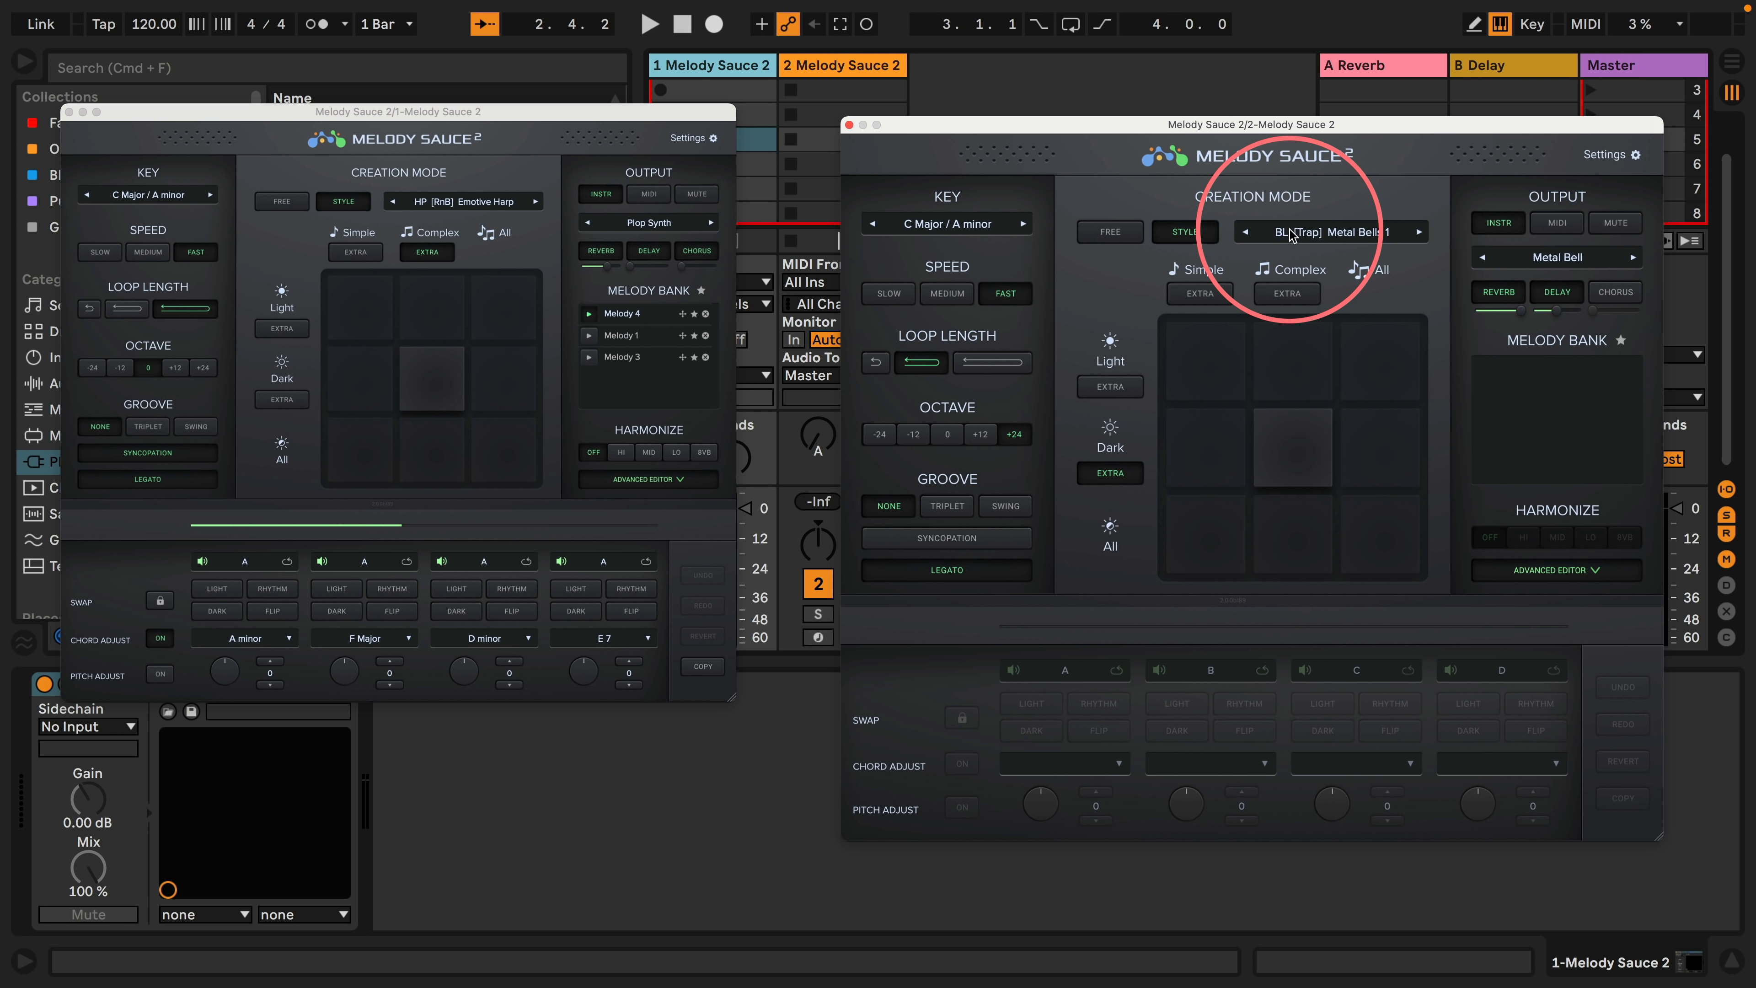
click(1312, 236)
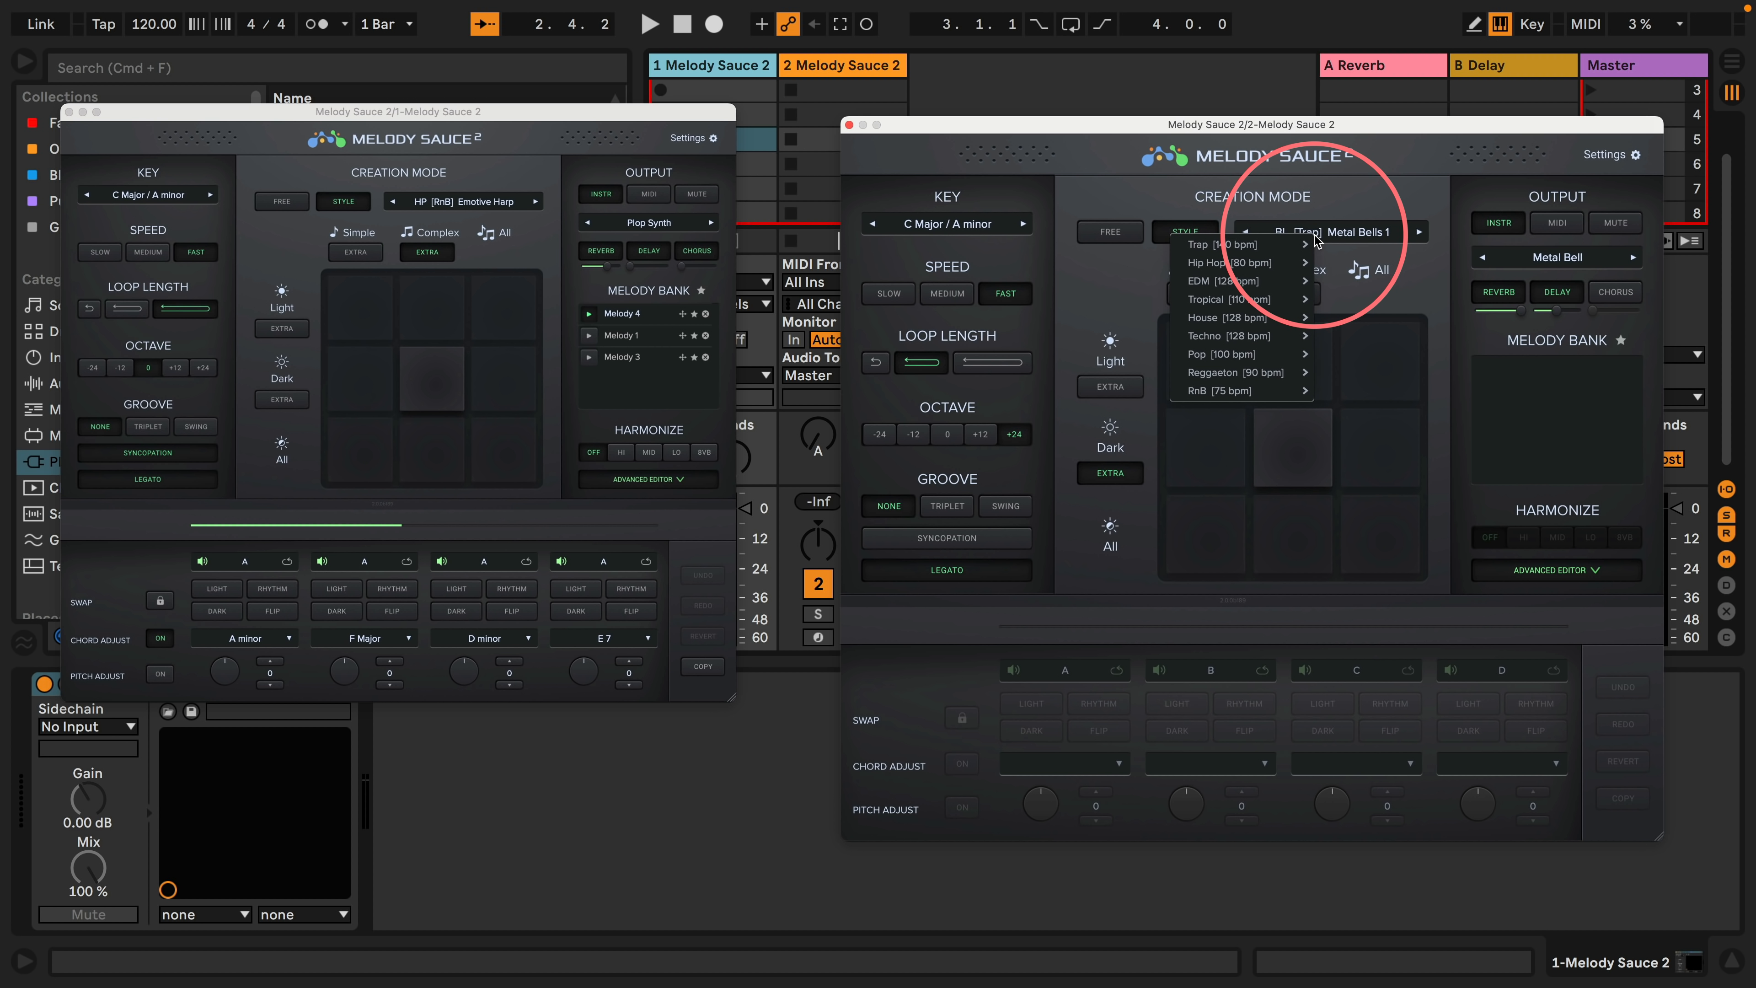
mouse_move(1243, 361)
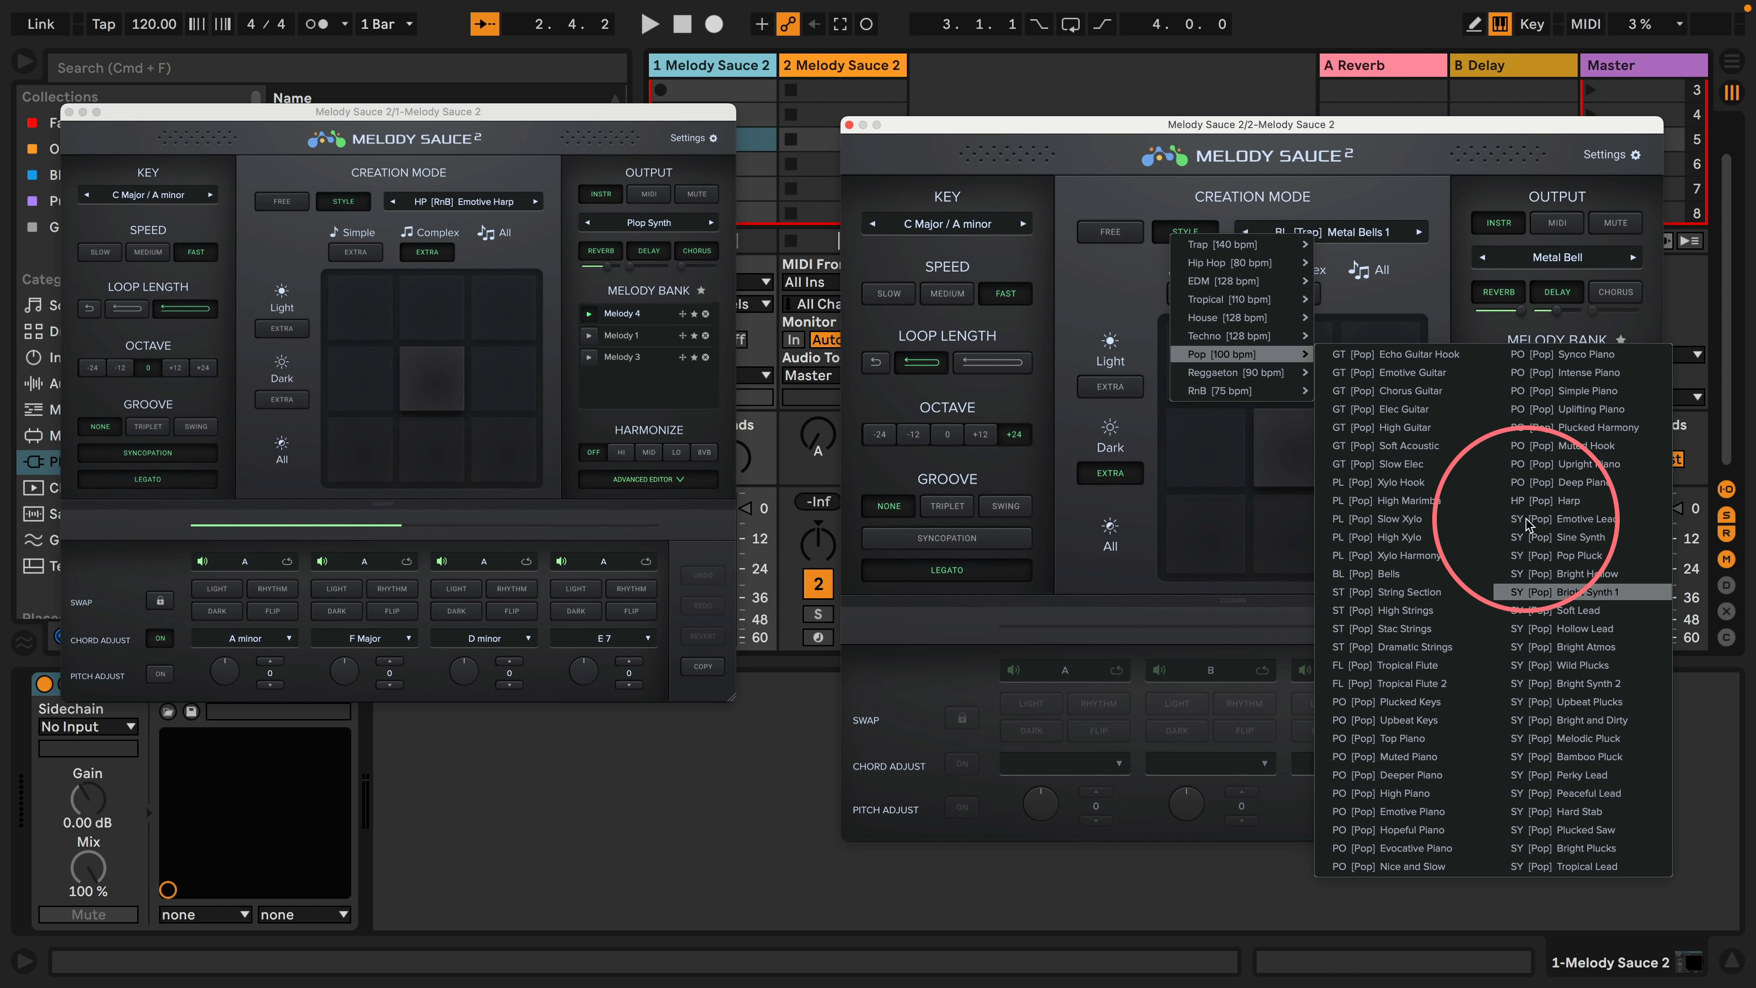
click(1543, 596)
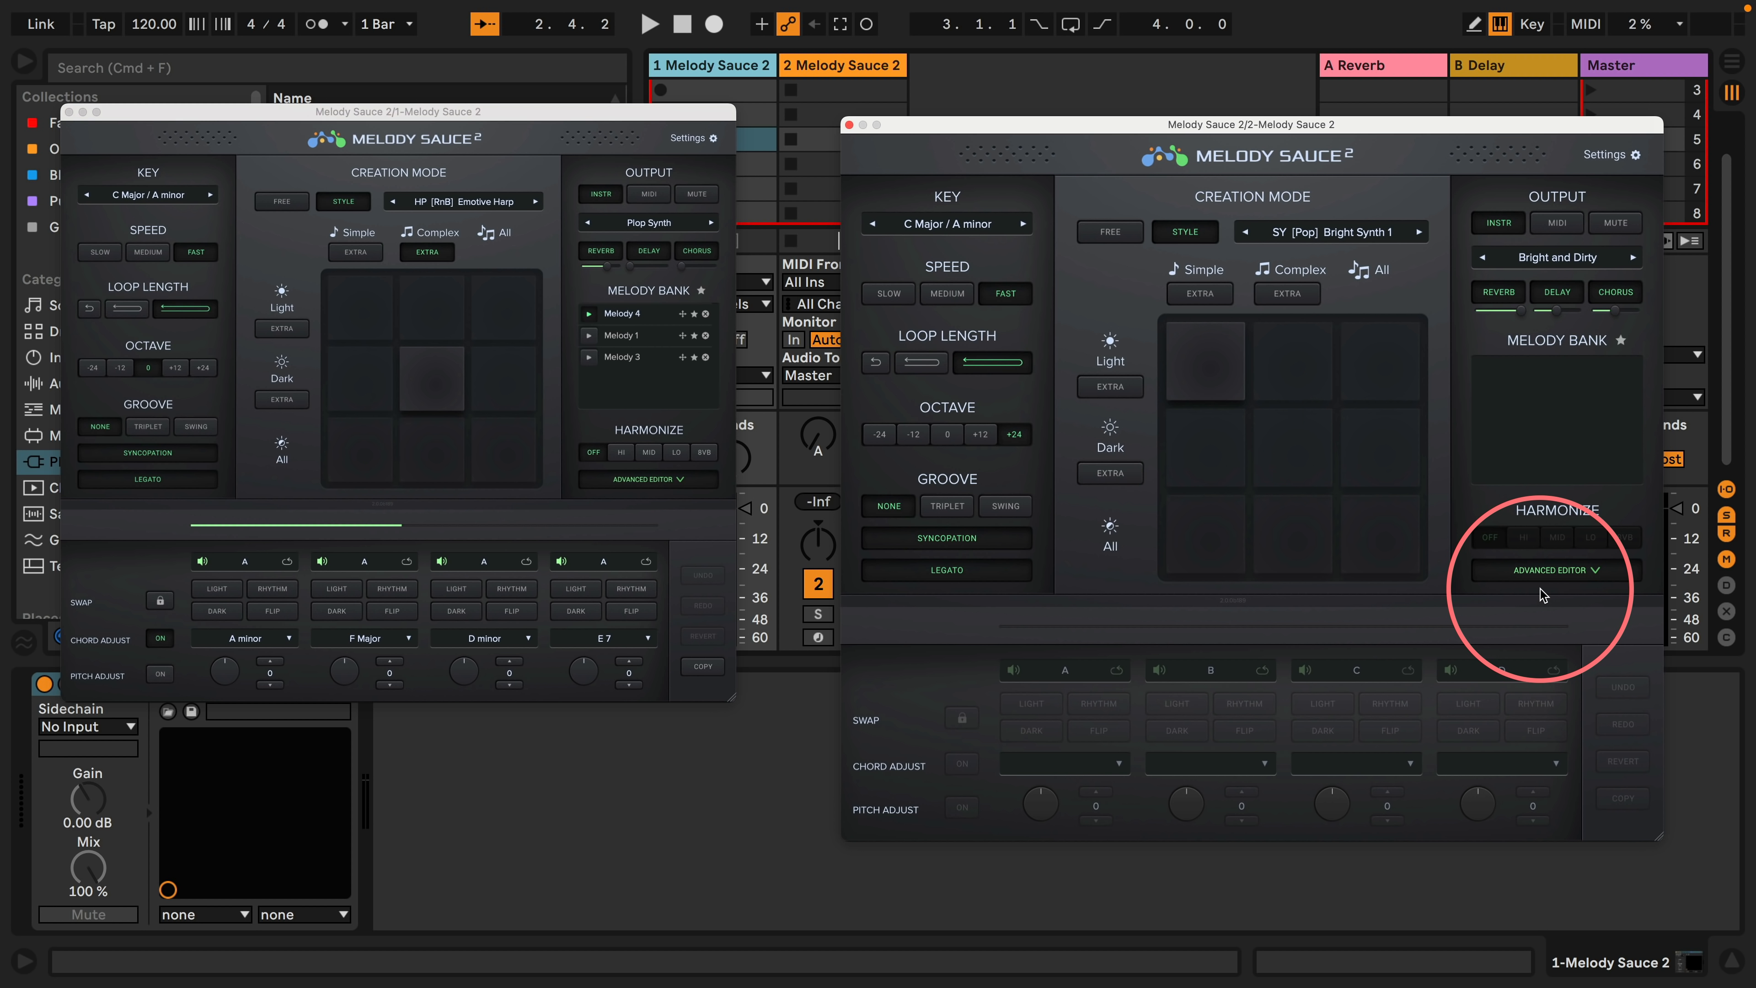
click(1220, 370)
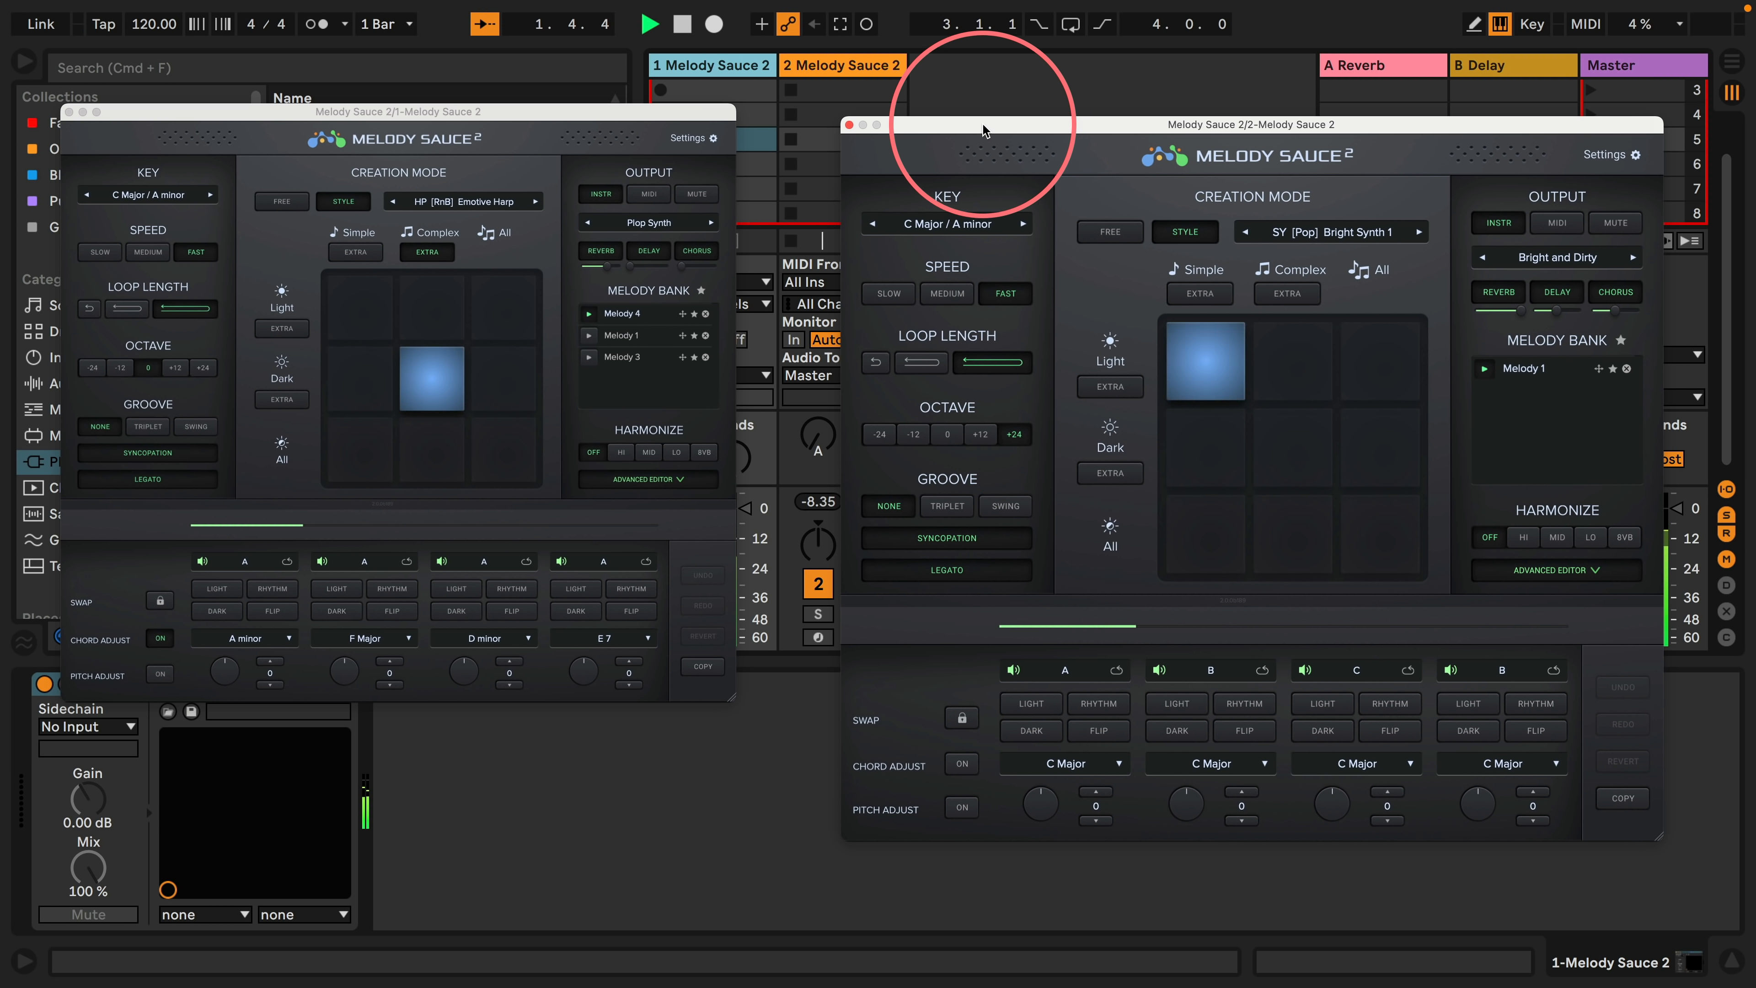
Step: Resize both plugin windows to matching sizes and line them up next to each other
drag(1658, 835, 1378, 539)
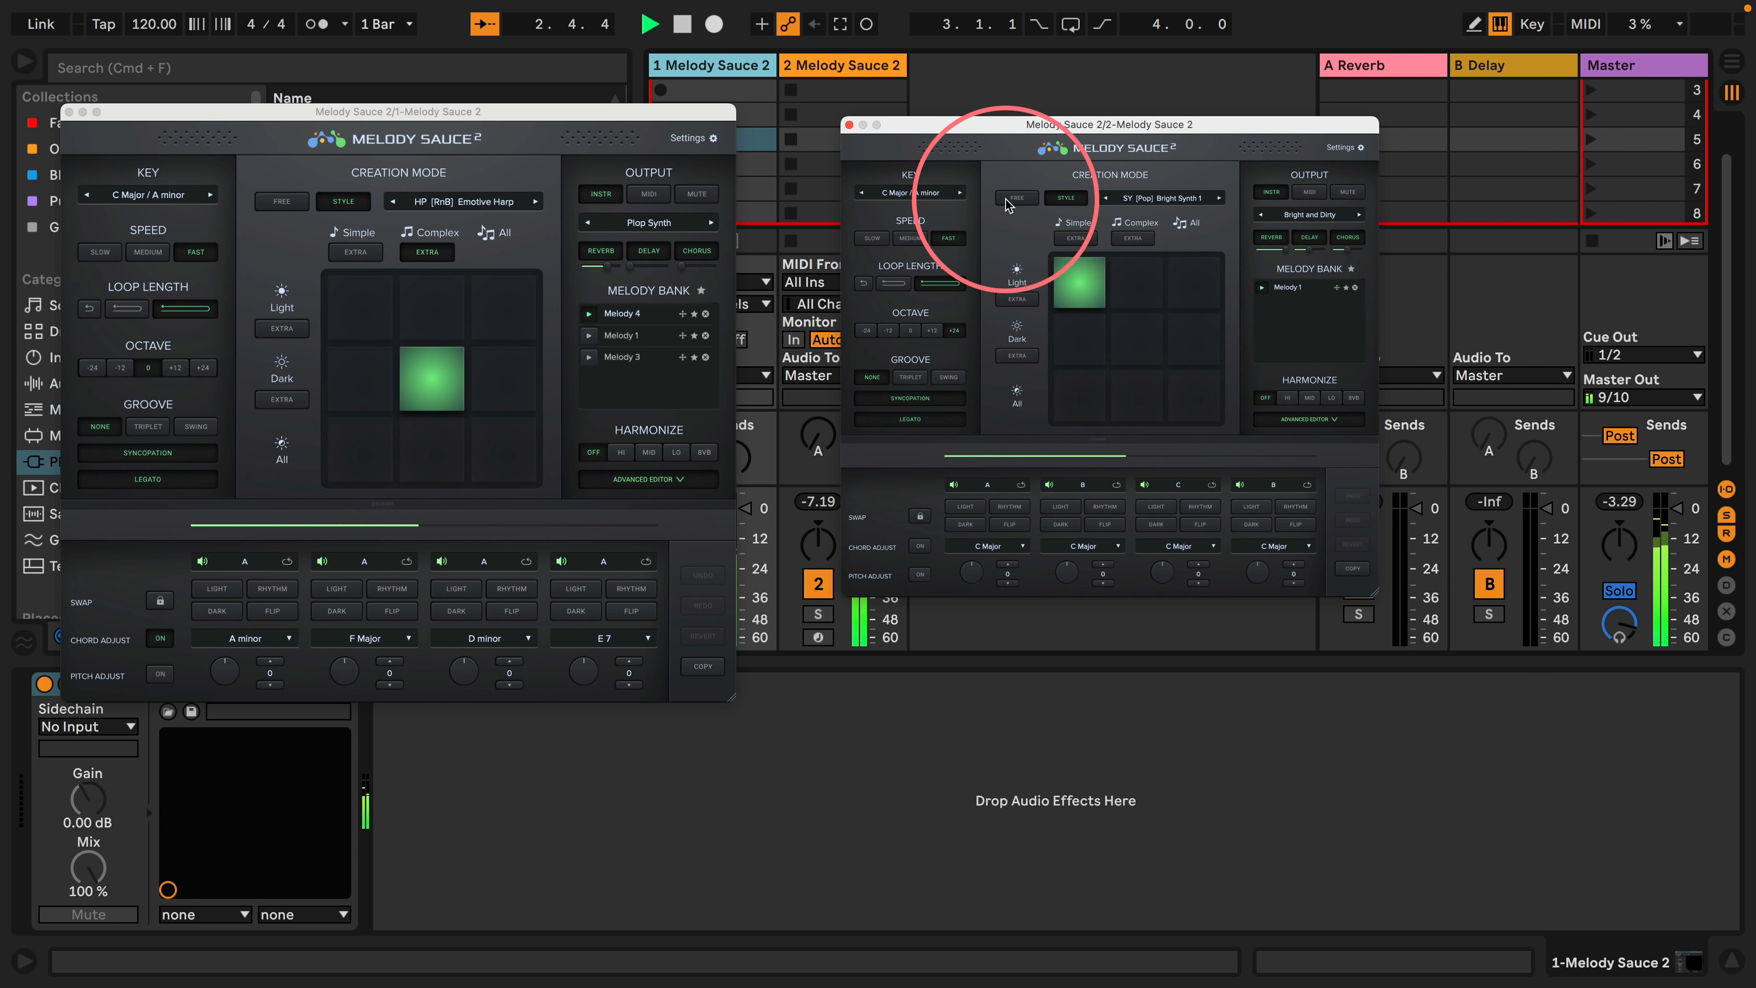
drag(1019, 125, 1212, 126)
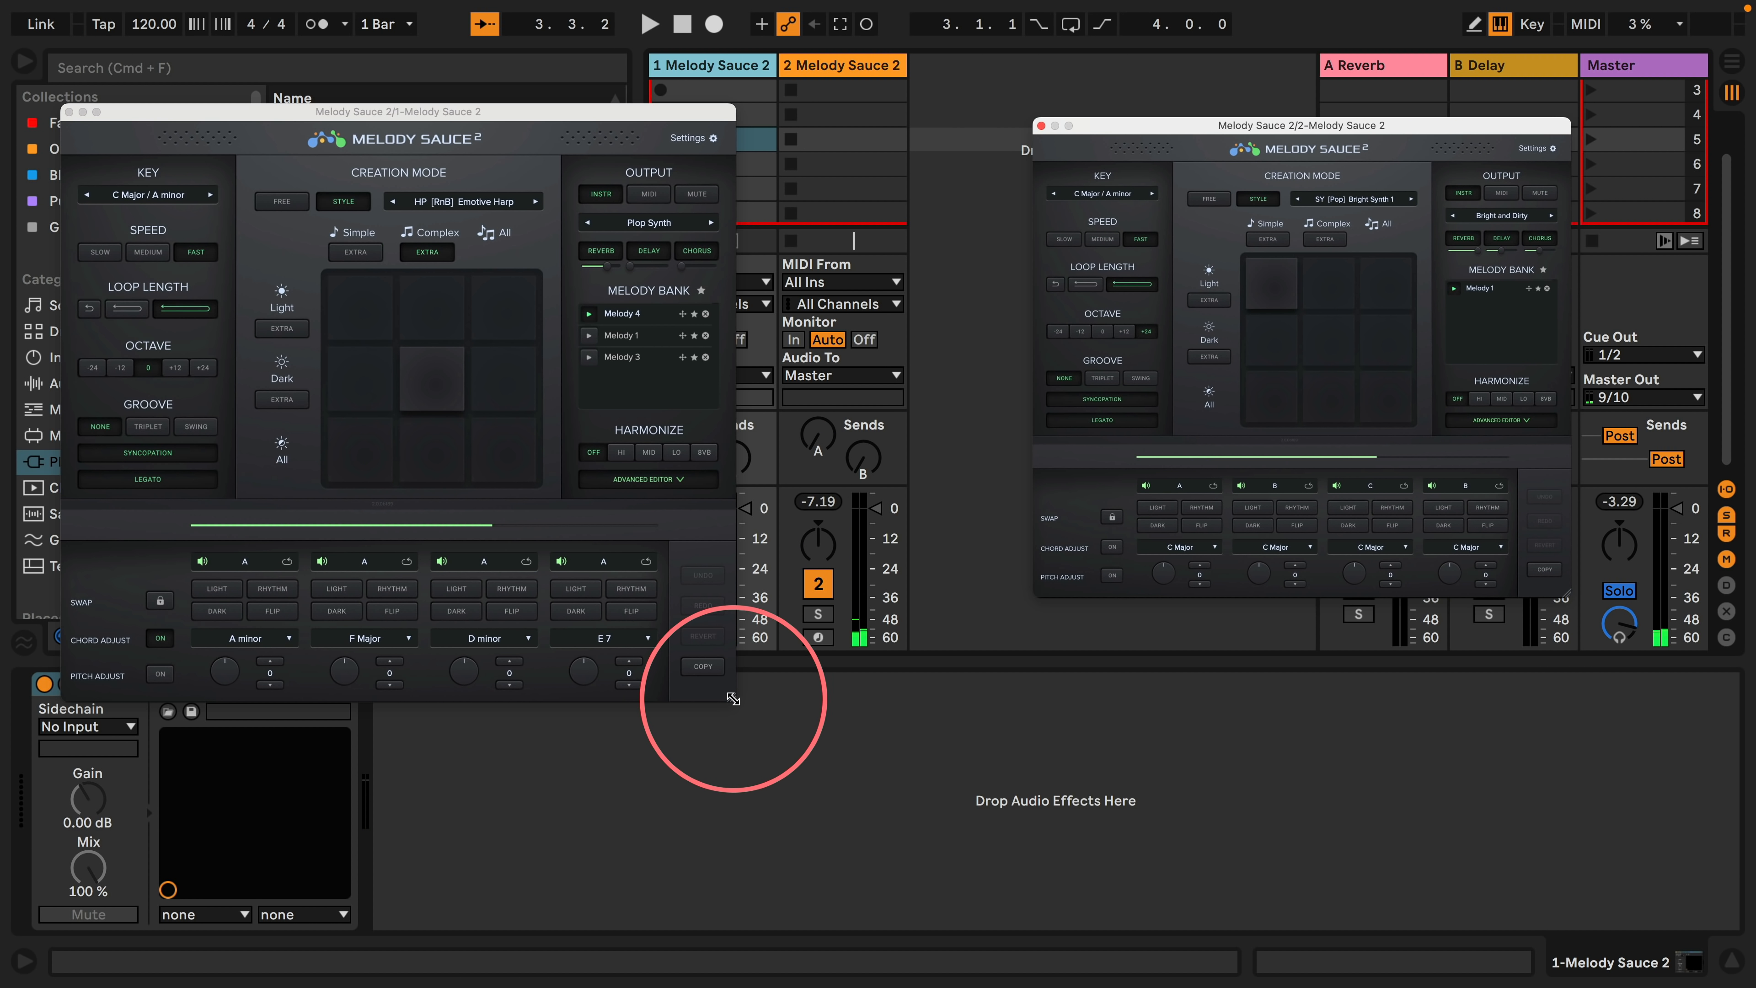
drag(733, 699, 508, 502)
drag(396, 113, 600, 72)
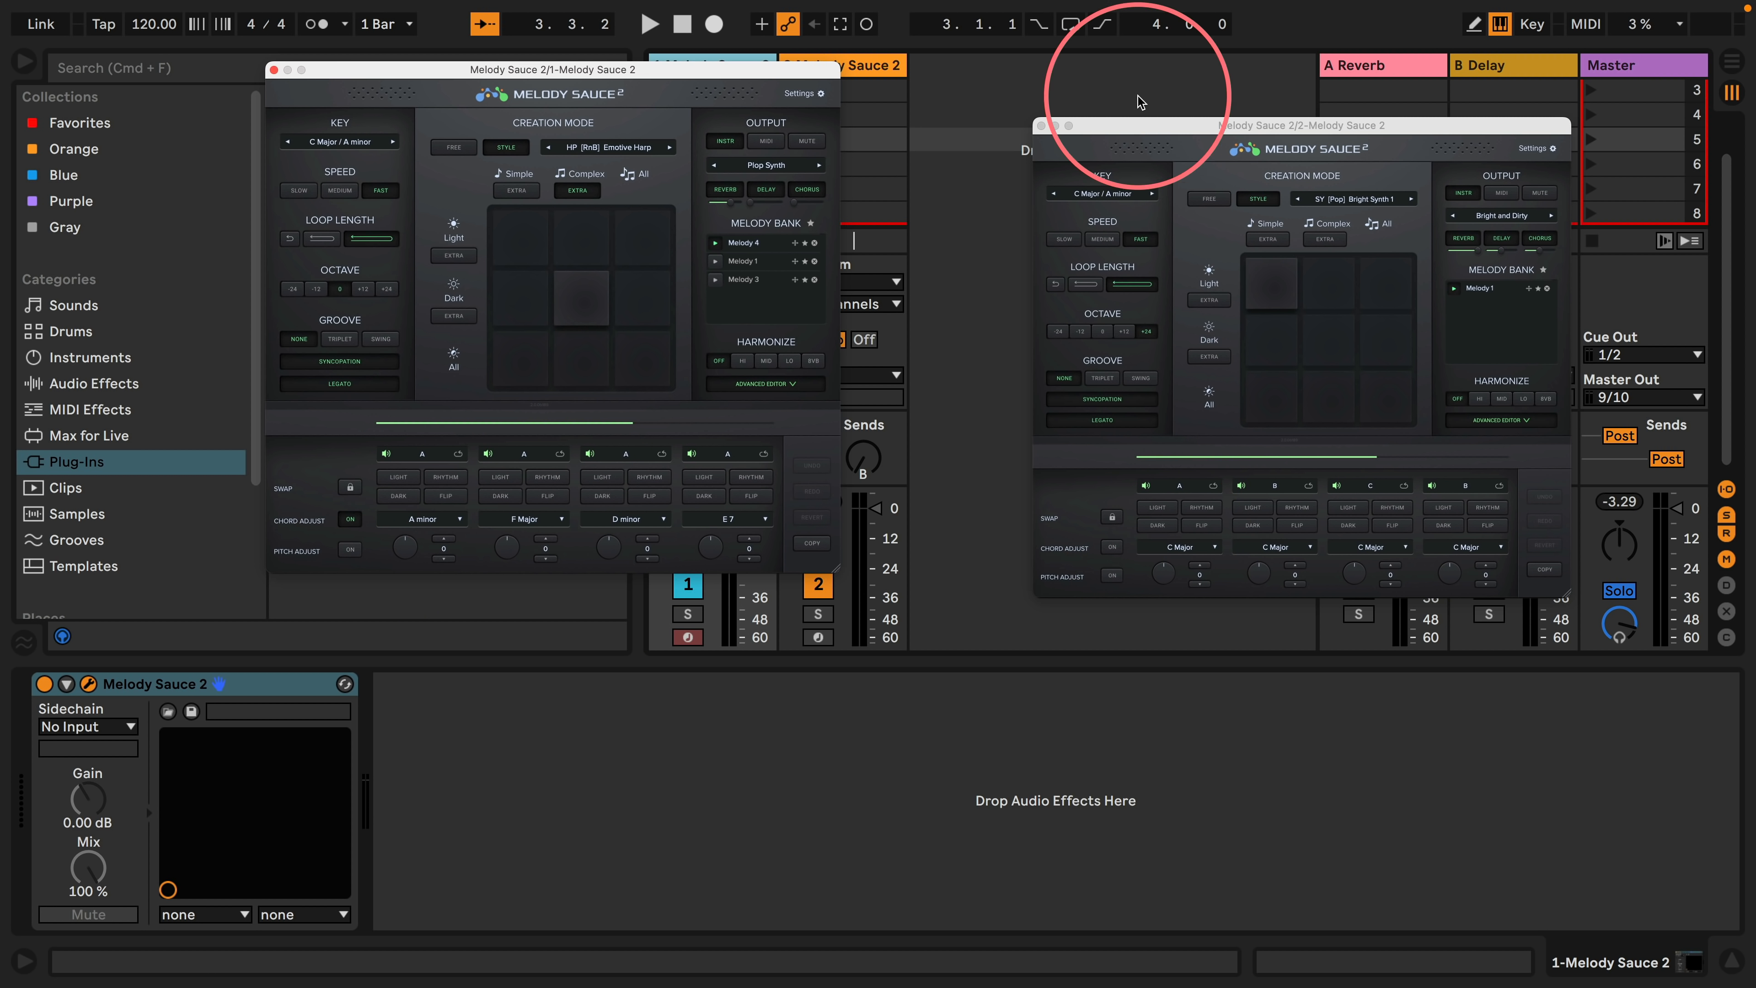
drag(1567, 594, 1754, 747)
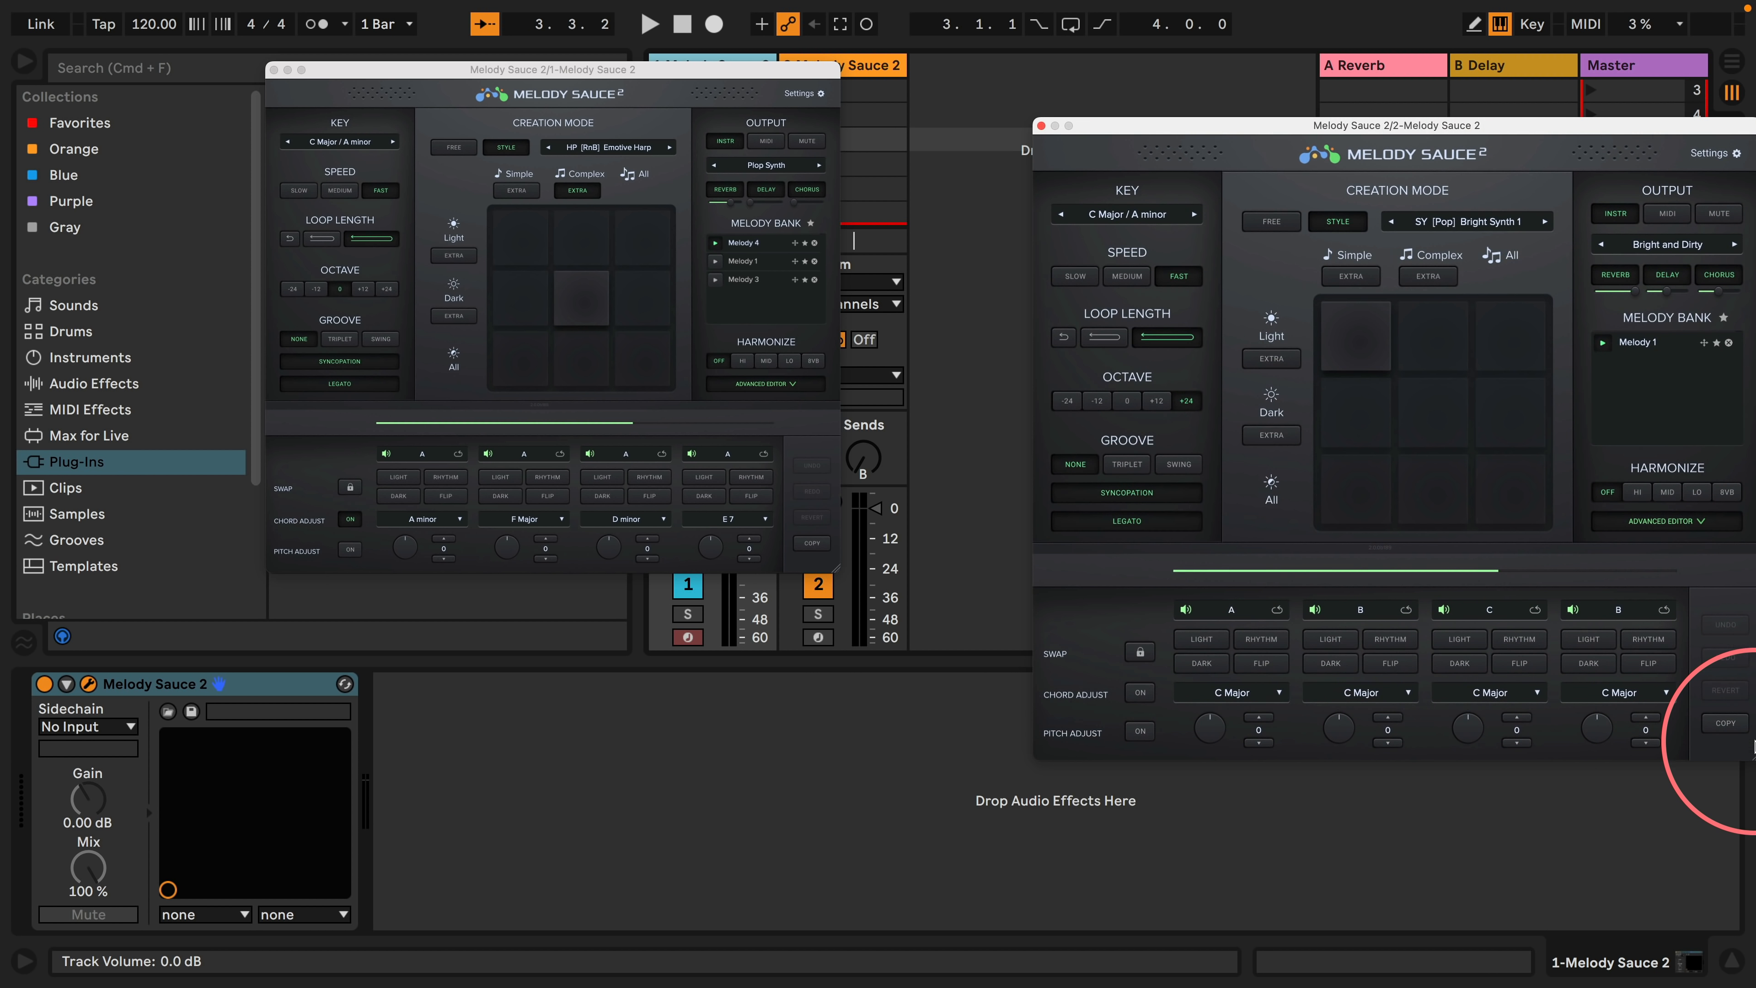
drag(1251, 129, 1072, 55)
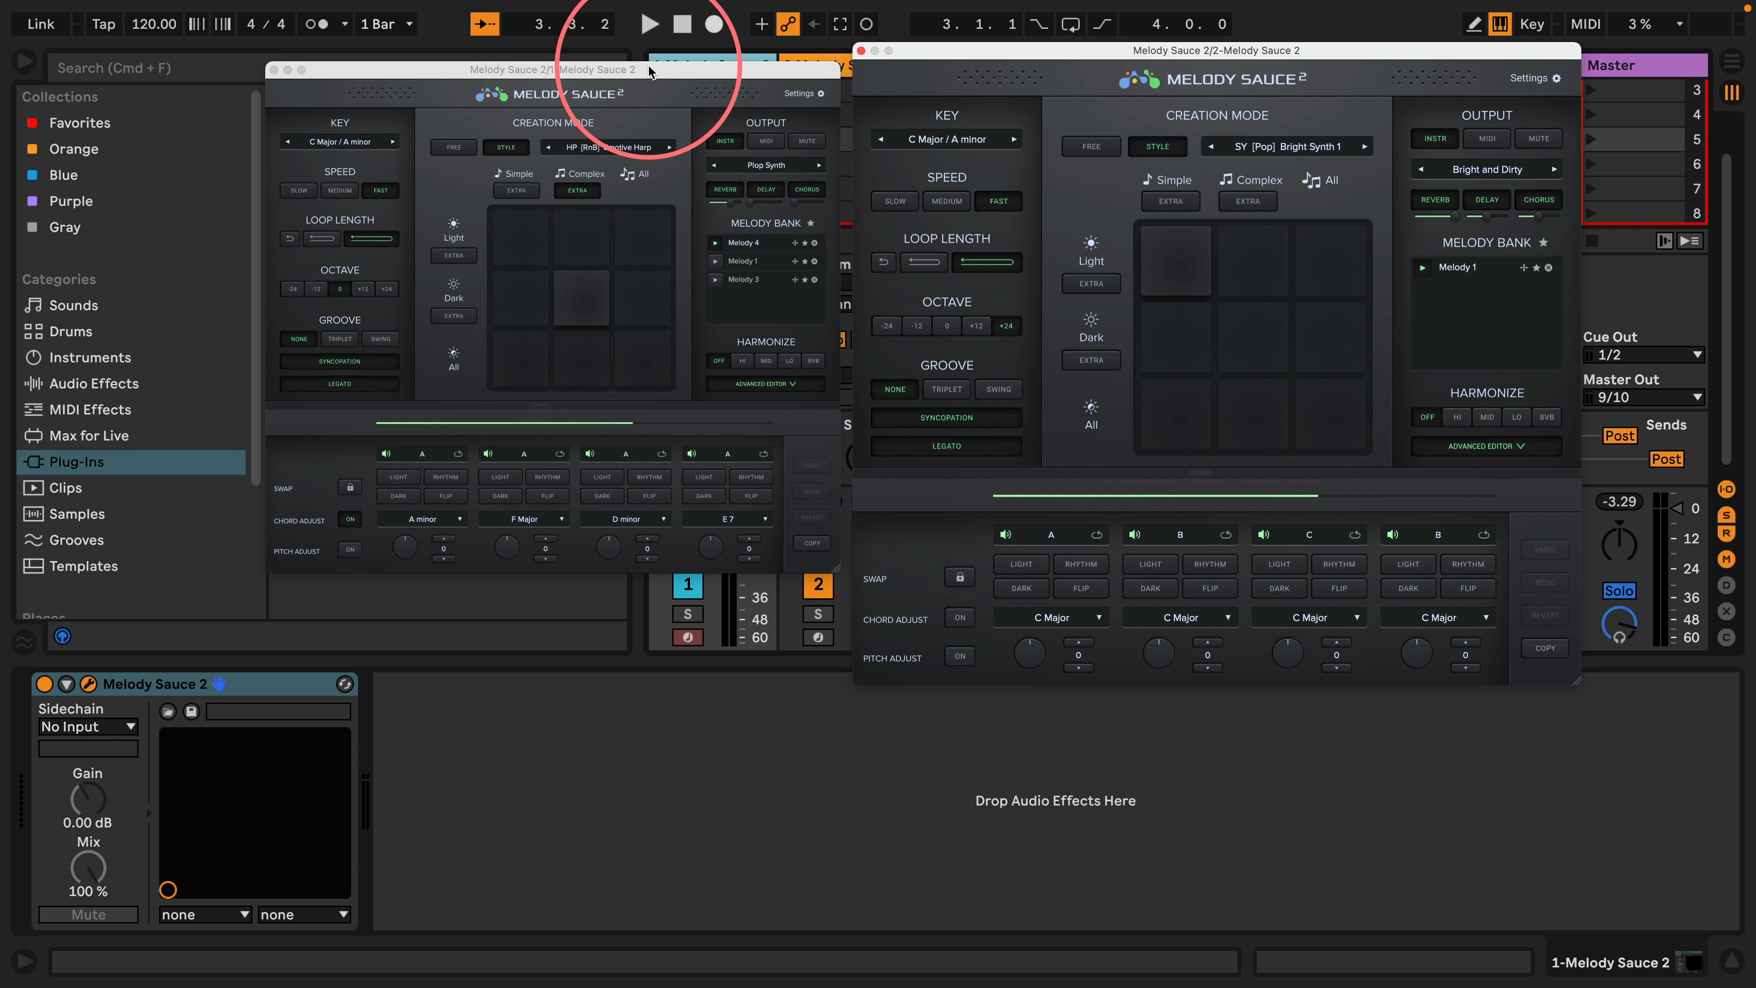
drag(650, 69, 438, 58)
drag(620, 559, 773, 642)
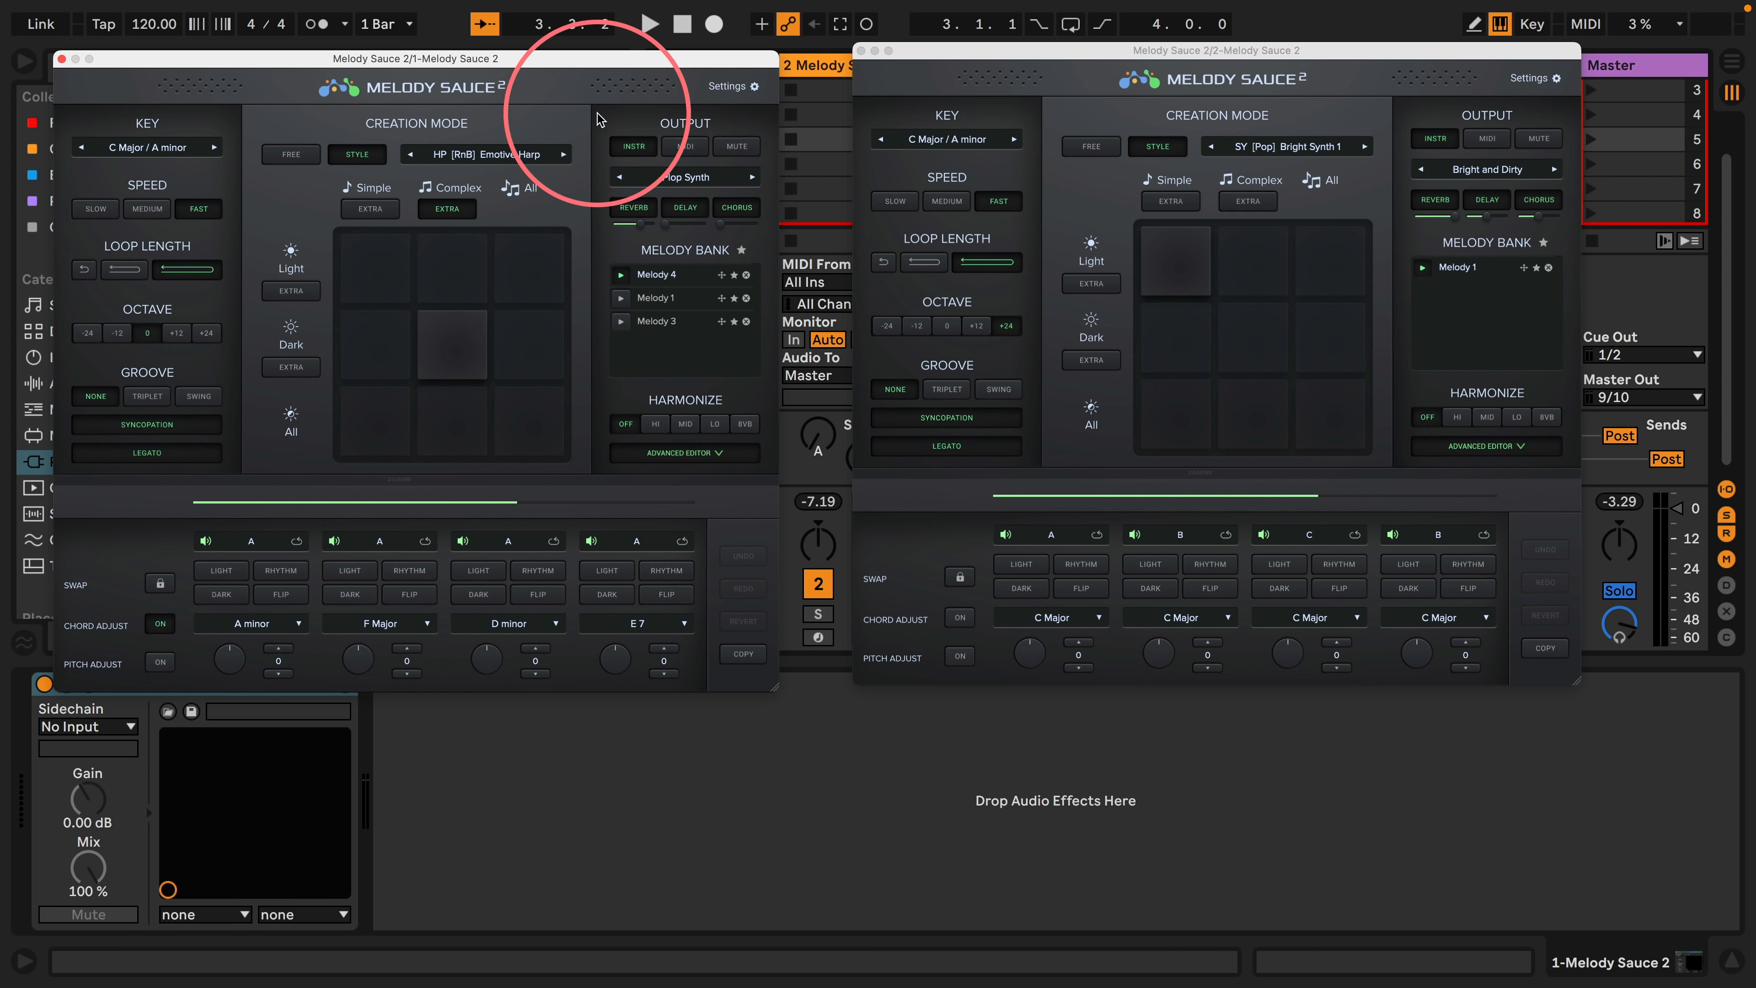
drag(596, 56, 650, 50)
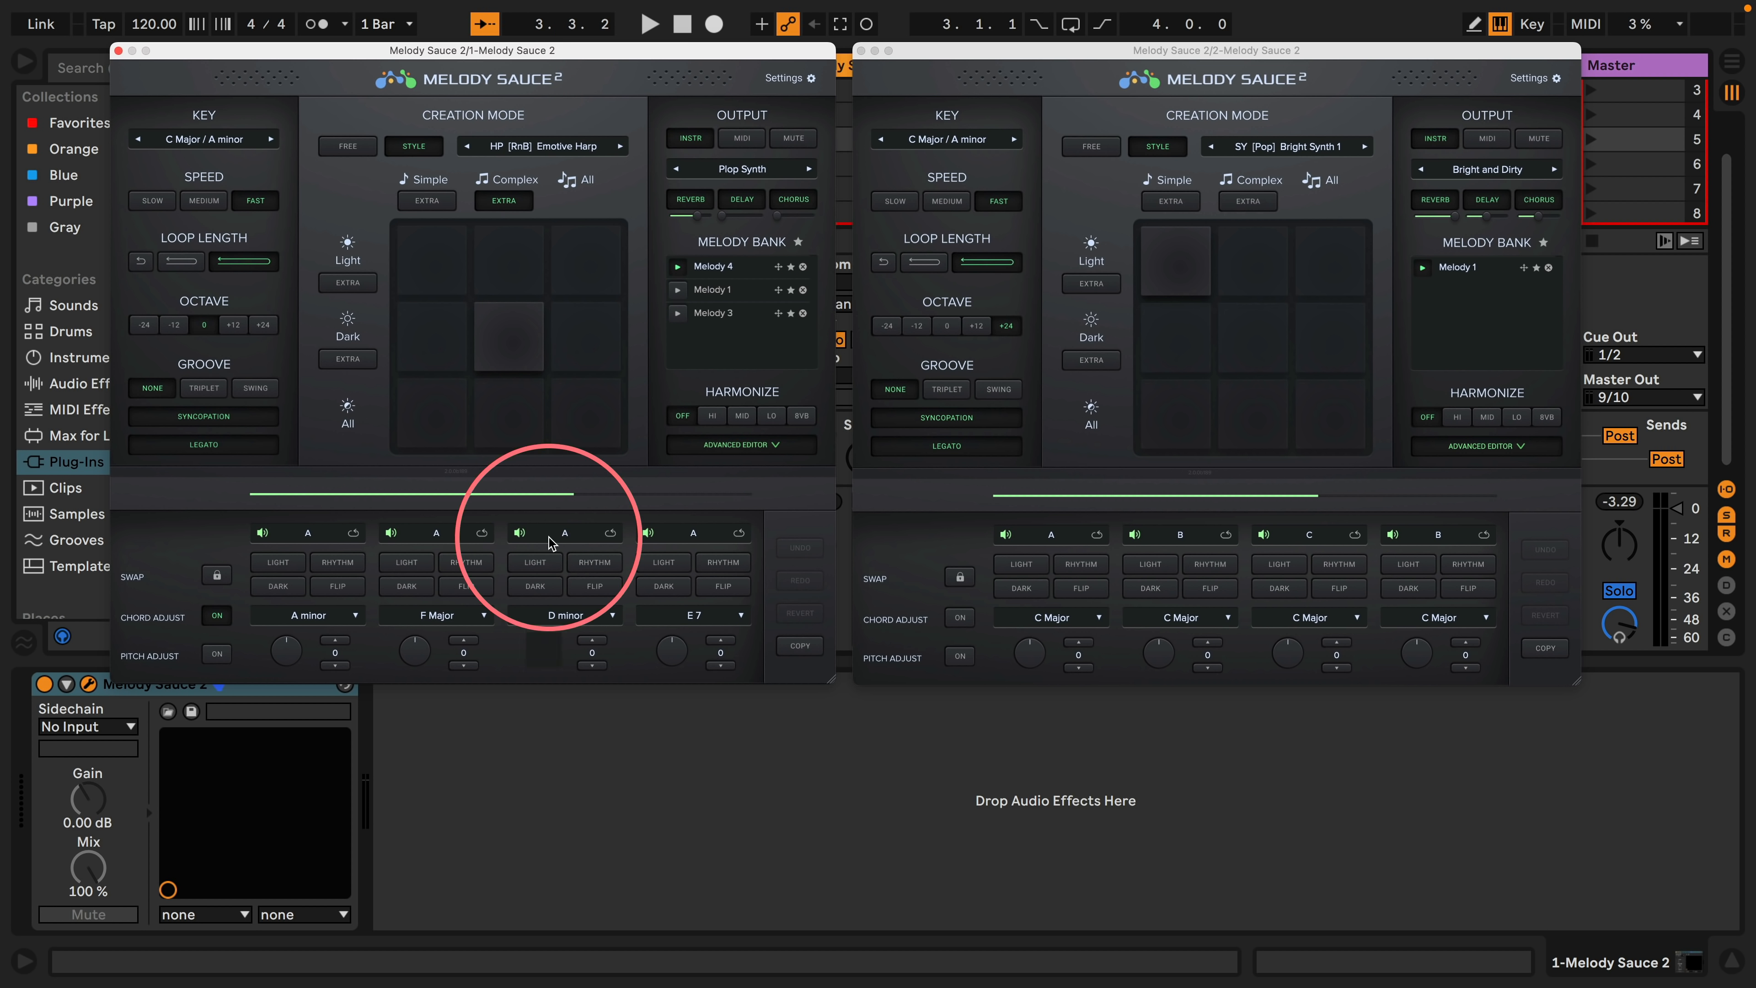
Step: Set the second instance's four section chords to A minor, F Major, D minor and E Major, checking the first instance's fourth chord
click(1078, 621)
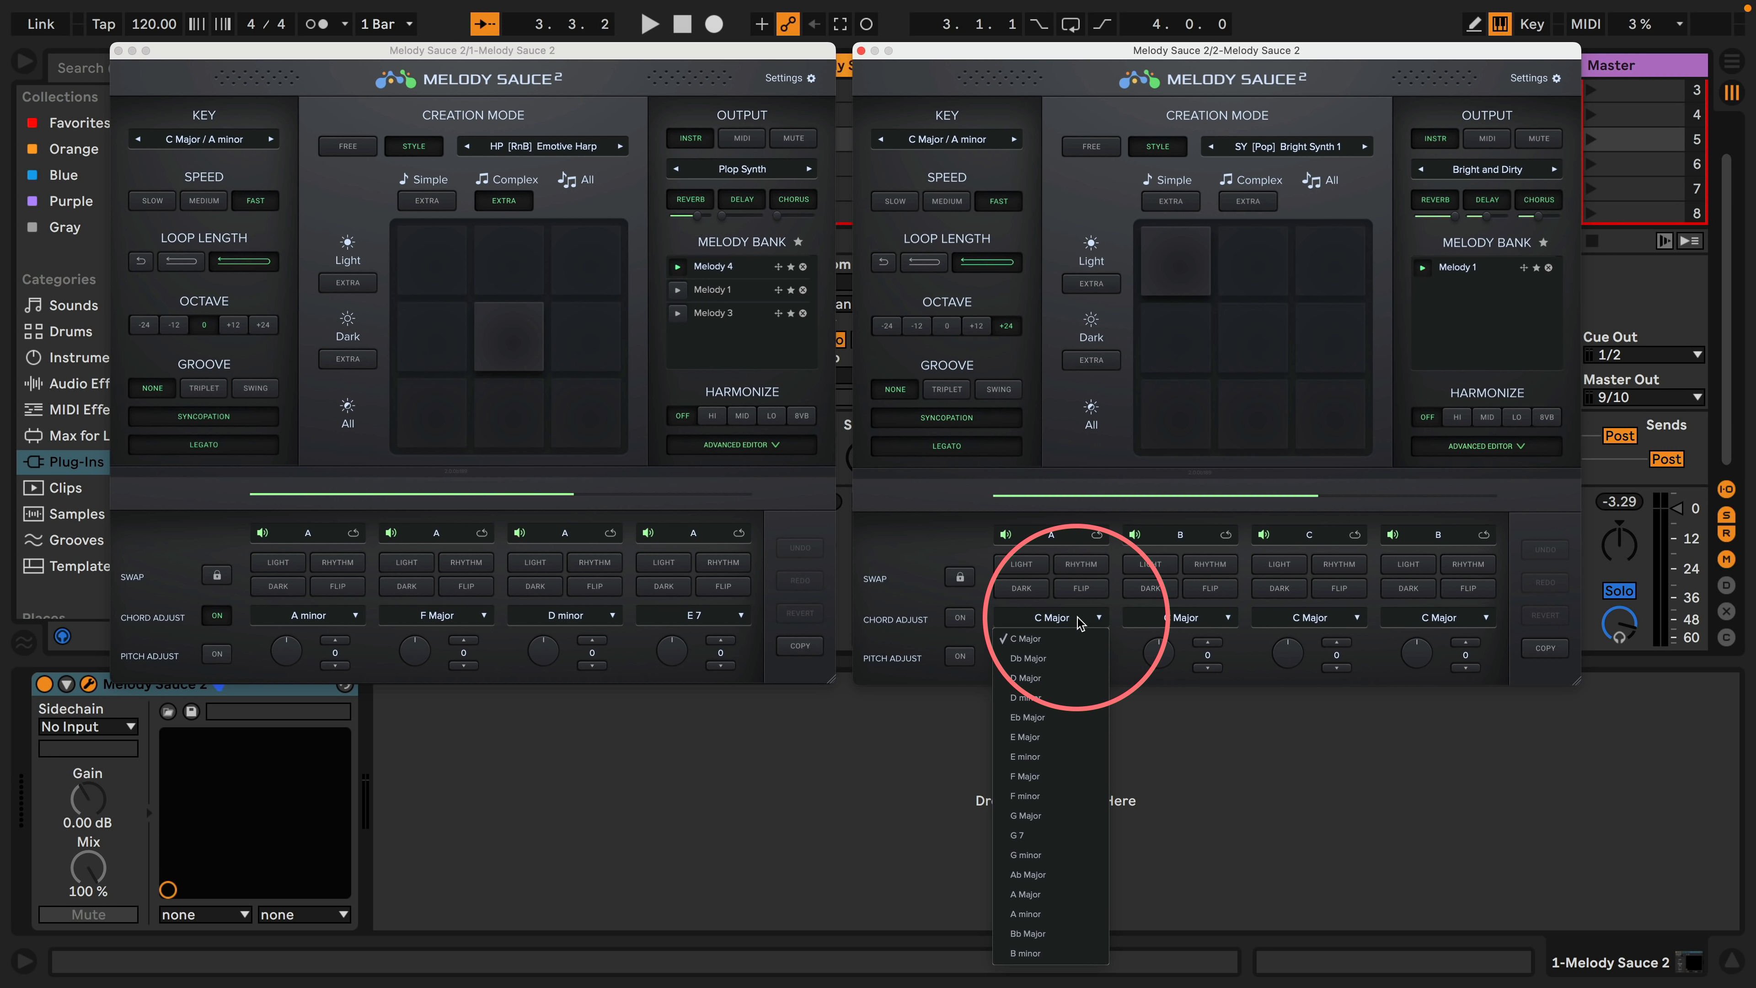
click(1044, 914)
click(1184, 627)
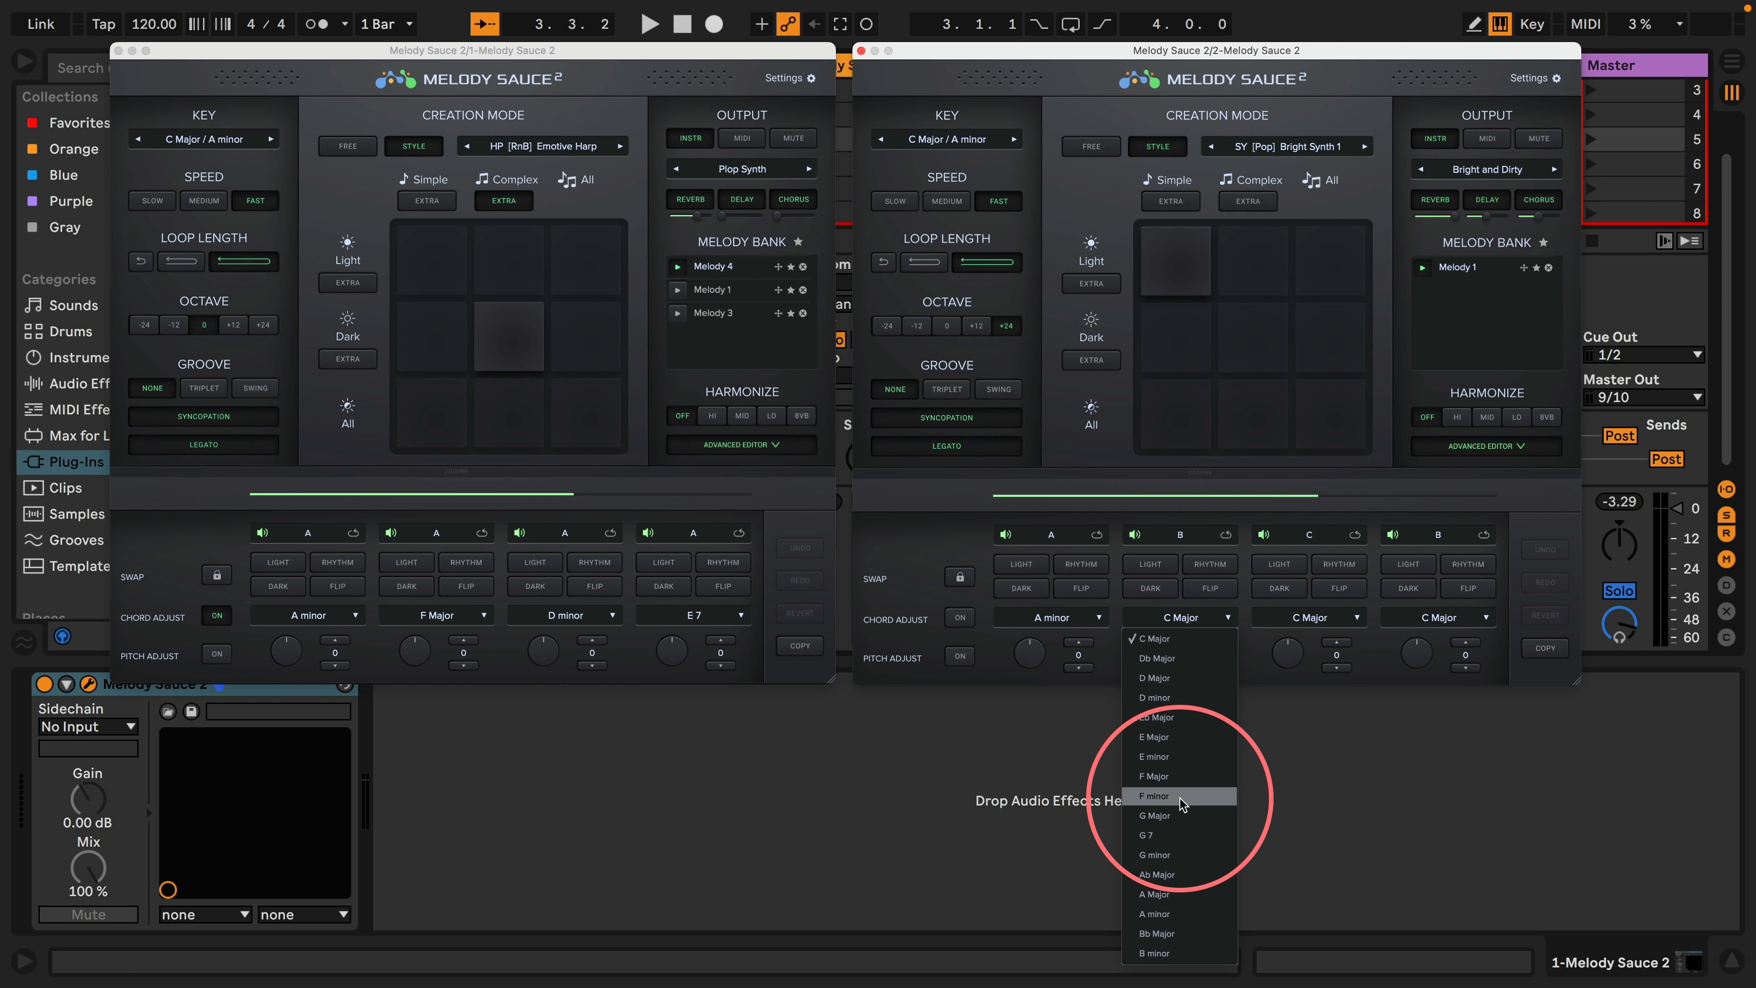
click(1164, 776)
click(1276, 617)
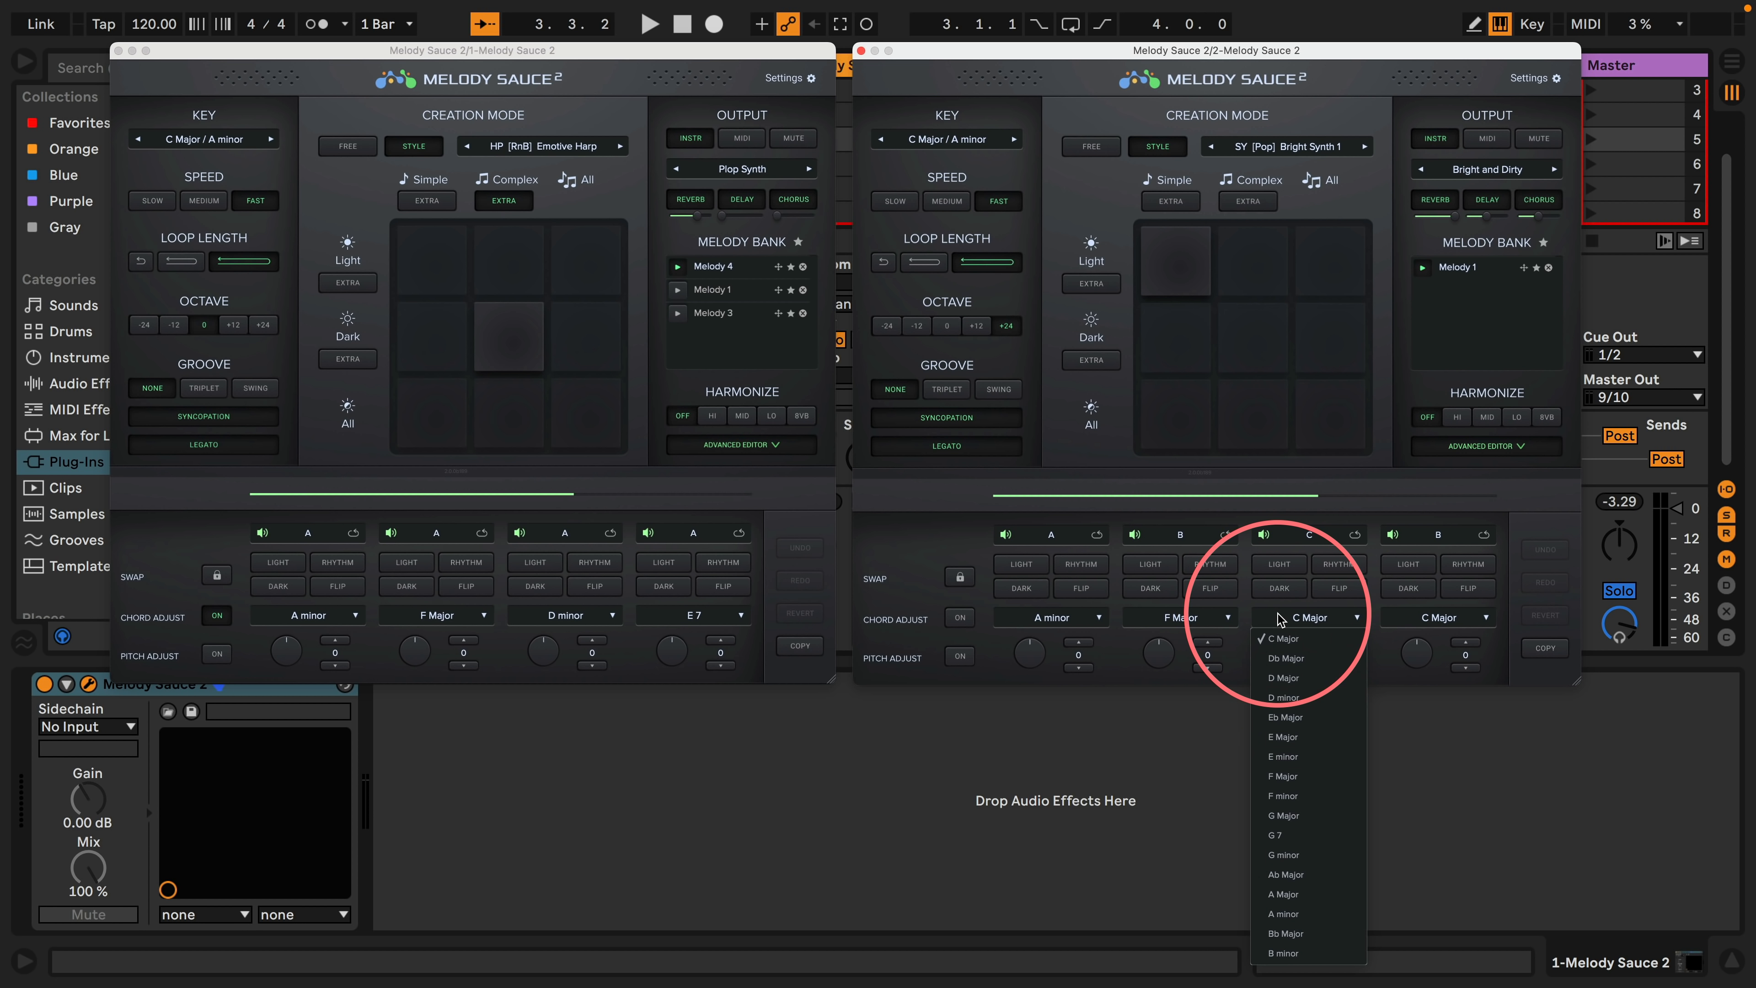
click(1275, 700)
click(1417, 618)
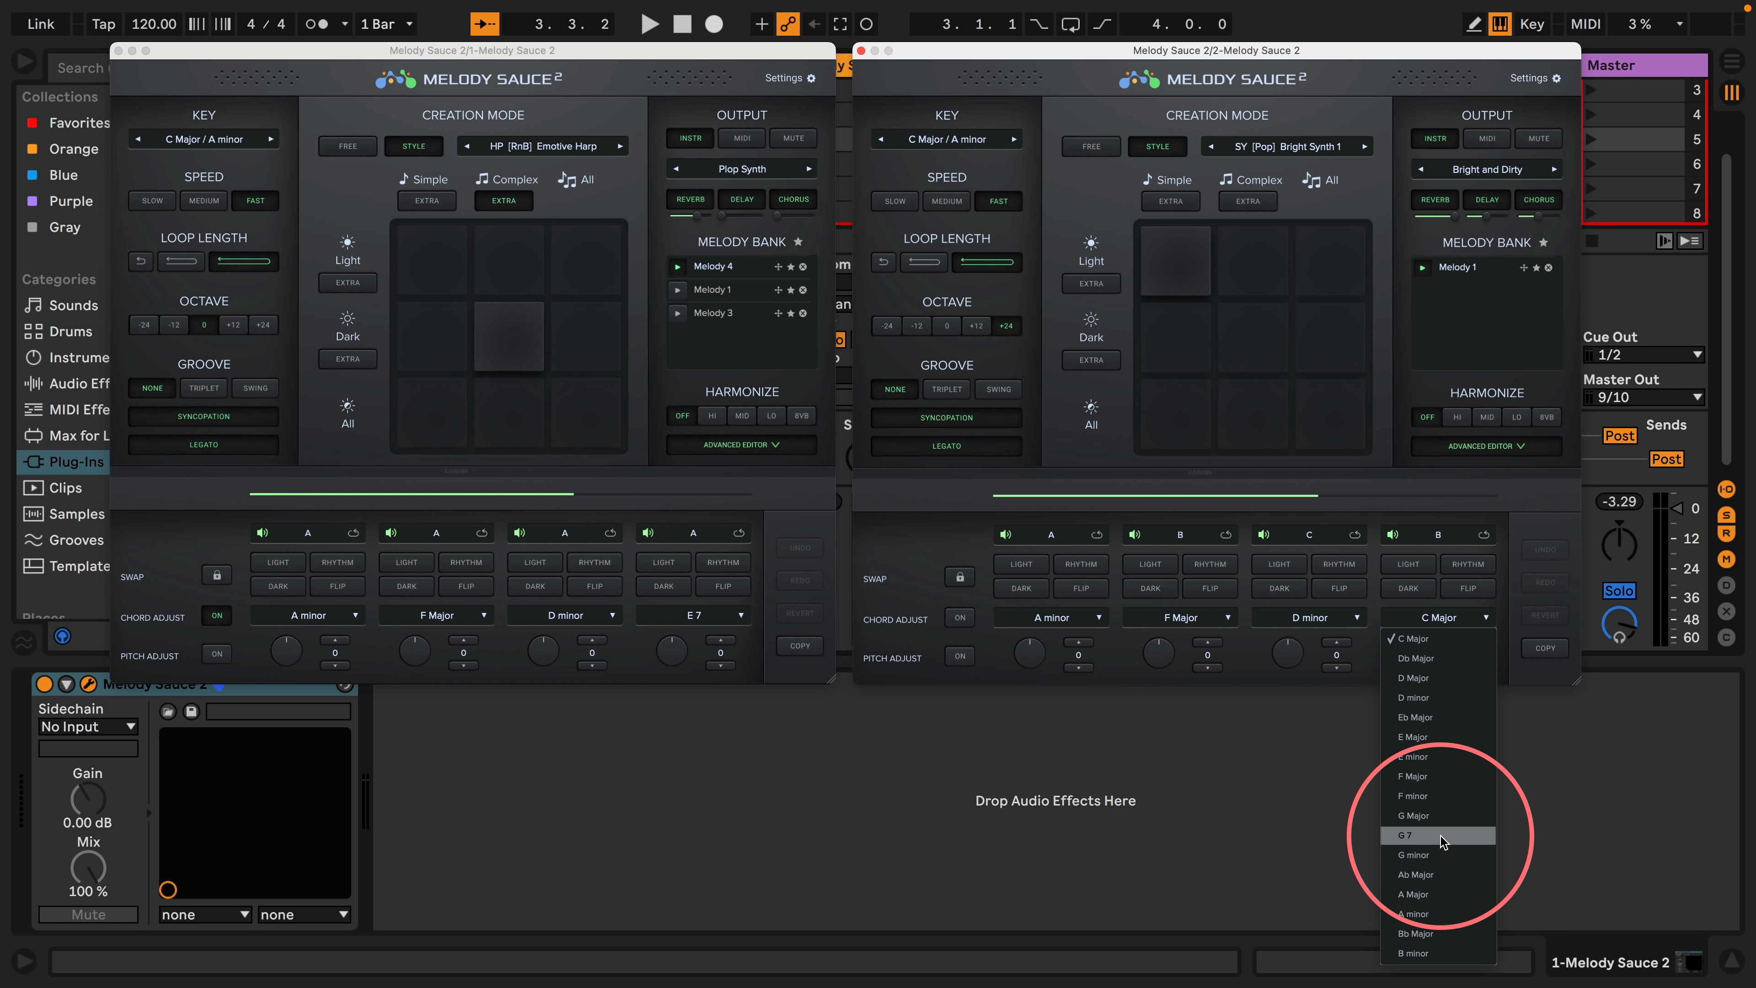
click(731, 619)
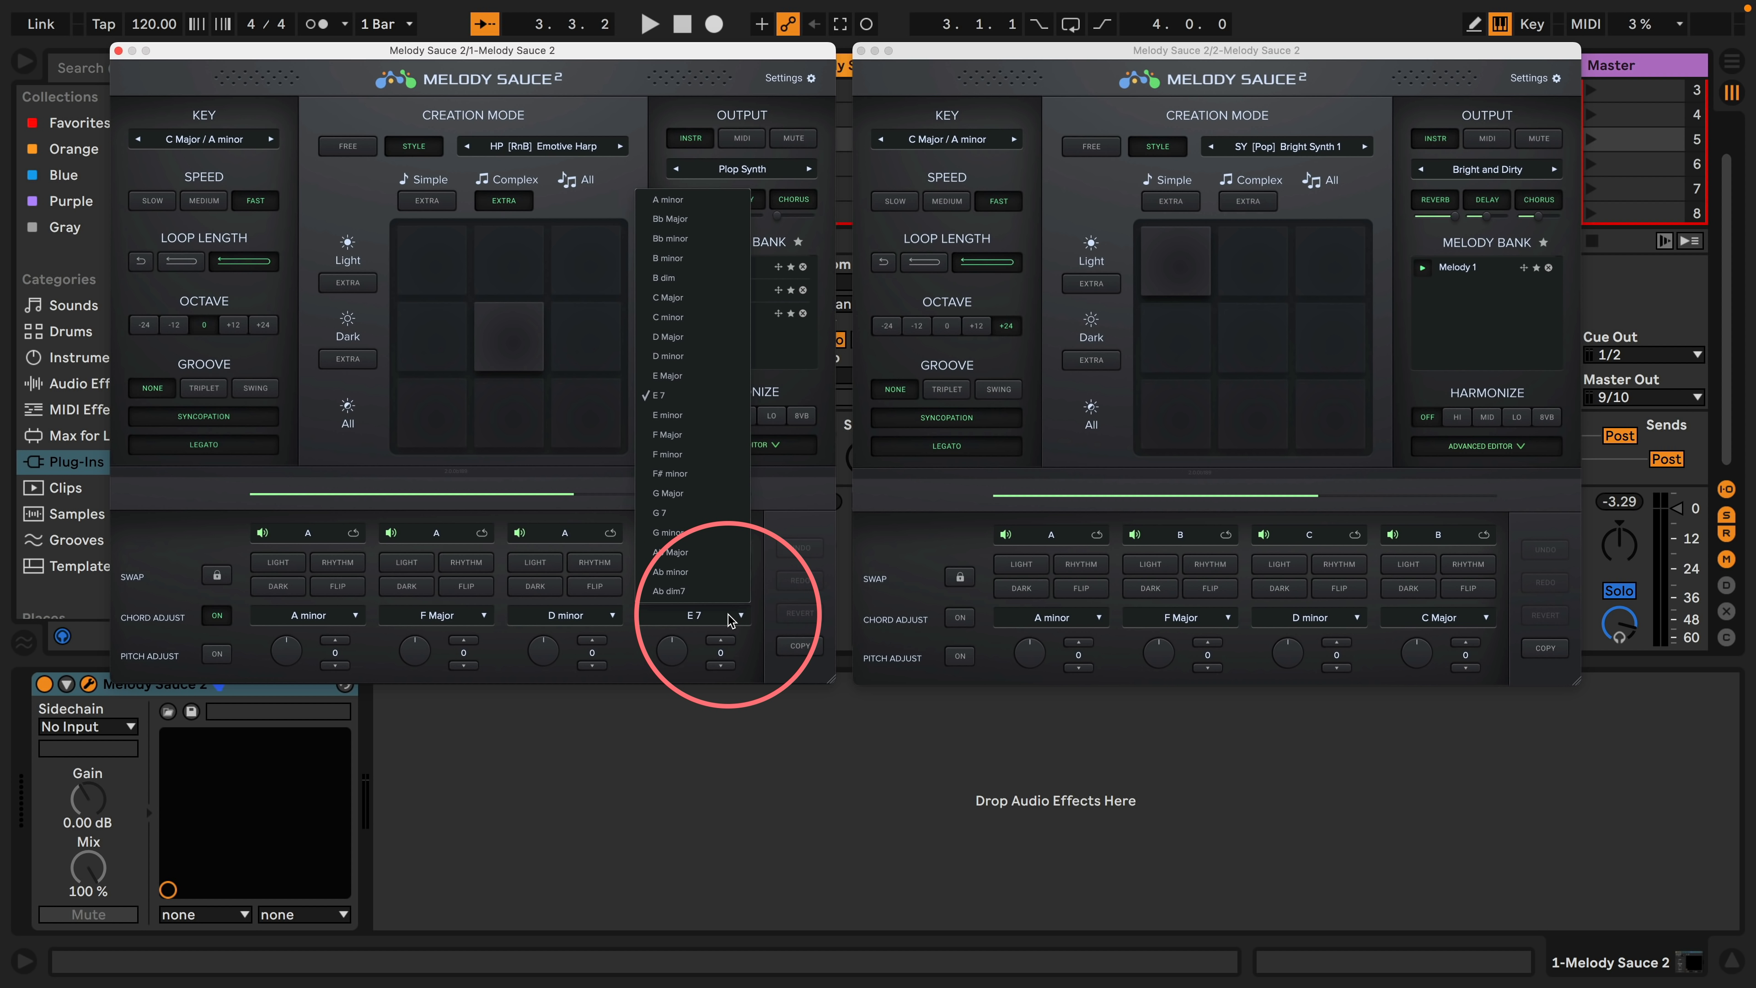
click(1415, 618)
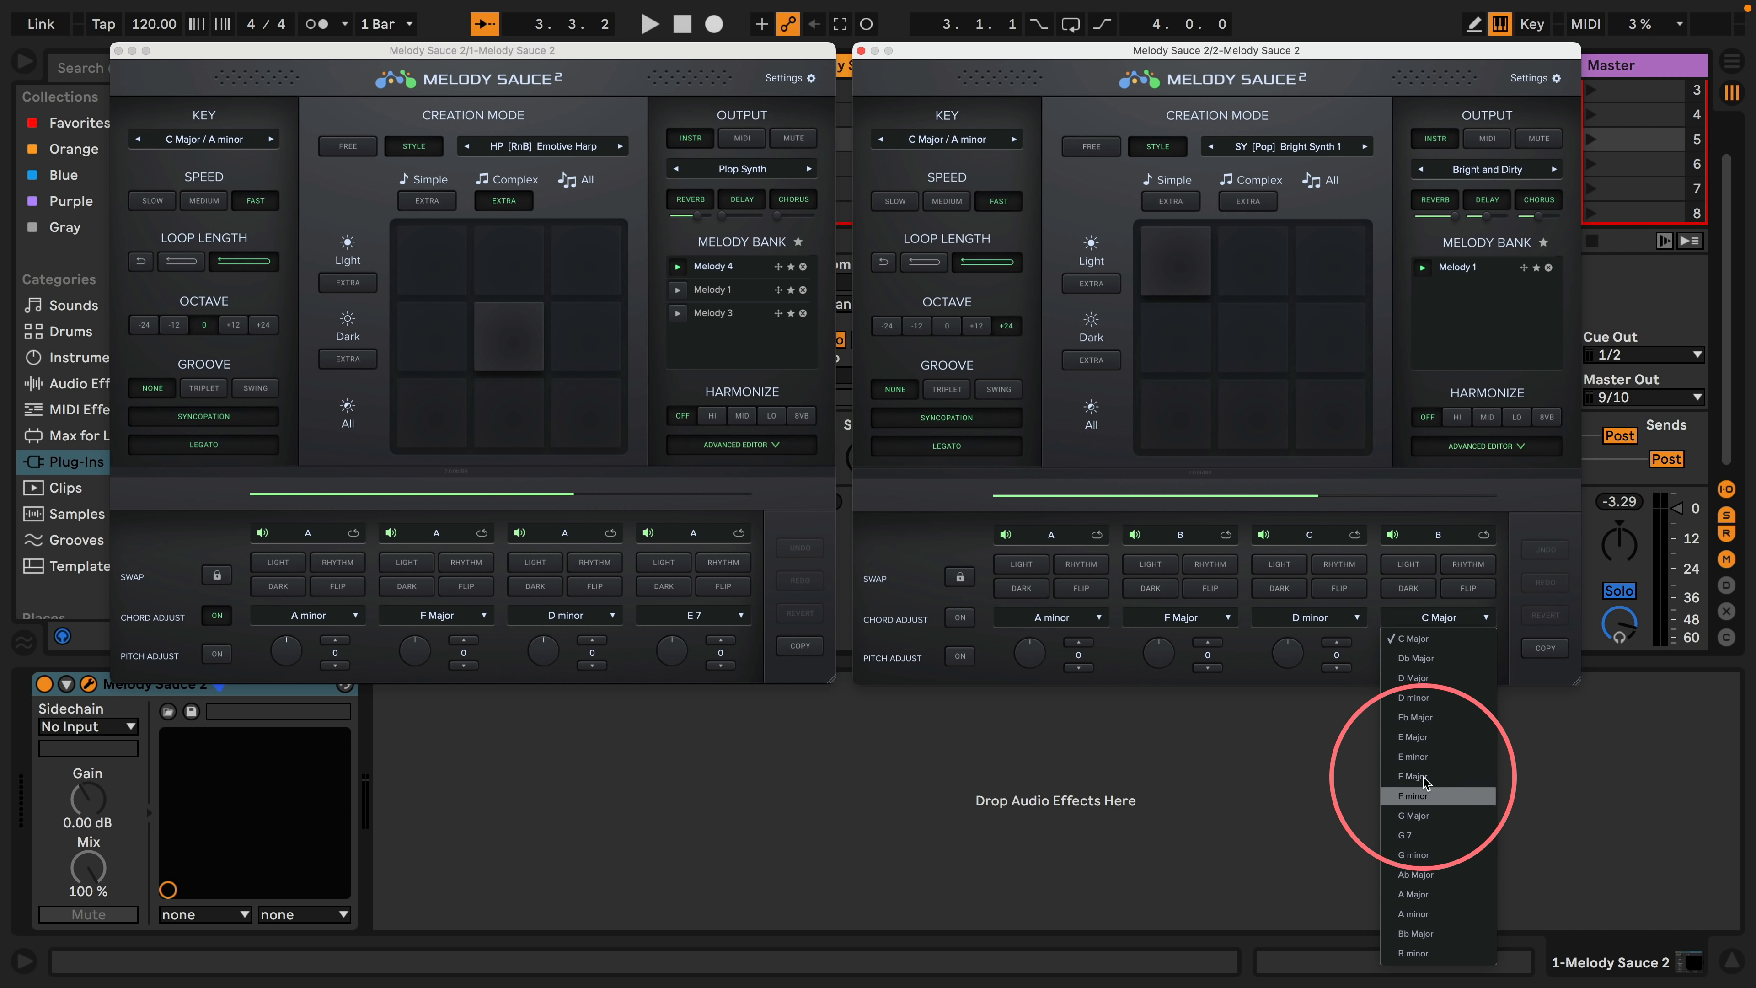
click(1422, 737)
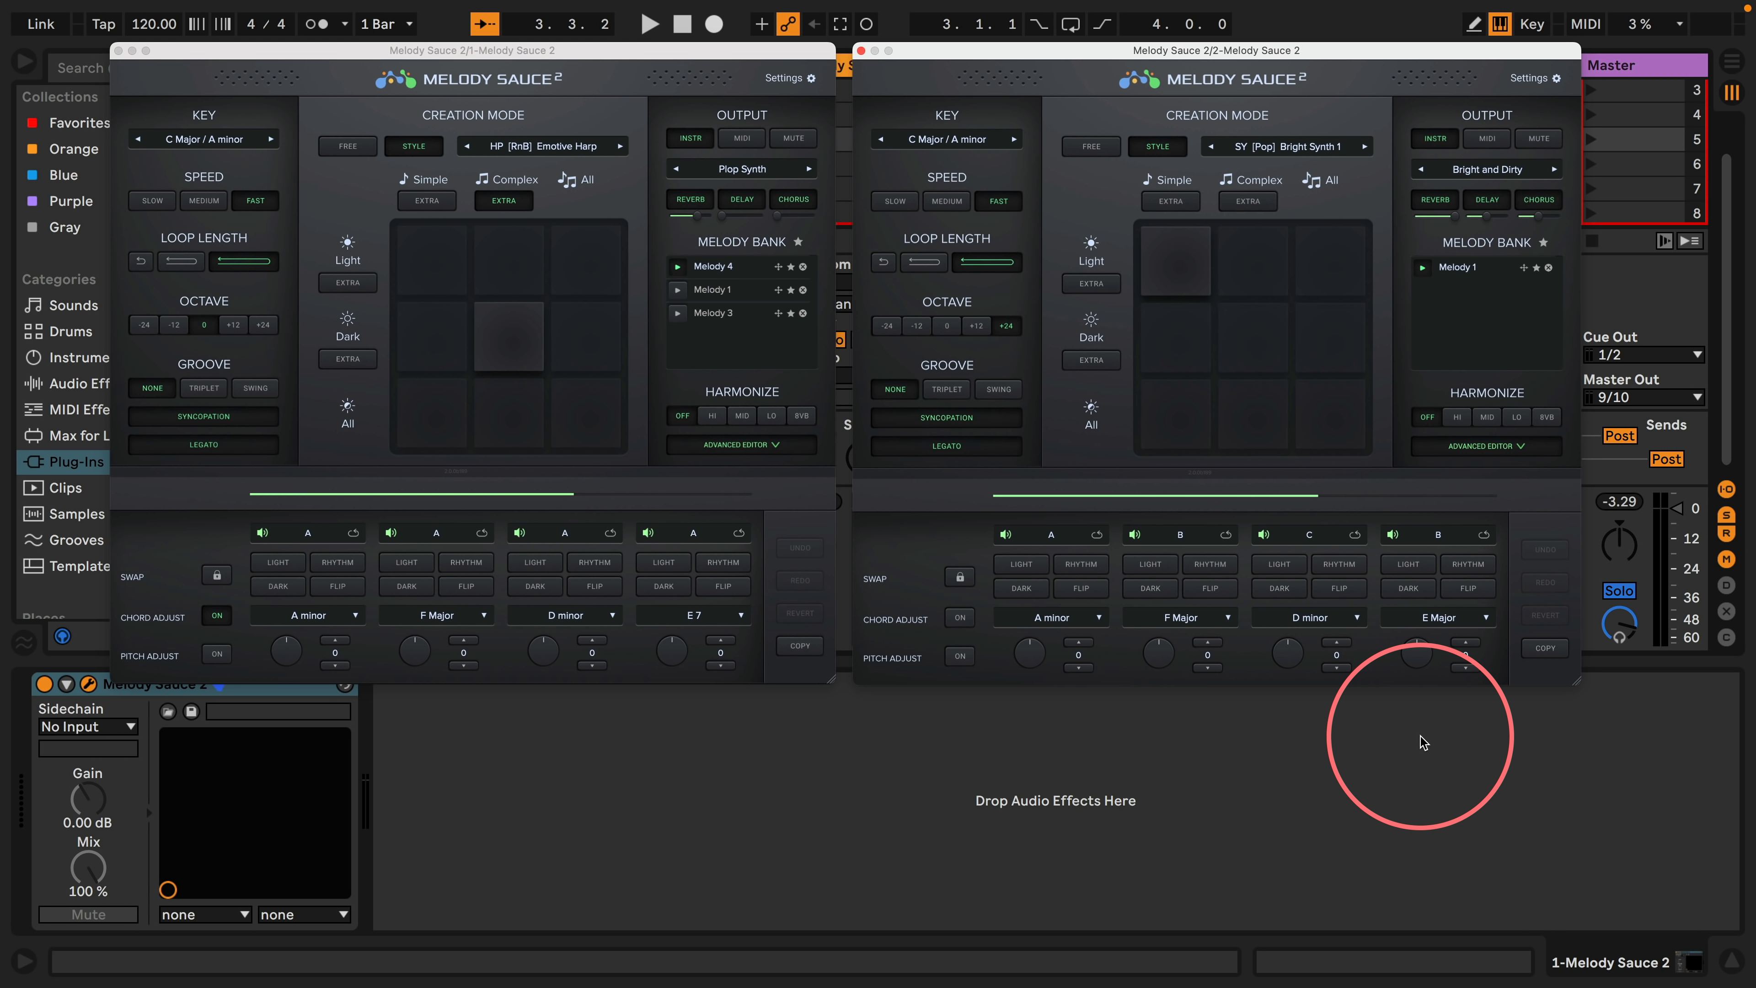
Step: Play both instances together, enable Chord Adjust and Pitch Adjust in the second, and switch its sound to Bright Hollow
key(space)
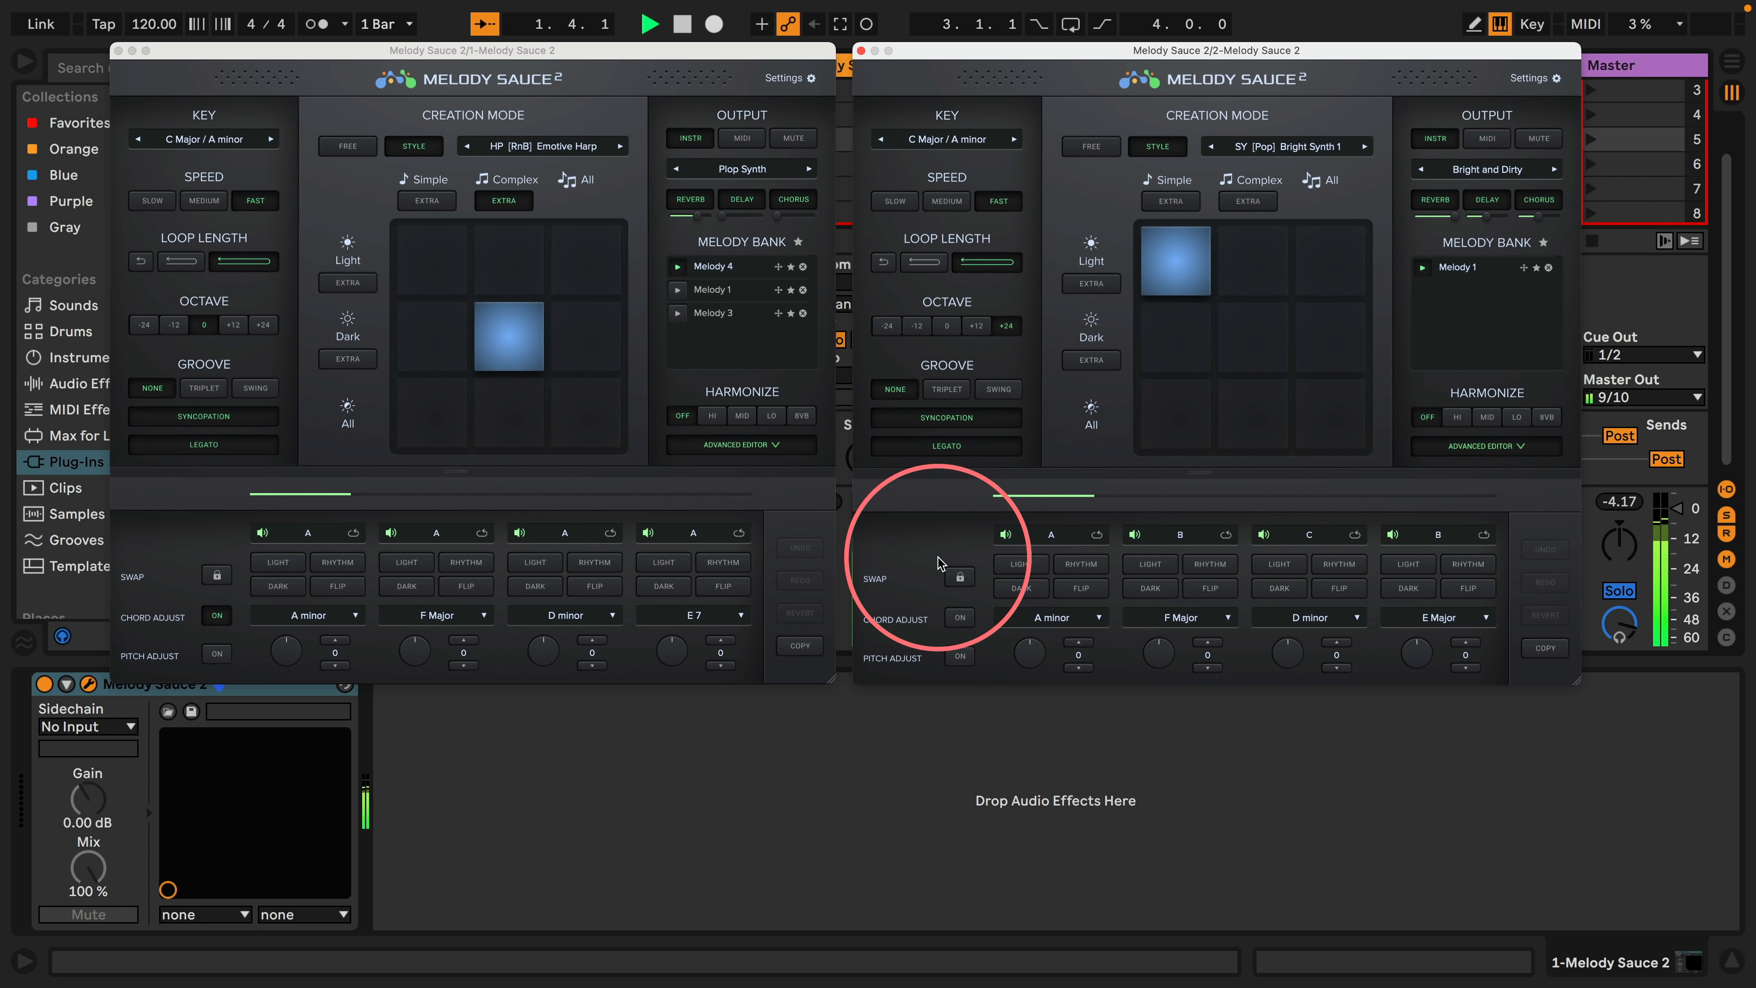
click(959, 617)
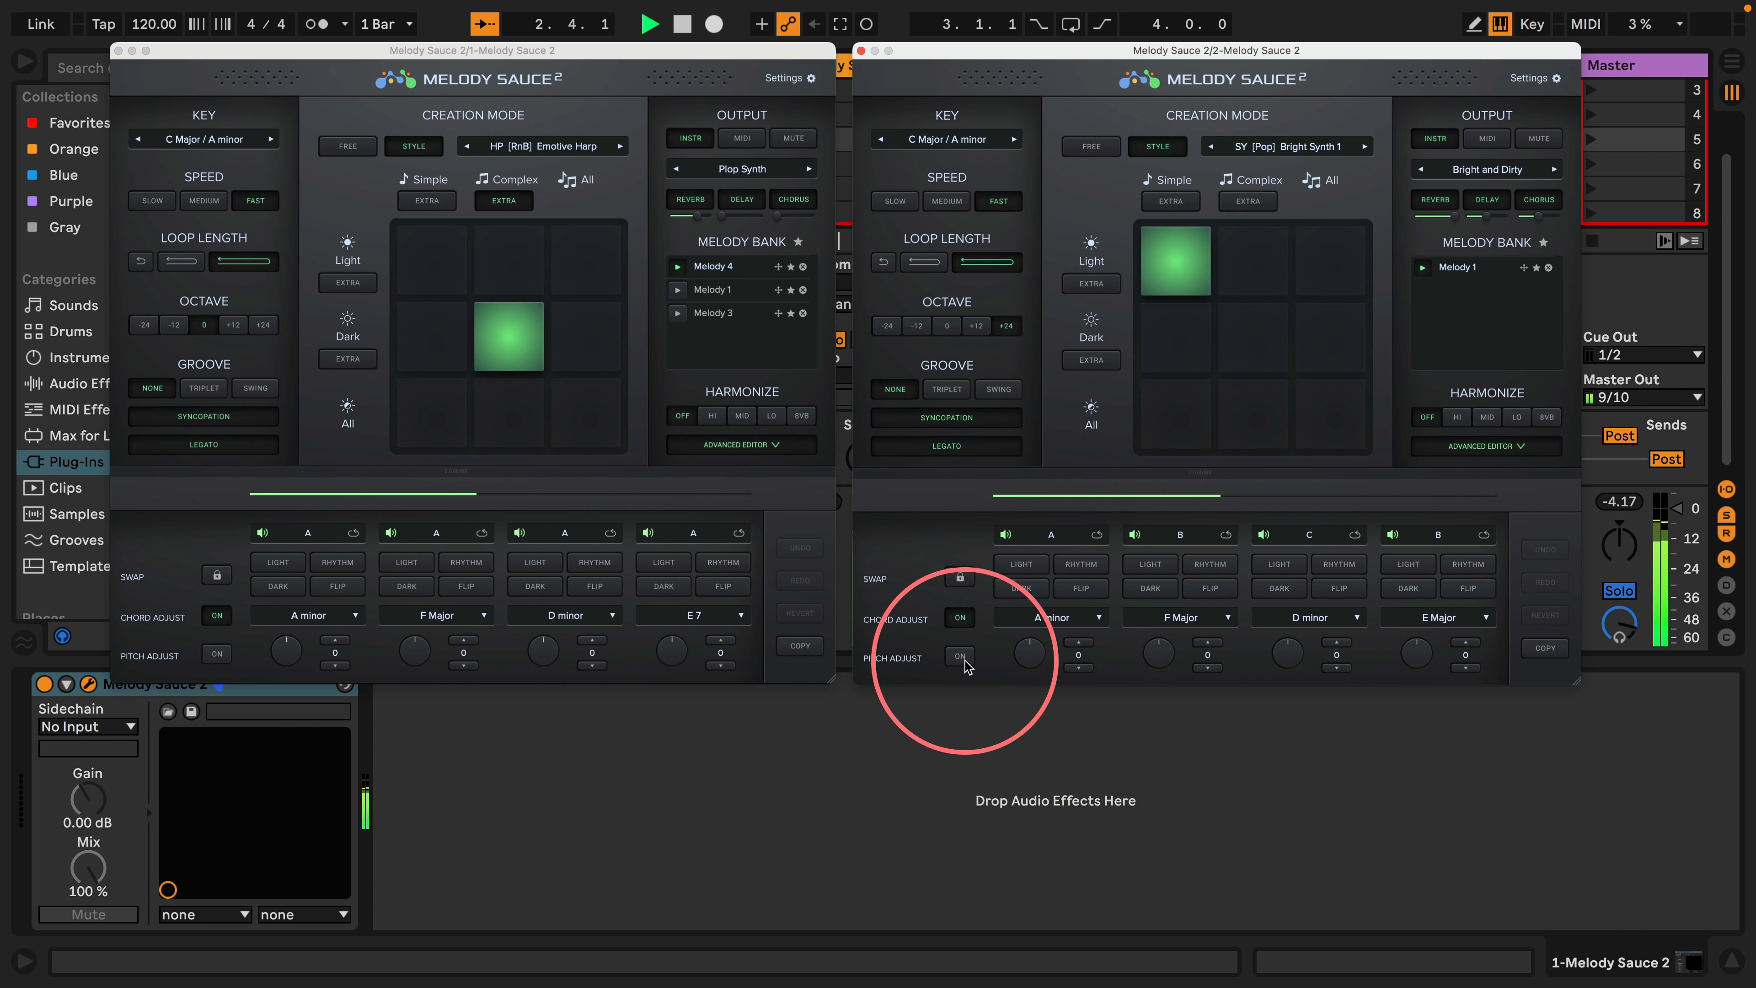
click(961, 657)
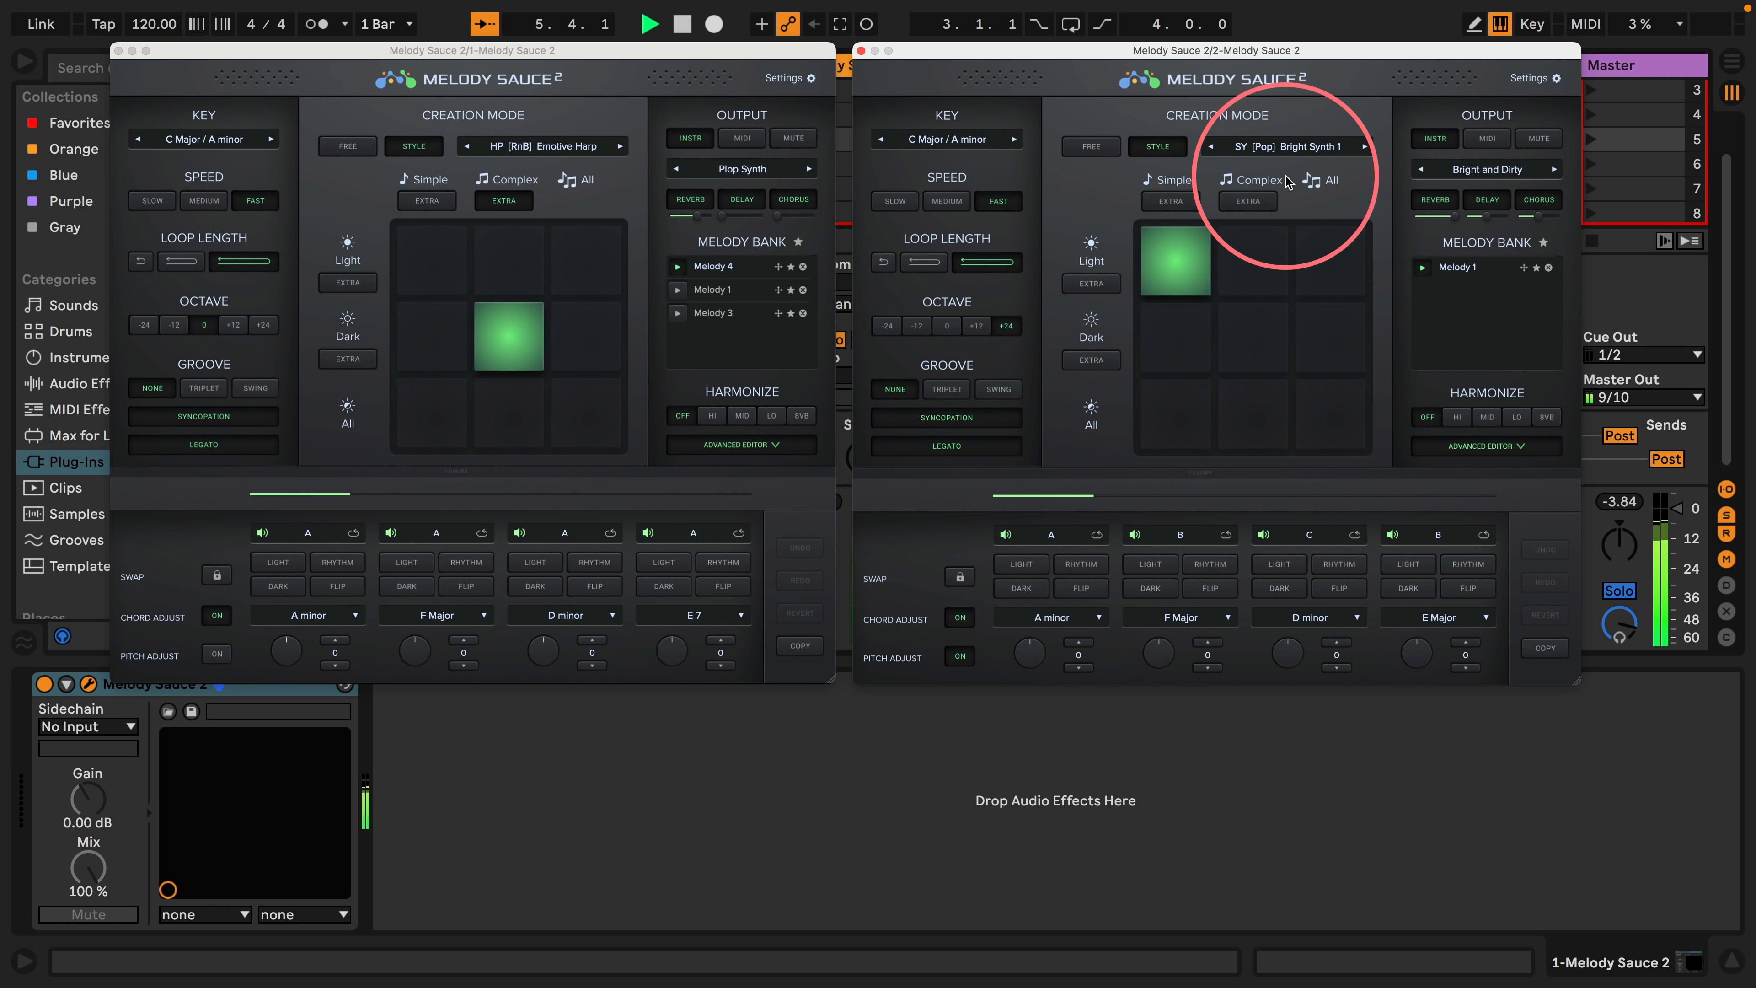
click(1552, 172)
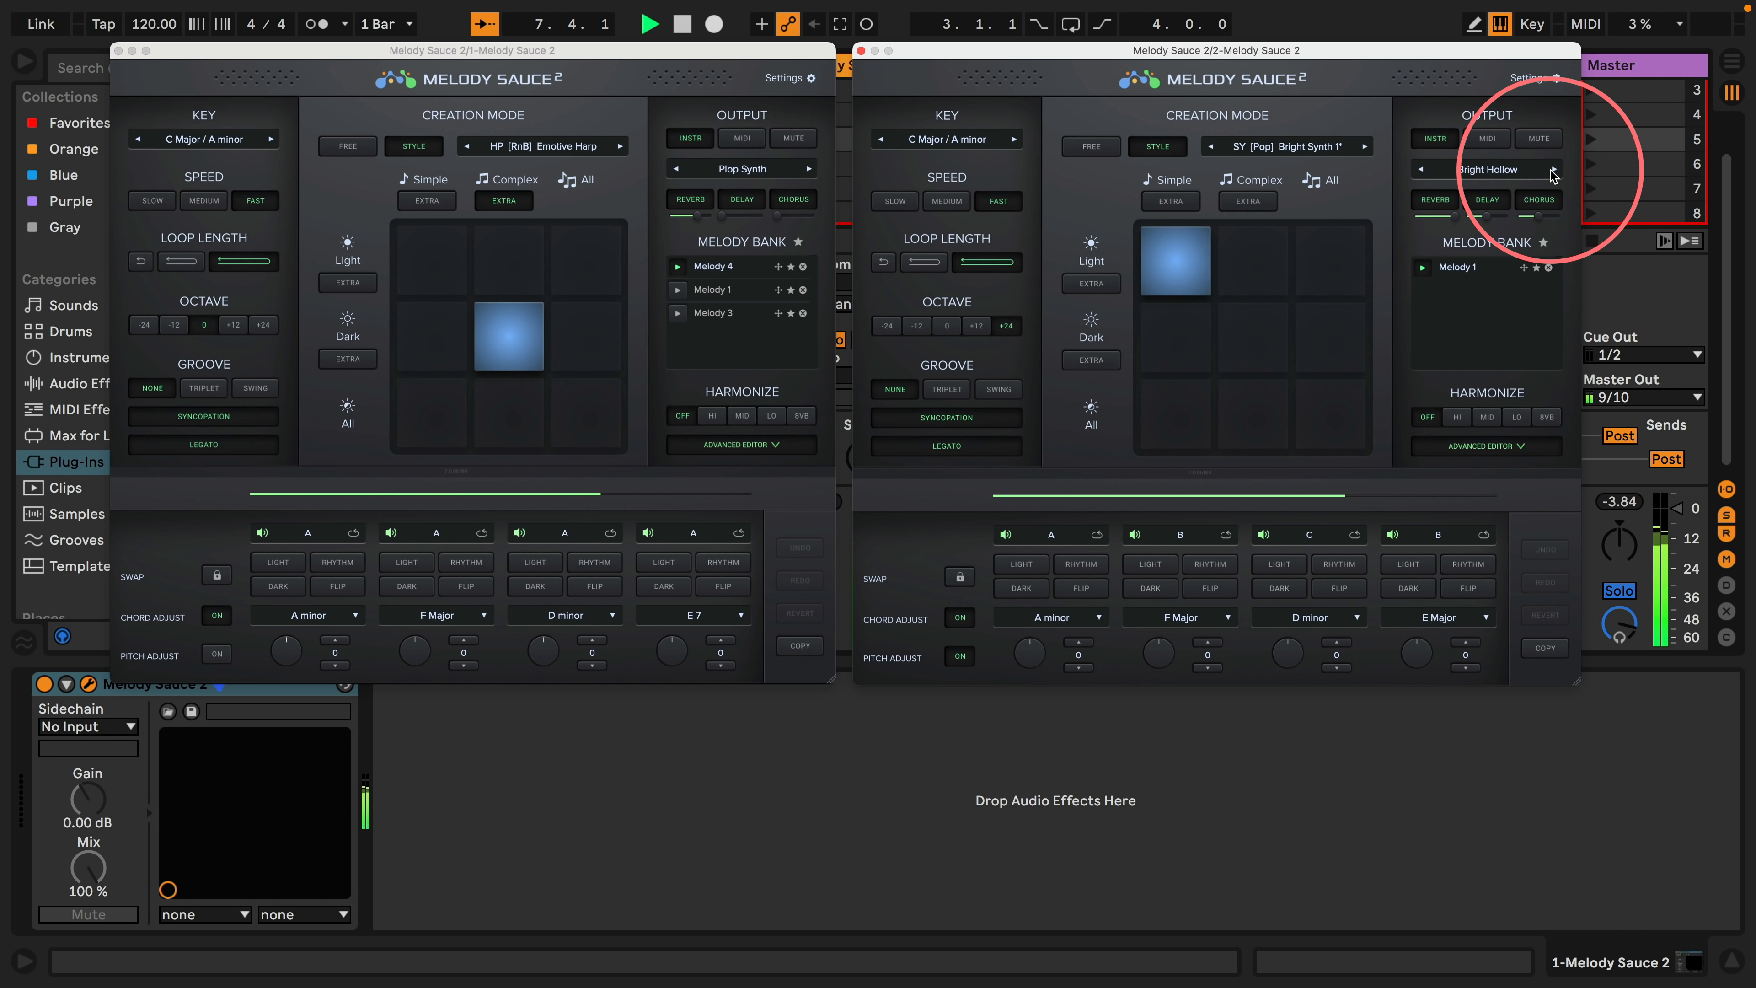
Step: Change the second instance's fourth section to the G 7 chord and set its pitch adjustment to -3
click(1435, 620)
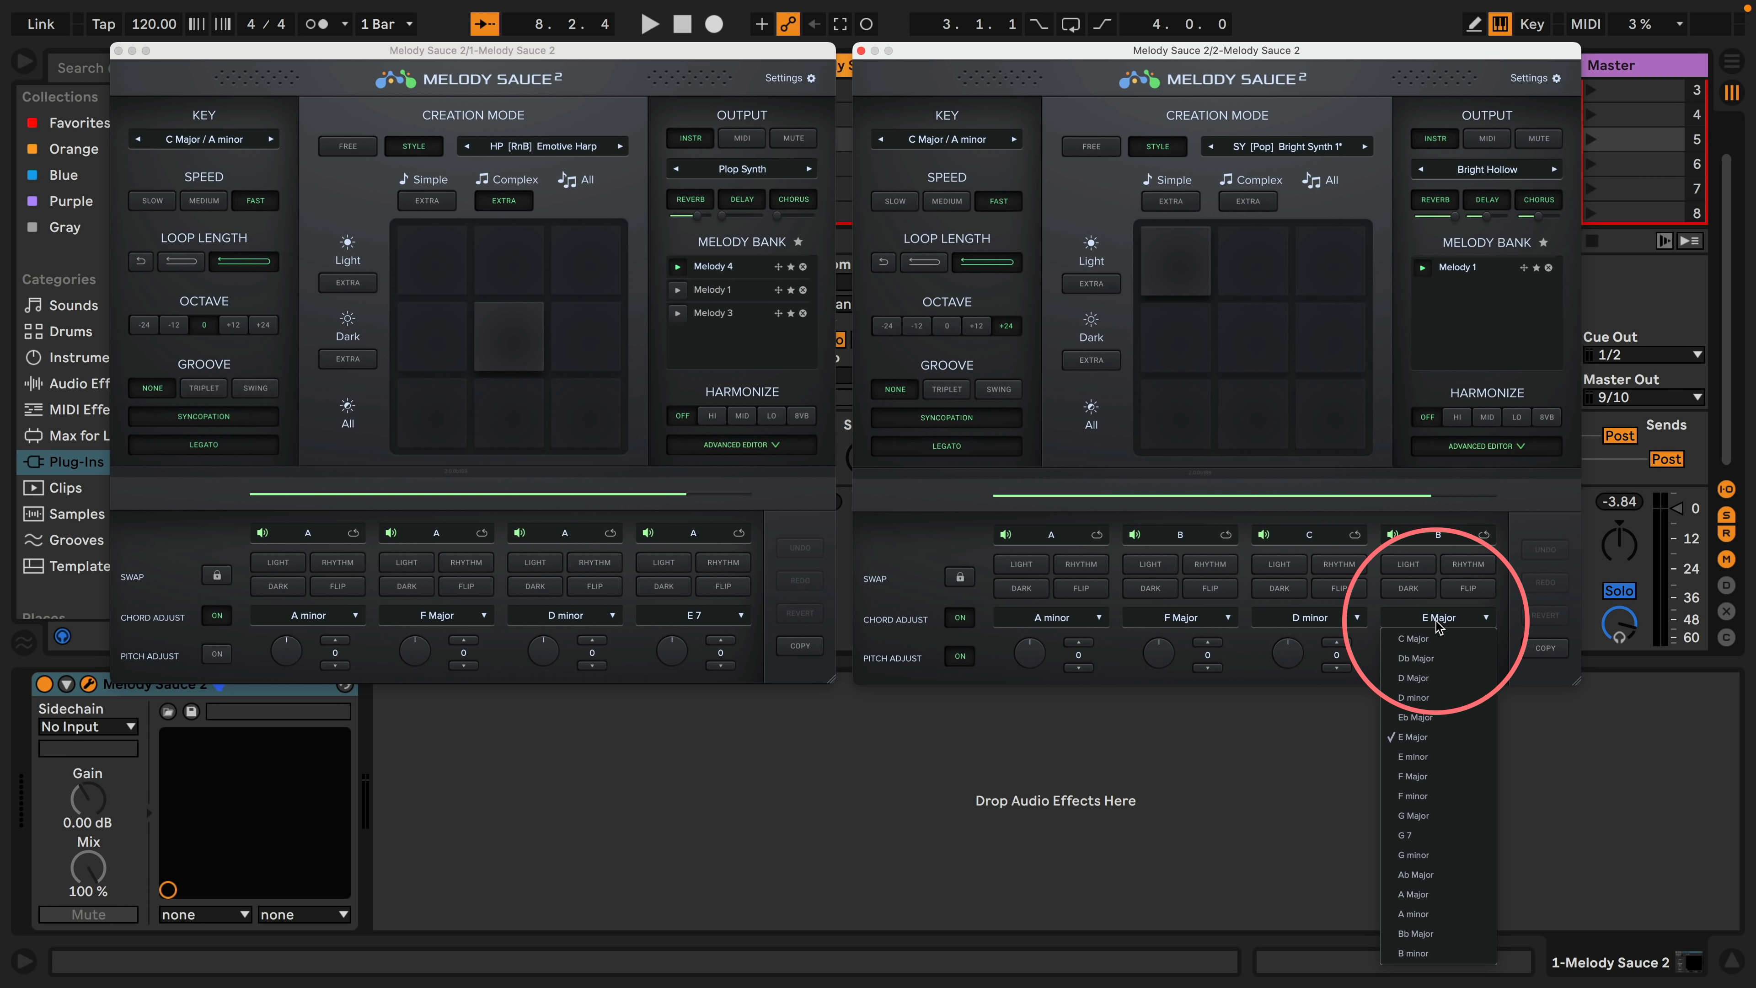
click(1417, 834)
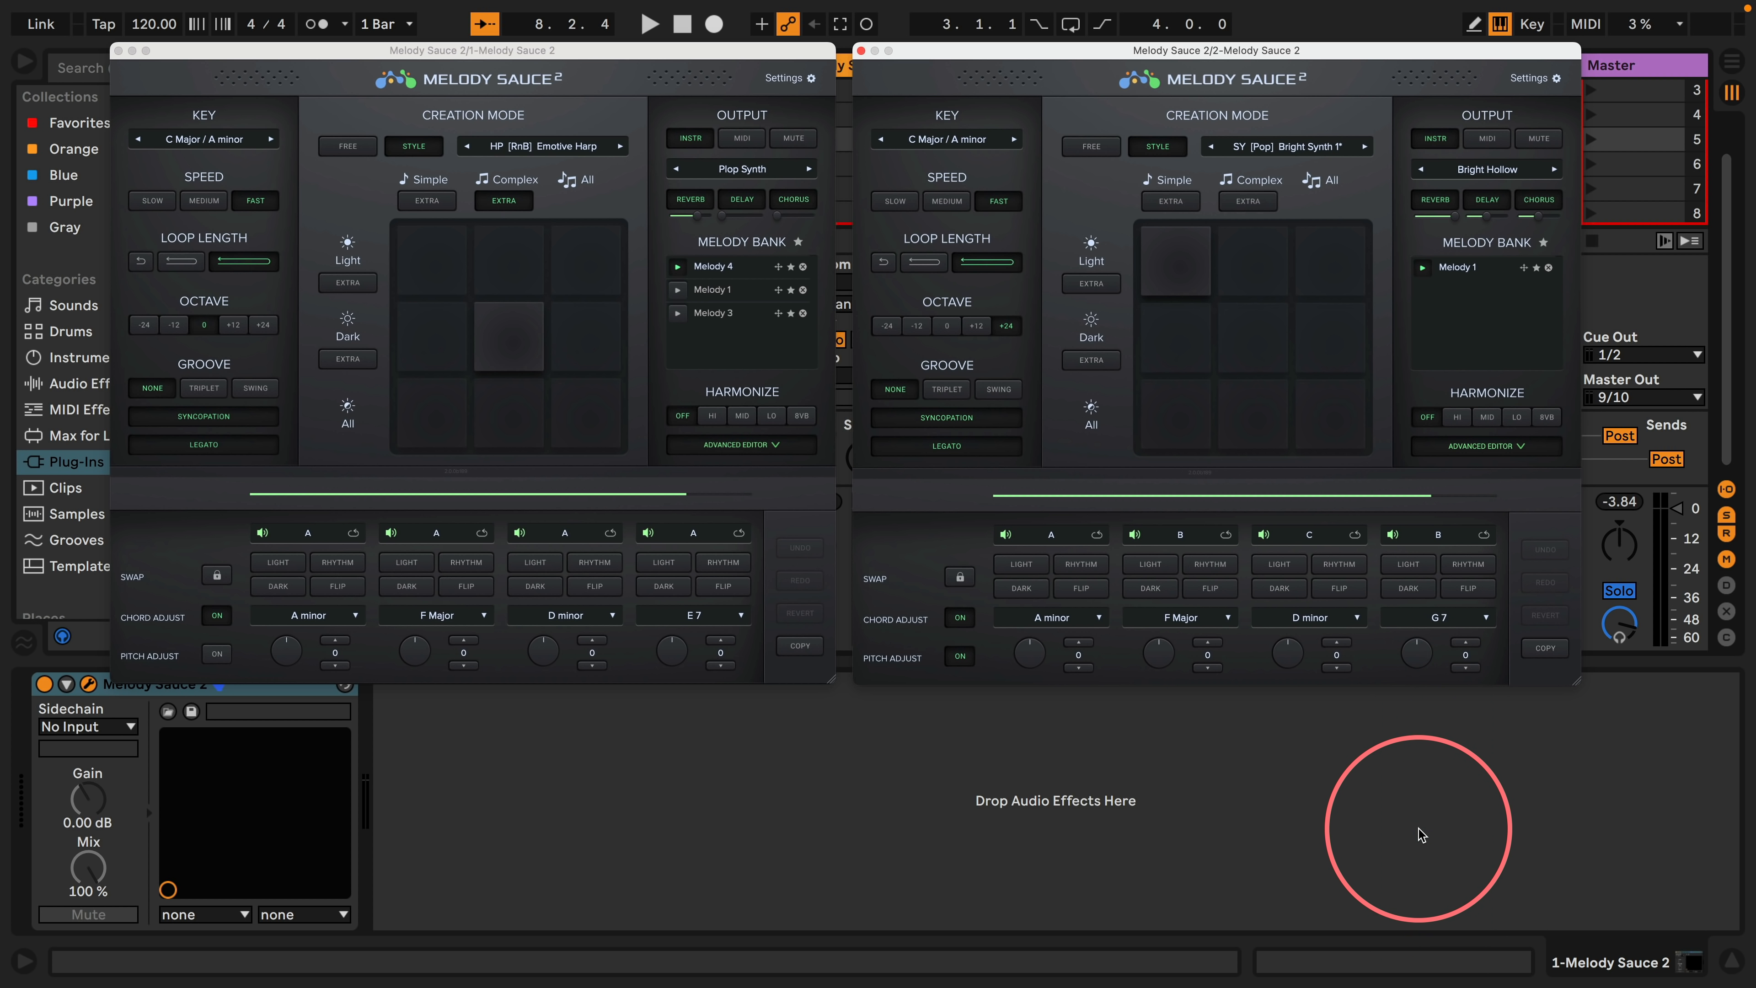
click(1463, 643)
click(1463, 642)
click(1463, 642)
click(1463, 642)
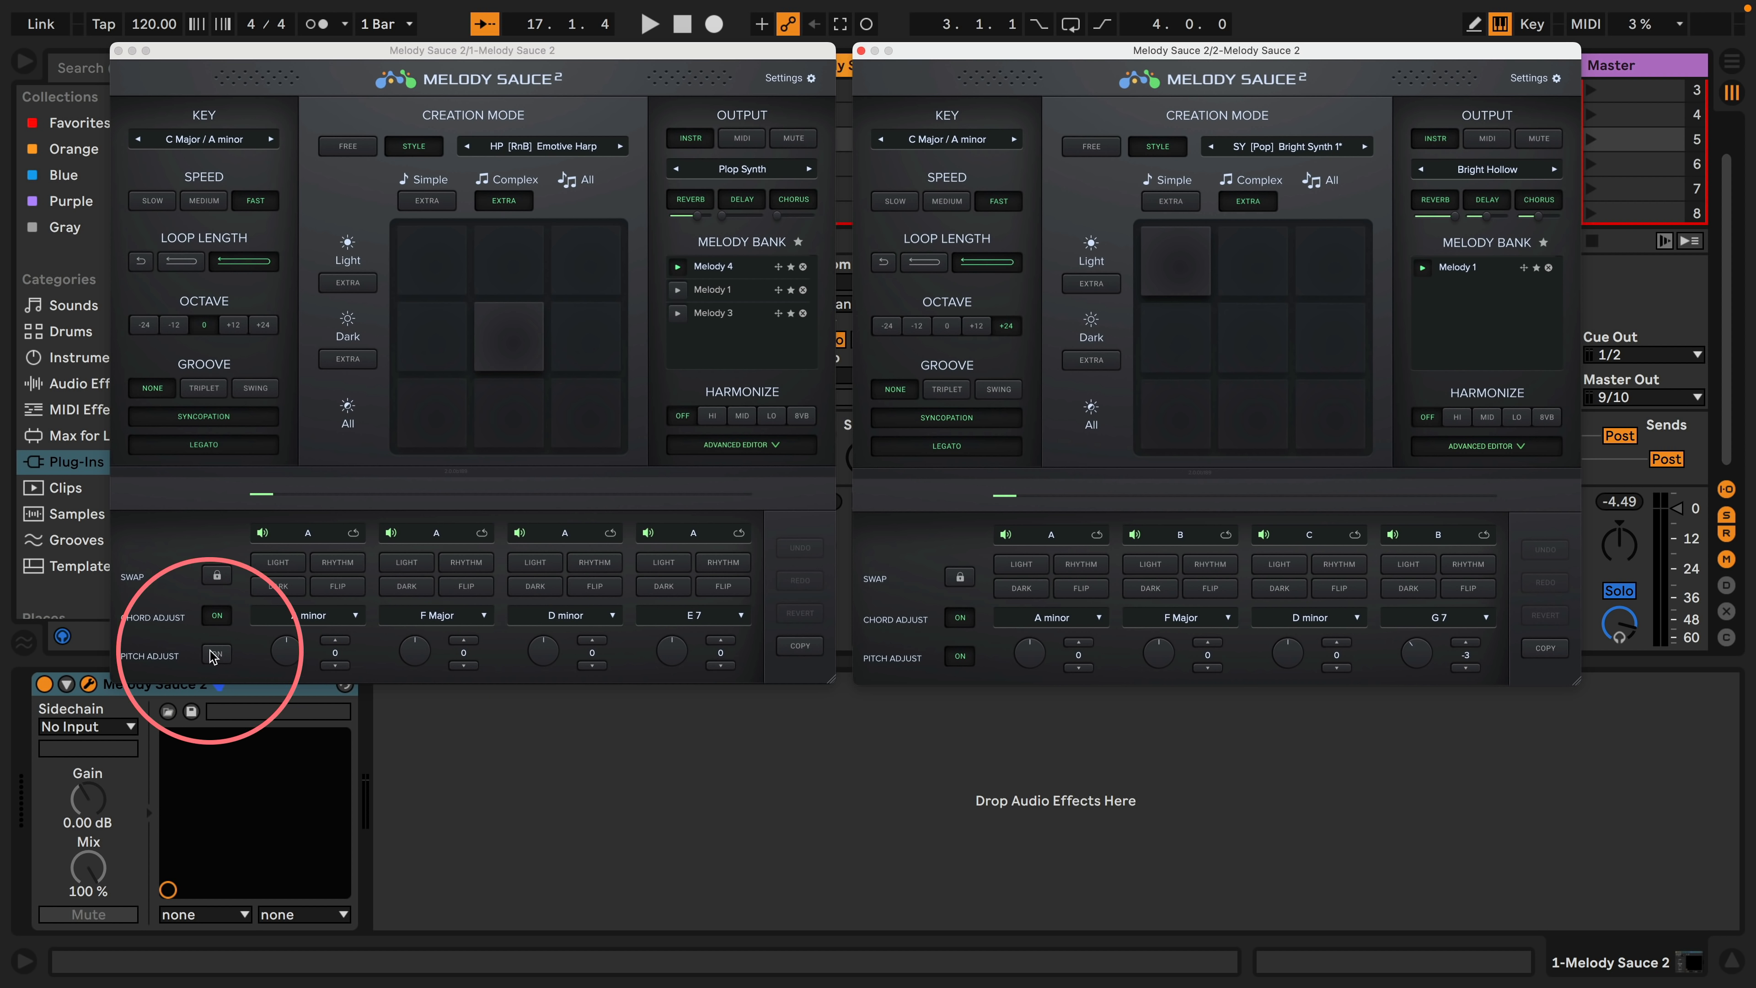
Step: Compare the chords offered for the first instance's fourth section with those for the second instance's first section
click(648, 617)
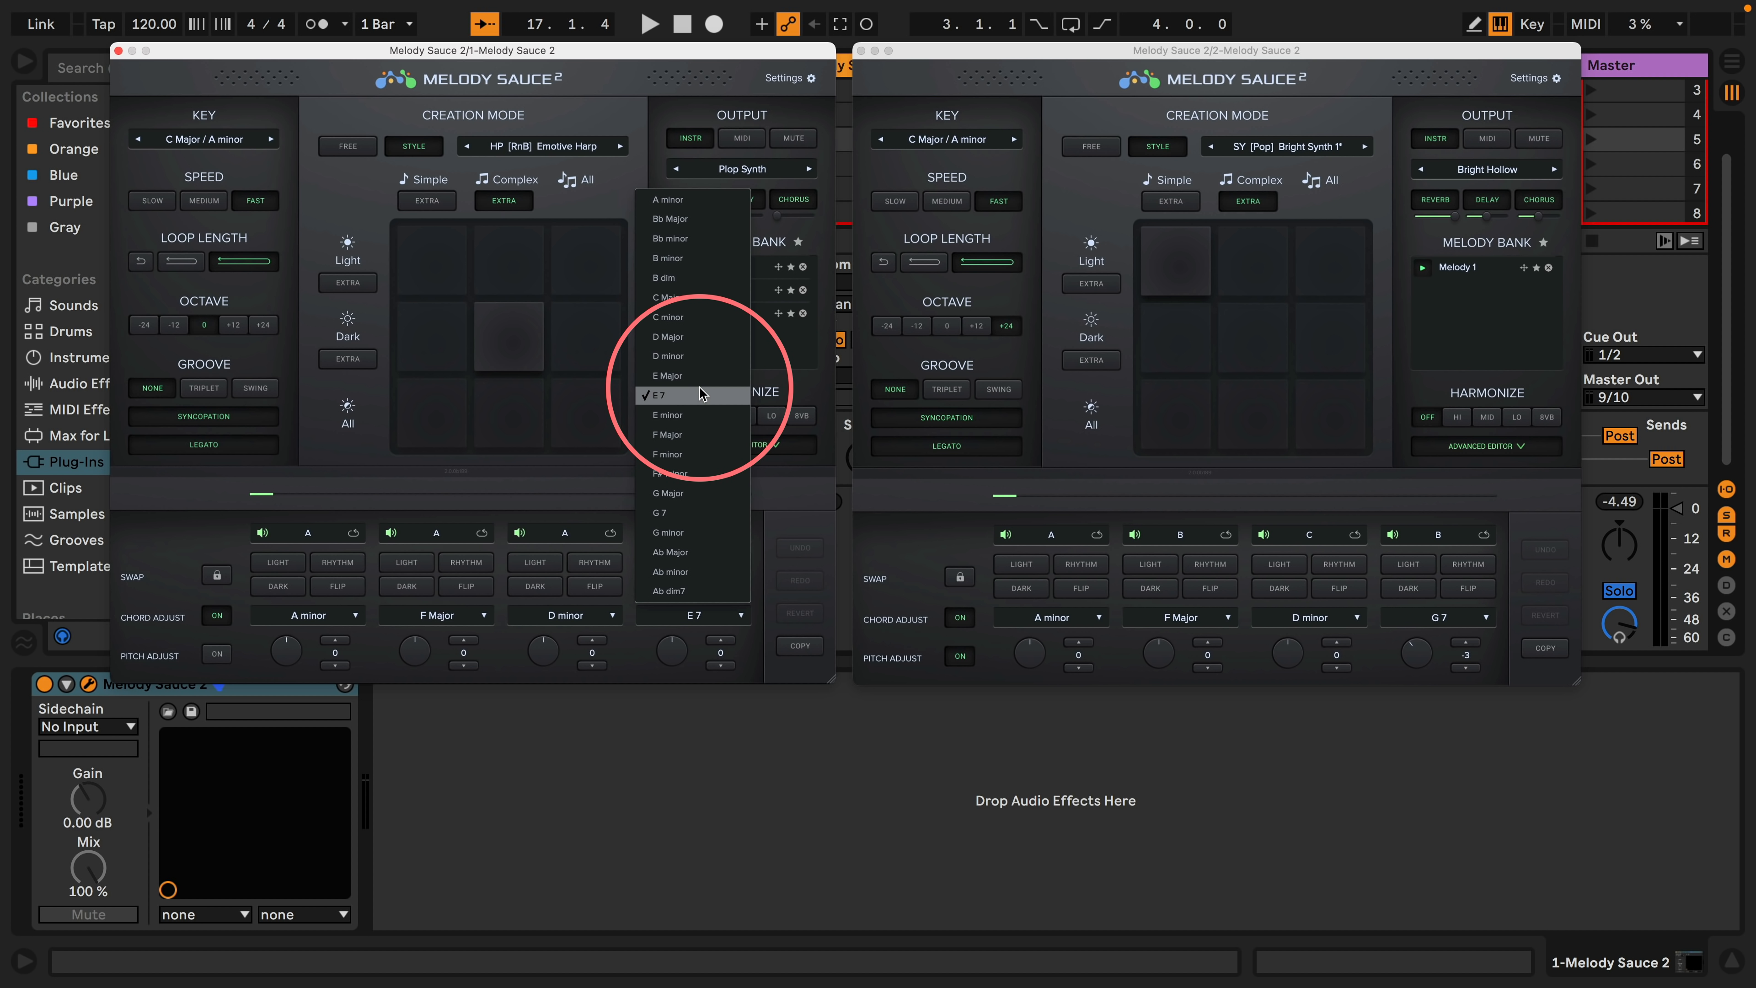
click(631, 650)
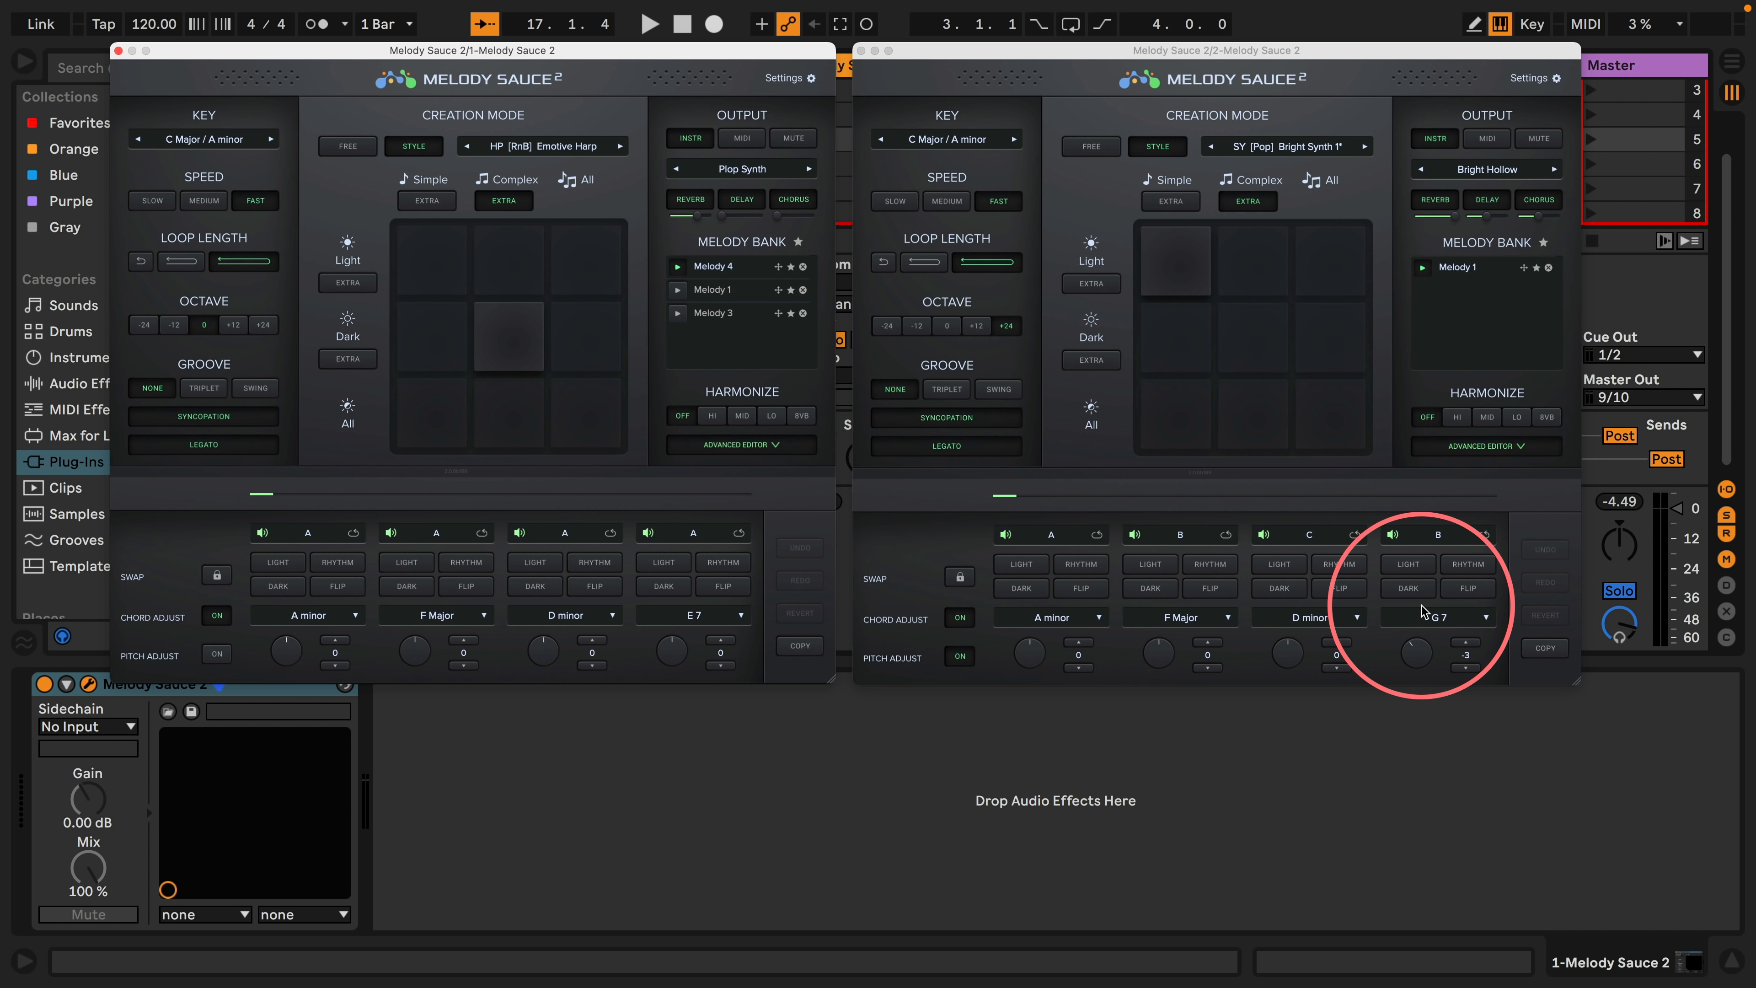
click(1099, 619)
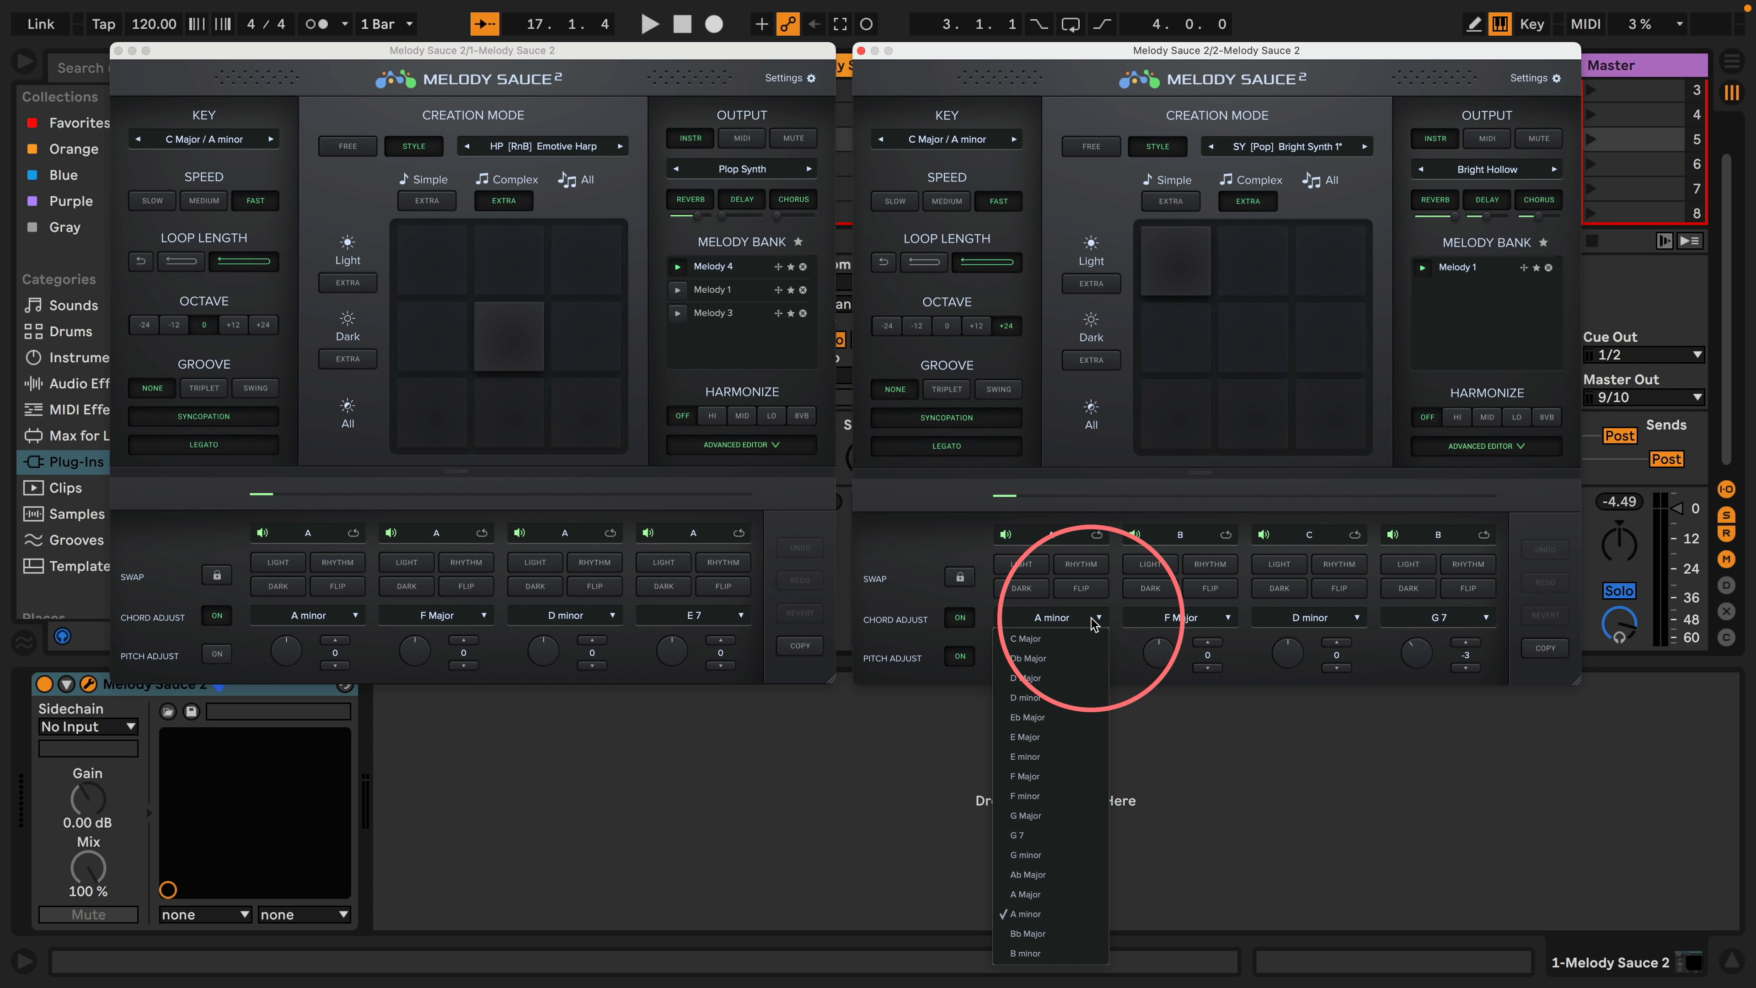
Step: Close the second instance's first-section chord list and play both instances together briefly
click(1089, 619)
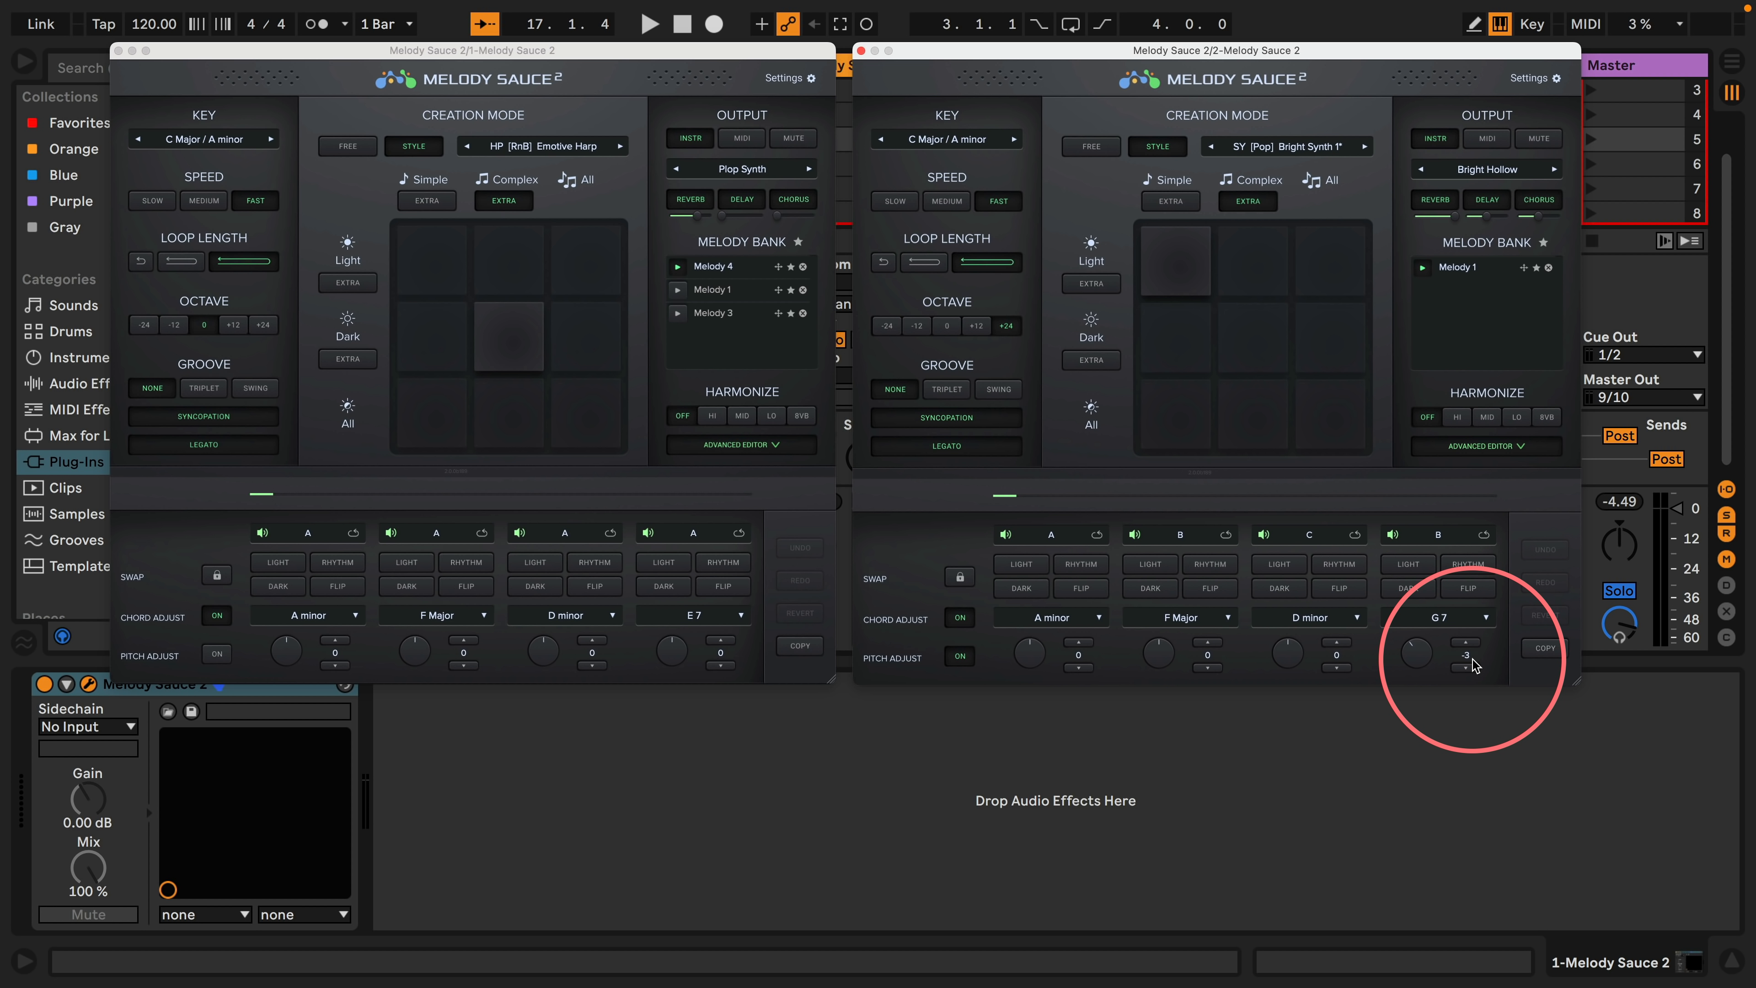
key(space)
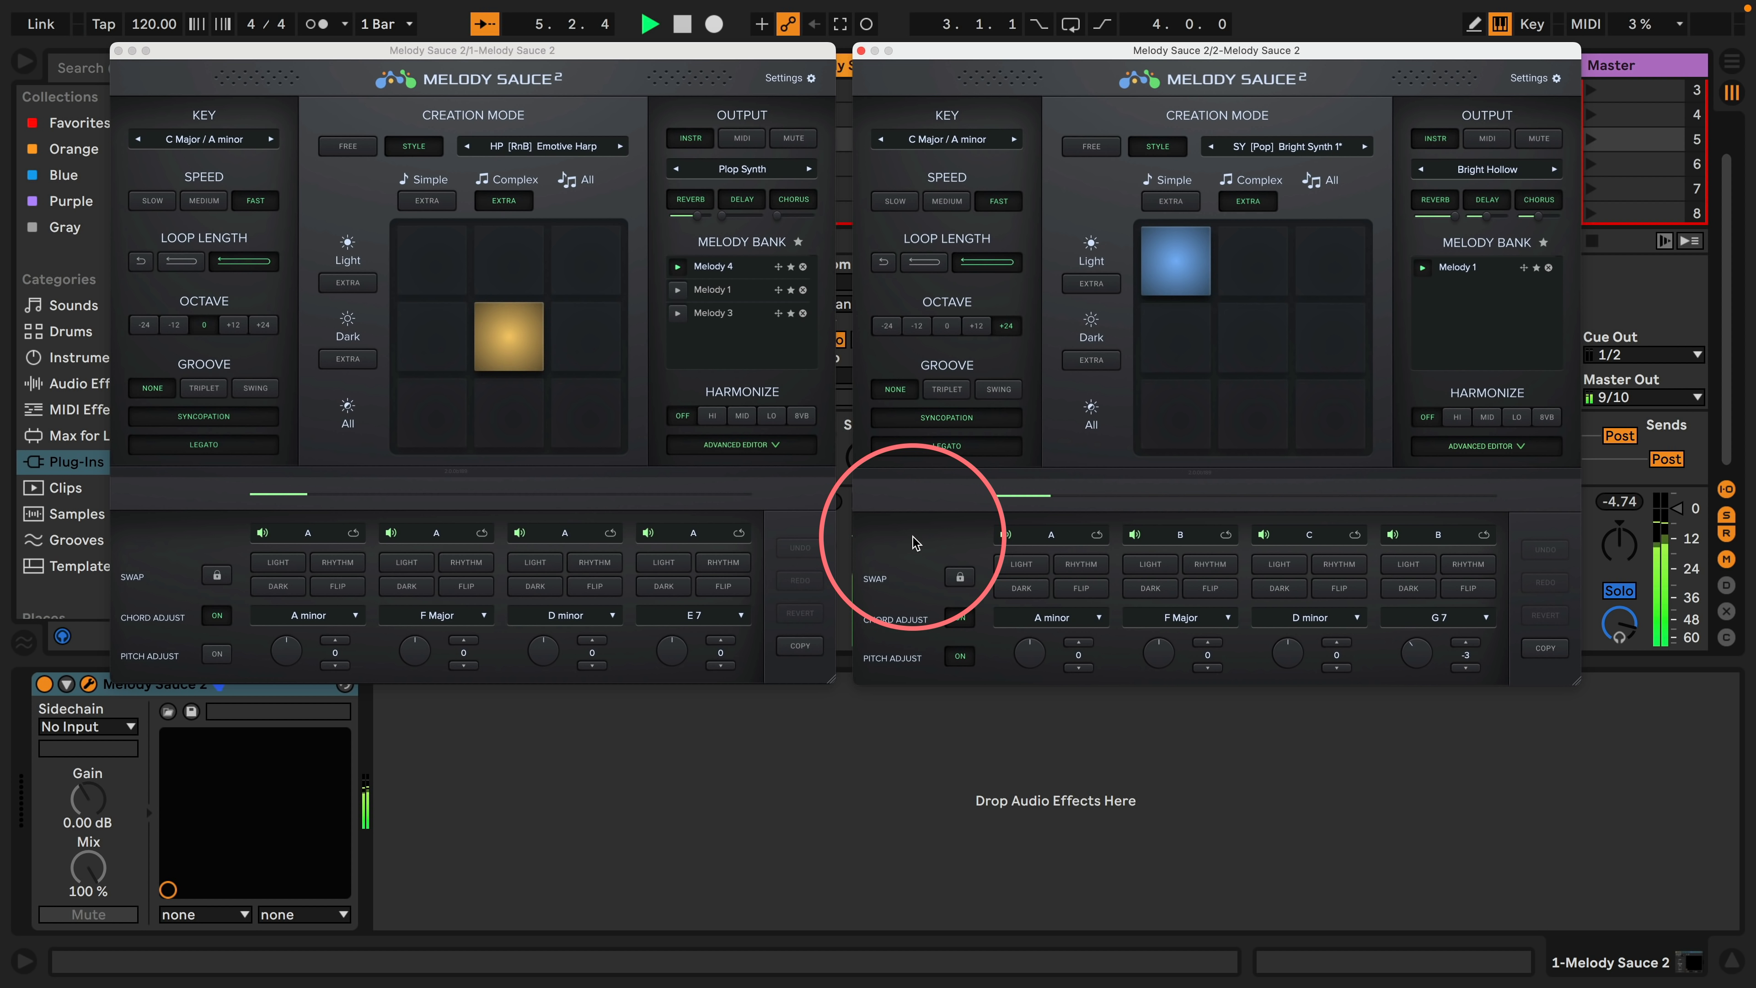
key(space)
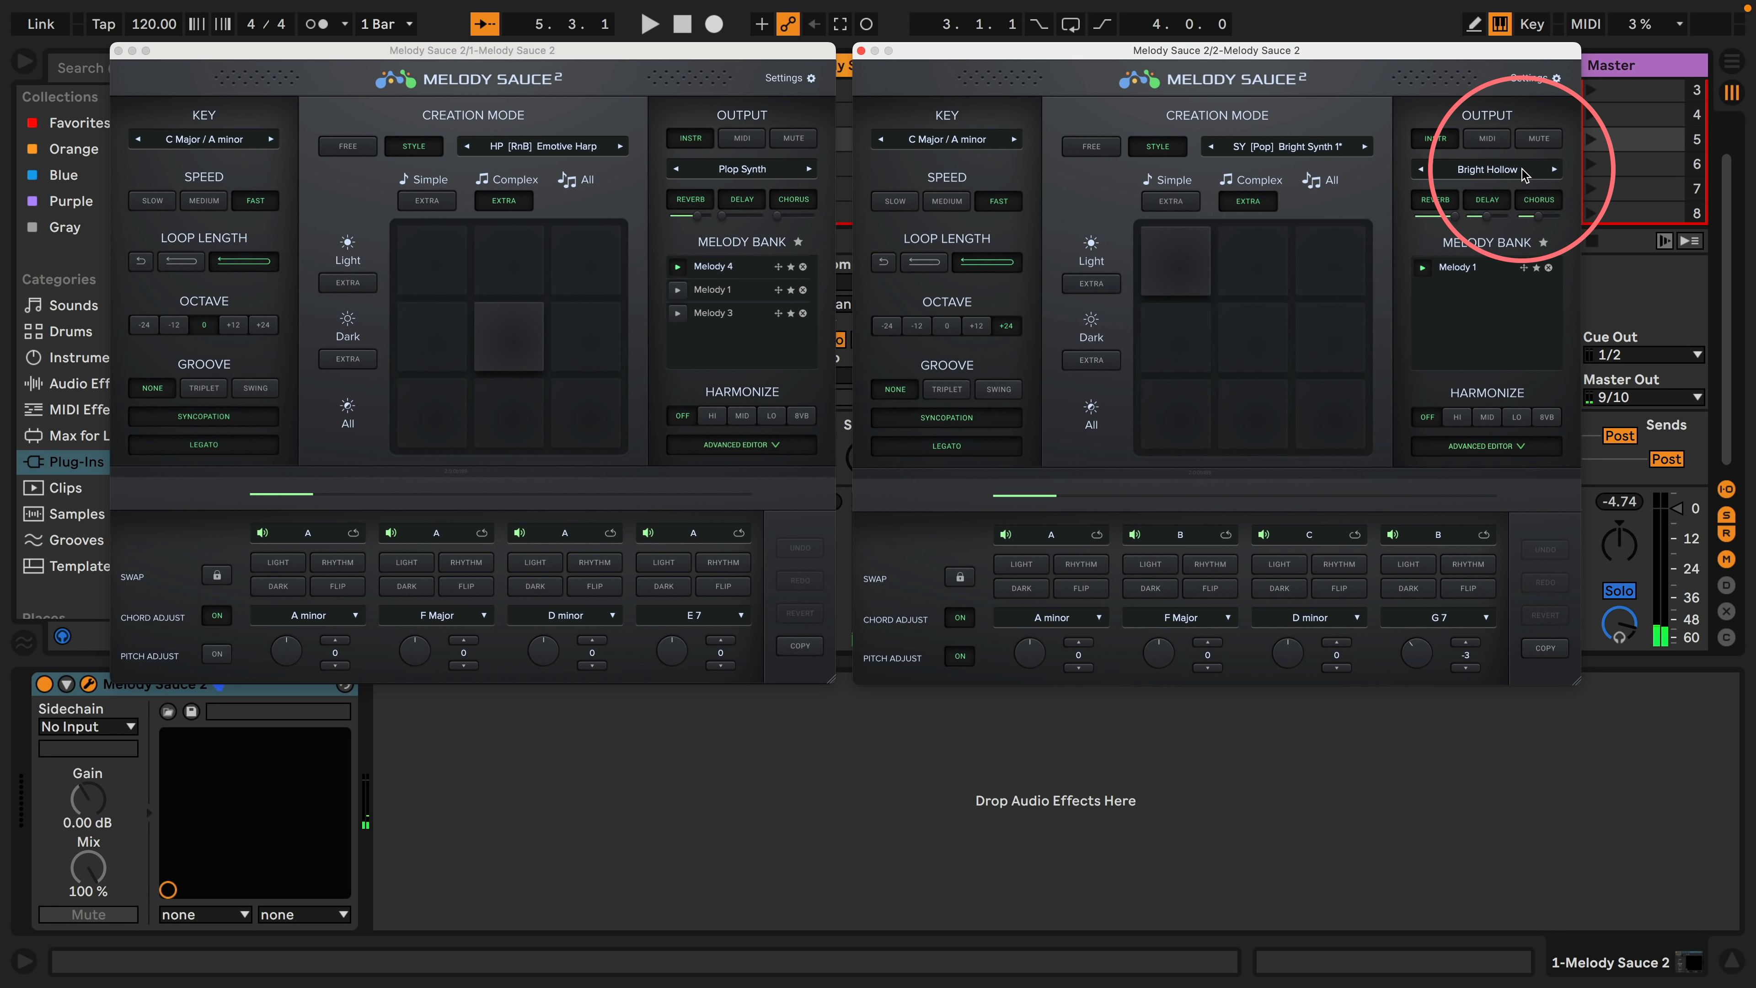
Step: Switch the second instance's sound to Hybrid Xylo and, during playback, advance through the following mallet presets to Metallic Lead
click(1482, 170)
mouse_move(1435, 249)
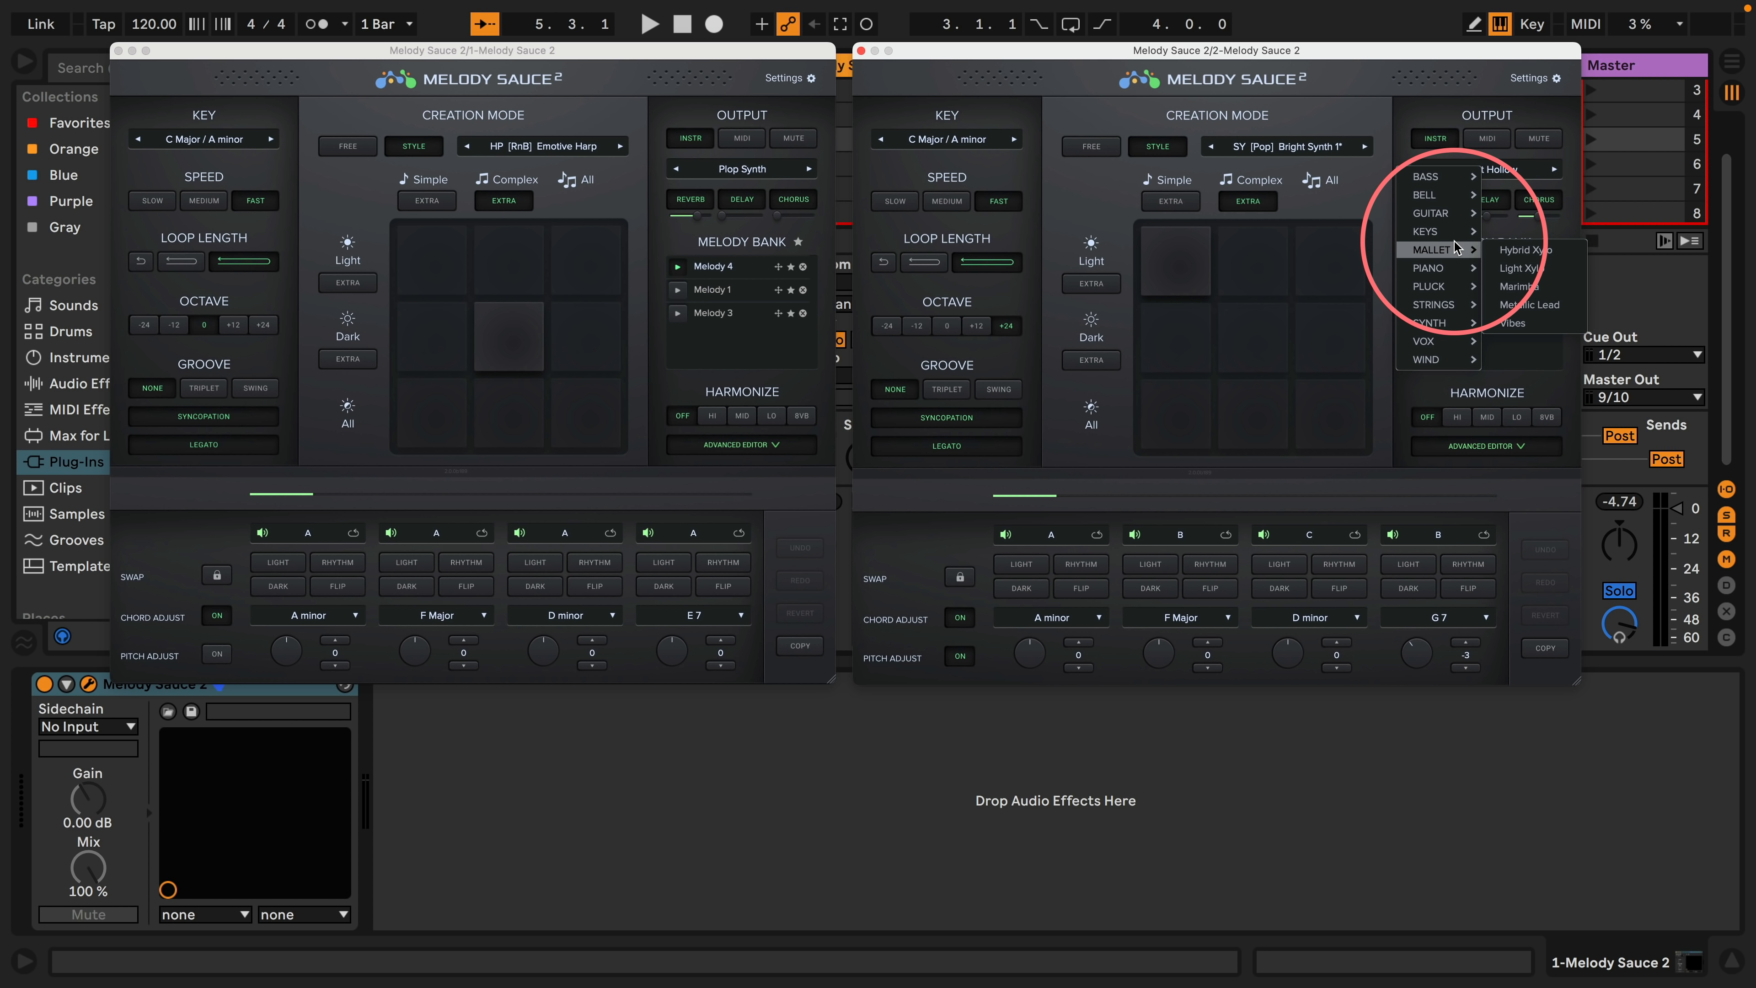
click(1499, 263)
key(space)
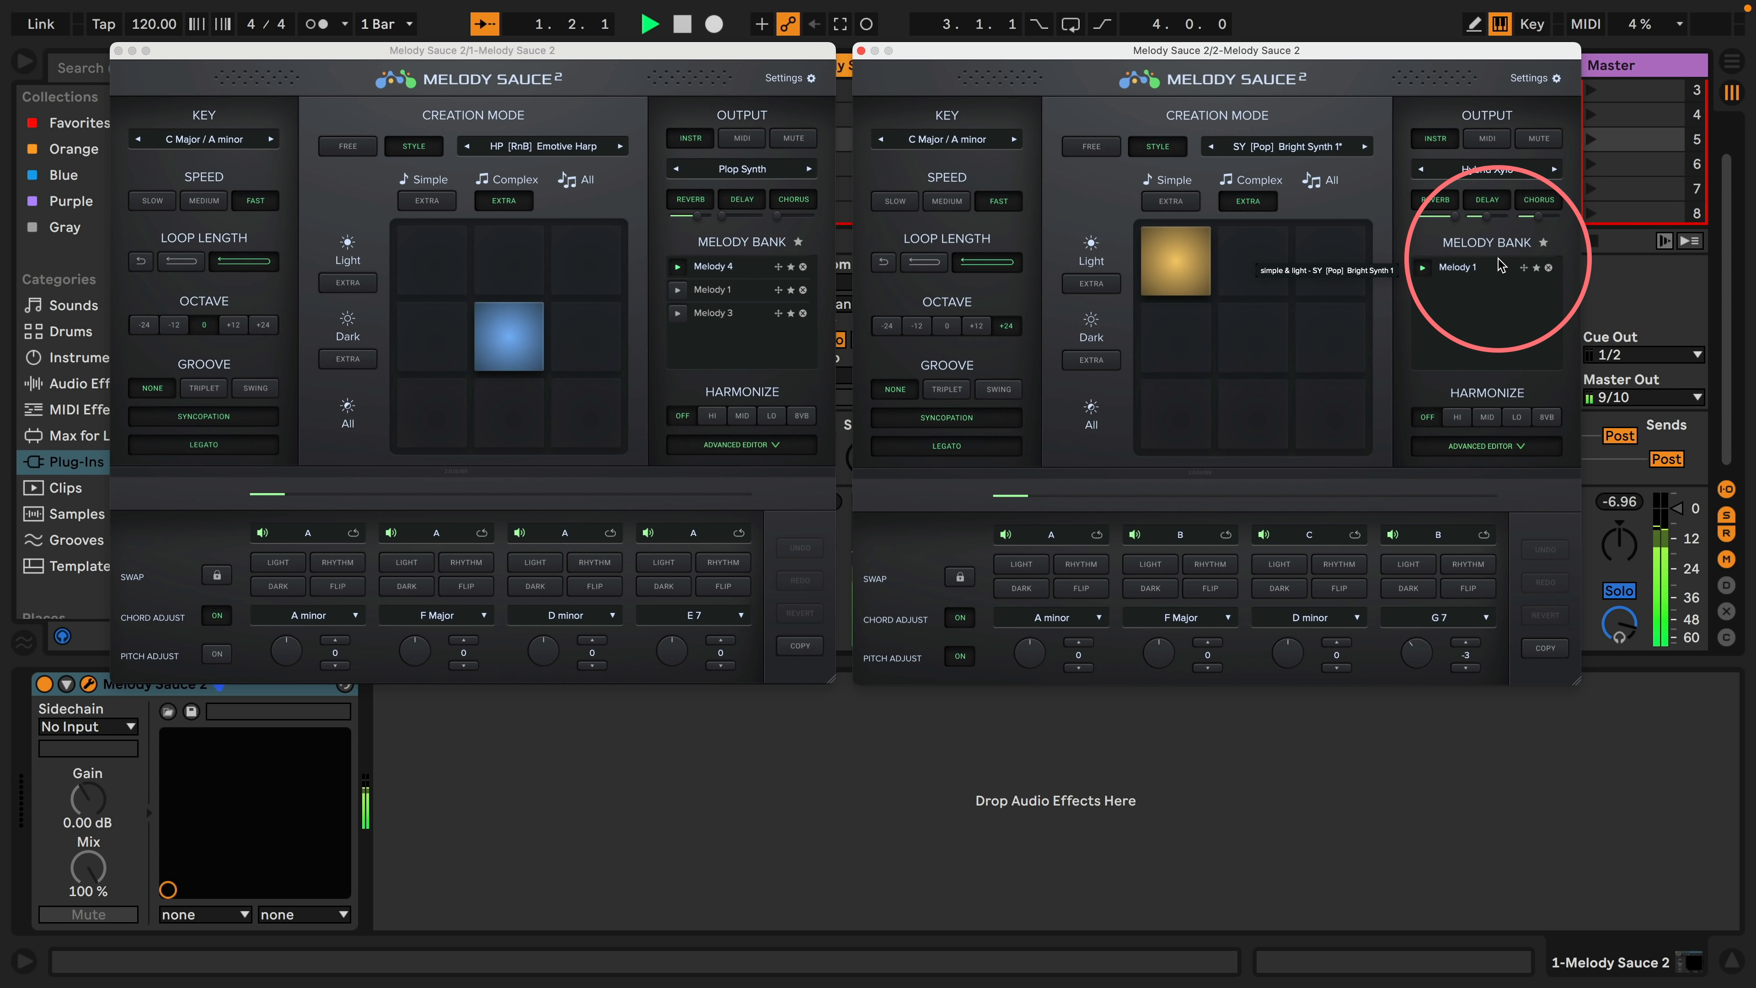
click(1555, 171)
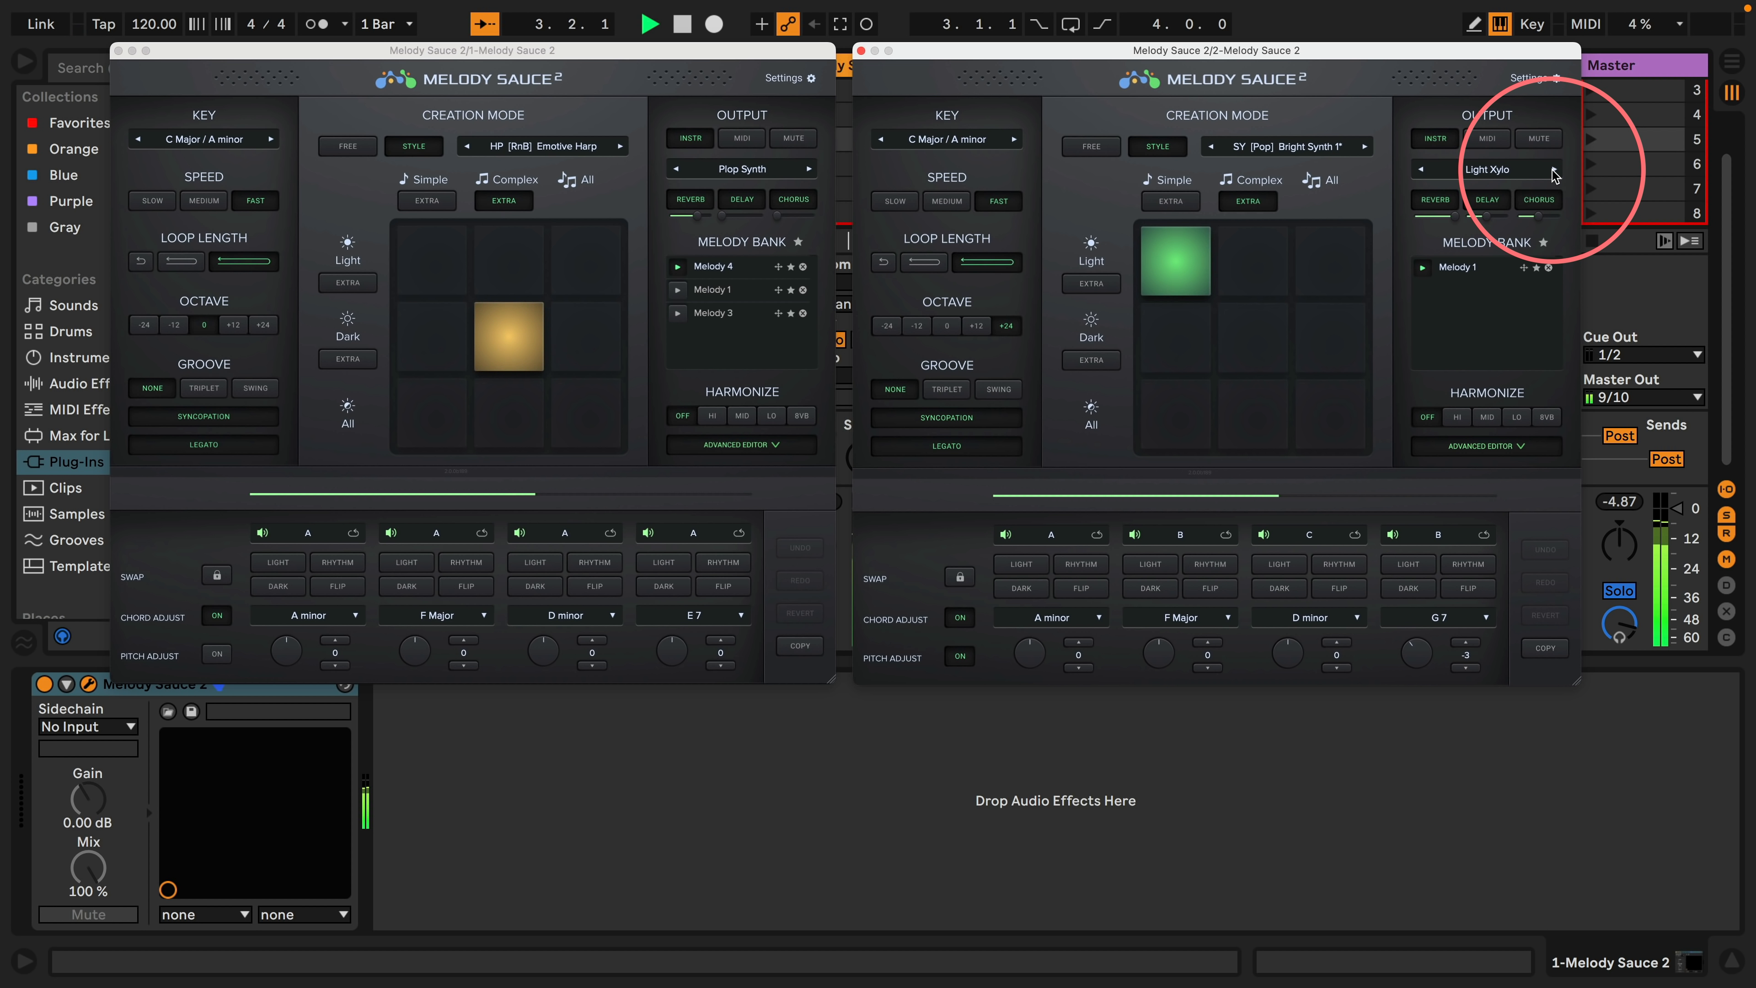
click(1555, 171)
click(1554, 171)
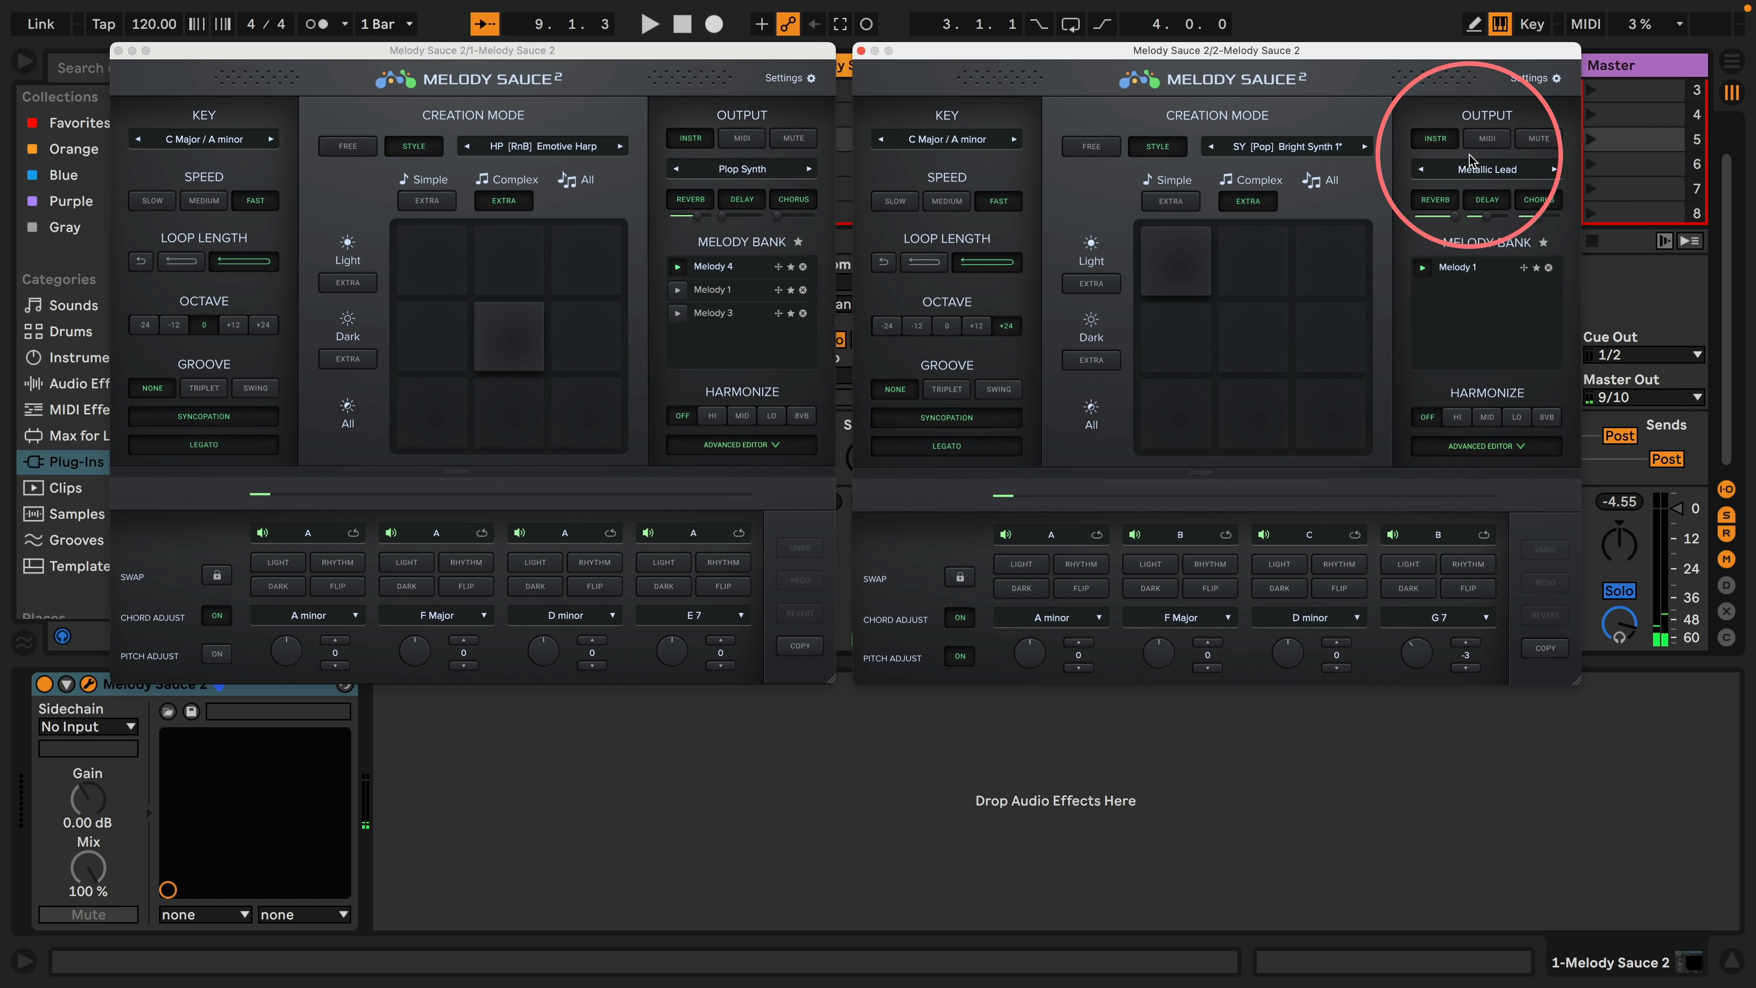
Step: Look through the sound categories offered for the second instance, keep Metallic Lead and set the octave to +12
click(1486, 168)
mouse_move(1424, 305)
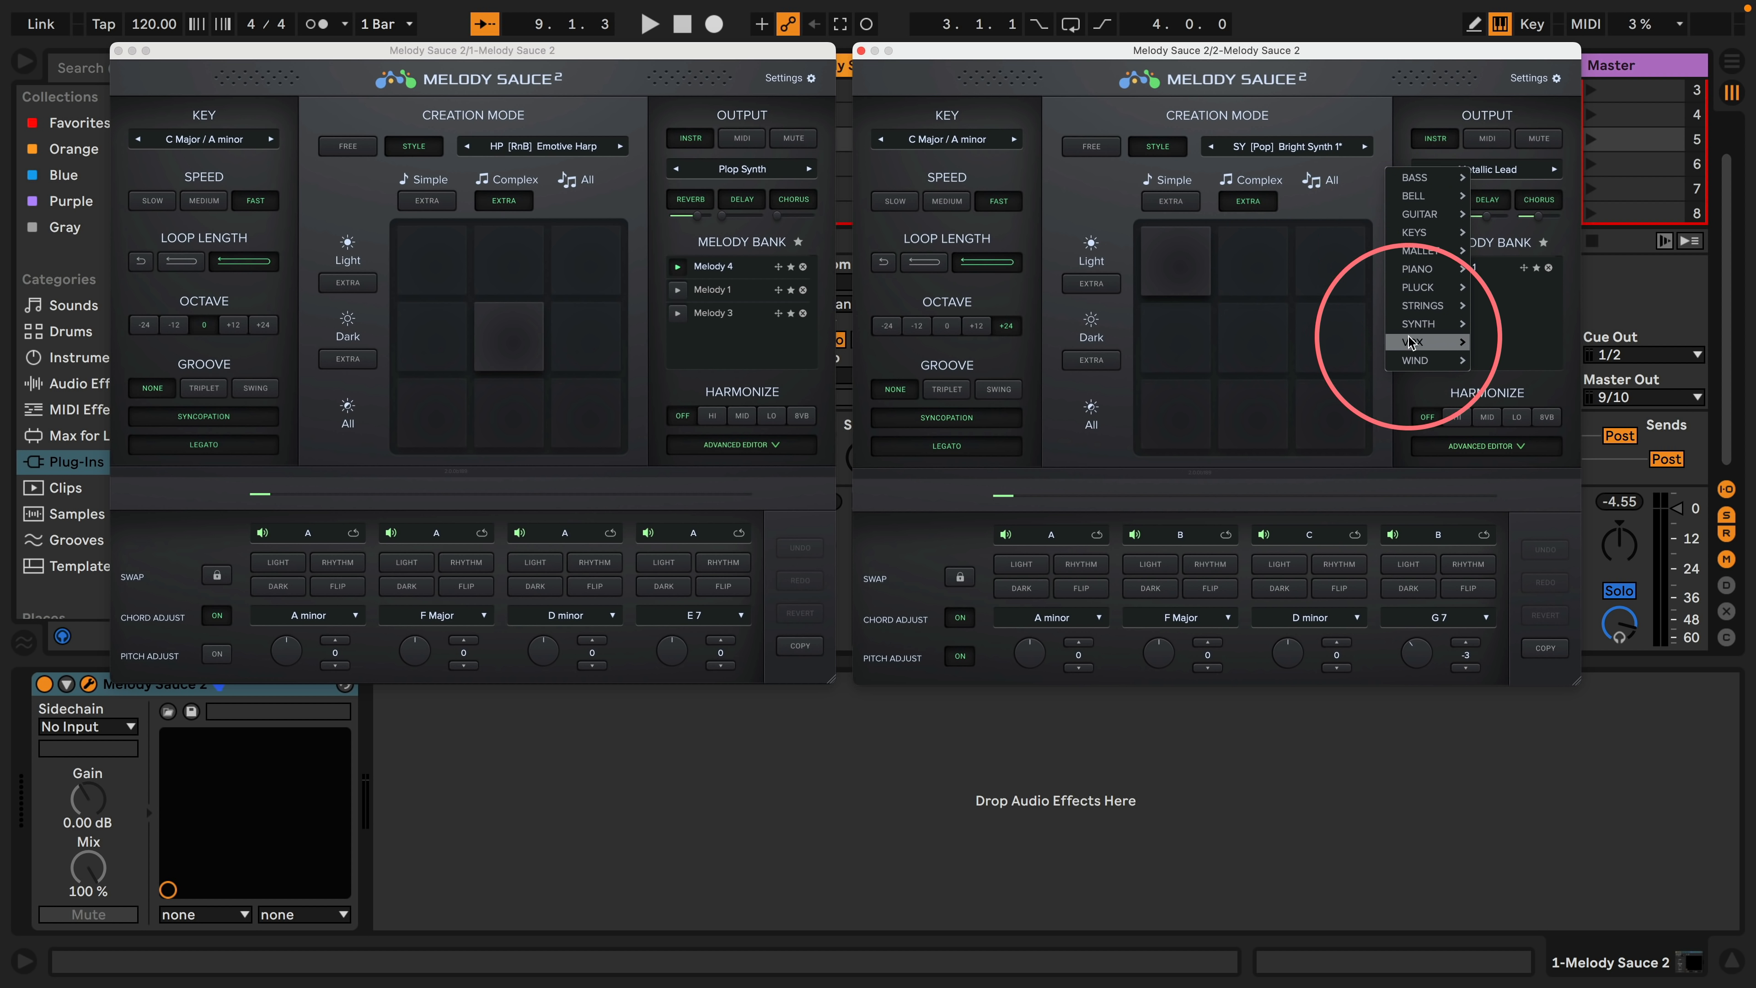
mouse_move(1434, 268)
mouse_move(1446, 235)
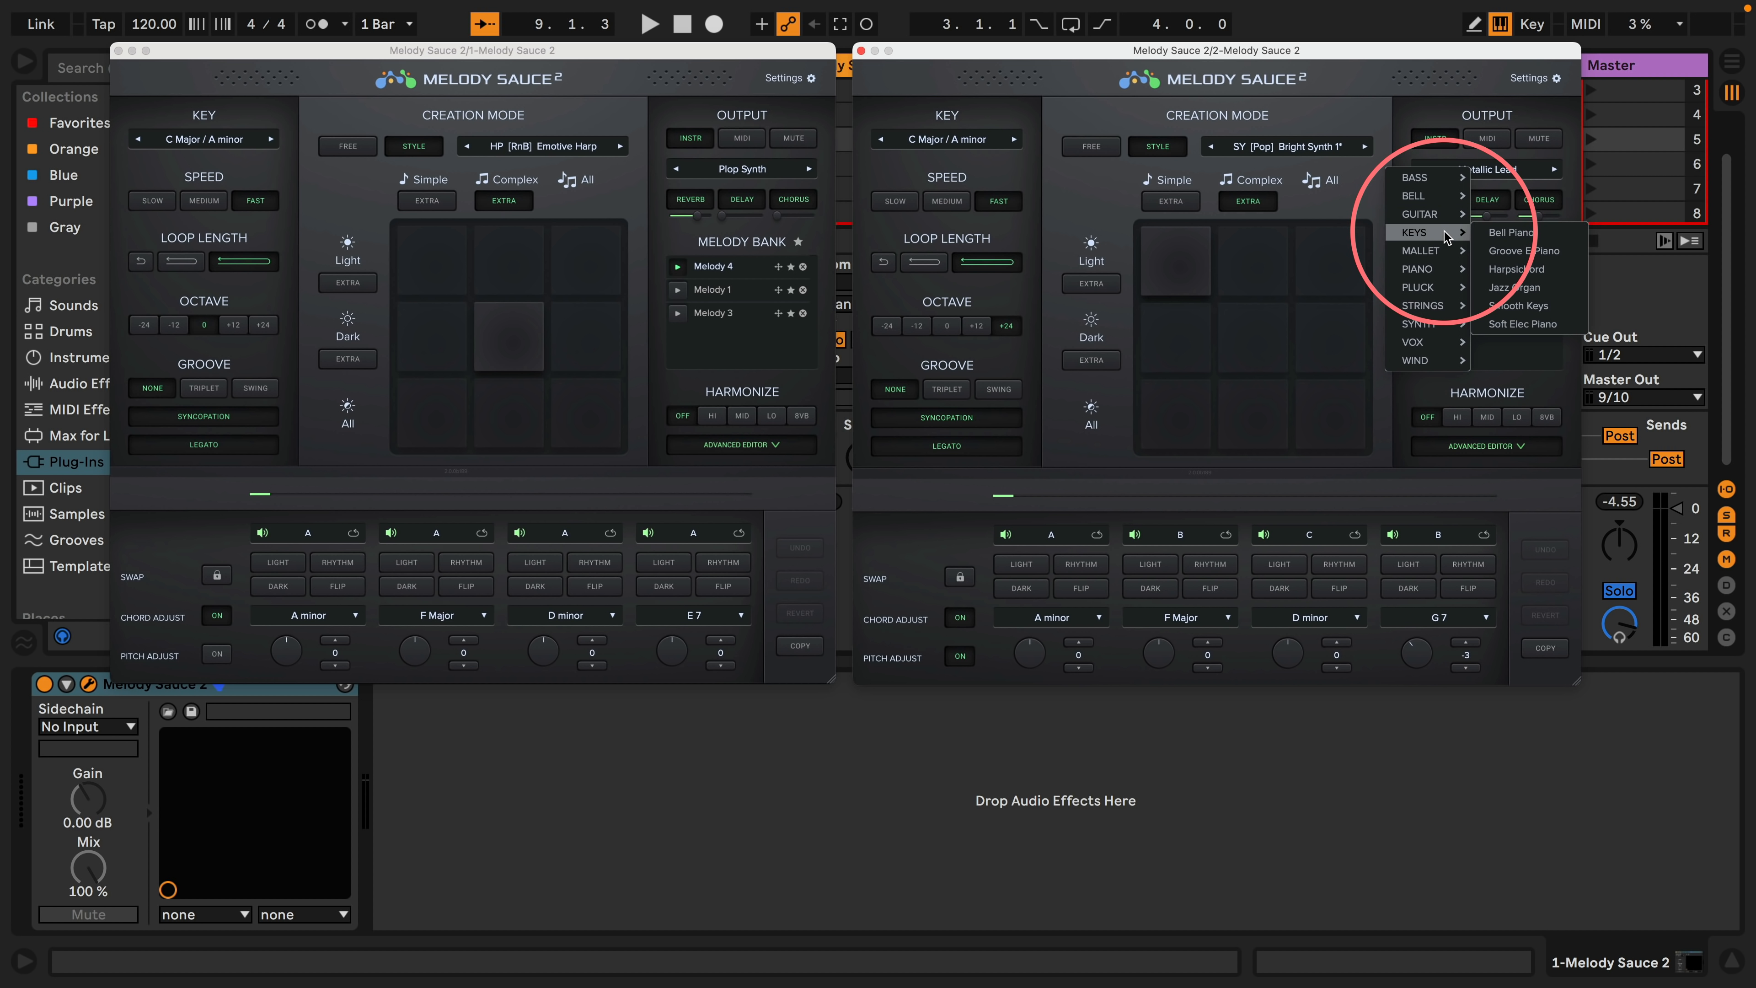
click(1519, 325)
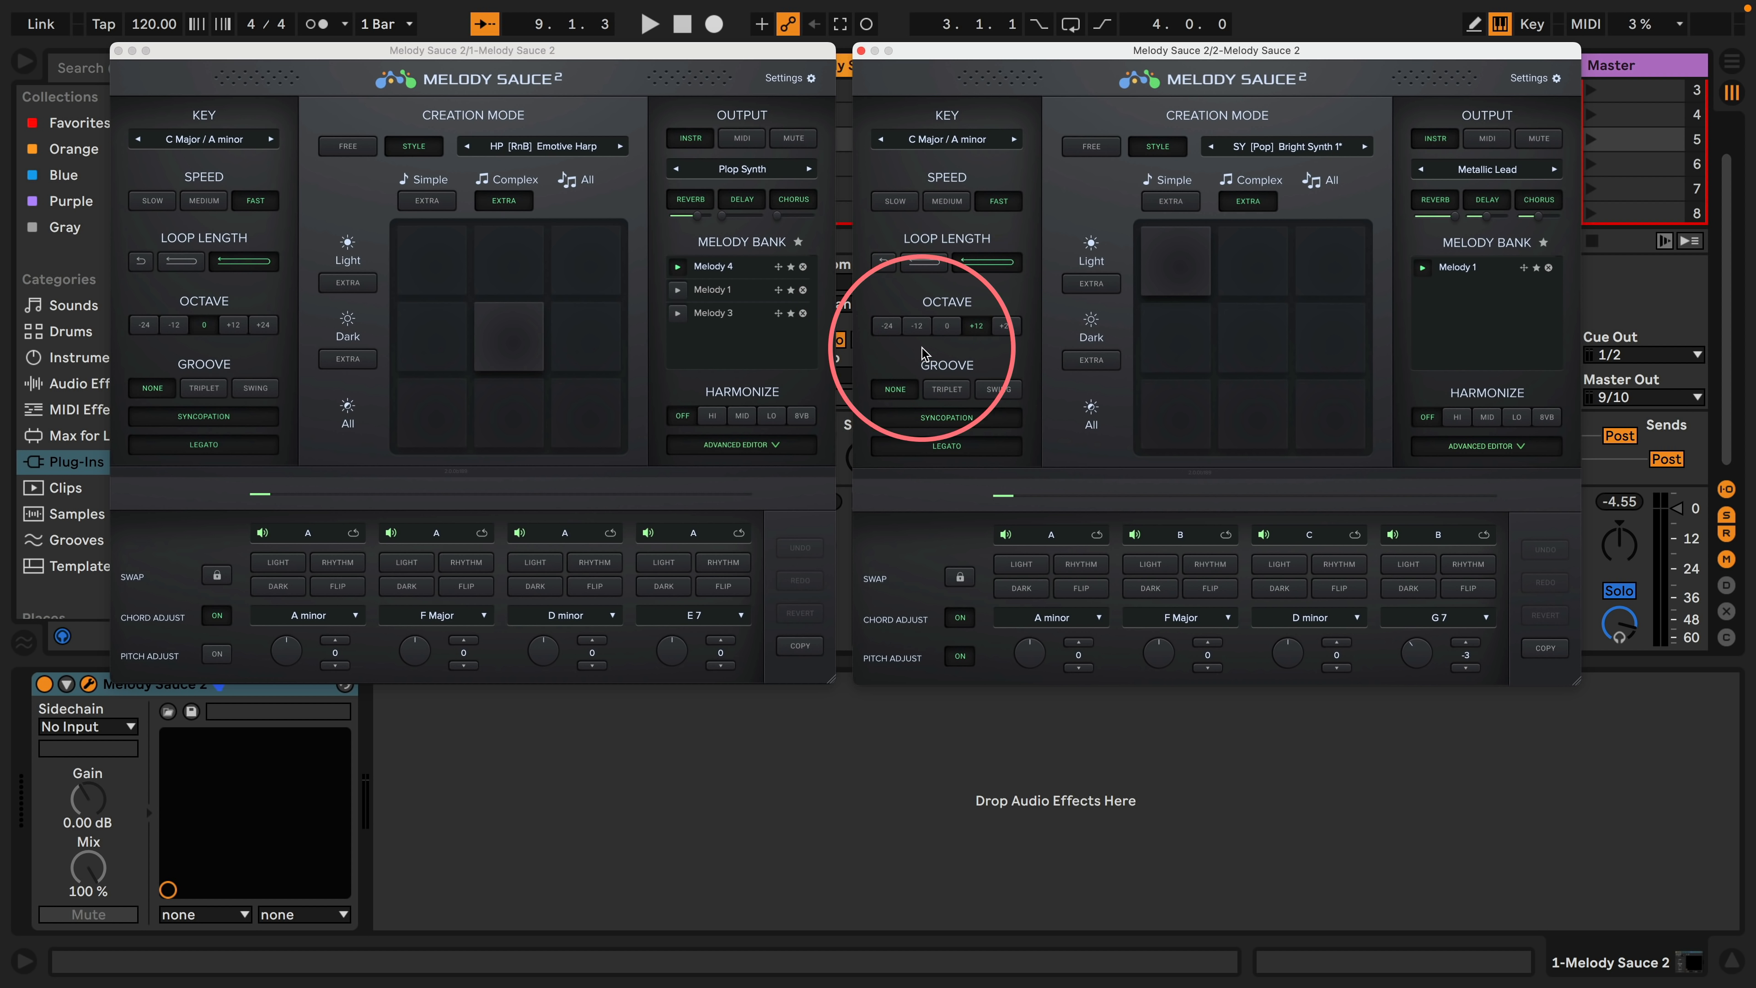
Step: Play both instances together to hear Metallic Lead at the +12 octave and stop playback
key(space)
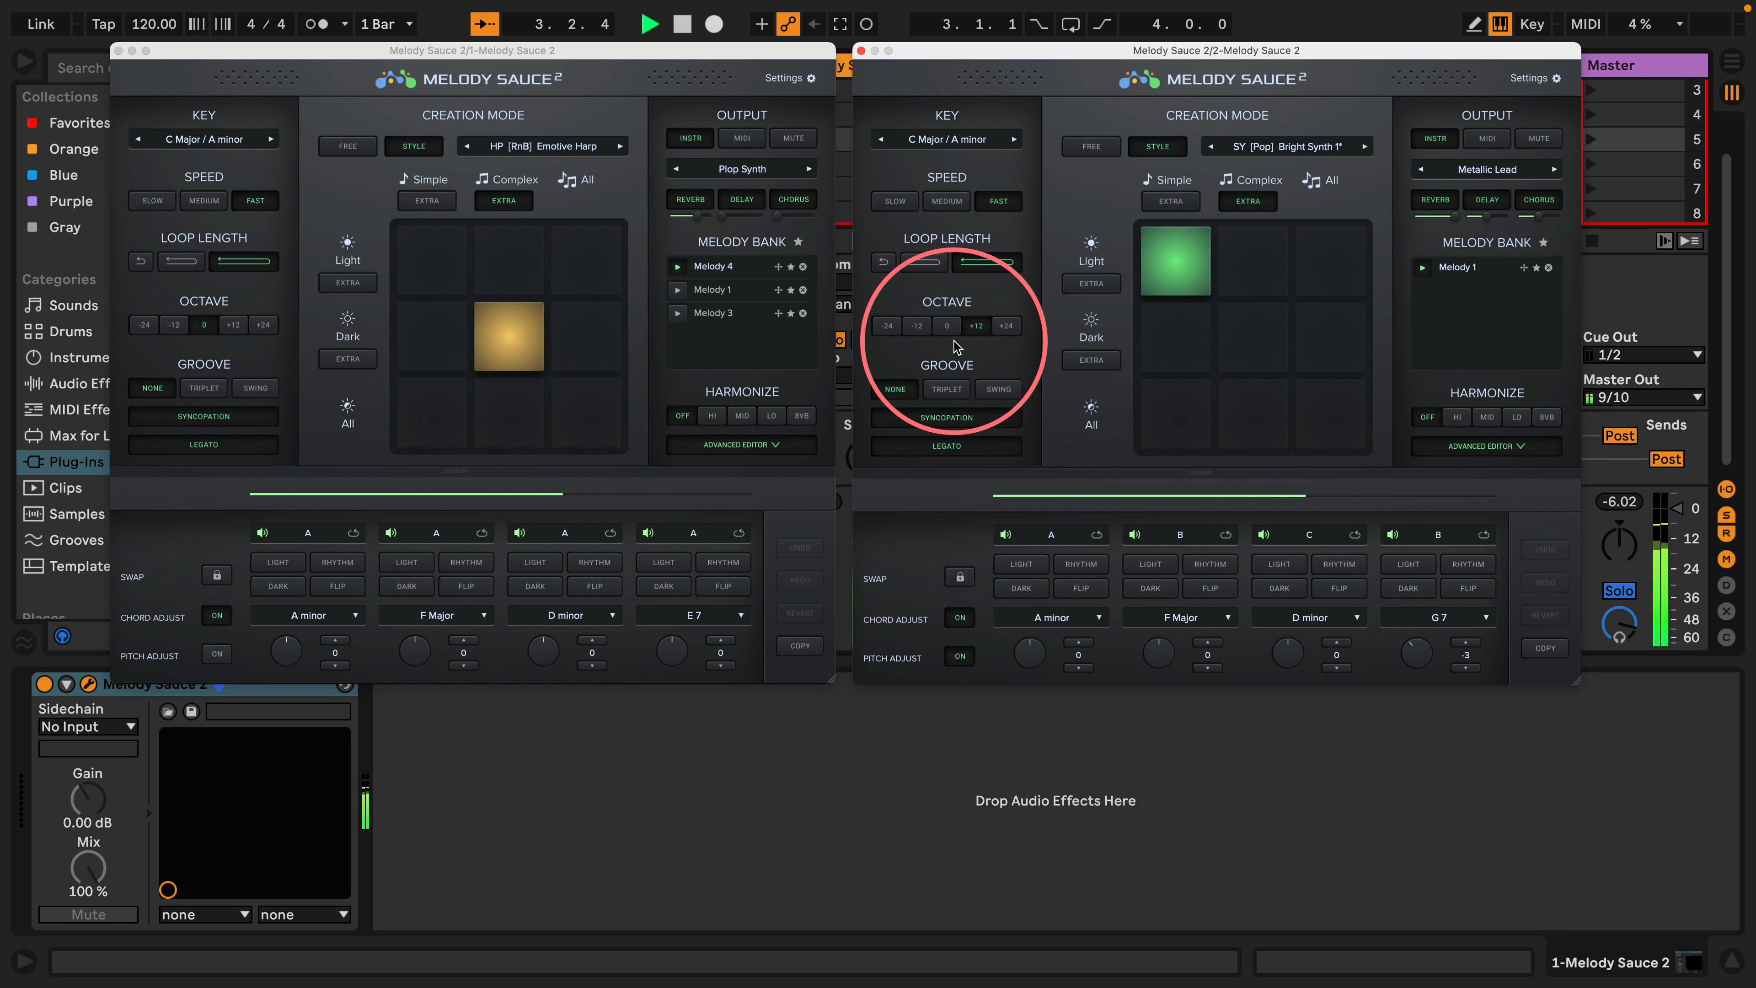
click(523, 818)
key(space)
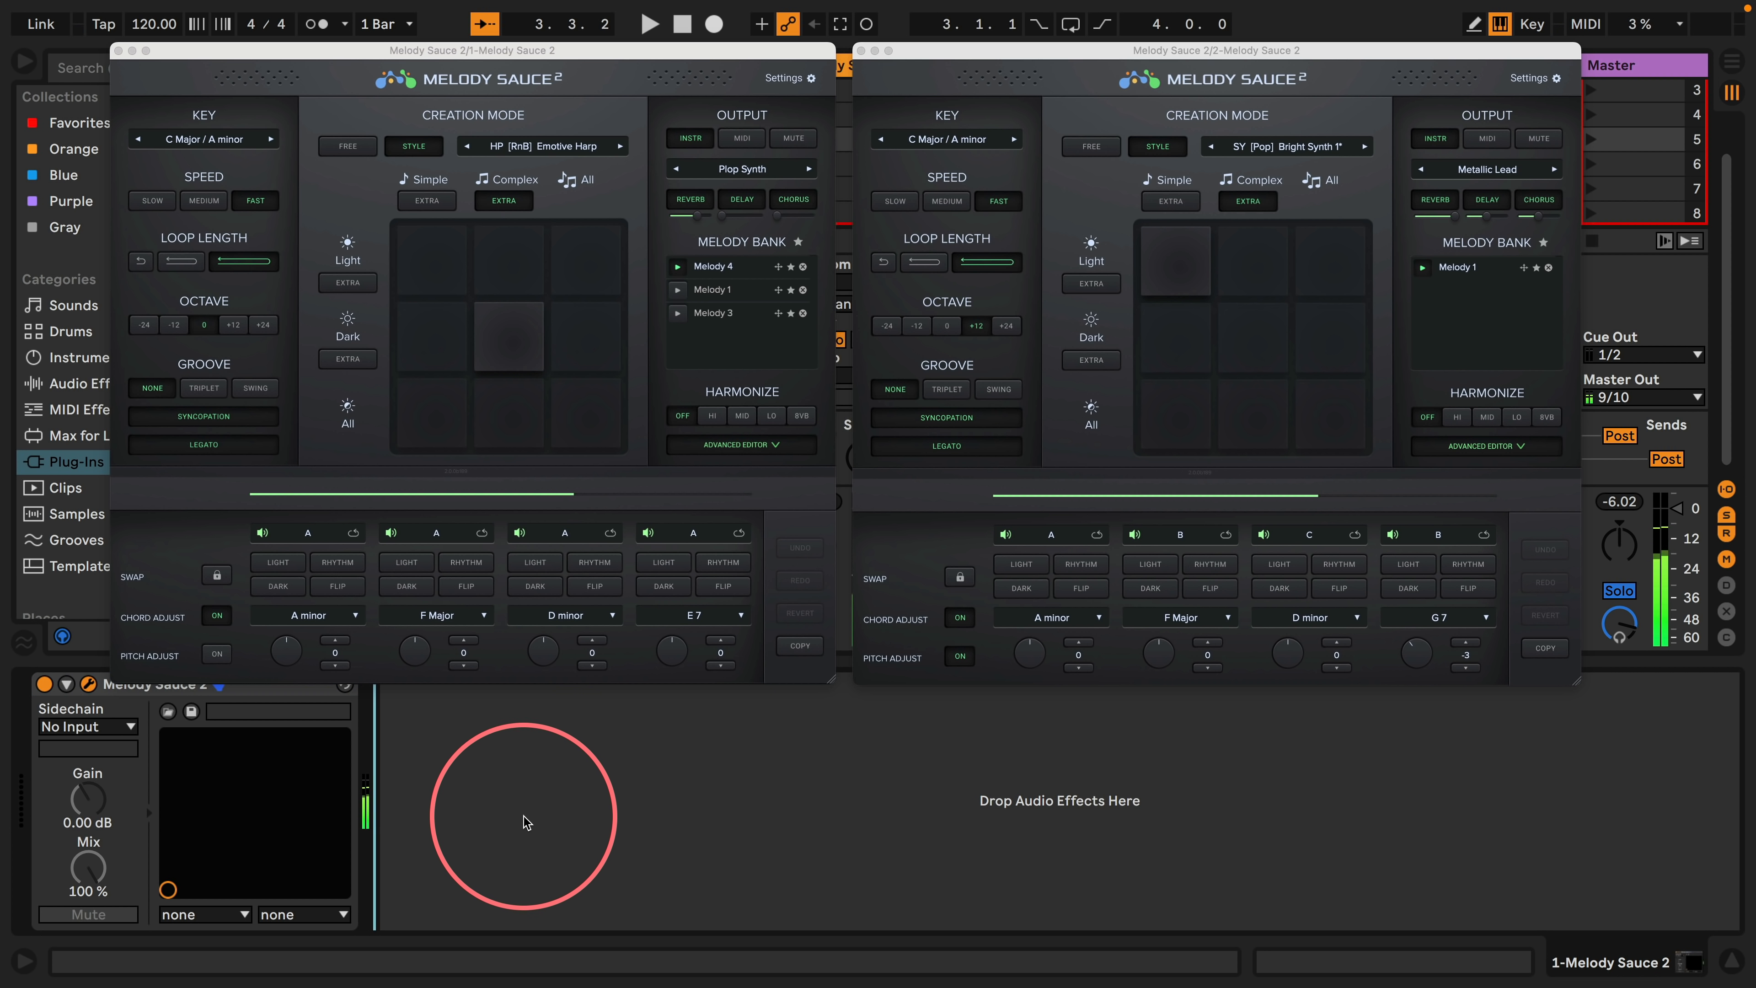
Step: Close both plug-in windows and add an Auto Filter audio effect to the second Melody Sauce 2 track
click(861, 50)
click(119, 51)
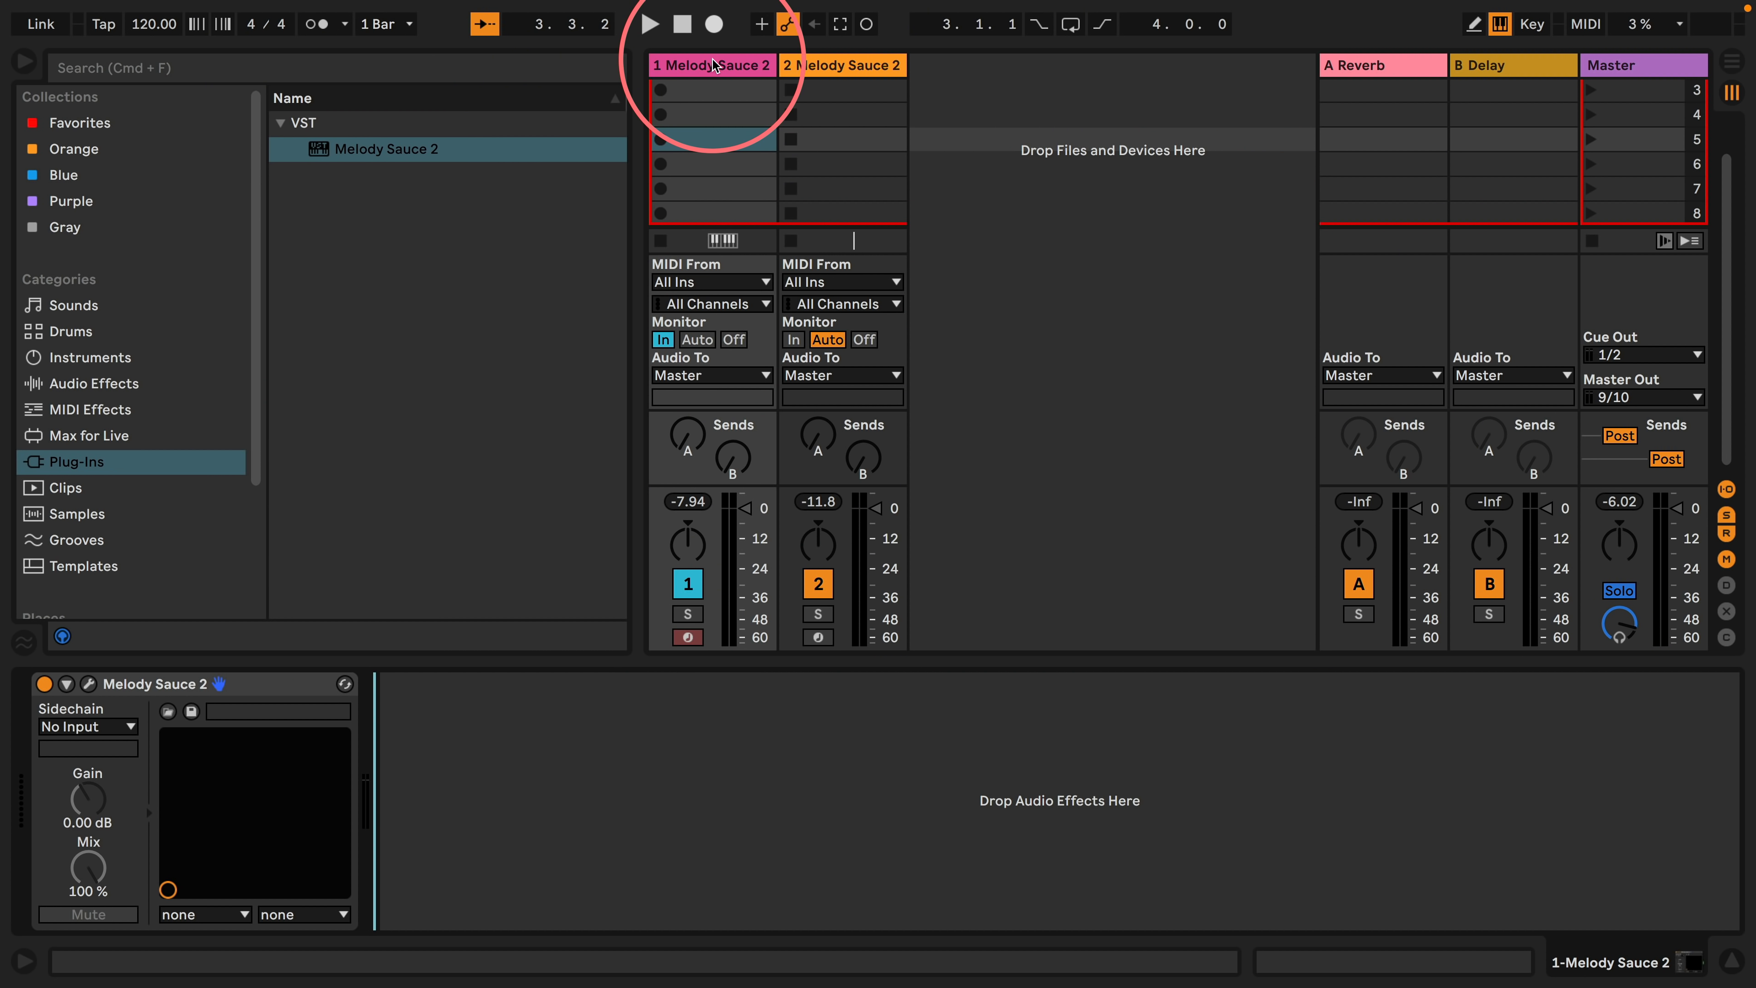
click(840, 65)
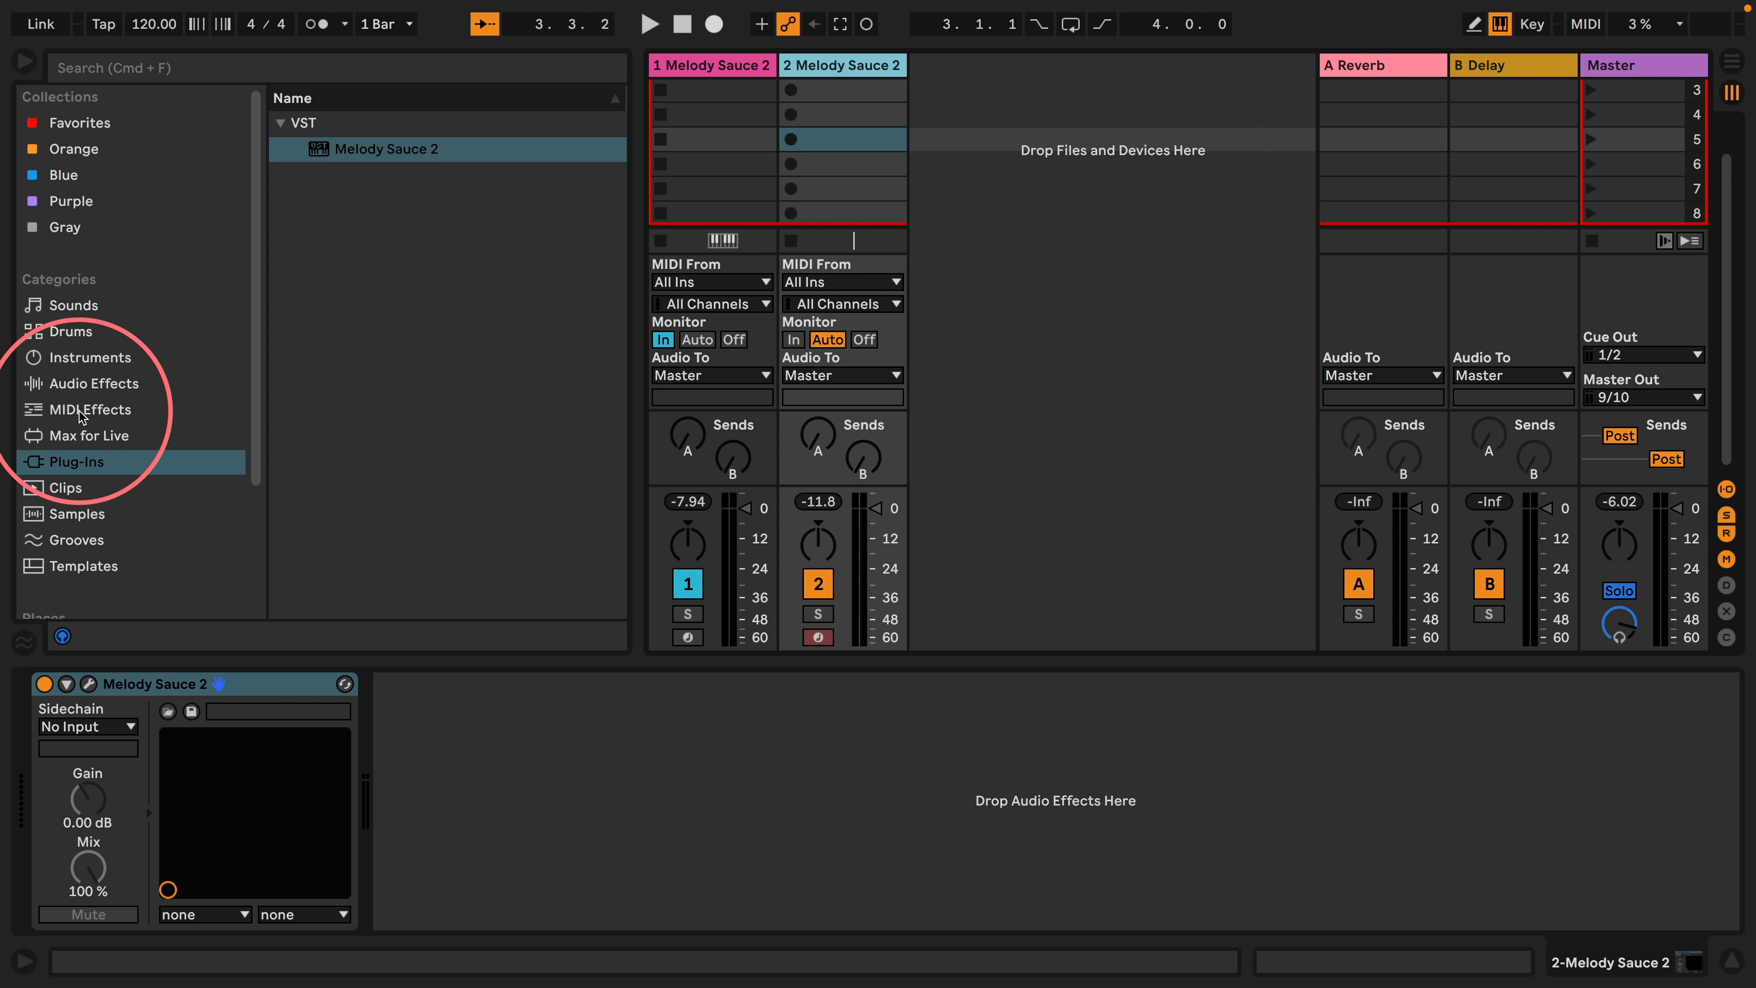
click(83, 383)
drag(299, 206, 625, 845)
Step: Start playback and reopen the plug-in windows of both Melody Sauce 2 instances
key(space)
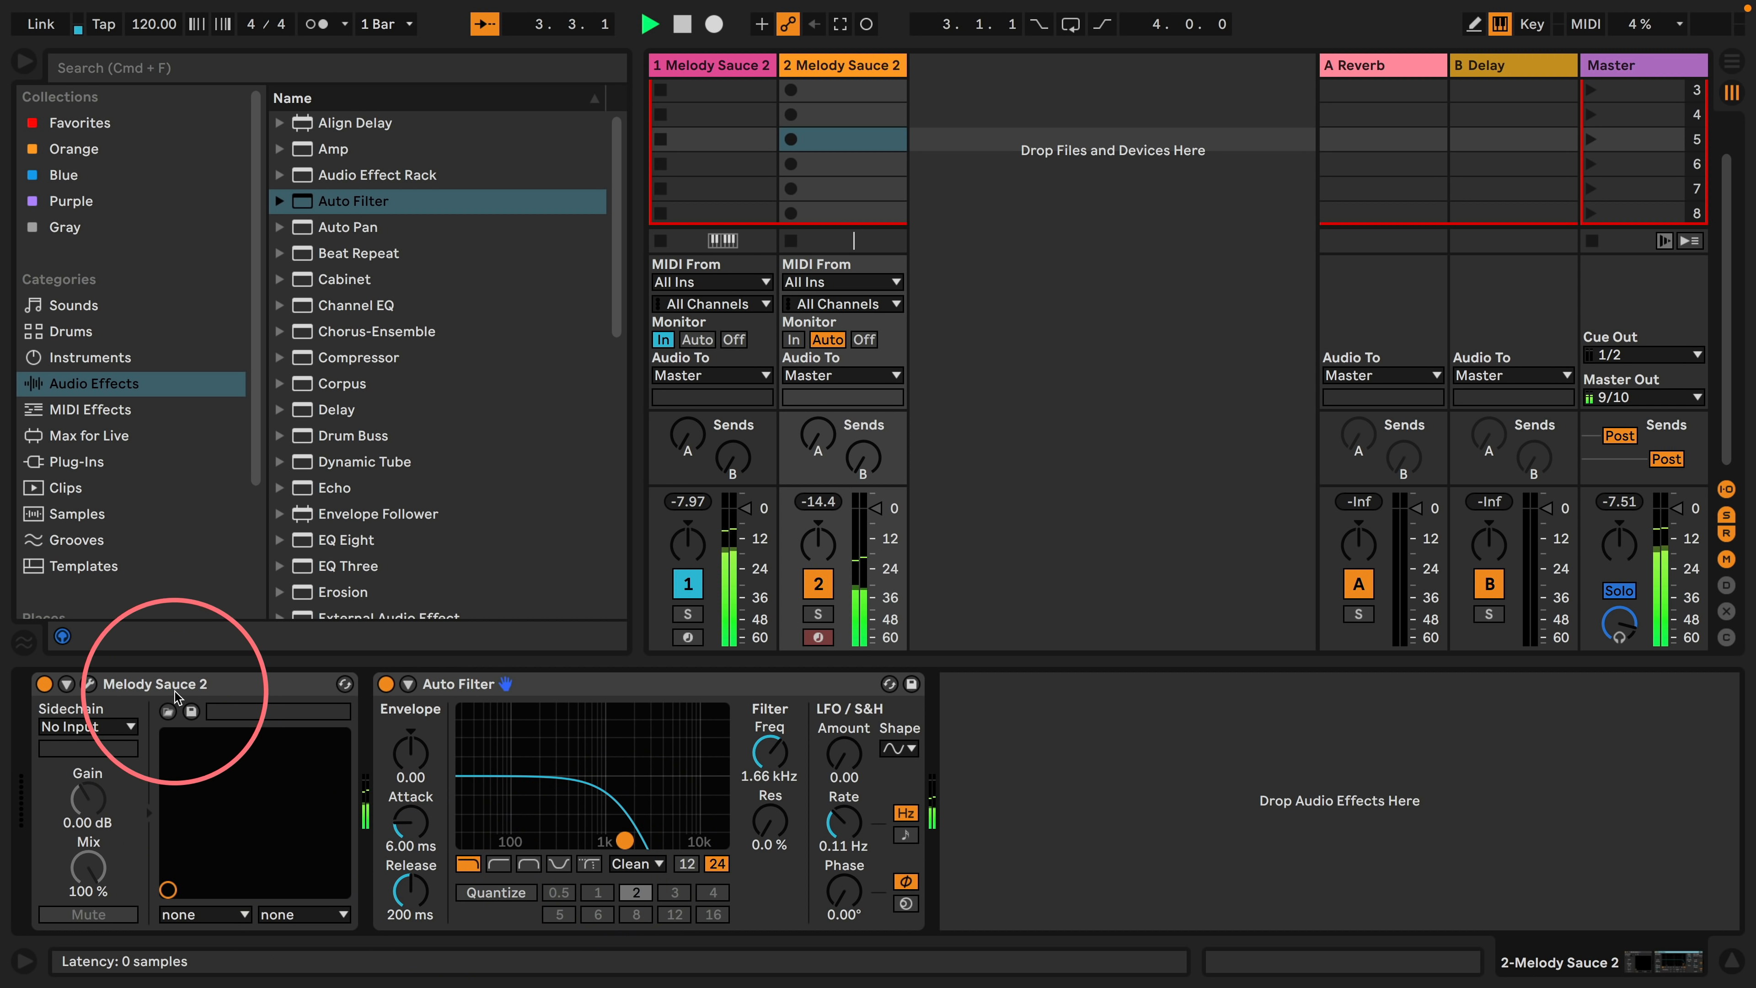
click(89, 683)
click(727, 62)
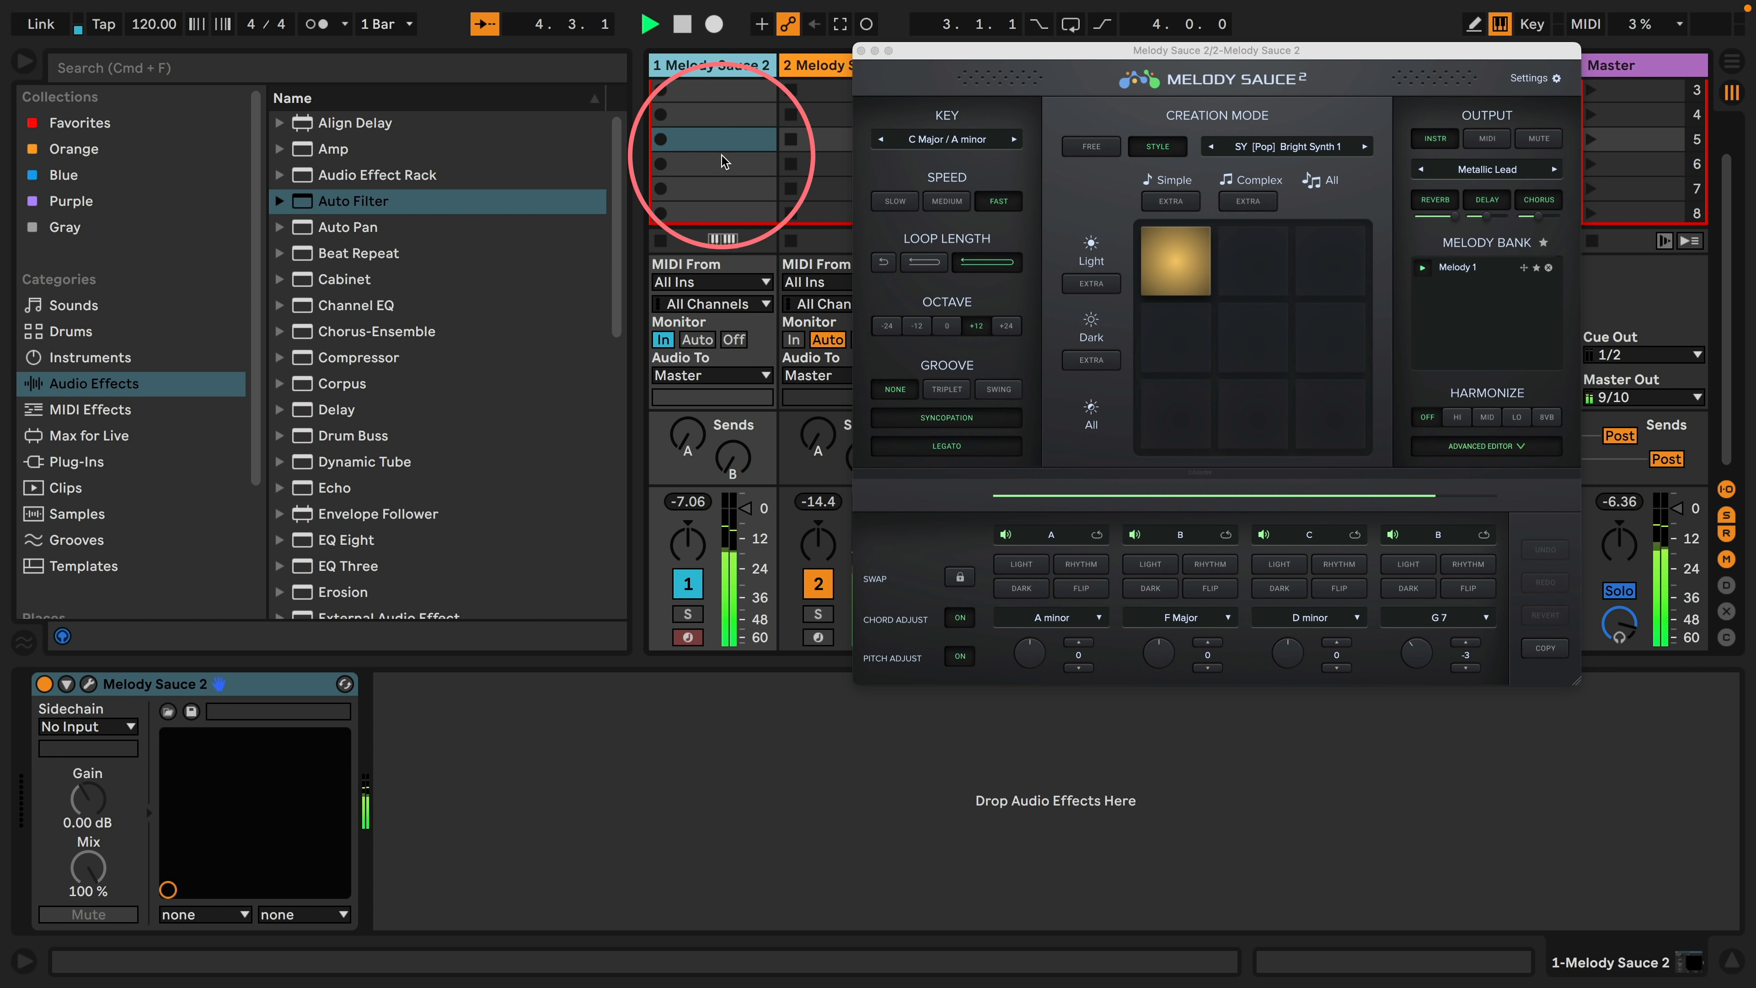
click(89, 684)
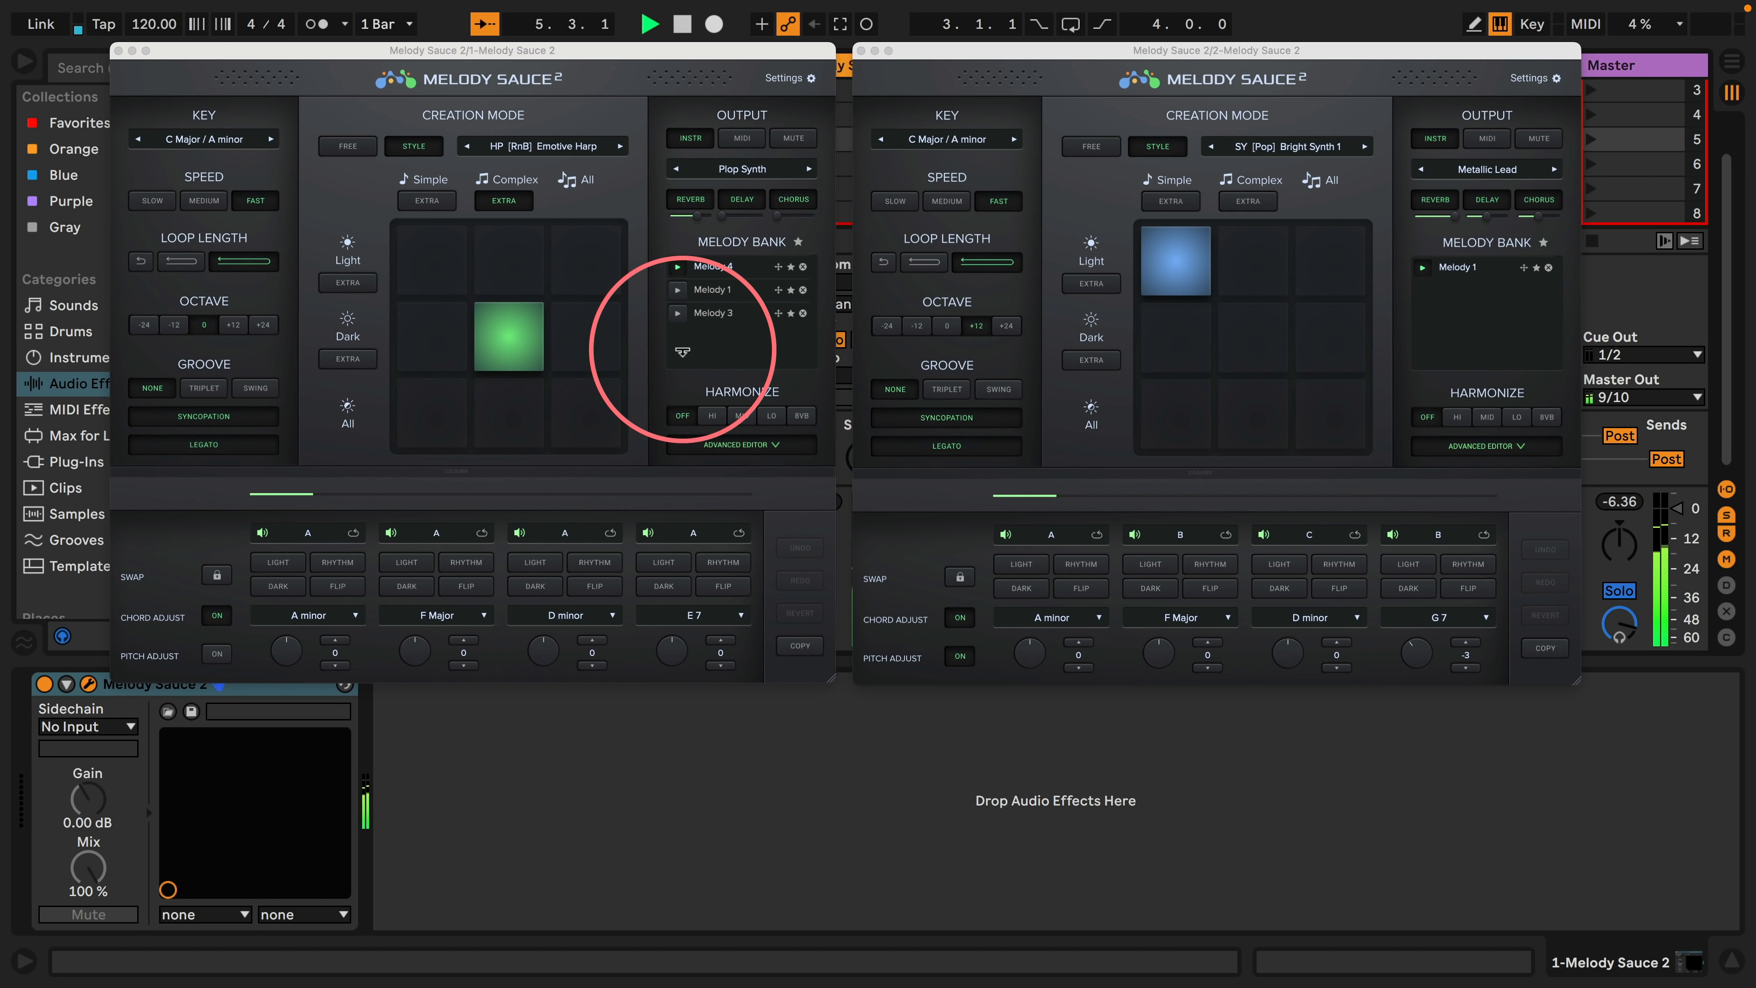